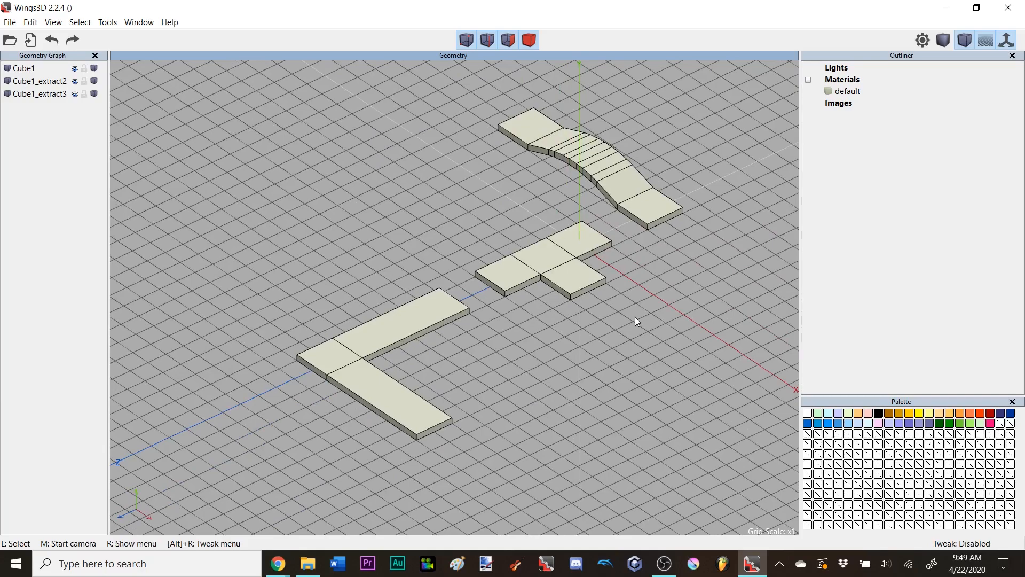
# - Examine the L-shaped, T-shaped and arched path pieces from several angles, dismissing the system update notification
pyautogui.middleClick(636, 318)
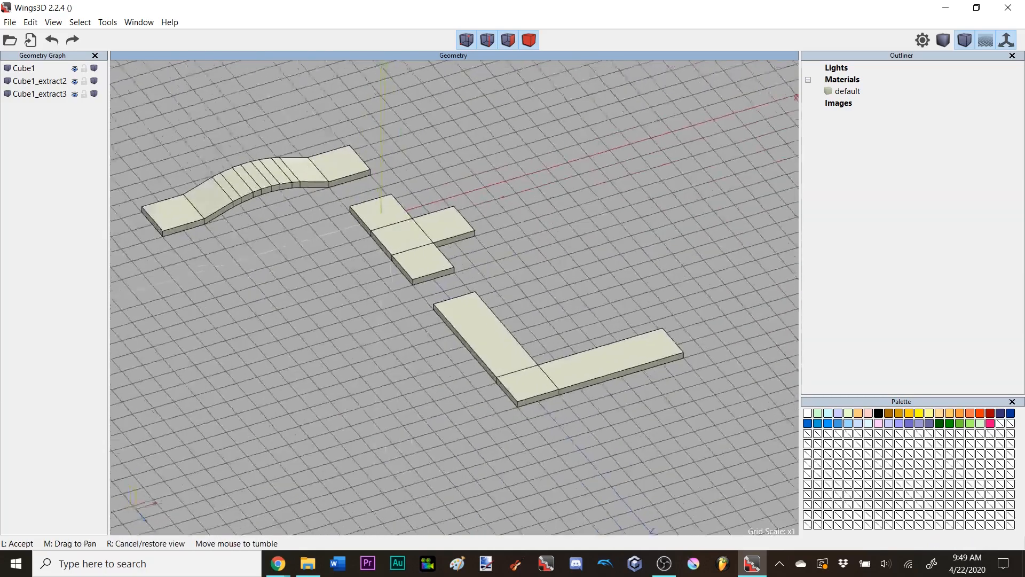
pyautogui.click(635, 320)
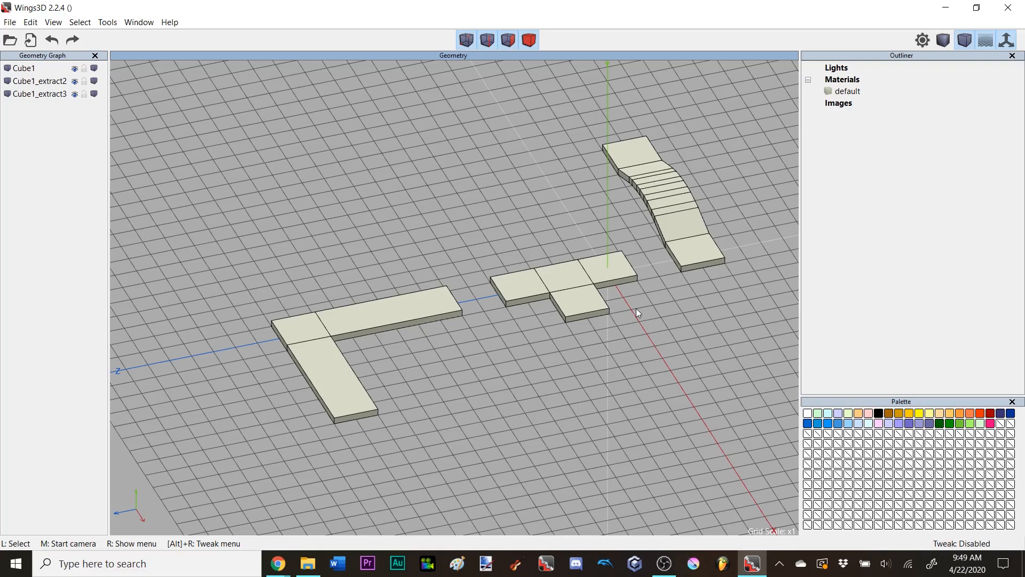
pyautogui.middleClick(636, 309)
pyautogui.click(673, 294)
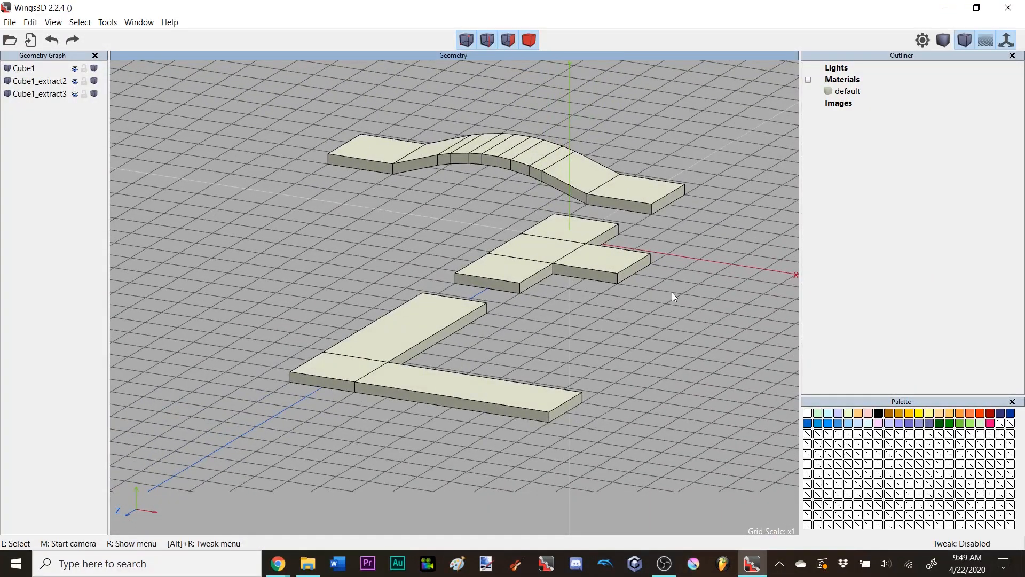
pyautogui.middleClick(671, 293)
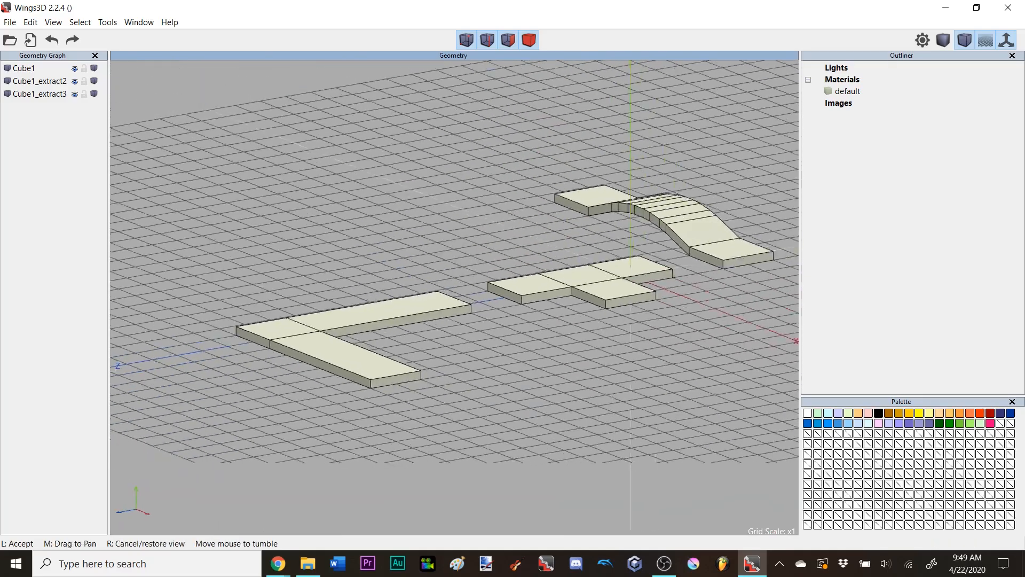
pyautogui.click(672, 293)
pyautogui.middleClick(672, 293)
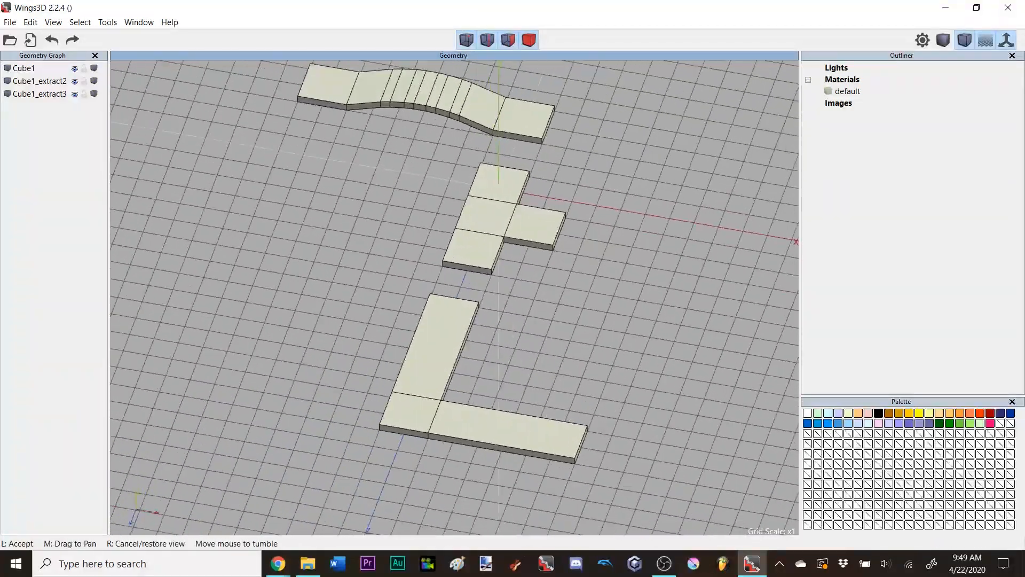
pyautogui.click(671, 292)
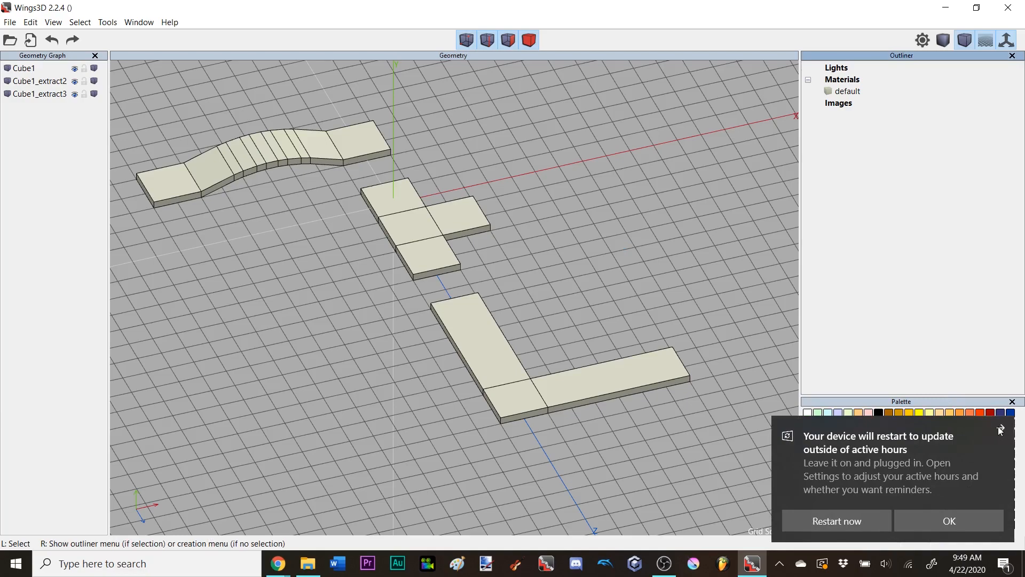
pyautogui.click(1001, 428)
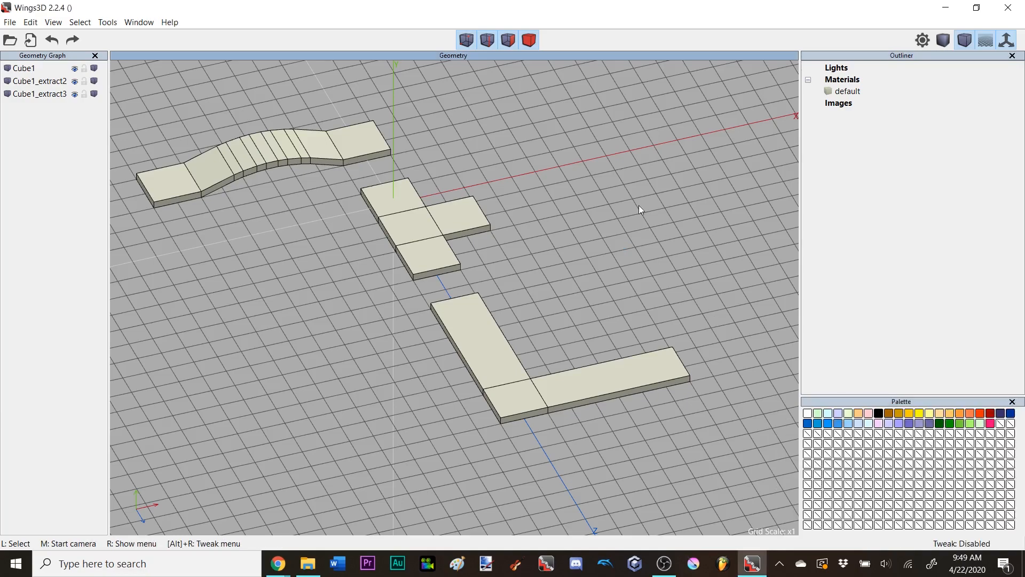
pyautogui.middleClick(616, 183)
pyautogui.click(615, 184)
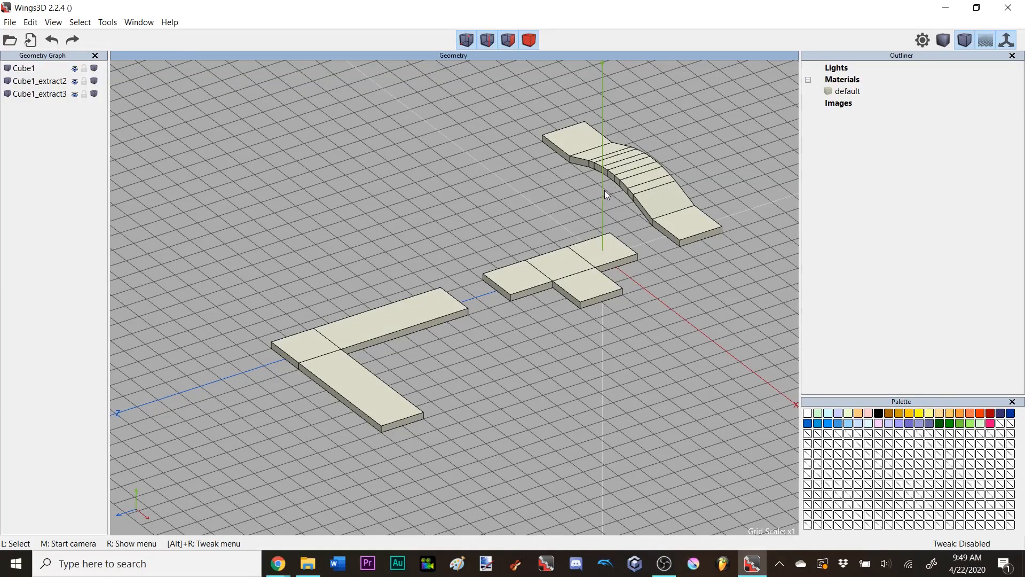
pyautogui.middleClick(604, 202)
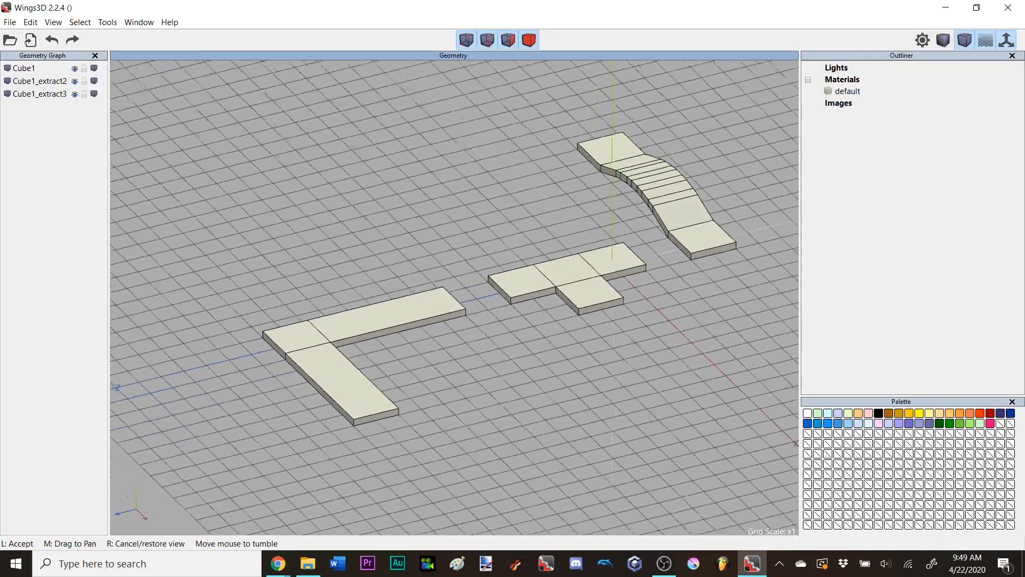
pyautogui.click(606, 207)
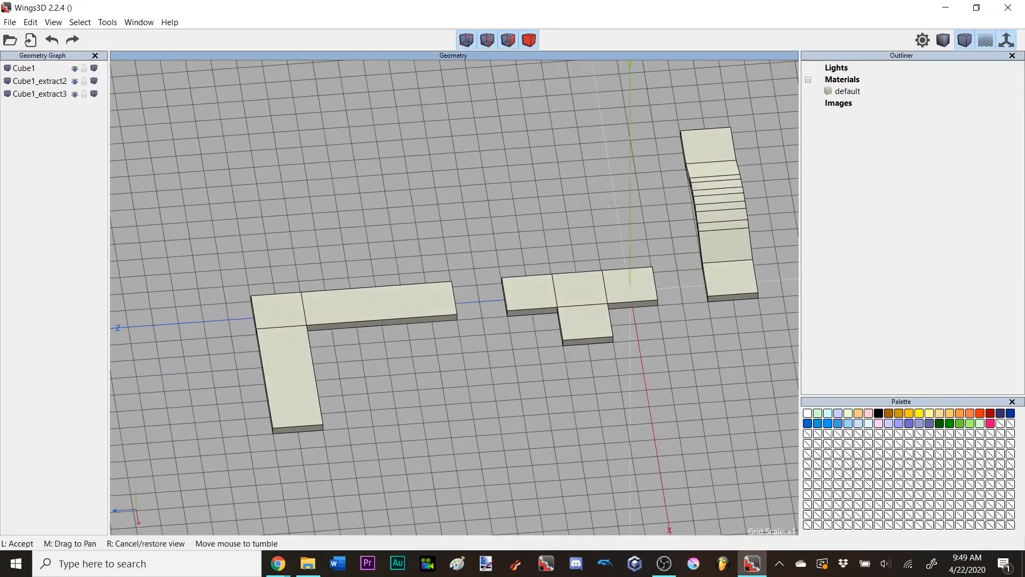
pyautogui.middleClick(607, 207)
pyautogui.click(618, 211)
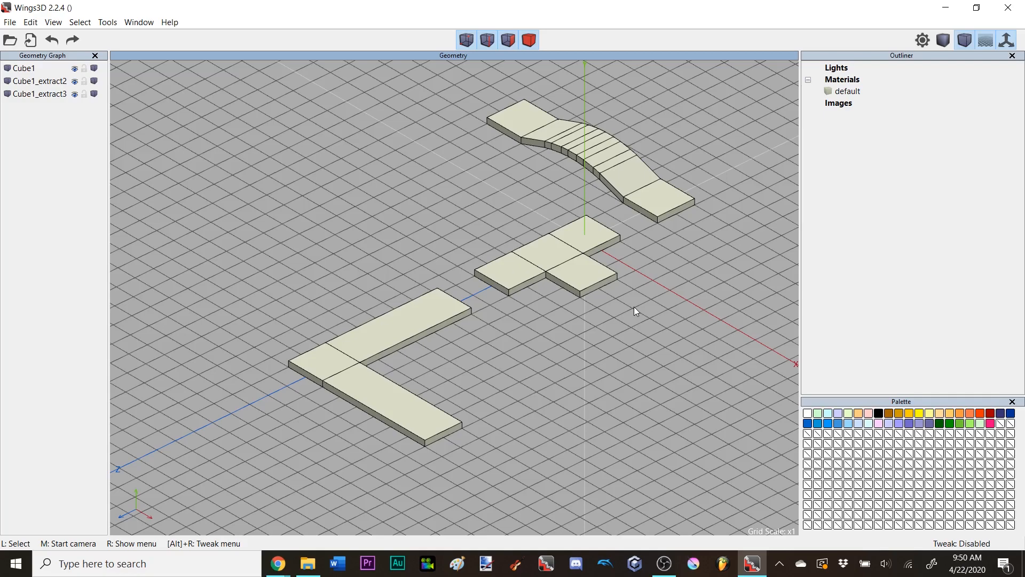
pyautogui.middleClick(658, 277)
pyautogui.click(659, 277)
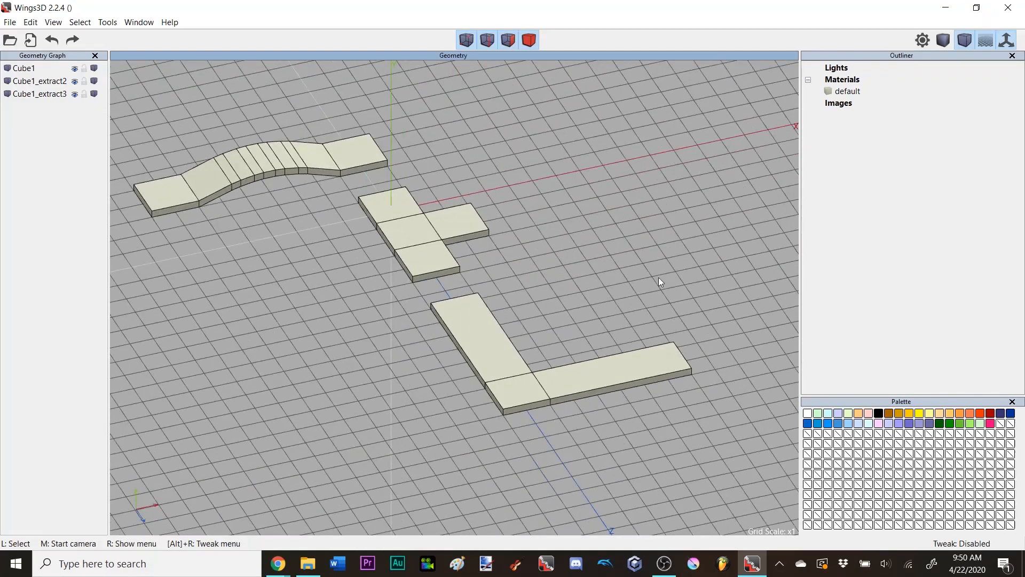
pyautogui.middleClick(592, 259)
pyautogui.click(589, 267)
pyautogui.middleClick(588, 267)
pyautogui.click(588, 267)
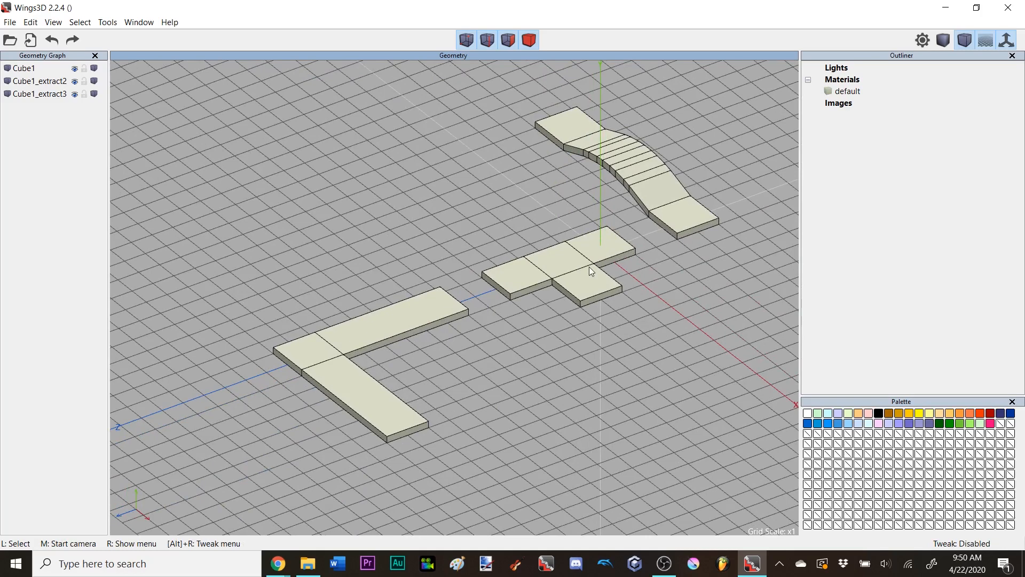
pyautogui.middleClick(628, 274)
pyautogui.click(630, 275)
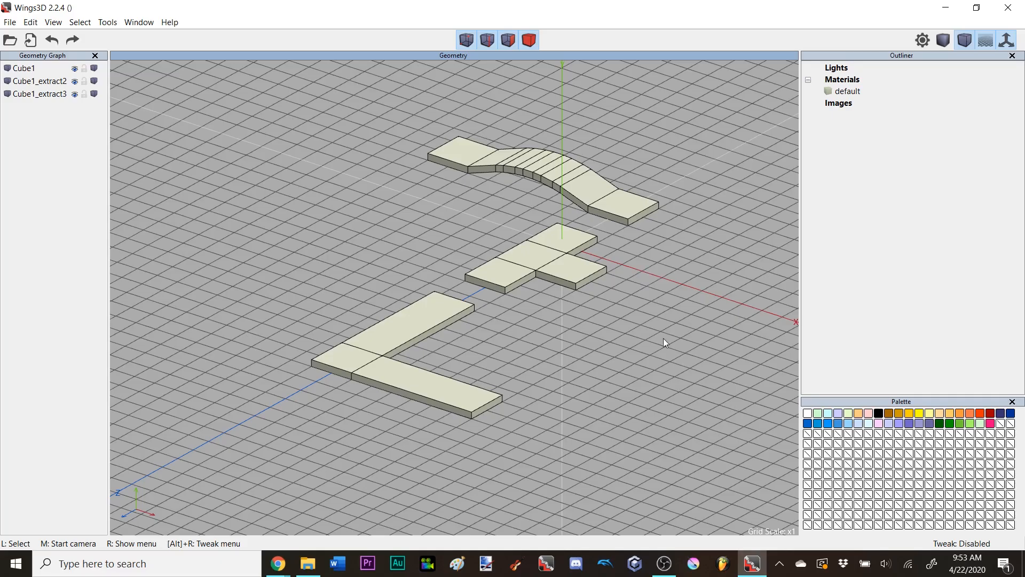
pyautogui.middleClick(667, 310)
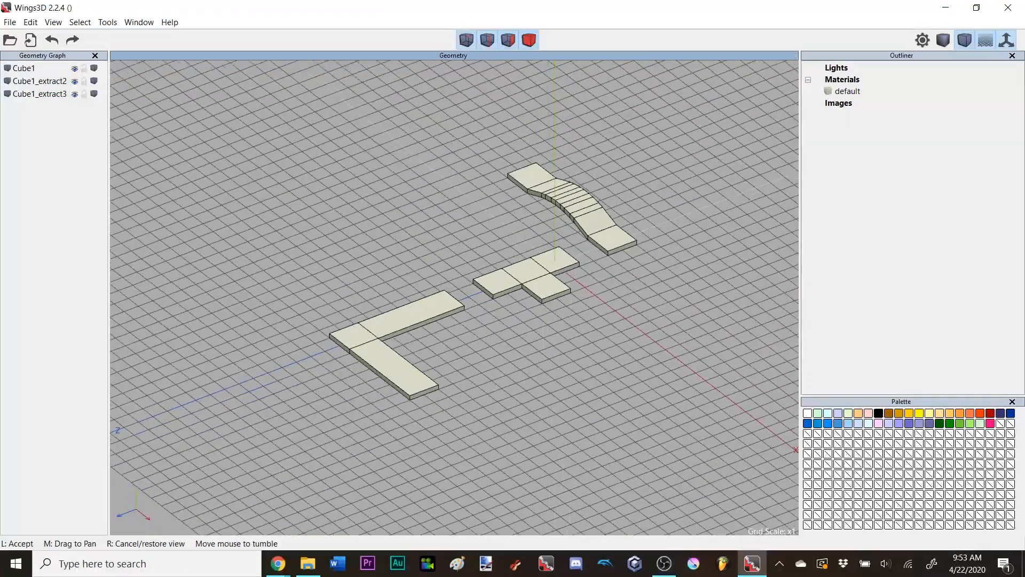
pyautogui.click(667, 315)
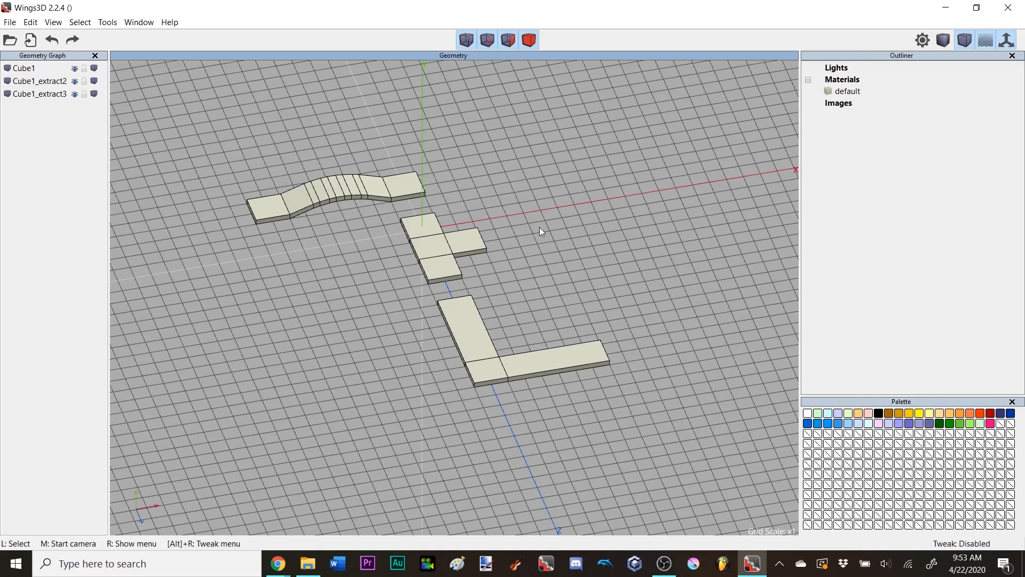
# - Select the end corner vertex of the L-shaped piece in vertex mode, and clear the selection
pyautogui.click(445, 250)
pyautogui.click(445, 249)
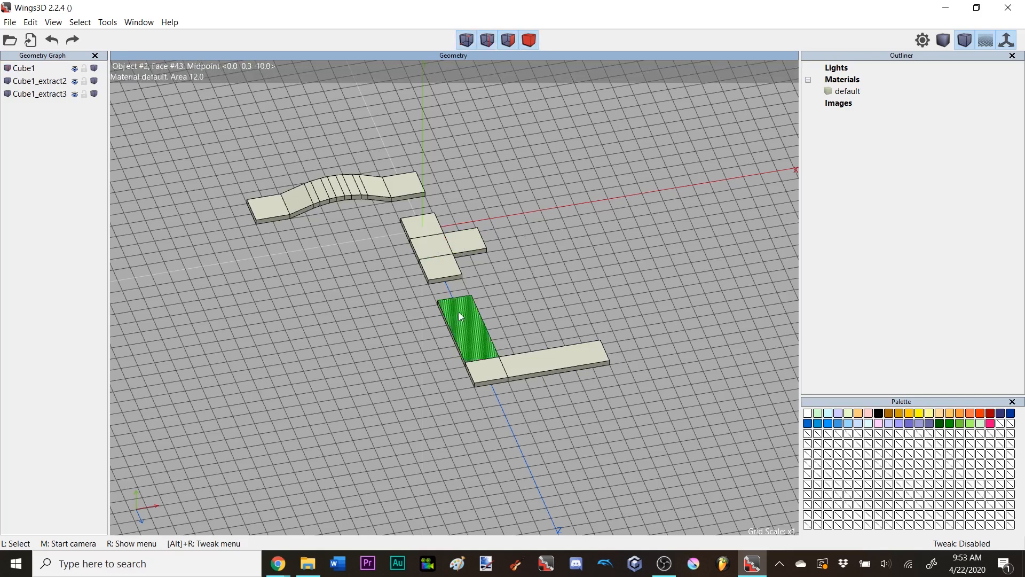
pyautogui.click(459, 313)
pyautogui.scroll(4, 511, 323)
pyautogui.middleClick(511, 323)
pyautogui.click(510, 323)
pyautogui.click(504, 323)
pyautogui.scroll(1, 450, 329)
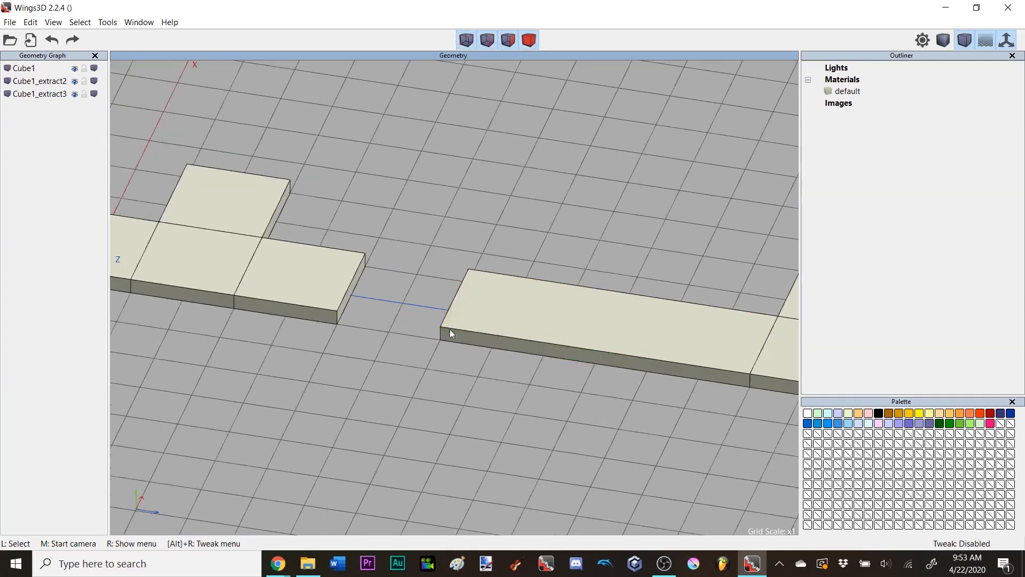
pyautogui.scroll(1, 450, 333)
pyautogui.press('v')
pyautogui.click(434, 343)
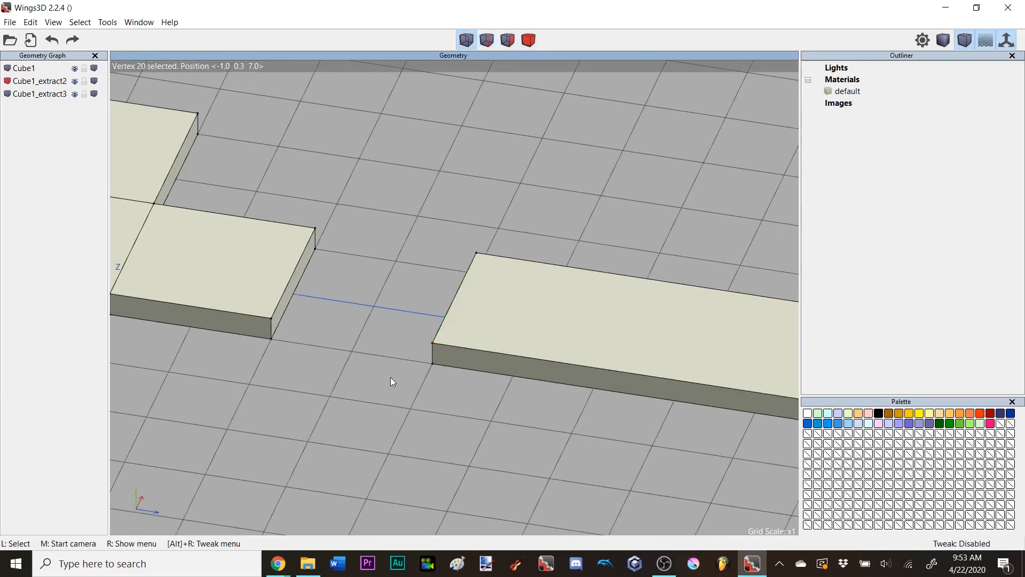
pyautogui.press('space')
pyautogui.scroll(-2, 393, 378)
pyautogui.click(489, 338)
pyautogui.press('space')
pyautogui.scroll(-3, 489, 341)
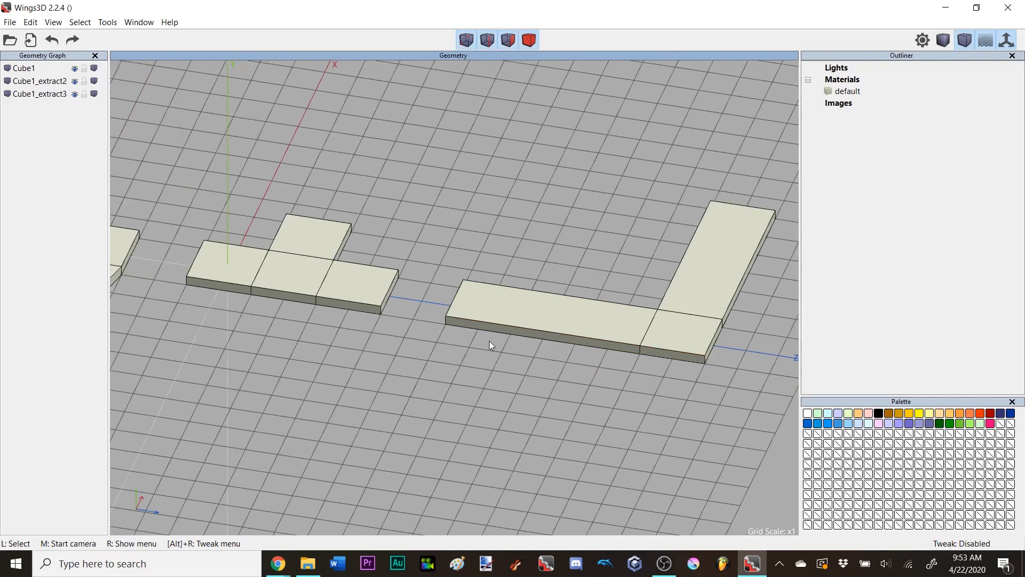
# - Select the L-shaped piece and the T-shaped piece in turn as whole bodies, clearing each selection
pyautogui.click(530, 42)
pyautogui.click(540, 296)
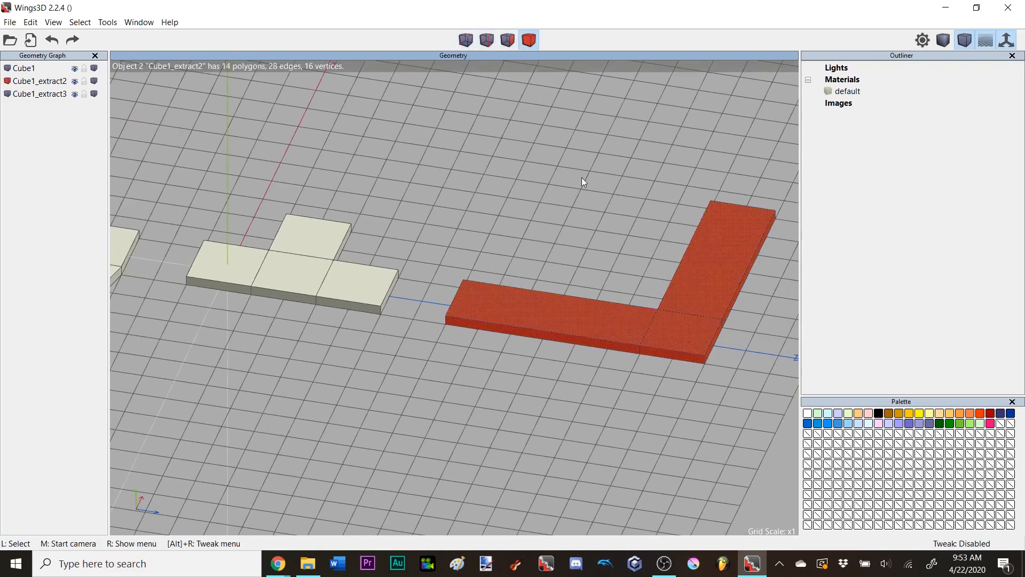
pyautogui.scroll(-2, 582, 177)
pyautogui.press('space')
pyautogui.click(370, 246)
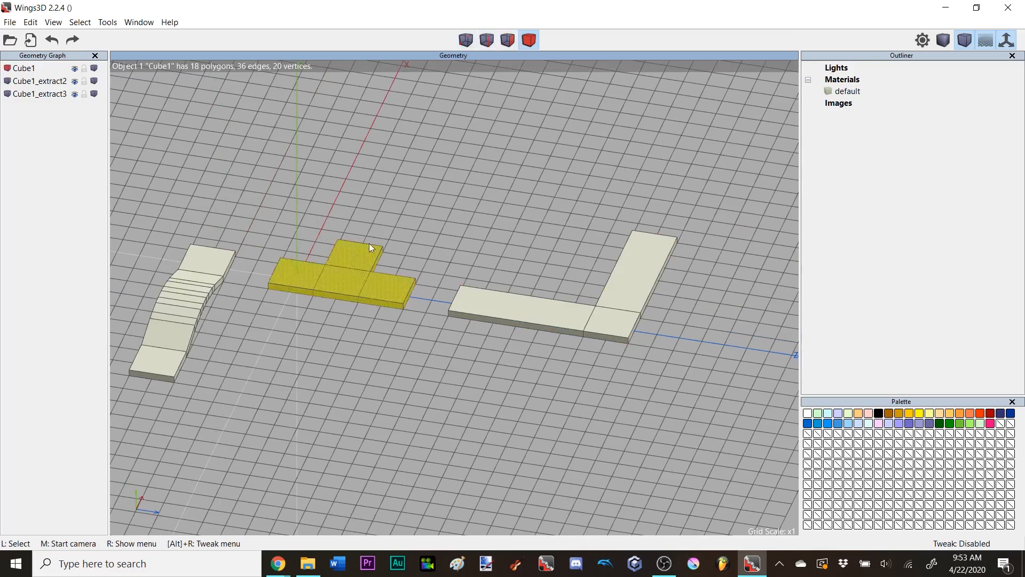
pyautogui.press('space')
# - Review the commands available for the T-shaped piece's central top face without applying any of them
pyautogui.press('y')
pyautogui.click(508, 40)
pyautogui.click(460, 214)
pyautogui.moveTo(460, 215); pyautogui.dragTo(553, 216, button='middle')
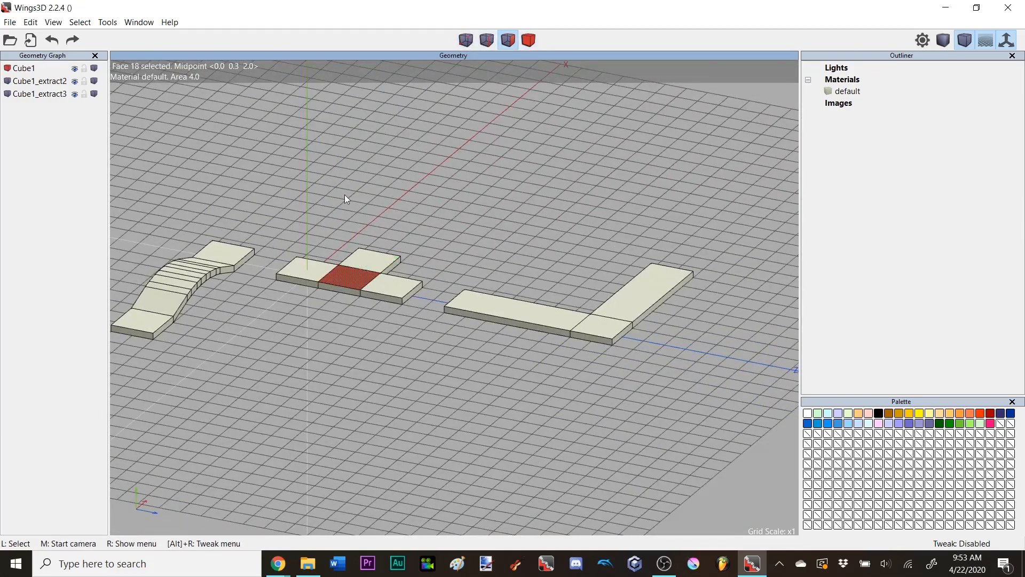
pyautogui.scroll(2, 345, 194)
pyautogui.rightClick(412, 196)
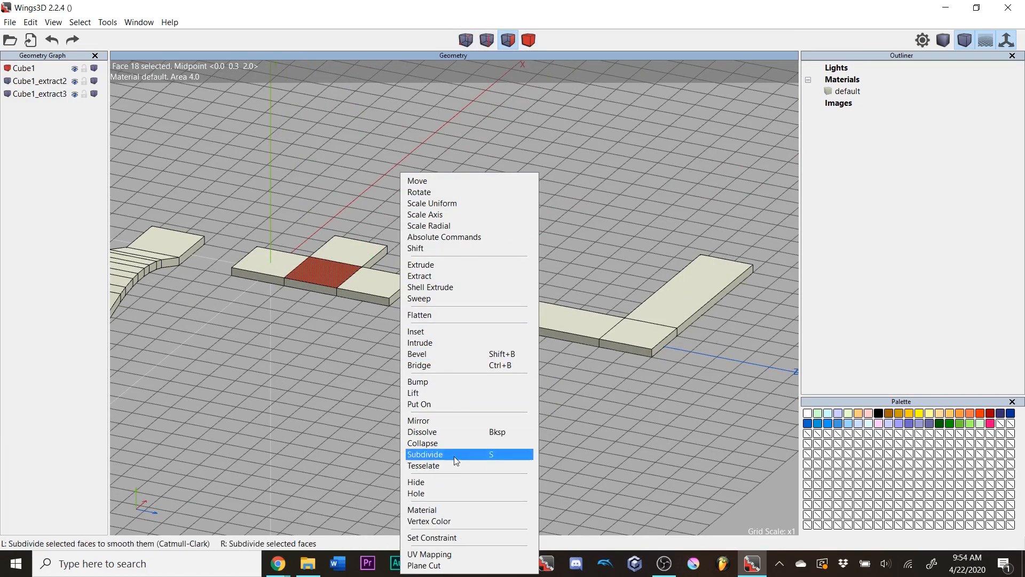
pyautogui.click(483, 129)
pyautogui.click(483, 129)
# - Examine the three pieces from all sides, including the edge where the arched piece's slope meets its flat end
pyautogui.middleClick(477, 165)
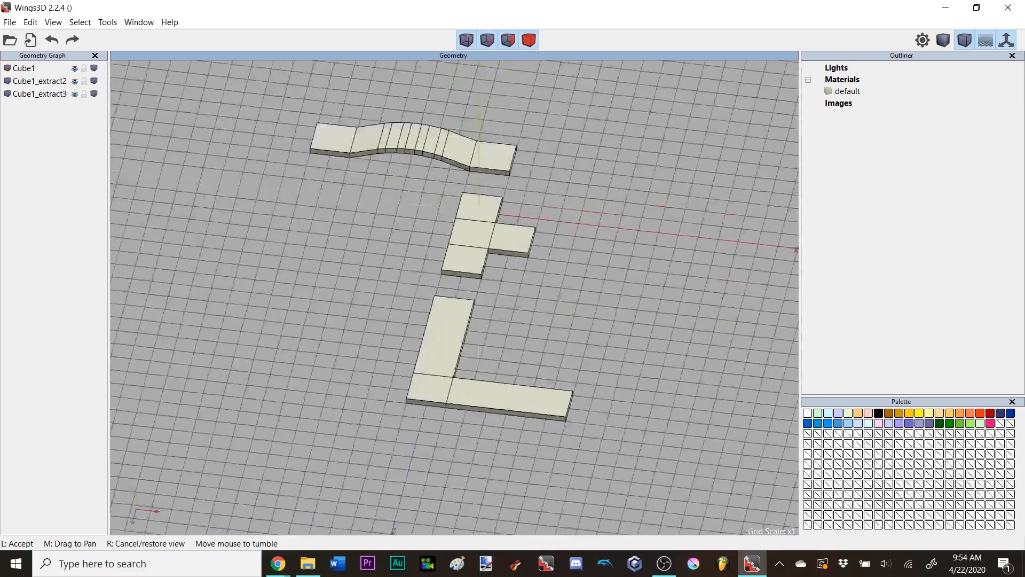
pyautogui.click(449, 132)
pyautogui.middleClick(470, 156)
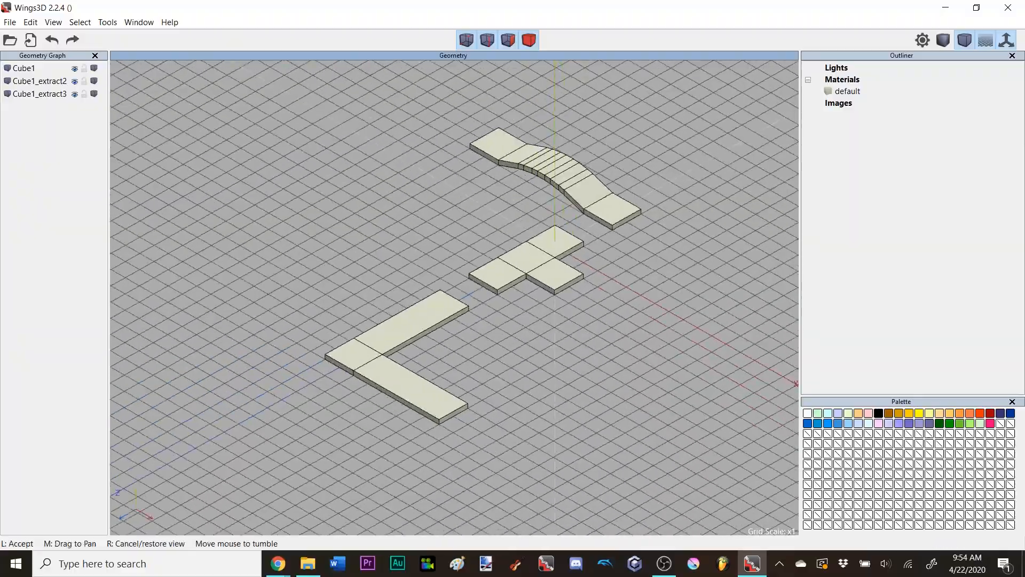
pyautogui.click(475, 162)
pyautogui.middleClick(473, 169)
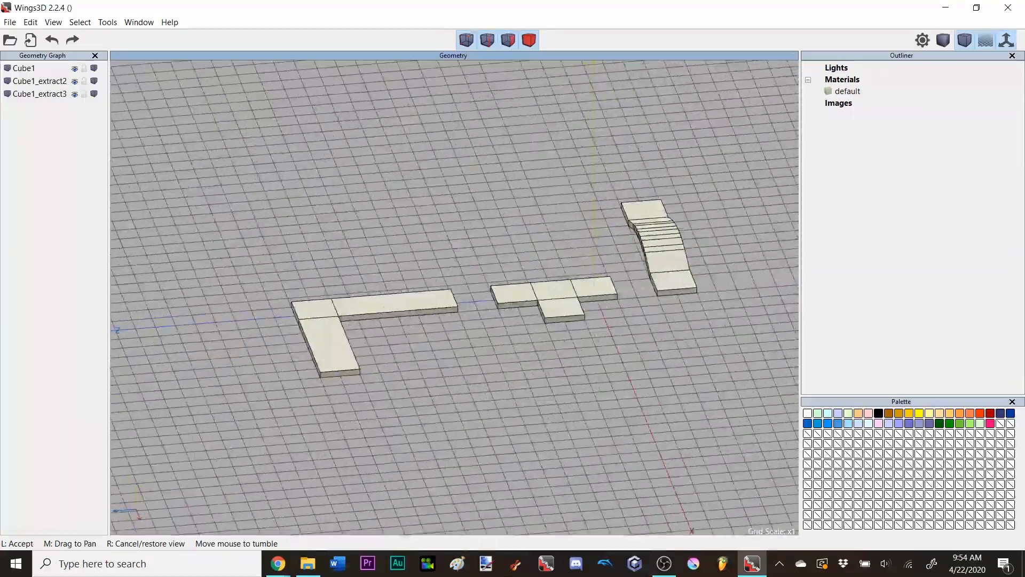
pyautogui.click(323, 198)
pyautogui.click(323, 197)
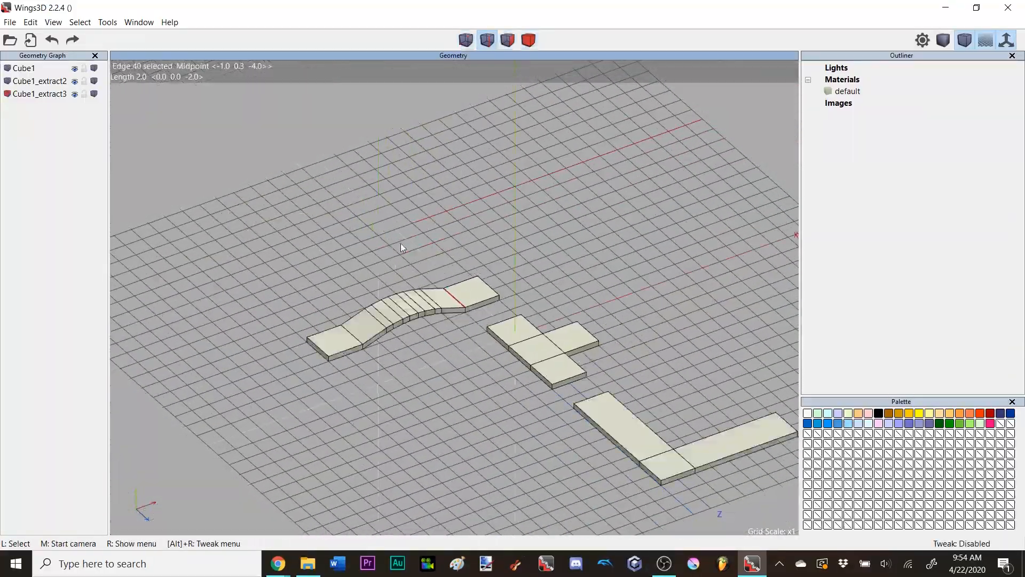
pyautogui.middleClick(401, 247)
pyautogui.click(402, 247)
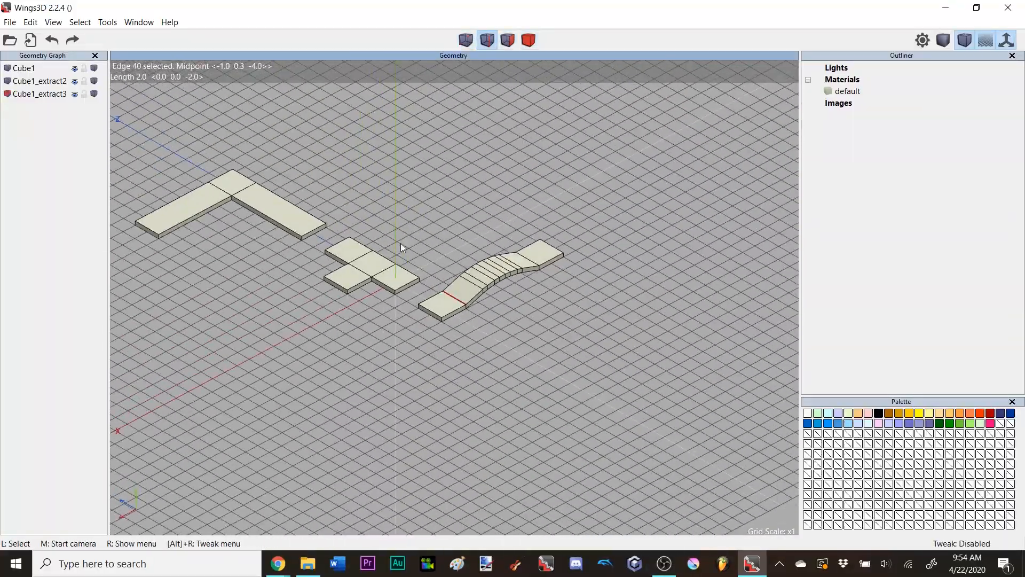
pyautogui.scroll(2, 401, 242)
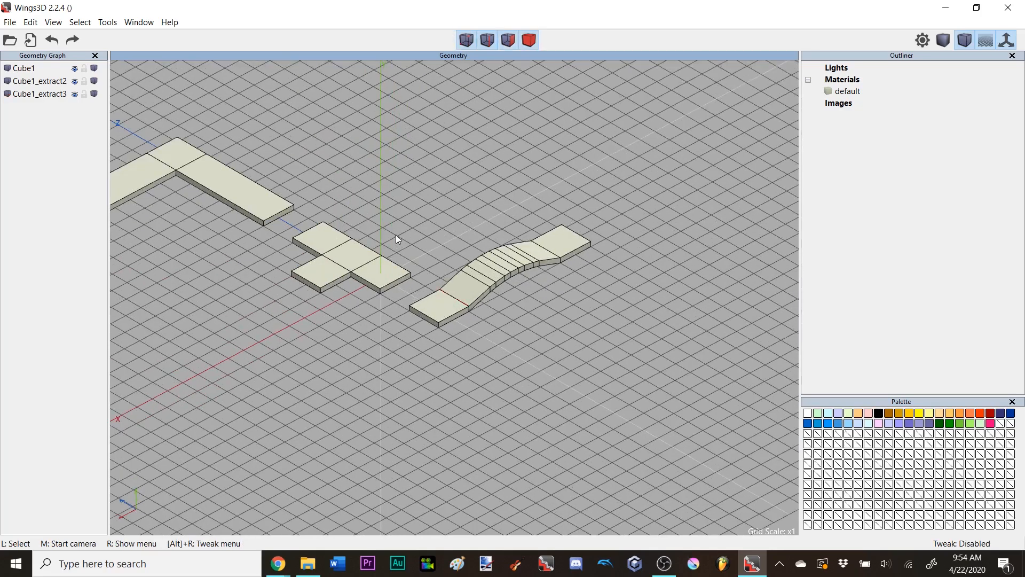
pyautogui.scroll(-1, 397, 239)
# - Inspect the inner side face of the L-shaped piece's arm up close, and view all three pieces from a low angle
pyautogui.click(223, 195)
pyautogui.press('f')
pyautogui.click(223, 194)
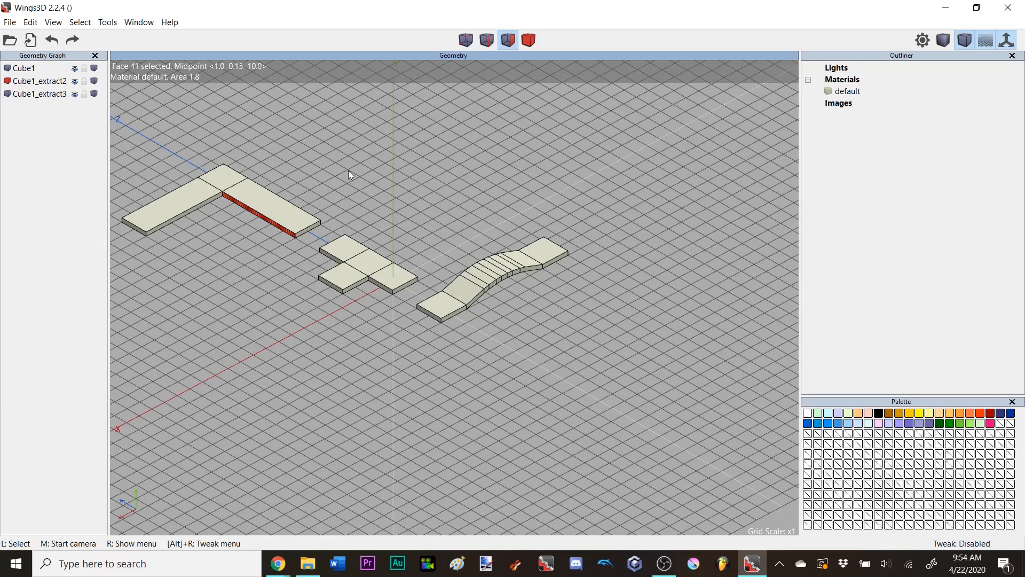
pyautogui.scroll(-2, 348, 175)
pyautogui.scroll(5, 360, 176)
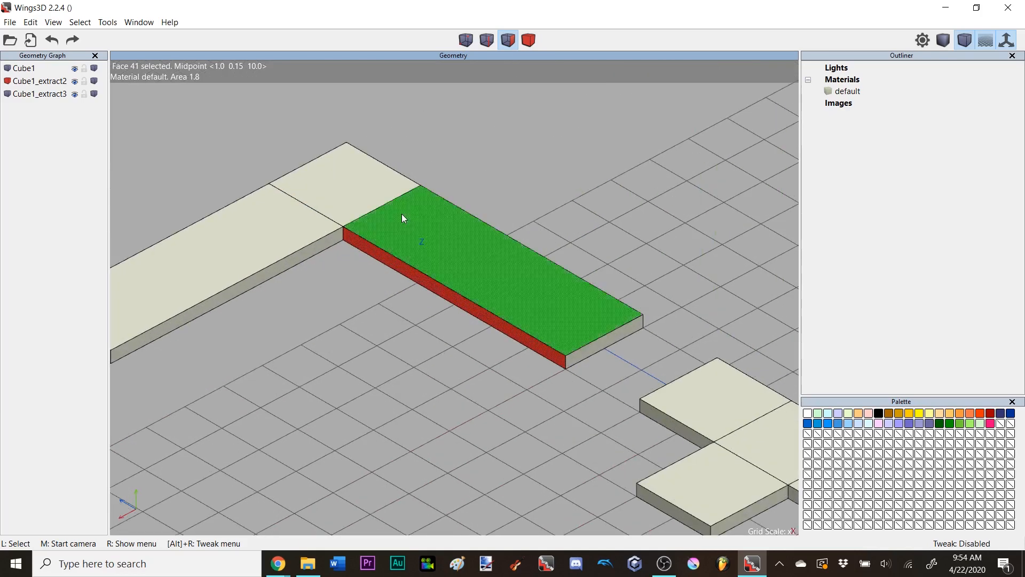
pyautogui.click(504, 169)
pyautogui.scroll(-5, 504, 170)
pyautogui.scroll(8, 504, 170)
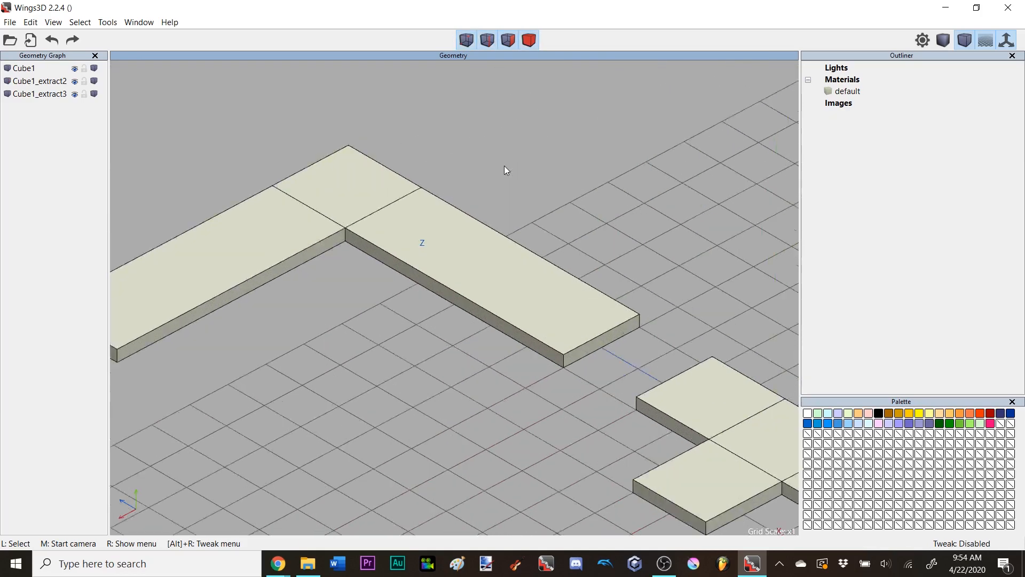
pyautogui.middleClick(504, 170)
pyautogui.scroll(-5, 504, 170)
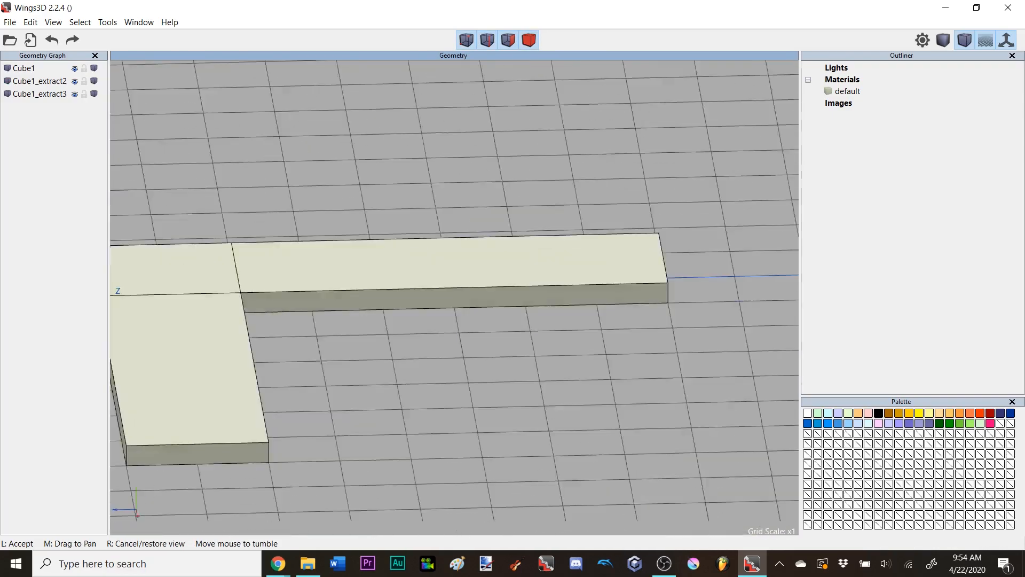
pyautogui.scroll(-4, 504, 170)
pyautogui.click(474, 170)
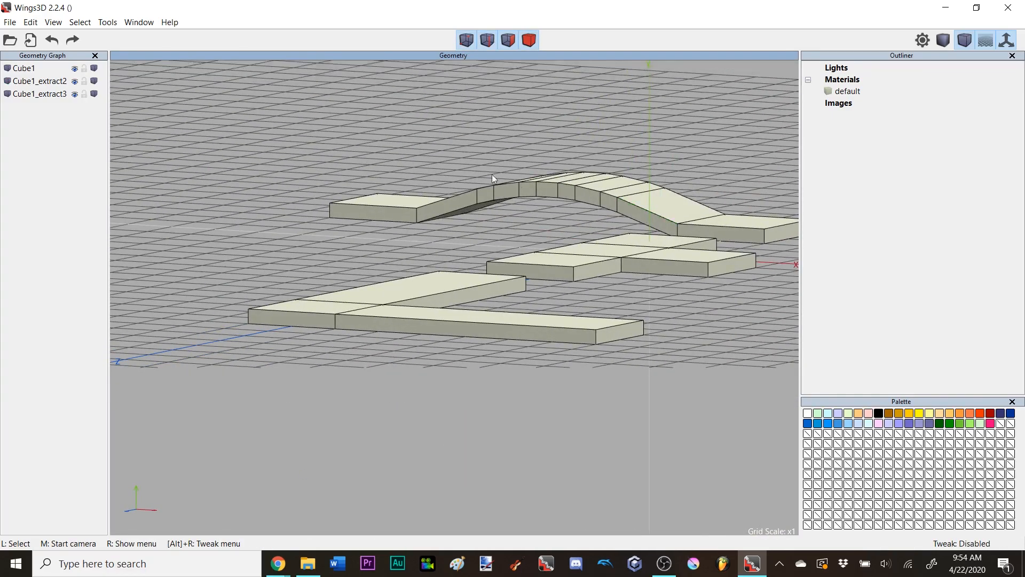
# - Select a single upper vertex near the crest along the arched piece's curved side in vertex selection mode
pyautogui.middleClick(565, 178)
pyautogui.click(606, 143)
pyautogui.scroll(-2, 607, 142)
pyautogui.click(517, 137)
pyautogui.press('space')
pyautogui.click(534, 137)
pyautogui.press('v')
pyautogui.click(523, 143)
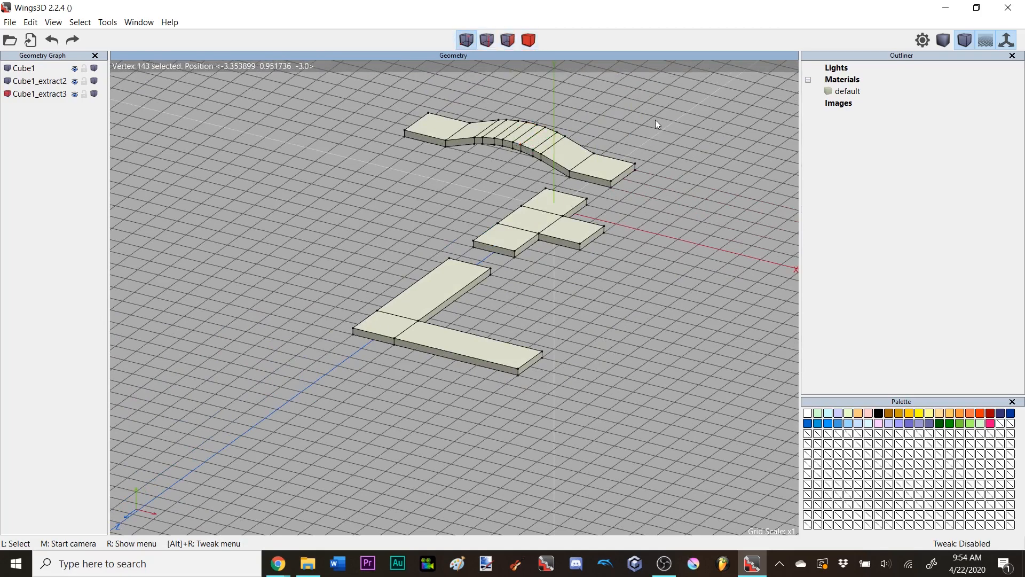
# - Centre the view on the selected arch vertex, examine the pieces around it from several sides, and clear the selection
pyautogui.press('a')
pyautogui.scroll(8, 556, 171)
pyautogui.middleClick(556, 172)
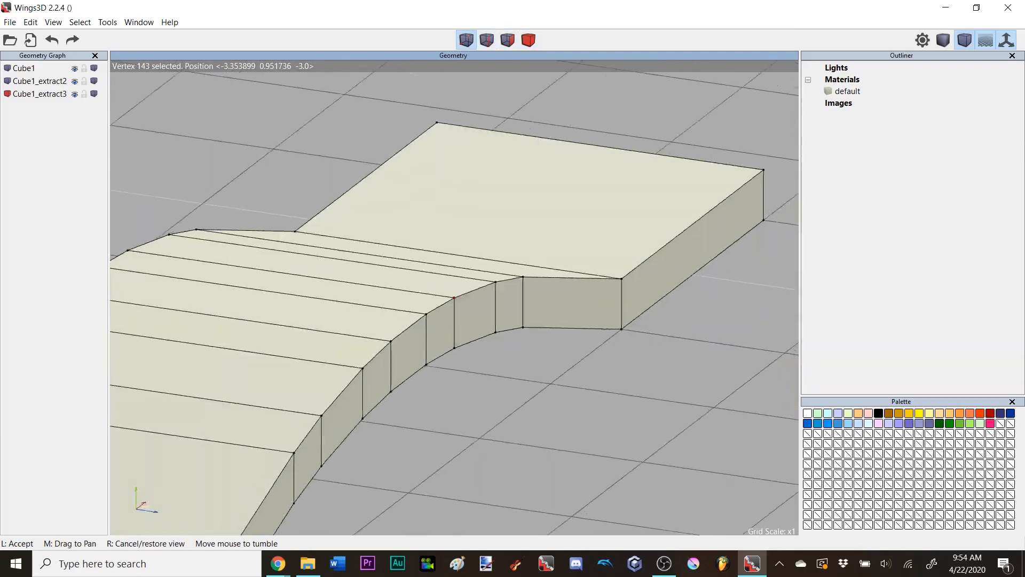
pyautogui.scroll(-10, 555, 172)
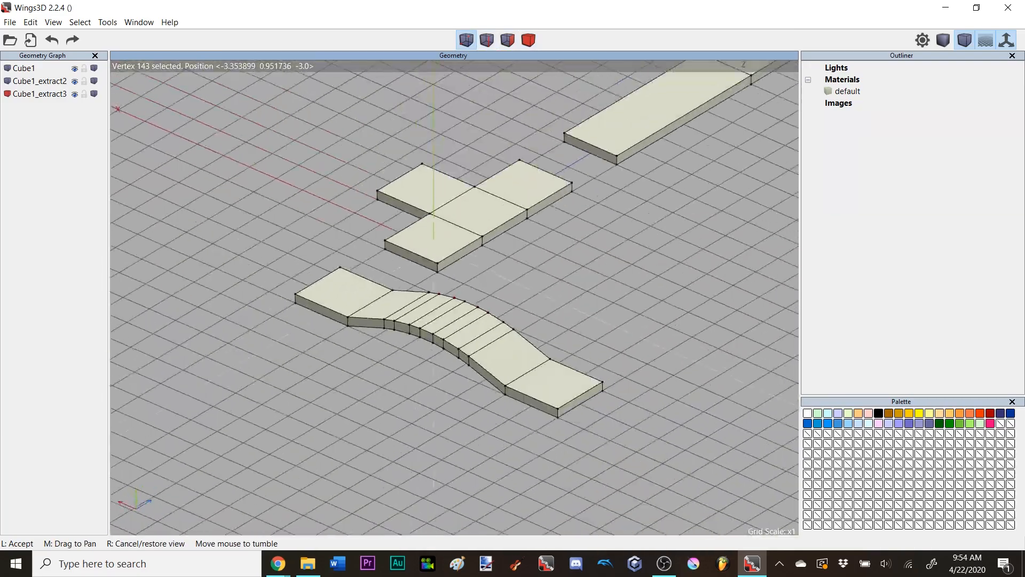
pyautogui.click(542, 180)
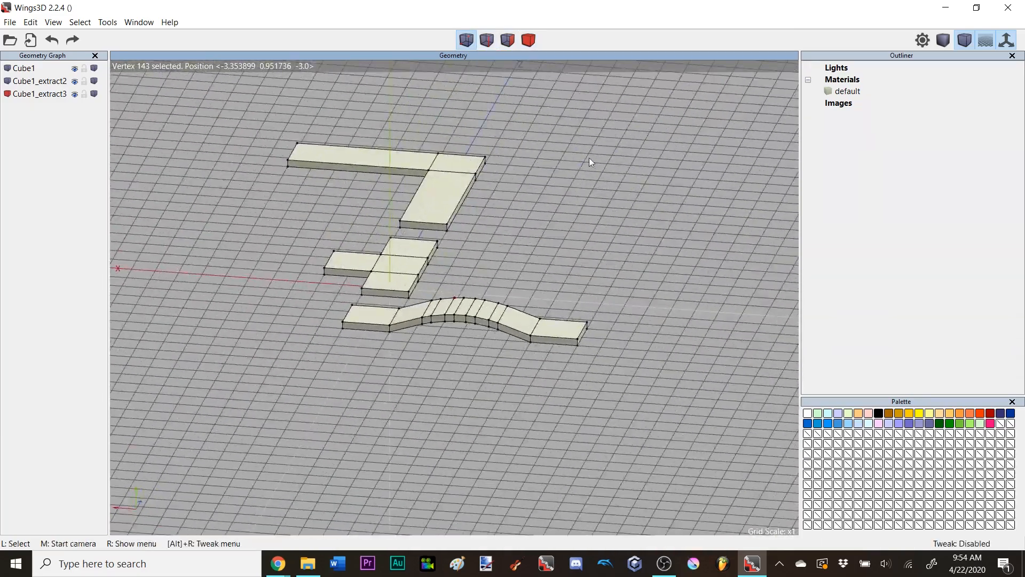
pyautogui.scroll(-2, 541, 180)
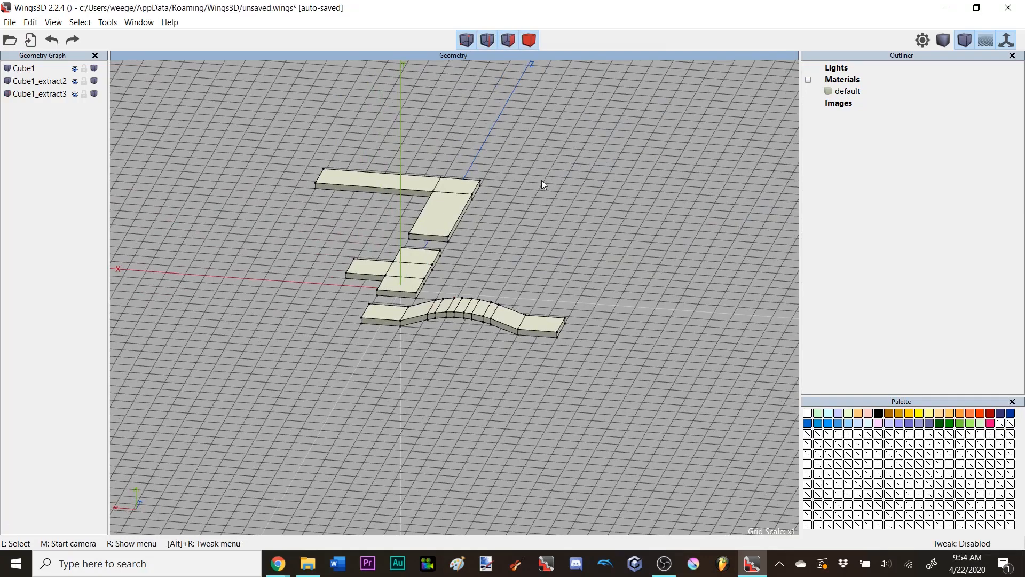
pyautogui.middleClick(541, 180)
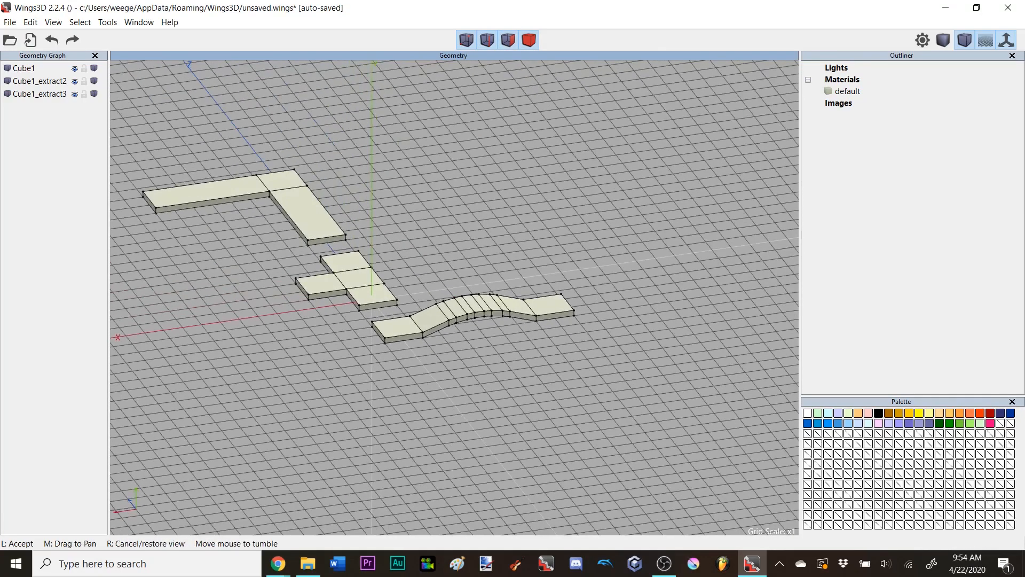
pyautogui.click(501, 225)
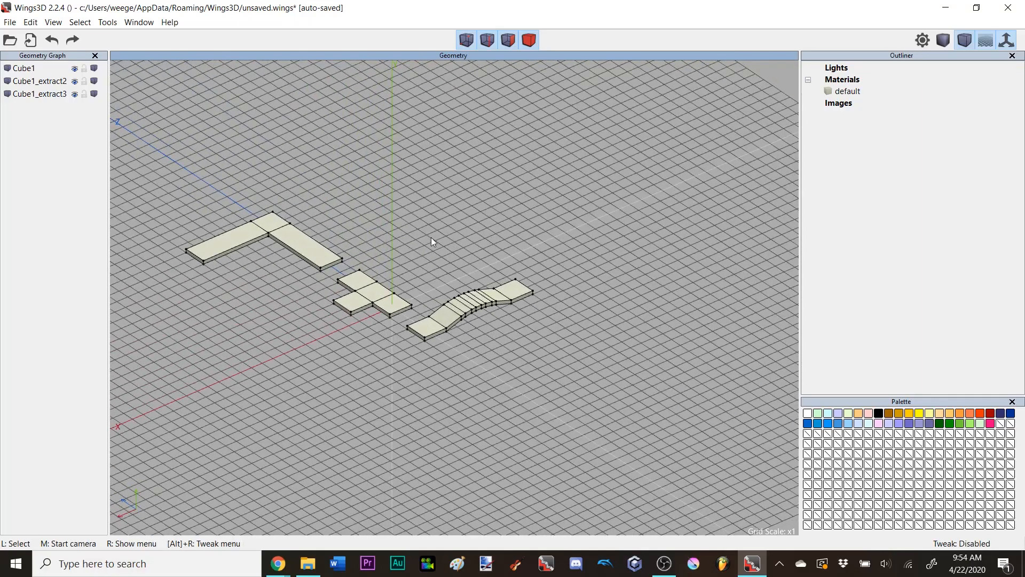
# - Focus the view on the vertical edge at the L-shaped piece's inner corner and inspect it up close and from afar
pyautogui.click(332, 254)
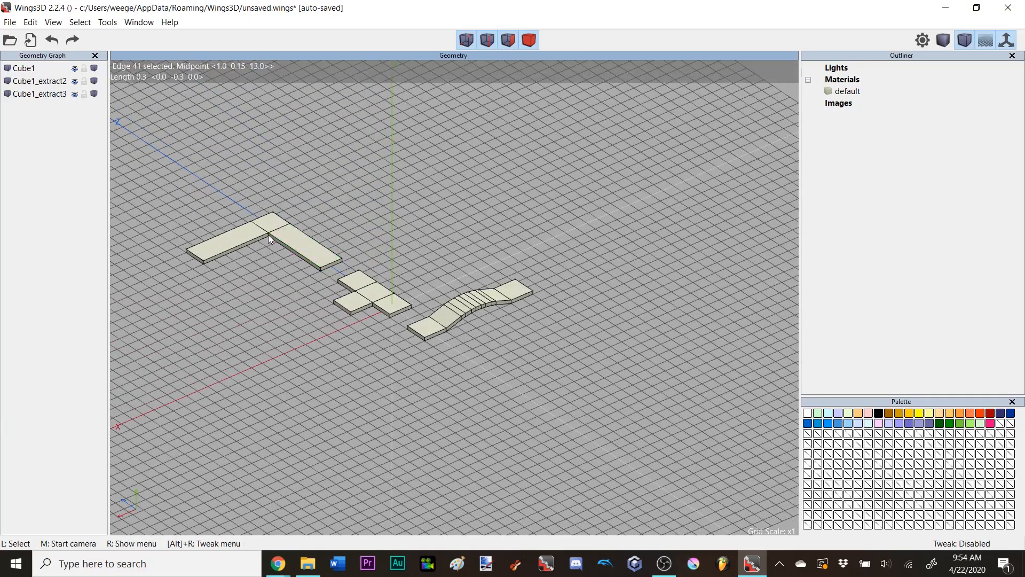
pyautogui.scroll(10, 466, 208)
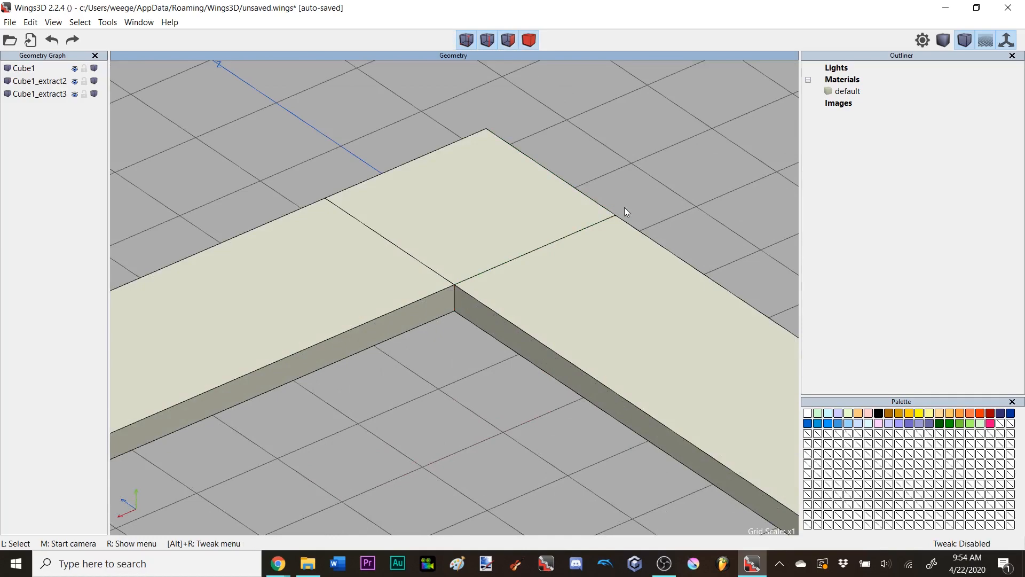
pyautogui.middleClick(624, 207)
pyautogui.scroll(-10, 624, 207)
pyautogui.click(624, 207)
pyautogui.click(598, 114)
pyautogui.press('a')
pyautogui.scroll(10, 597, 133)
pyautogui.press('space')
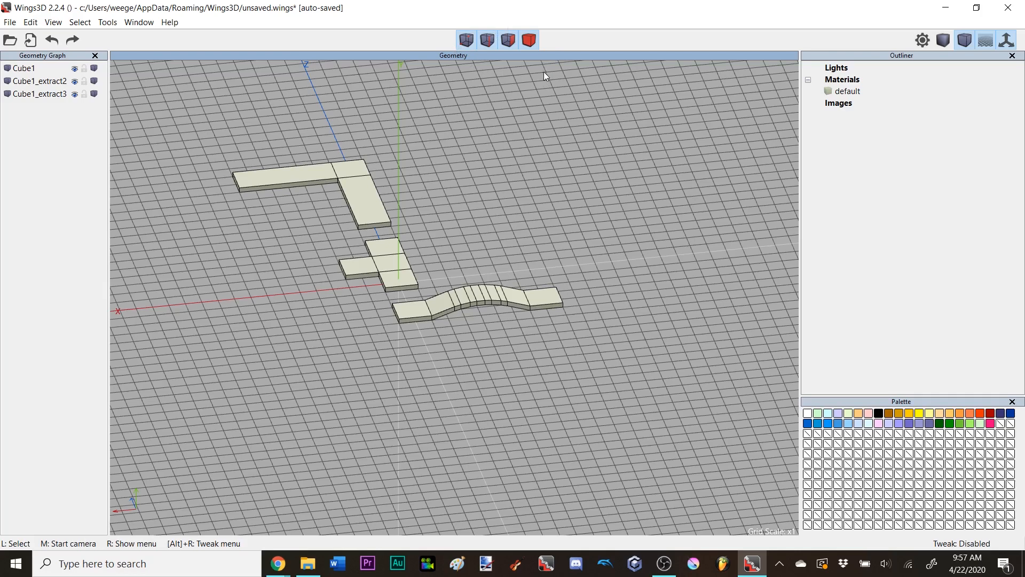
# - Select the eight upper vertices along one side of the arched piece's curve, and clear the selection
pyautogui.click(467, 41)
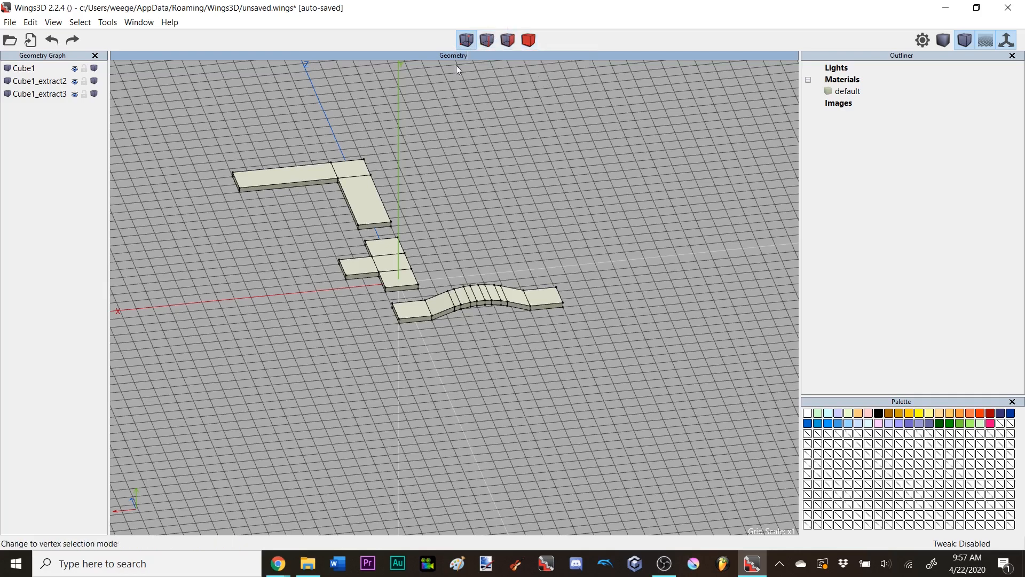
pyautogui.scroll(3, 450, 300)
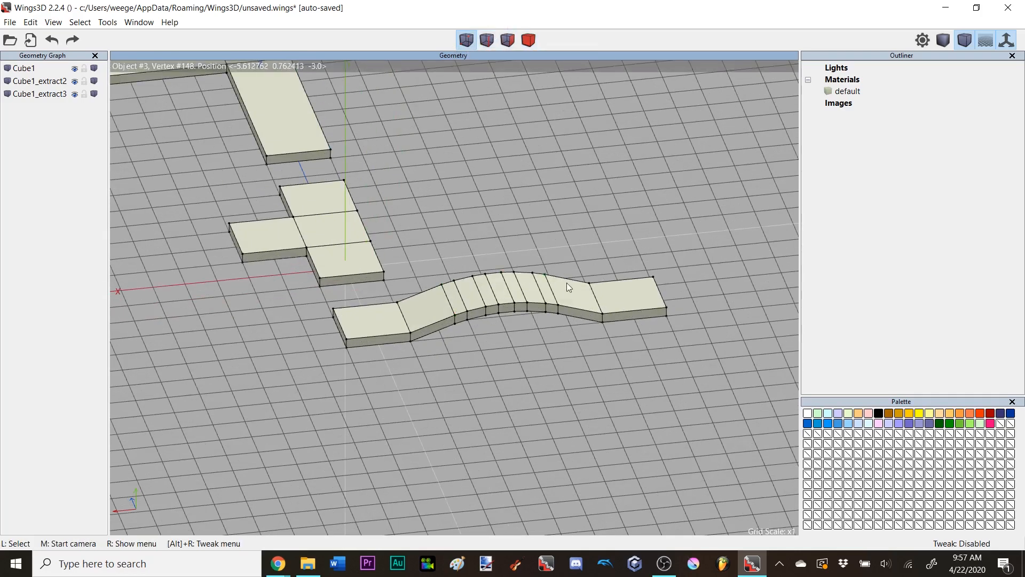
pyautogui.scroll(3, 517, 309)
pyautogui.click(516, 316)
pyautogui.click(541, 310)
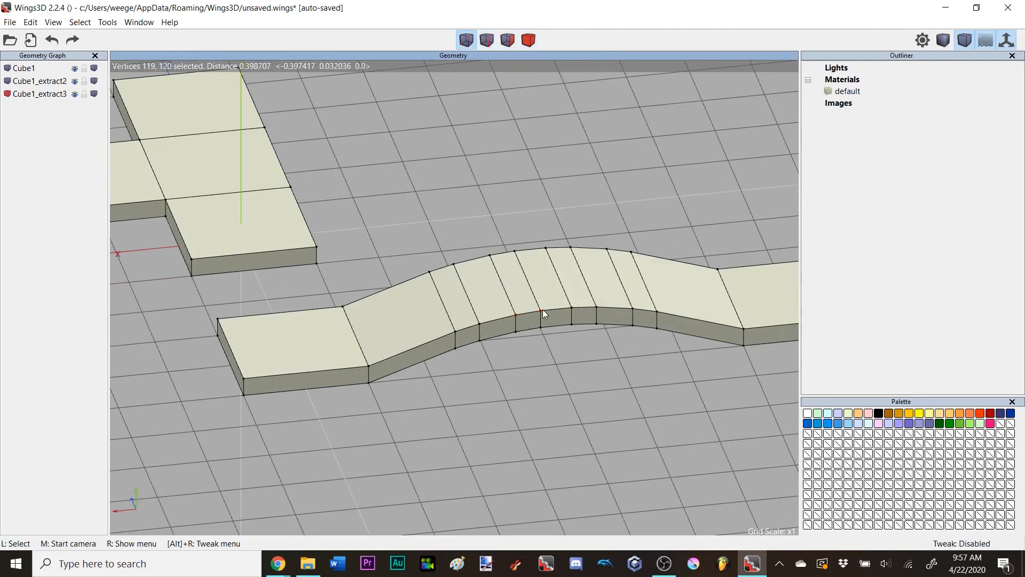
pyautogui.click(574, 311)
pyautogui.click(595, 310)
pyautogui.click(480, 323)
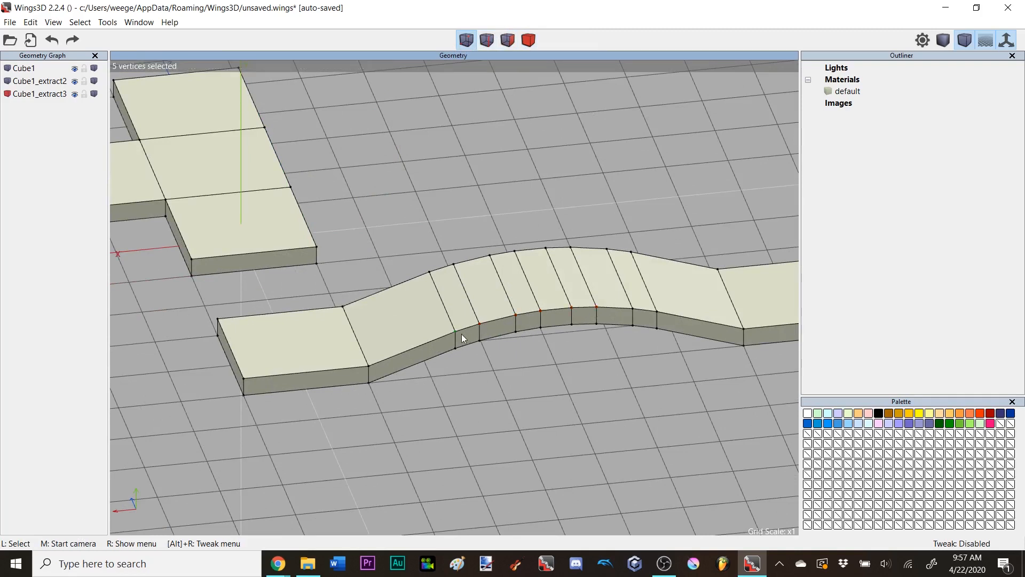
pyautogui.click(653, 316)
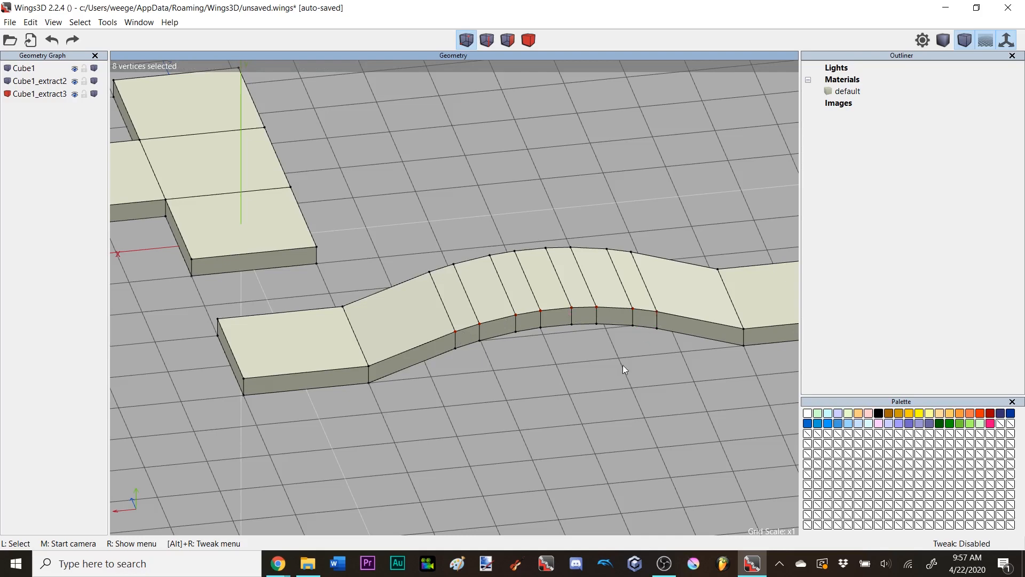
pyautogui.middleClick(605, 209)
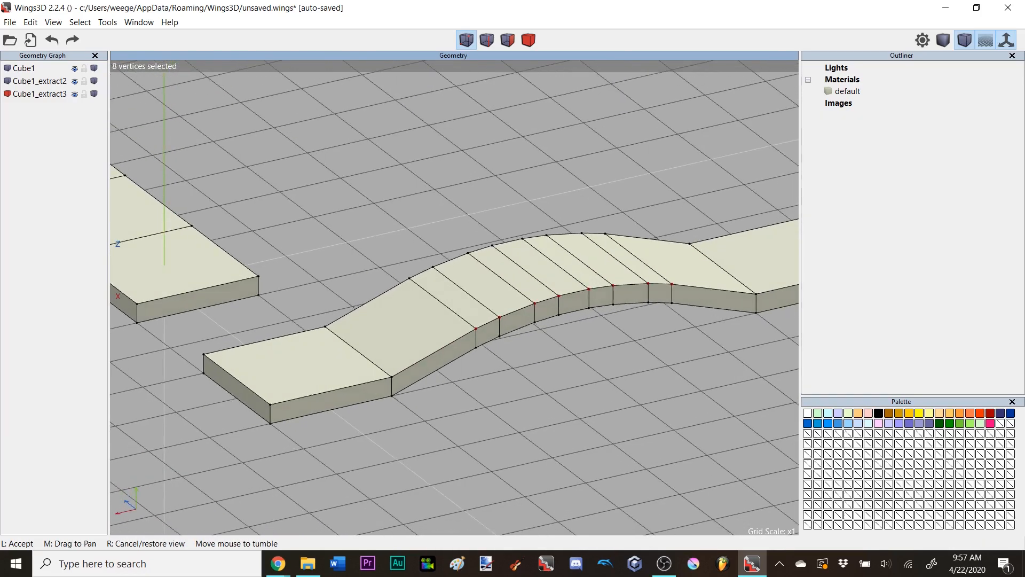
pyautogui.click(606, 180)
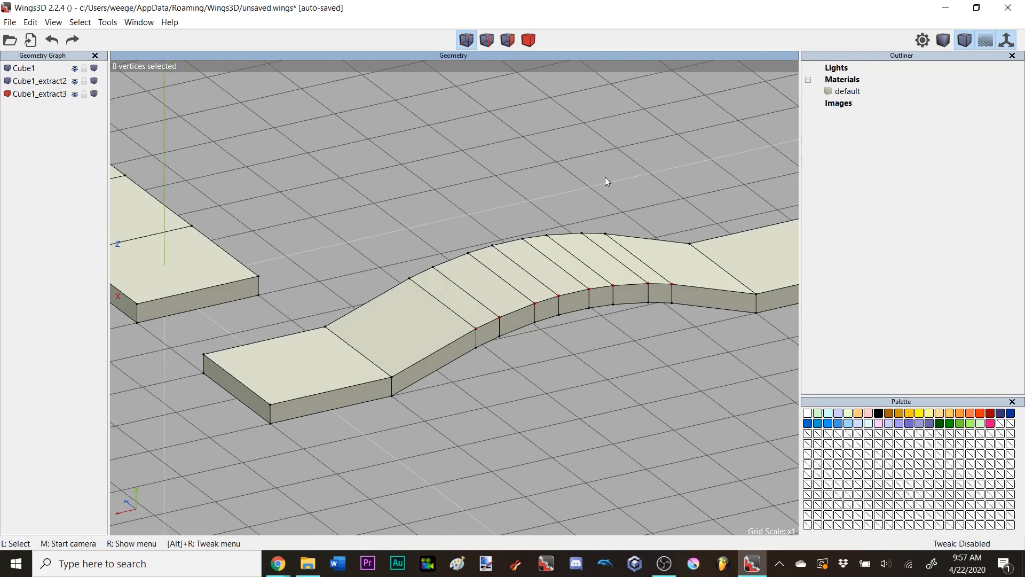
pyautogui.press('space')
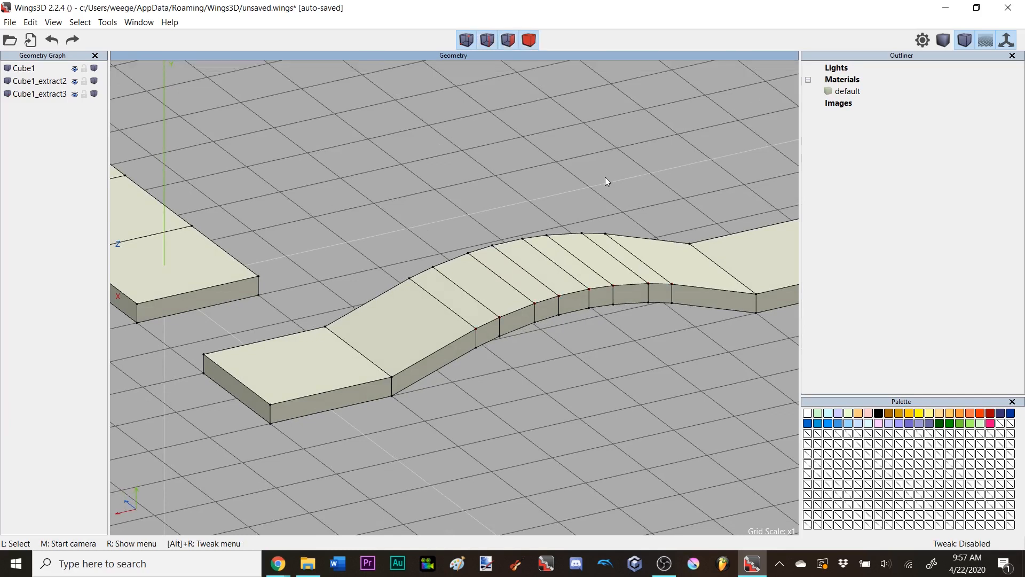
# - Select the run of upper side edges from the foot of the arched piece's slope past its crest, and clear it
pyautogui.click(482, 43)
pyautogui.moveTo(446, 349)
pyautogui.mouseDown()
pyautogui.moveTo(549, 302)
pyautogui.moveTo(636, 289)
pyautogui.mouseUp()
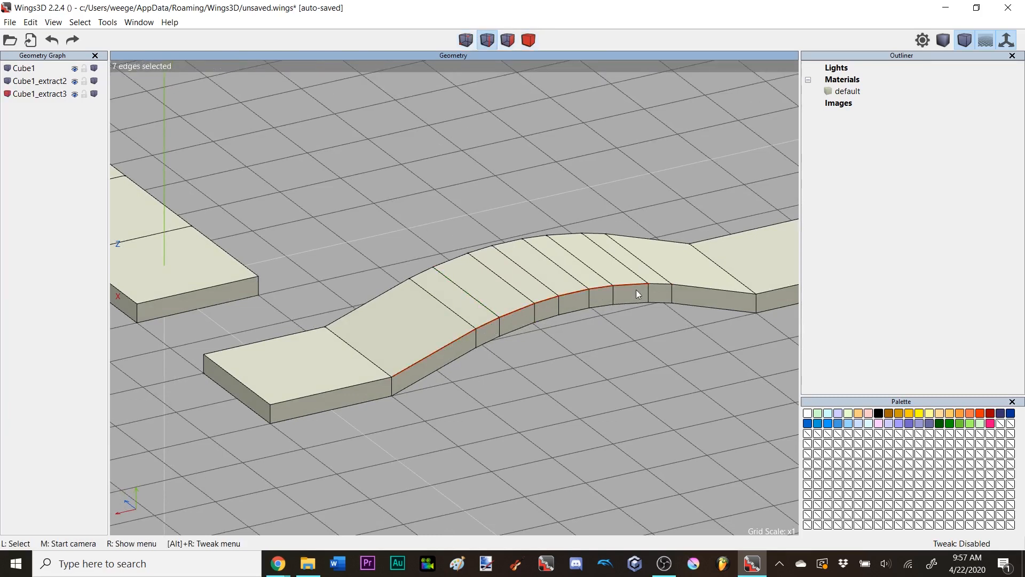
pyautogui.scroll(-5, 636, 289)
pyautogui.press('space')
# - Select the top edge where the arch's slope meets its flat end, and expand it to the full edge loop
pyautogui.click(612, 288)
pyautogui.scroll(5, 615, 283)
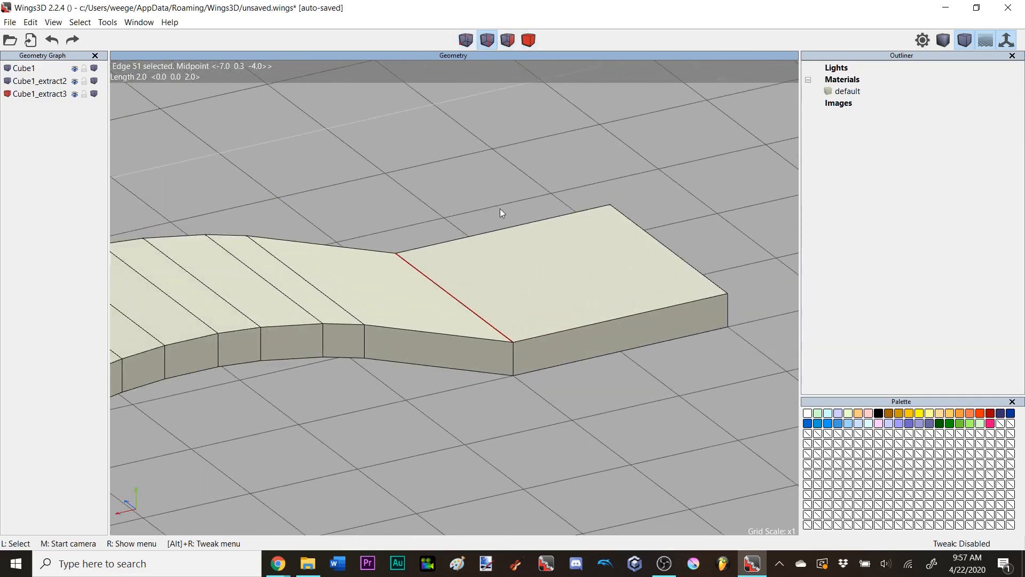
pyautogui.middleClick(500, 218)
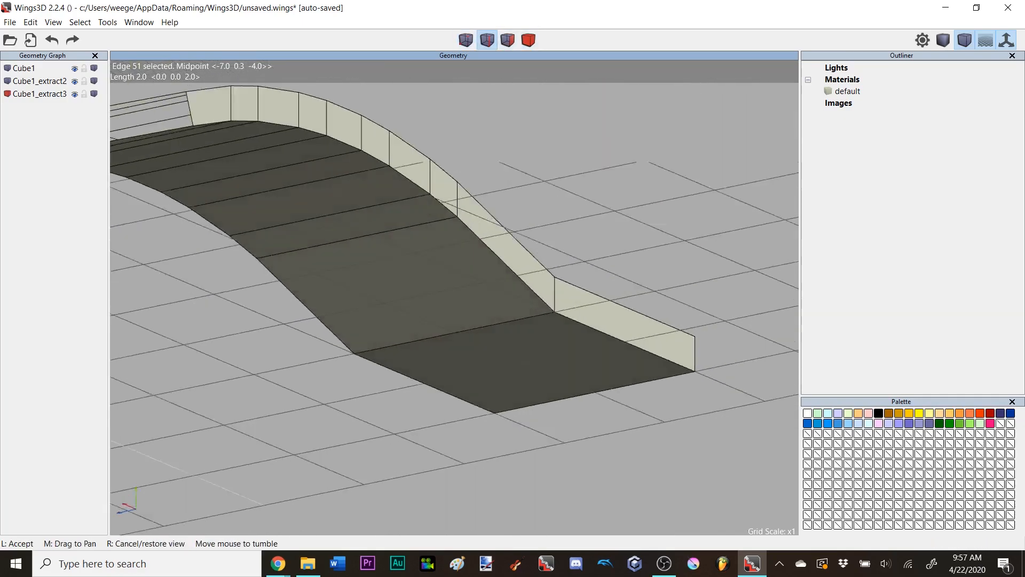
pyautogui.scroll(5, 483, 303)
pyautogui.click(464, 400)
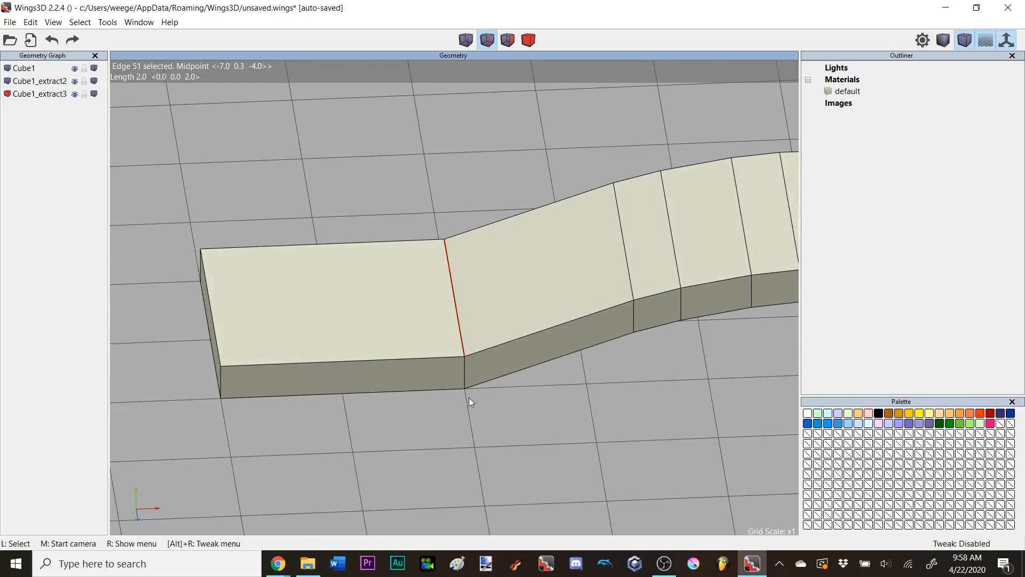
pyautogui.press('l')
pyautogui.scroll(2, 456, 153)
pyautogui.middleClick(456, 153)
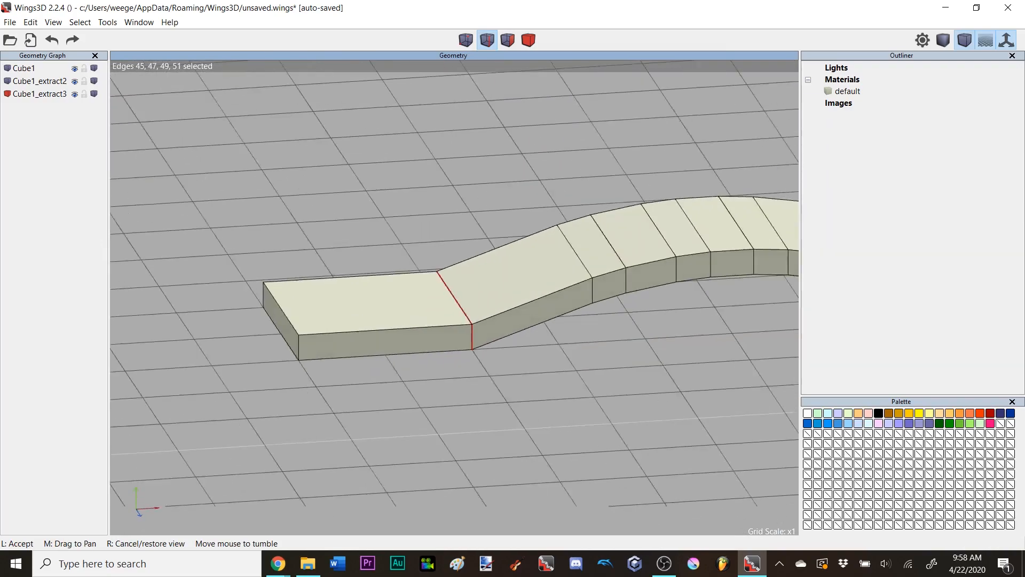
pyautogui.click(458, 170)
# - Select the cross edge near the arched piece's crest, and expand it to the edge loop around the piece
pyautogui.click(540, 294)
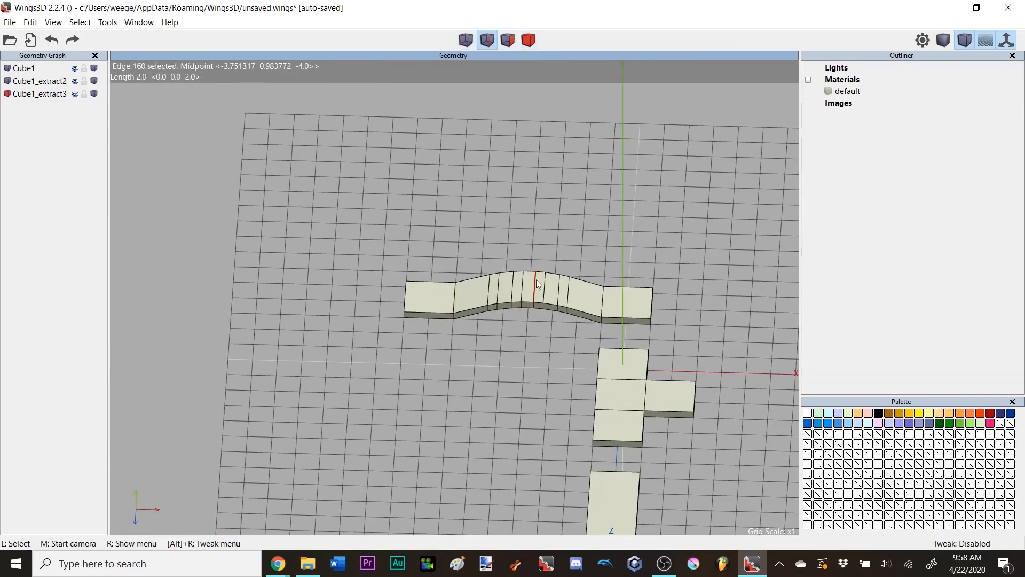
pyautogui.scroll(5, 569, 159)
pyautogui.middleClick(564, 191)
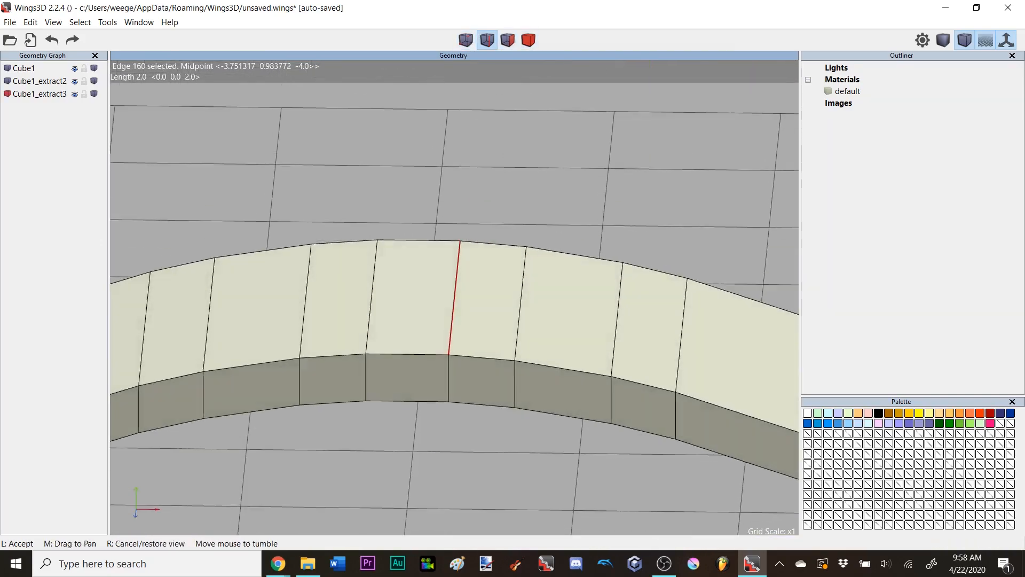
pyautogui.click(563, 191)
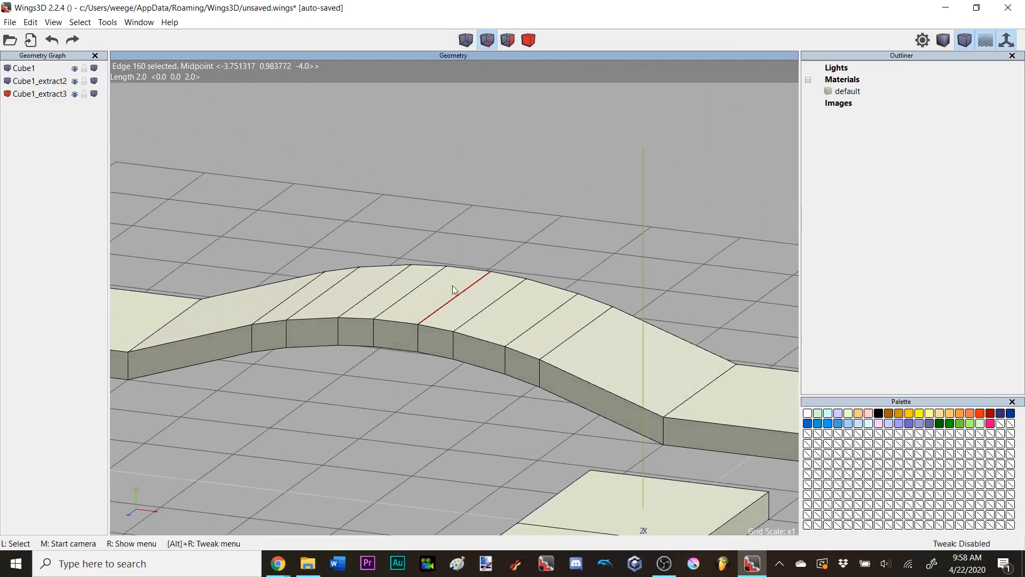
pyautogui.press('l')
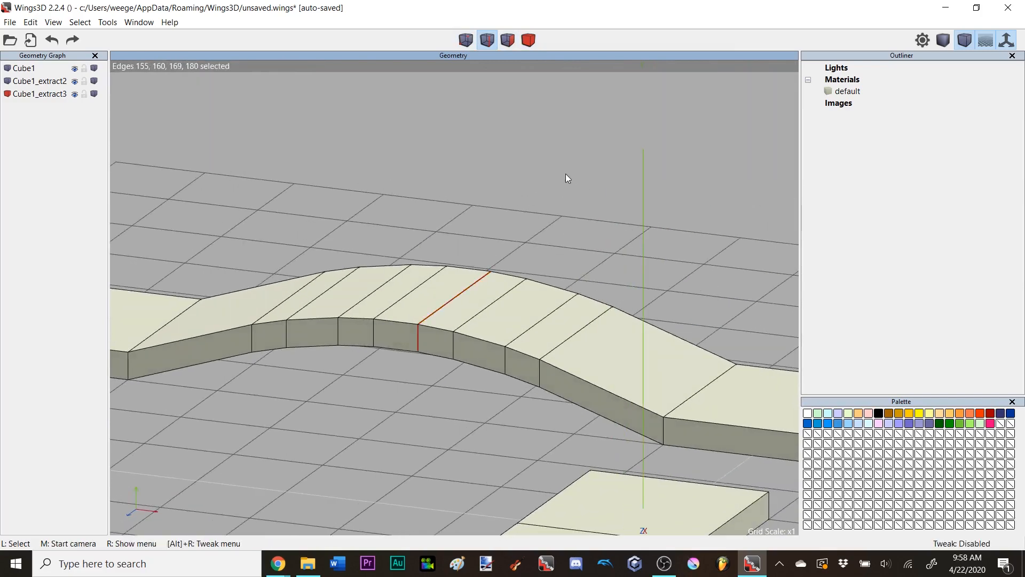
pyautogui.middleClick(565, 174)
pyautogui.click(565, 175)
# - Bevel the edge loop near the arched piece's crest, and undo the bevel with nothing left selected
pyautogui.rightClick(565, 175)
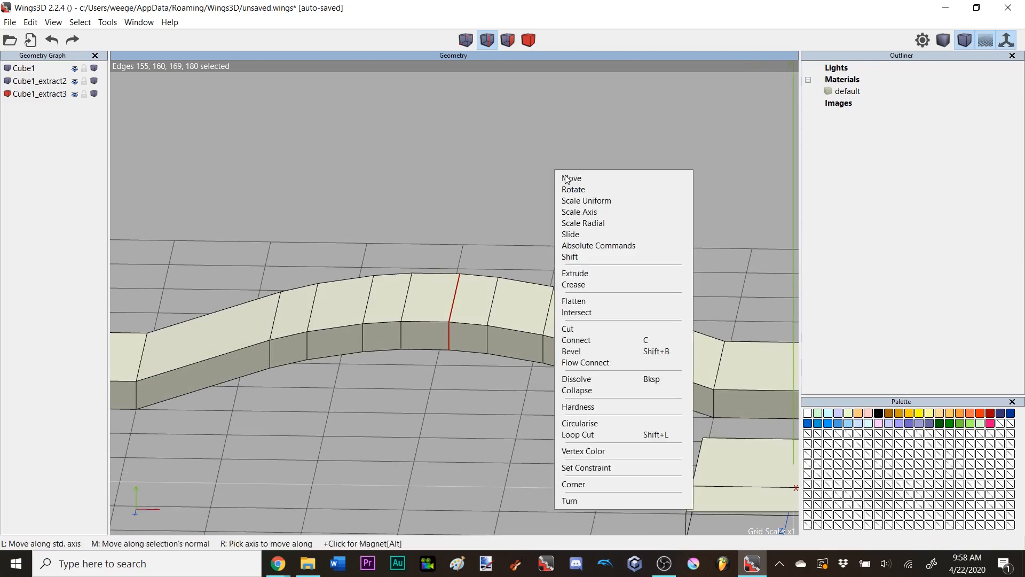
pyautogui.click(597, 348)
pyautogui.click(638, 197)
pyautogui.press('space')
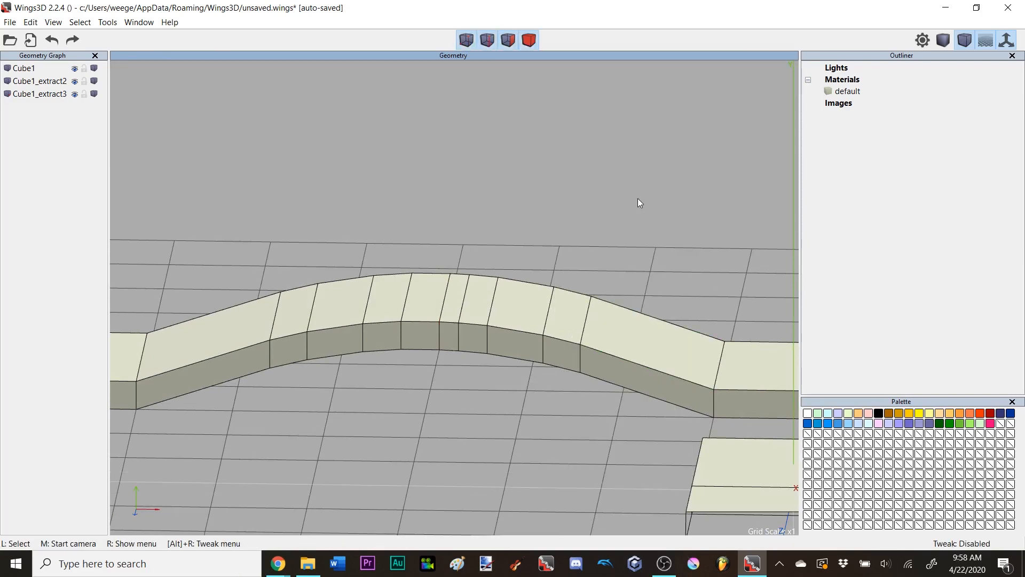
pyautogui.hotkey('ctrl', 'alt', 'z')
pyautogui.hotkey('ctrl', 'alt', 'z')
pyautogui.press('space')
# - Select the top faces of the T-shaped piece's end square and side arm in face mode, and clear the selection
pyautogui.middleClick(627, 249)
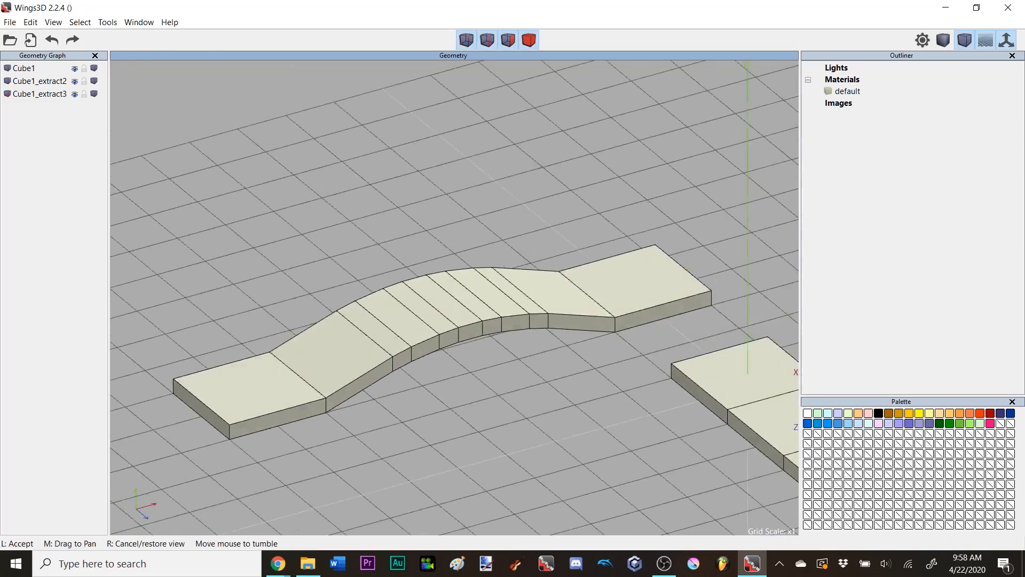
pyautogui.click(623, 234)
pyautogui.scroll(-3, 531, 171)
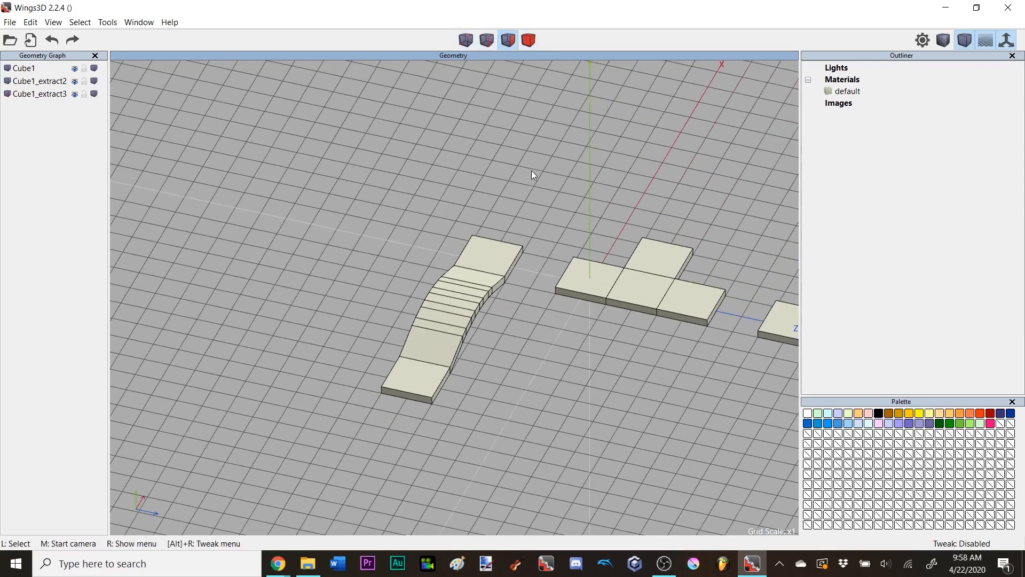
pyautogui.click(578, 263)
pyautogui.scroll(5, 578, 258)
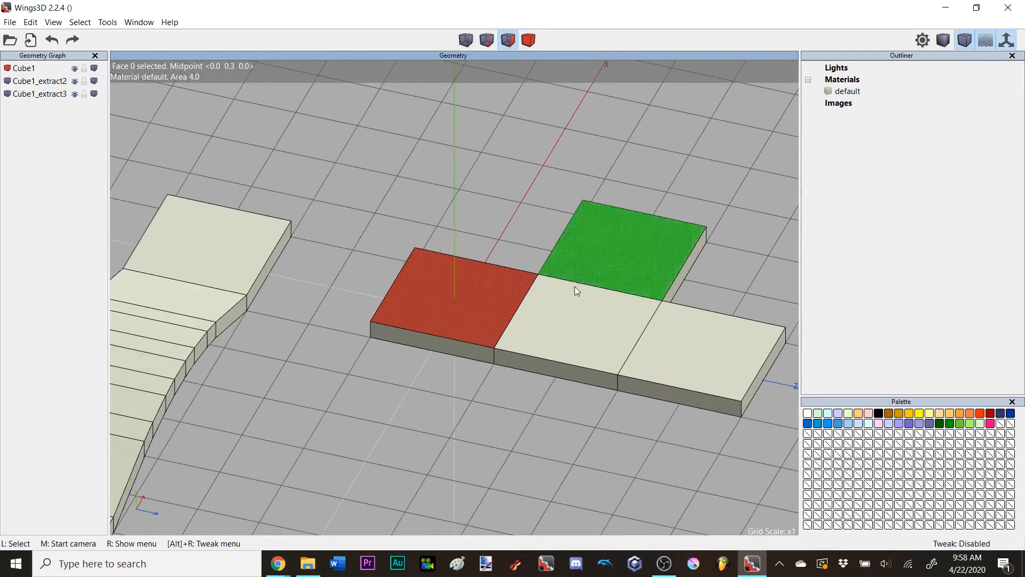
pyautogui.click(603, 259)
pyautogui.press('space')
# - Focus on the top face of the T-shaped piece's end square nearest the L-shaped piece, and clear the face selections
pyautogui.click(658, 327)
pyautogui.press('a')
pyautogui.press('space')
pyautogui.click(518, 309)
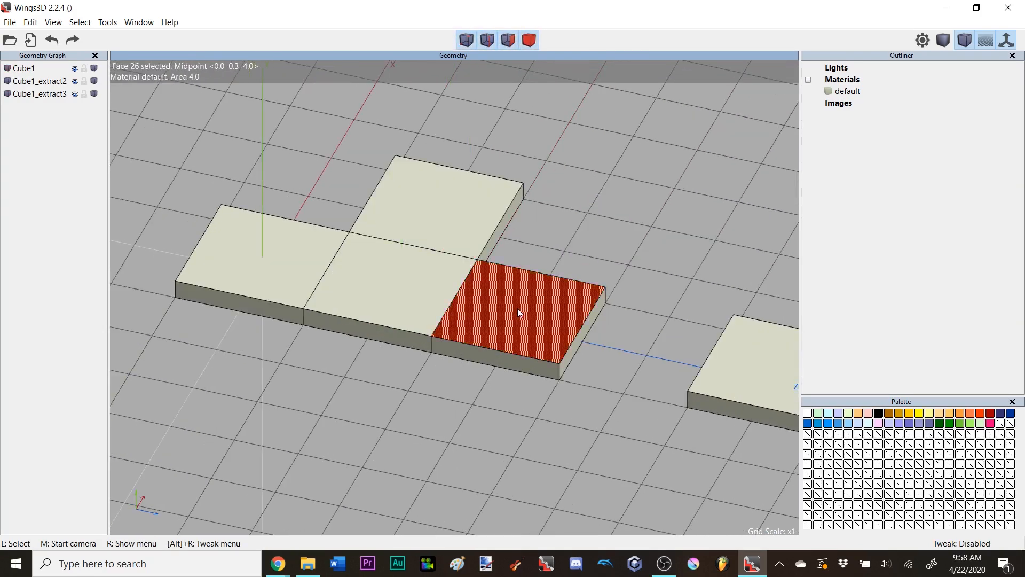
pyautogui.press('space')
pyautogui.click(490, 357)
pyautogui.press('space')
# - Centre the view on the top face of the L-shaped piece's arm nearest the T-shaped piece, and clear the selection
pyautogui.middleClick(530, 312)
pyautogui.click(530, 312)
pyautogui.click(534, 308)
pyautogui.press('space')
pyautogui.scroll(-5, 559, 239)
pyautogui.middleClick(558, 240)
pyautogui.click(559, 239)
pyautogui.click(561, 230)
pyautogui.press('a')
pyautogui.press('space')
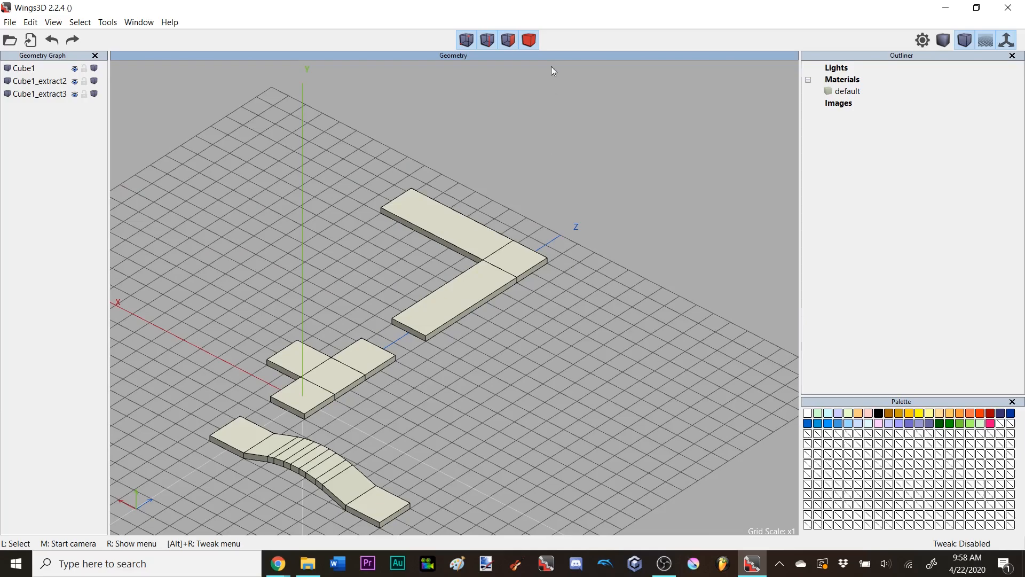
# - Switch to body selection mode
pyautogui.click(535, 45)
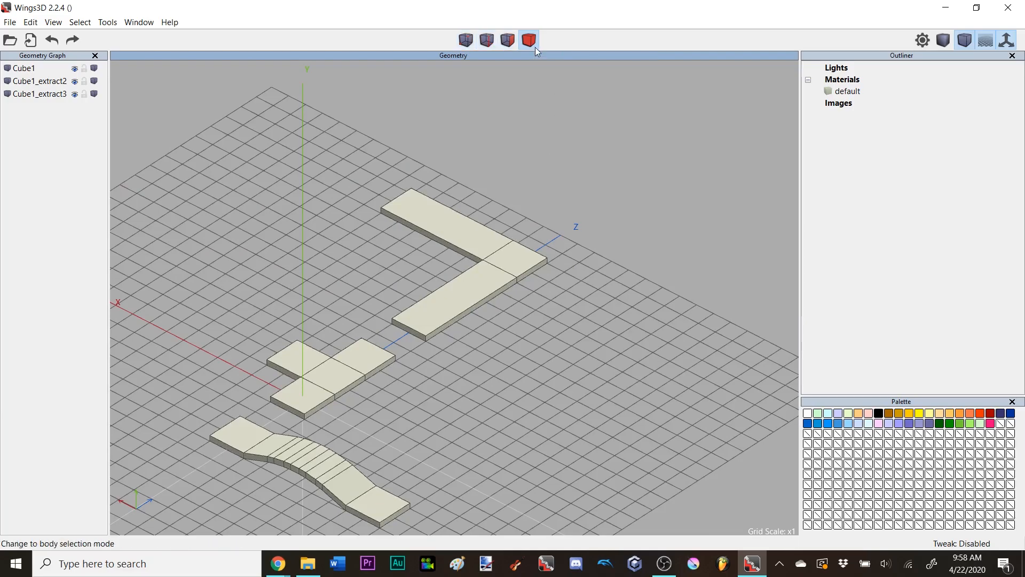
# - Select the T-shaped piece as a body, try moving it freely across the ground, undo the move, and clear the selection
pyautogui.middleClick(534, 127)
pyautogui.click(448, 171)
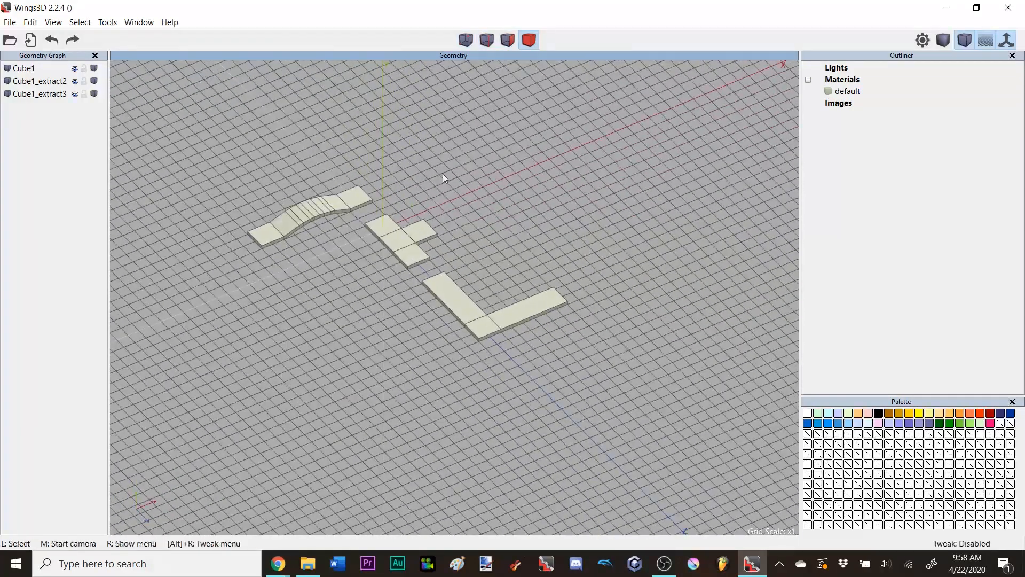
pyautogui.click(419, 230)
pyautogui.press('m')
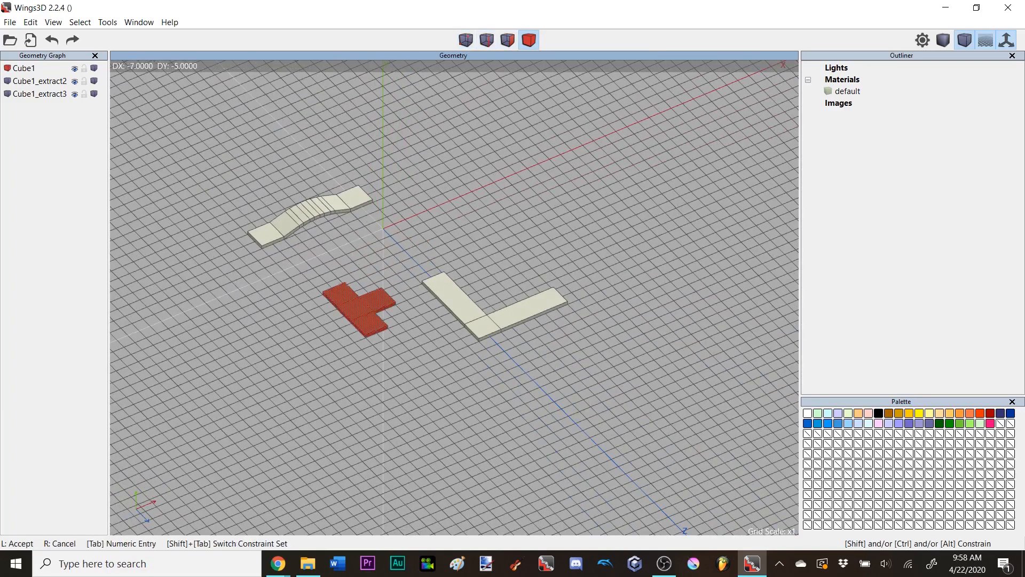
pyautogui.click(492, 168)
pyautogui.hotkey('ctrl', 'z')
pyautogui.click(504, 173)
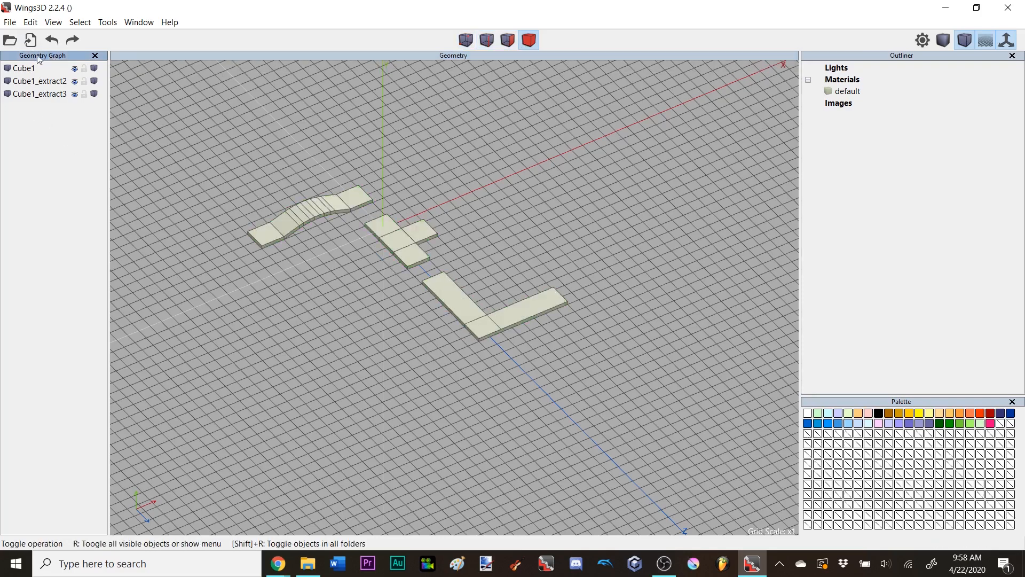
# - Highlight each of the three object names in the object list to compare the entries
pyautogui.click(24, 70)
pyautogui.click(26, 81)
pyautogui.click(38, 97)
pyautogui.click(35, 81)
# - Rename the object Cube1 to Fred and highlight its entry in the object list
pyautogui.click(26, 68)
pyautogui.rightClick(26, 68)
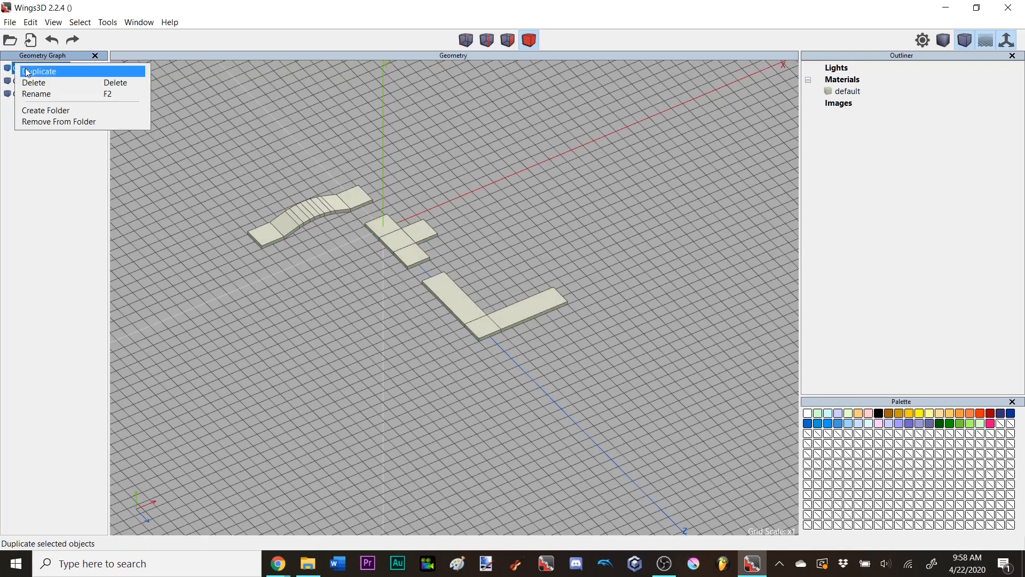
pyautogui.click(36, 94)
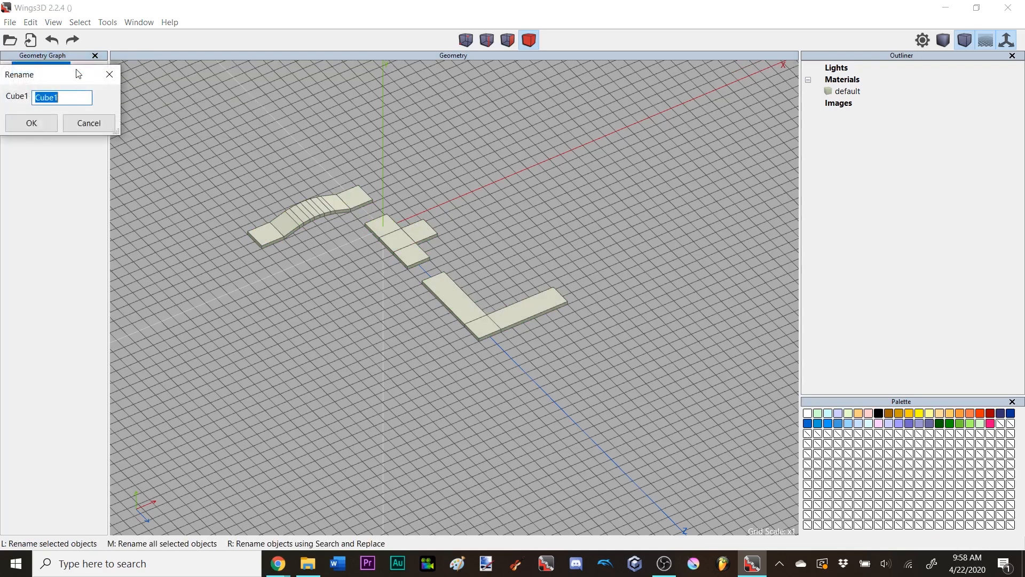
pyautogui.moveTo(80, 73); pyautogui.dragTo(236, 109)
pyautogui.write('Fred')
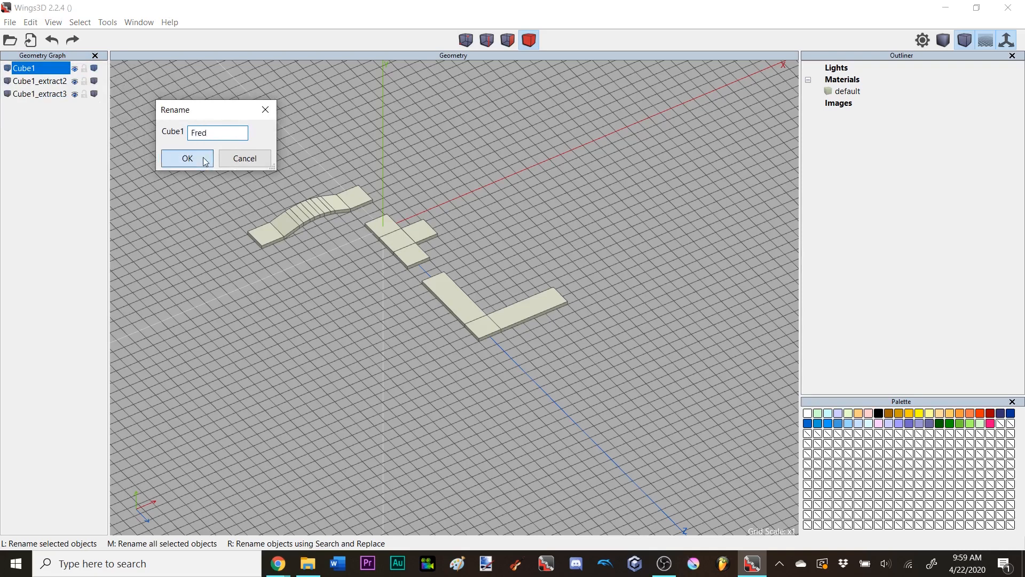
pyautogui.click(203, 159)
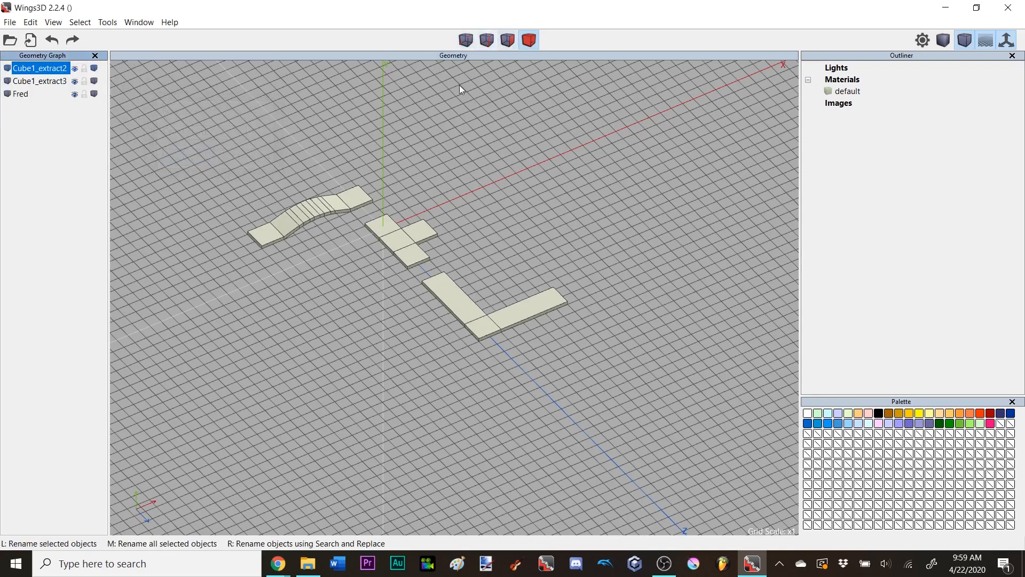
pyautogui.click(15, 96)
pyautogui.rightClick(15, 94)
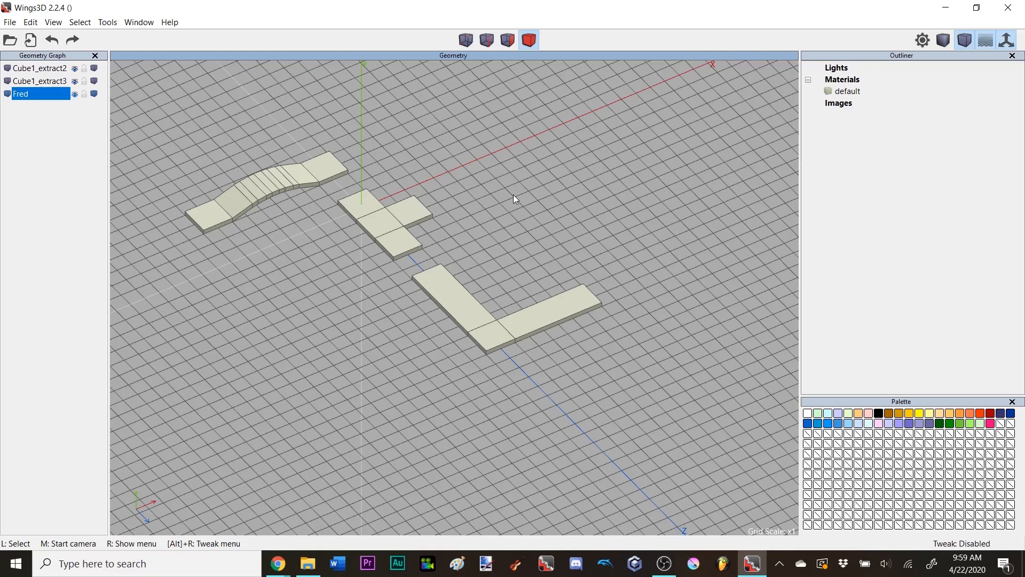
# - Cycle through the vertex, edge and face selection modes and return to body selection mode
pyautogui.press('v')
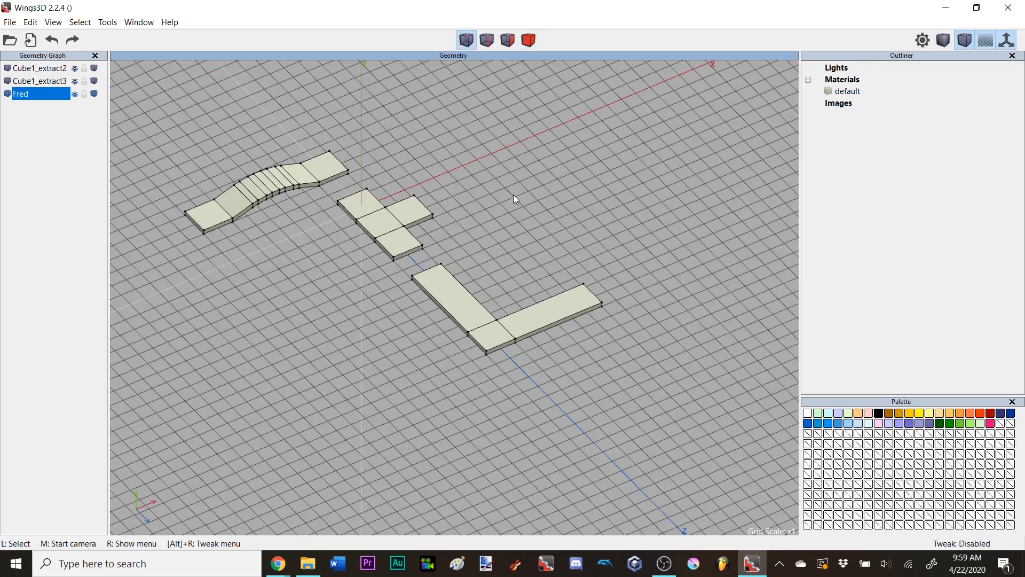
pyautogui.press('e')
pyautogui.press('f')
pyautogui.press('b')
# - Focus the view on the T-shaped piece, clear the selection, and enlarge the piece in the viewport
pyautogui.middleClick(513, 194)
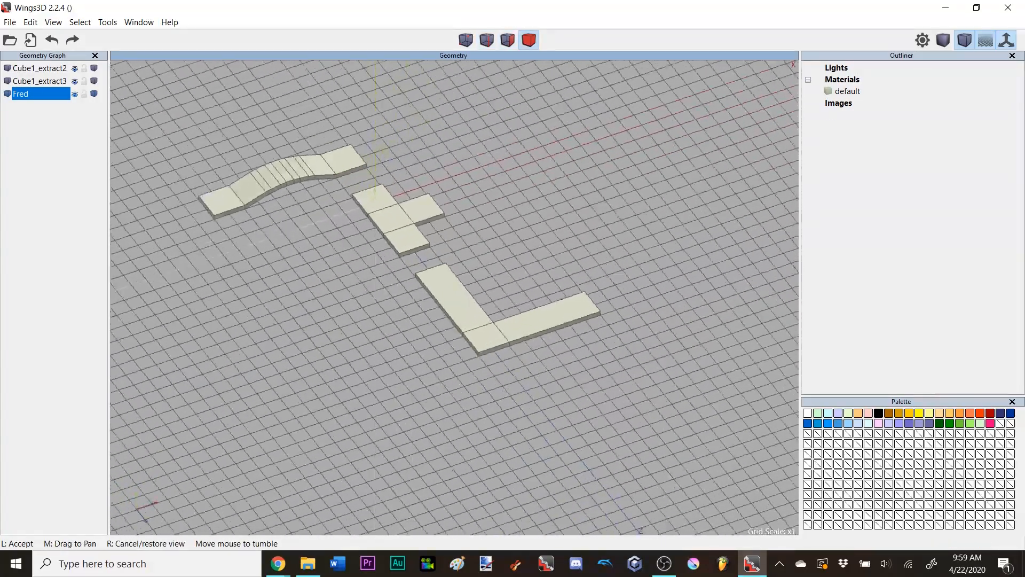
pyautogui.click(514, 194)
pyautogui.click(381, 229)
pyautogui.press('a')
pyautogui.press('space')
pyautogui.scroll(7, 454, 227)
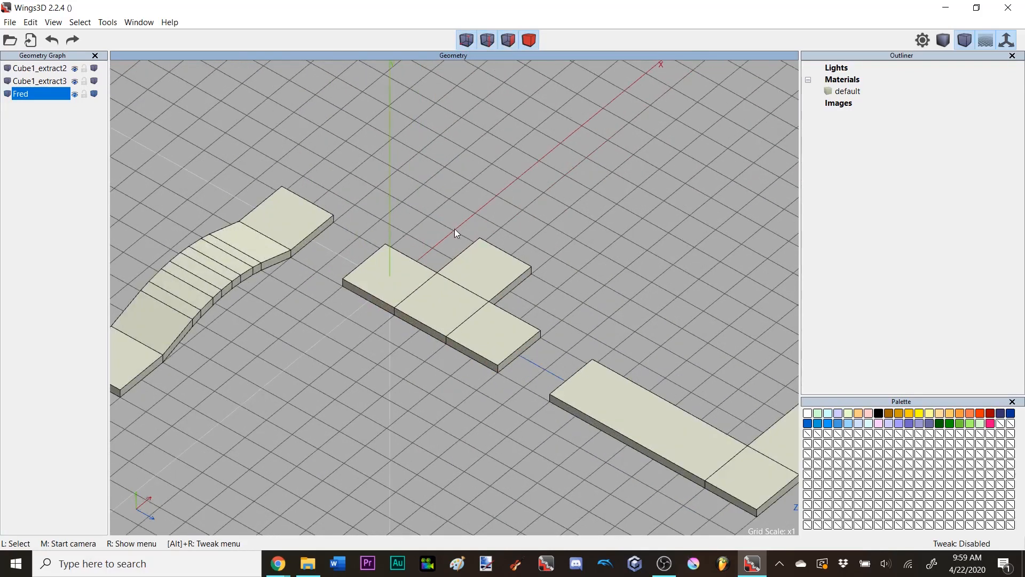
# - Select the T-shaped piece in body mode and convert the selection to its vertices
pyautogui.click(528, 41)
pyautogui.click(490, 237)
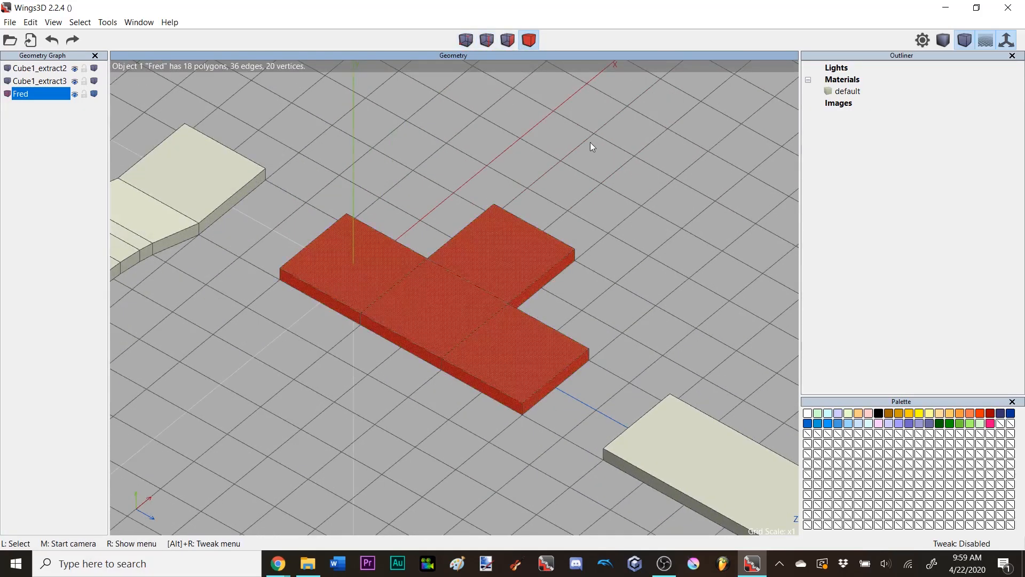
pyautogui.press('v')
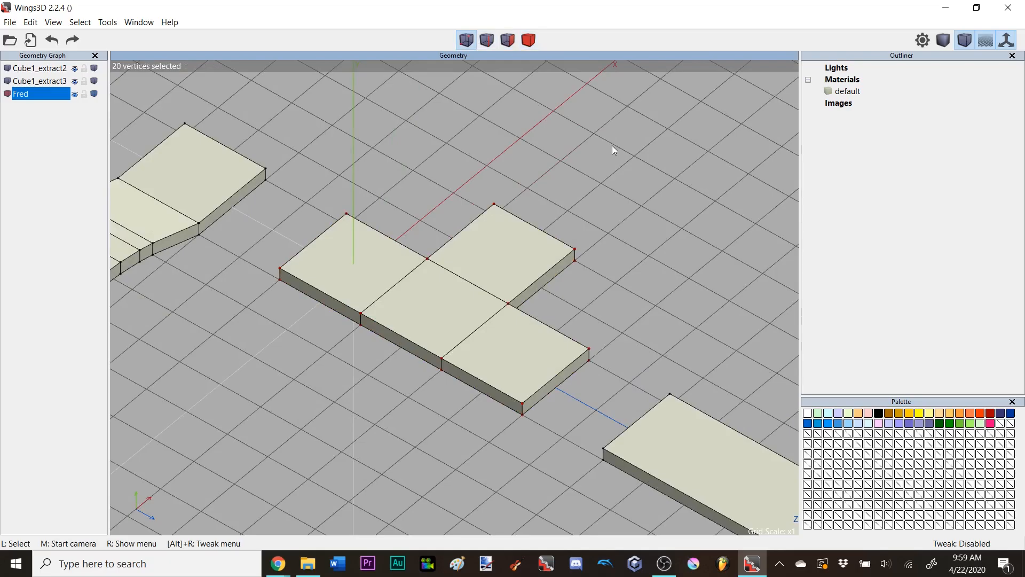
pyautogui.middleClick(612, 145)
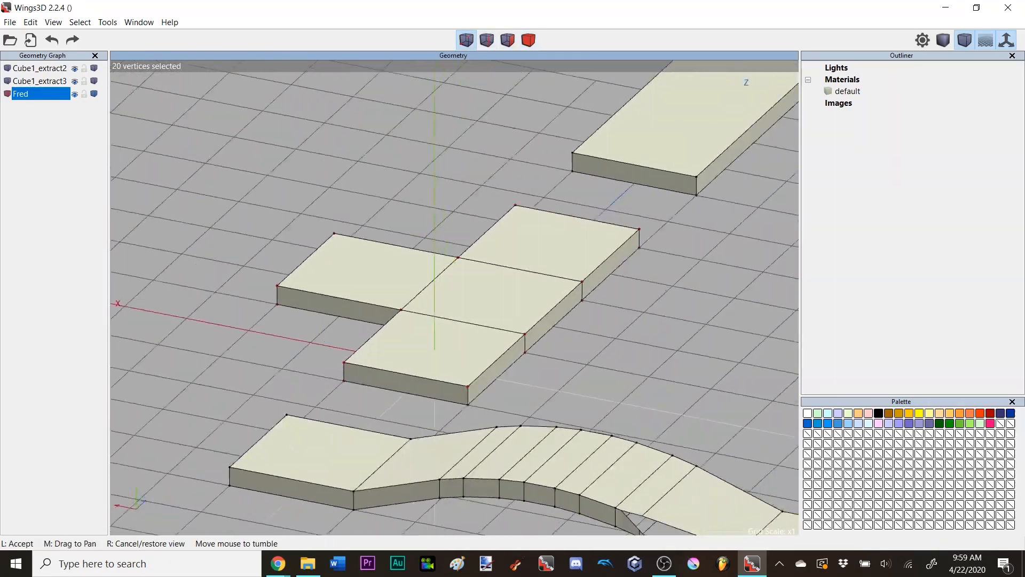
pyautogui.click(612, 146)
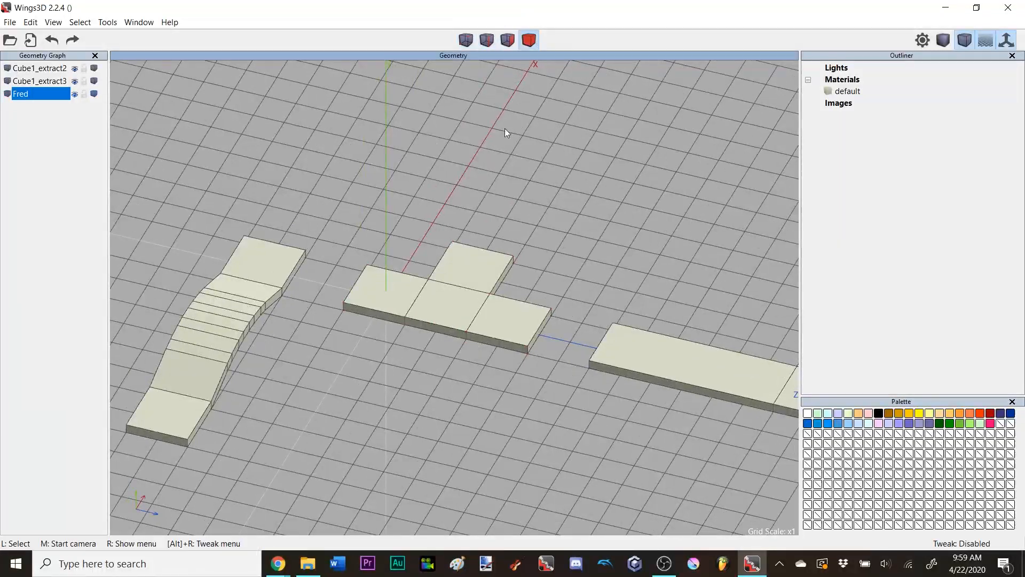
# - Select the T-shaped piece in body mode, convert the selection to its edges, and inspect them from several sides
pyautogui.click(529, 40)
pyautogui.moveTo(501, 219); pyautogui.dragTo(567, 159, button='middle')
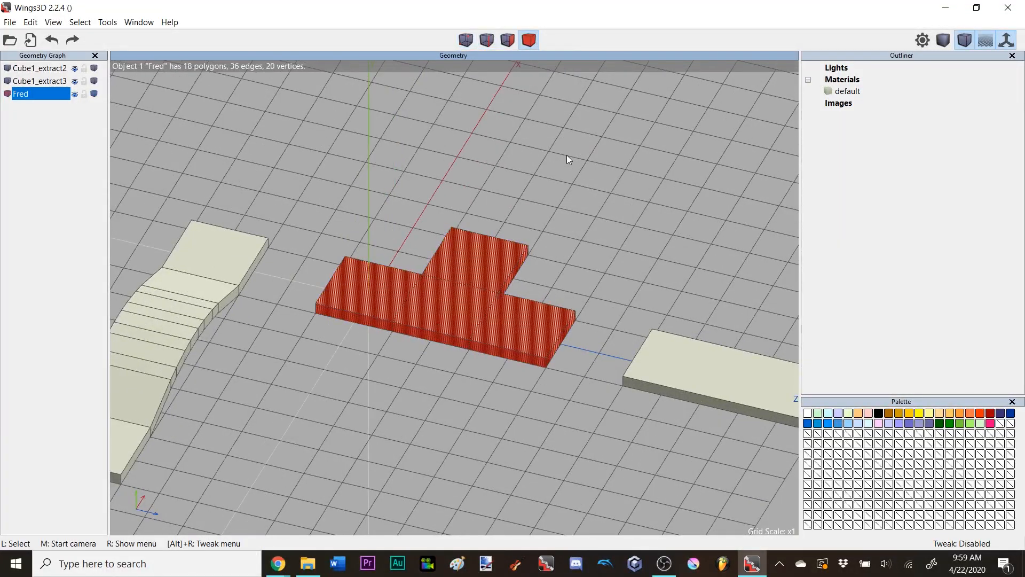
pyautogui.press('2')
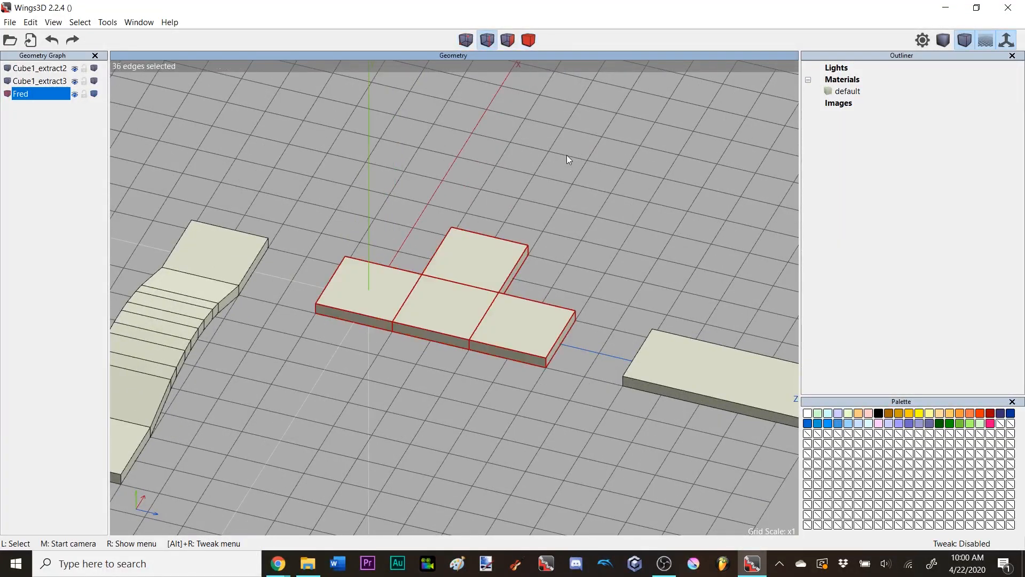
pyautogui.middleClick(567, 159)
pyautogui.click(606, 167)
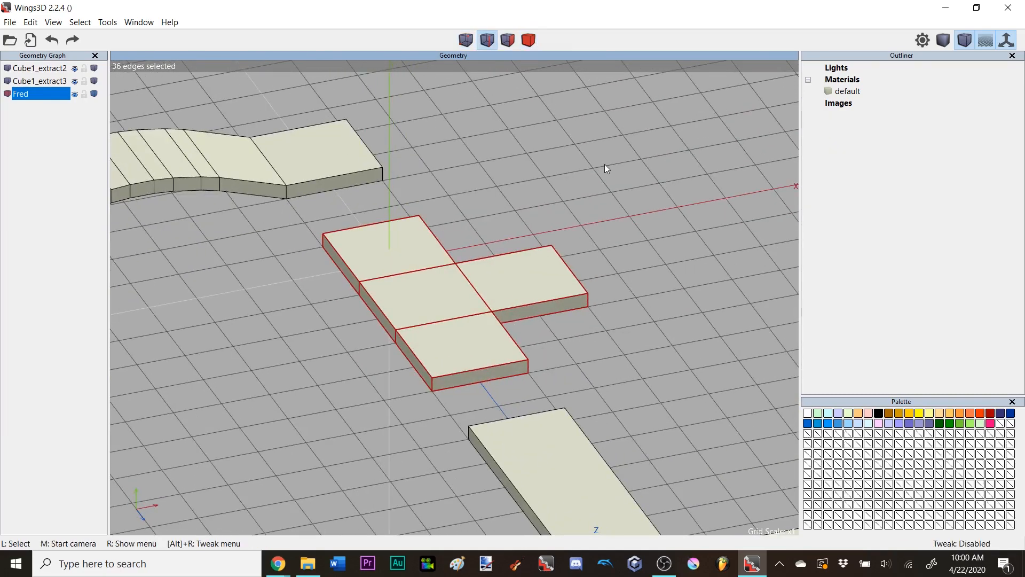
pyautogui.scroll(-3, 606, 167)
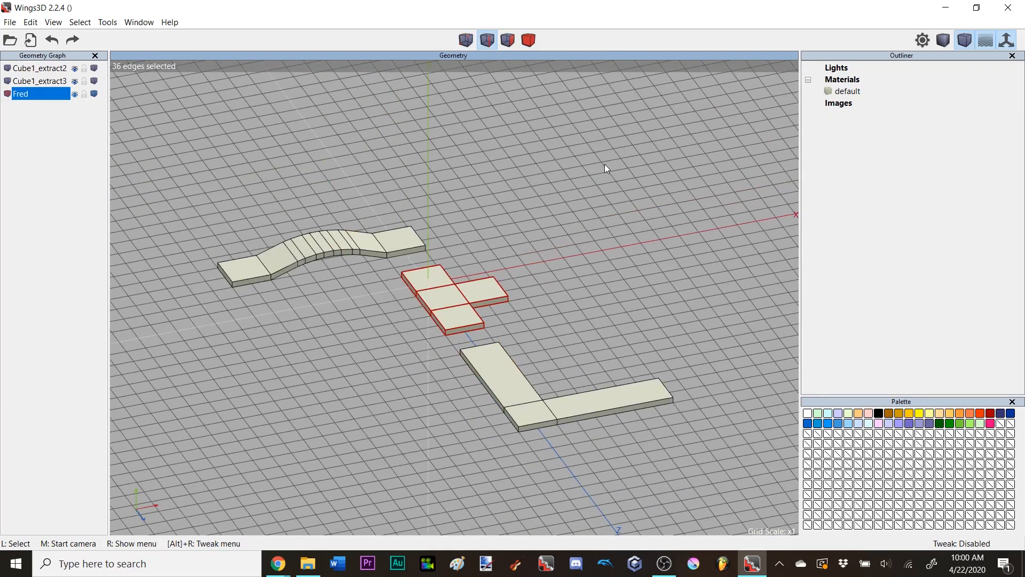
pyautogui.scroll(3, 580, 153)
pyautogui.middleClick(576, 152)
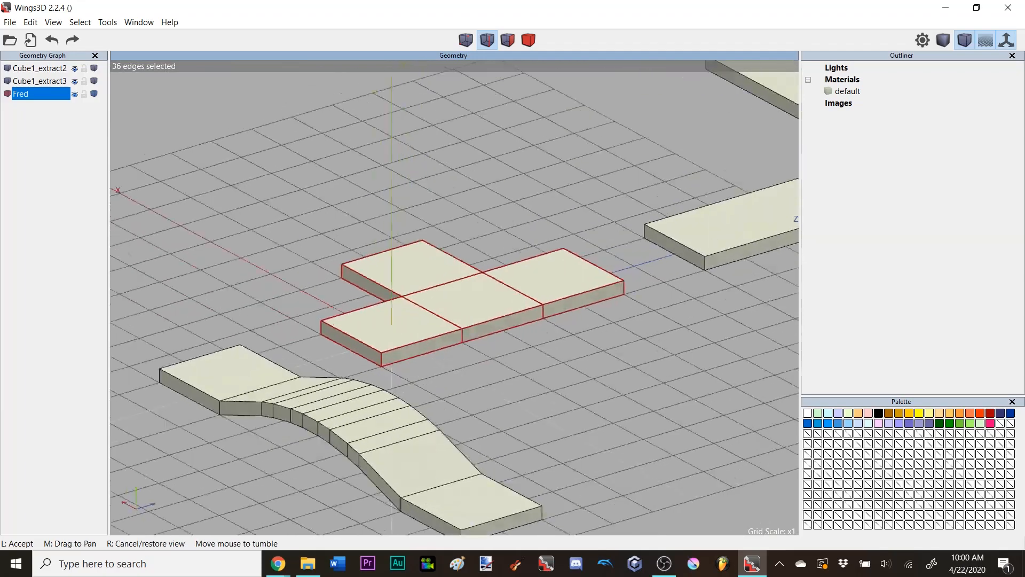
pyautogui.click(570, 152)
# - Select the arched piece in body mode and convert the selection to its vertices
pyautogui.click(528, 40)
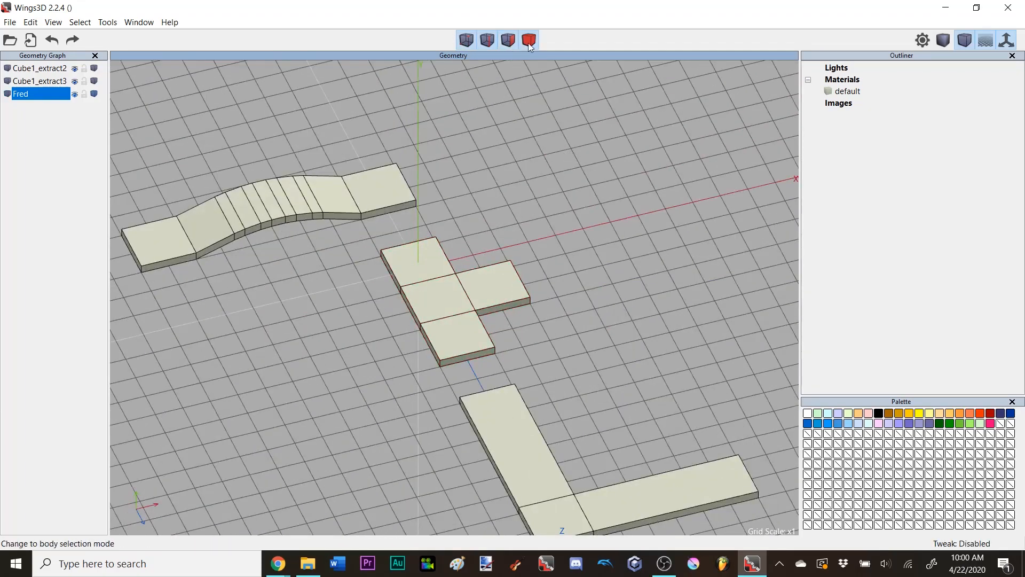
pyautogui.click(365, 176)
pyautogui.press('v')
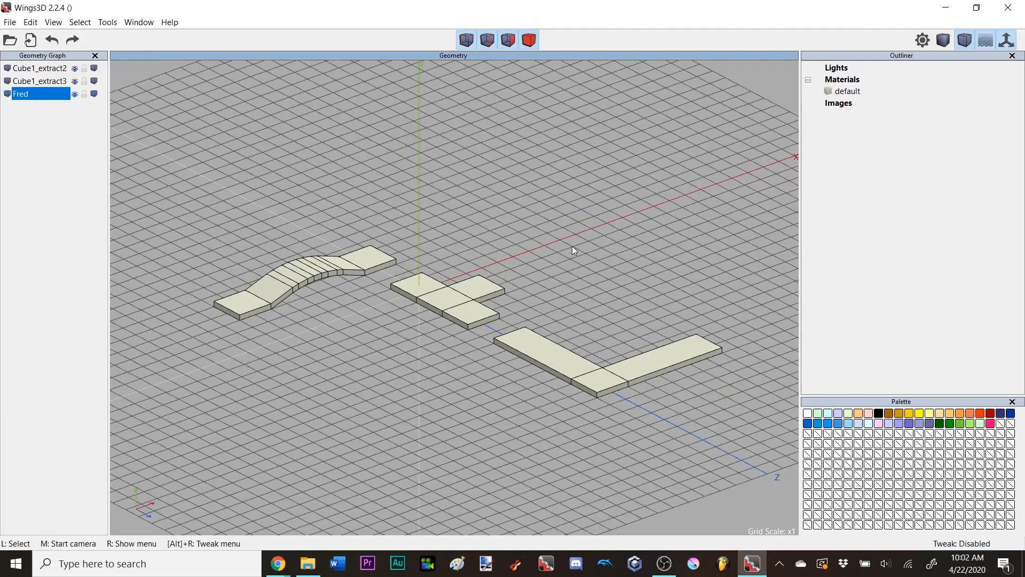
# - Switch to body selection mode and view the three pieces from above along the Y axis
pyautogui.middleClick(588, 235)
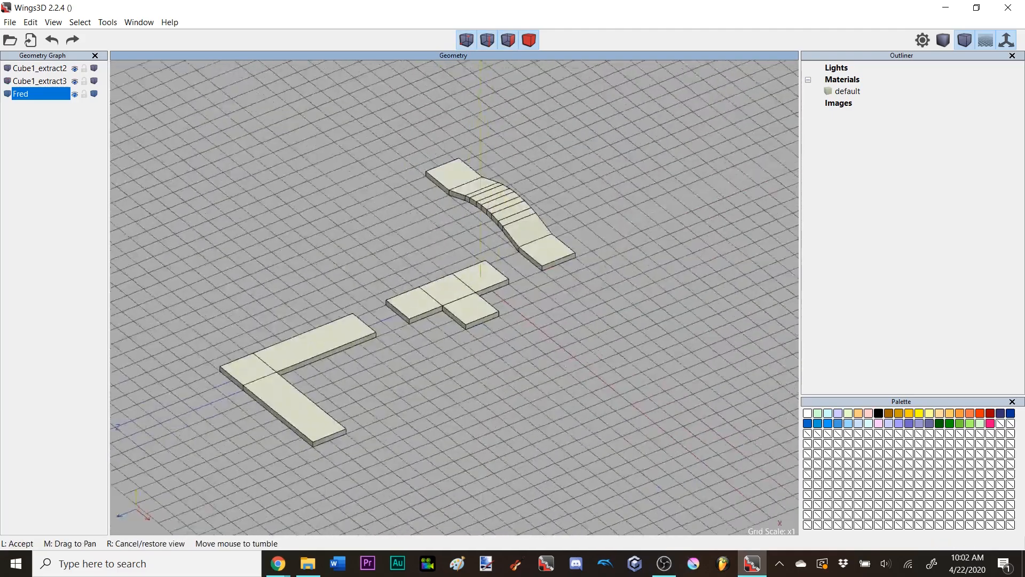
pyautogui.click(588, 235)
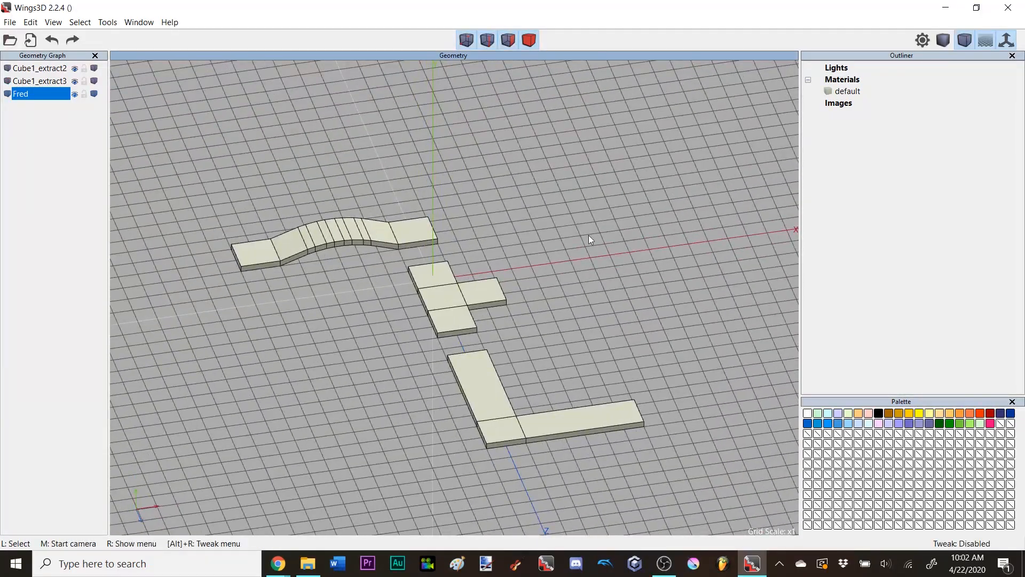
pyautogui.click(529, 41)
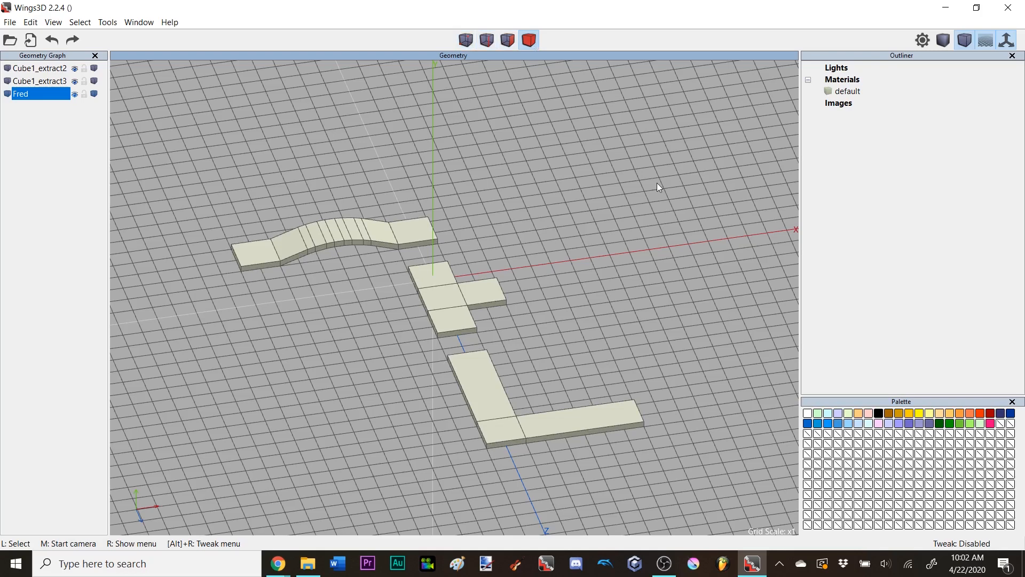
pyautogui.press('y')
pyautogui.scroll(-2, 657, 187)
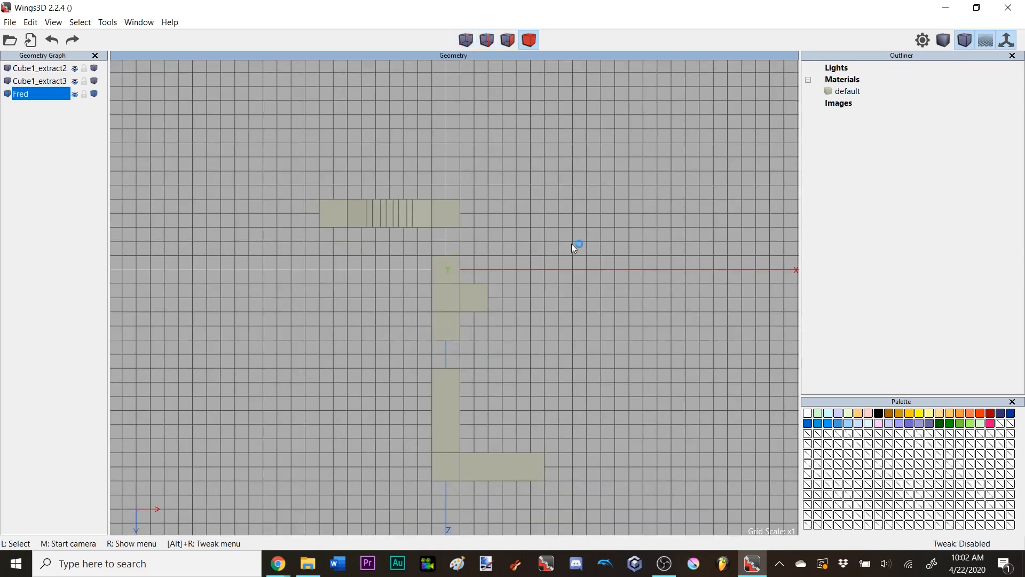
# - View the three pieces from the side along the X axis
pyautogui.press('x')
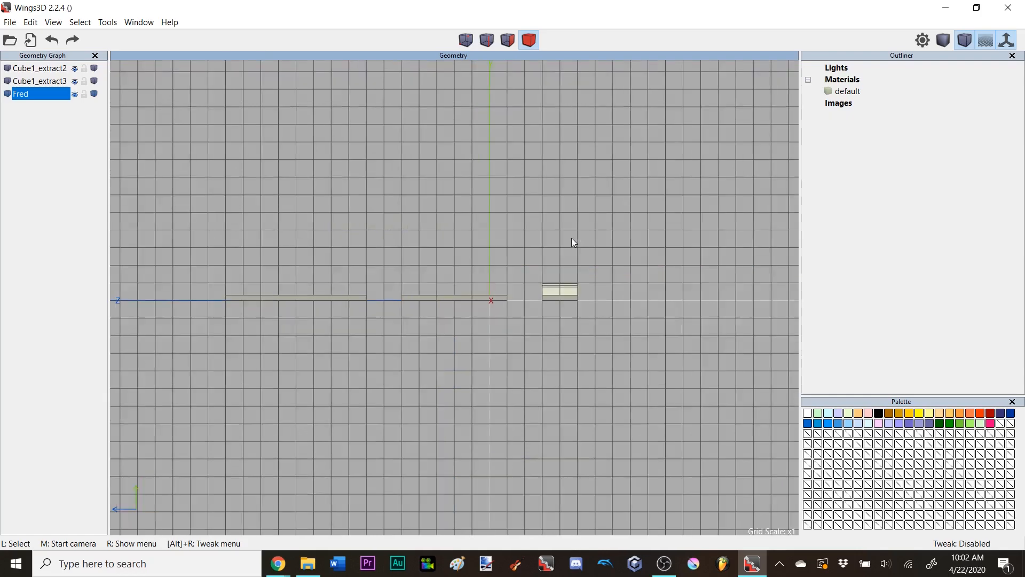
pyautogui.scroll(3, 571, 238)
pyautogui.scroll(-4, 572, 238)
pyautogui.scroll(2, 571, 239)
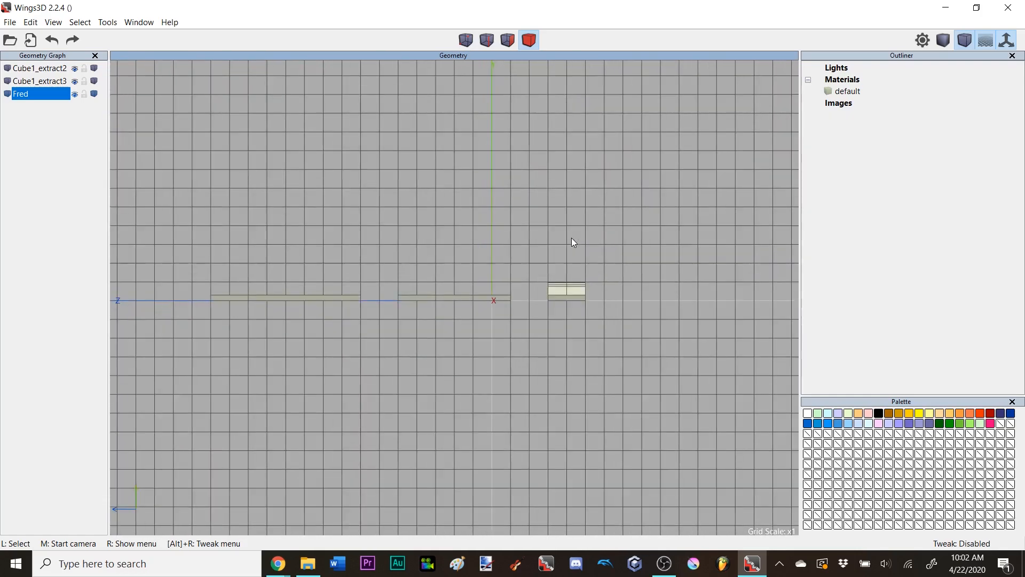
# - View the three pieces from the front along the Z axis
pyautogui.press('z')
pyautogui.scroll(3, 571, 238)
pyautogui.scroll(-2, 571, 238)
pyautogui.scroll(1, 571, 238)
pyautogui.scroll(-3, 572, 238)
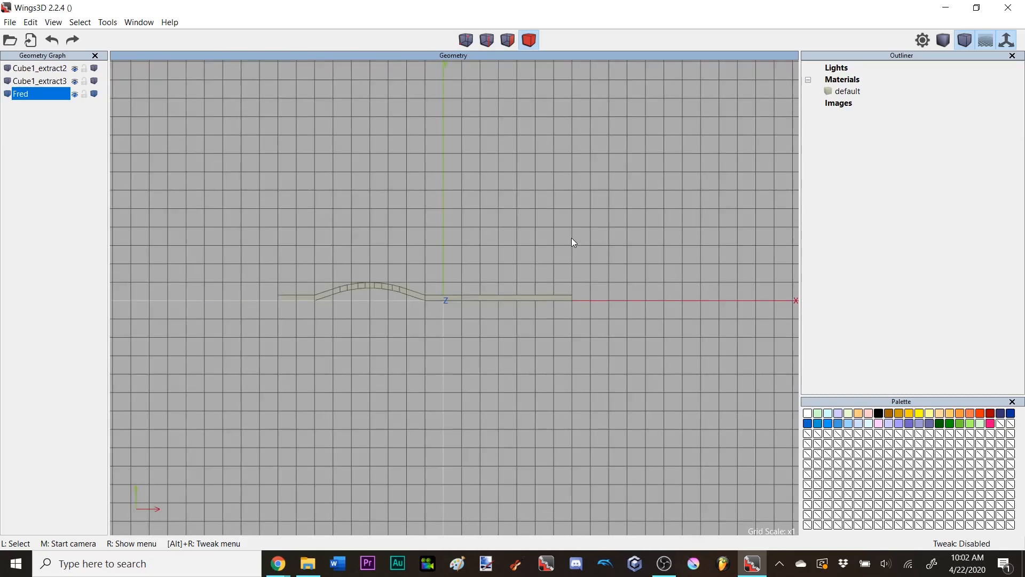
# - View the pieces from the opposite ends of the Y, X and Z axes
pyautogui.press('y')
pyautogui.scroll(-1, 571, 238)
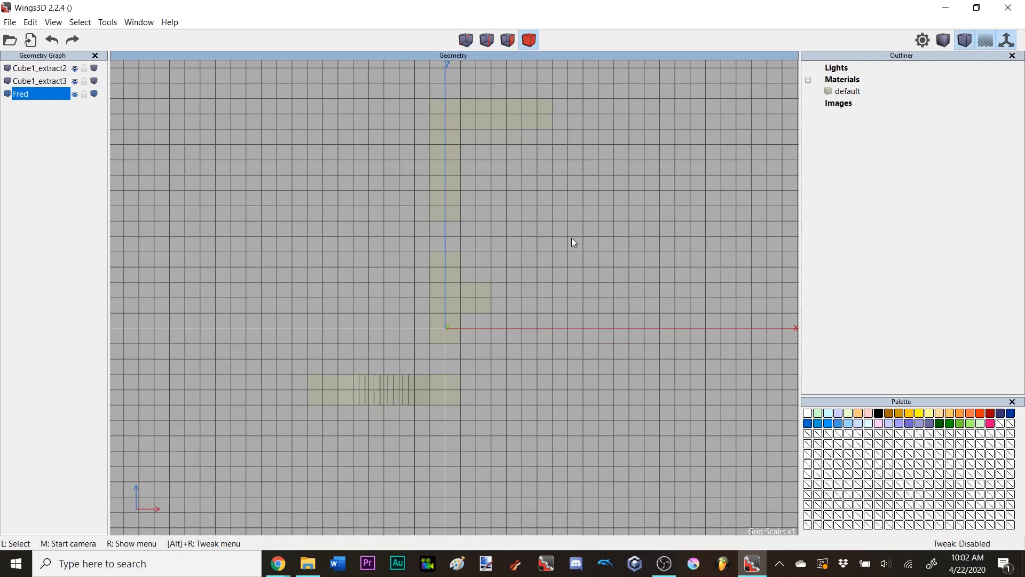
pyautogui.press('x')
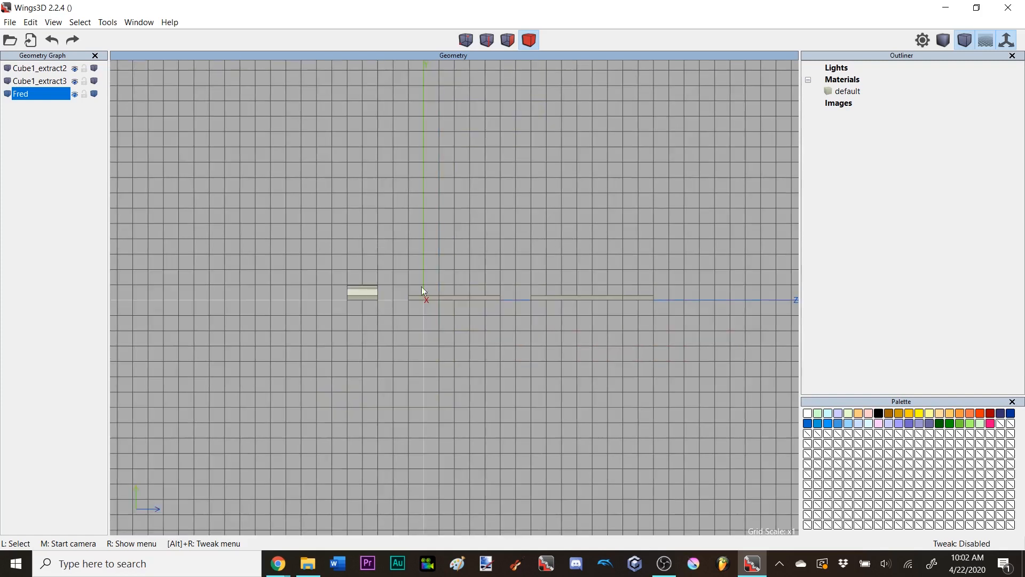
pyautogui.press('z')
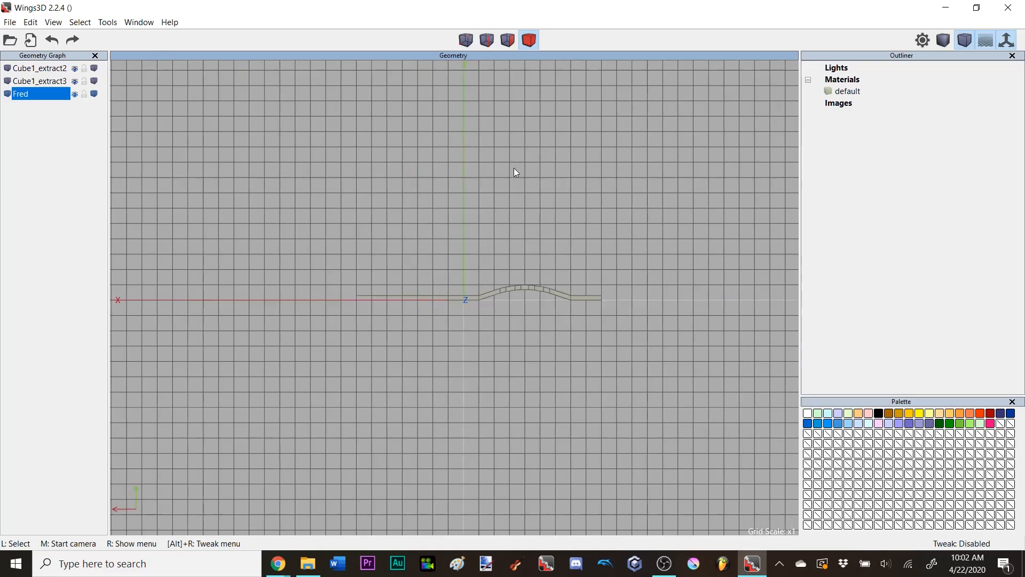
pyautogui.scroll(7, 513, 168)
pyautogui.scroll(-7, 544, 200)
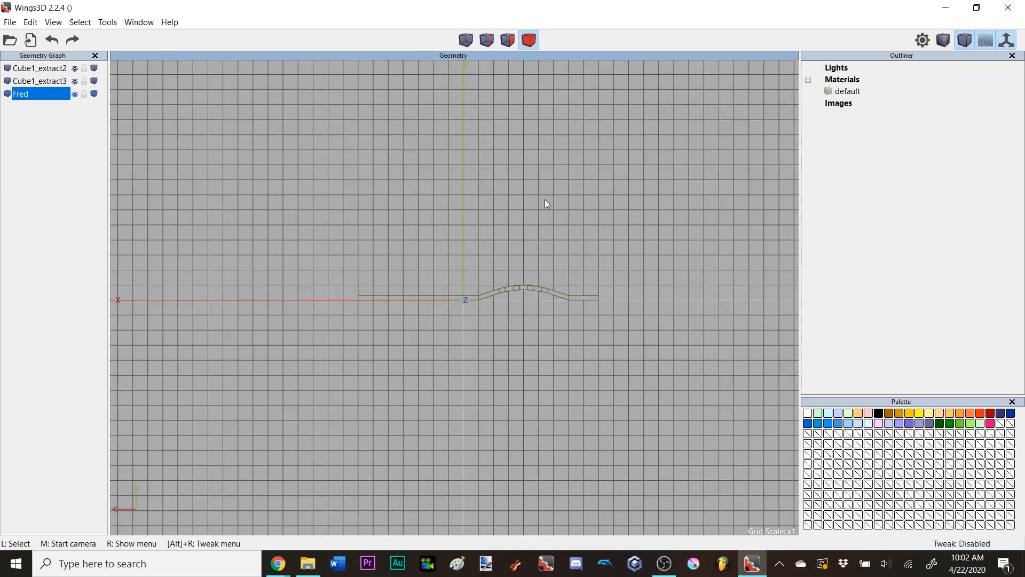
# - Orbit to an angled view of the pieces and return to the top view along the Y axis
pyautogui.middleClick(567, 252)
pyautogui.click(567, 252)
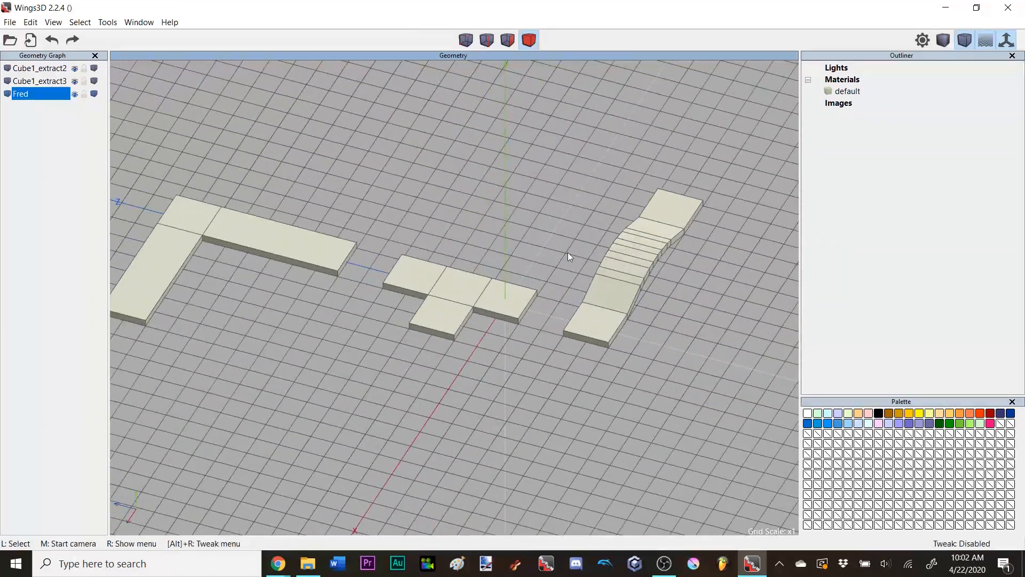
pyautogui.scroll(-4, 567, 252)
pyautogui.press('y')
pyautogui.scroll(-3, 564, 257)
pyautogui.scroll(3, 560, 257)
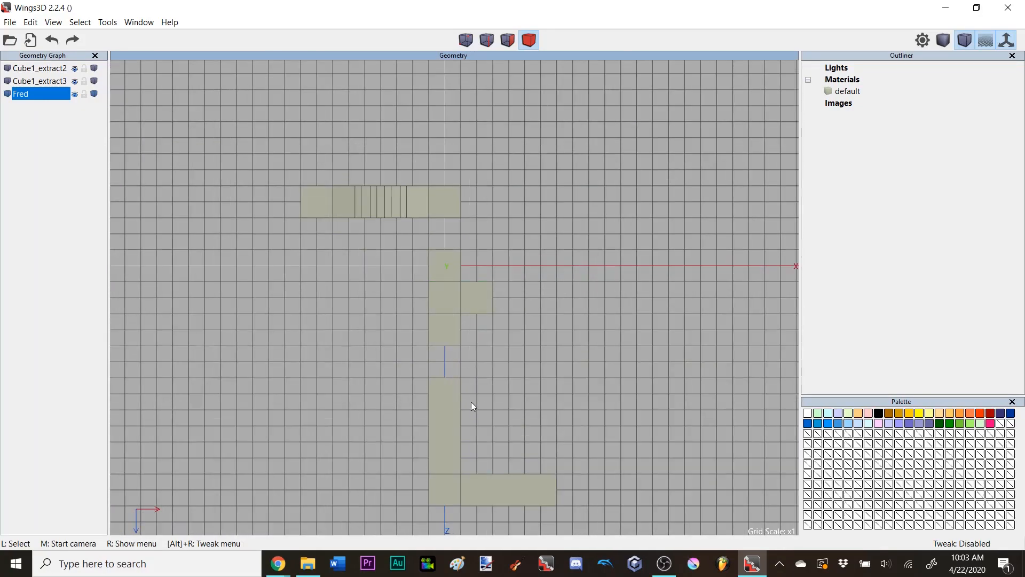
# - Switch the top view to perspective projection and examine the three pieces from several angles and distances
pyautogui.scroll(-1, 499, 379)
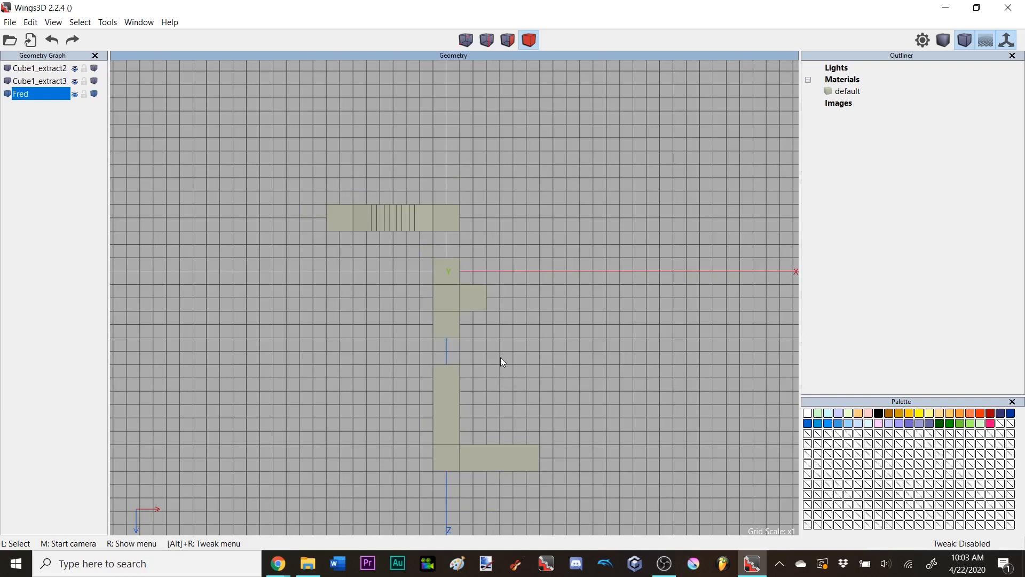
pyautogui.scroll(3, 509, 354)
pyautogui.scroll(-2, 515, 341)
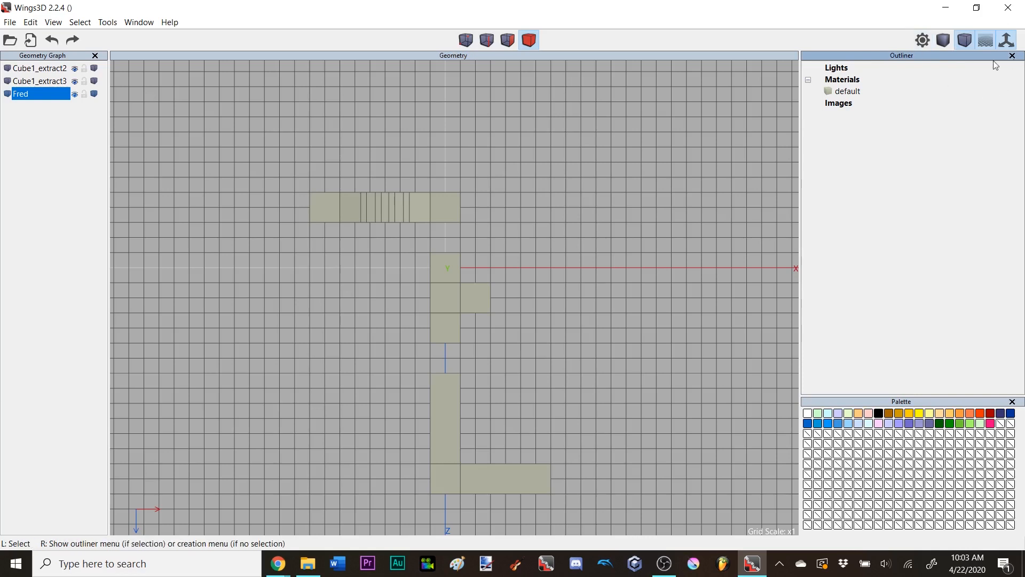
pyautogui.click(967, 40)
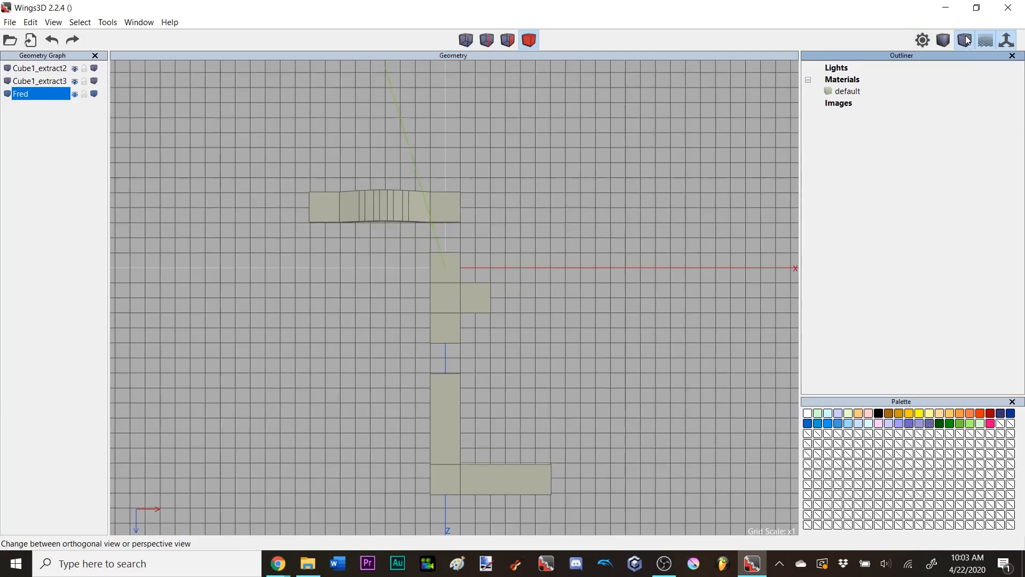
pyautogui.middleClick(538, 224)
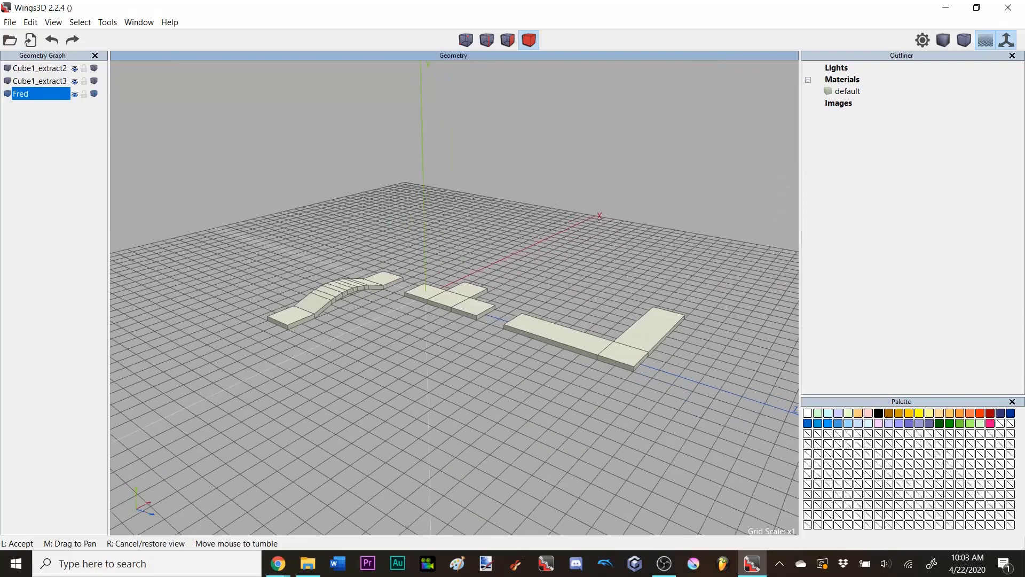
pyautogui.click(538, 224)
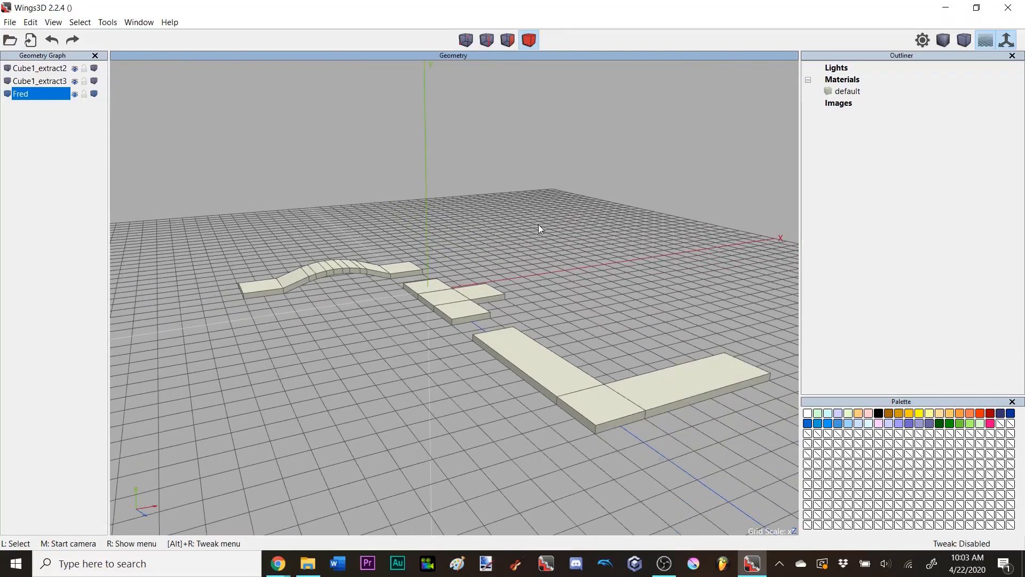
pyautogui.scroll(-2, 547, 219)
pyautogui.middleClick(559, 229)
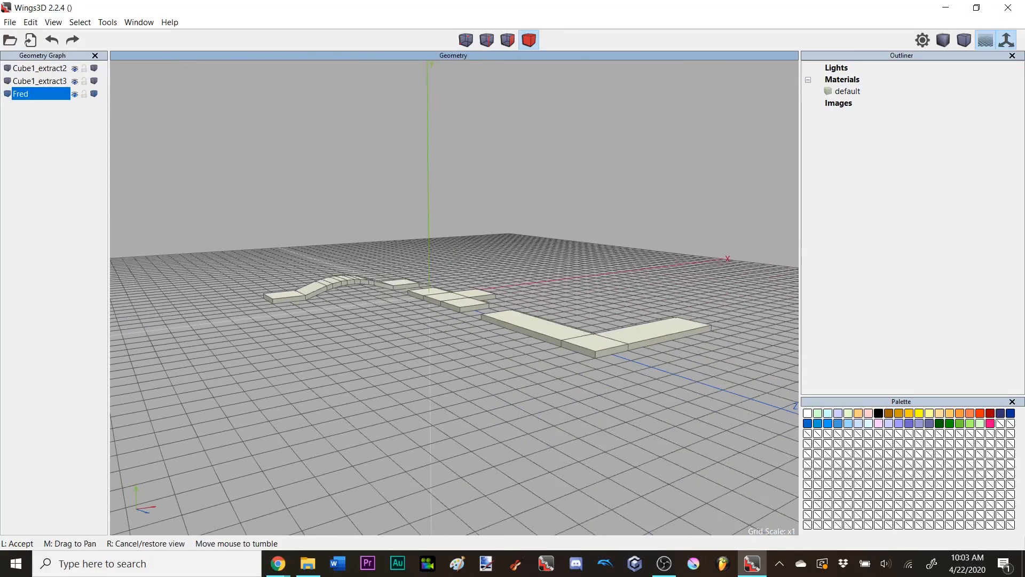
pyautogui.click(377, 236)
pyautogui.scroll(-7, 355, 245)
pyautogui.scroll(8, 362, 246)
pyautogui.middleClick(421, 235)
pyautogui.click(421, 235)
# - Switch back to orthographic projection and orbit around the pieces to a view from nearly overhead
pyautogui.click(963, 42)
pyautogui.scroll(3, 630, 203)
pyautogui.middleClick(615, 213)
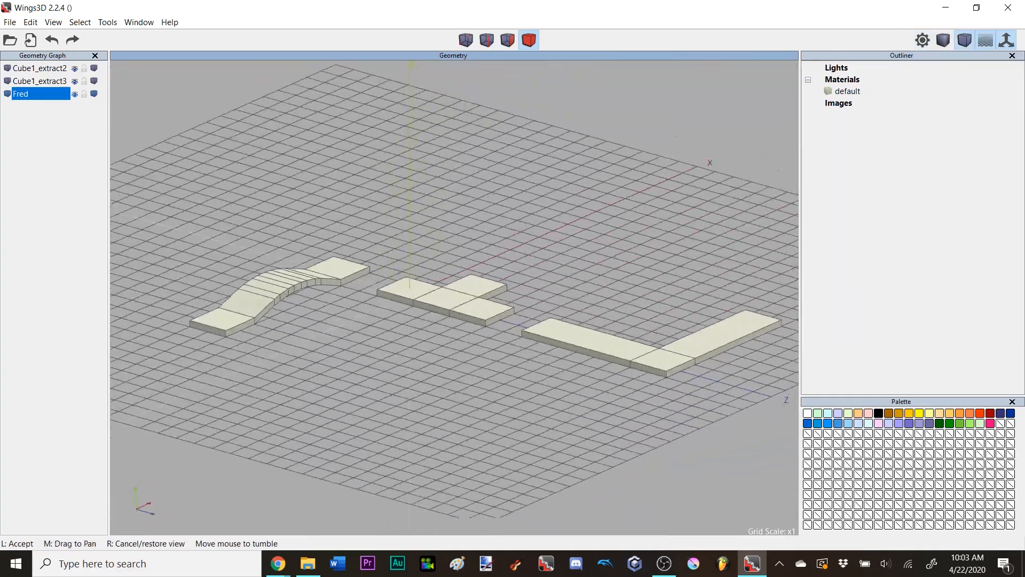
pyautogui.click(540, 229)
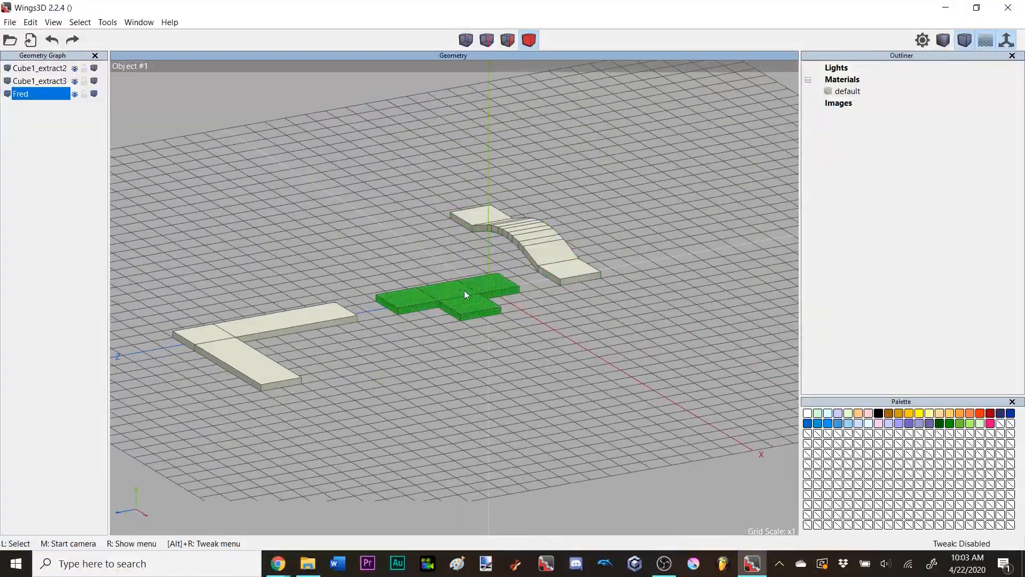
pyautogui.middleClick(524, 267)
pyautogui.scroll(-2, 524, 267)
pyautogui.scroll(-2, 523, 267)
pyautogui.click(567, 303)
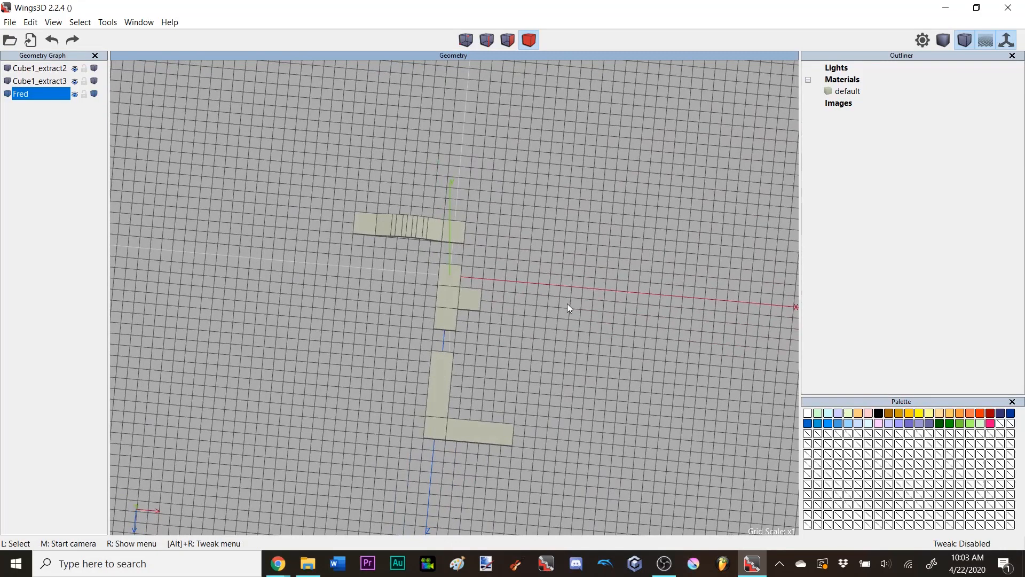
# - View the pieces from the side along the X axis and from above along the Y axis
pyautogui.scroll(1, 542, 300)
pyautogui.press('x')
pyautogui.scroll(1, 541, 300)
pyautogui.scroll(1, 541, 300)
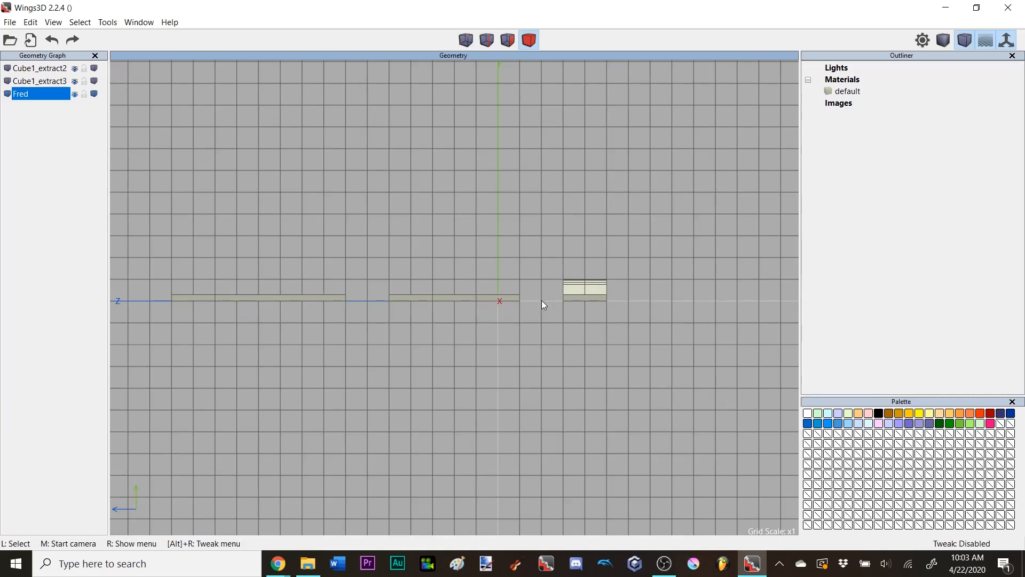
pyautogui.press('y')
# - Check the top view in perspective, orbit to an angled view of the pieces, and return to orthographic projection
pyautogui.click(961, 44)
pyautogui.click(426, 190)
pyautogui.moveTo(426, 191); pyautogui.dragTo(395, 217, button='middle')
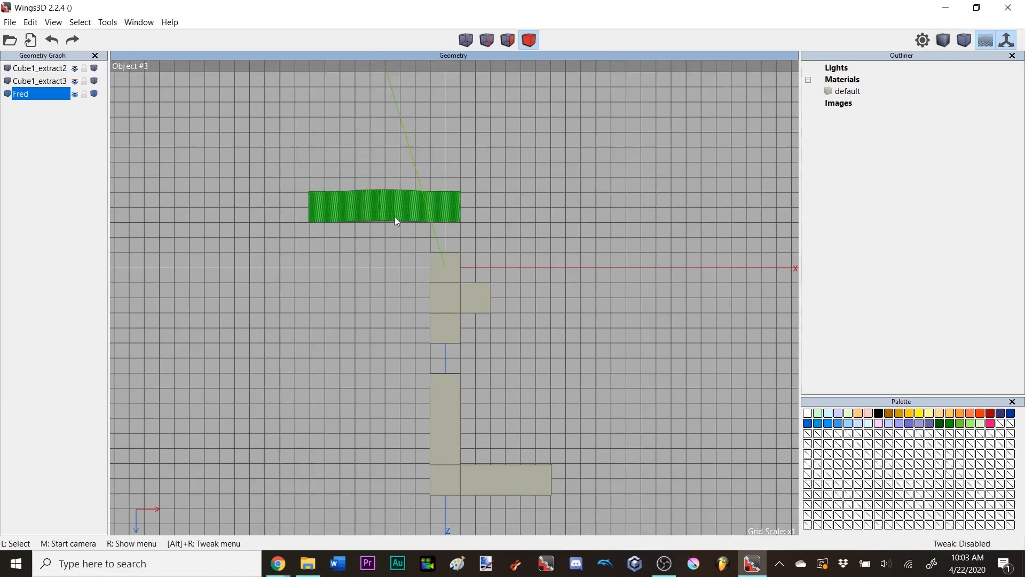
pyautogui.middleClick(547, 227)
pyautogui.click(547, 227)
pyautogui.click(966, 40)
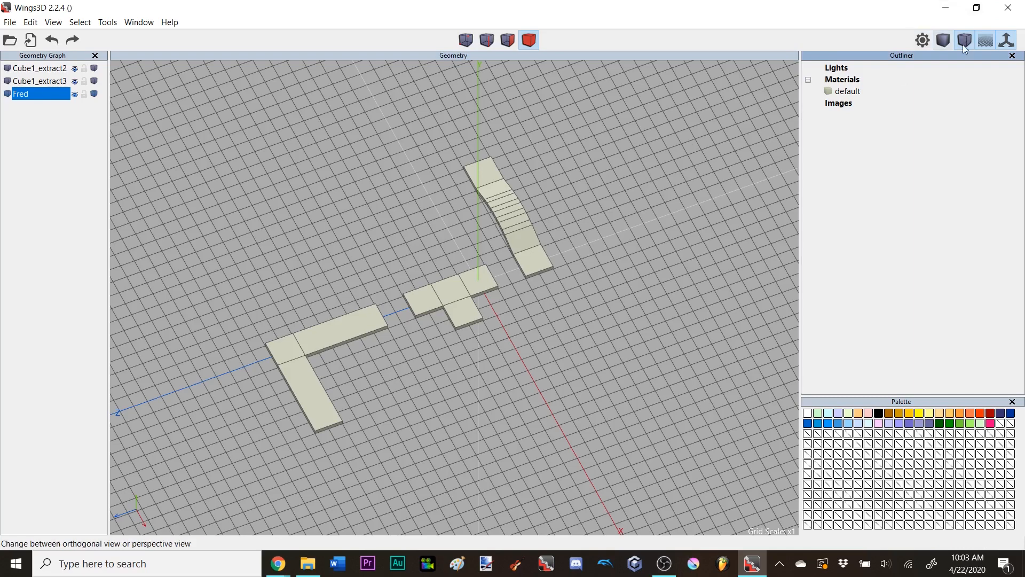
# - Hide the ground plane and the axes, and orbit around the bare pieces
pyautogui.click(989, 43)
pyautogui.click(989, 42)
pyautogui.click(989, 43)
pyautogui.click(989, 43)
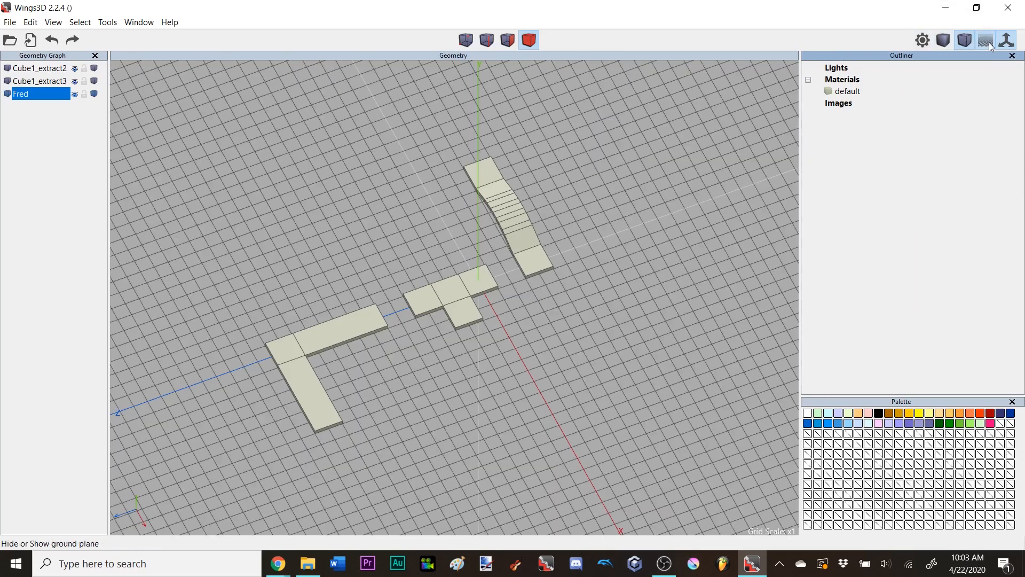
pyautogui.click(989, 43)
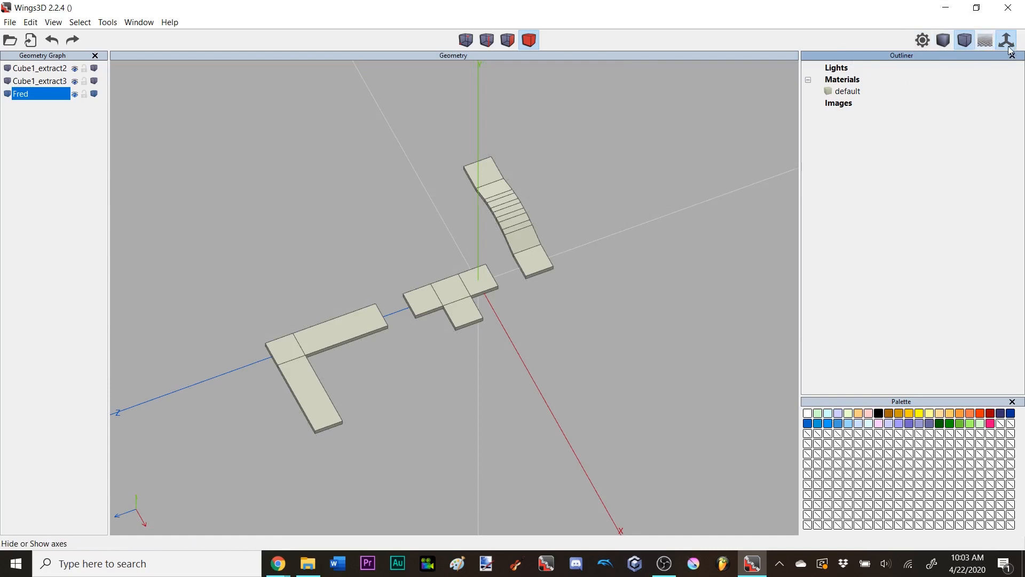
pyautogui.click(1011, 50)
pyautogui.middleClick(629, 259)
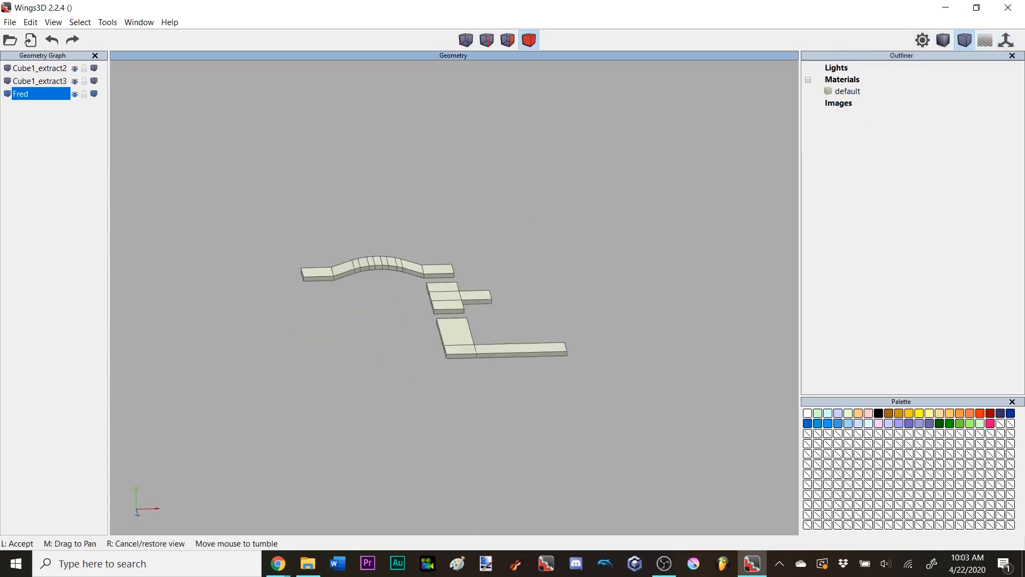
pyautogui.click(629, 259)
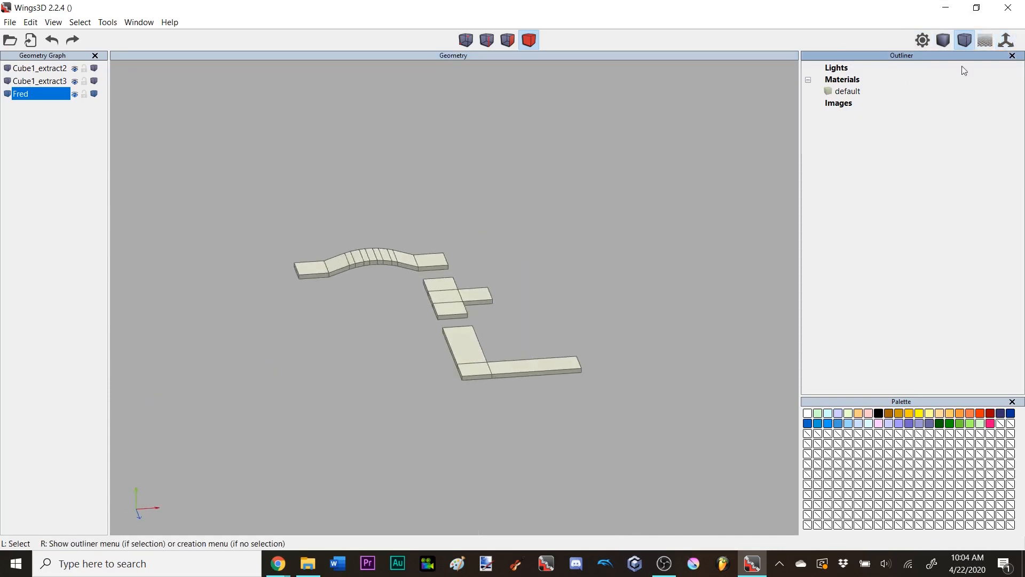
# - Show the ground plane and axes again and orbit to an angled view of the pieces
pyautogui.click(986, 42)
pyautogui.click(1001, 45)
pyautogui.middleClick(485, 188)
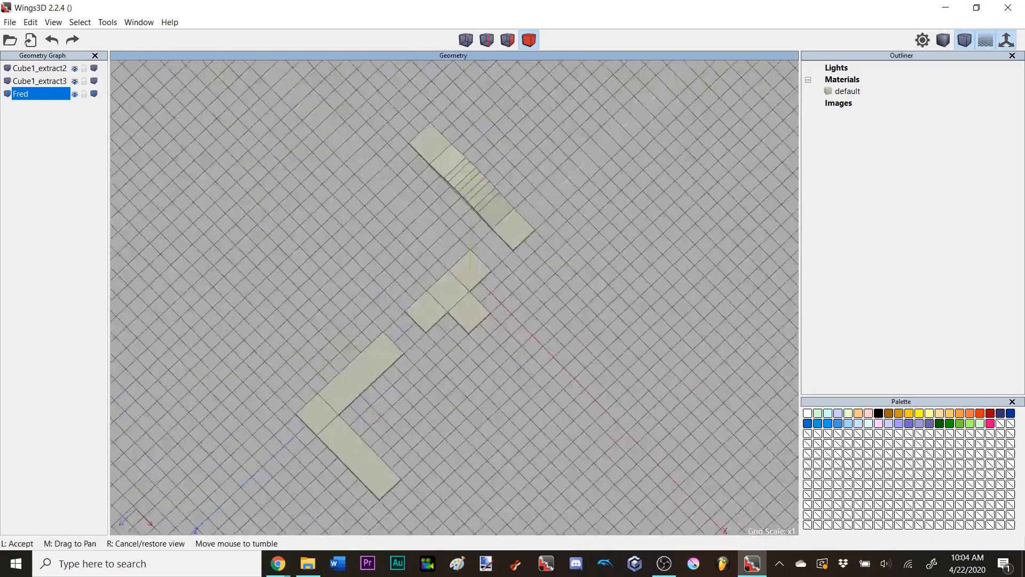
pyautogui.click(485, 188)
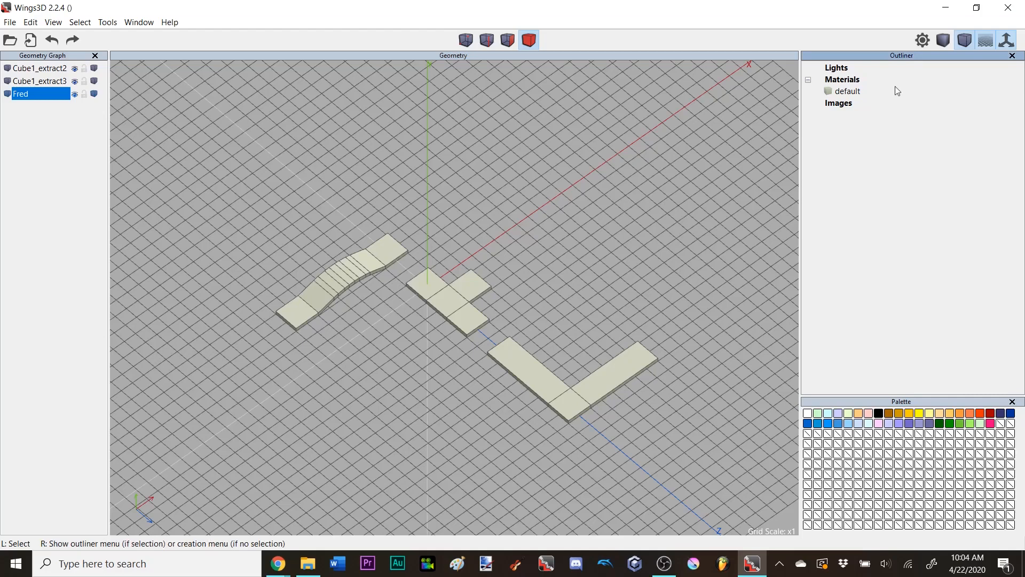
# - Display the three pieces with smooth shading and inspect them from several angles
pyautogui.click(944, 41)
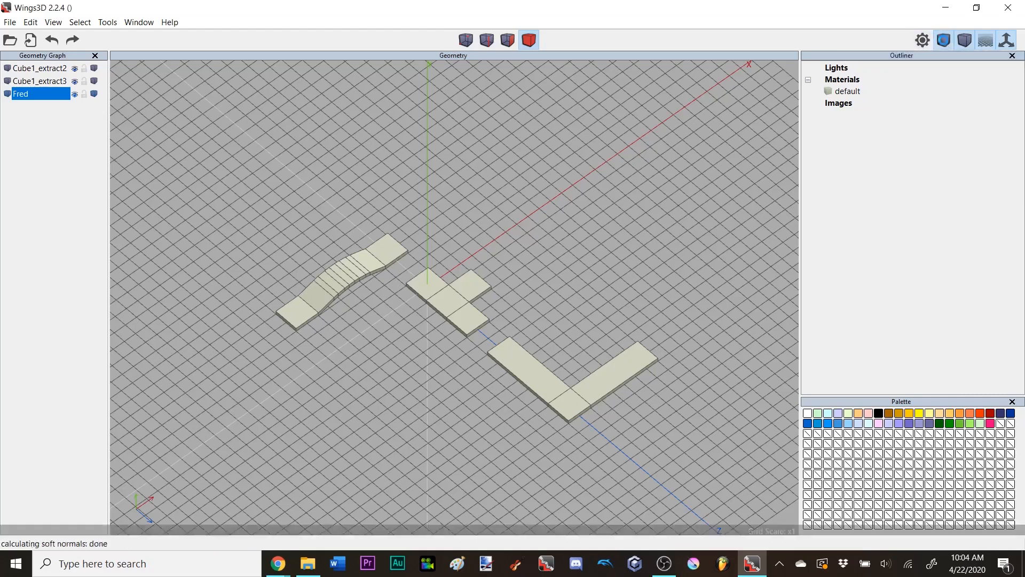
pyautogui.scroll(3, 531, 219)
pyautogui.middleClick(538, 208)
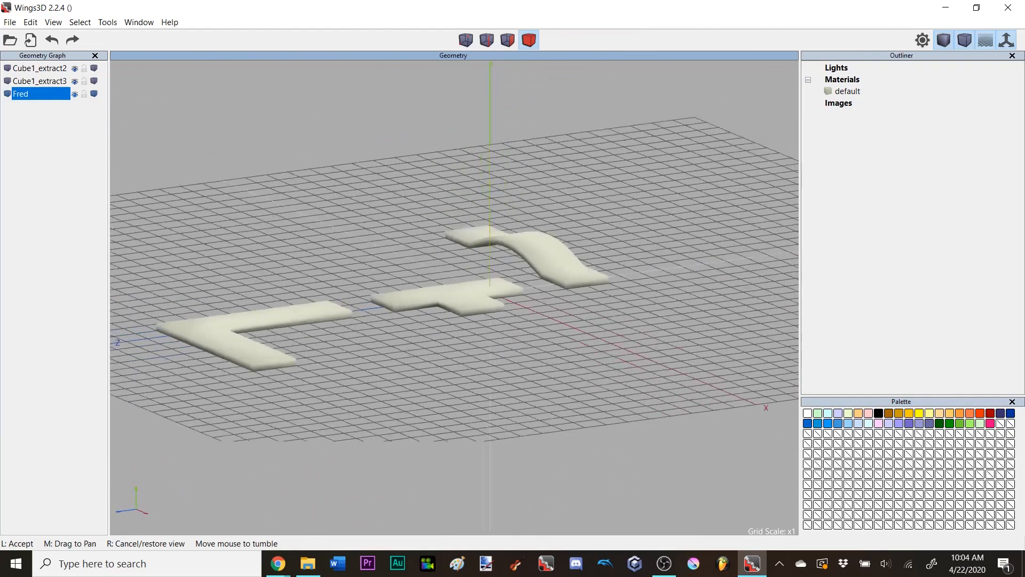
pyautogui.click(552, 44)
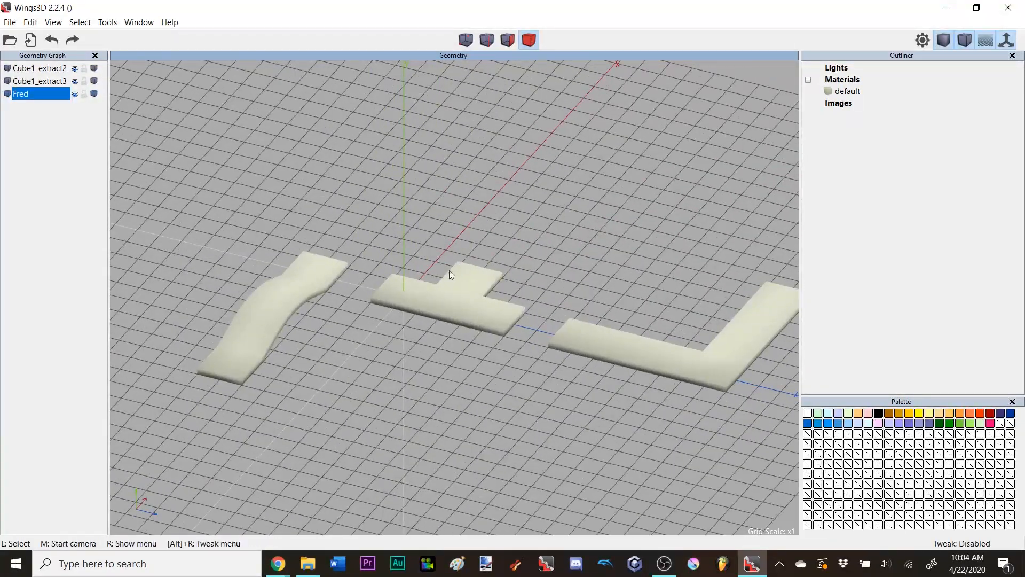
# - Apply Auto Smooth to the T-shaped piece named Fred and clear the selection
pyautogui.click(460, 278)
pyautogui.rightClick(554, 179)
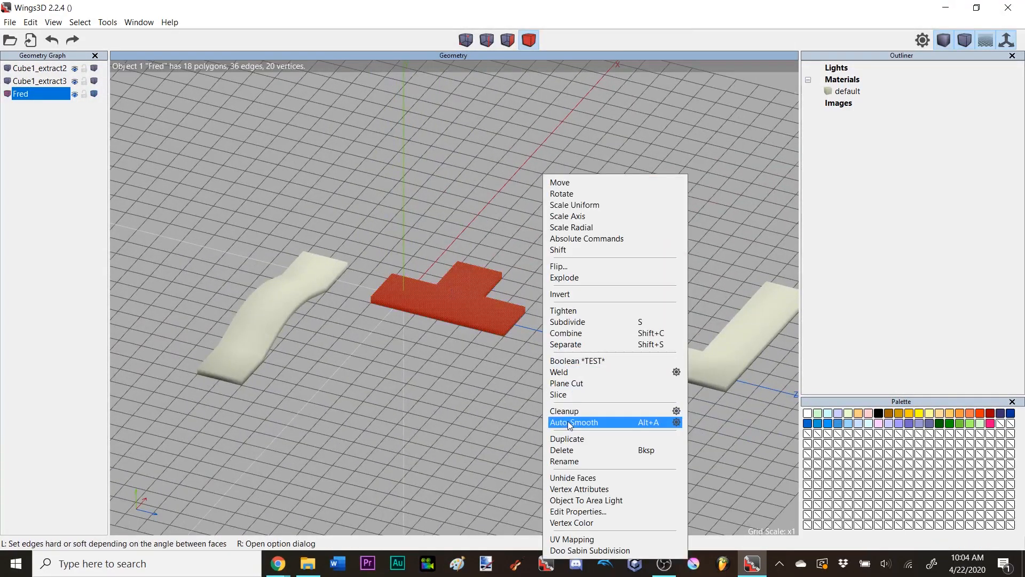
pyautogui.press('space')
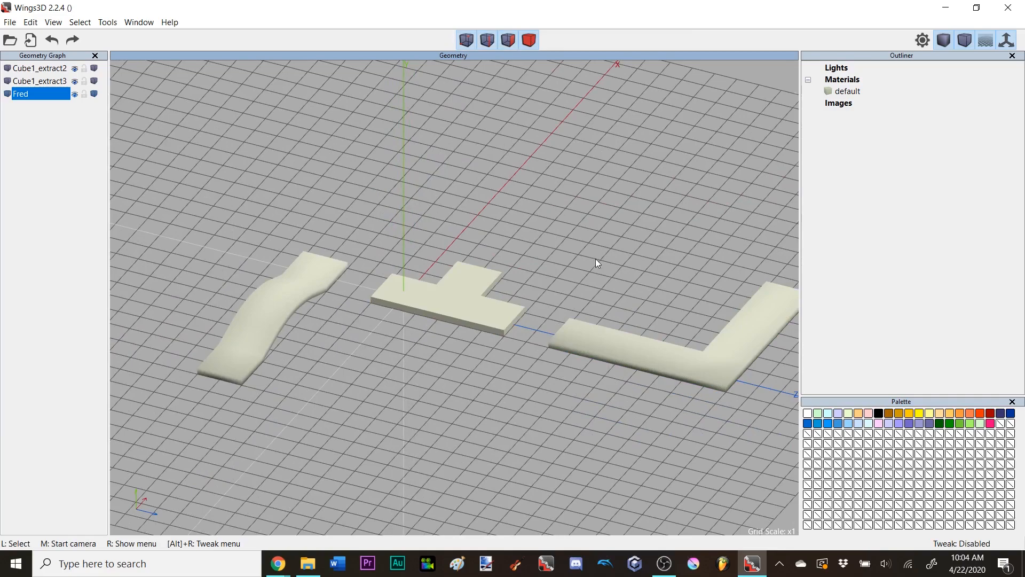
# - Orbit around the pieces to compare the auto-smoothed T-shaped piece with the L-shaped and arched ones
pyautogui.middleClick(595, 258)
pyautogui.click(472, 280)
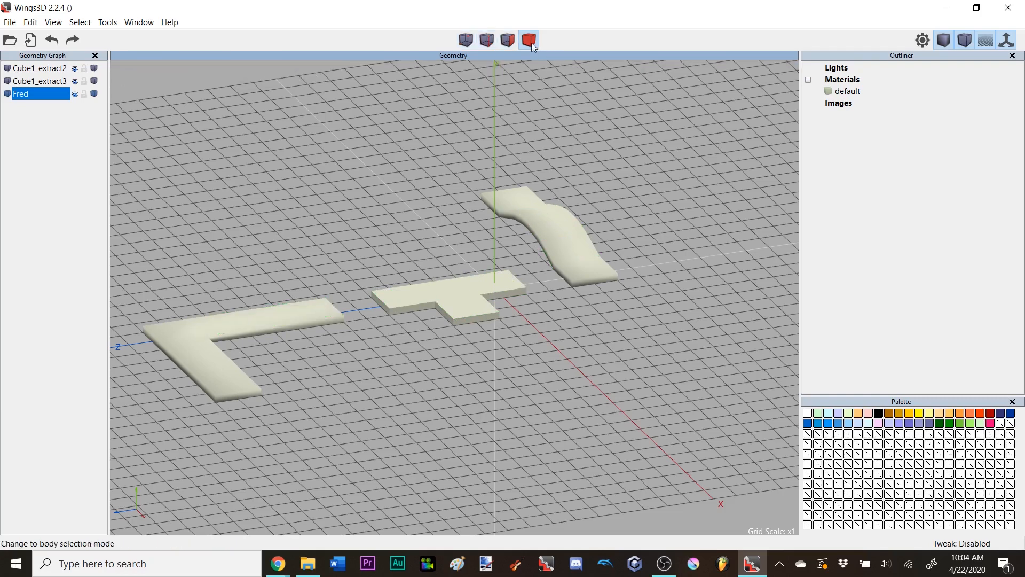
pyautogui.scroll(-2, 524, 152)
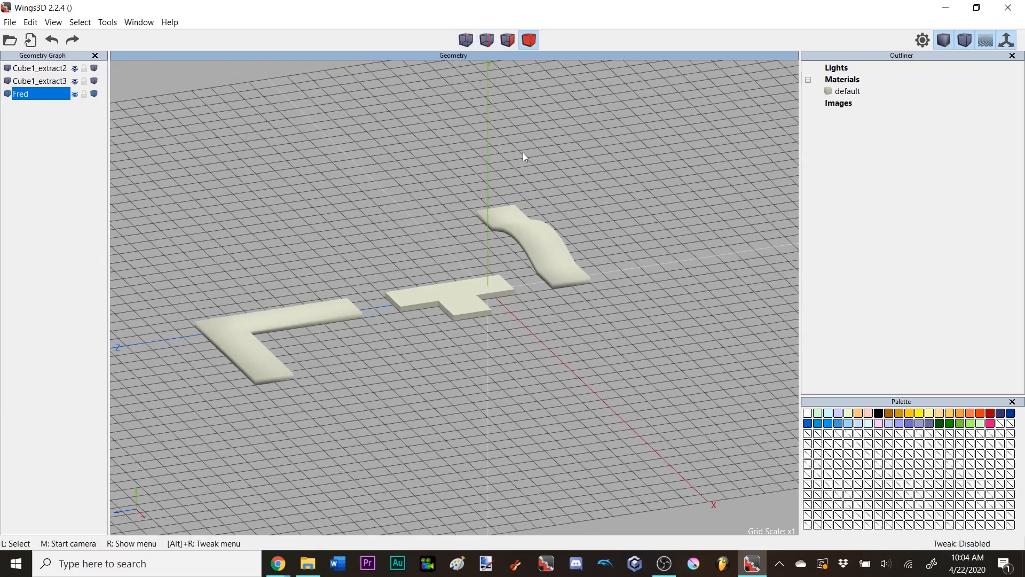
pyautogui.middleClick(398, 178)
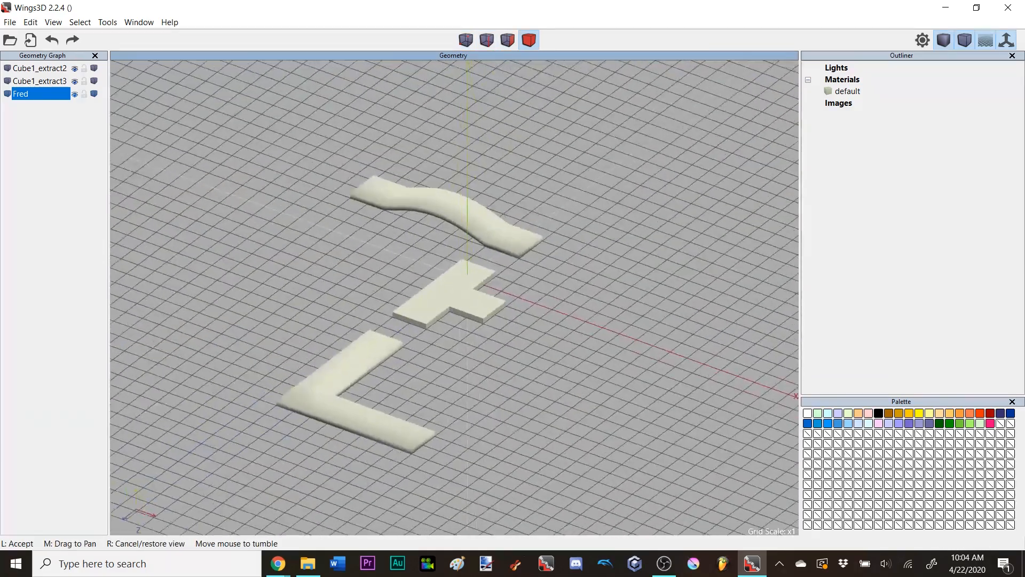
pyautogui.click(466, 125)
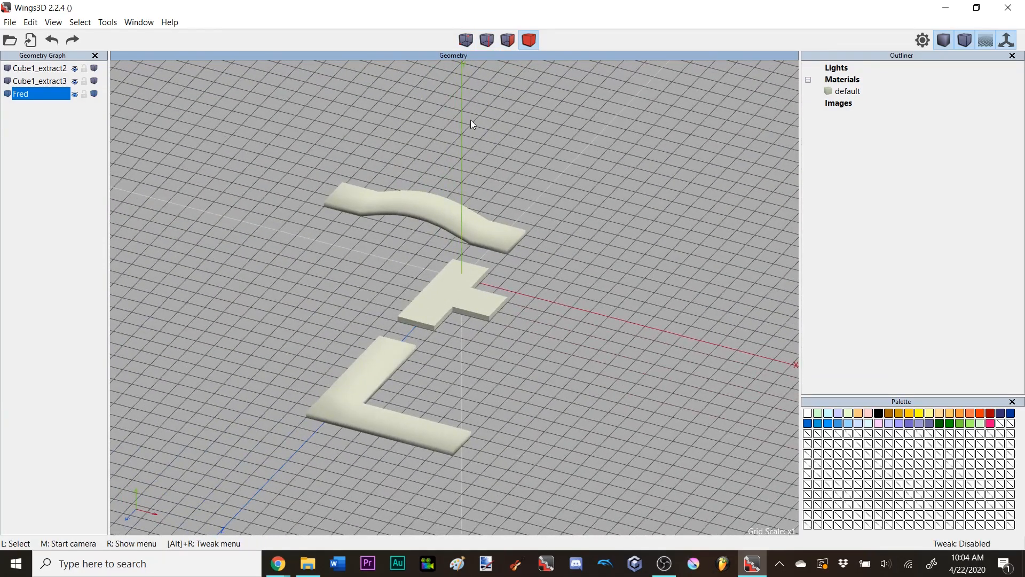
# - Switch to flat shading and examine the edges of the T-shaped piece from a lower angle
pyautogui.click(943, 40)
pyautogui.click(432, 271)
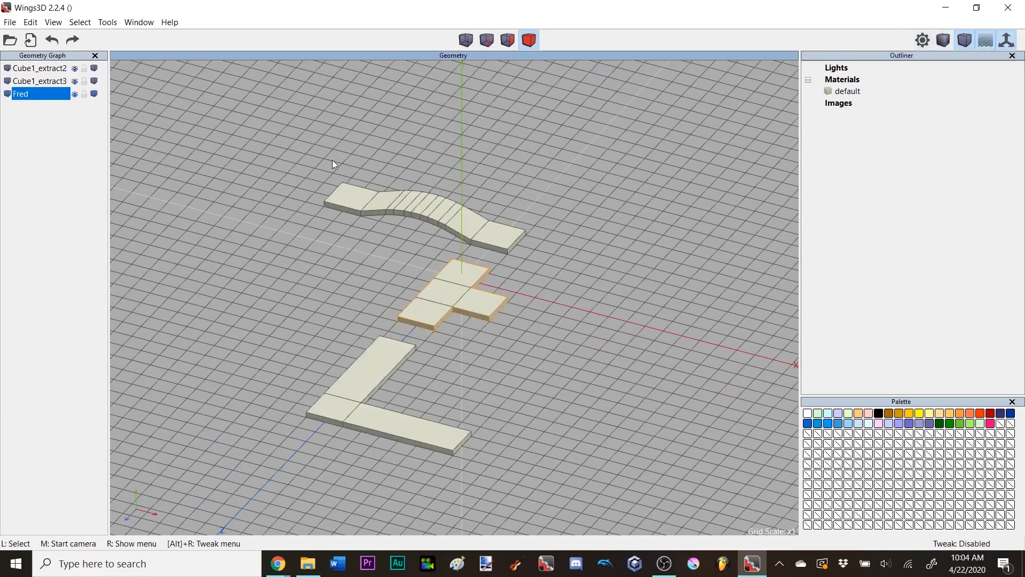
pyautogui.middleClick(495, 380)
pyautogui.click(687, 254)
# - Turn on smooth shading, hide the ground plane and axes, and orbit around the pieces
pyautogui.click(944, 40)
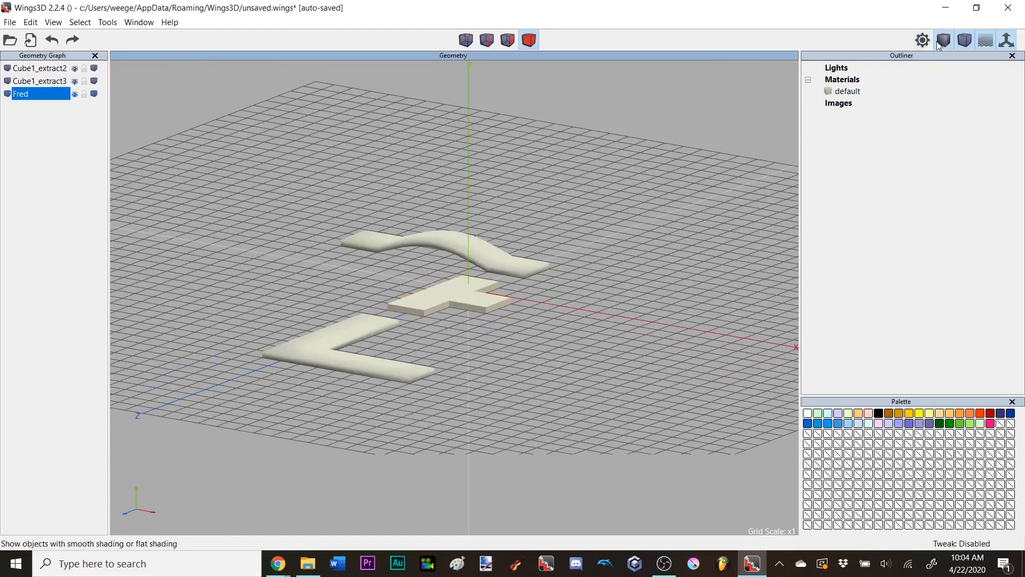
pyautogui.click(986, 40)
pyautogui.click(1007, 40)
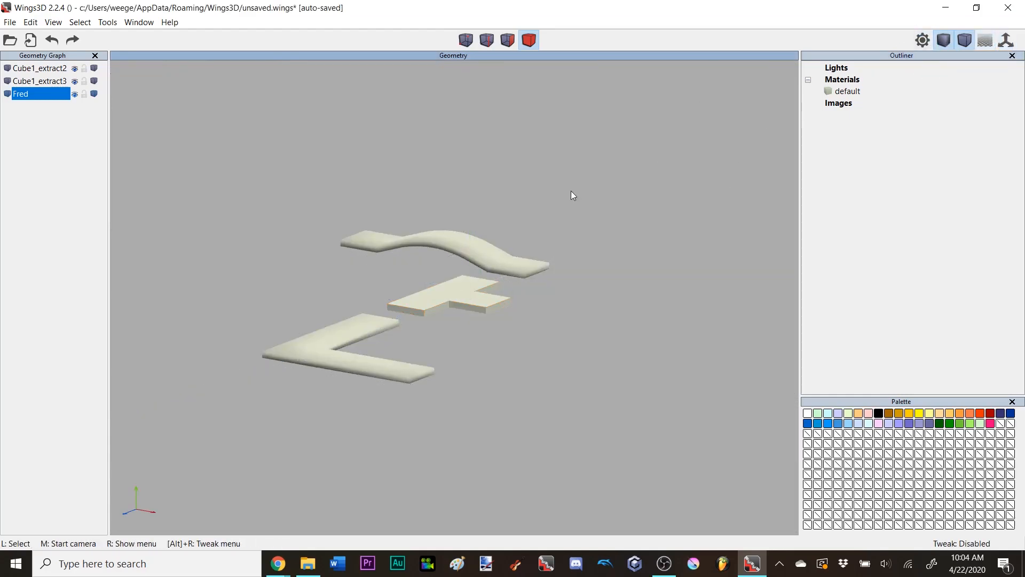
pyautogui.middleClick(572, 190)
pyautogui.click(579, 190)
# - Restore flat shading, the ground plane and the axes, keeping the view in orthographic projection
pyautogui.click(943, 40)
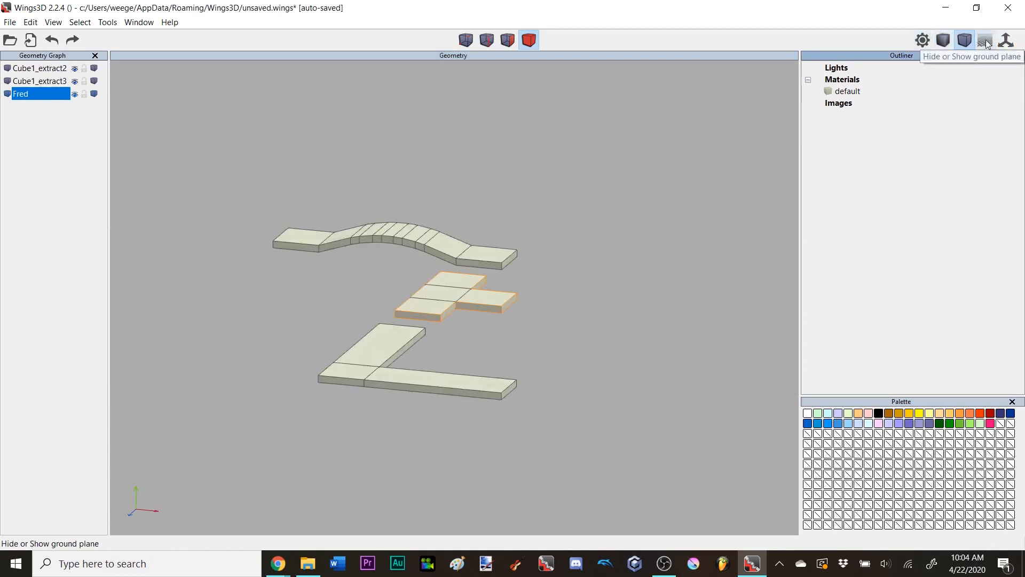
pyautogui.click(965, 40)
pyautogui.click(985, 40)
pyautogui.click(1006, 40)
pyautogui.click(964, 40)
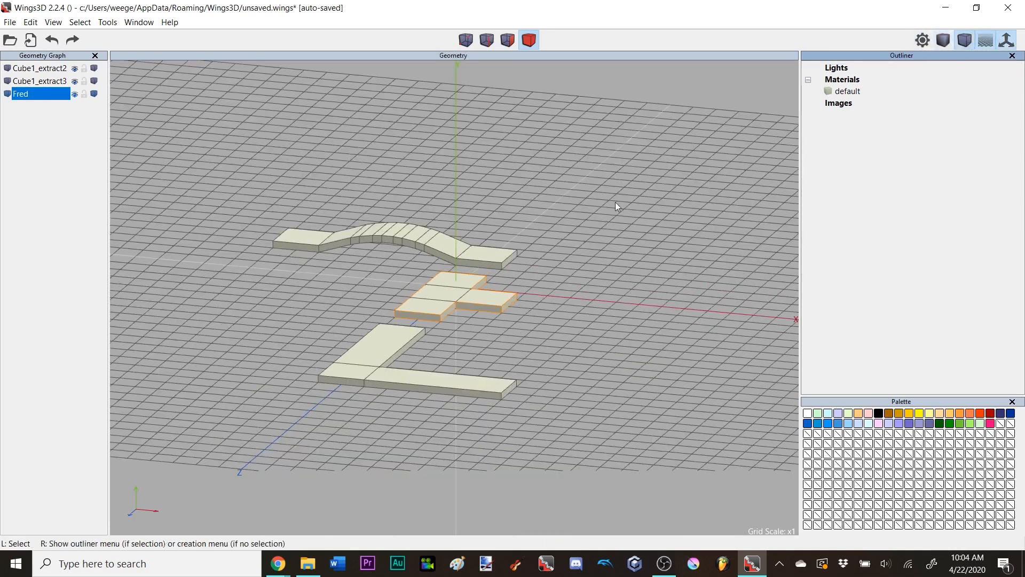
# - Open the preferences and examine the Constraints, Camera, Advanced, User Interface and Misc settings
pyautogui.click(923, 40)
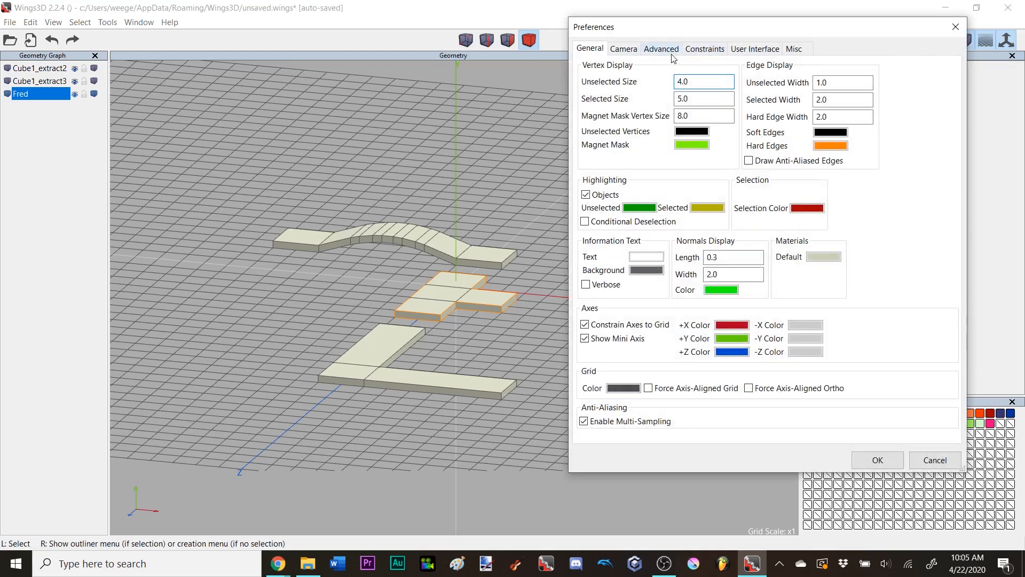
pyautogui.click(712, 51)
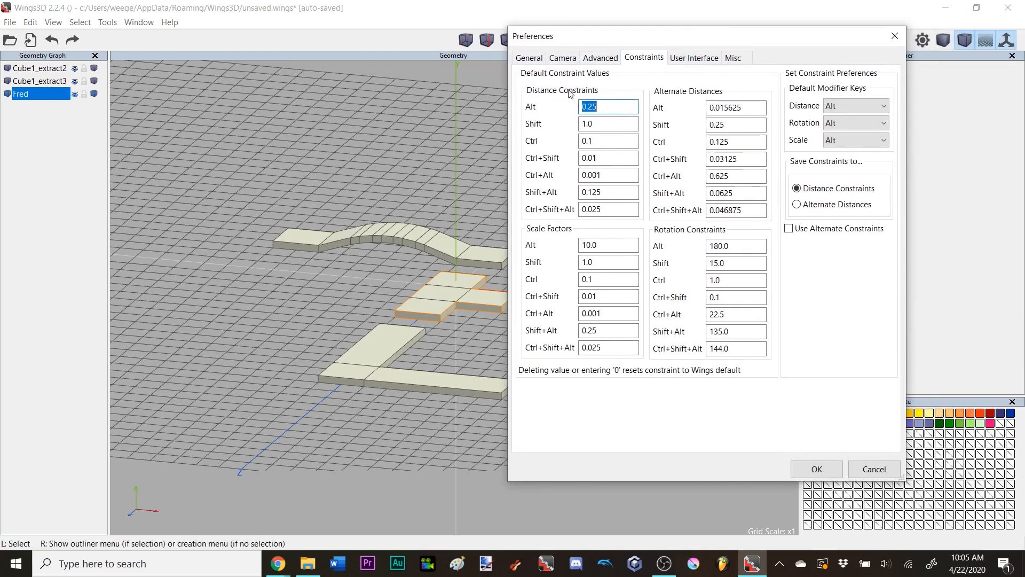
pyautogui.click(563, 58)
pyautogui.click(600, 58)
pyautogui.click(644, 58)
pyautogui.click(692, 57)
pyautogui.click(729, 58)
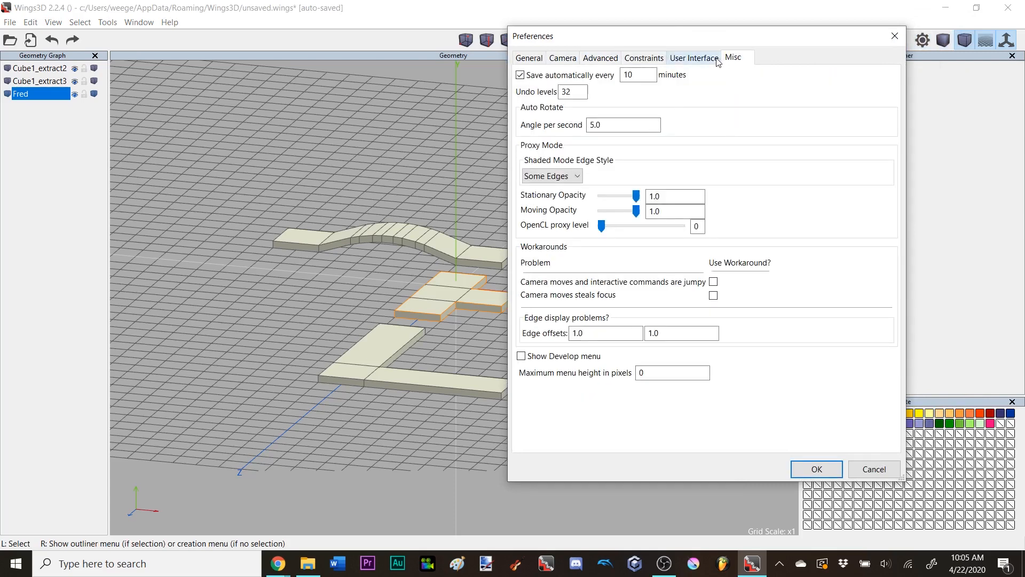
# - Close the preferences and move all three path pieces together as whole bodies off the origin toward negative X
pyautogui.click(895, 35)
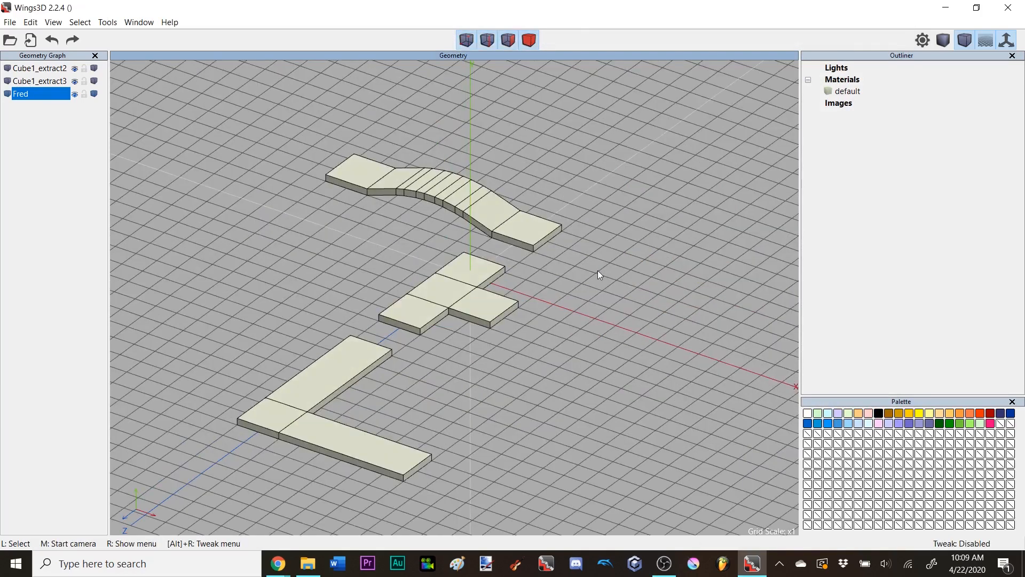
pyautogui.hotkey('ctrl', 'a')
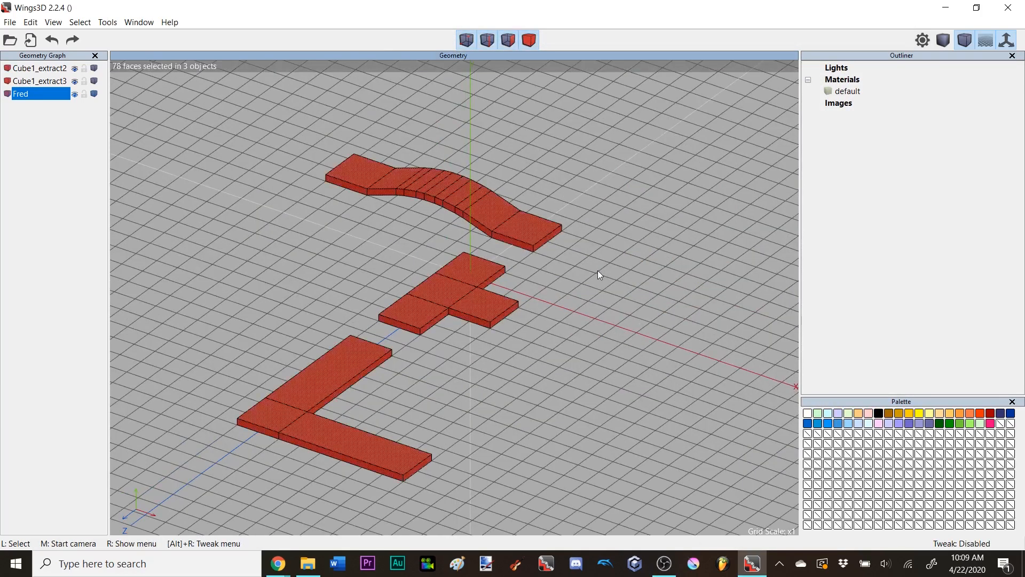
pyautogui.click(529, 40)
pyautogui.middleClick(607, 157)
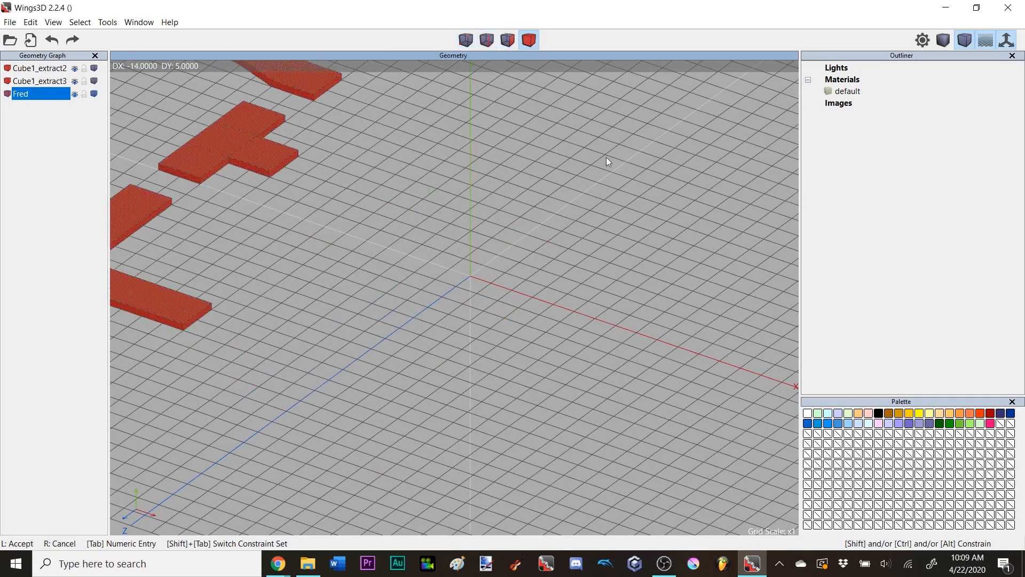
pyautogui.click(632, 247)
pyautogui.press('space')
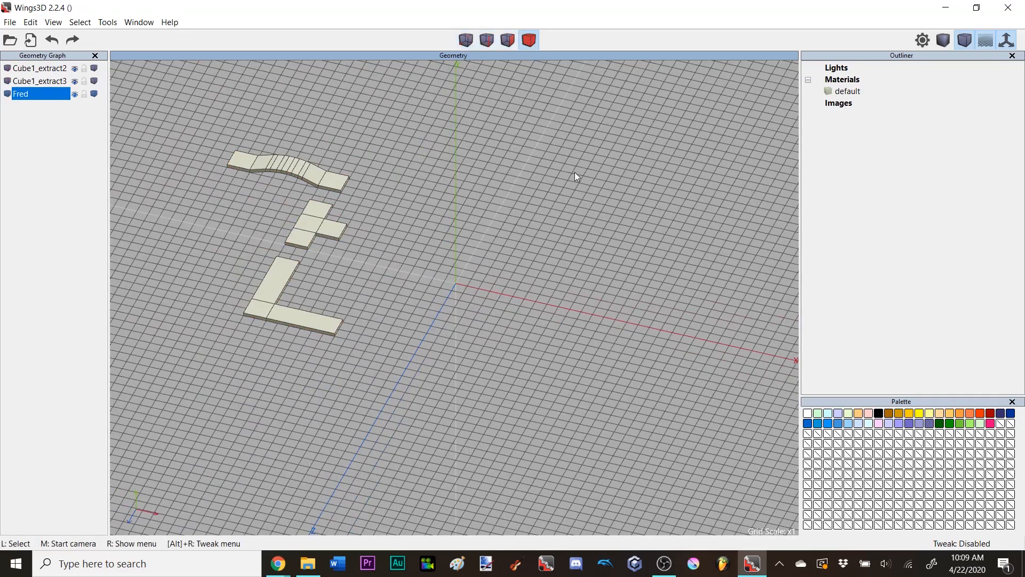
# - Create a default cube at the origin and undo its creation
pyautogui.rightClick(468, 203)
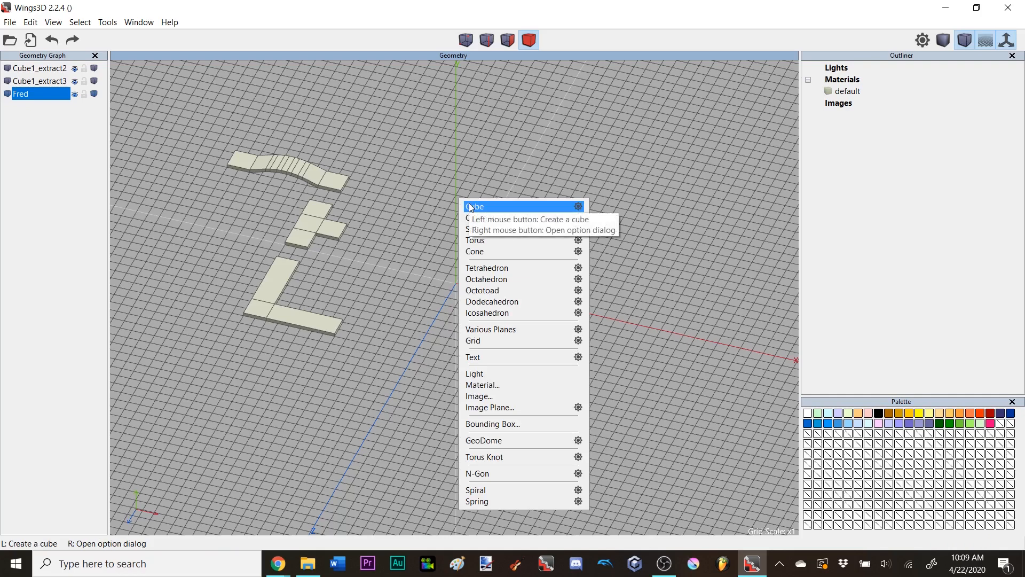
pyautogui.click(547, 206)
pyautogui.scroll(5, 547, 207)
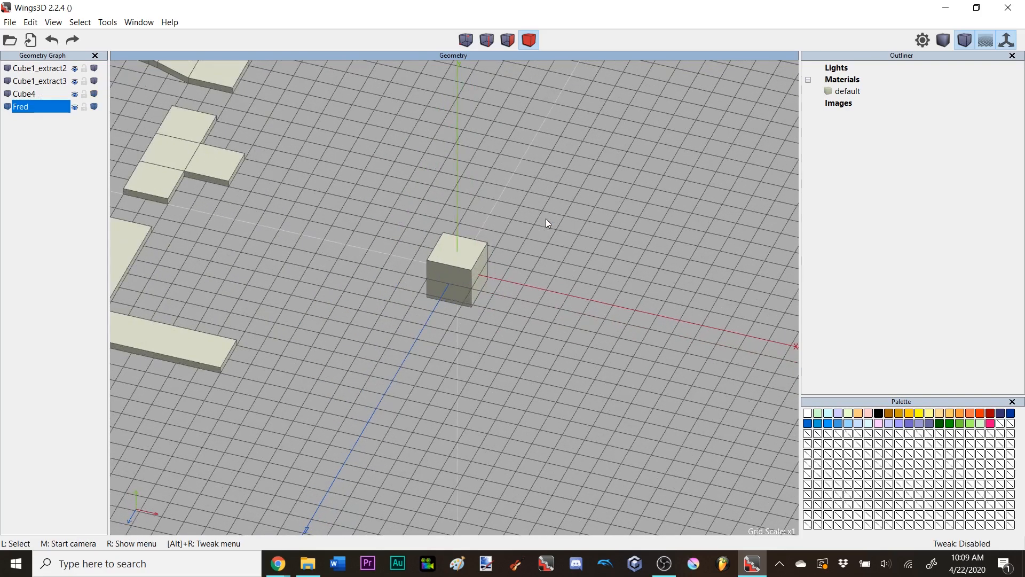
pyautogui.hotkey('ctrl', 'z')
pyautogui.scroll(-5, 545, 219)
# - Start a cube through its creation options and put it on the ground
pyautogui.rightClick(543, 188)
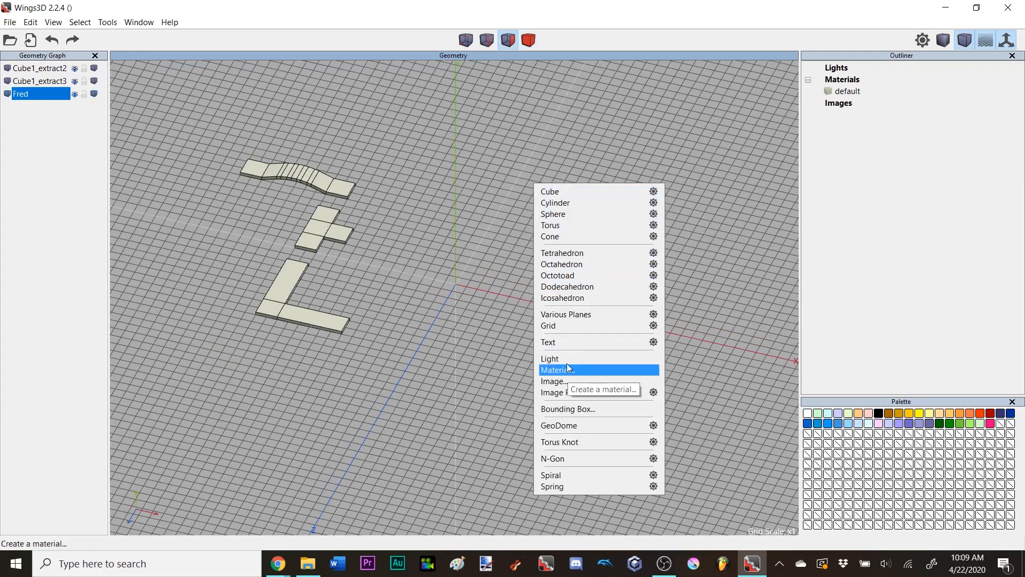
pyautogui.rightClick(576, 191)
pyautogui.scroll(5, 495, 323)
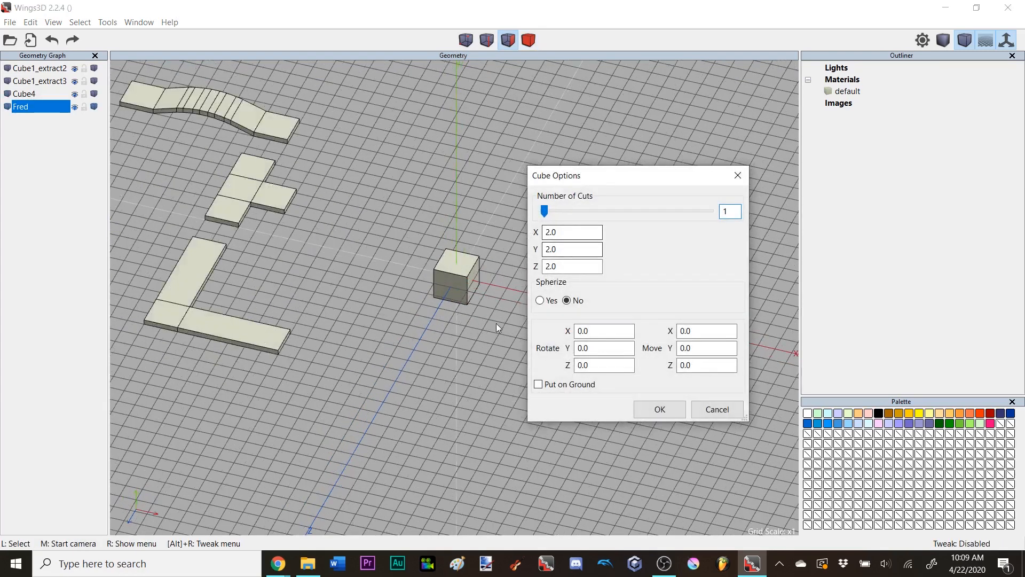
pyautogui.scroll(5, 496, 323)
pyautogui.middleClick(496, 323)
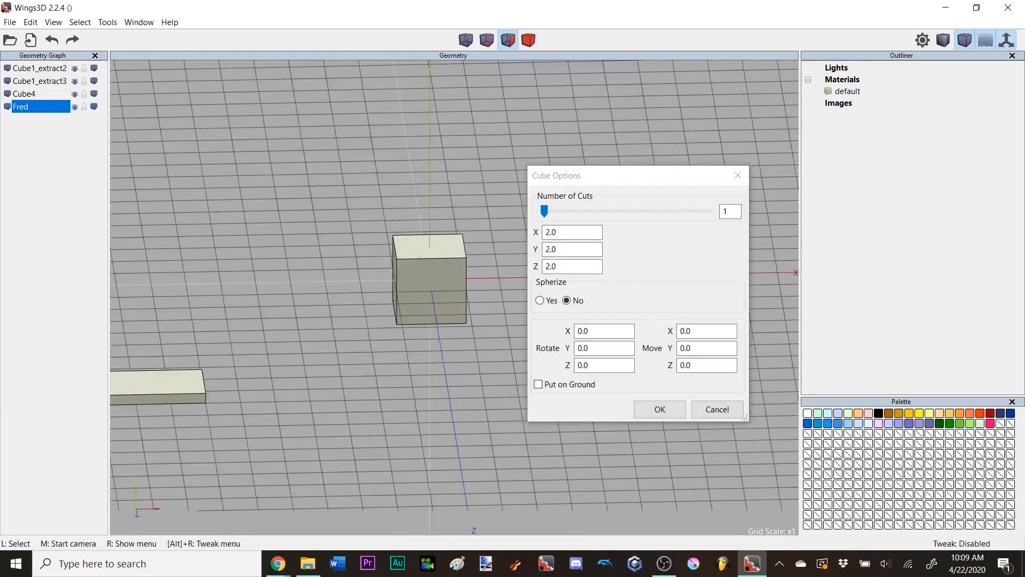
pyautogui.click(493, 322)
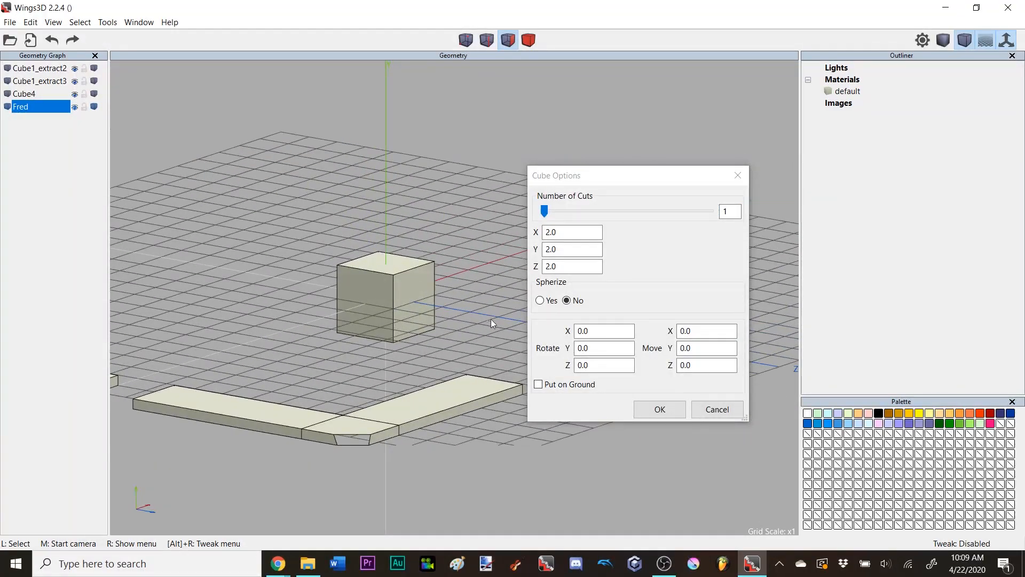
pyautogui.click(538, 384)
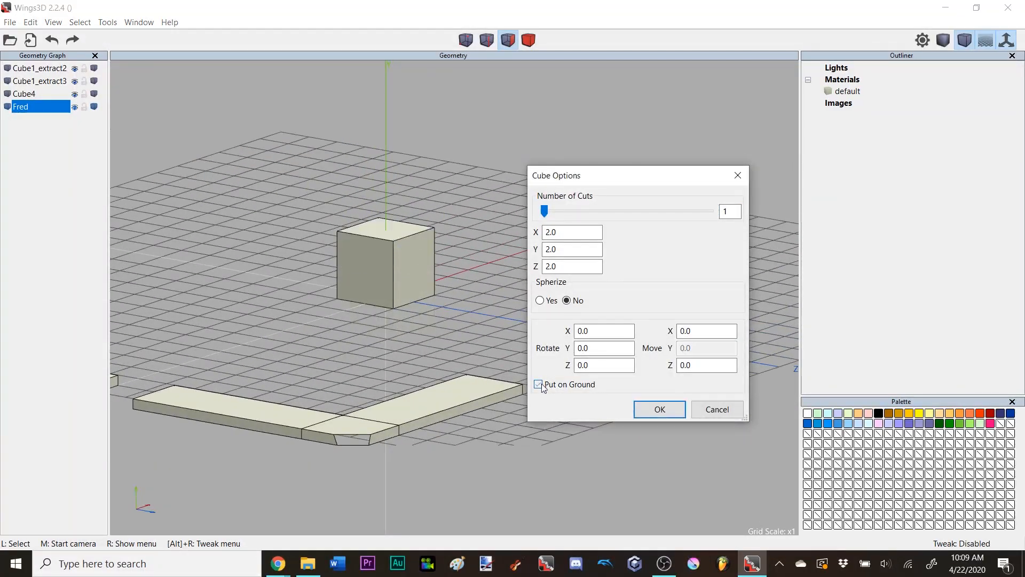
pyautogui.middleClick(444, 285)
pyautogui.scroll(-2, 443, 285)
pyautogui.click(443, 280)
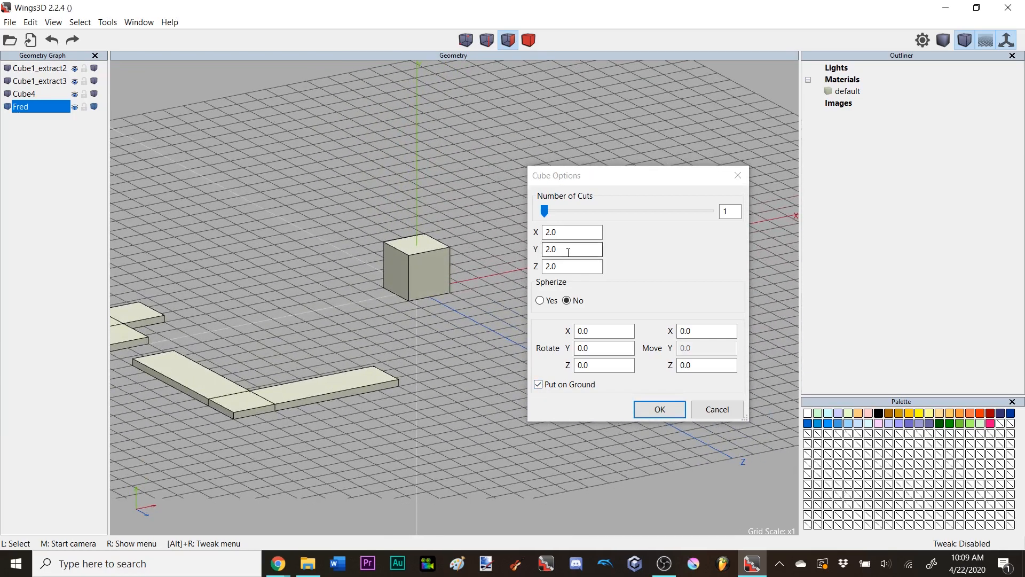
# - Set the cube's Y size to 0.3 to match the thickness of the path pieces
pyautogui.doubleClick(550, 249)
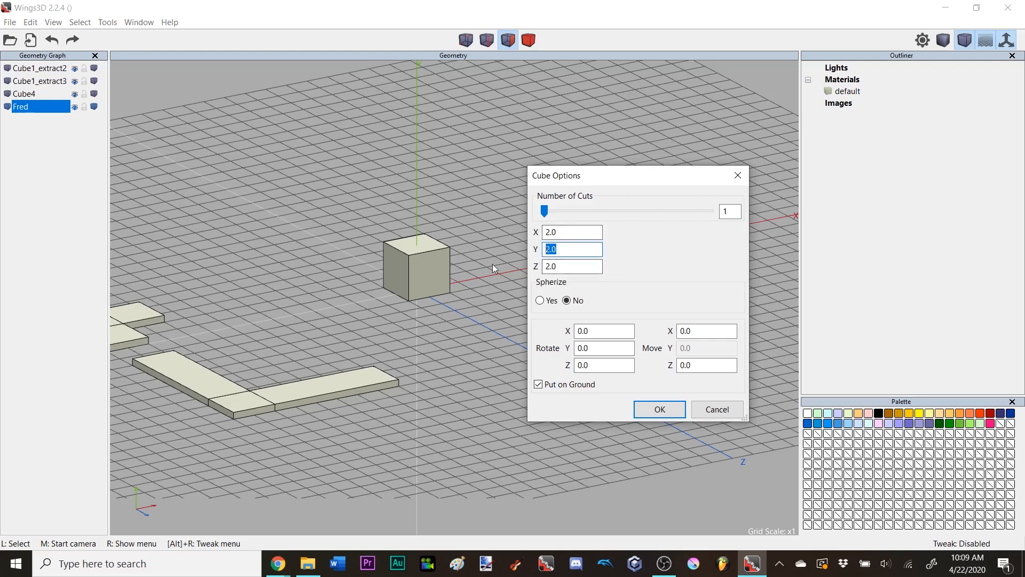
pyautogui.write('0.3')
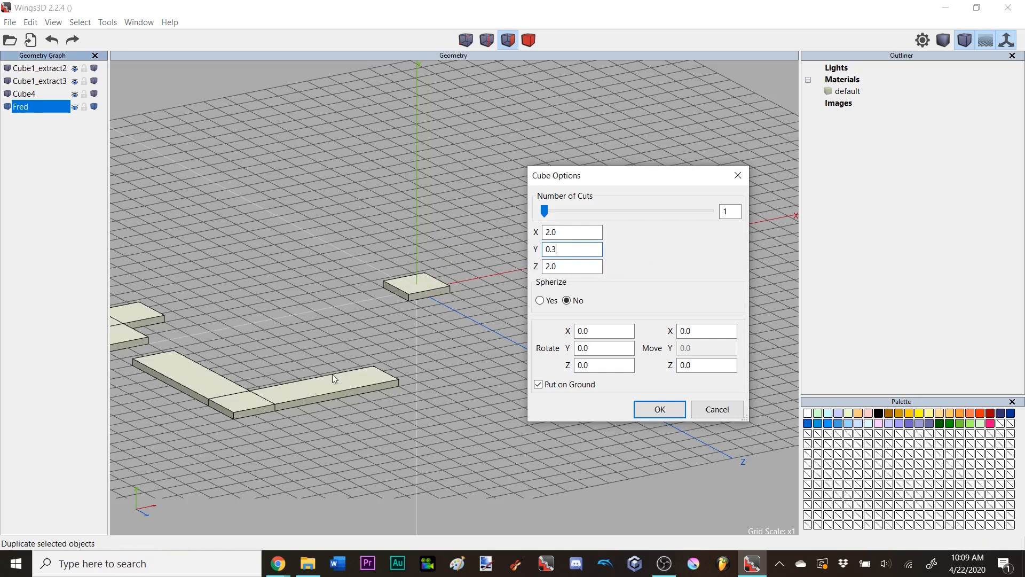
pyautogui.moveTo(545, 211)
pyautogui.mouseDown()
pyautogui.moveTo(566, 215)
pyautogui.moveTo(544, 211)
pyautogui.mouseUp()
pyautogui.scroll(5, 487, 237)
pyautogui.scroll(-2, 474, 235)
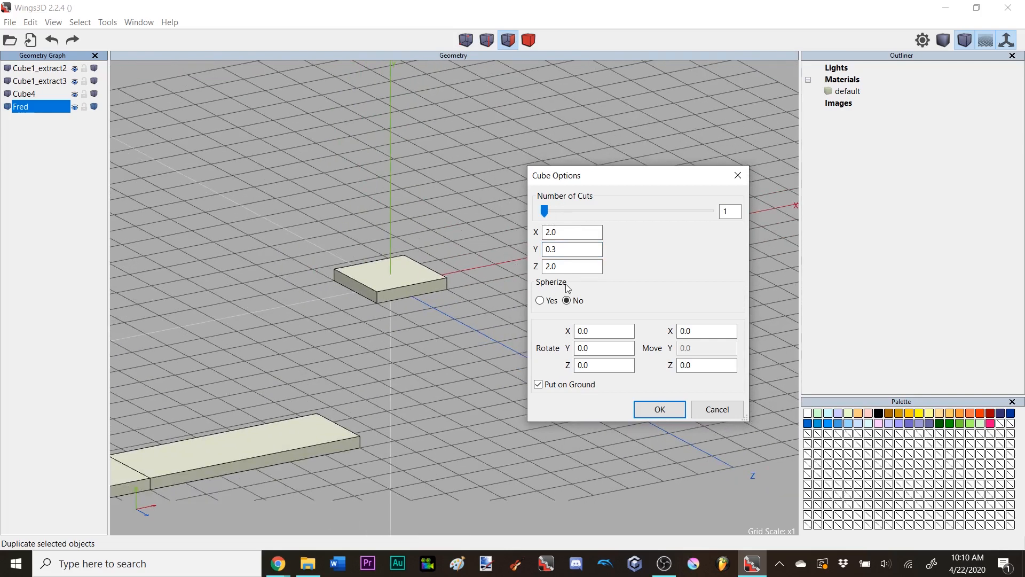
# - Compare the slab with Put on Ground off and on, keep the option on, and create the slab
pyautogui.click(539, 389)
pyautogui.click(539, 389)
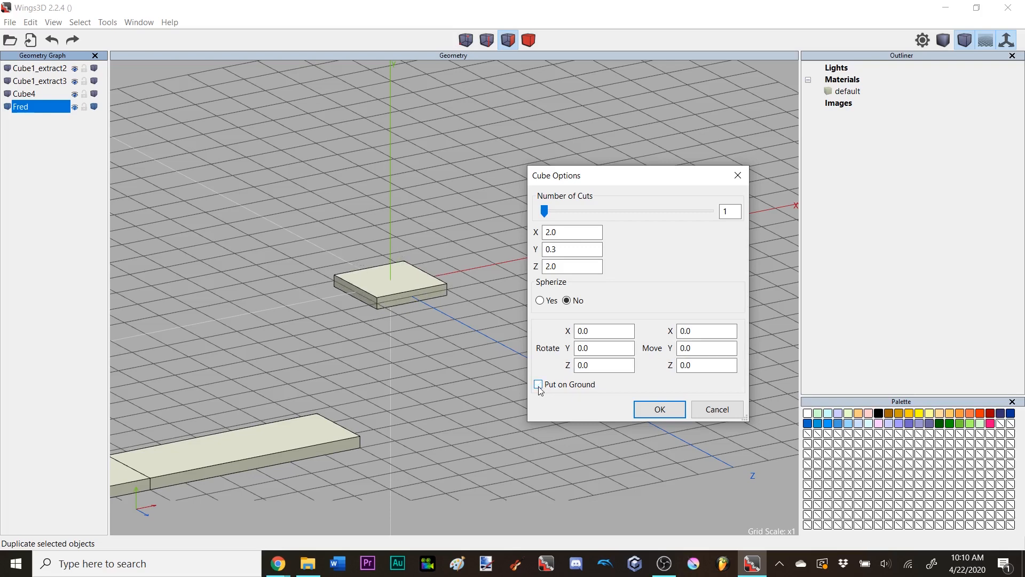
pyautogui.scroll(6, 449, 299)
pyautogui.moveTo(404, 300); pyautogui.dragTo(379, 267, button='middle')
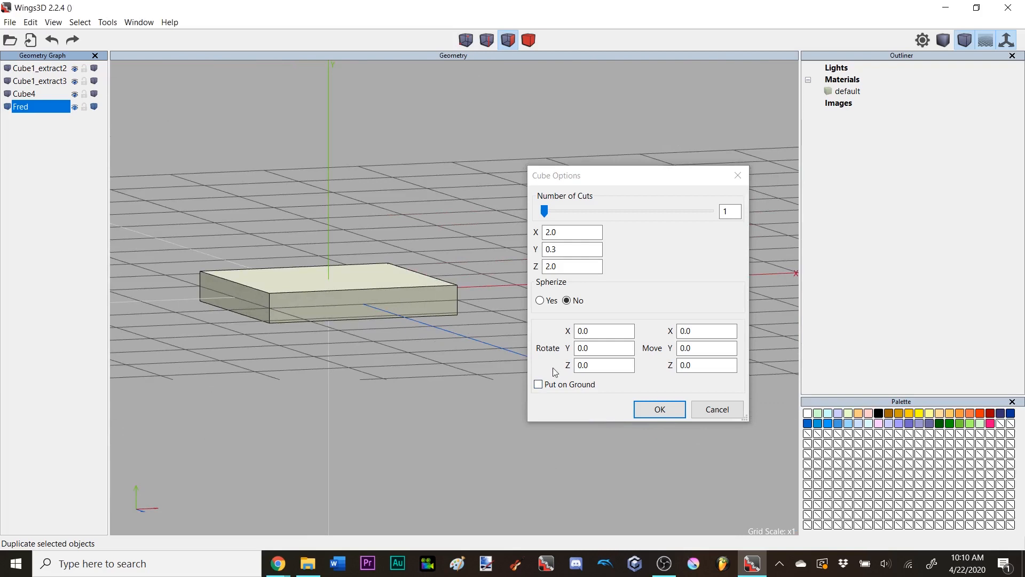
pyautogui.click(539, 386)
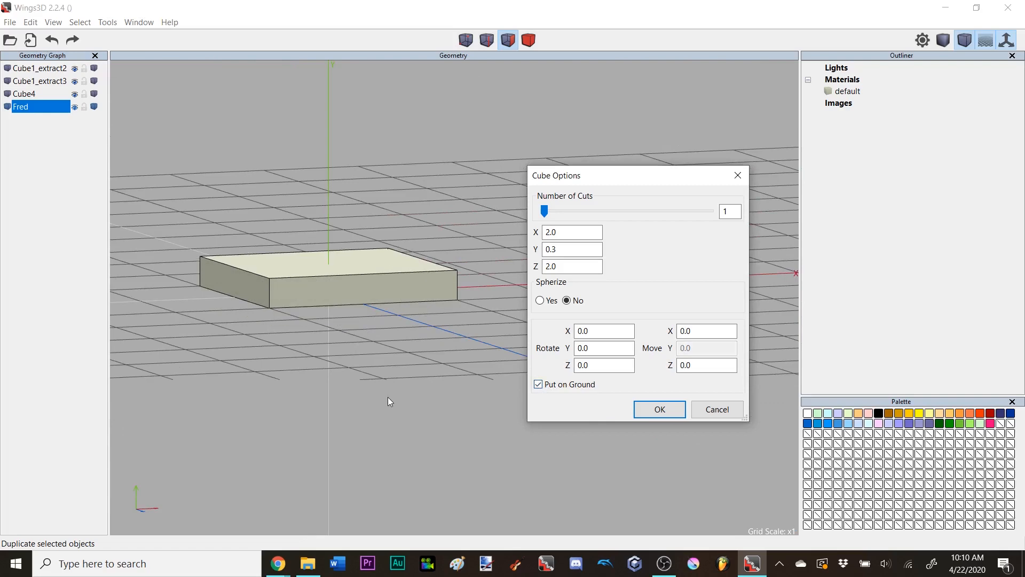
pyautogui.moveTo(360, 362)
pyautogui.mouseDown(button='middle')
pyautogui.moveTo(364, 384)
pyautogui.moveTo(359, 365)
pyautogui.mouseUp(button='middle')
pyautogui.click(657, 410)
# - Move the new square slab as a body off the origin toward the other path pieces
pyautogui.scroll(-4, 556, 377)
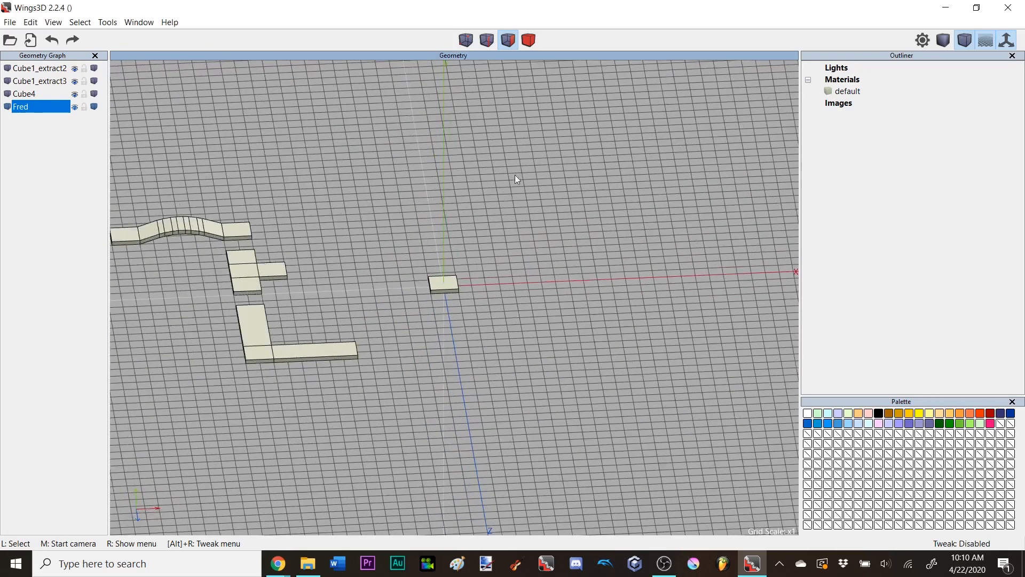
pyautogui.scroll(1, 515, 175)
pyautogui.click(528, 40)
pyautogui.click(456, 274)
pyautogui.press('d')
pyautogui.click(457, 274)
pyautogui.press('space')
# - Create a default icosahedron at the origin, view it from several angles, and delete it
pyautogui.rightClick(537, 172)
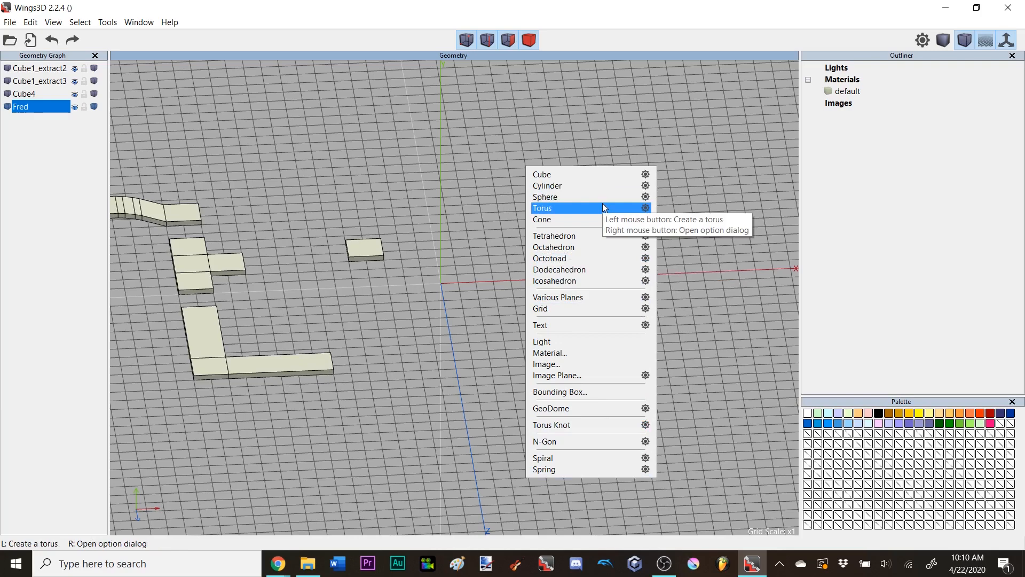
pyautogui.click(594, 281)
pyautogui.scroll(3, 564, 234)
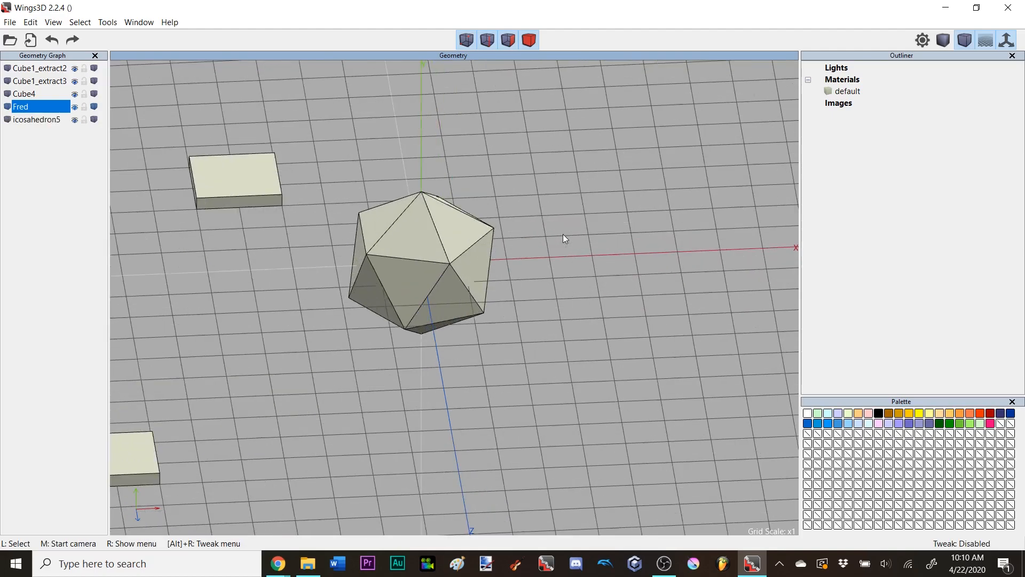
pyautogui.middleClick(563, 234)
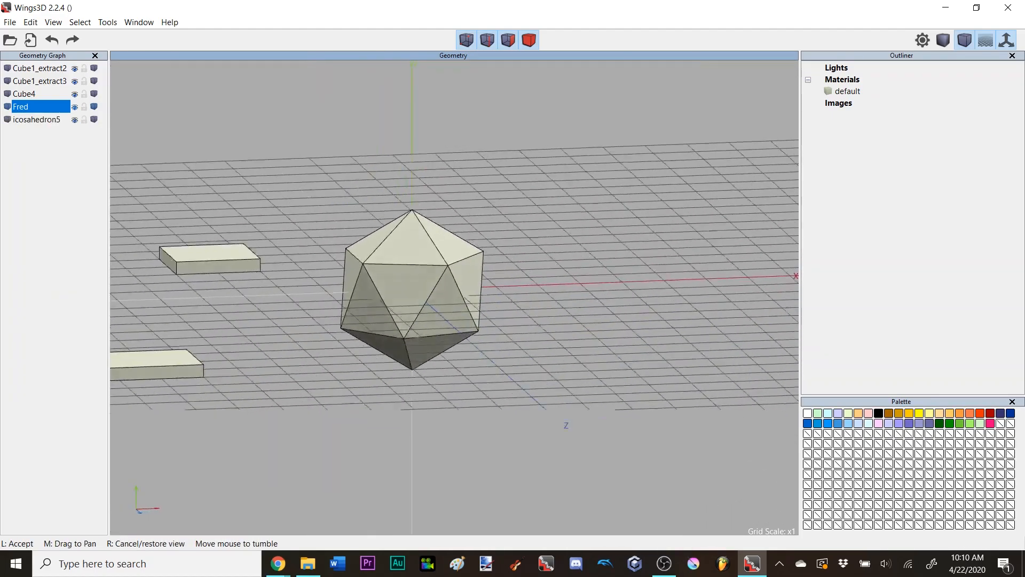
pyautogui.click(541, 44)
pyautogui.click(462, 312)
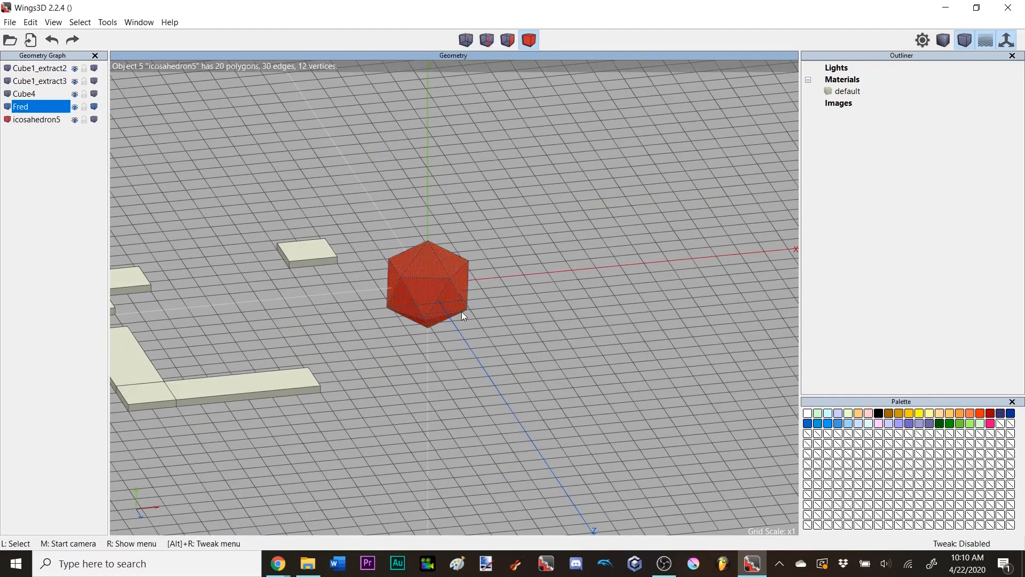
pyautogui.press('Delete')
# - Start a cylinder through its creation options and put it on the ground
pyautogui.rightClick(471, 231)
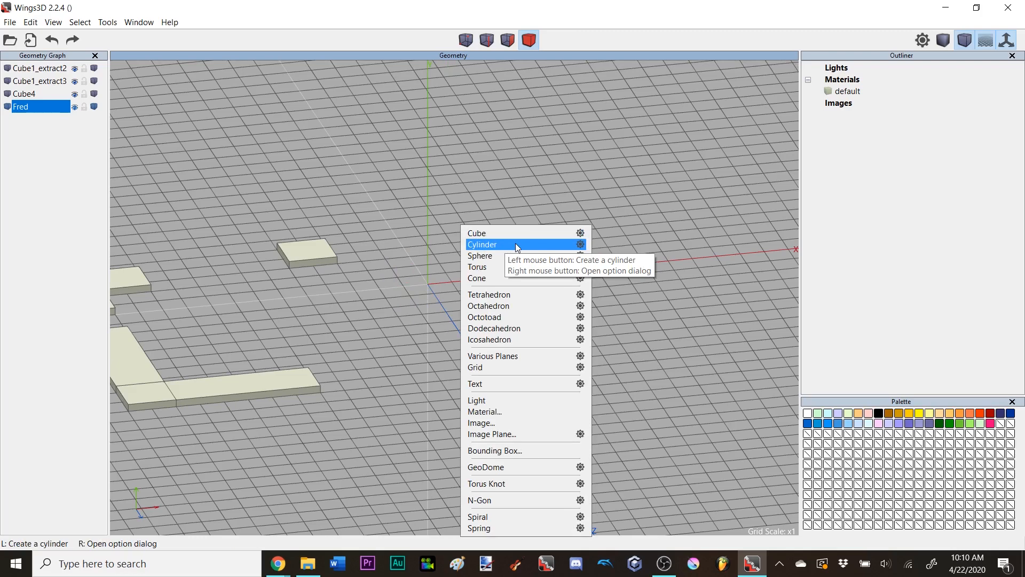
pyautogui.rightClick(517, 245)
pyautogui.moveTo(540, 225); pyautogui.dragTo(672, 118)
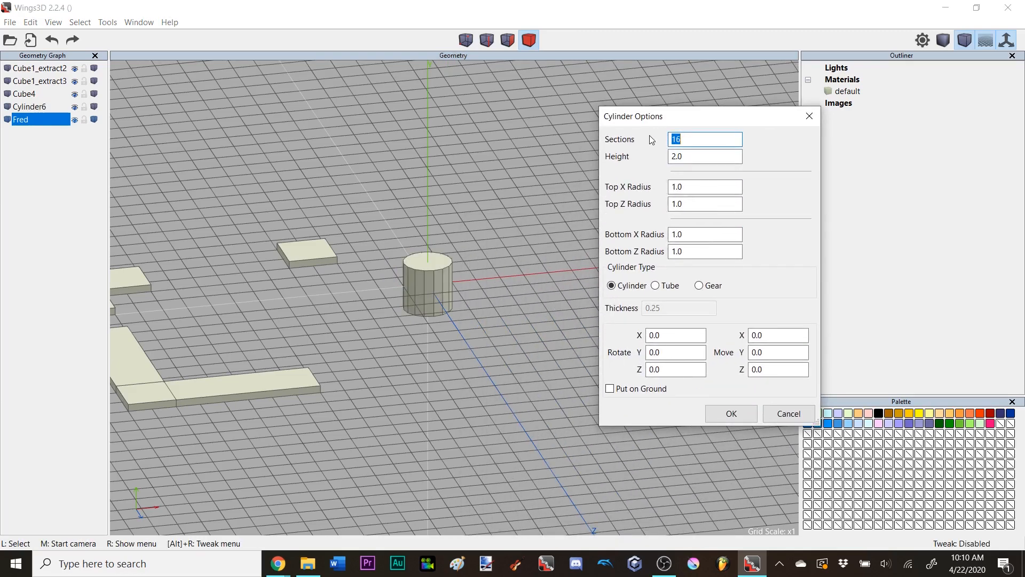
pyautogui.click(608, 389)
pyautogui.scroll(5, 455, 185)
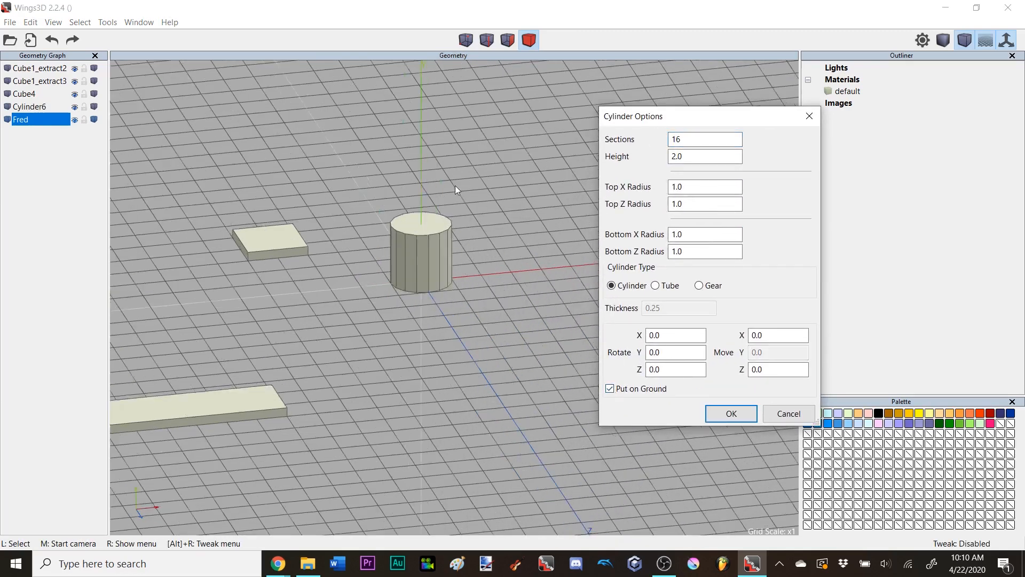
pyautogui.middleClick(455, 183)
pyautogui.scroll(-3, 455, 183)
pyautogui.click(443, 187)
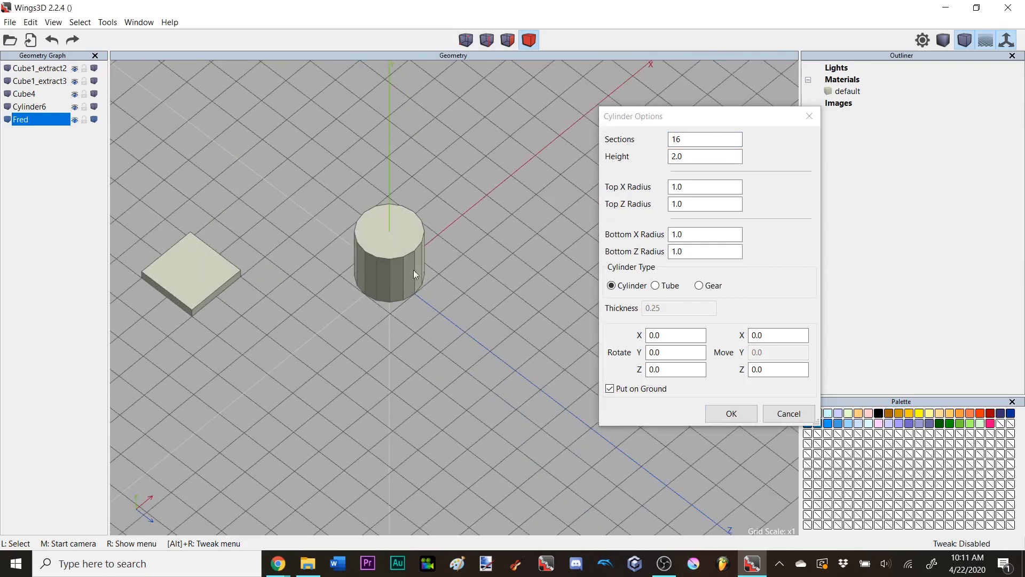
# - Set the cylinder's height to 0.3 and check its thickness against the square slab
pyautogui.middleClick(469, 265)
pyautogui.click(469, 264)
pyautogui.moveTo(695, 155); pyautogui.dragTo(638, 161)
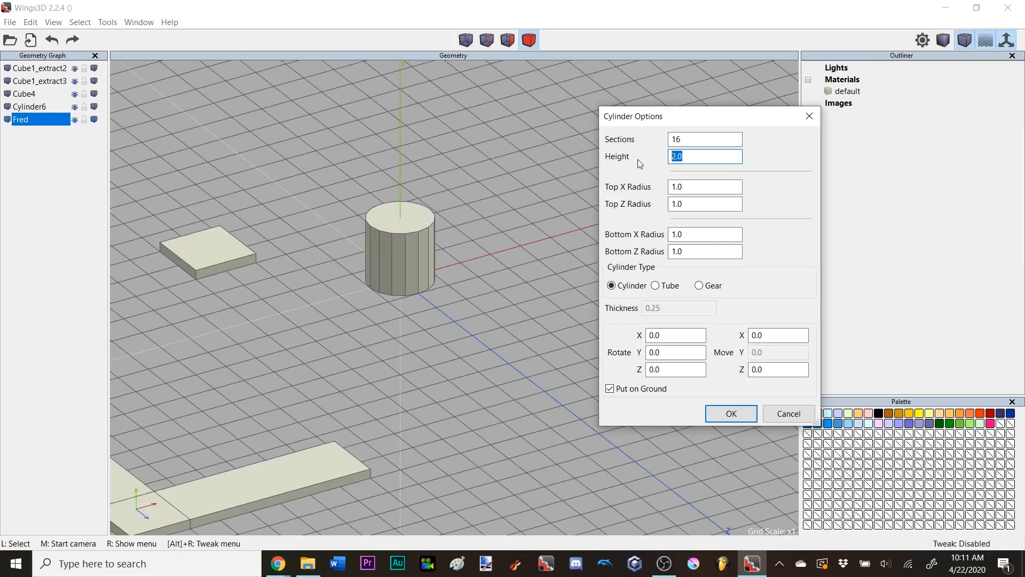
pyautogui.write('0.3')
pyautogui.middleClick(470, 258)
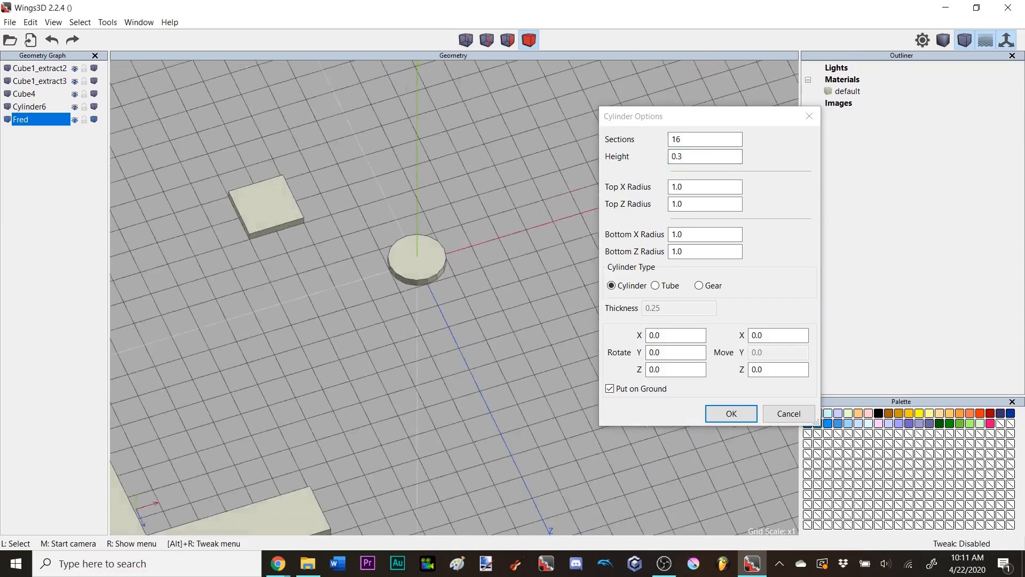
pyautogui.click(429, 287)
pyautogui.middleClick(428, 287)
pyautogui.click(479, 299)
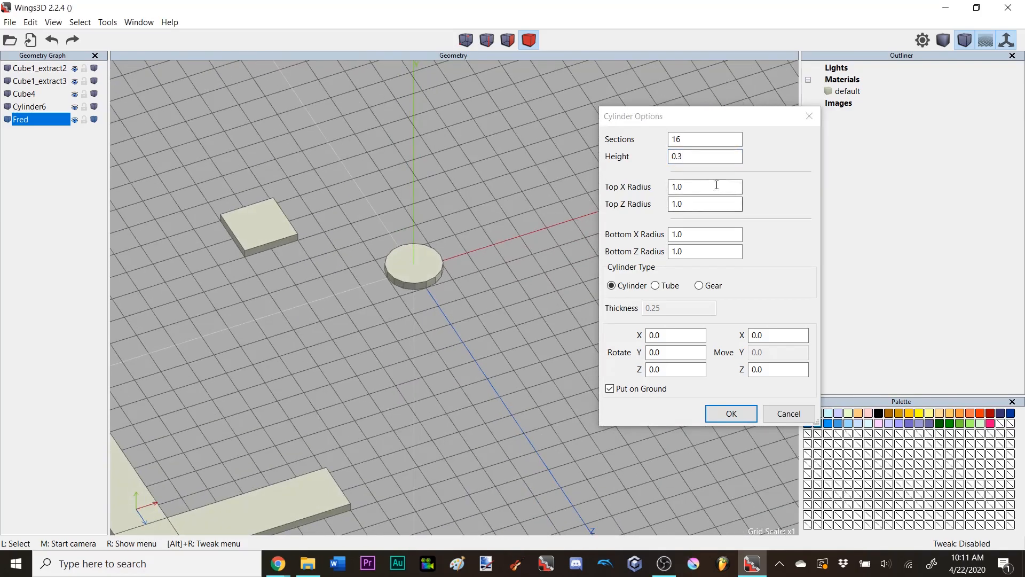
# - Set the cylinder's sections to 32 and change its type to Tube
pyautogui.click(655, 140)
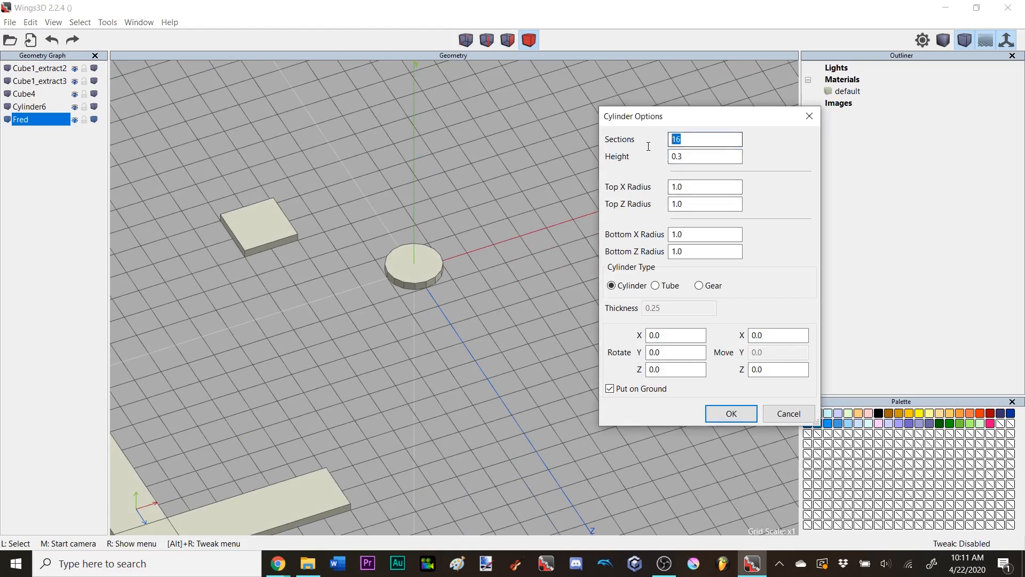
pyautogui.write('32')
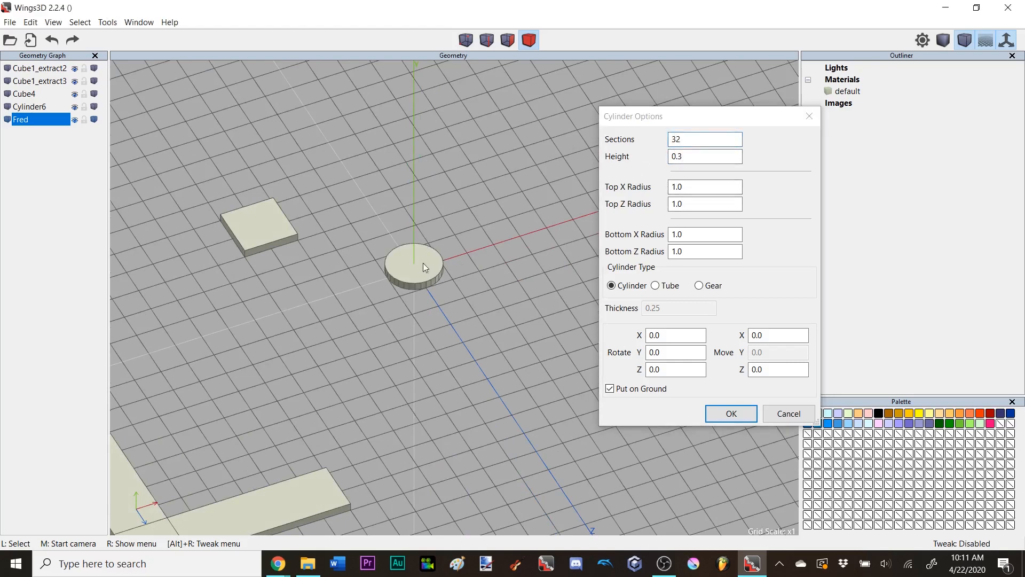
pyautogui.scroll(8, 423, 262)
pyautogui.middleClick(467, 225)
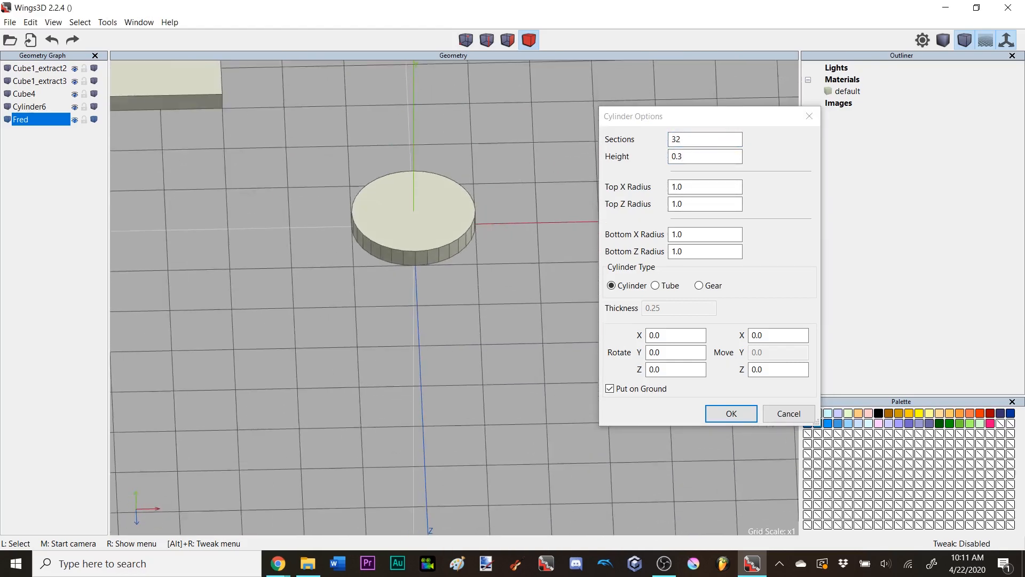
pyautogui.click(467, 225)
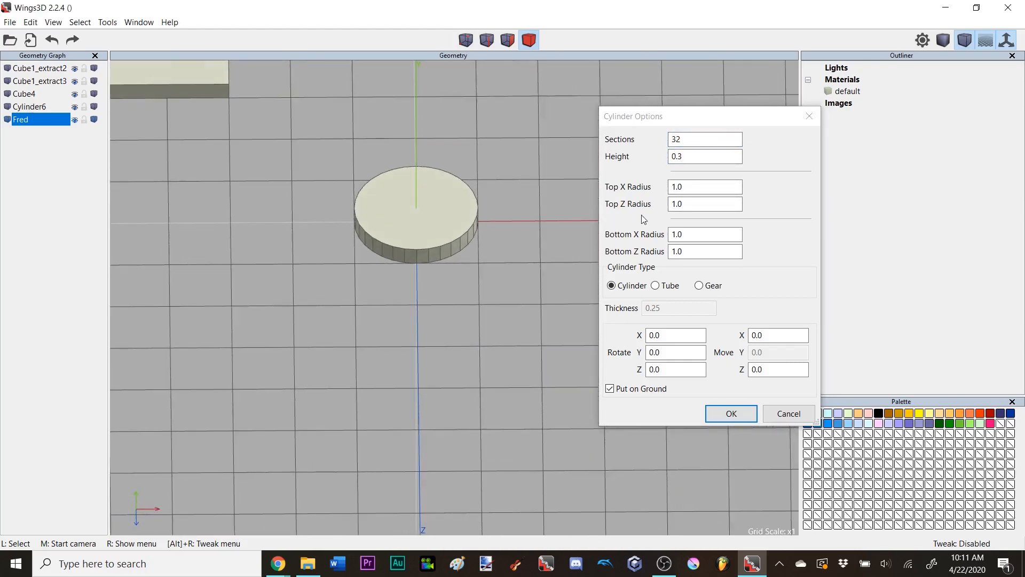
pyautogui.click(655, 286)
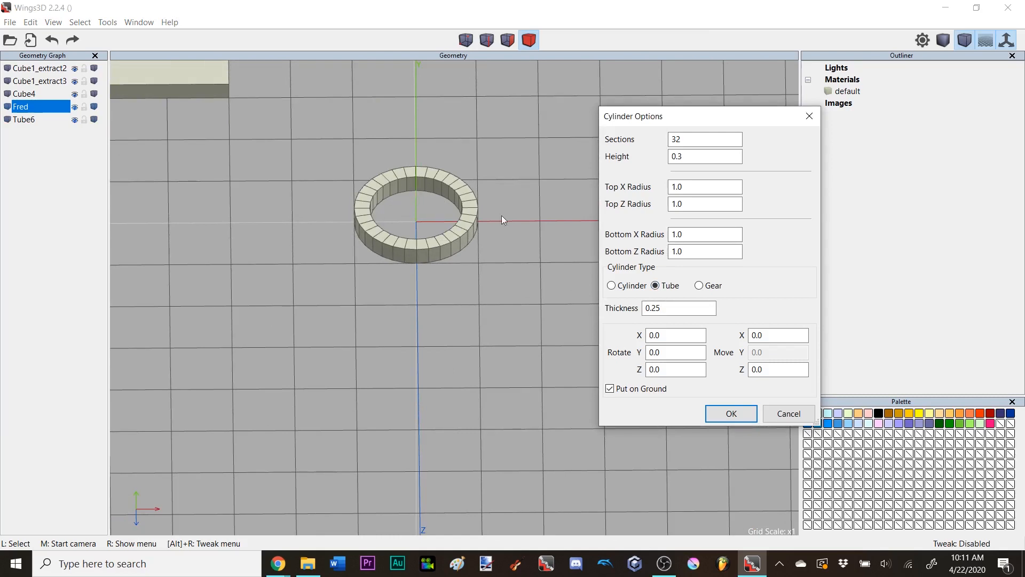
# - Try tube thicknesses of 0.5, 0.1 and 1 in the cylinder options
pyautogui.click(657, 308)
pyautogui.moveTo(657, 307); pyautogui.dragTo(651, 308)
pyautogui.write('5')
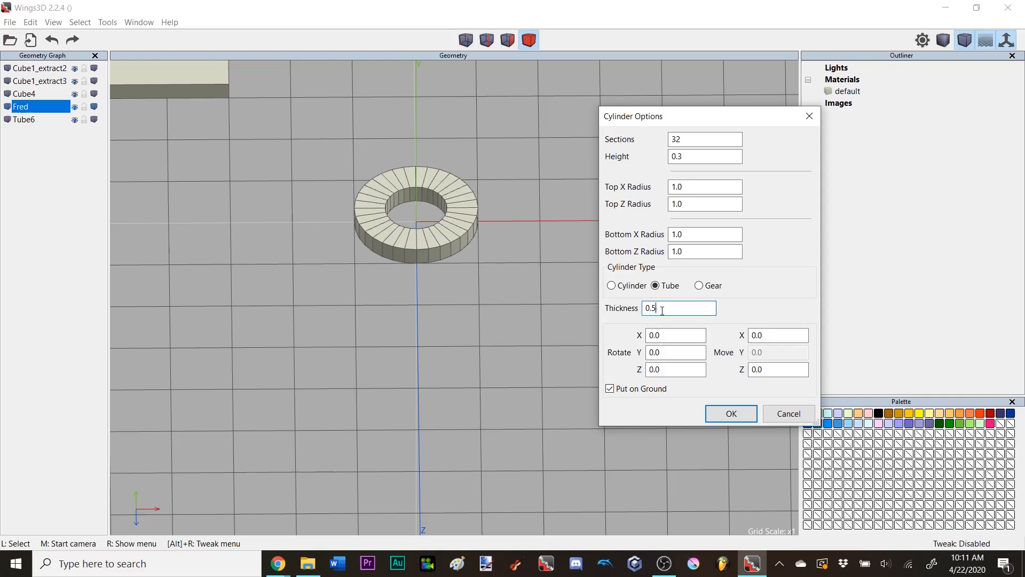
pyautogui.write('1')
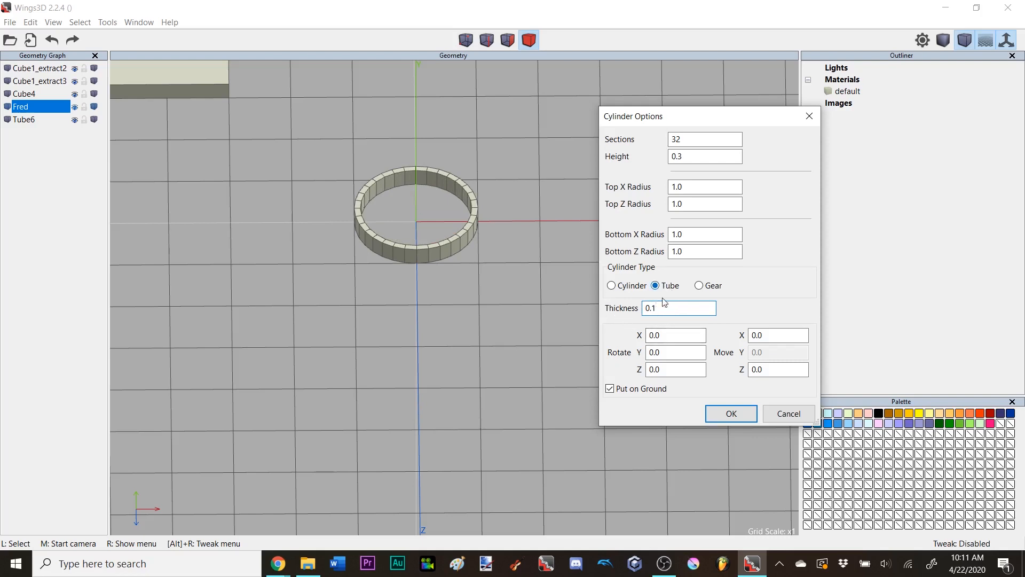
pyautogui.write('5')
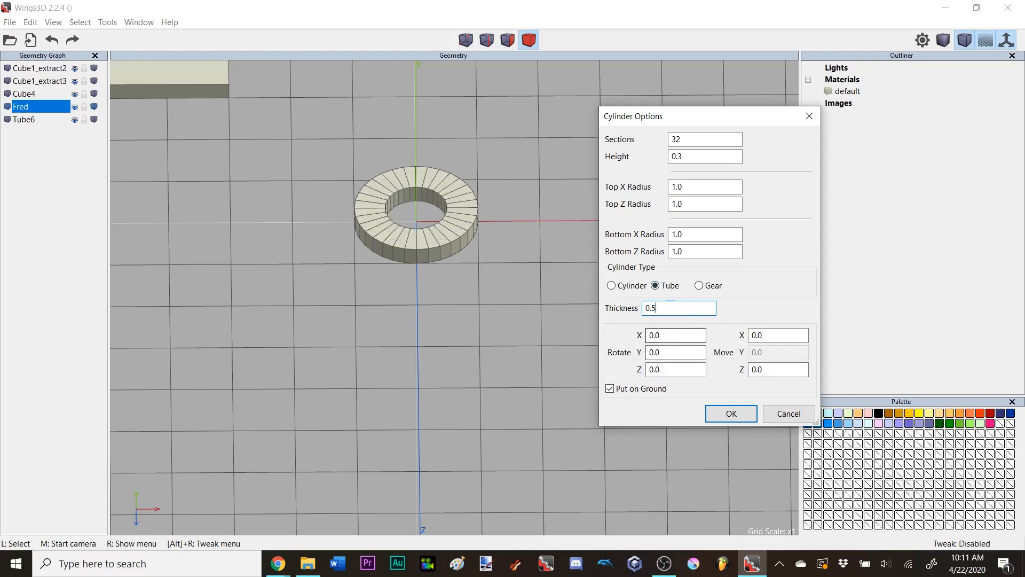
pyautogui.moveTo(661, 308); pyautogui.dragTo(632, 310)
pyautogui.write('1')
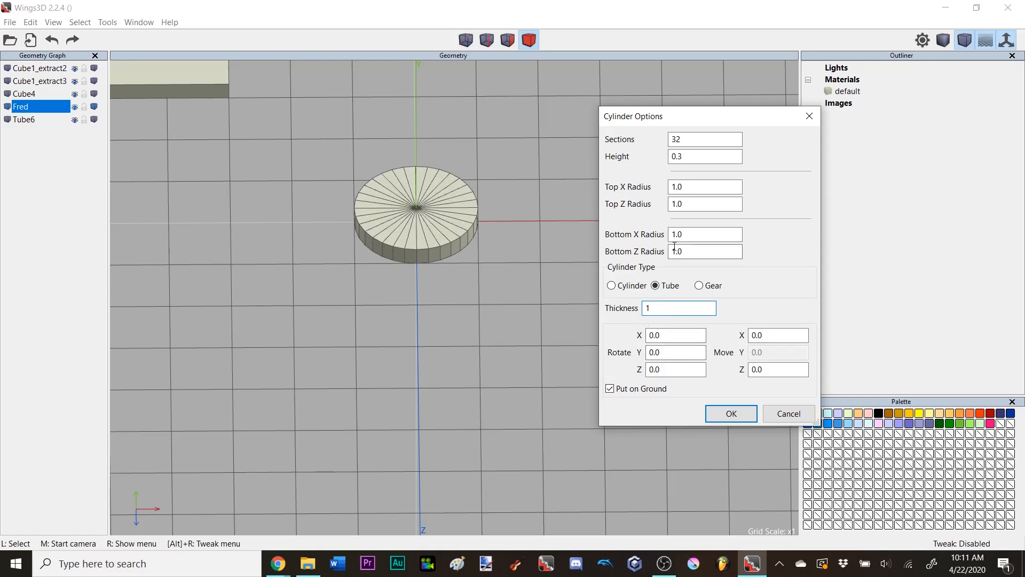
# - Set the tube's top and bottom X and Z radii all to 4
pyautogui.moveTo(687, 235); pyautogui.dragTo(639, 254)
pyautogui.write('4')
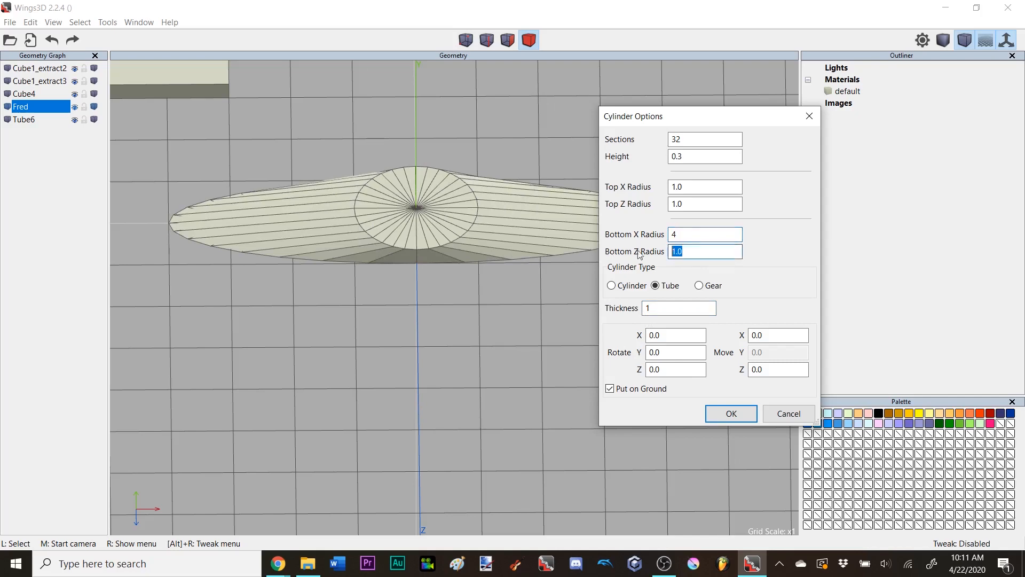
pyautogui.write('4')
pyautogui.moveTo(686, 204); pyautogui.dragTo(627, 202)
pyautogui.write('4')
pyautogui.hotkey('shift', 'Tab')
pyautogui.write('4')
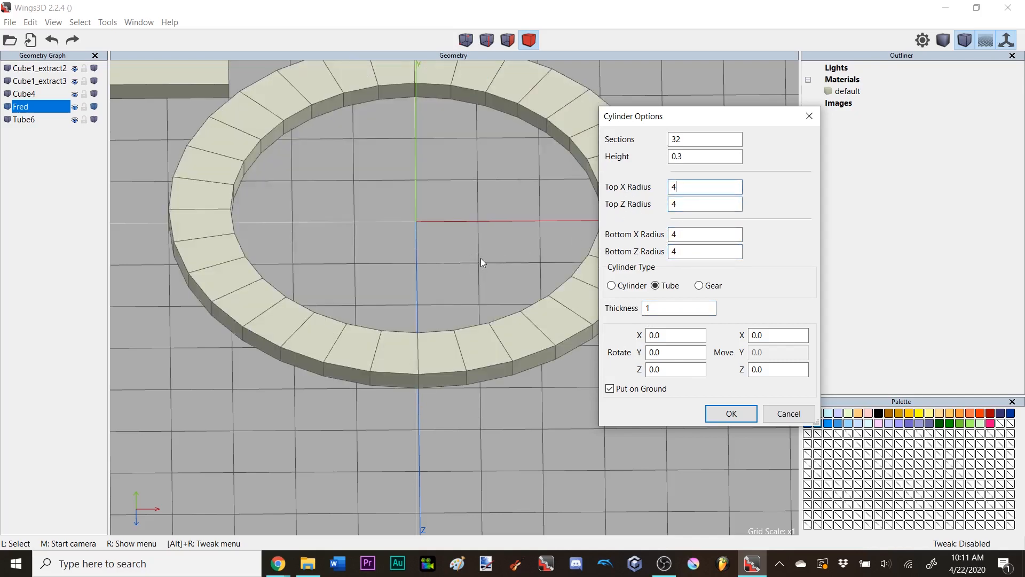
pyautogui.scroll(-5, 481, 258)
pyautogui.moveTo(482, 258); pyautogui.dragTo(502, 289, button='middle')
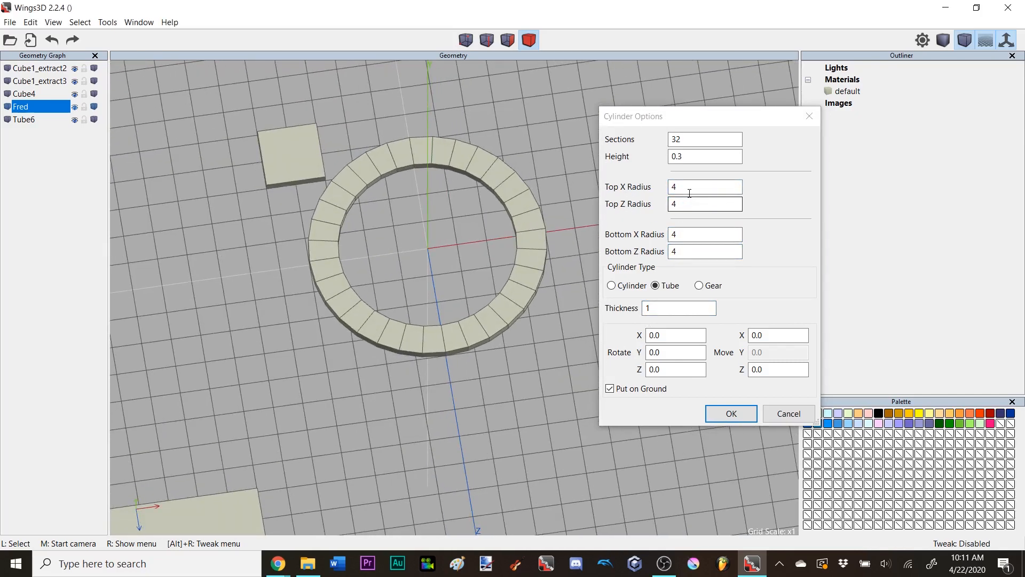
# - Set the tube's thickness to 2 and create it
pyautogui.moveTo(684, 308); pyautogui.dragTo(636, 316)
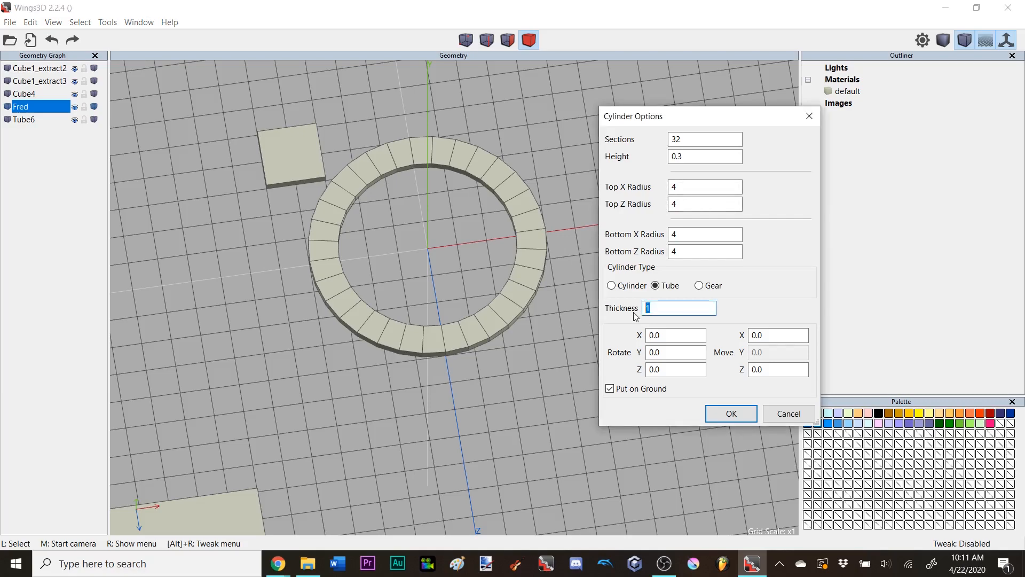
pyautogui.write('2')
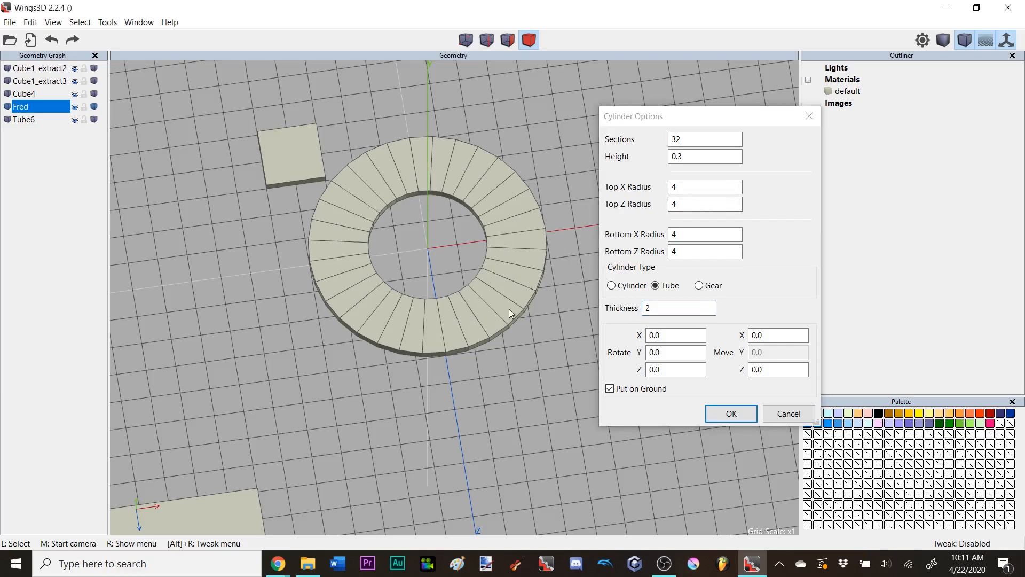
pyautogui.scroll(-5, 521, 313)
pyautogui.moveTo(521, 312); pyautogui.dragTo(459, 292, button='middle')
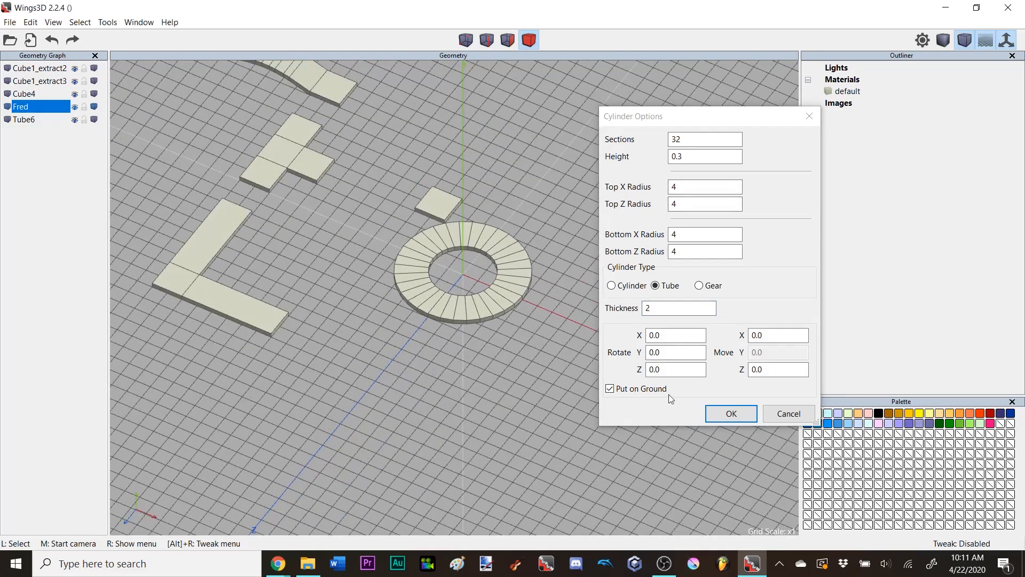
pyautogui.click(726, 415)
# - Move the tube across the ground to between the L-shaped path piece and the square slab, and clear the selection
pyautogui.click(520, 265)
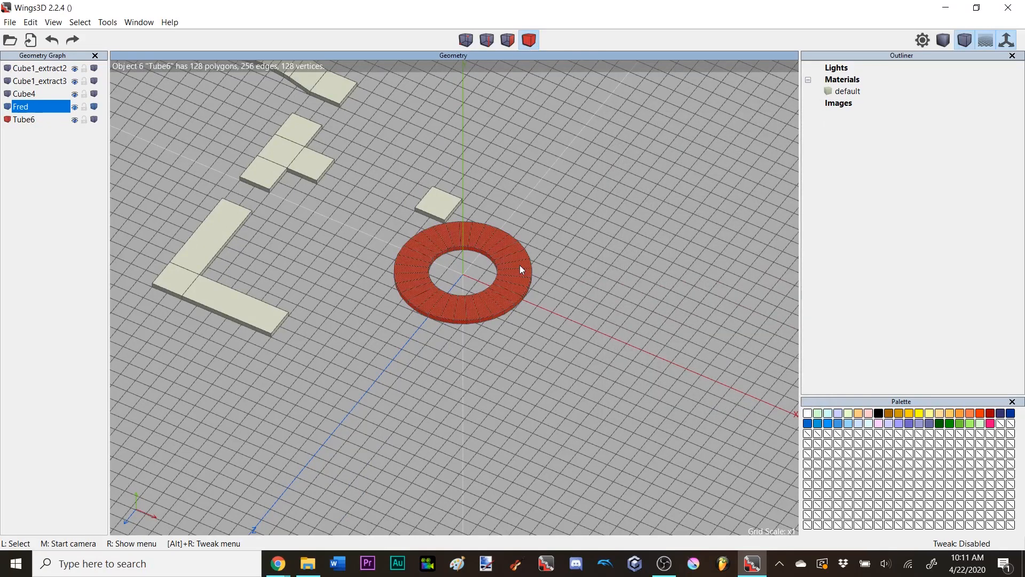
pyautogui.press('d')
pyautogui.click(521, 265)
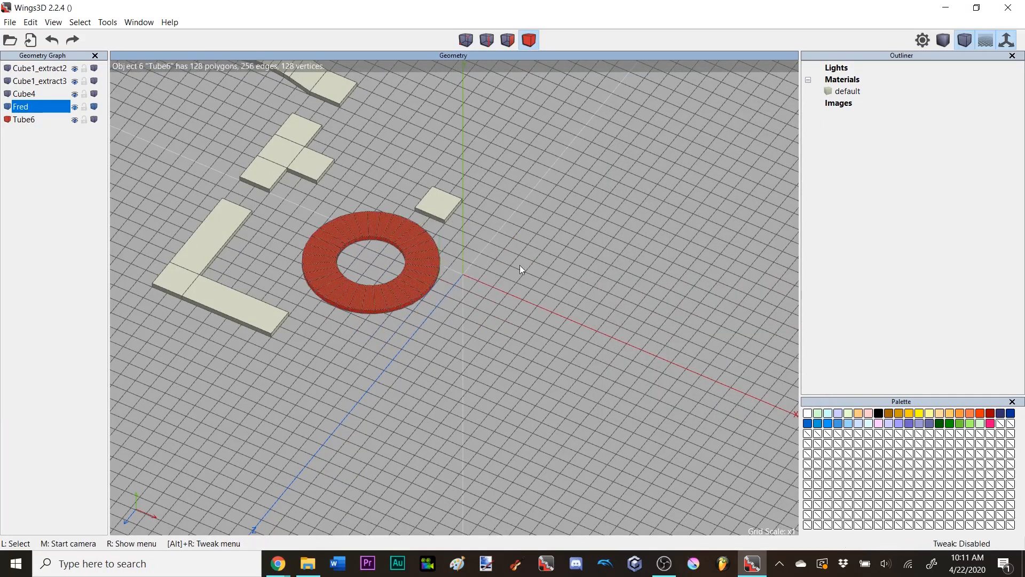
pyautogui.press('y')
pyautogui.press('space')
pyautogui.click(534, 37)
pyautogui.scroll(-4, 436, 188)
pyautogui.scroll(4, 435, 188)
pyautogui.middleClick(436, 188)
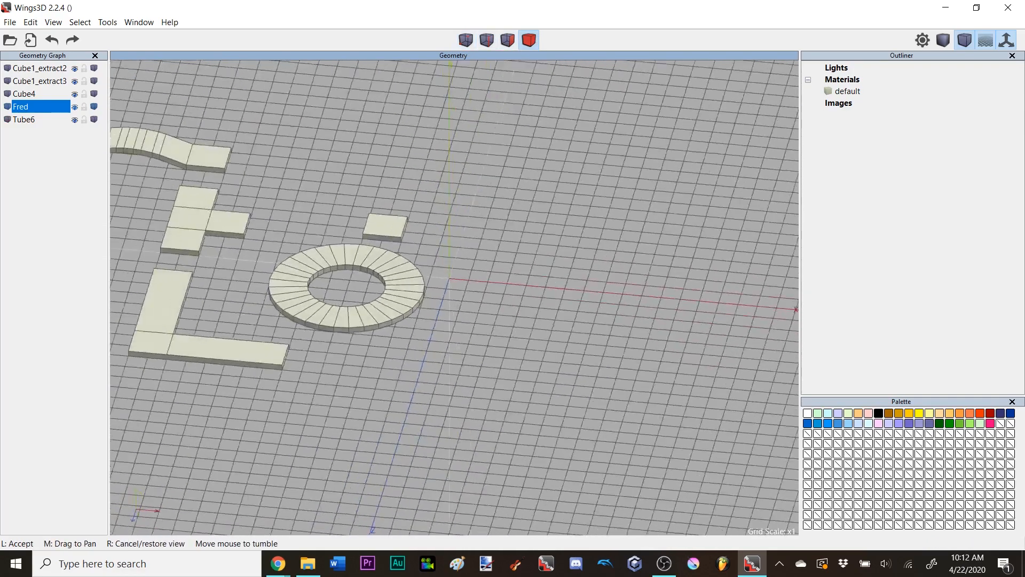
pyautogui.click(488, 194)
pyautogui.scroll(2, 489, 193)
# - Start a sphere through its creation options and try X and Y radials of 0.5
pyautogui.rightClick(512, 150)
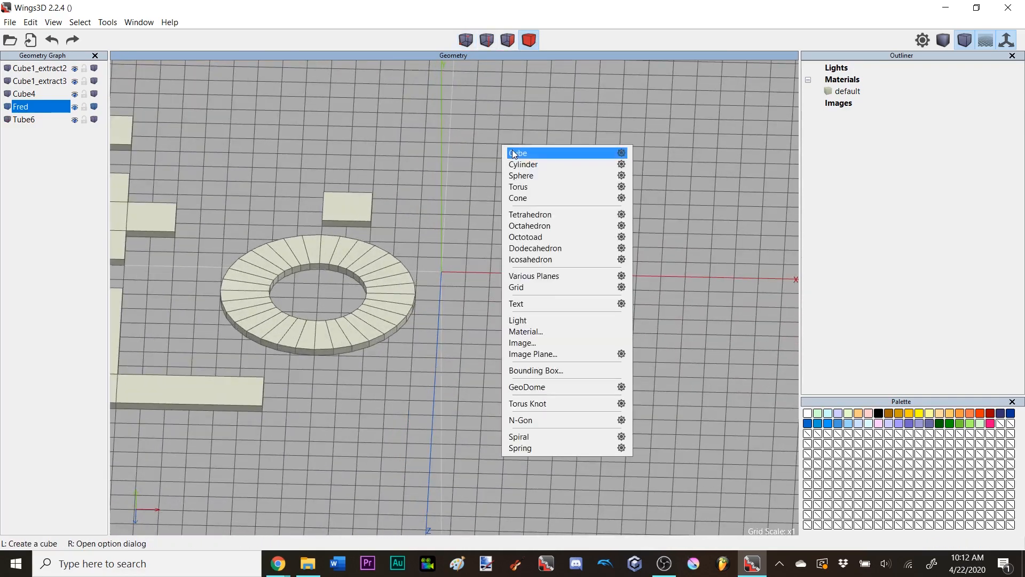
pyautogui.rightClick(531, 175)
pyautogui.moveTo(560, 163); pyautogui.dragTo(671, 151)
pyautogui.press('Tab')
pyautogui.press('Tab')
pyautogui.press('Tab')
pyautogui.press('Tab')
pyautogui.hotkey('shift', 'Tab')
pyautogui.hotkey('shift', 'Tab')
pyautogui.write('0.5')
pyautogui.press('Tab')
pyautogui.write('0.5')
# - Set the sphere's X and Y radials to 1 and create it
pyautogui.hotkey('shift', 'Tab')
pyautogui.write('1')
pyautogui.press('Tab')
pyautogui.write('1')
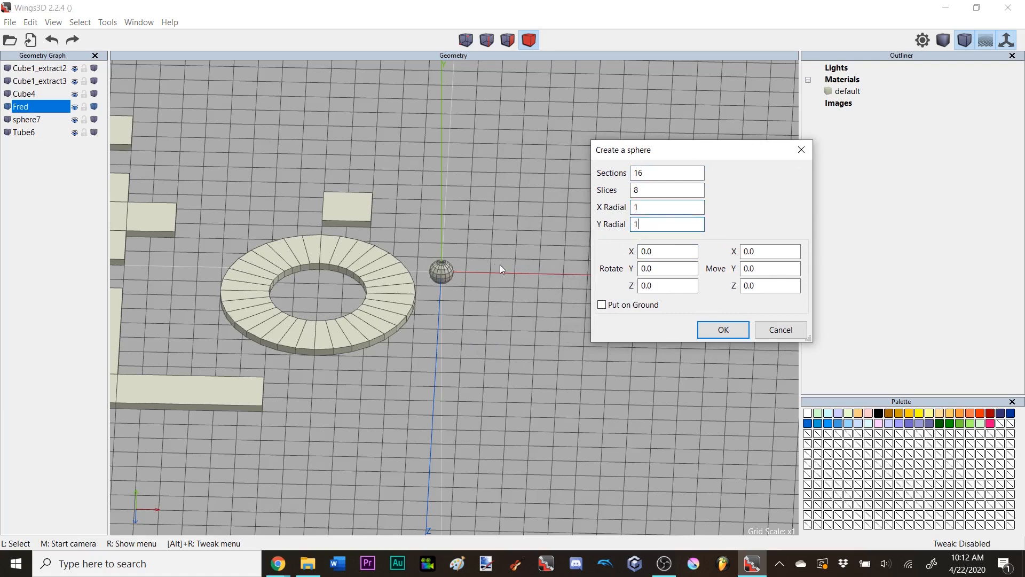
pyautogui.scroll(3, 500, 267)
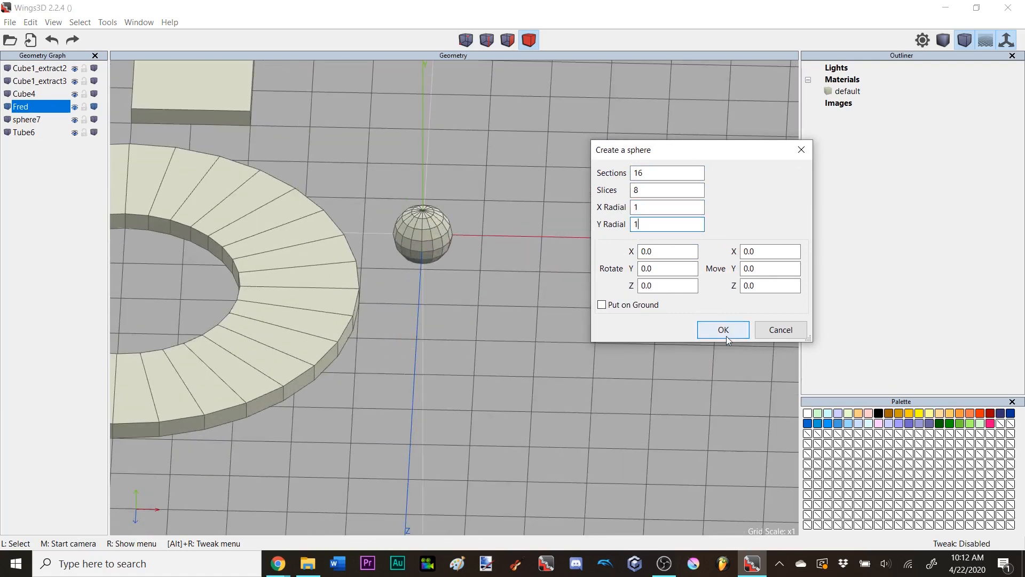
pyautogui.click(729, 330)
# - Put the sphere on the ground and clear the selection
pyautogui.middleClick(503, 265)
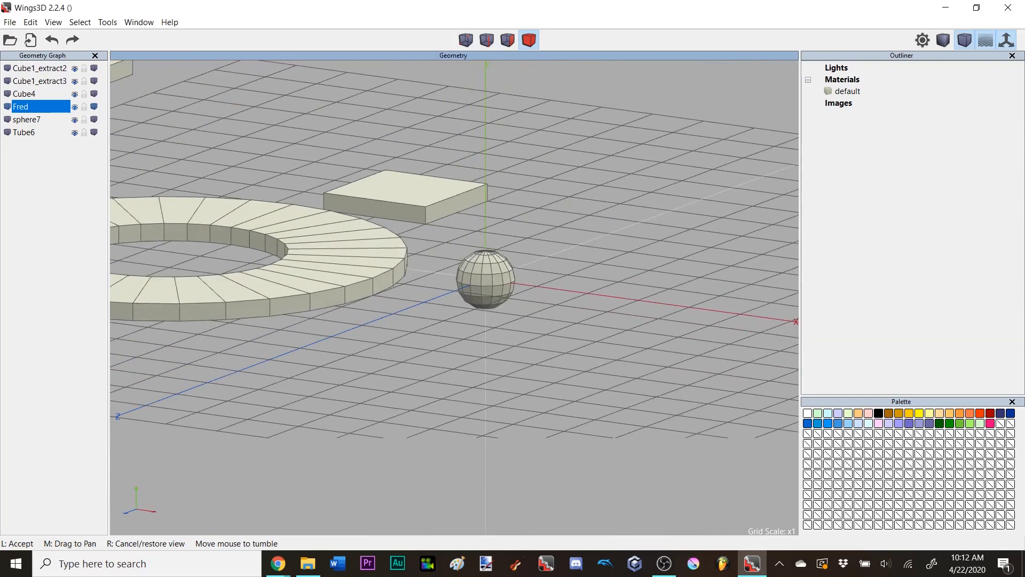
pyautogui.click(485, 264)
pyautogui.click(117, 22)
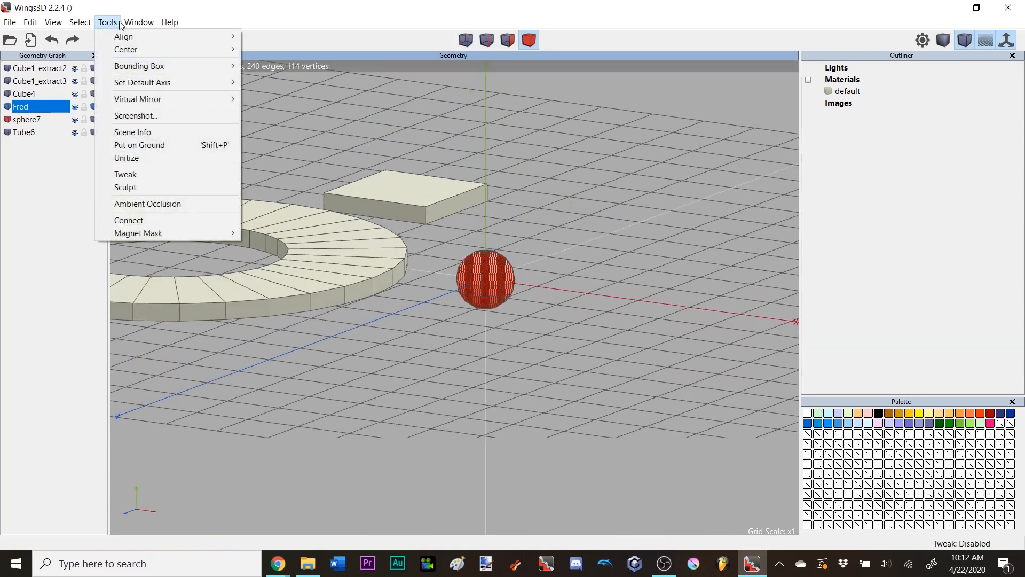
pyautogui.click(140, 145)
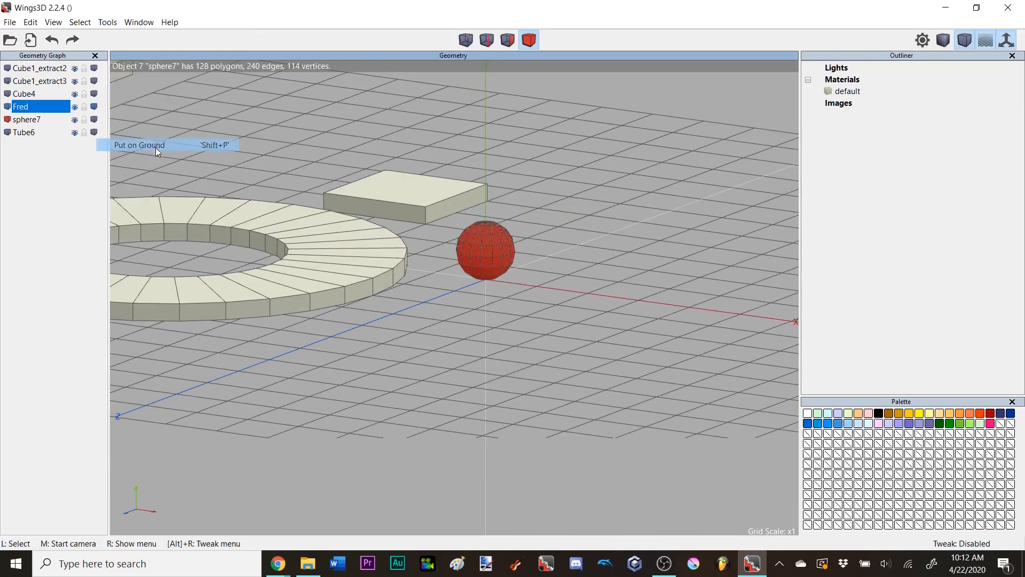
pyautogui.press('space')
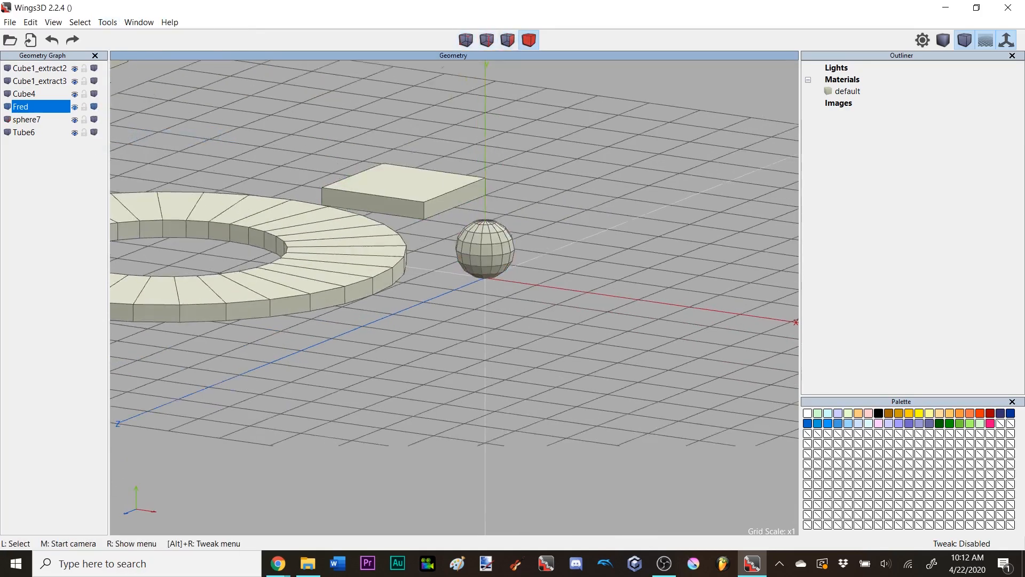
# - Move the sphere by 0.5 along both ground axes so that it fits one grid square beside the origin
pyautogui.middleClick(508, 193)
pyautogui.click(447, 187)
pyautogui.click(431, 187)
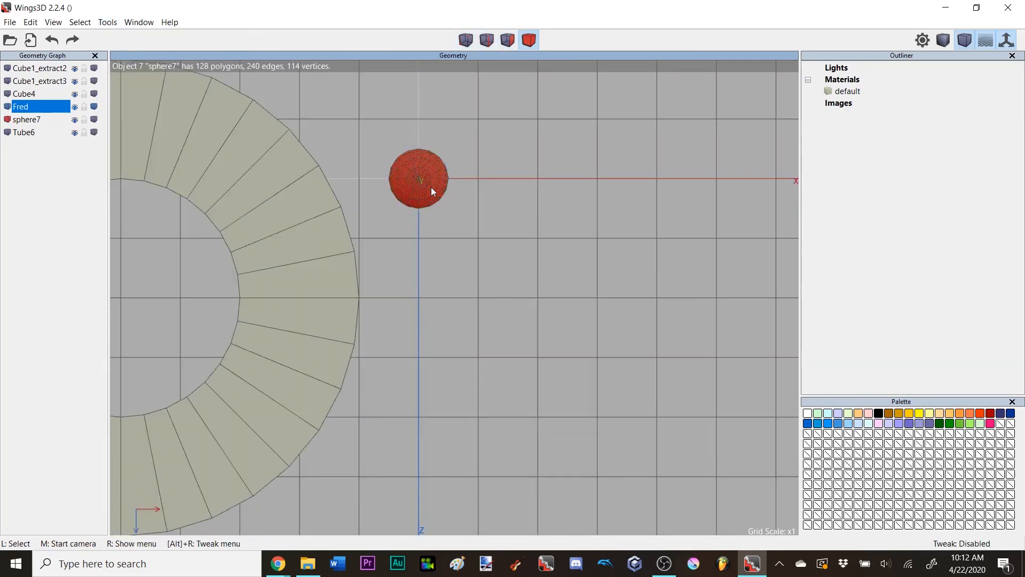
pyautogui.press('d')
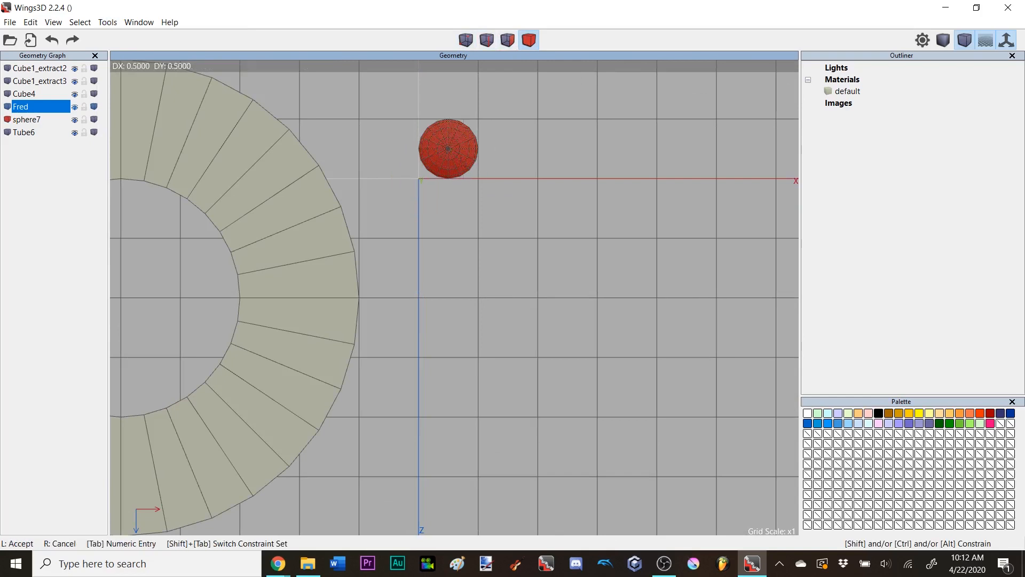
pyautogui.click(431, 187)
pyautogui.middleClick(431, 187)
pyautogui.click(476, 188)
# - Check the sphere's placement on the grid from above and at ground level
pyautogui.press('e')
pyautogui.press('y')
pyautogui.click(443, 118)
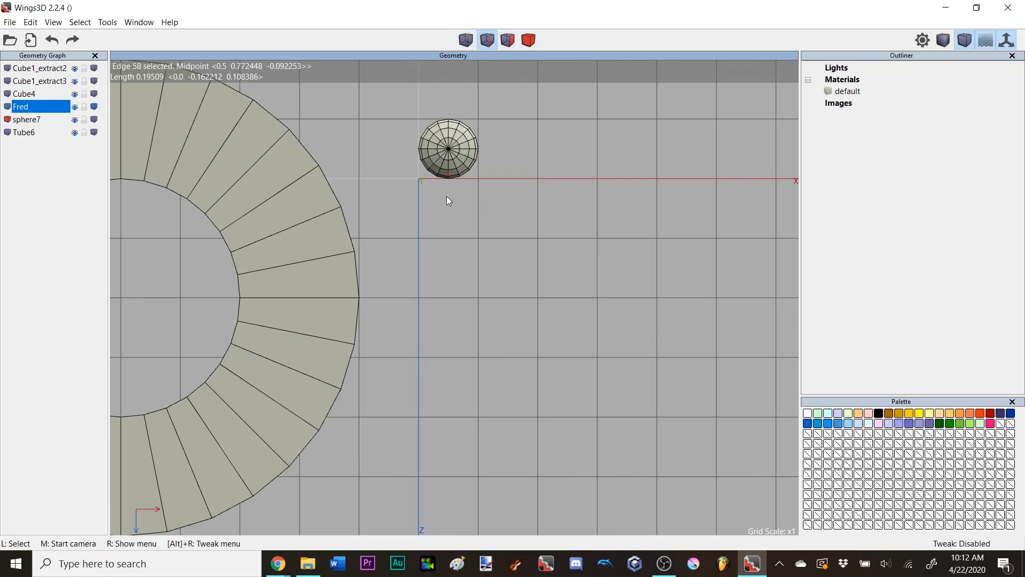
pyautogui.press('space')
pyautogui.press('b')
pyautogui.middleClick(524, 100)
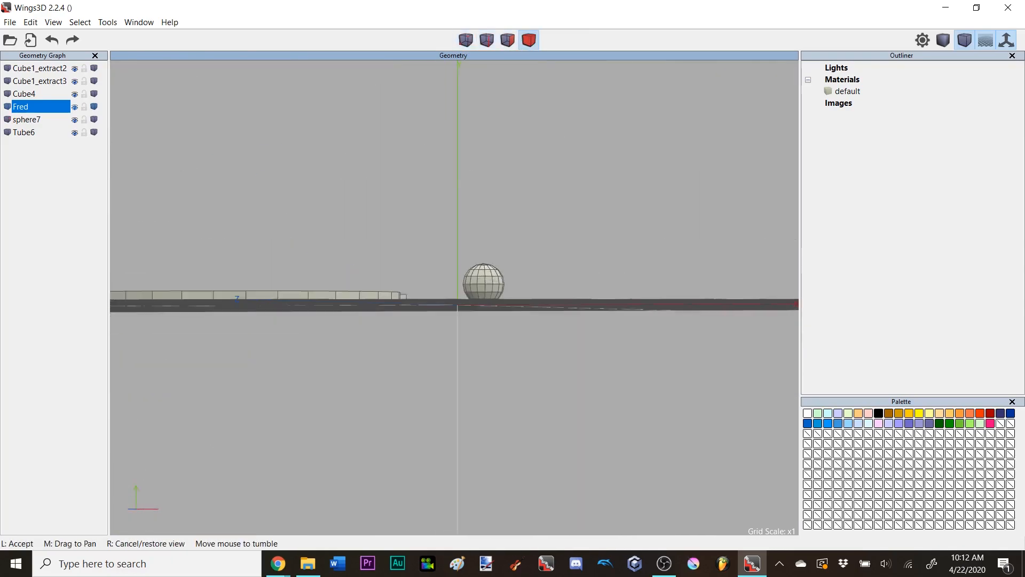
pyautogui.click(511, 175)
# - Examine the sphere's size and shape against the tube and the square slab from several angles
pyautogui.click(472, 268)
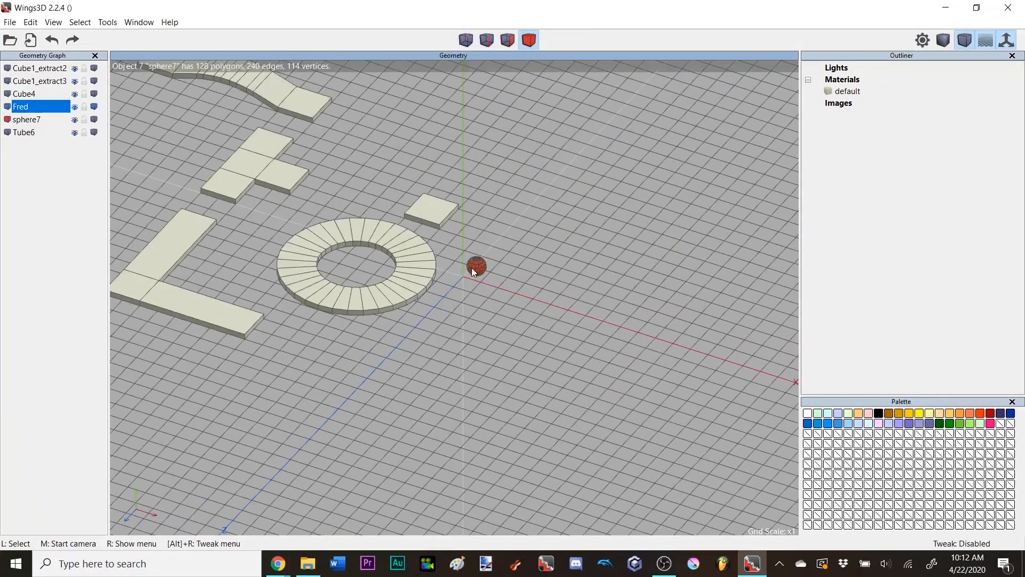
pyautogui.scroll(3, 492, 235)
pyautogui.middleClick(492, 235)
pyautogui.scroll(-3, 492, 235)
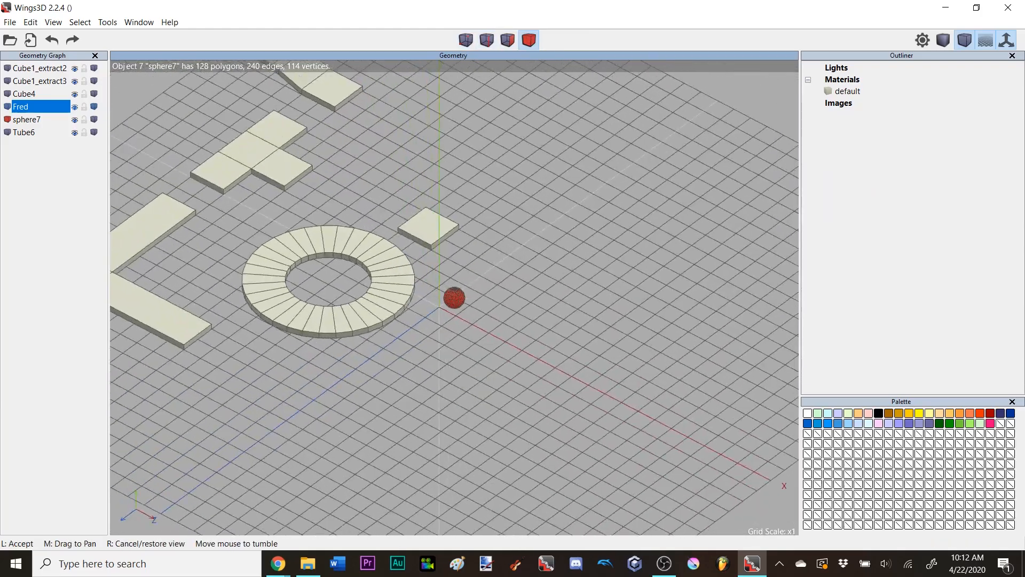
pyautogui.click(478, 233)
pyautogui.scroll(3, 476, 227)
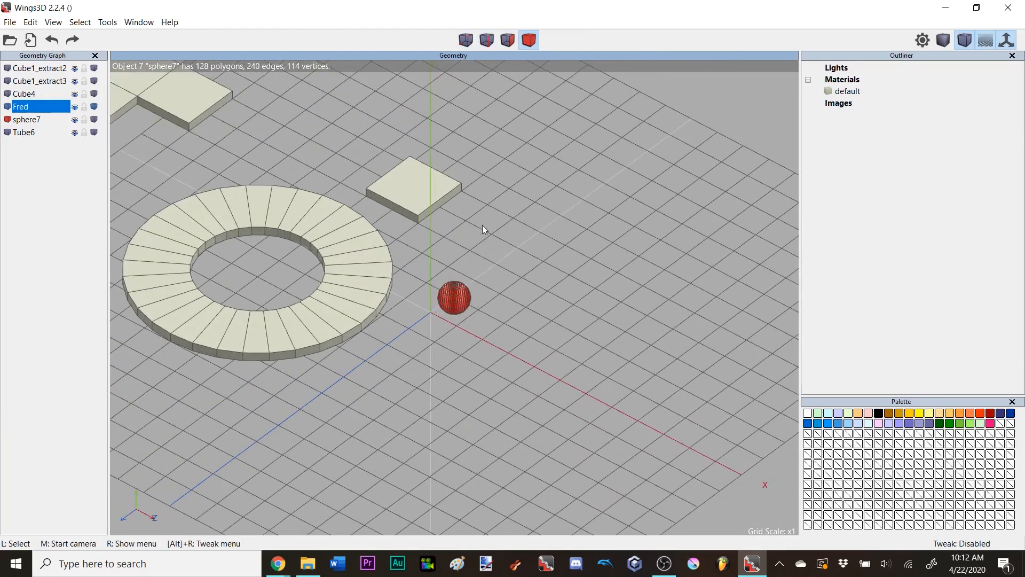
pyautogui.click(482, 225)
pyautogui.middleClick(486, 223)
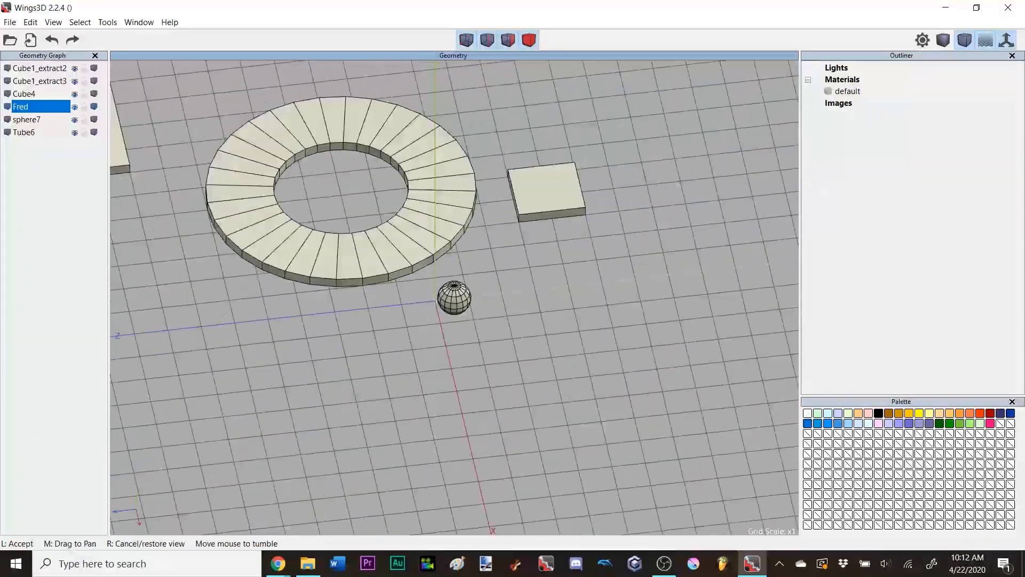
pyautogui.scroll(3, 454, 297)
pyautogui.scroll(5, 454, 297)
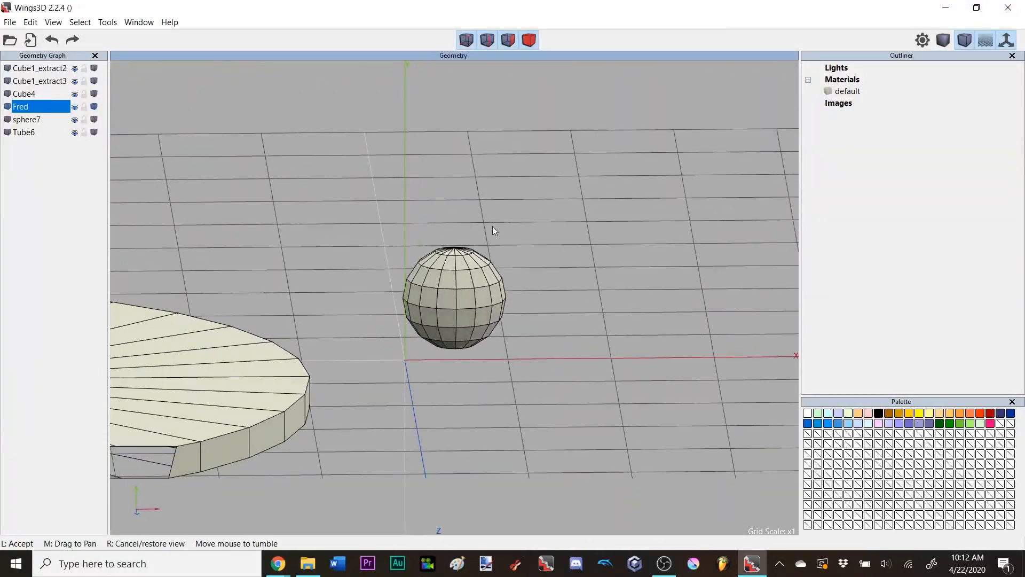
pyautogui.click(492, 226)
pyautogui.middleClick(466, 286)
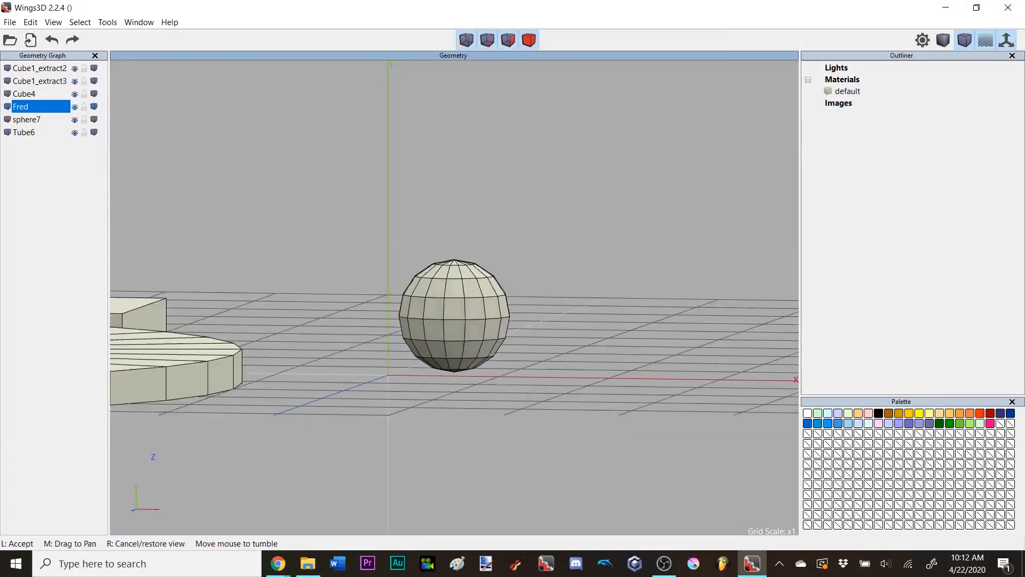
pyautogui.click(517, 57)
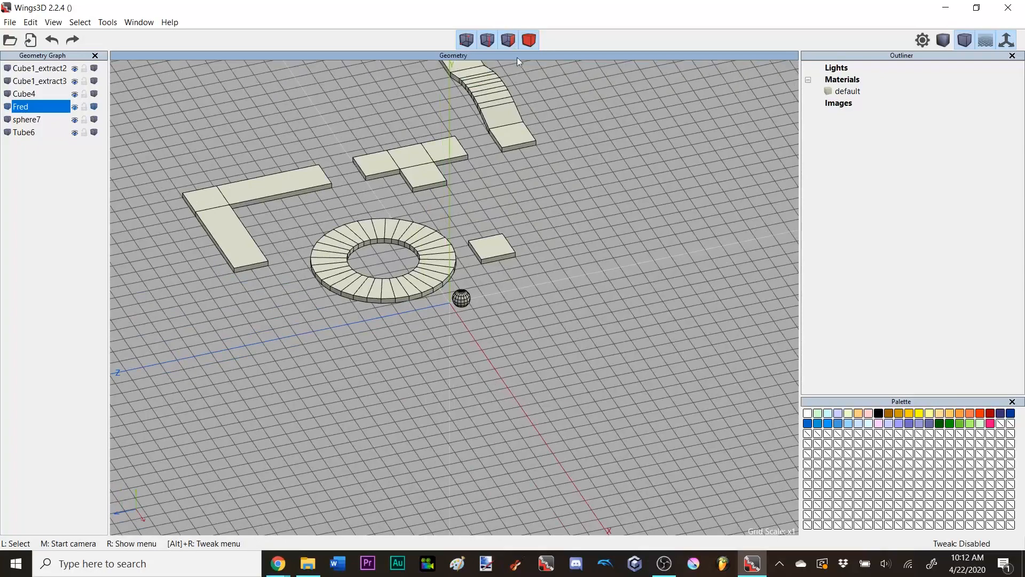
# - Select the small square slab near the tube as a whole body
pyautogui.press('y')
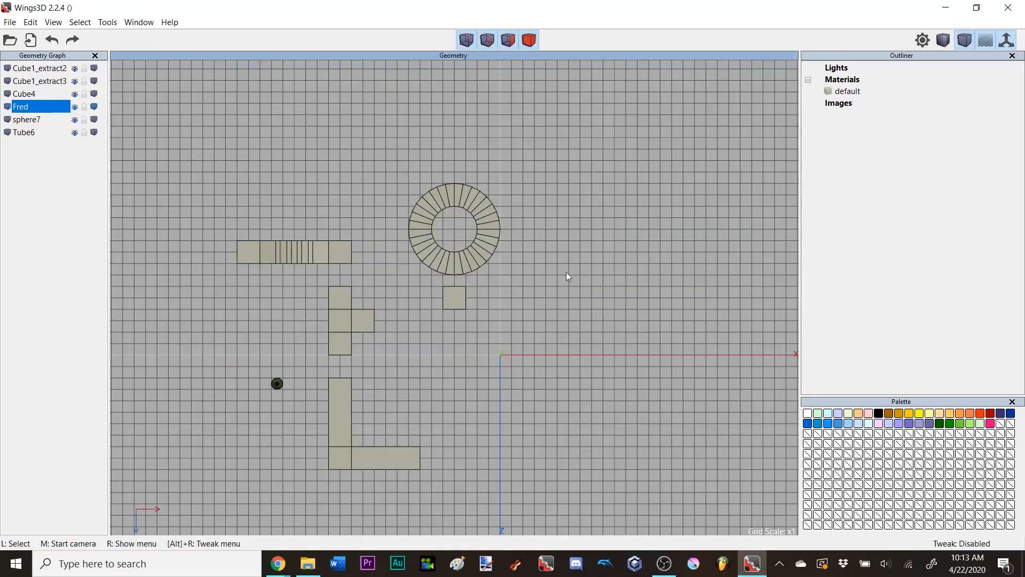
pyautogui.click(529, 40)
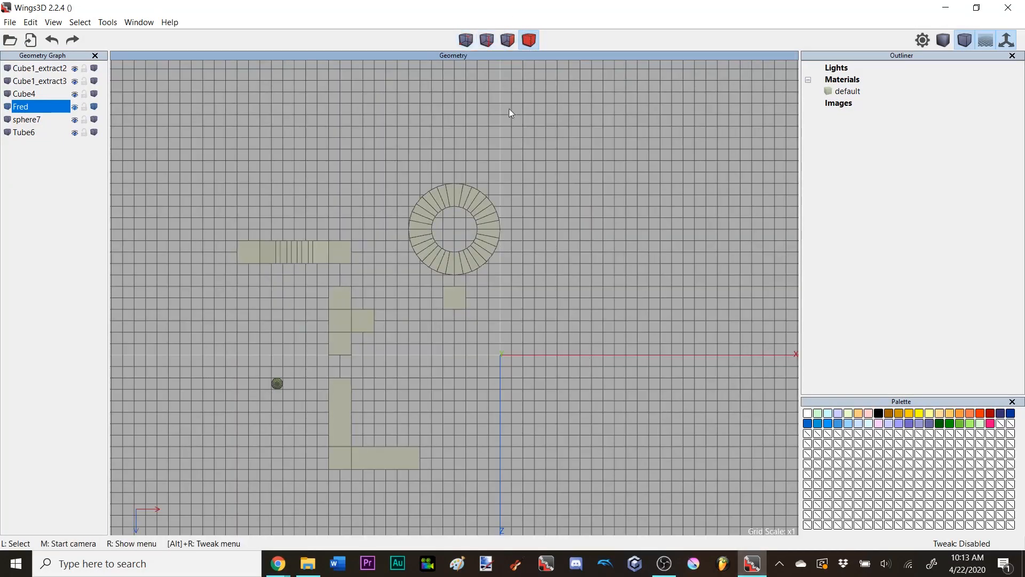
pyautogui.scroll(5, 508, 345)
pyautogui.middleClick(509, 345)
pyautogui.click(462, 315)
pyautogui.click(463, 315)
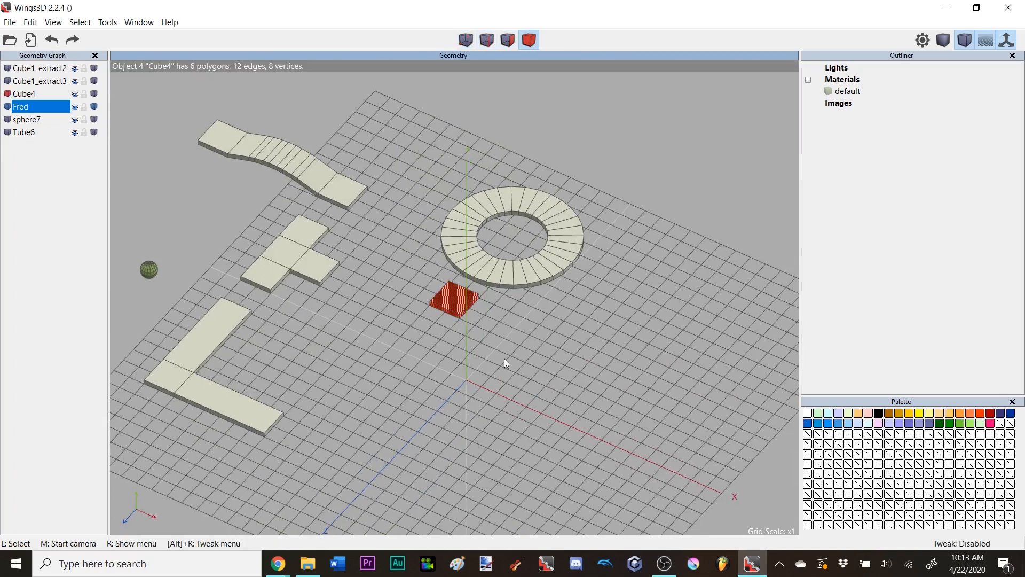
pyautogui.scroll(-3, 502, 359)
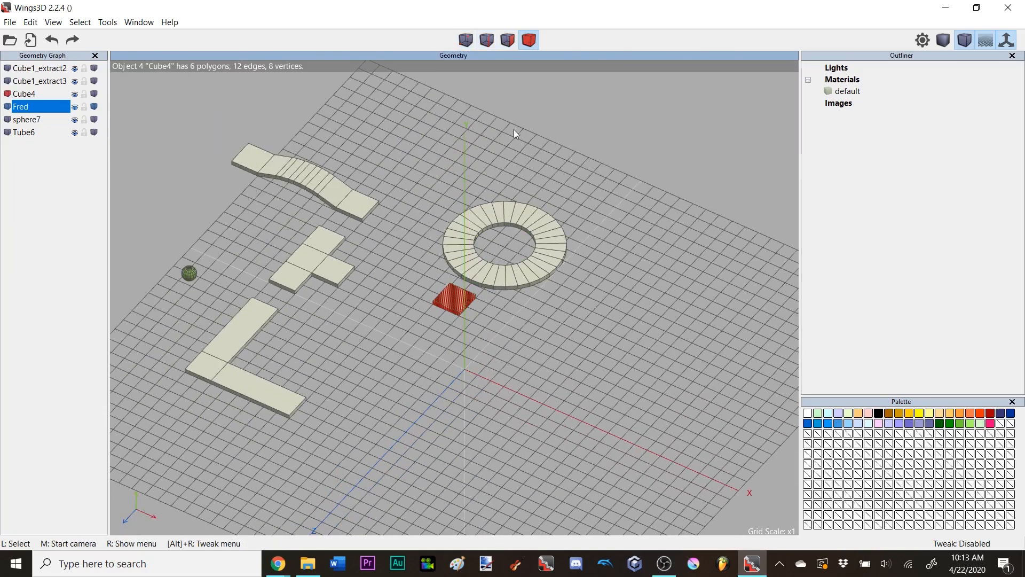
# - Try a free move of the square slab toward the curved path piece, and undo it
pyautogui.rightClick(514, 131)
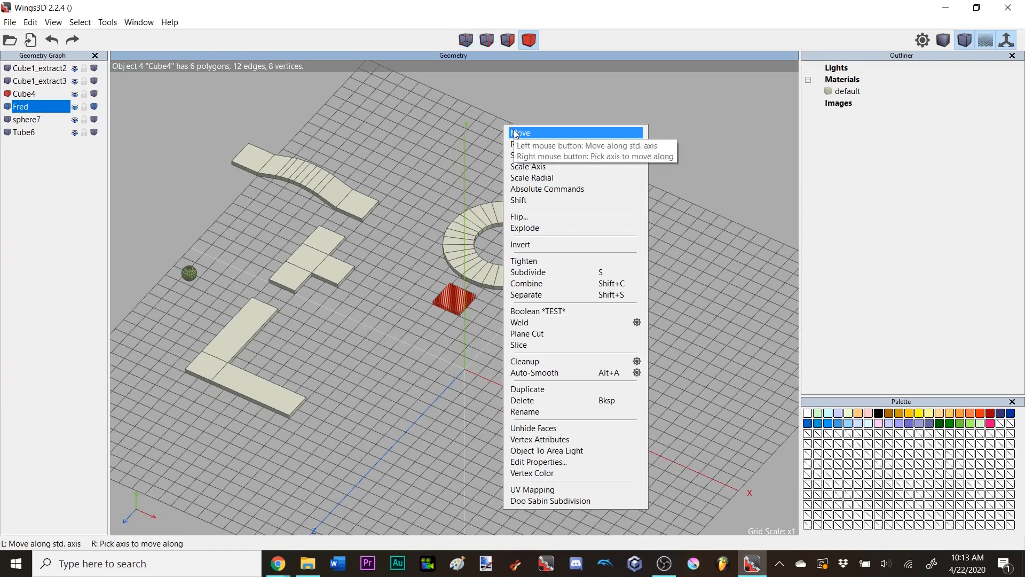
pyautogui.click(525, 133)
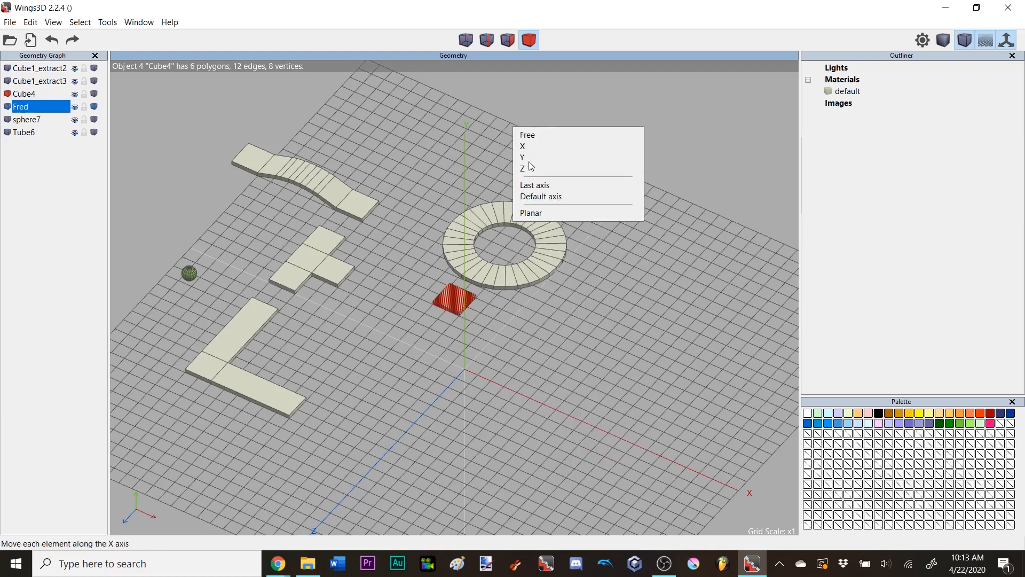
pyautogui.click(547, 137)
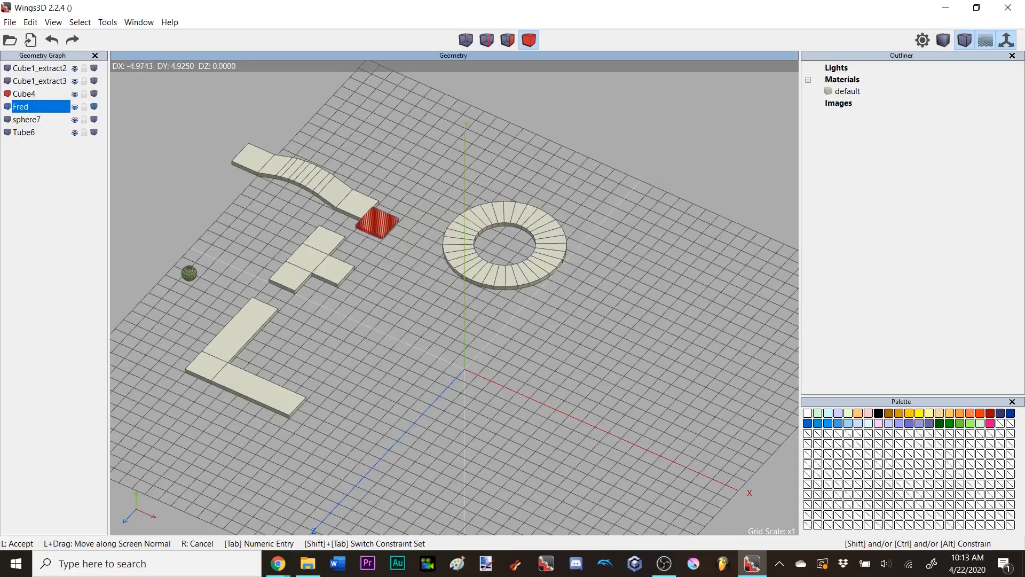
pyautogui.click(547, 133)
pyautogui.middleClick(568, 144)
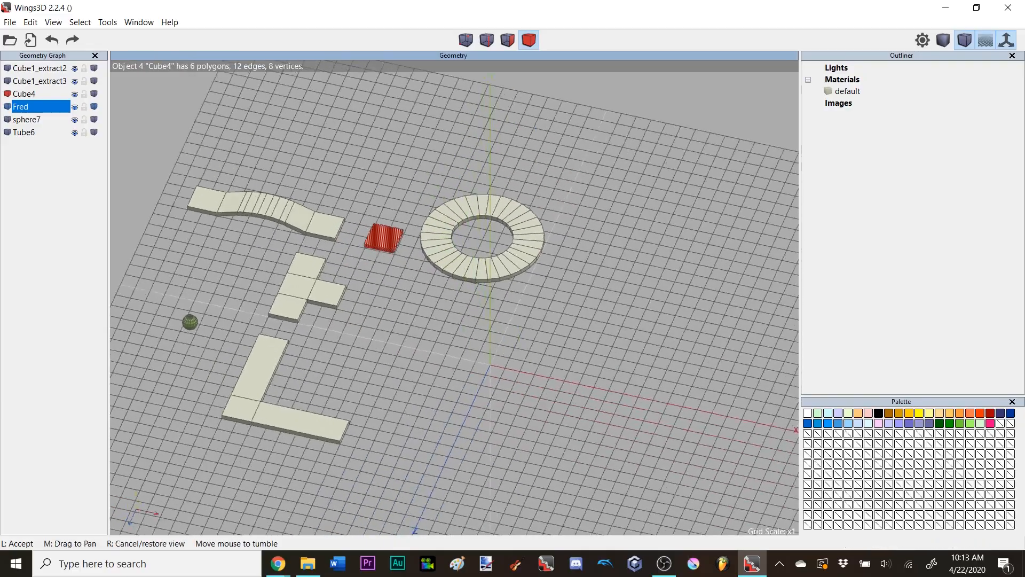
pyautogui.click(568, 144)
pyautogui.hotkey('ctrl', 'z')
# - Move the square slab 9 units along the X axis and clear the selection
pyautogui.middleClick(589, 198)
pyautogui.click(588, 197)
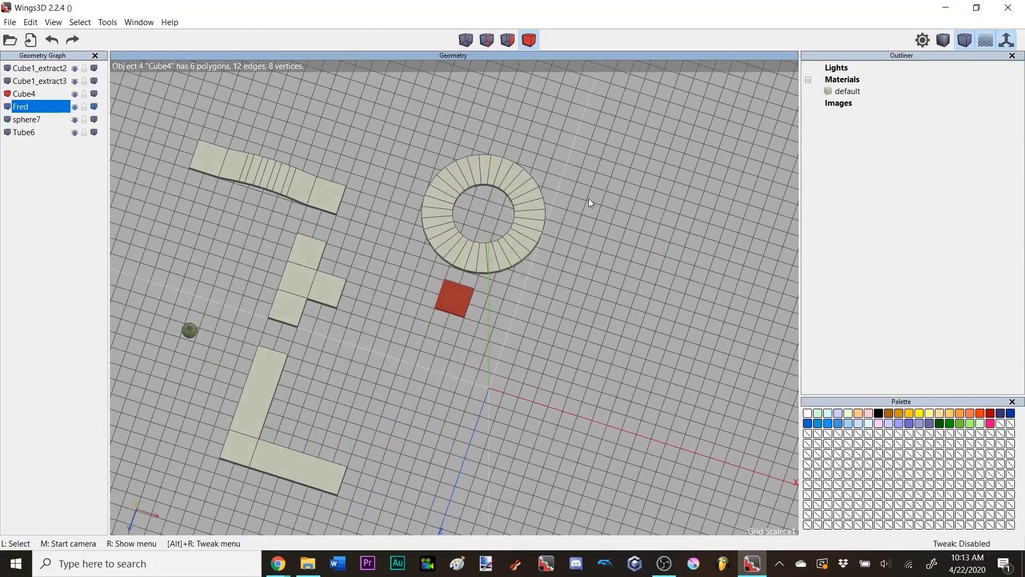
pyautogui.rightClick(564, 135)
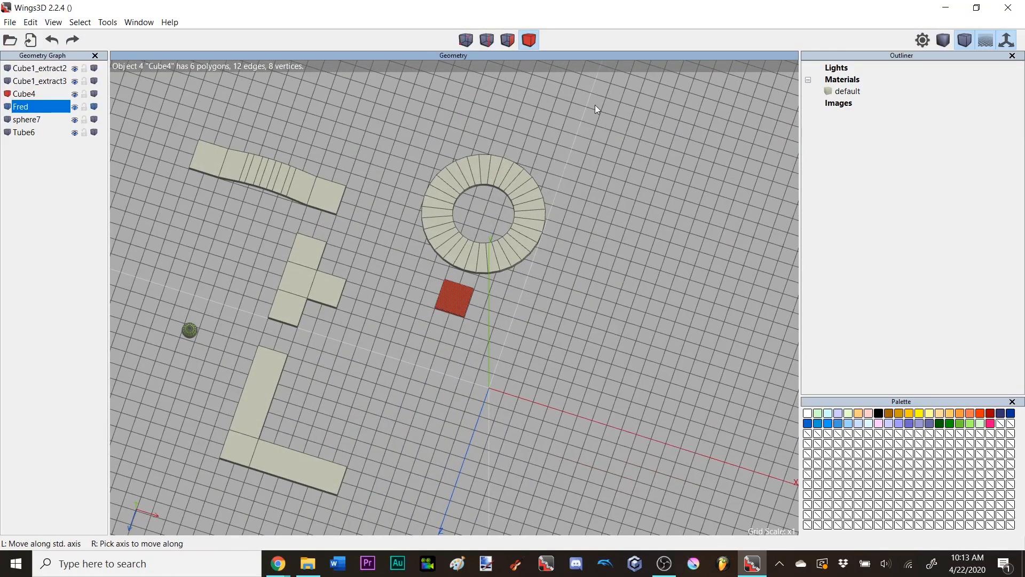
pyautogui.rightClick(559, 113)
pyautogui.click(561, 113)
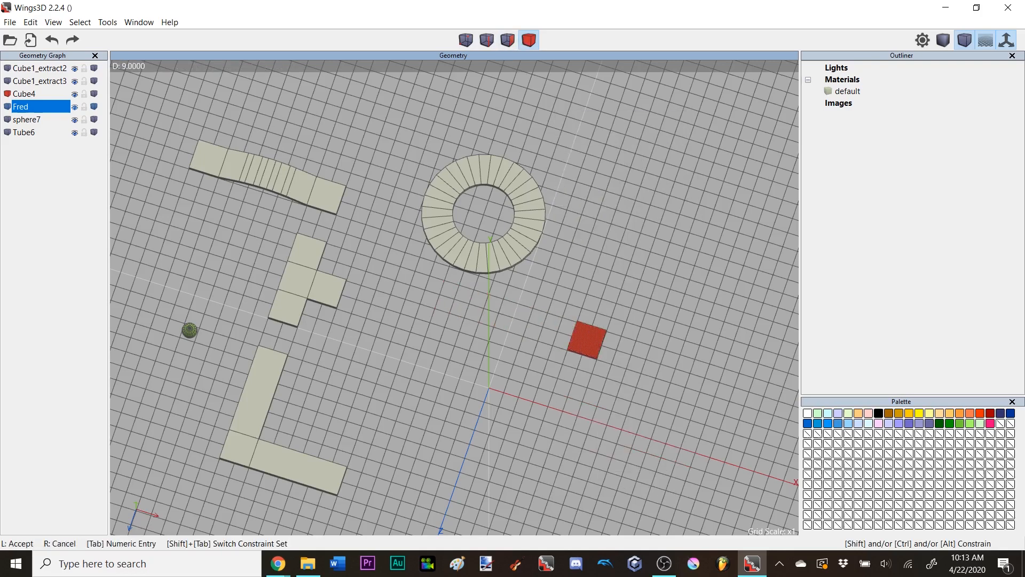
pyautogui.click(577, 131)
pyautogui.press('space')
# - Move the square slab along the Z axis until its edge meets the red X axis line, and deselect it
pyautogui.click(525, 40)
pyautogui.click(585, 339)
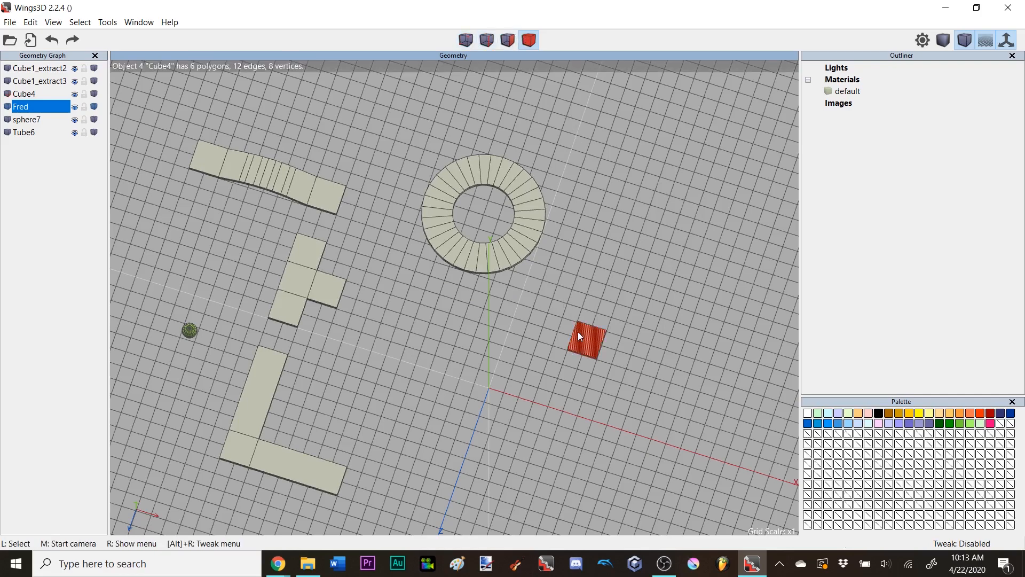
pyautogui.rightClick(544, 158)
pyautogui.click(550, 170)
pyautogui.click(559, 199)
pyautogui.click(555, 214)
pyautogui.press('space')
# - Try lengthening the square slab by moving its side face at the X axis outward along Z
pyautogui.click(557, 407)
pyautogui.press('a')
pyautogui.scroll(4, 518, 380)
pyautogui.middleClick(518, 380)
pyautogui.click(475, 302)
pyautogui.press('f')
pyautogui.scroll(-3, 529, 145)
pyautogui.rightClick(534, 149)
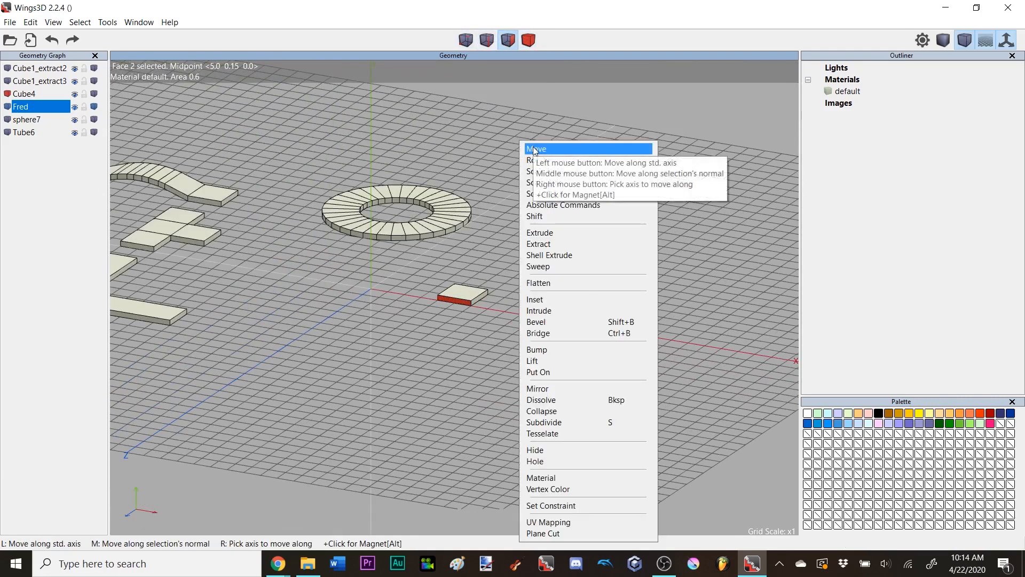
pyautogui.click(536, 150)
pyautogui.click(540, 196)
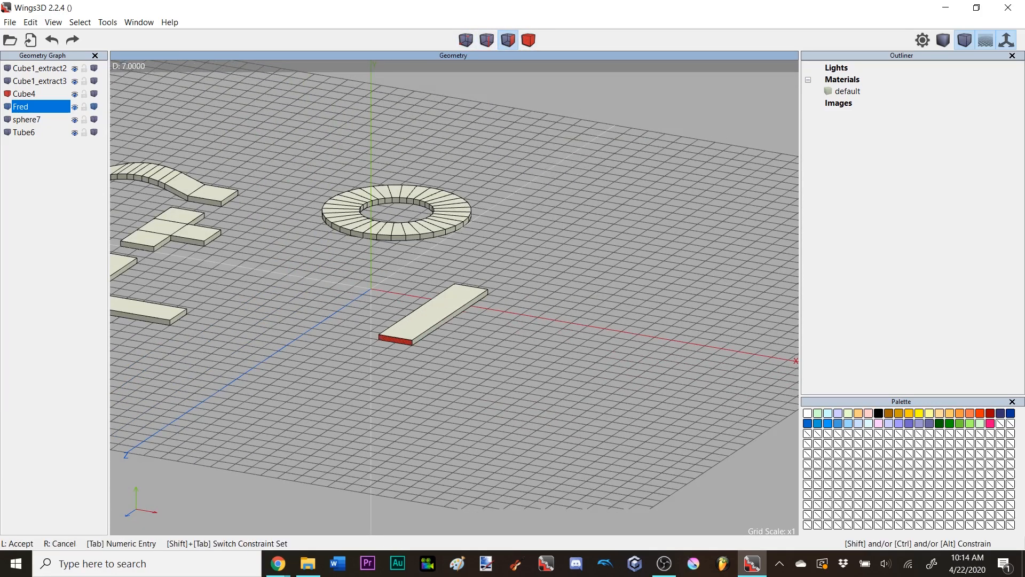
pyautogui.click(534, 154)
# - Try another axis move on the slab's side face, undo the face moves and clear the selection
pyautogui.rightClick(534, 155)
pyautogui.click(536, 156)
pyautogui.click(536, 184)
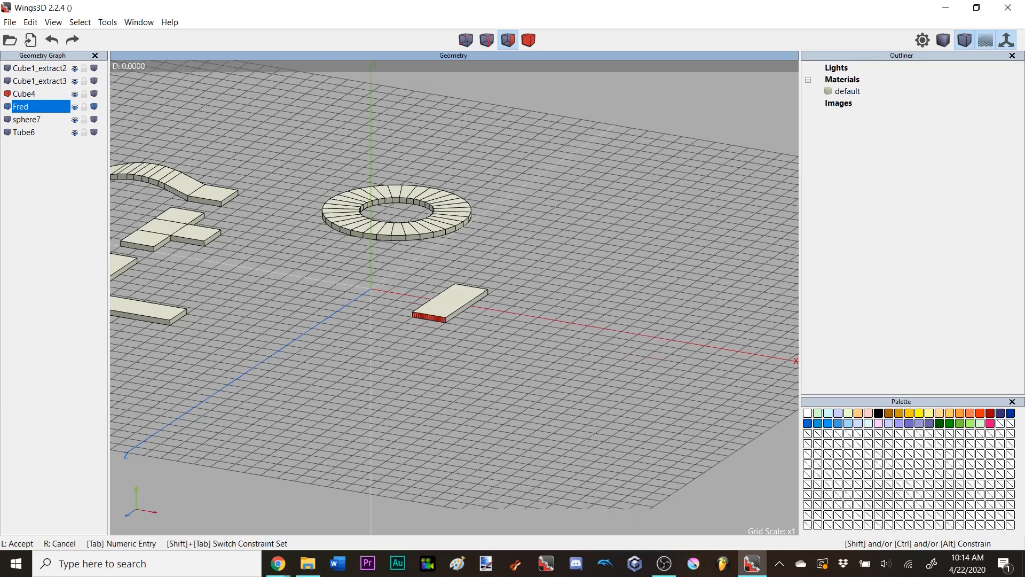
pyautogui.click(540, 178)
pyautogui.hotkey('ctrl', 'z')
pyautogui.press('space')
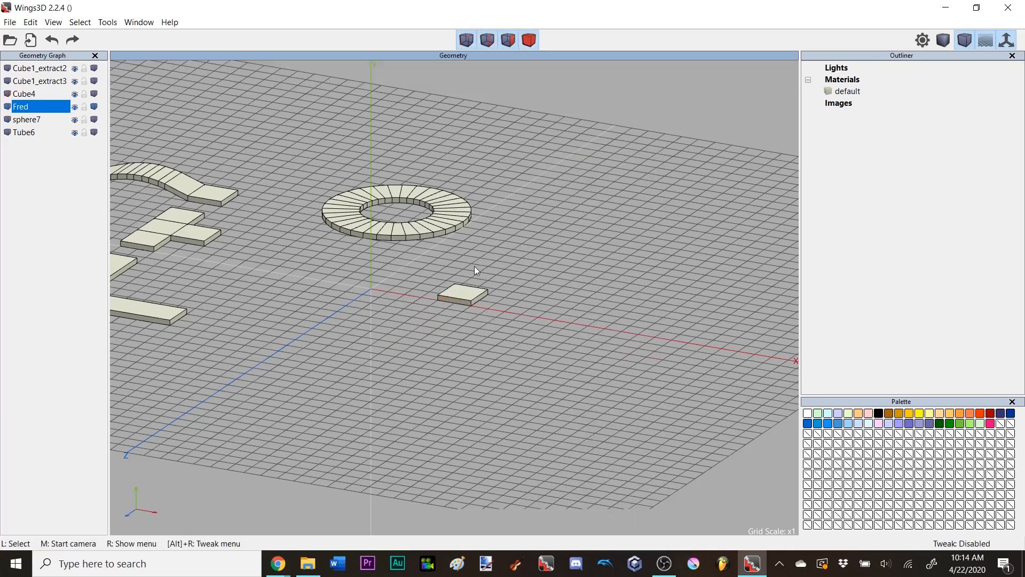
# - Move the square slab across the ground with a planar move restricted to Y, by DX -1 and DY 2
pyautogui.scroll(5, 474, 300)
pyautogui.scroll(-4, 475, 300)
pyautogui.middleClick(474, 300)
pyautogui.click(473, 300)
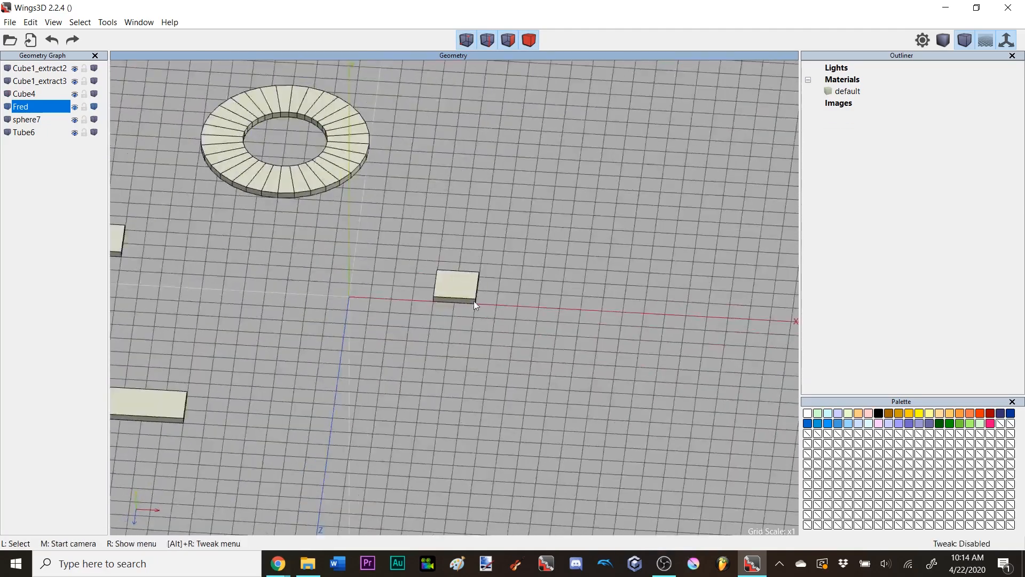
pyautogui.middleClick(488, 311)
pyautogui.scroll(-5, 488, 311)
pyautogui.click(488, 311)
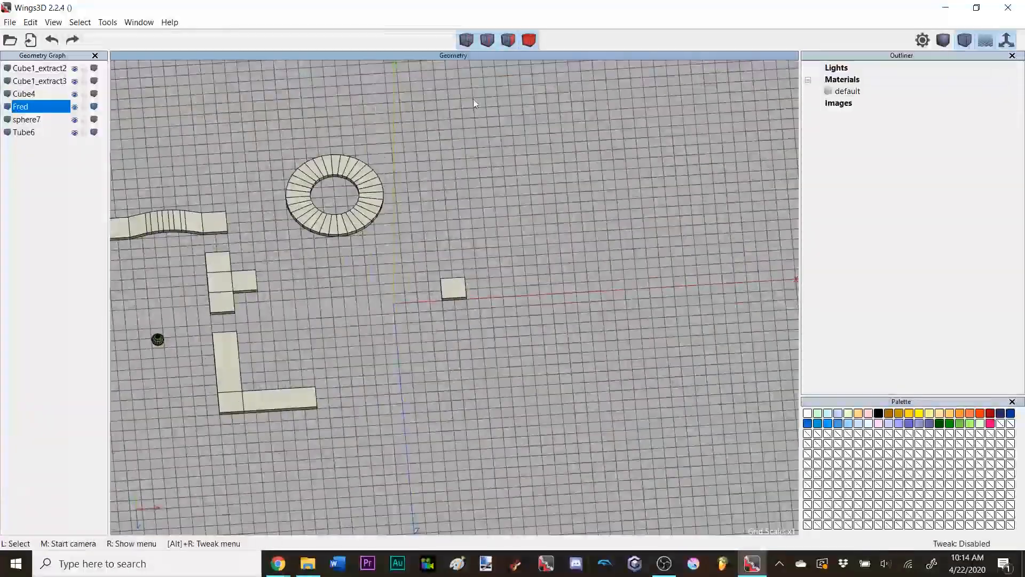
pyautogui.click(529, 40)
pyautogui.click(458, 300)
pyautogui.press('y')
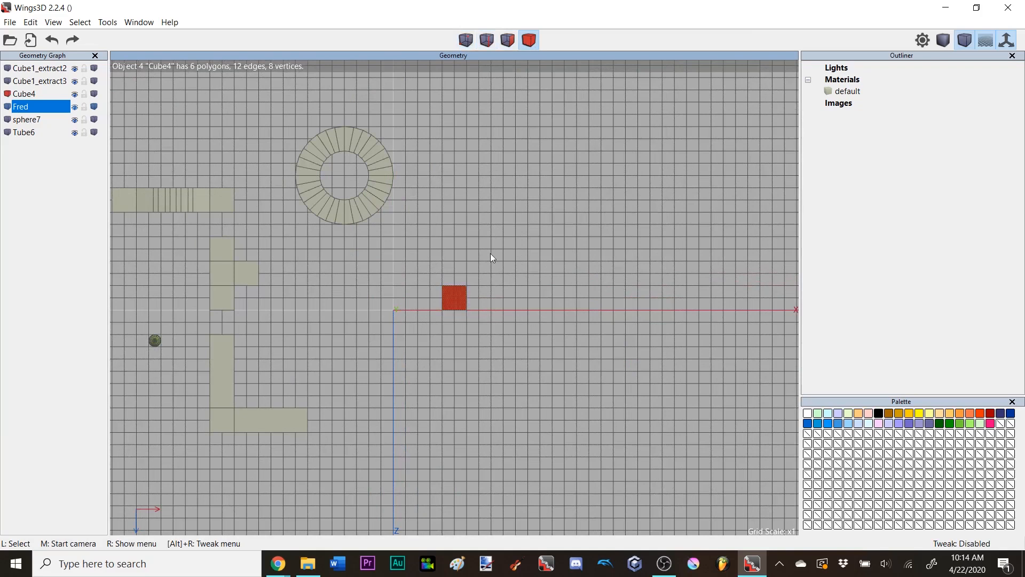
pyautogui.rightClick(488, 163)
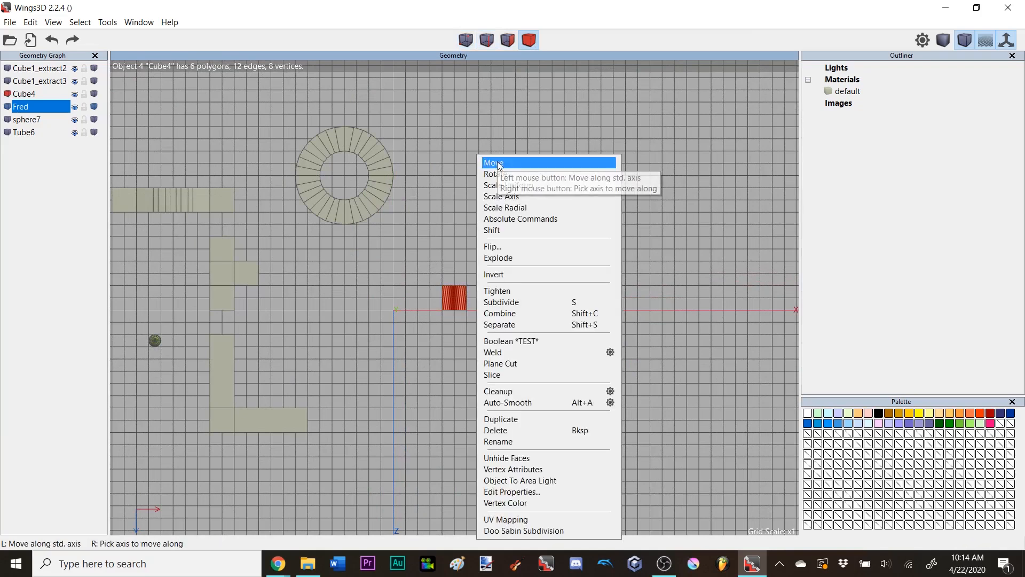
pyautogui.click(527, 164)
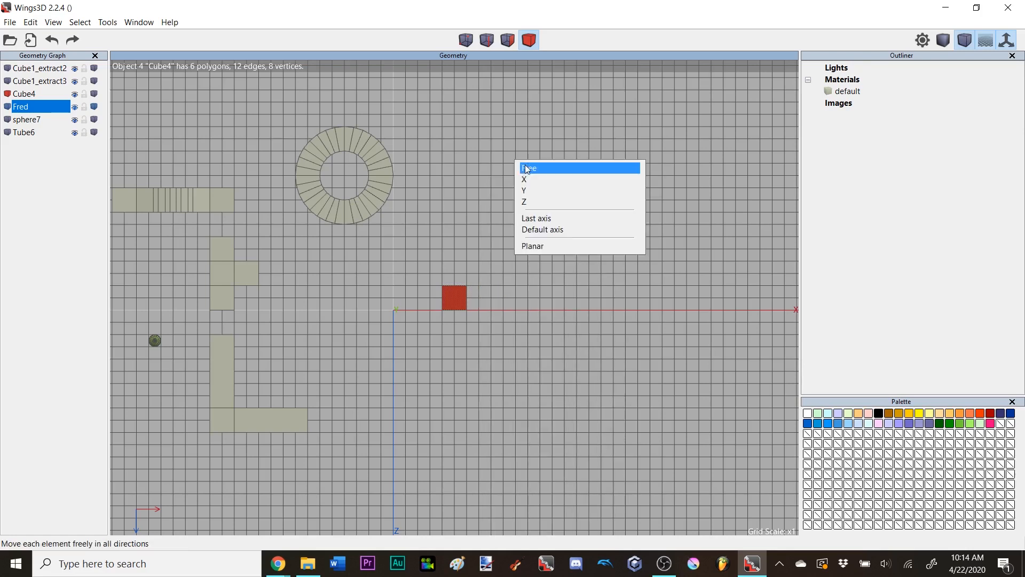
pyautogui.click(549, 246)
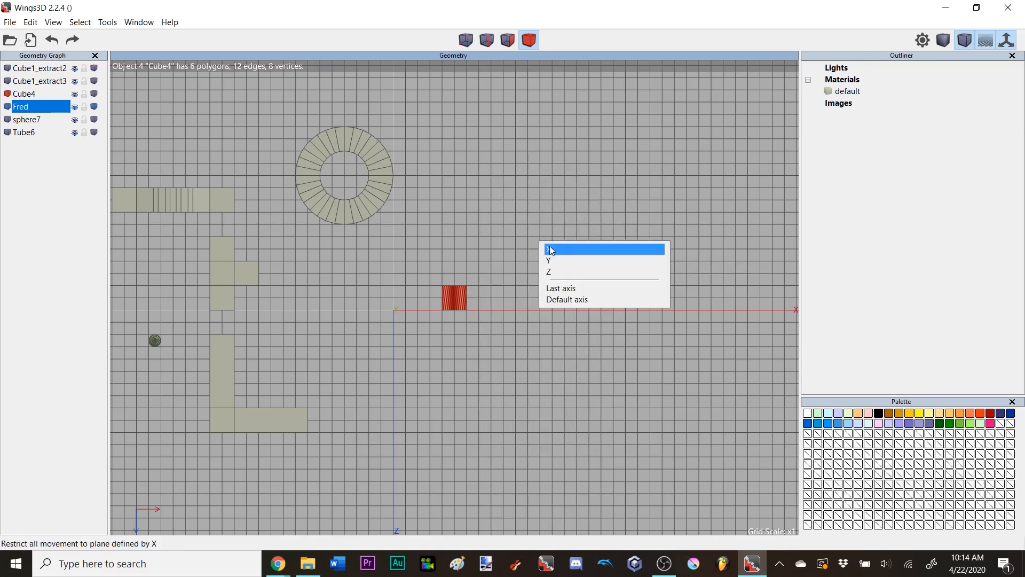
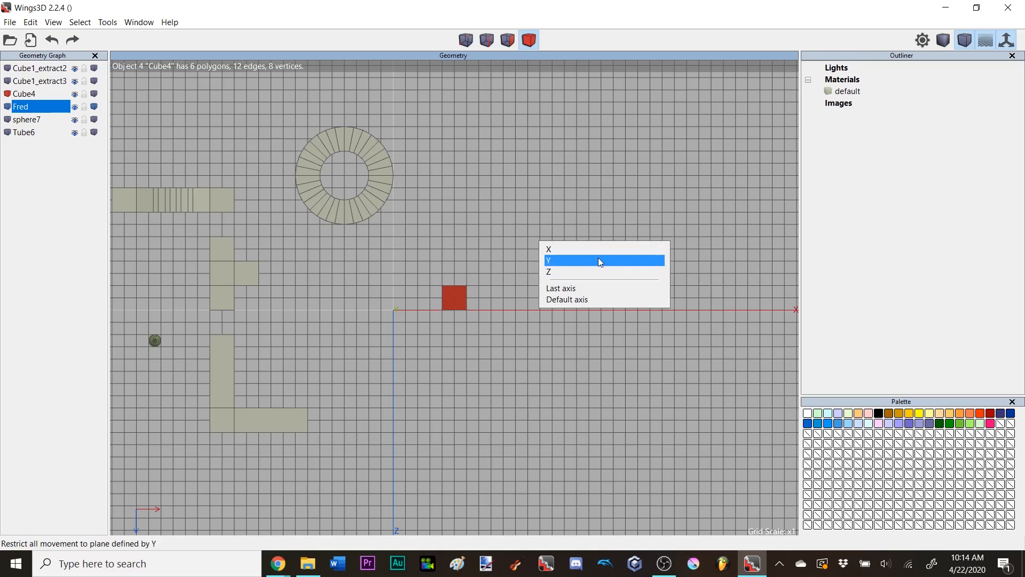
pyautogui.click(598, 258)
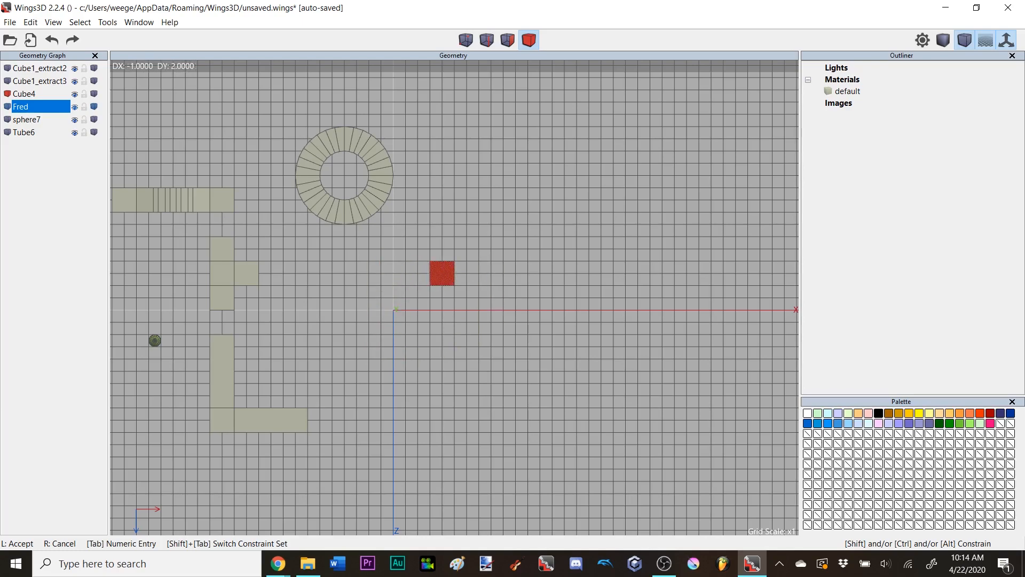
pyautogui.click(522, 230)
# - Try a planar move of the square slab restricted to the plane defined by X
pyautogui.middleClick(521, 230)
pyautogui.click(524, 184)
pyautogui.rightClick(524, 184)
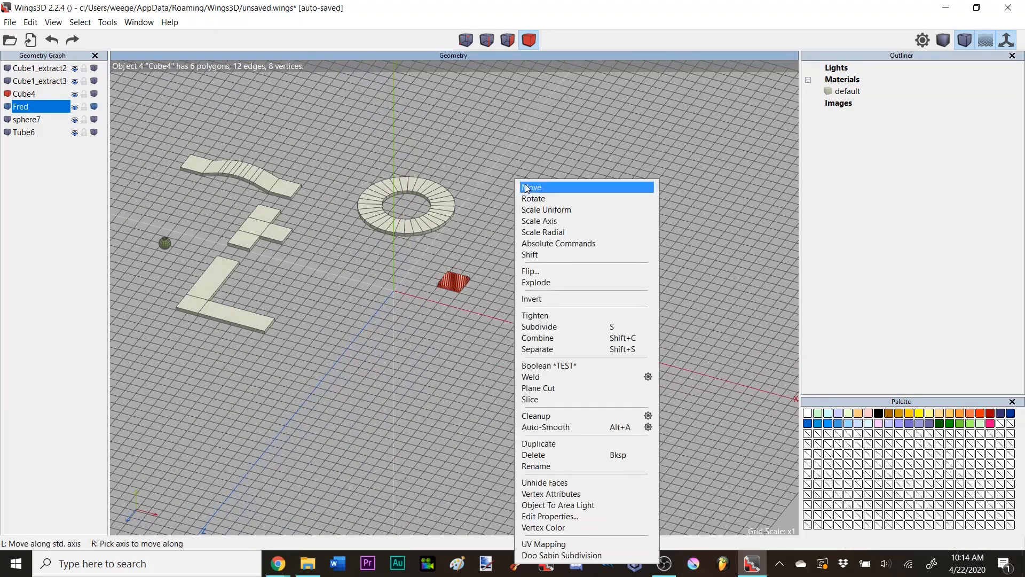
pyautogui.click(547, 188)
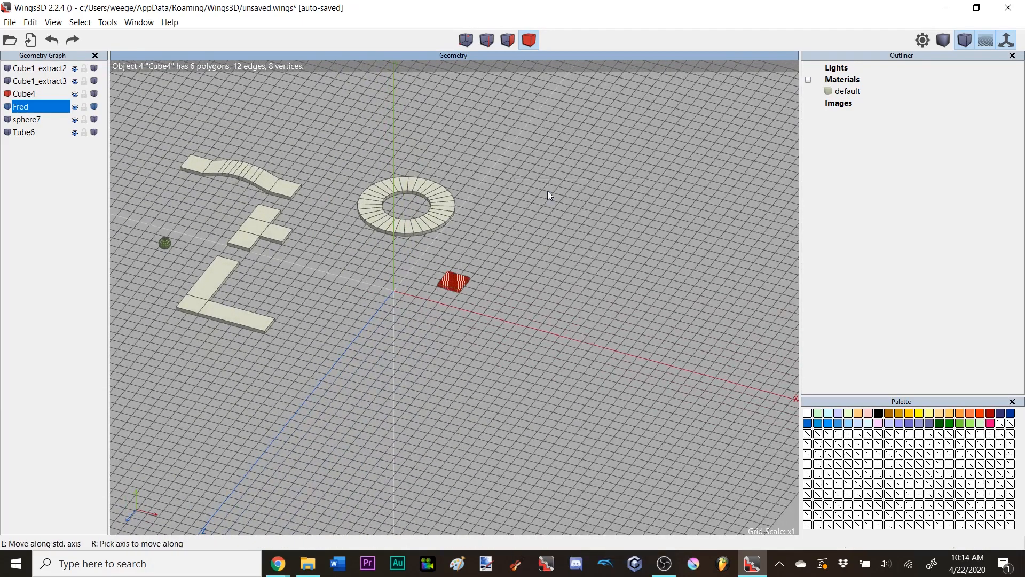
pyautogui.click(559, 273)
pyautogui.click(565, 277)
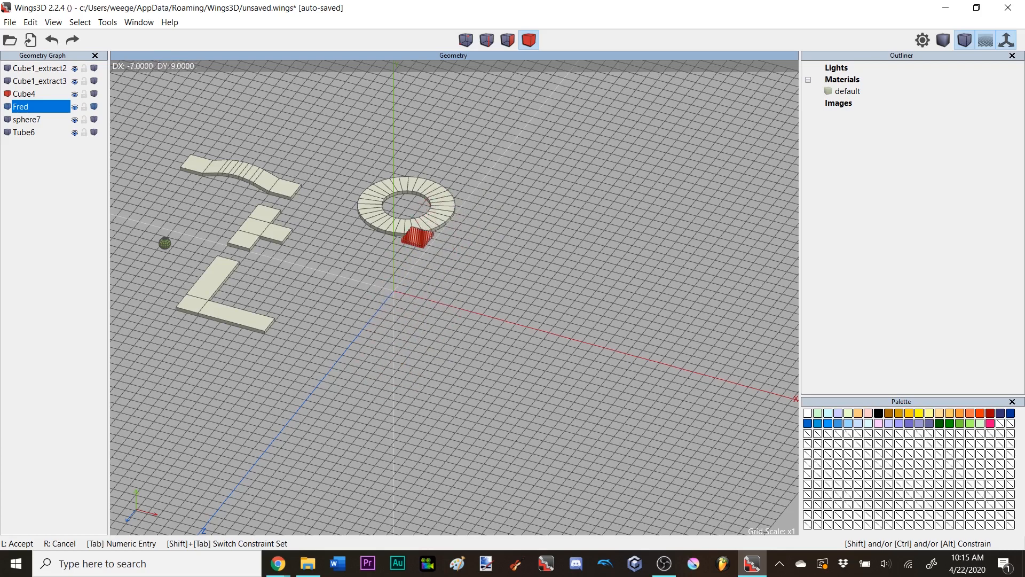
pyautogui.click(565, 277)
# - Center the square slab's edge on the origin with a planar move restricted to Y, by DX -4 and DY -2
pyautogui.middleClick(454, 233)
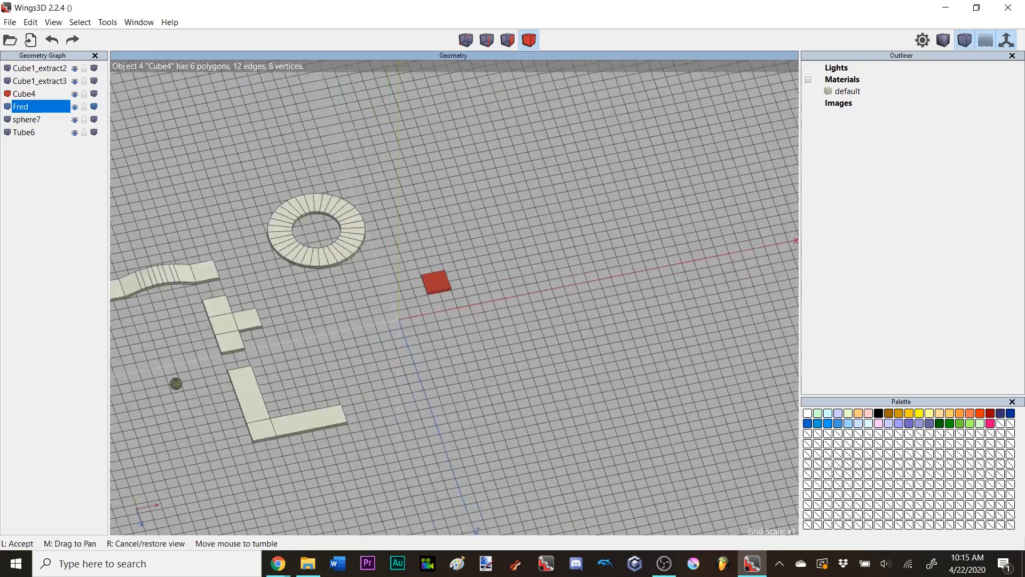
pyautogui.click(447, 266)
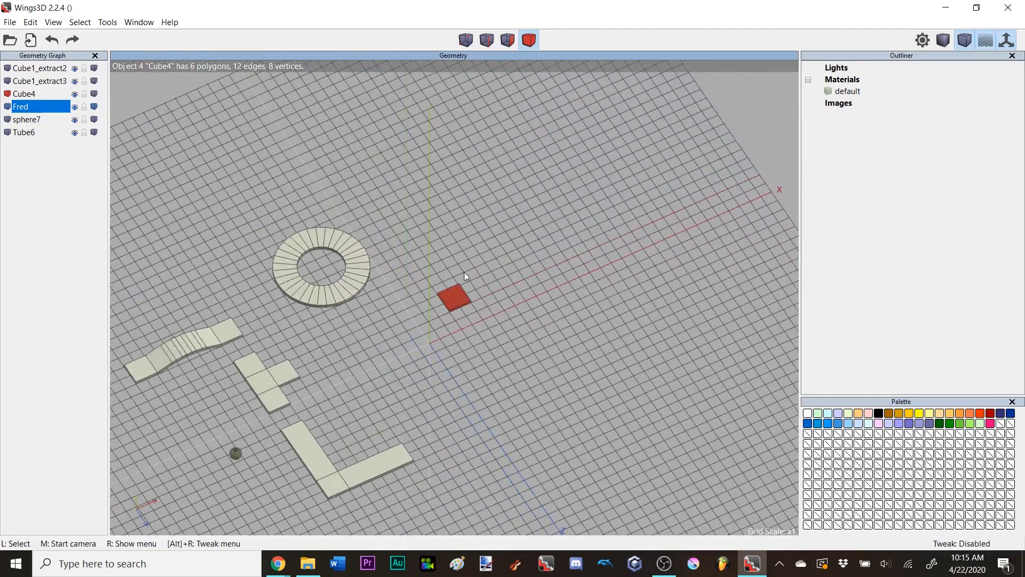
pyautogui.rightClick(488, 178)
pyautogui.click(495, 181)
pyautogui.click(524, 261)
pyautogui.click(529, 276)
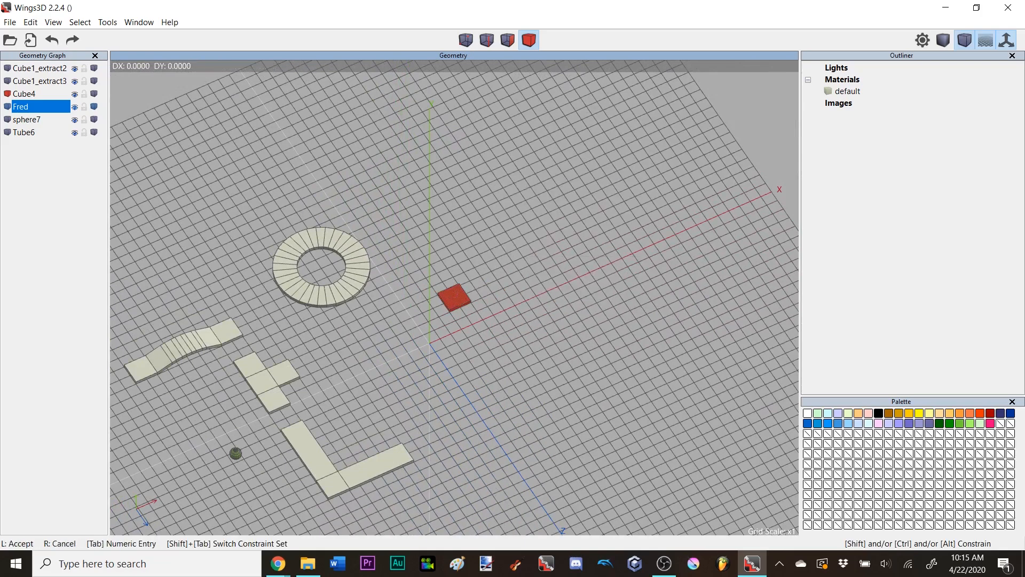
pyautogui.press('y')
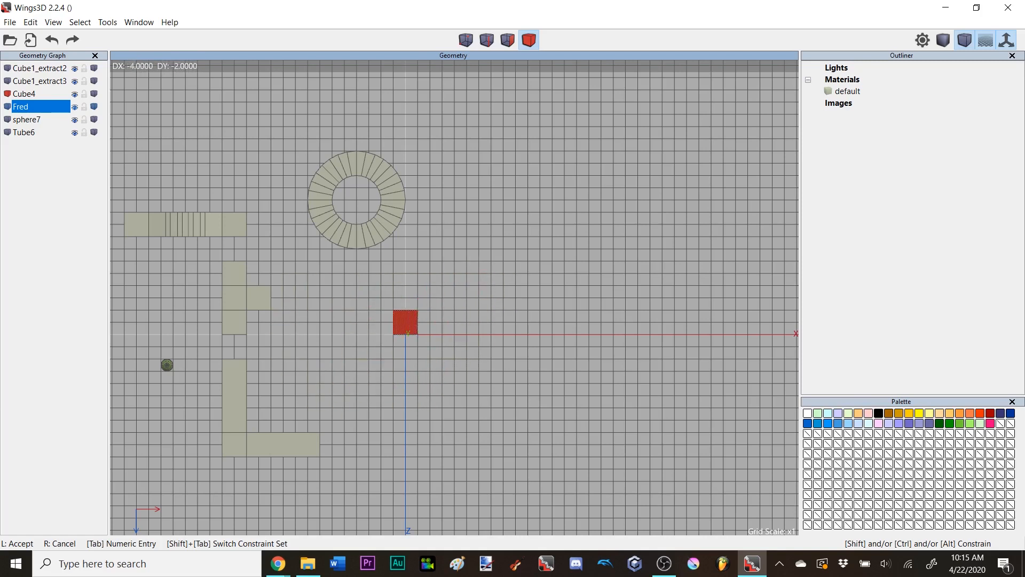
pyautogui.click(496, 270)
pyautogui.middleClick(497, 270)
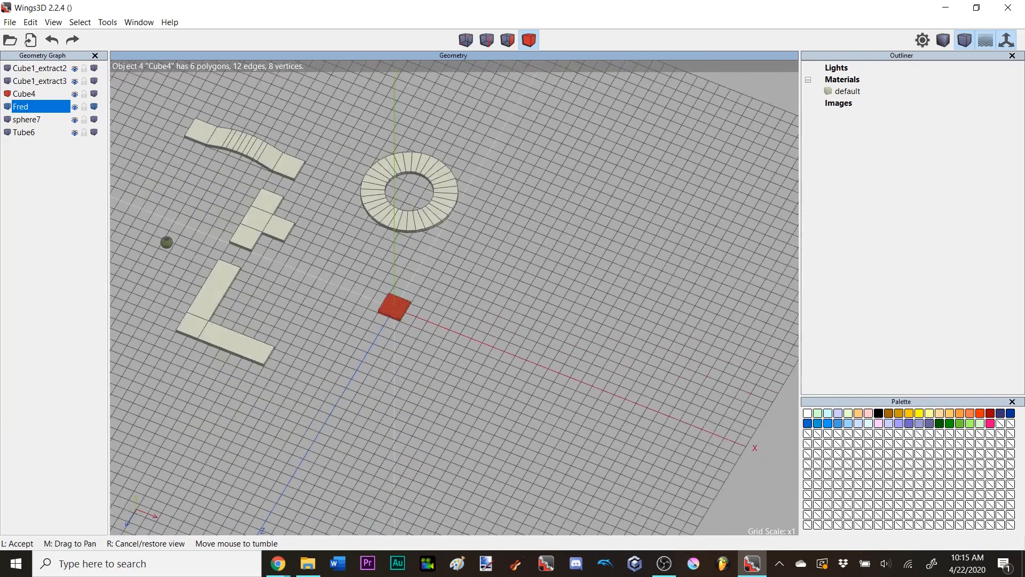
pyautogui.click(502, 170)
pyautogui.click(536, 248)
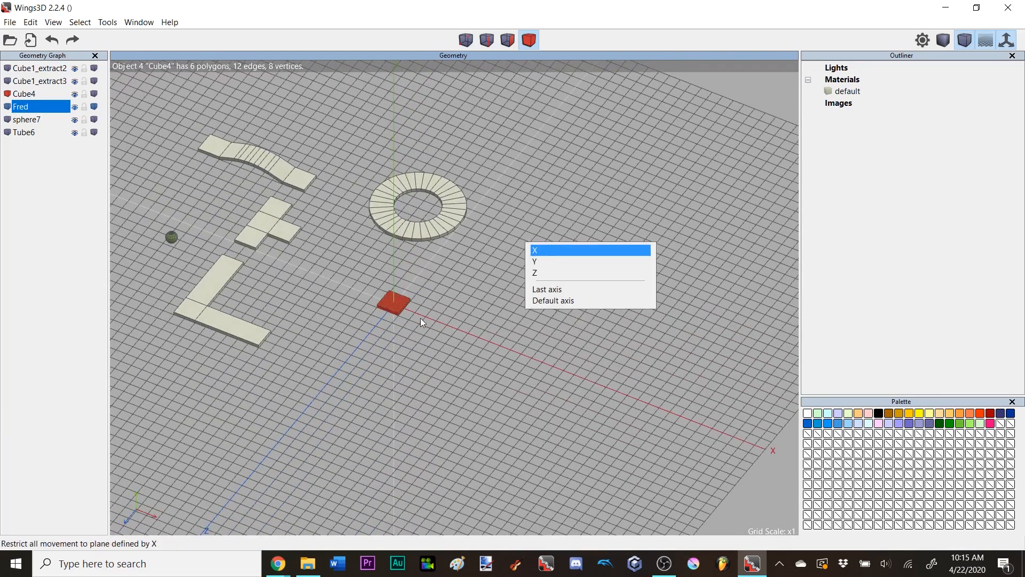
pyautogui.click(560, 268)
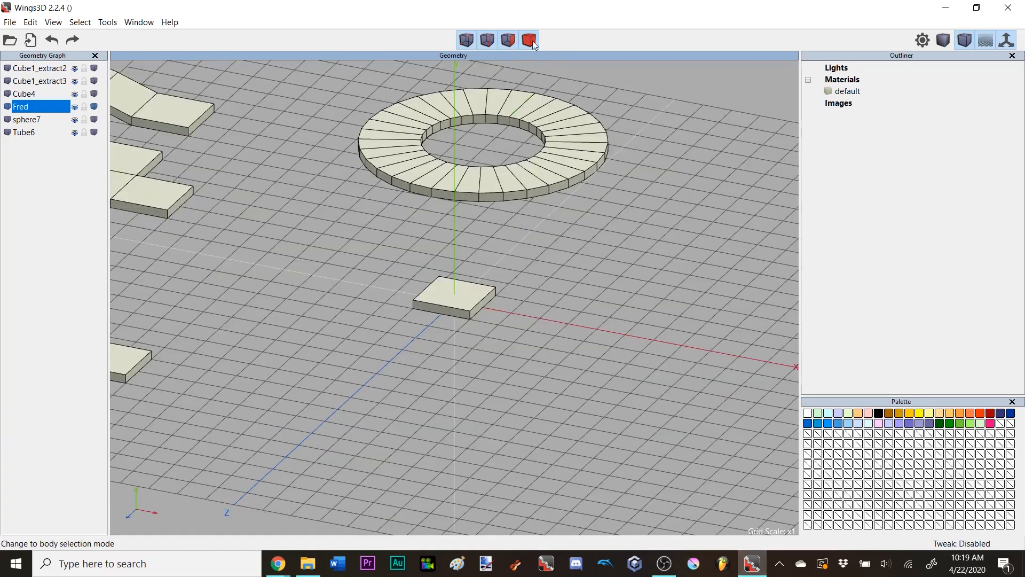
# - Try moving the whole square slab 1 unit along the X axis, viewed from above
pyautogui.click(528, 40)
pyautogui.click(485, 294)
pyautogui.press('y')
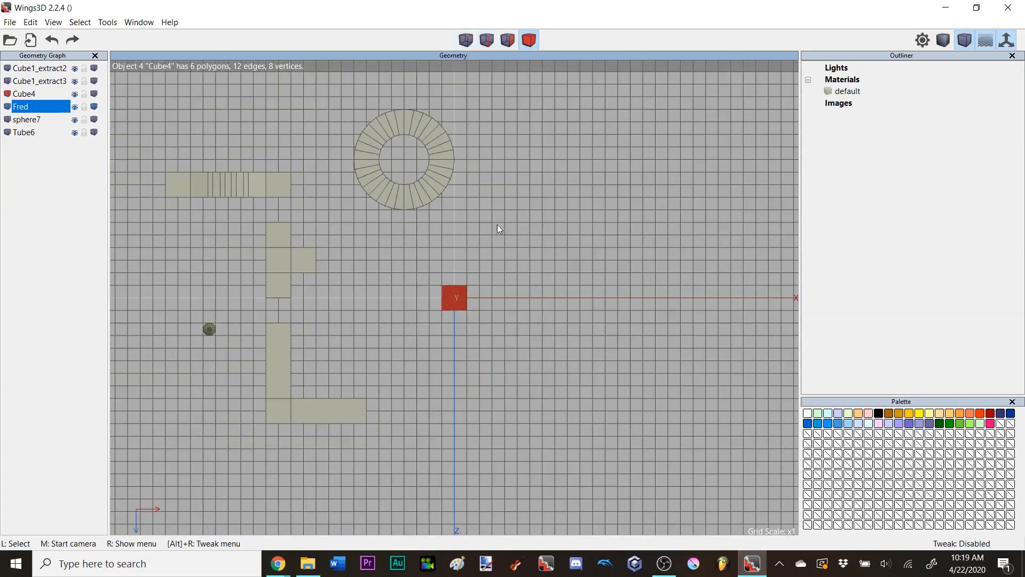
pyautogui.rightClick(501, 172)
pyautogui.click(505, 175)
pyautogui.click(508, 190)
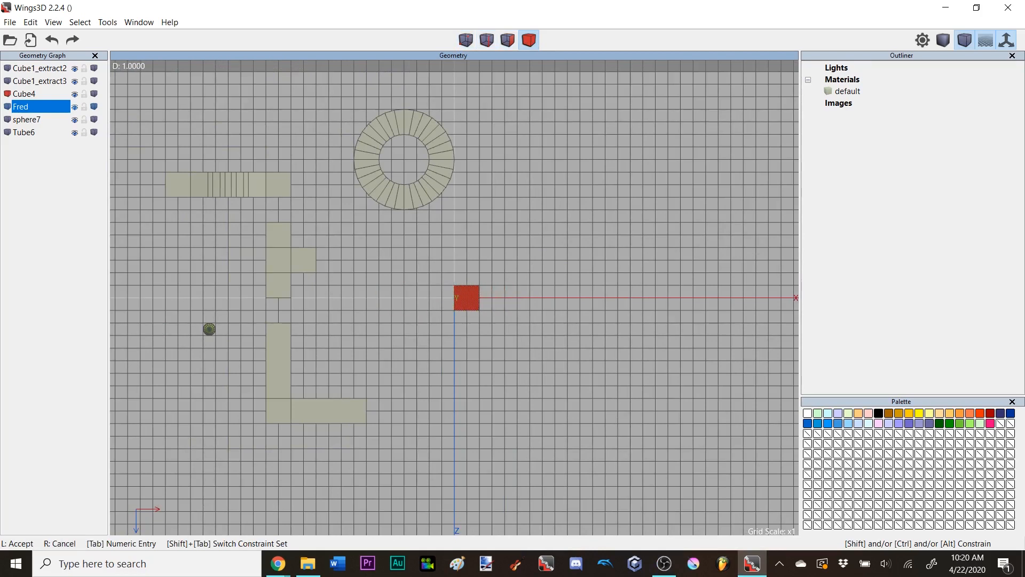
pyautogui.click(482, 180)
# - Try moving only the slab's +Z side face along the X axis by -2
pyautogui.scroll(5, 550, 201)
pyautogui.middleClick(550, 200)
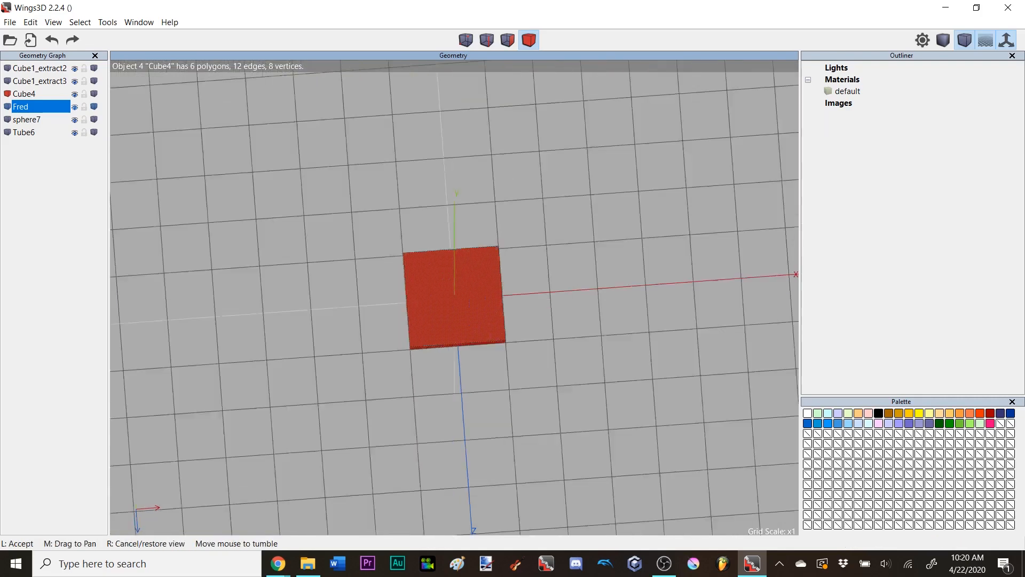
pyautogui.click(523, 302)
pyautogui.press('space')
pyautogui.click(490, 311)
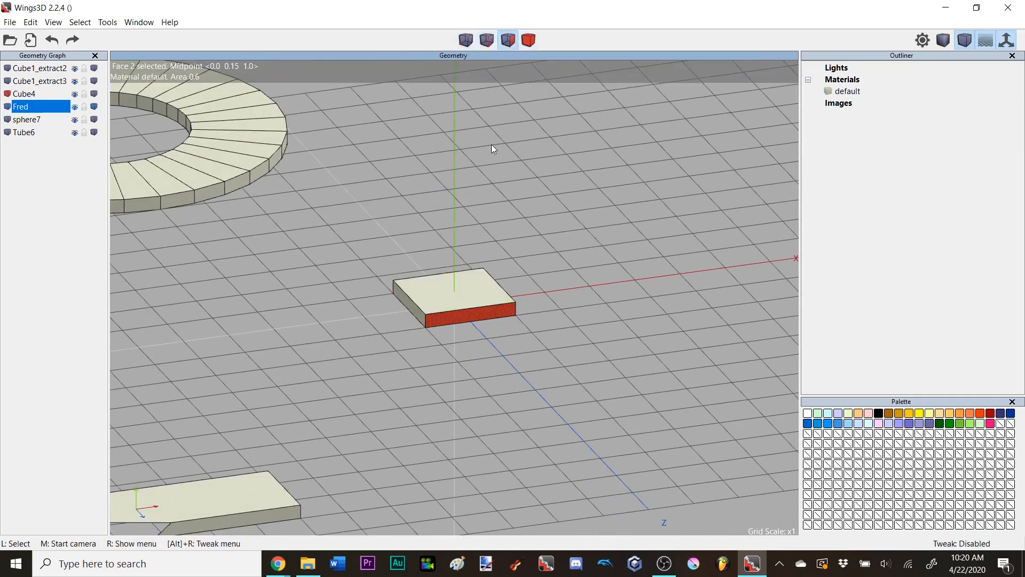
pyautogui.rightClick(492, 109)
pyautogui.click(501, 112)
pyautogui.click(501, 121)
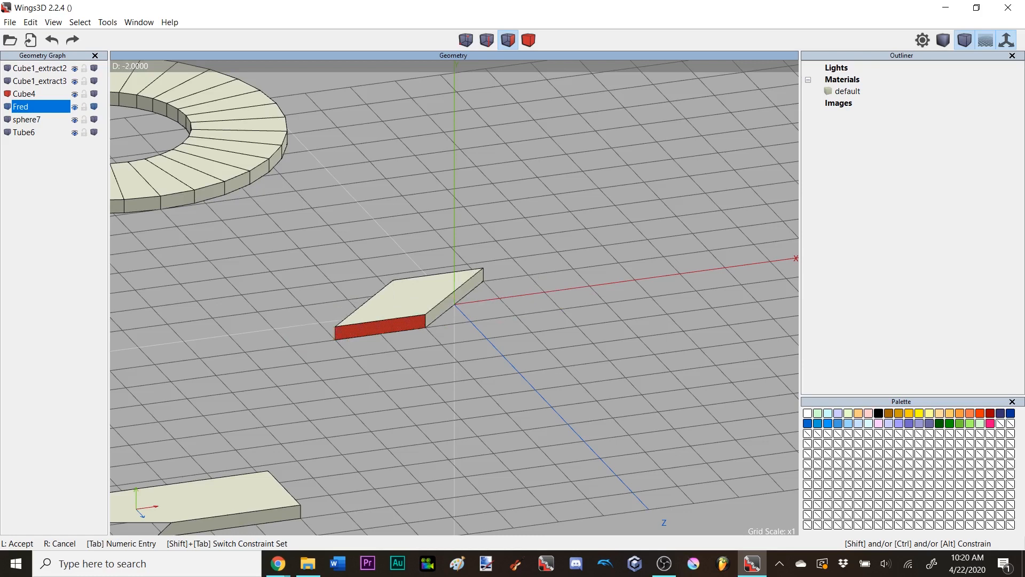
pyautogui.click(478, 119)
# - Try moving the same side face 1 unit along the Z axis and clear the selection
pyautogui.rightClick(478, 119)
pyautogui.click(478, 121)
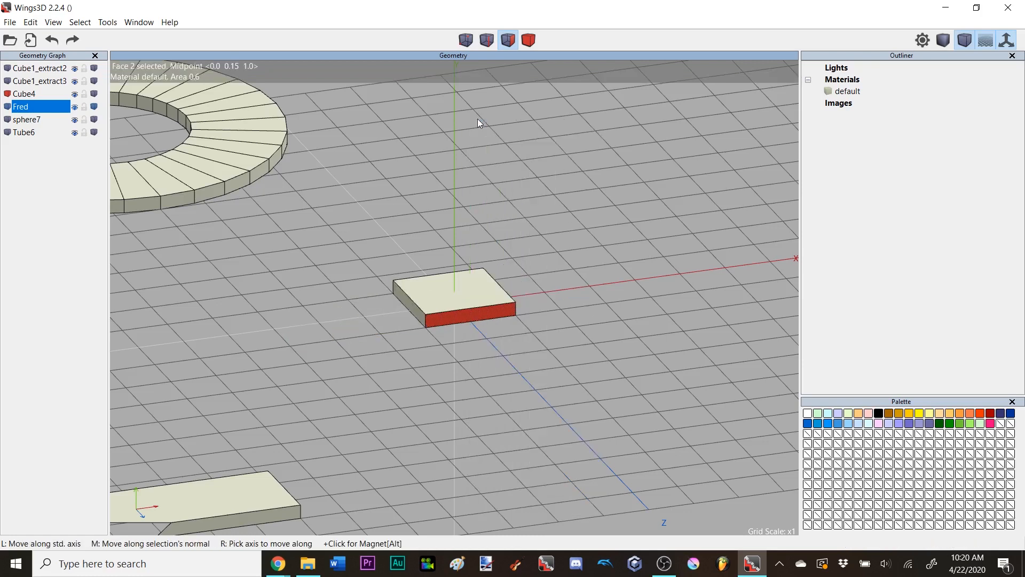
pyautogui.click(485, 167)
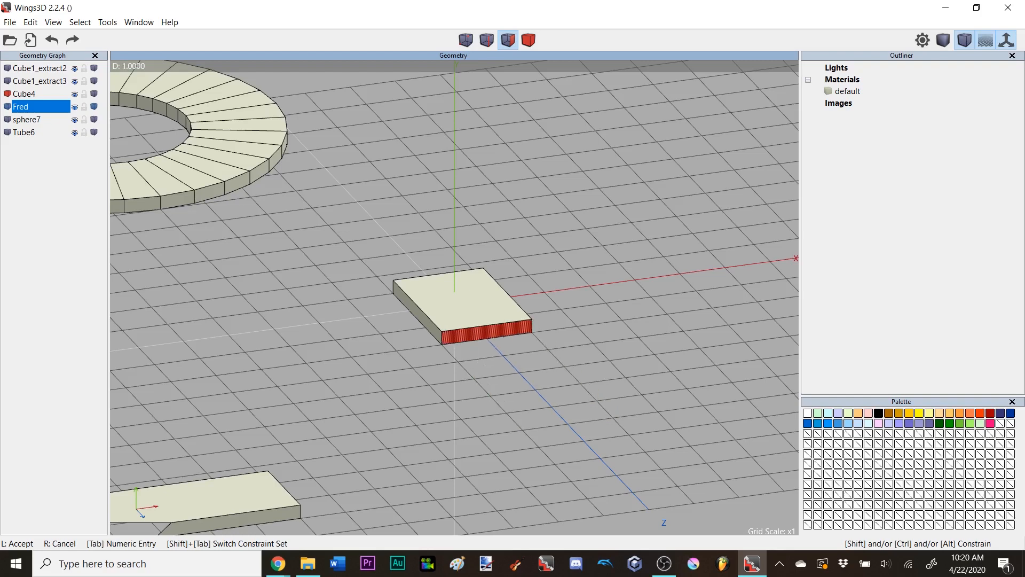
pyautogui.click(485, 168)
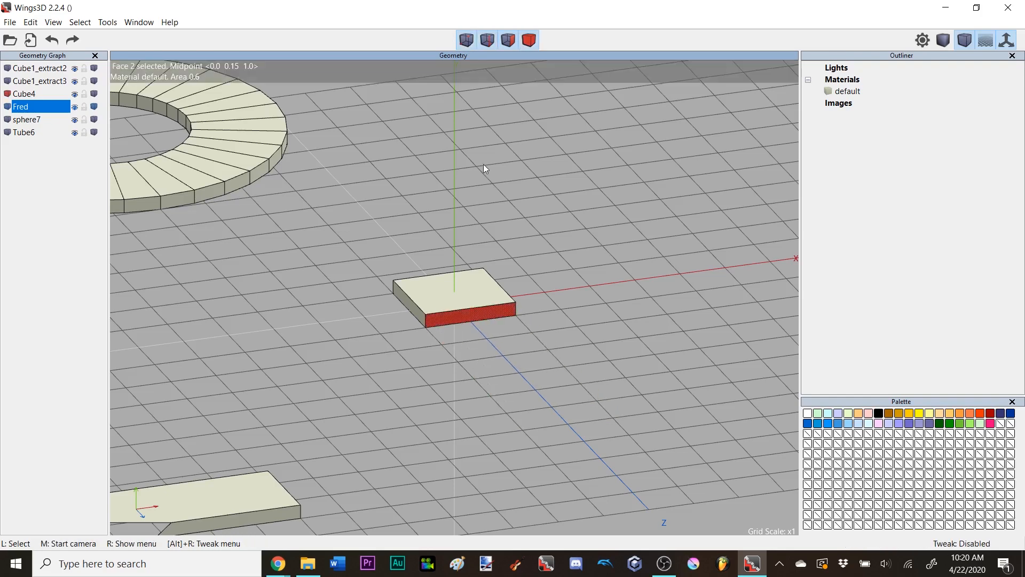
pyautogui.press('space')
# - Select the slab's +Z side face again, move it 1 unit along Z, undo the move and clear the selection
pyautogui.middleClick(513, 191)
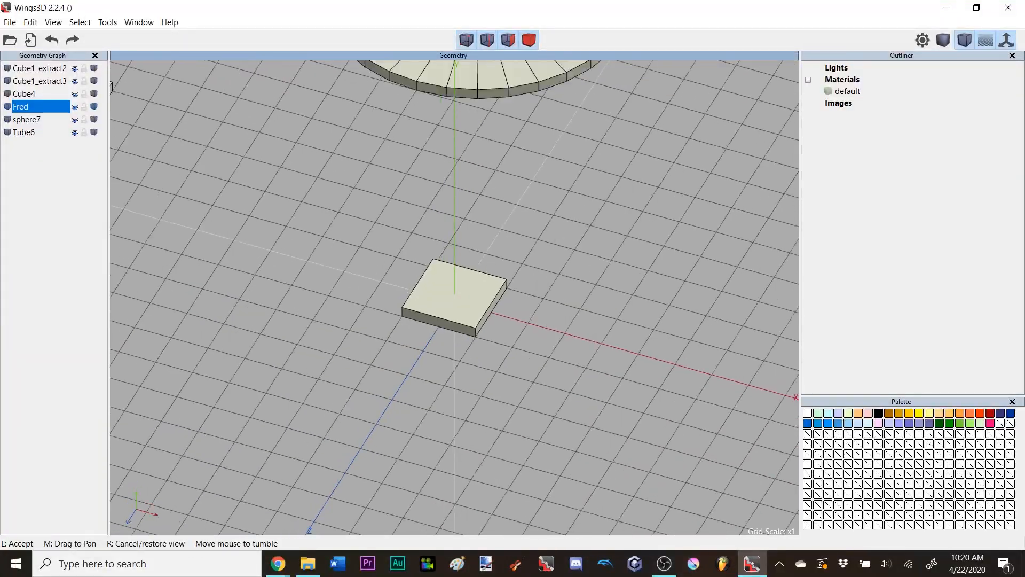
pyautogui.click(509, 239)
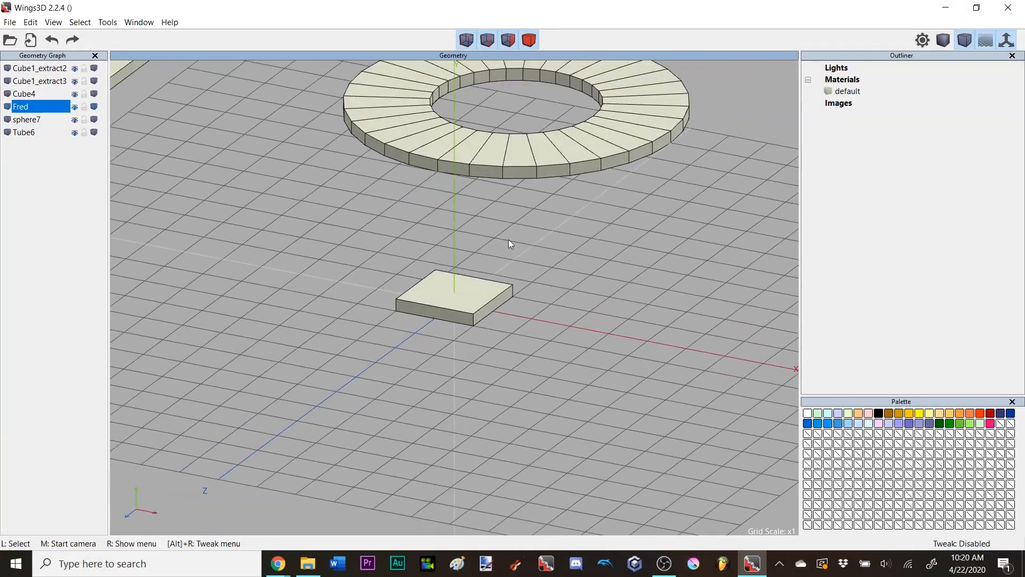
pyautogui.scroll(-2, 503, 270)
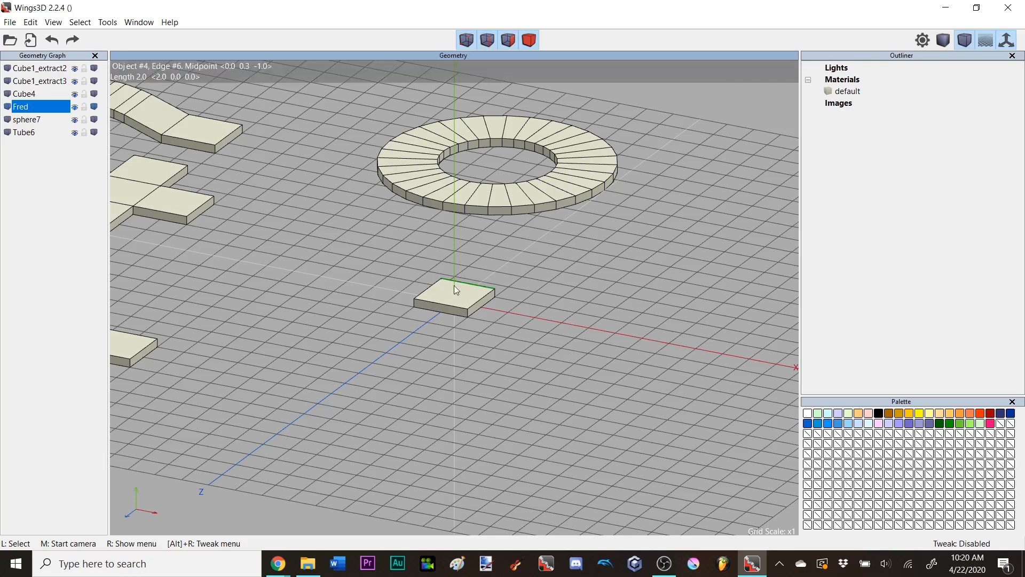
pyautogui.click(442, 306)
pyautogui.rightClick(614, 124)
pyautogui.click(618, 124)
pyautogui.click(621, 124)
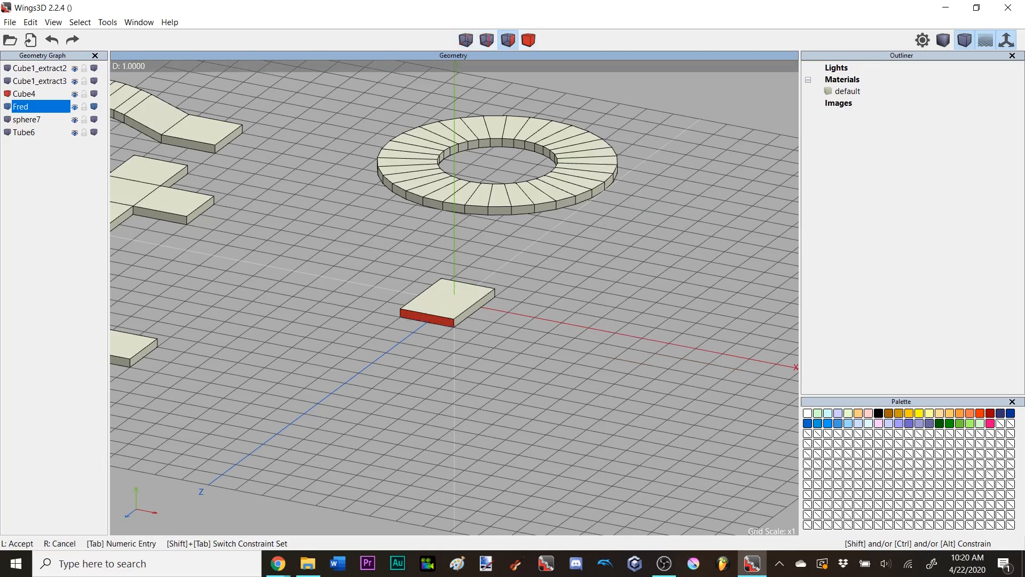
pyautogui.click(622, 126)
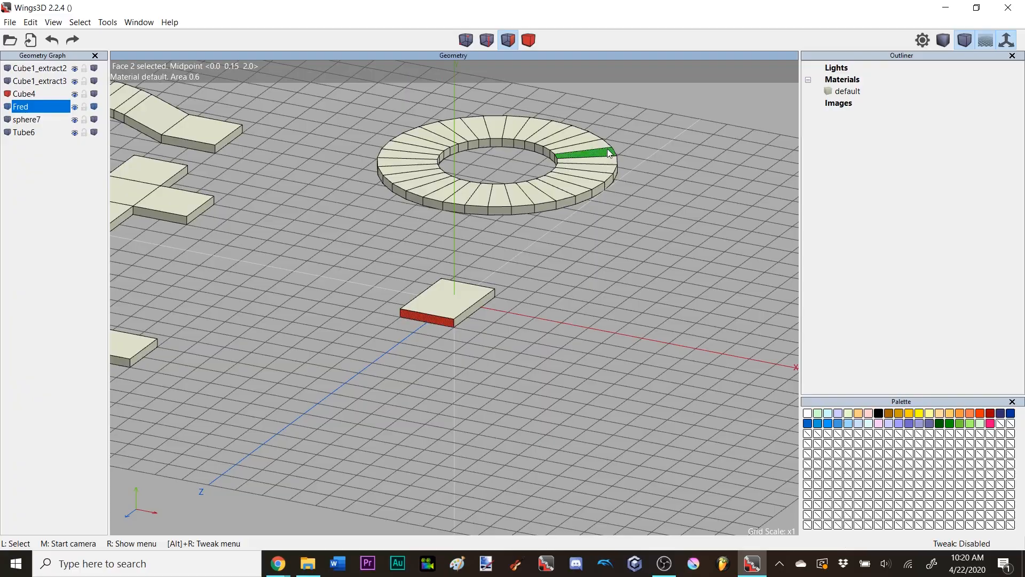
pyautogui.scroll(3, 527, 243)
pyautogui.middleClick(526, 242)
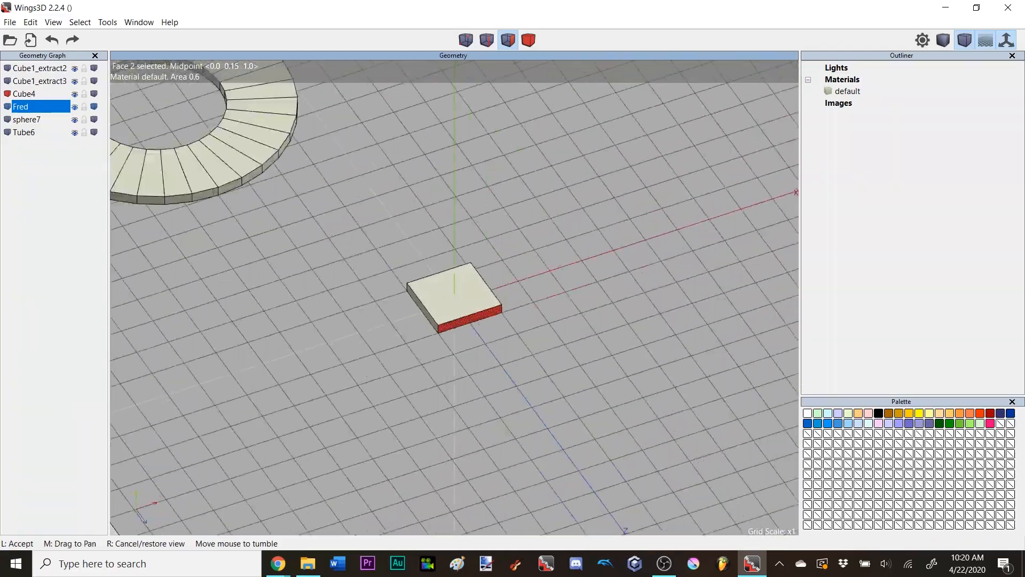
pyautogui.click(523, 240)
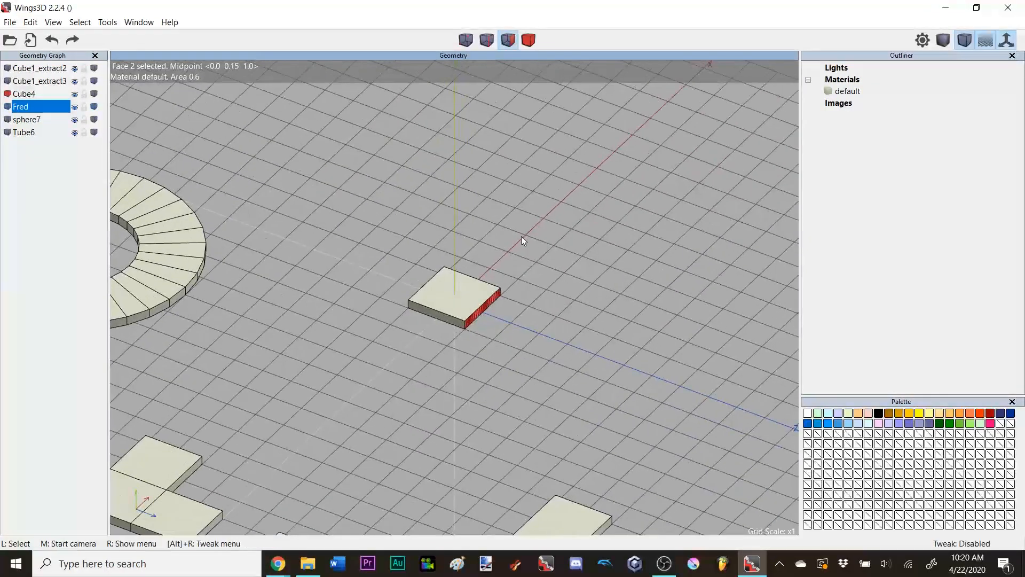
pyautogui.click(523, 241)
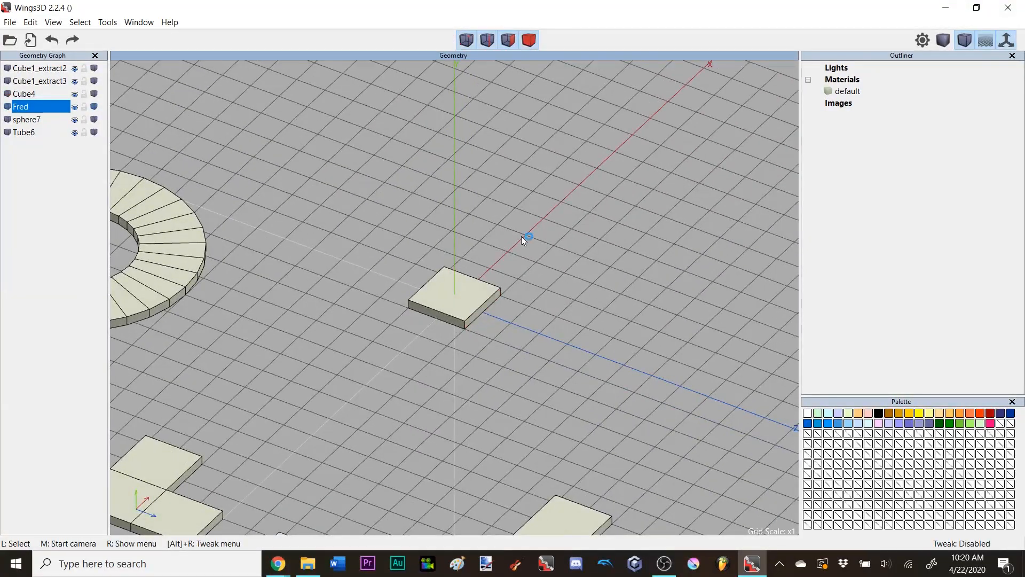
# - Check the distance constraint assigned to Alt in the Constraints preferences
pyautogui.click(924, 41)
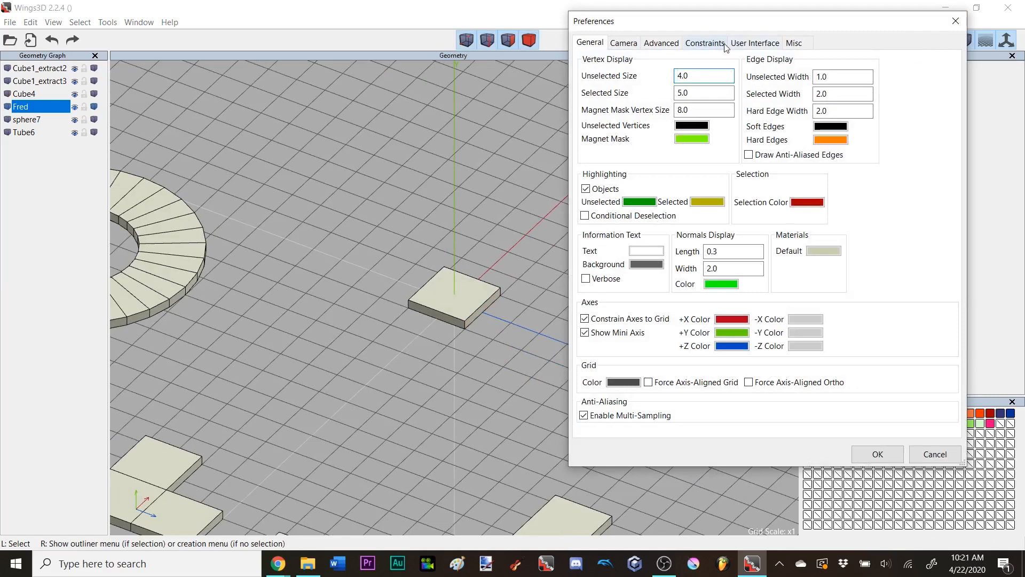
pyautogui.click(725, 43)
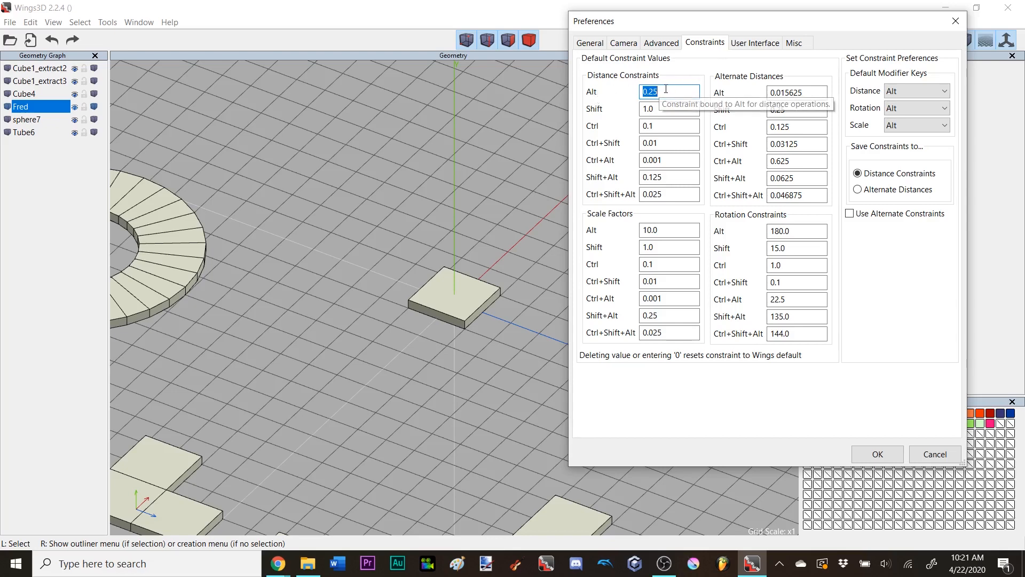
pyautogui.click(878, 454)
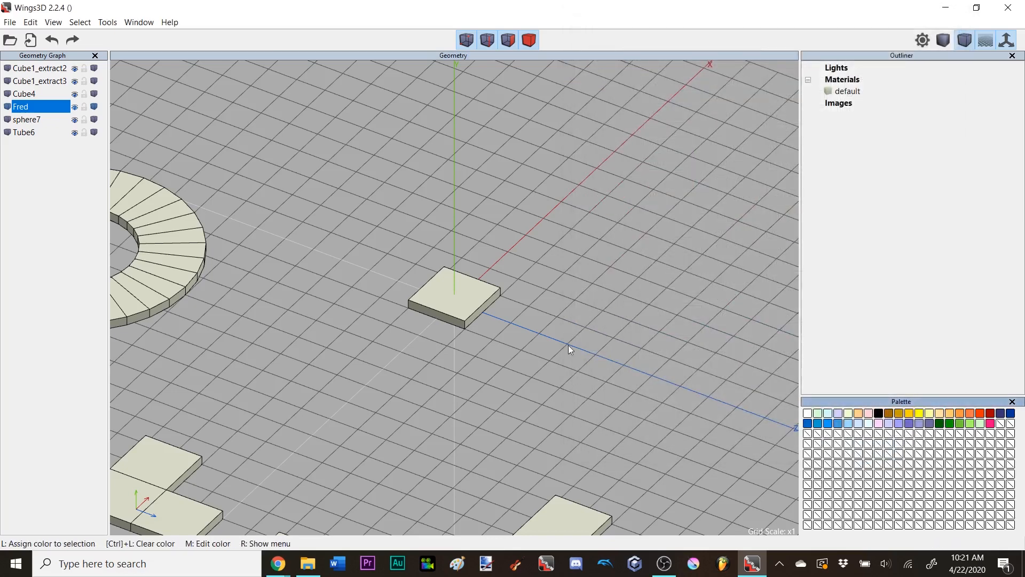
# - Try moving the slab's +Z side face 2 units along Z, undo the move and clear the selection
pyautogui.click(489, 305)
pyautogui.rightClick(550, 155)
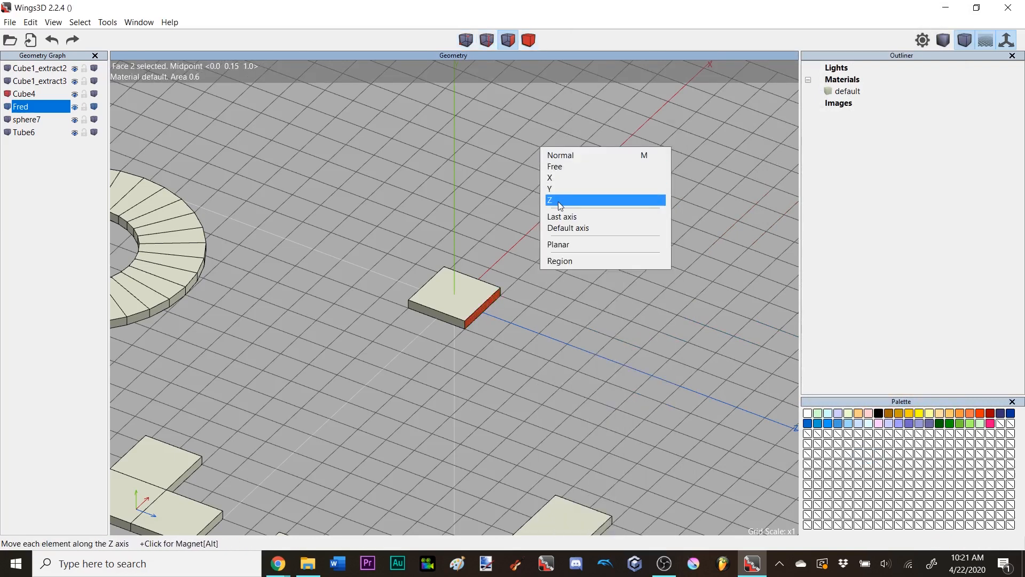
pyautogui.click(555, 200)
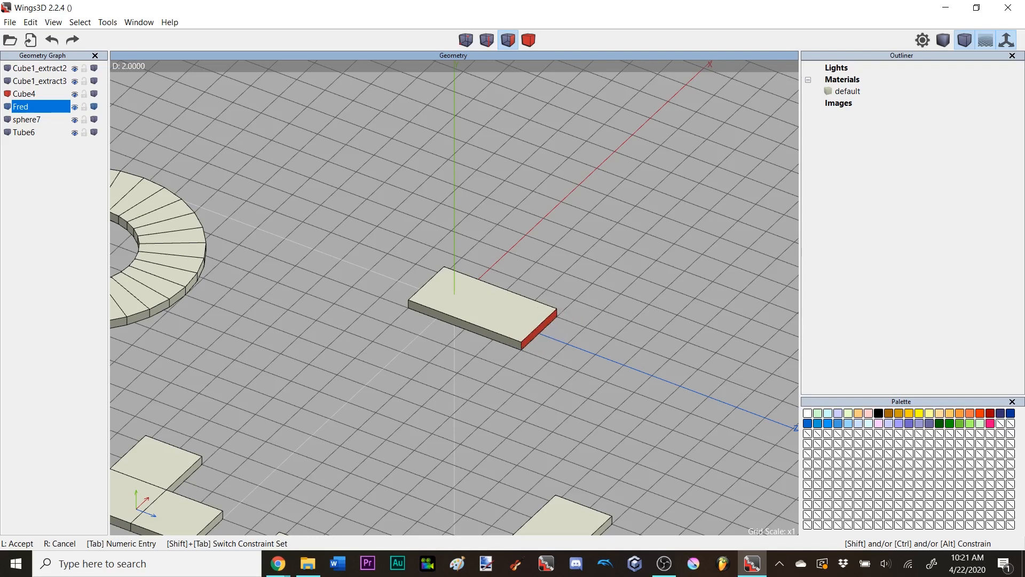
pyautogui.click(558, 201)
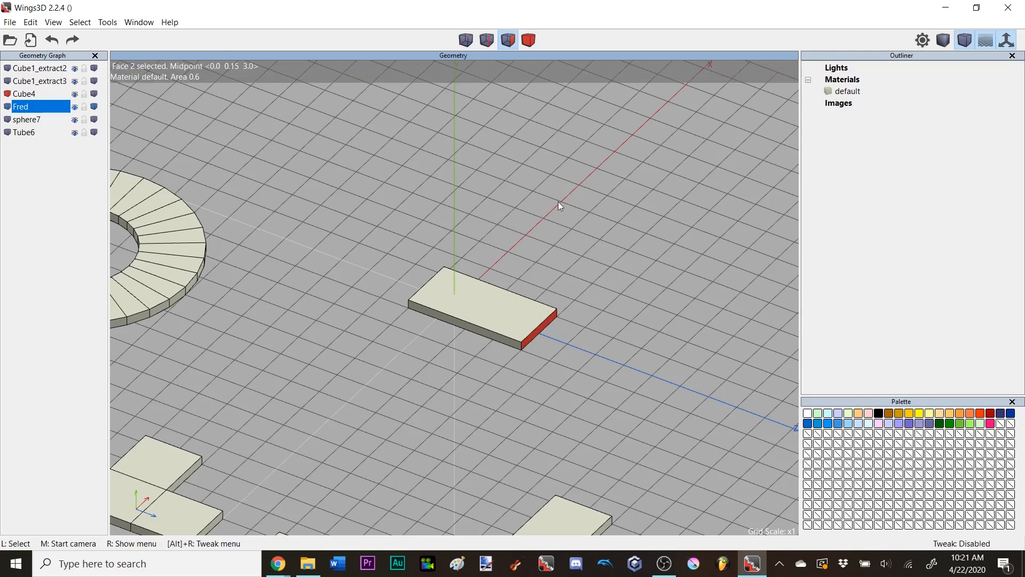
pyautogui.hotkey('ctrl', 'z')
pyautogui.press('space')
# - Select the square slab as a whole body and rotate it about the Y axis
pyautogui.scroll(3, 483, 208)
pyautogui.middleClick(485, 212)
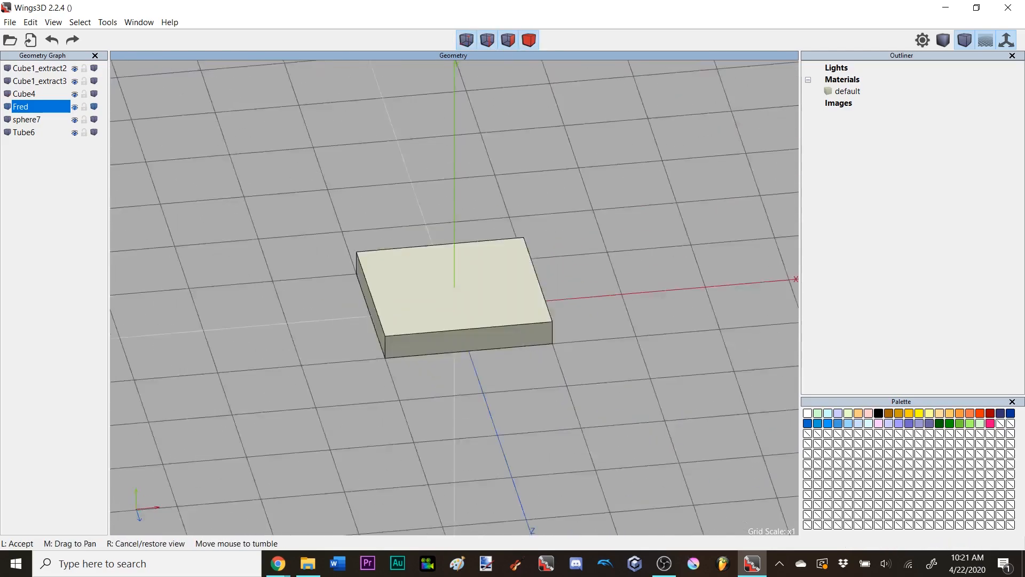
pyautogui.click(489, 189)
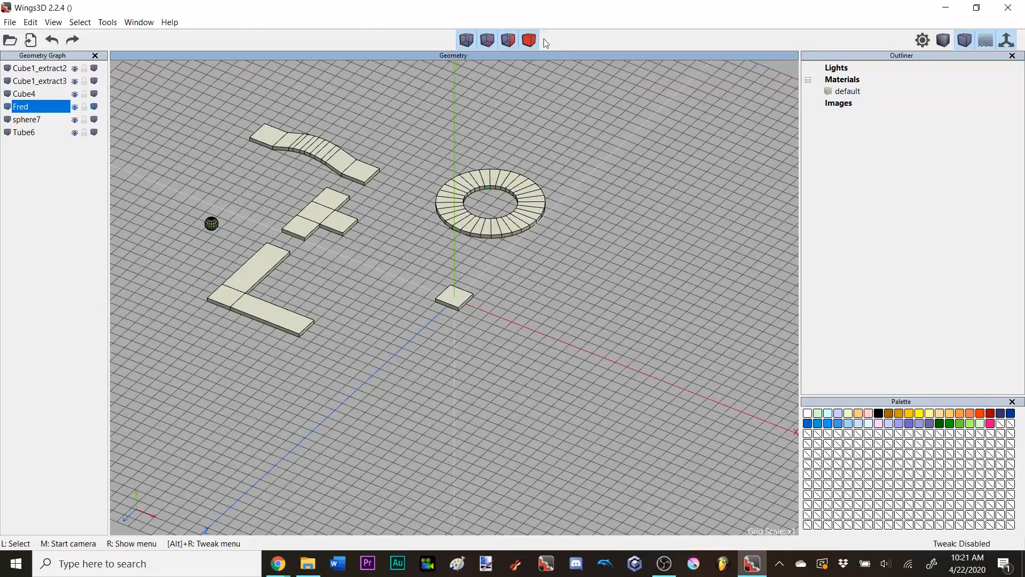
pyautogui.scroll(2, 631, 381)
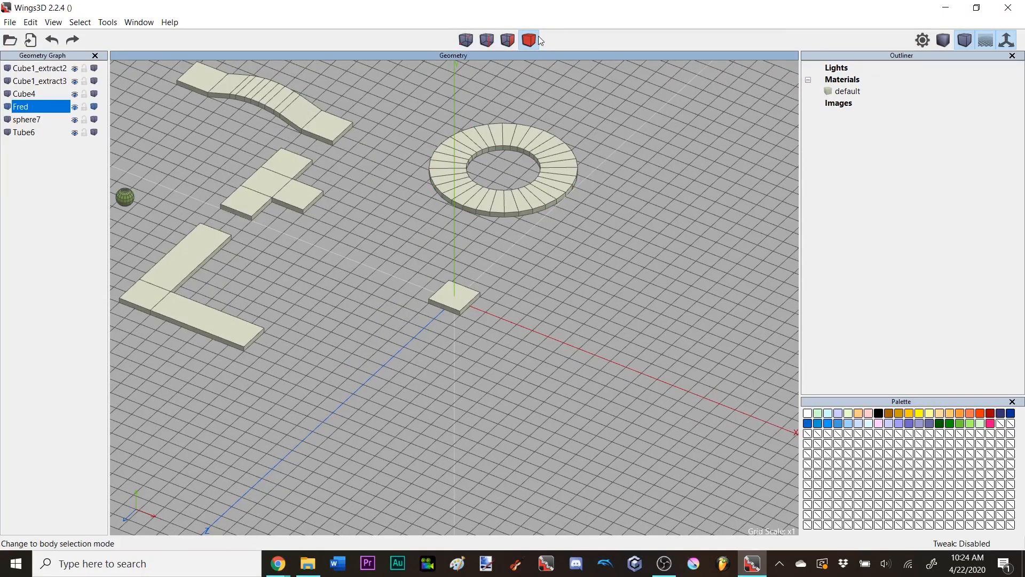
pyautogui.click(460, 302)
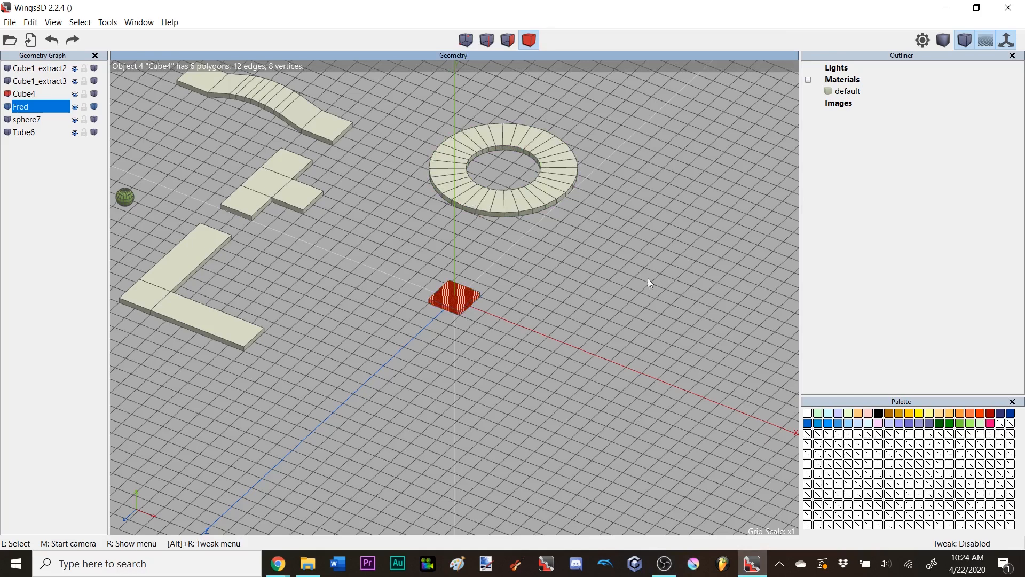
pyautogui.rightClick(633, 254)
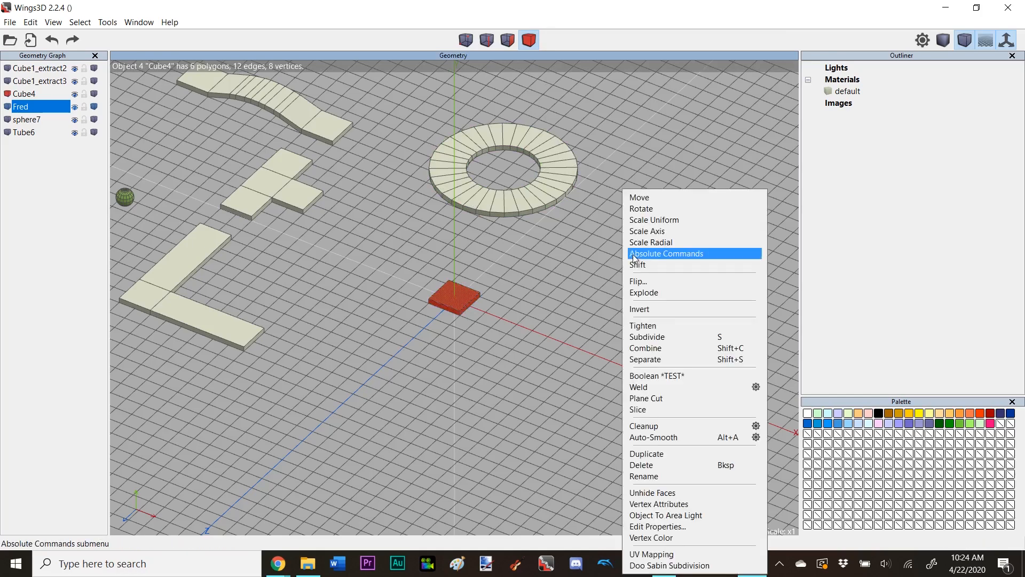
pyautogui.click(644, 209)
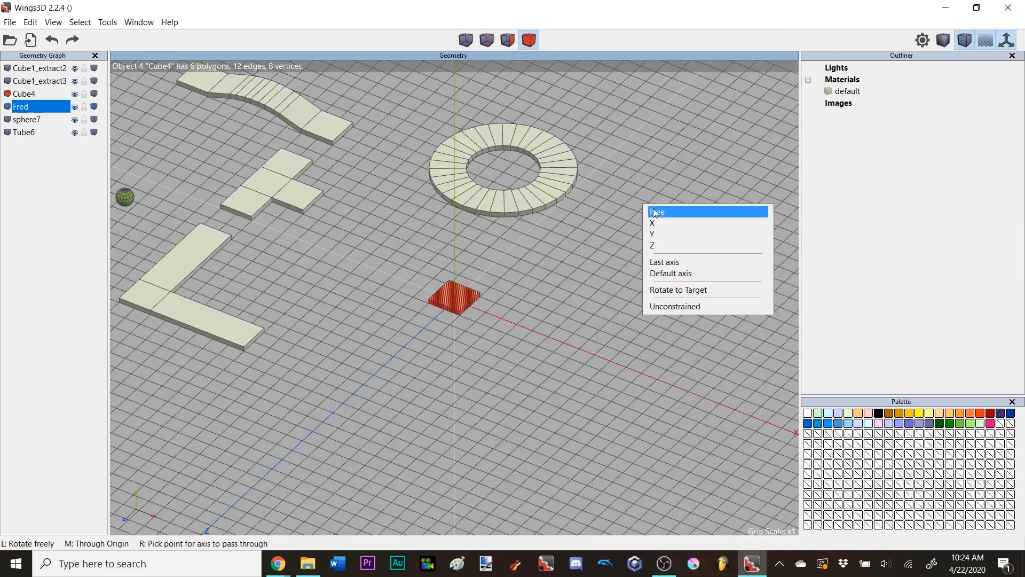
pyautogui.click(657, 236)
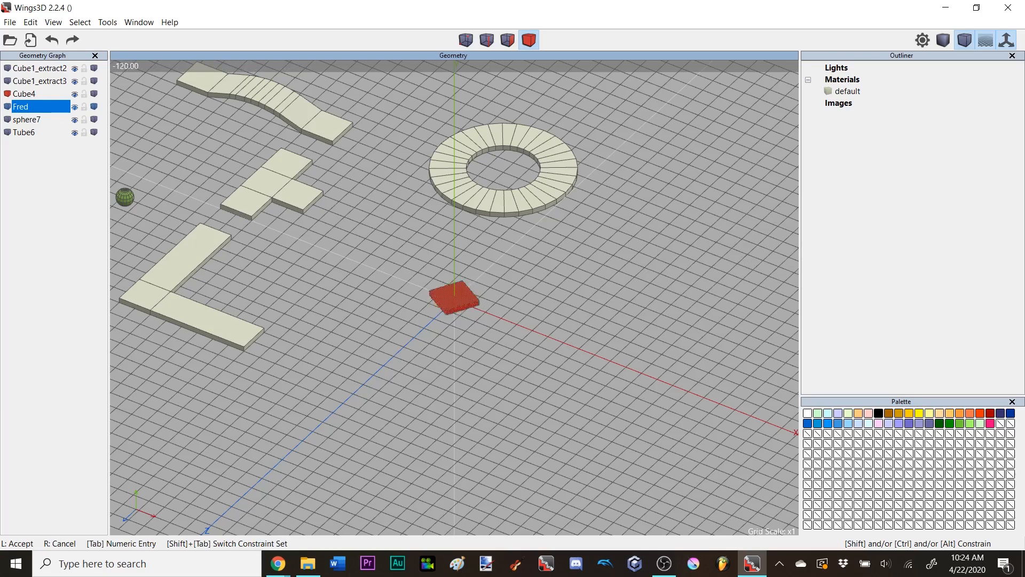
# - Try rotating the small square slab Cube4 on the spot, including by about -30 degrees, and discard the rotation
pyautogui.click(602, 249)
pyautogui.rightClick(600, 245)
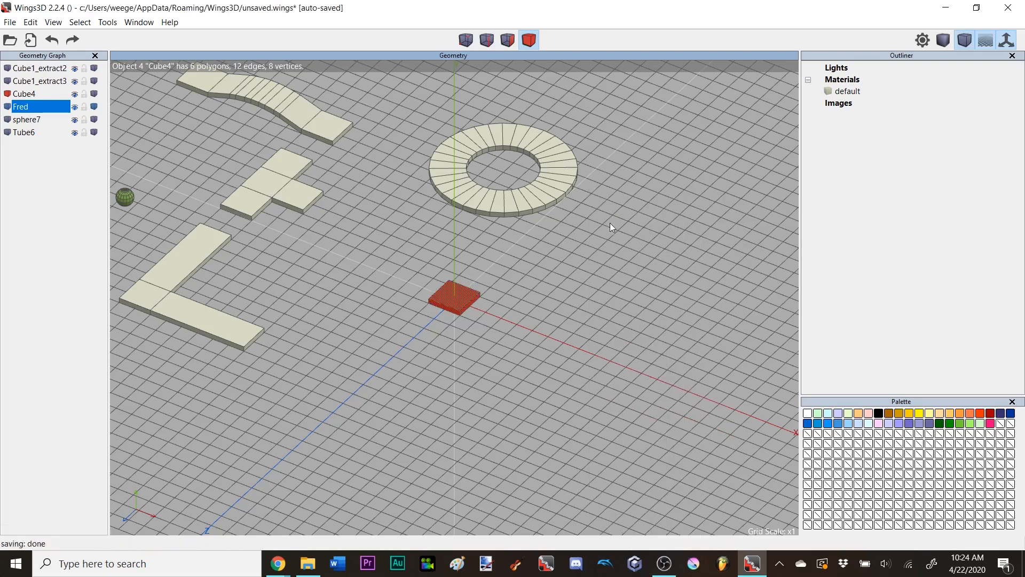
pyautogui.rightClick(620, 207)
pyautogui.click(628, 209)
pyautogui.click(630, 247)
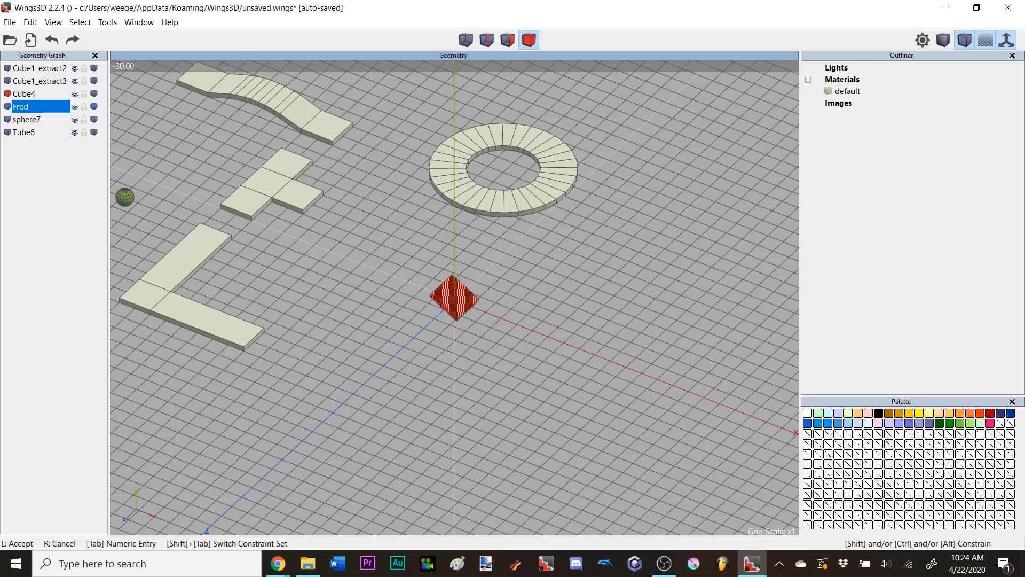
pyautogui.click(635, 245)
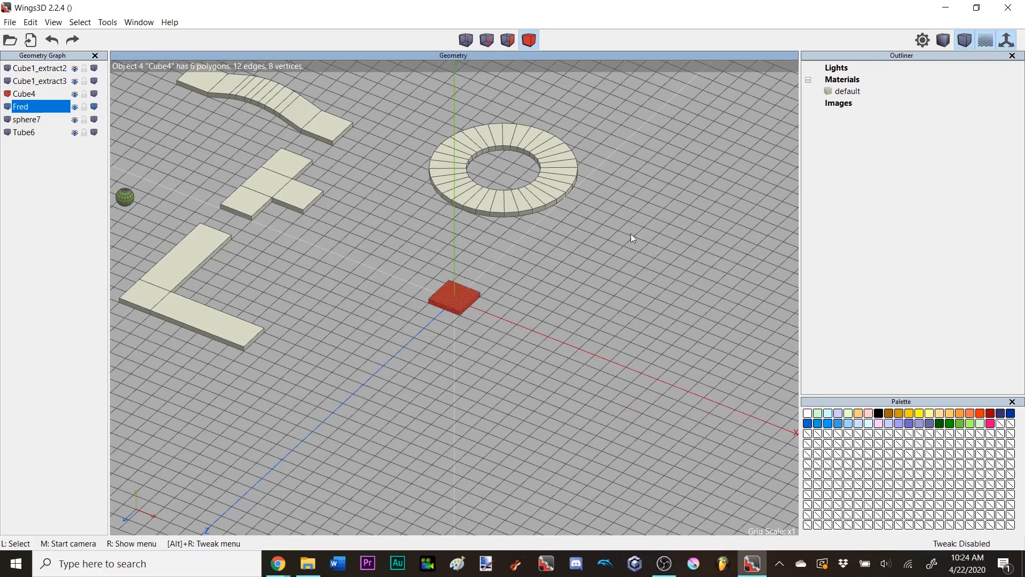
# - Try scaling Cube4 uniformly from its midpoint to about 200%, and undo the scaling
pyautogui.rightClick(630, 233)
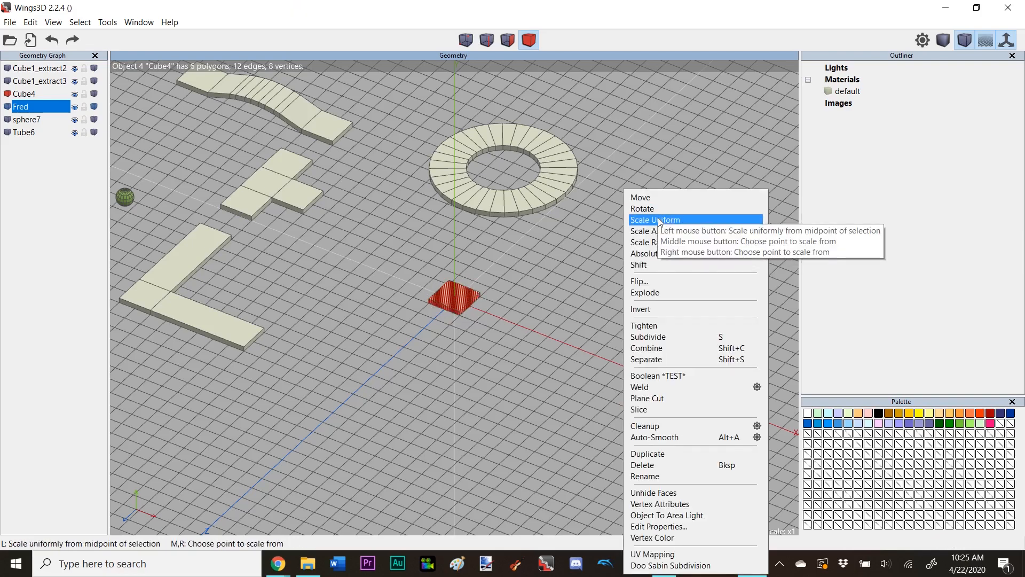
pyautogui.click(658, 217)
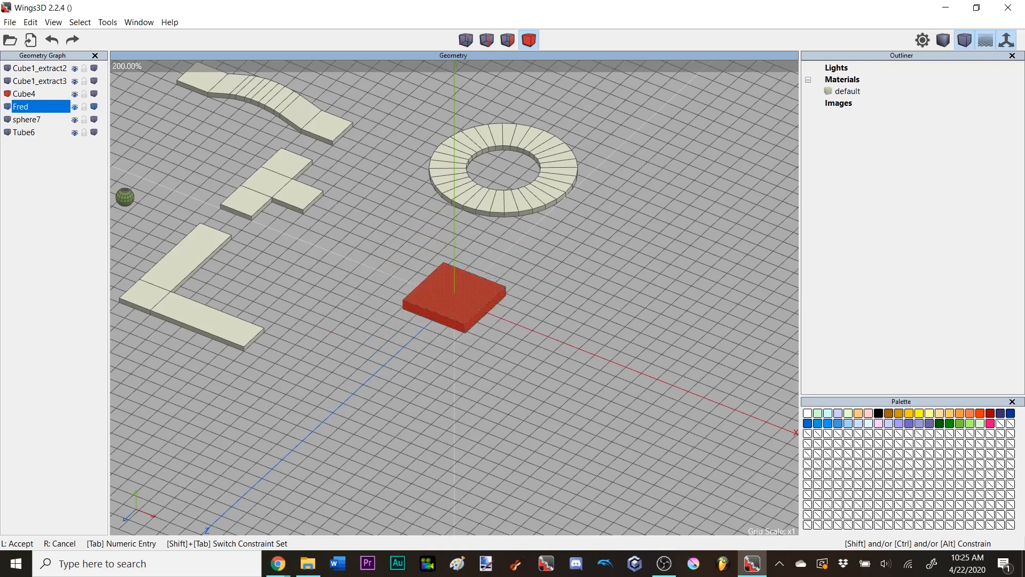
pyautogui.click(658, 217)
pyautogui.hotkey('ctrl', 'z')
# - Try stretching Cube4 along the X axis to about 600%, and cancel the axis scaling
pyautogui.scroll(2, 623, 282)
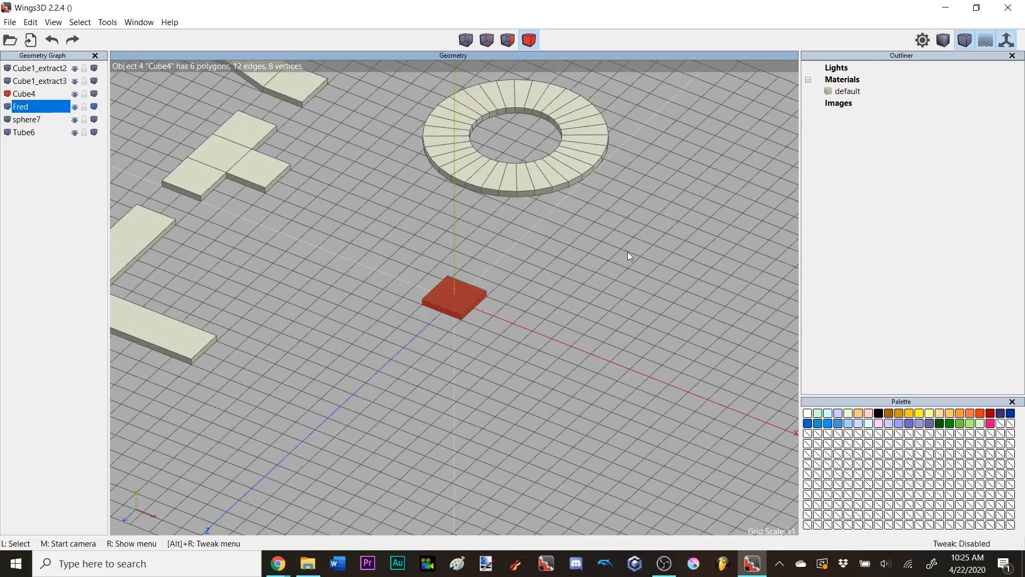
pyautogui.scroll(-2, 628, 256)
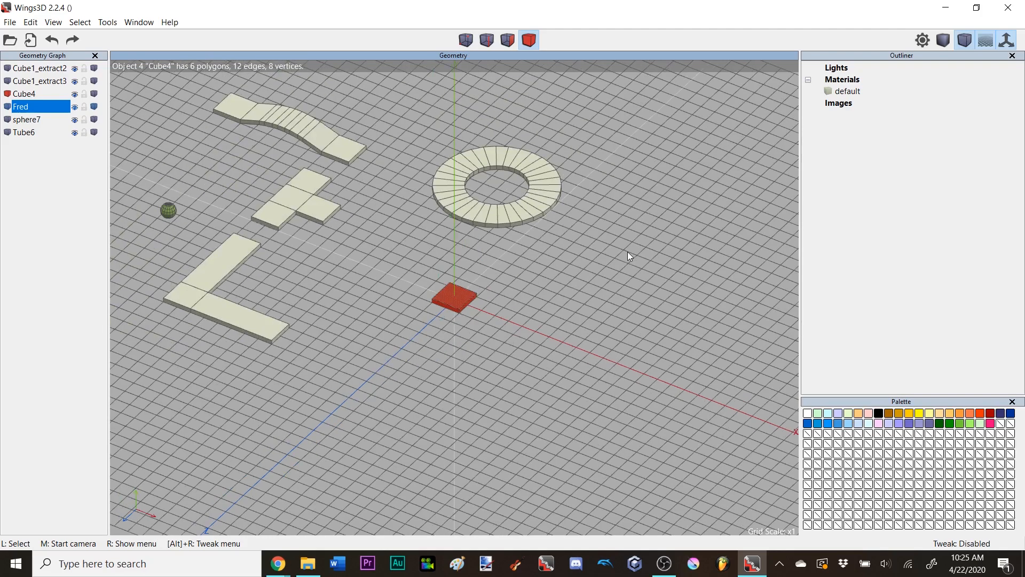
pyautogui.rightClick(627, 252)
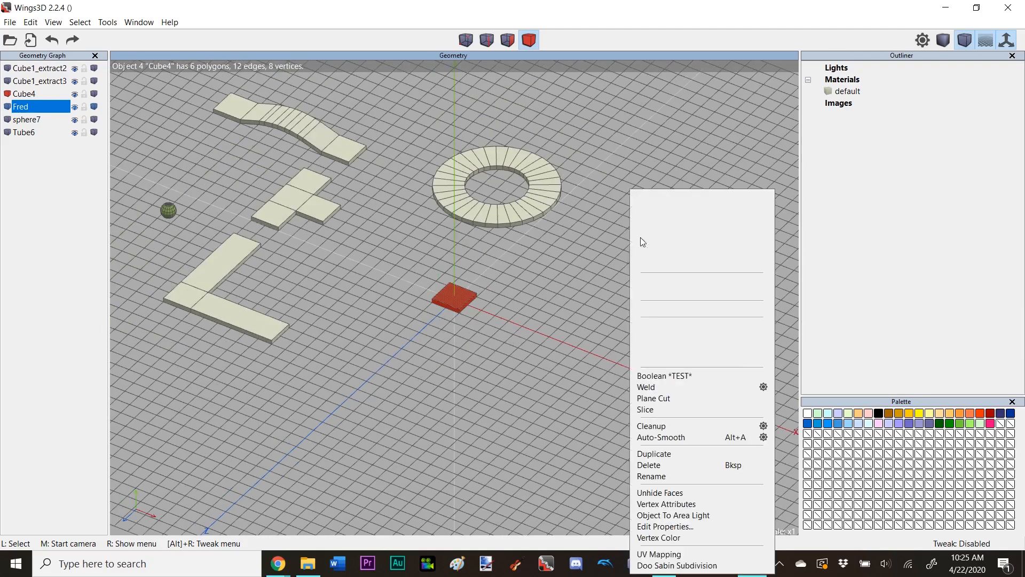
pyautogui.click(671, 232)
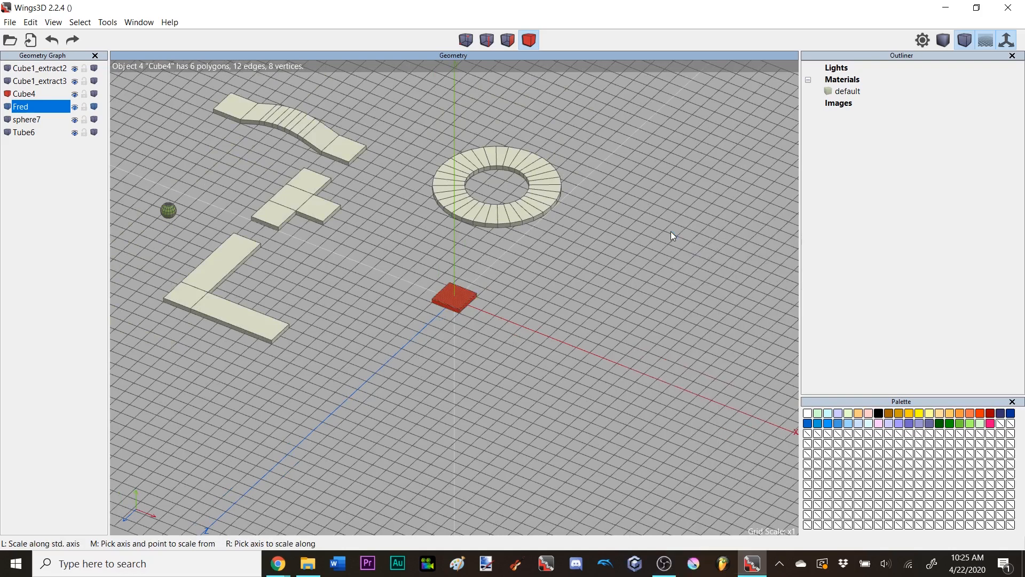
pyautogui.click(670, 233)
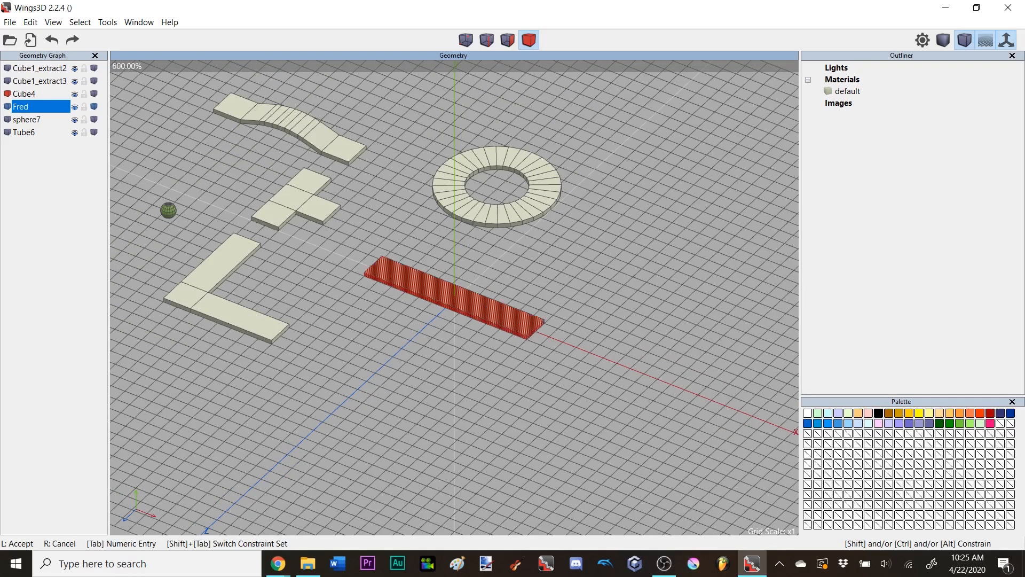
pyautogui.rightClick(672, 233)
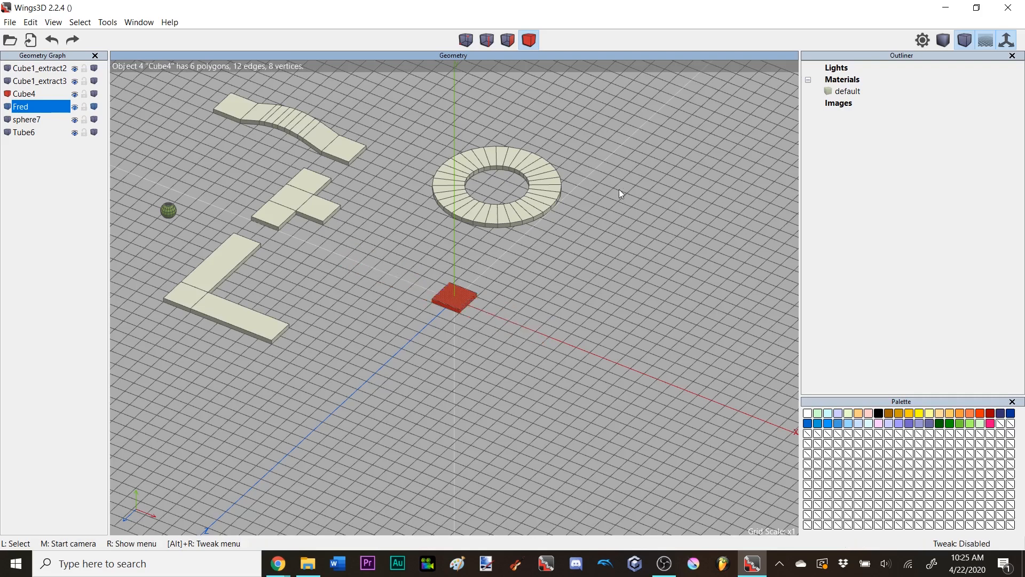
pyautogui.rightClick(619, 189)
pyautogui.click(672, 228)
pyautogui.click(672, 230)
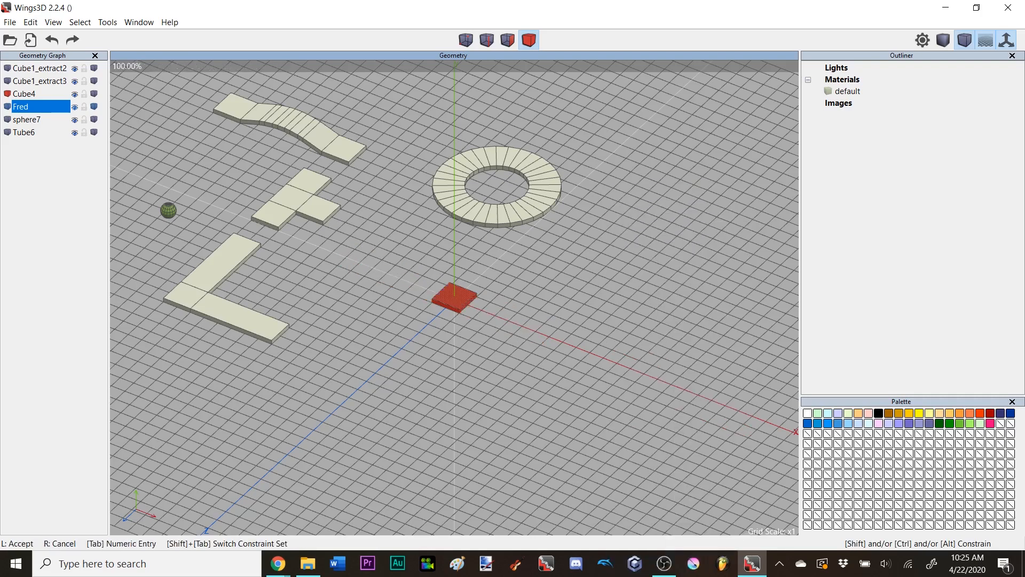
pyautogui.rightClick(618, 238)
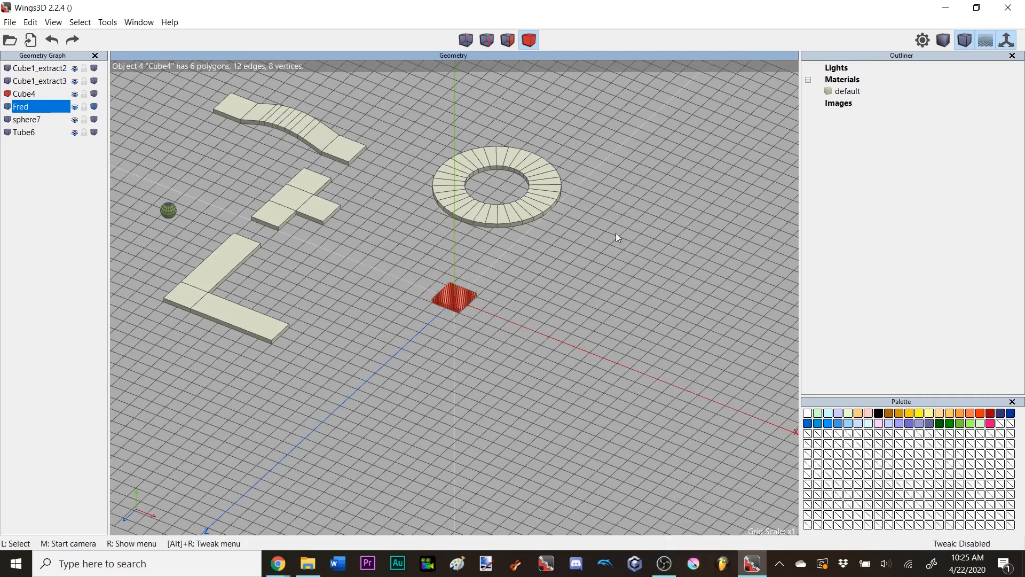
# - Scale Cube4 radially about the Y axis into a wide flat square about four times its width, and deselect it
pyautogui.rightClick(619, 216)
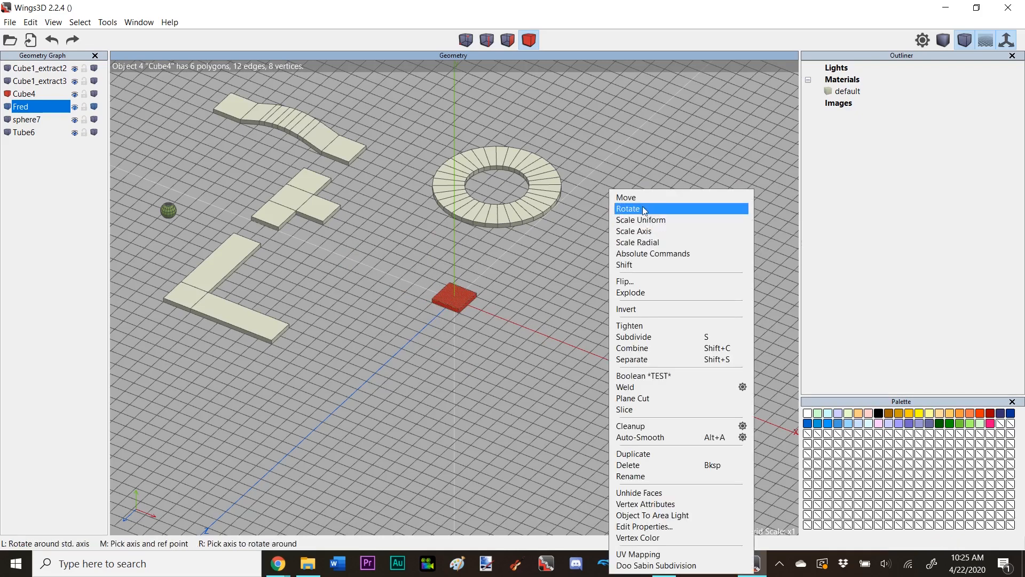
pyautogui.click(656, 243)
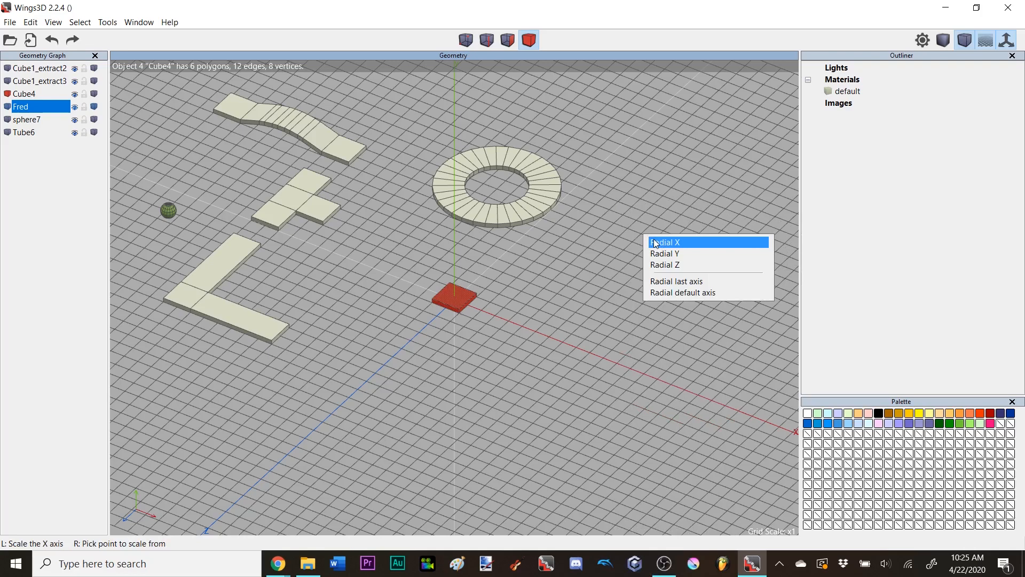
pyautogui.click(685, 254)
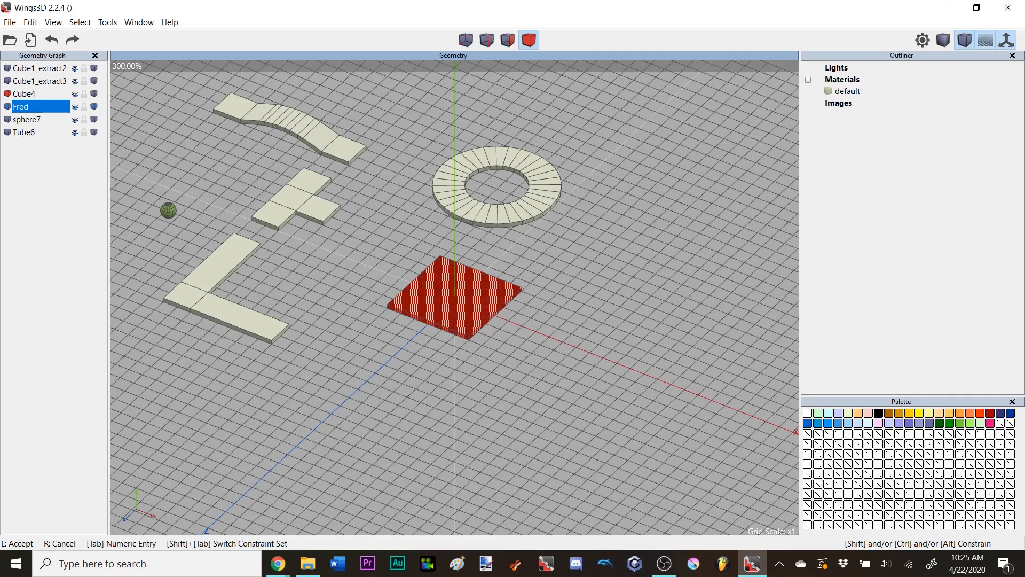
pyautogui.click(652, 231)
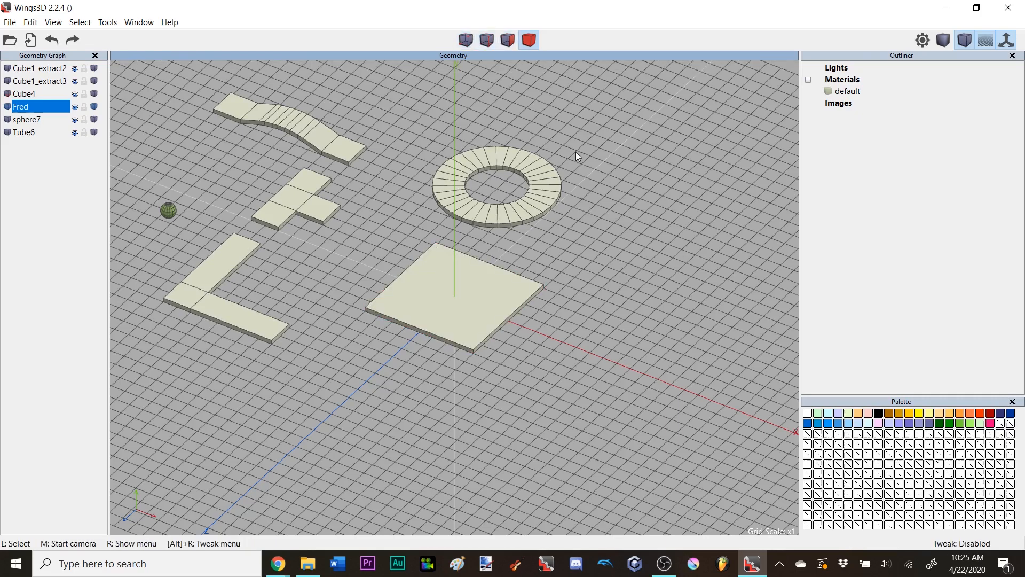
# - Select the ring Tube6, centre the view on it, try enlarging it radially about the Y axis, and undo the scaling
pyautogui.click(550, 199)
pyautogui.press('a')
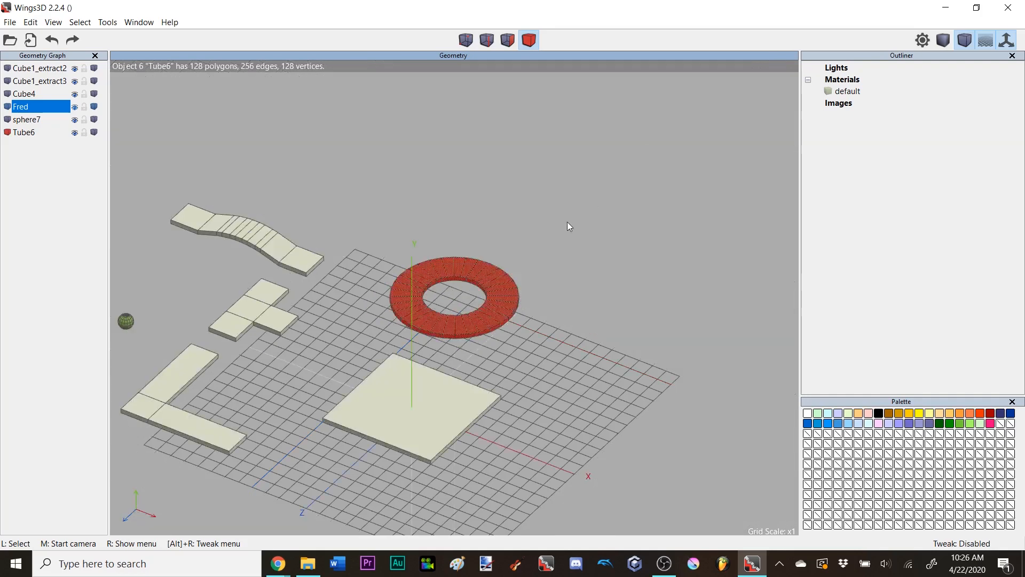
pyautogui.scroll(2, 567, 222)
pyautogui.middleClick(568, 220)
pyautogui.scroll(-1, 572, 207)
pyautogui.click(572, 207)
pyautogui.rightClick(581, 190)
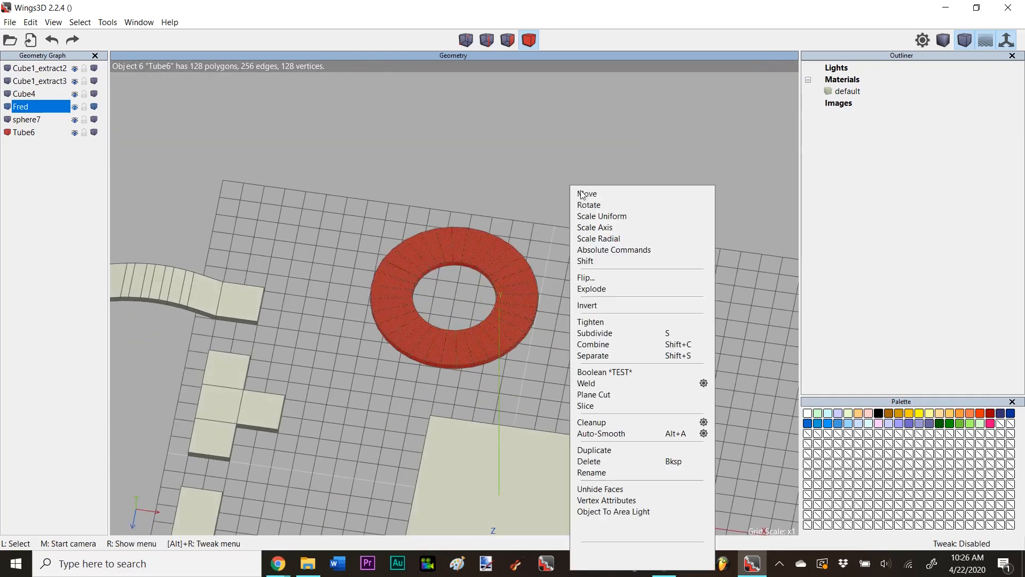
pyautogui.click(598, 238)
pyautogui.click(604, 254)
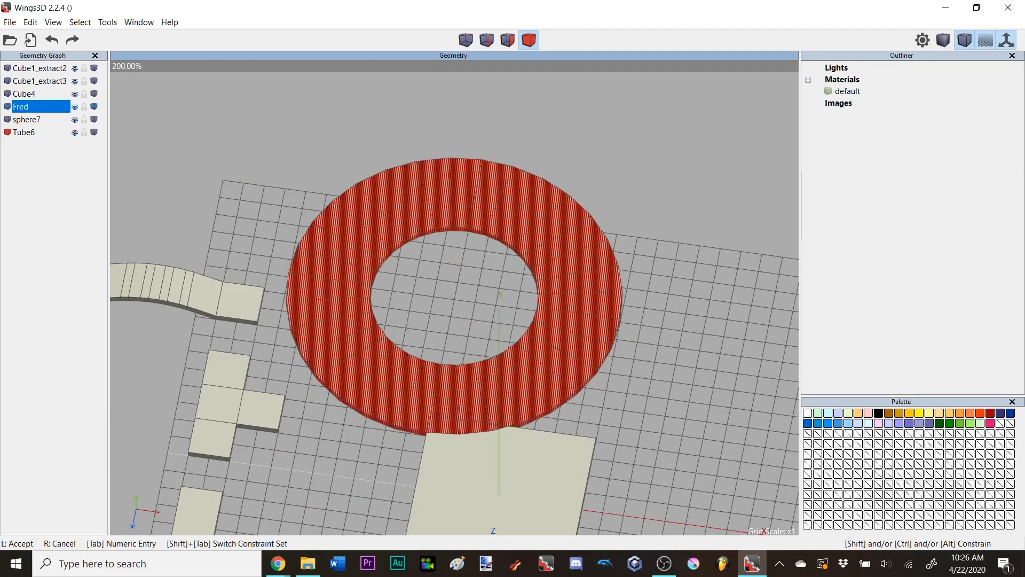
pyautogui.click(609, 258)
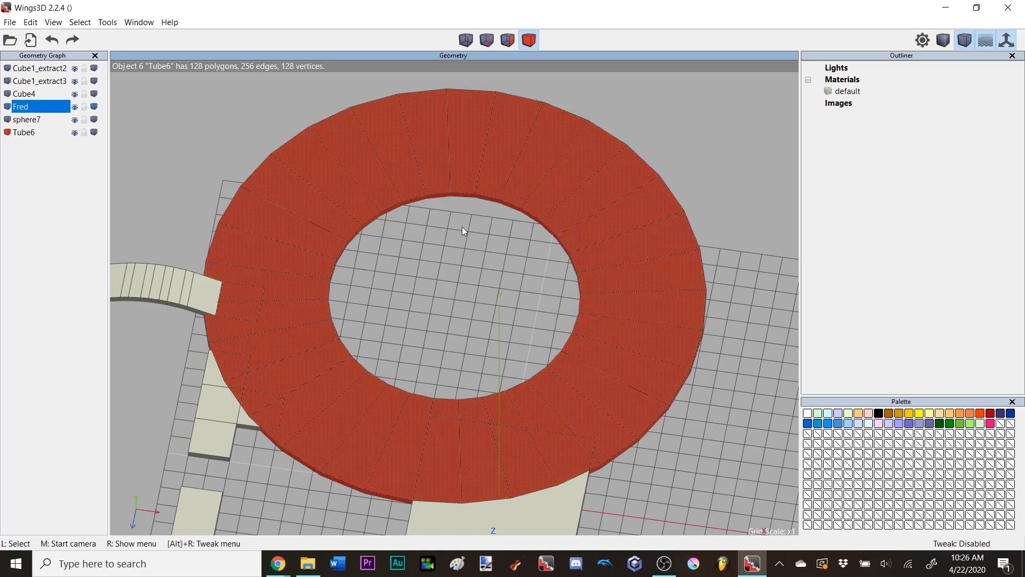
pyautogui.hotkey('ctrl', 'z')
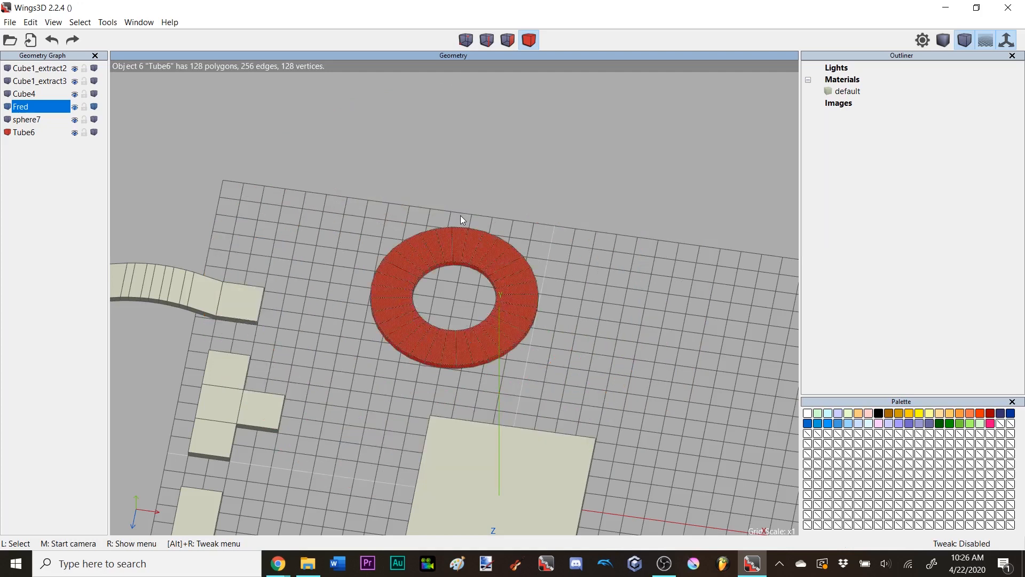
# - Try enlarging the ring with uniform scaling, inspect its thickness from a low angle, and undo the scaling
pyautogui.rightClick(531, 184)
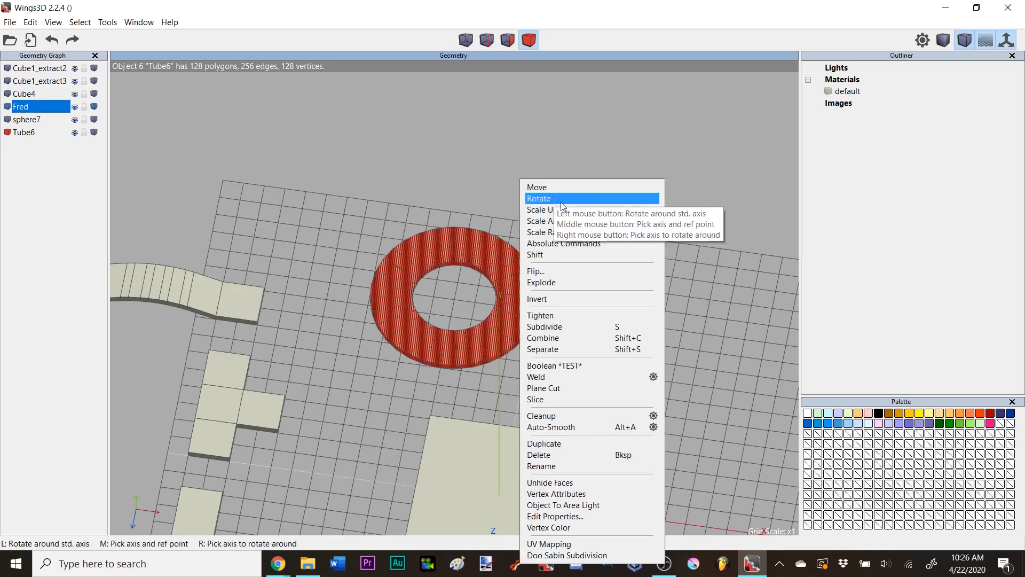
pyautogui.click(566, 209)
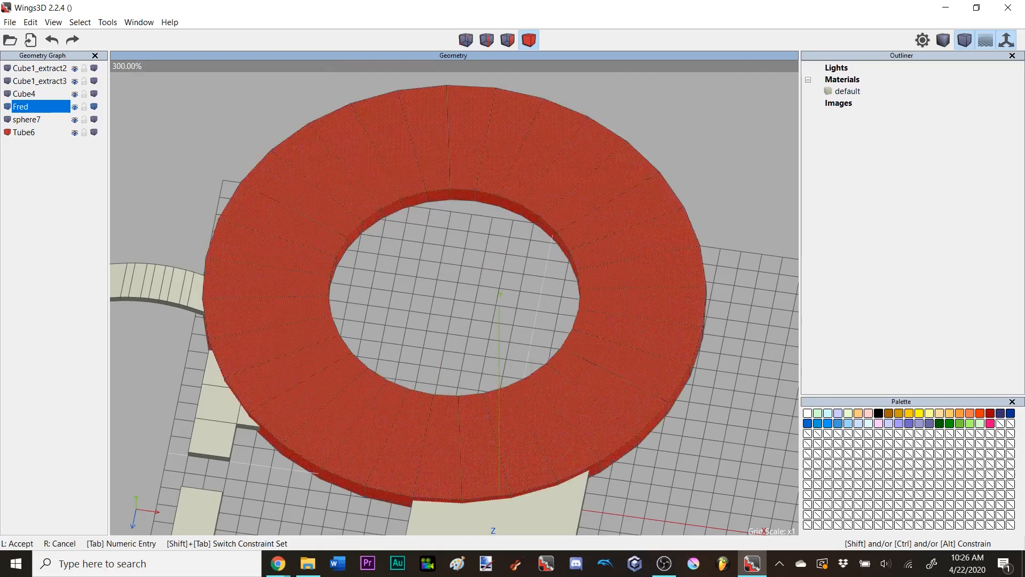
pyautogui.click(472, 154)
pyautogui.press('space')
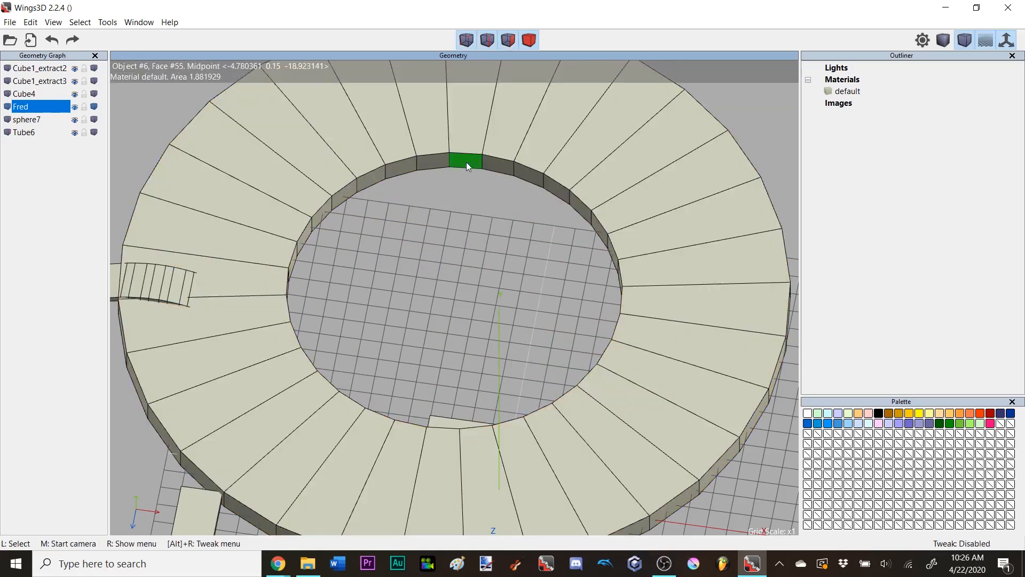
pyautogui.middleClick(568, 219)
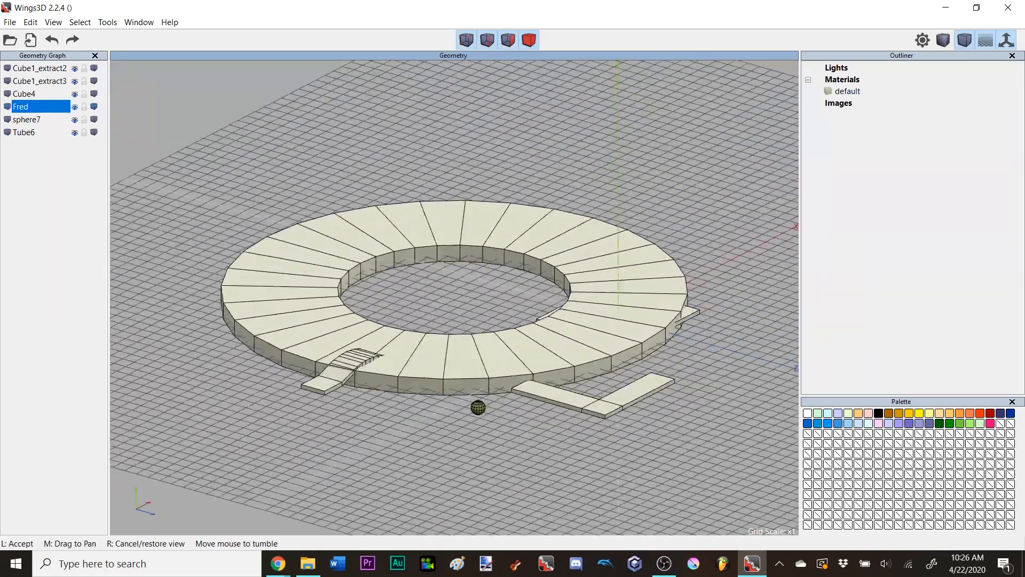
pyautogui.click(563, 230)
pyautogui.hotkey('ctrl', 'z')
pyautogui.hotkey('ctrl', 'z')
# - Try scaling the ring radially about the Y axis to about twice its diameter, and undo it
pyautogui.scroll(4, 536, 225)
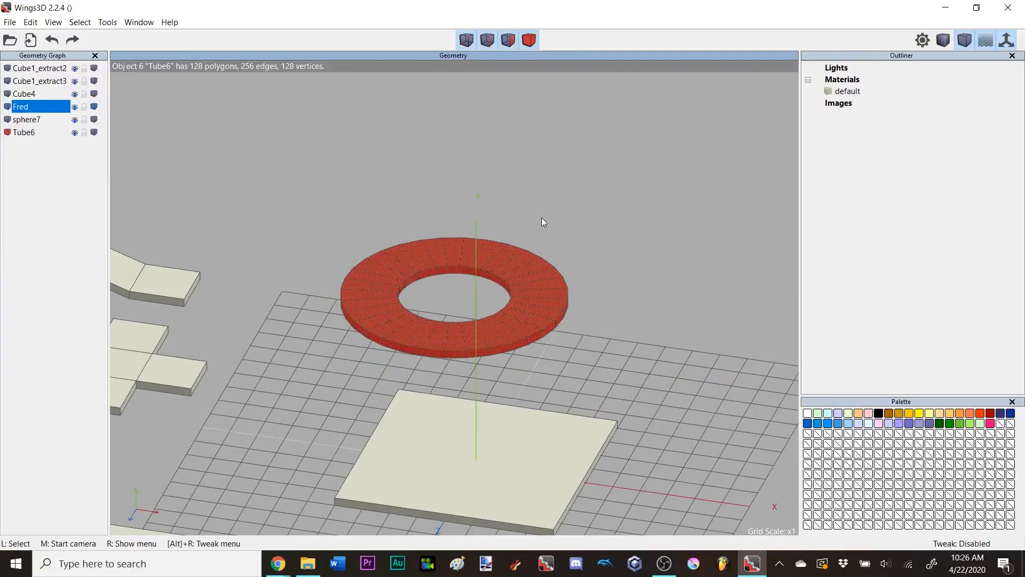
pyautogui.rightClick(553, 191)
pyautogui.click(571, 240)
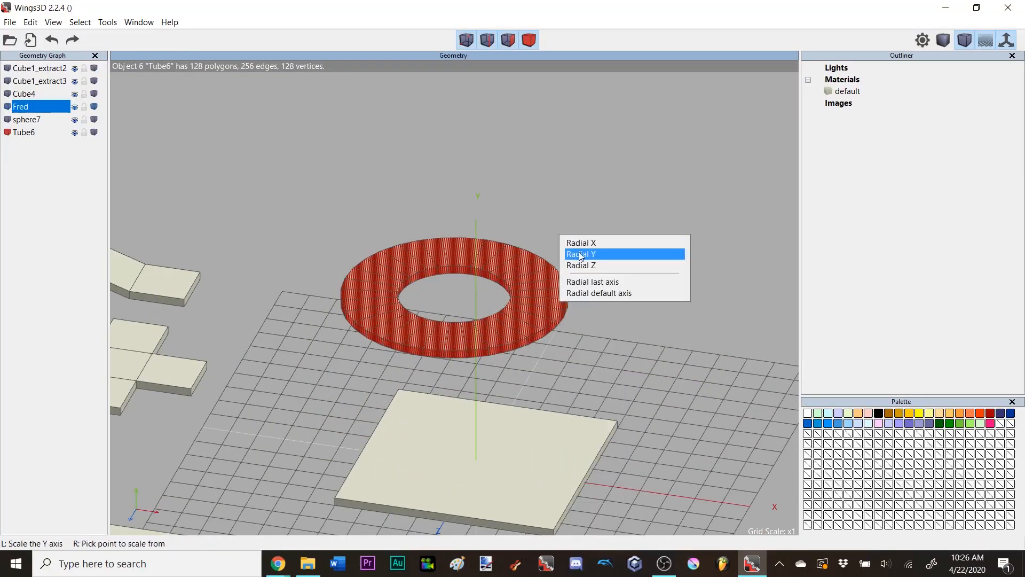
pyautogui.click(572, 254)
pyautogui.click(578, 252)
pyautogui.click(569, 172)
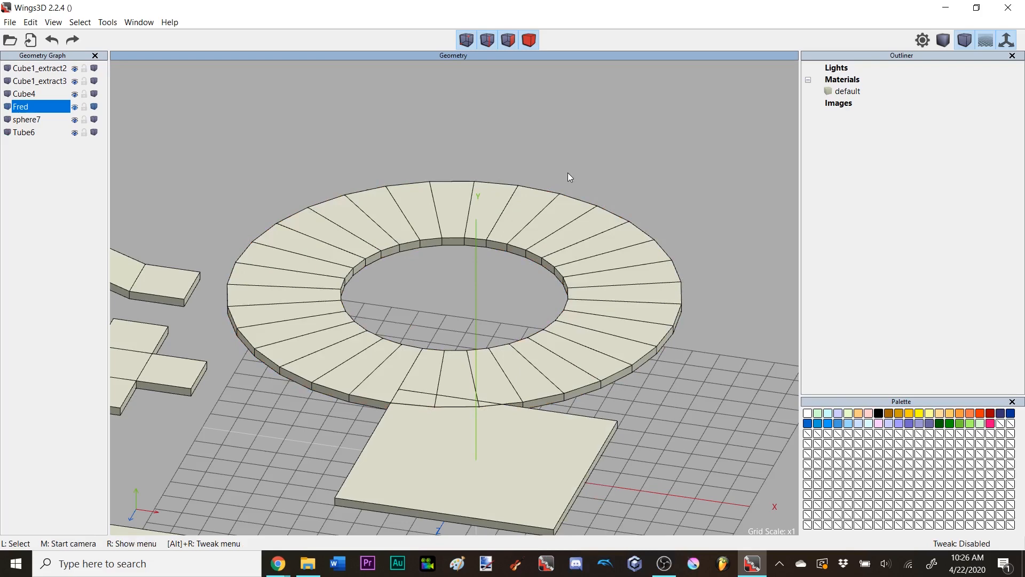
pyautogui.hotkey('ctrl', 'z')
pyautogui.hotkey('ctrl', 'z')
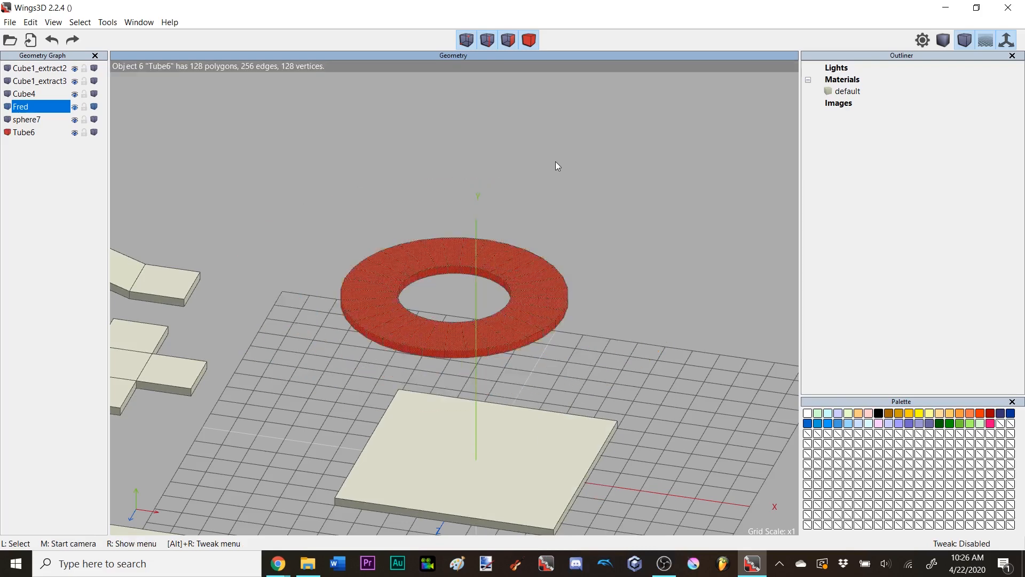
# - Try scaling the ring radially about the X axis to about 300%, undo it, and deselect the ring
pyautogui.rightClick(556, 162)
pyautogui.click(578, 211)
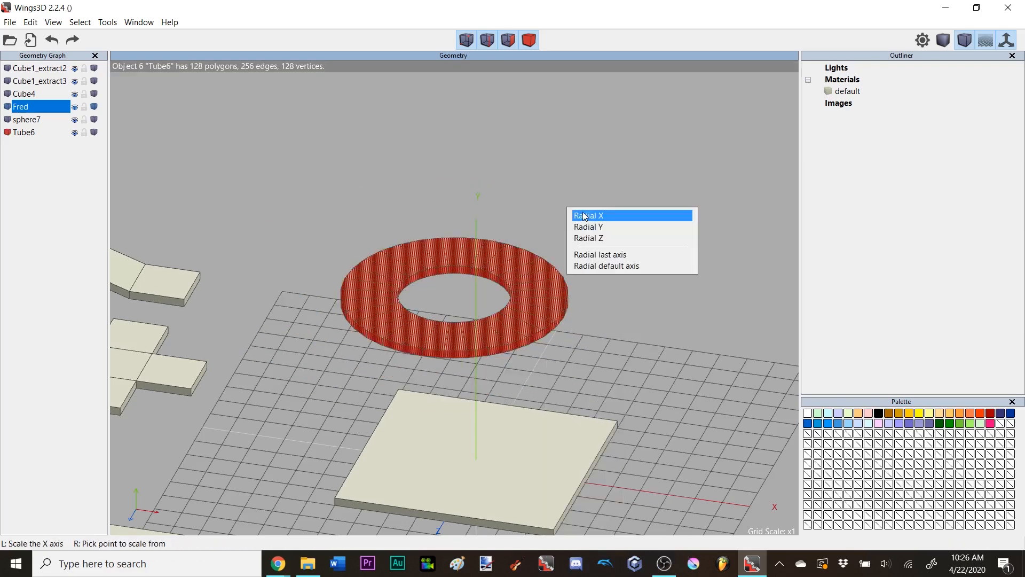
pyautogui.click(580, 216)
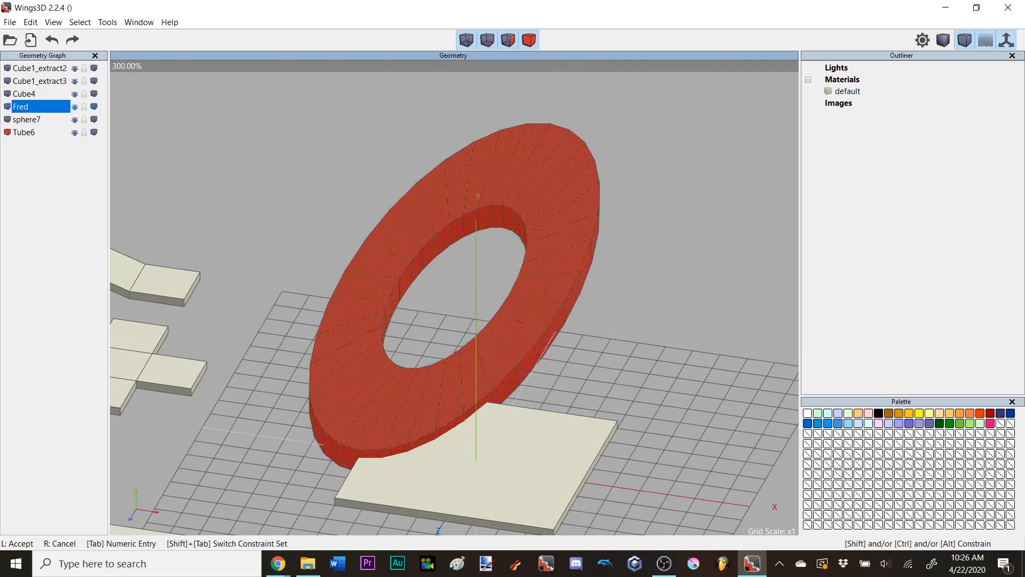
pyautogui.click(399, 390)
pyautogui.middleClick(400, 390)
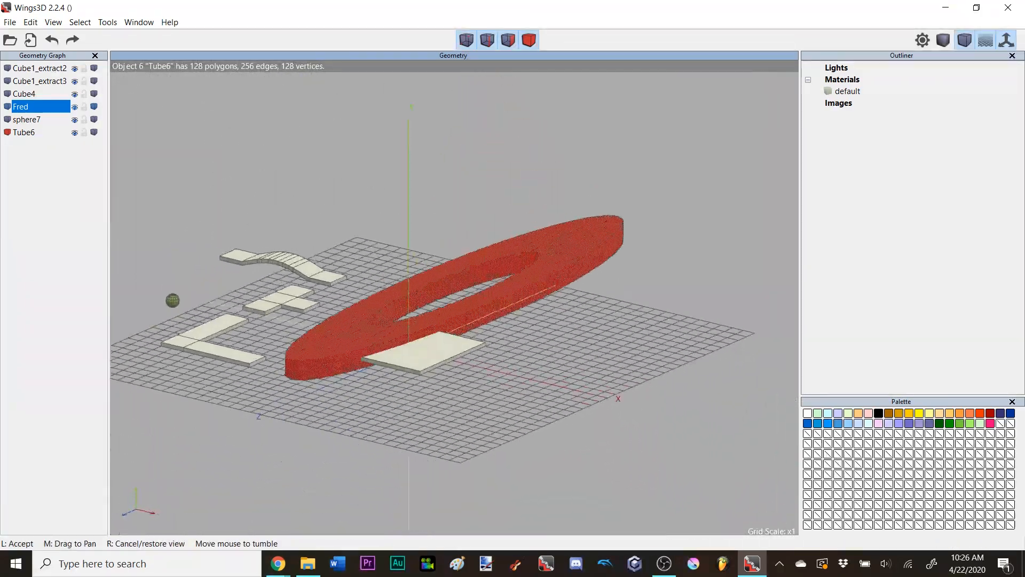
pyautogui.click(604, 231)
pyautogui.hotkey('ctrl', 'z')
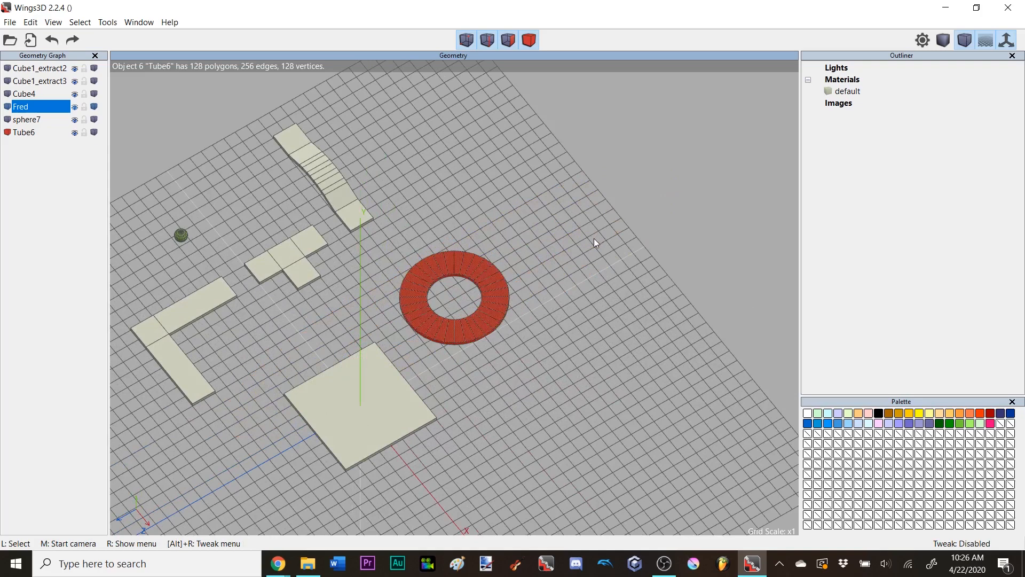
pyautogui.press('space')
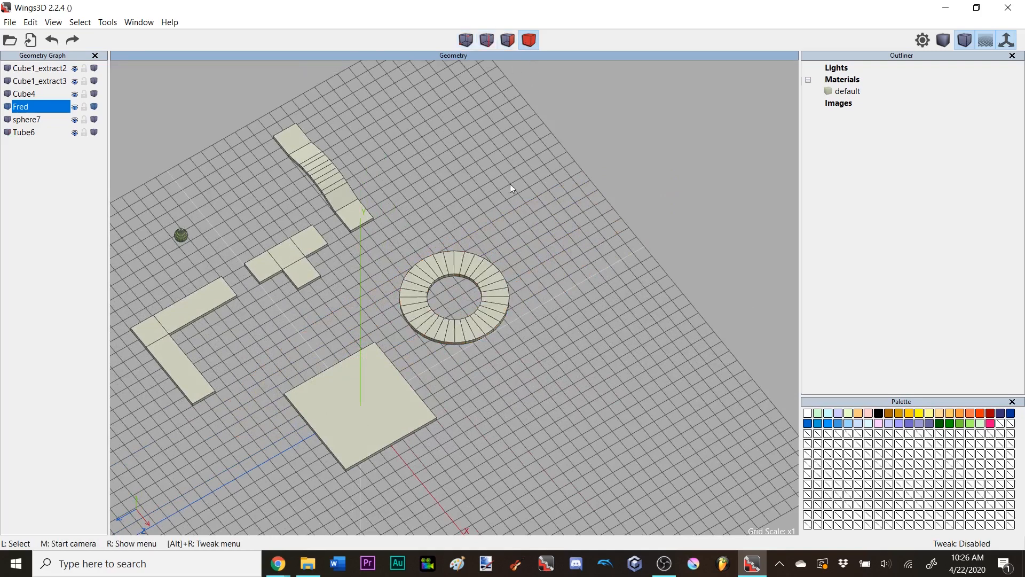
pyautogui.click(502, 287)
pyautogui.rightClick(576, 208)
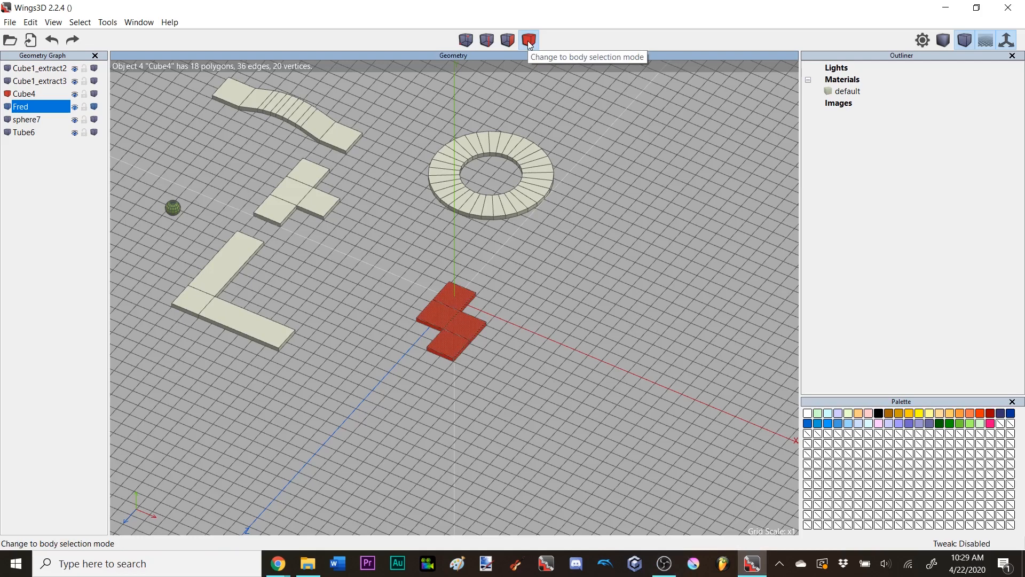
# - Duplicate the selected zigzag piece Cube4 along the X axis, placing the copy 6 units away, and clear the selection
pyautogui.rightClick(604, 254)
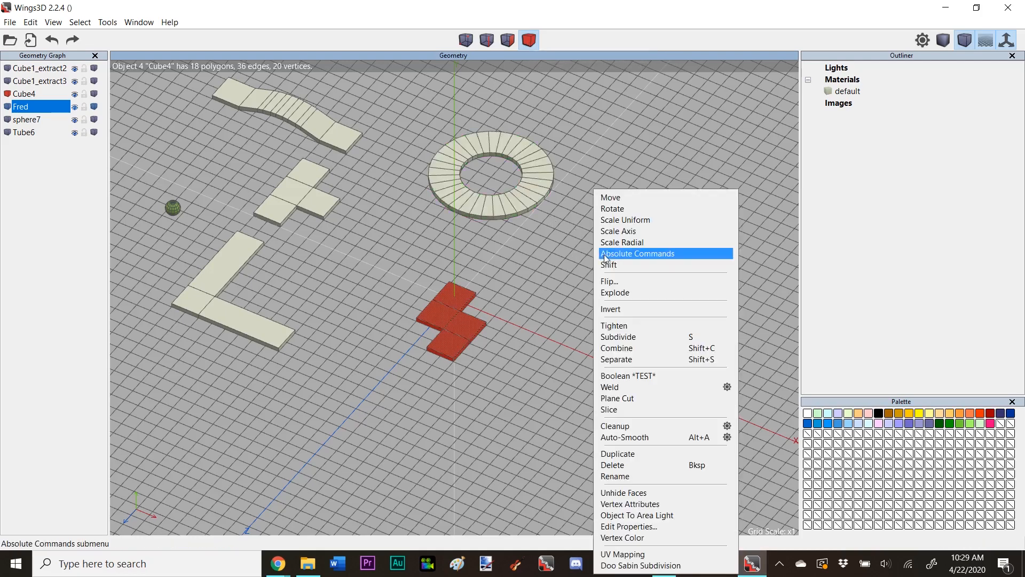
pyautogui.click(651, 453)
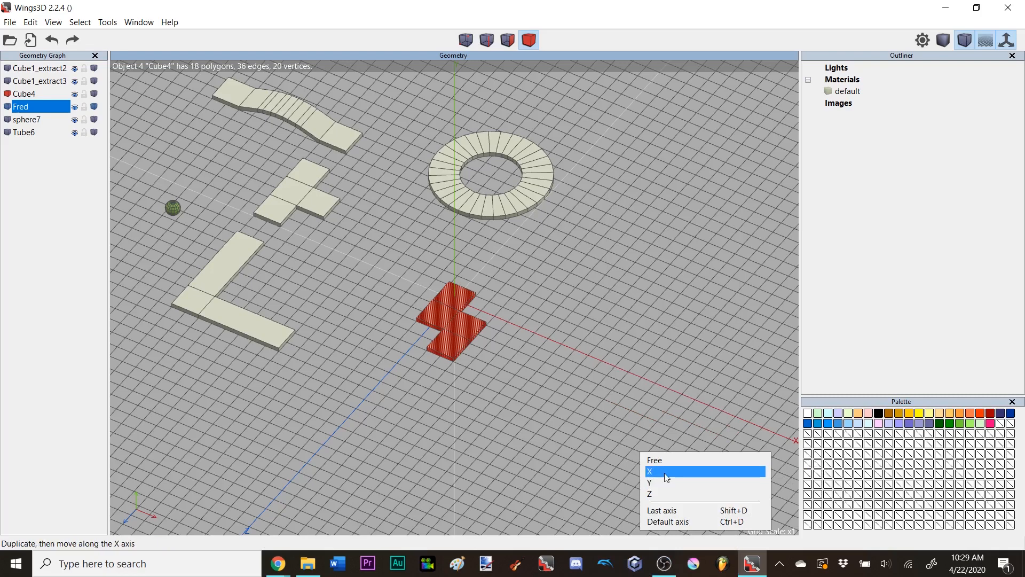
pyautogui.click(666, 472)
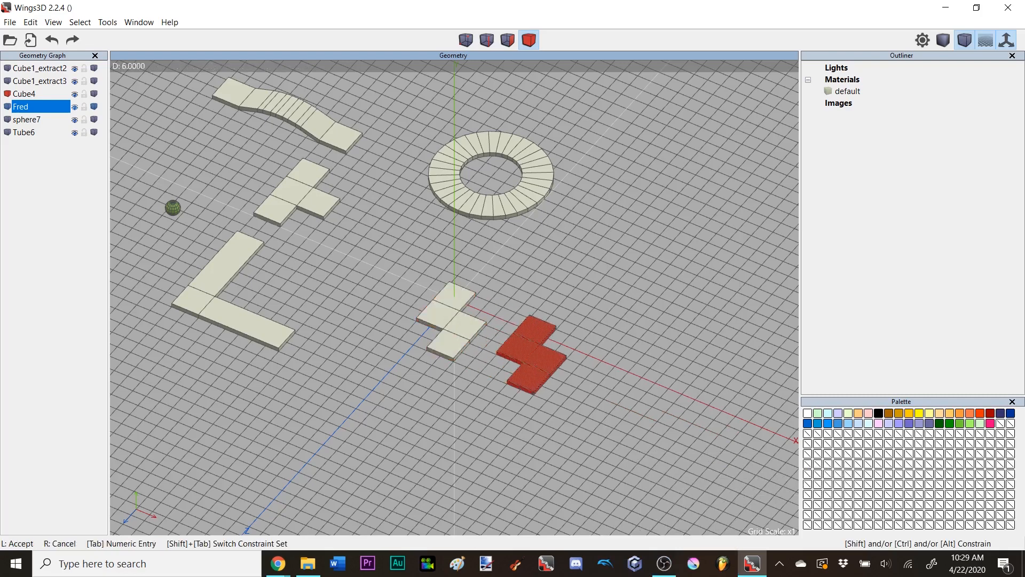
pyautogui.click(665, 474)
pyautogui.click(665, 473)
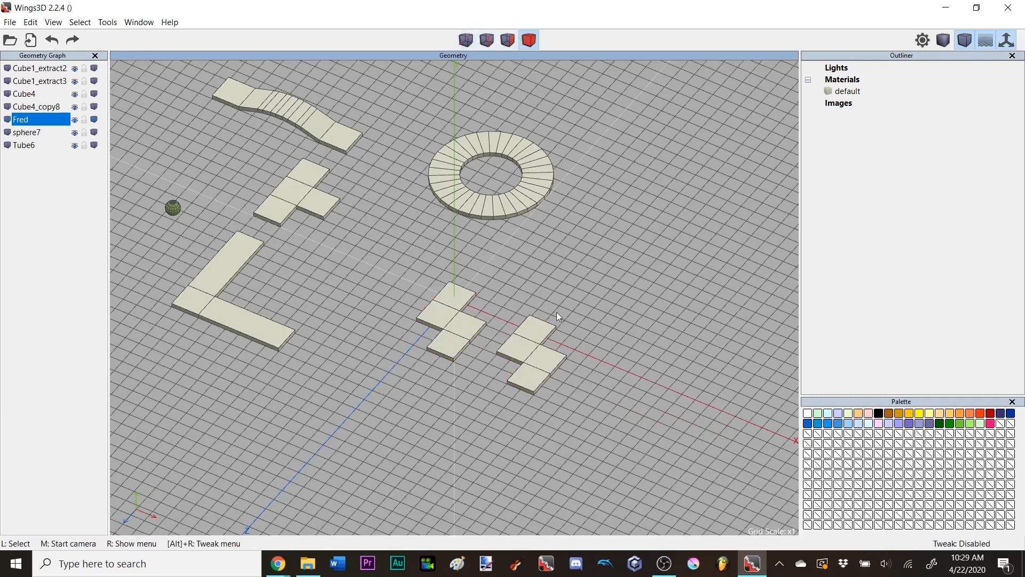
# - Duplicate the new zigzag copy along the Z axis, placing the second copy 8 units away, and clear the selection
pyautogui.click(559, 328)
pyautogui.rightClick(623, 263)
pyautogui.rightClick(639, 461)
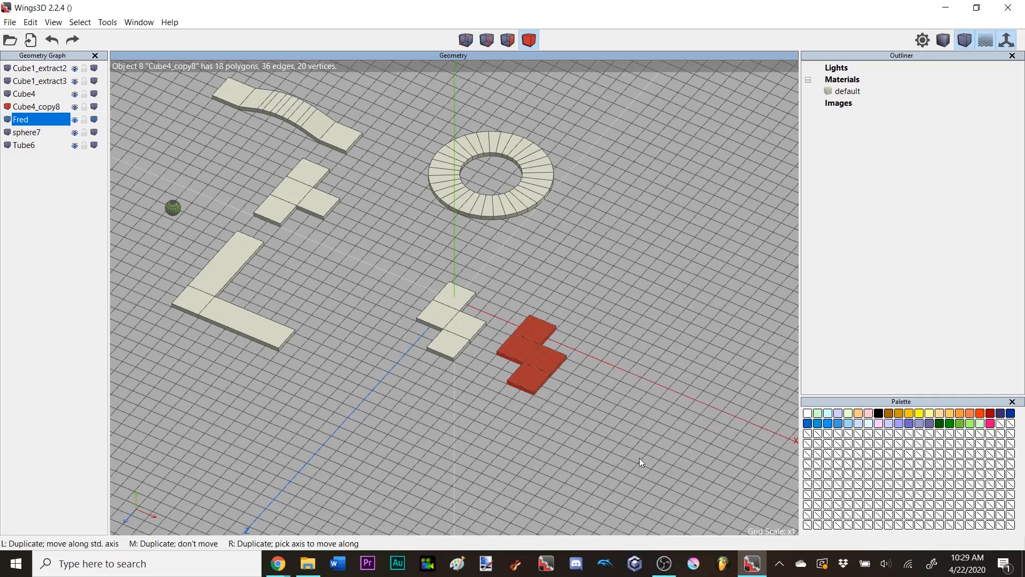
pyautogui.click(650, 489)
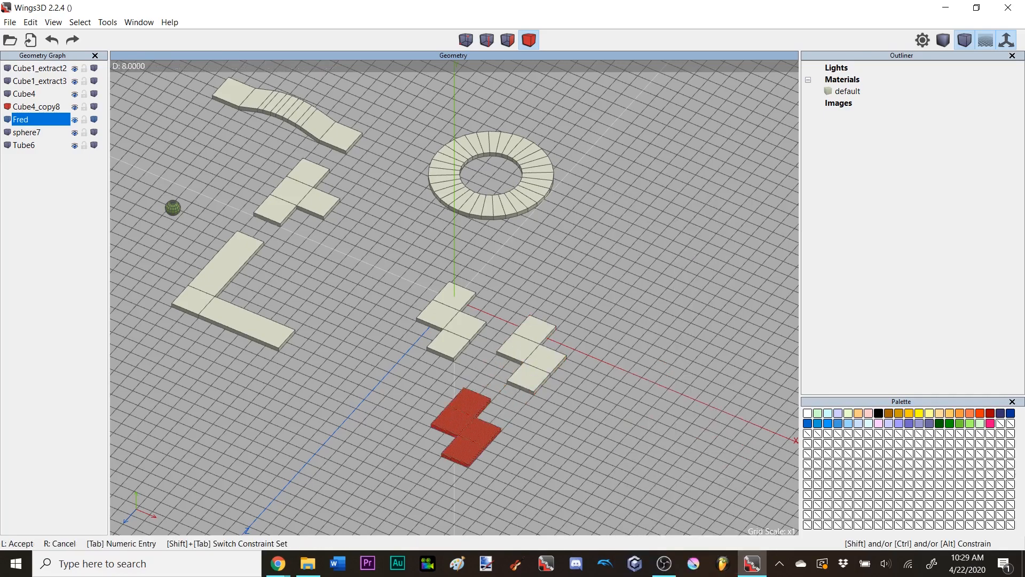
pyautogui.click(656, 446)
pyautogui.click(656, 441)
# - Try duplicating the zigzag copy Cube4_copy8 along the default axis, and undo the duplication
pyautogui.middleClick(660, 422)
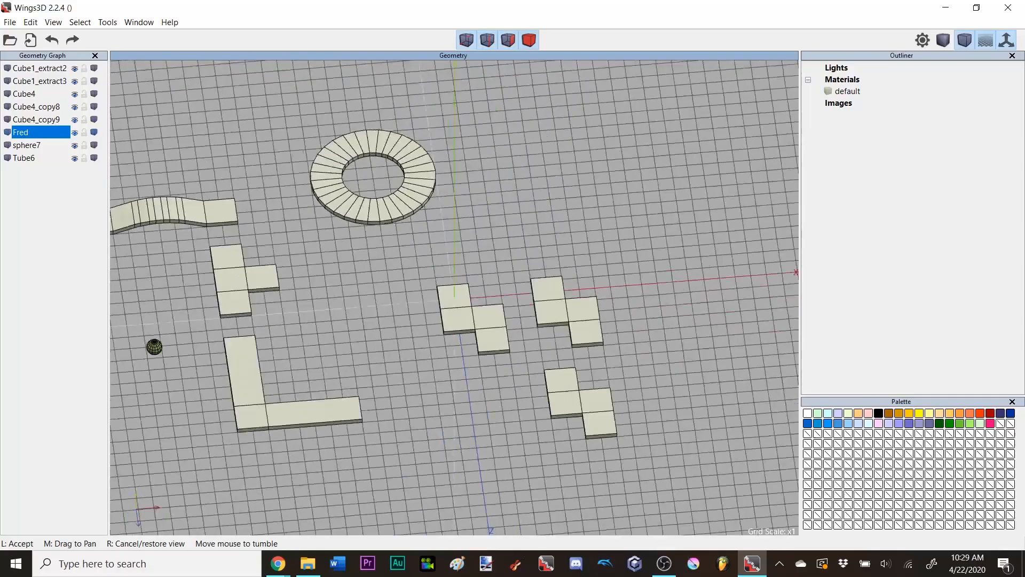
pyautogui.click(612, 311)
pyautogui.middleClick(613, 315)
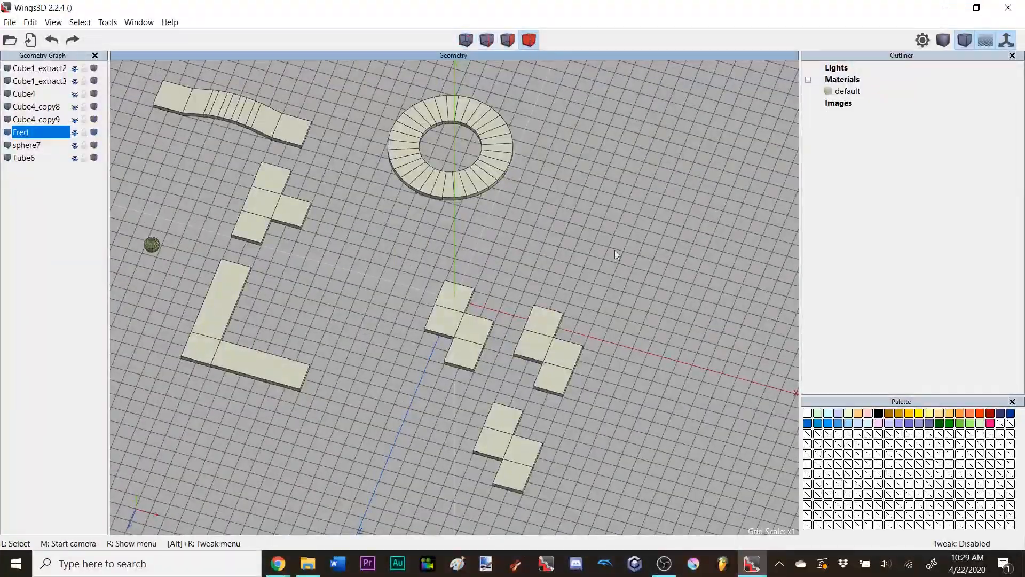
pyautogui.click(552, 328)
pyautogui.click(552, 328)
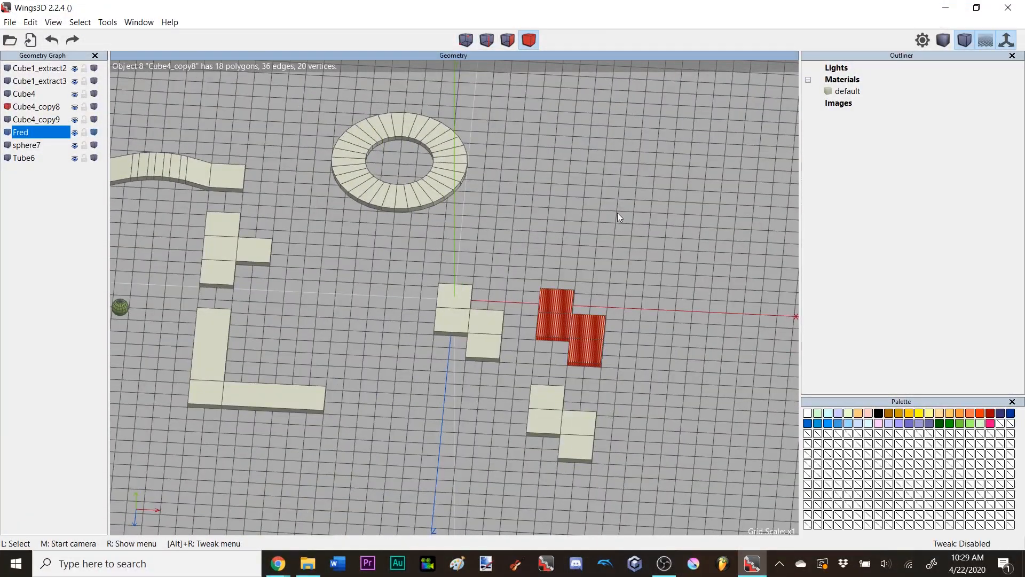
pyautogui.rightClick(617, 212)
pyautogui.click(648, 455)
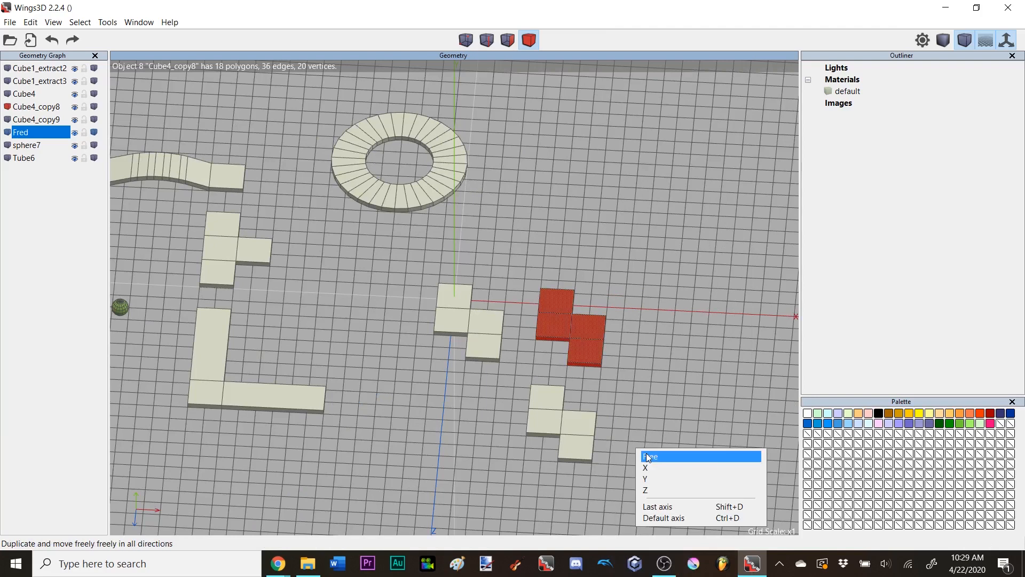
pyautogui.click(674, 518)
pyautogui.click(607, 419)
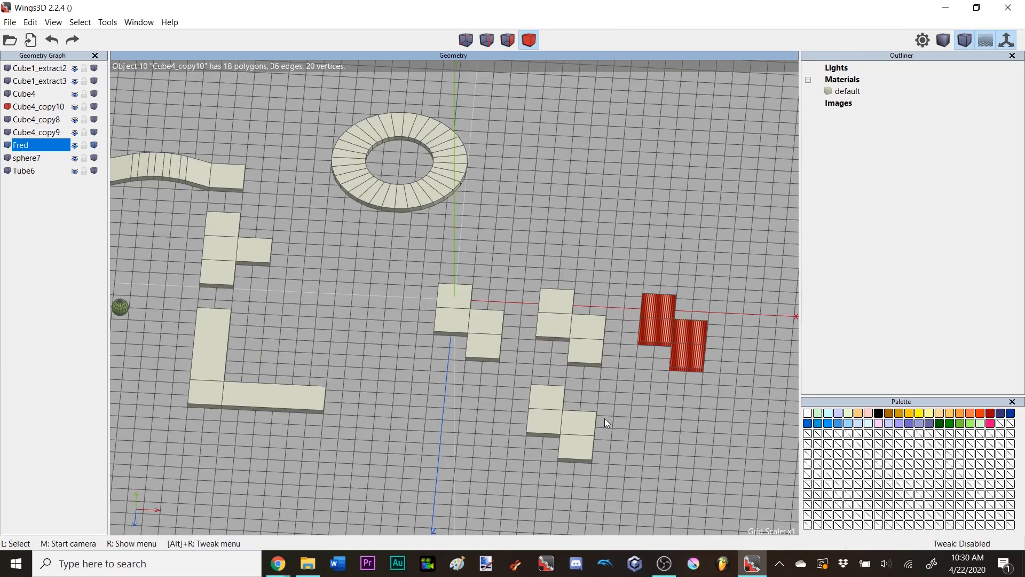
pyautogui.hotkey('ctrl', 'z')
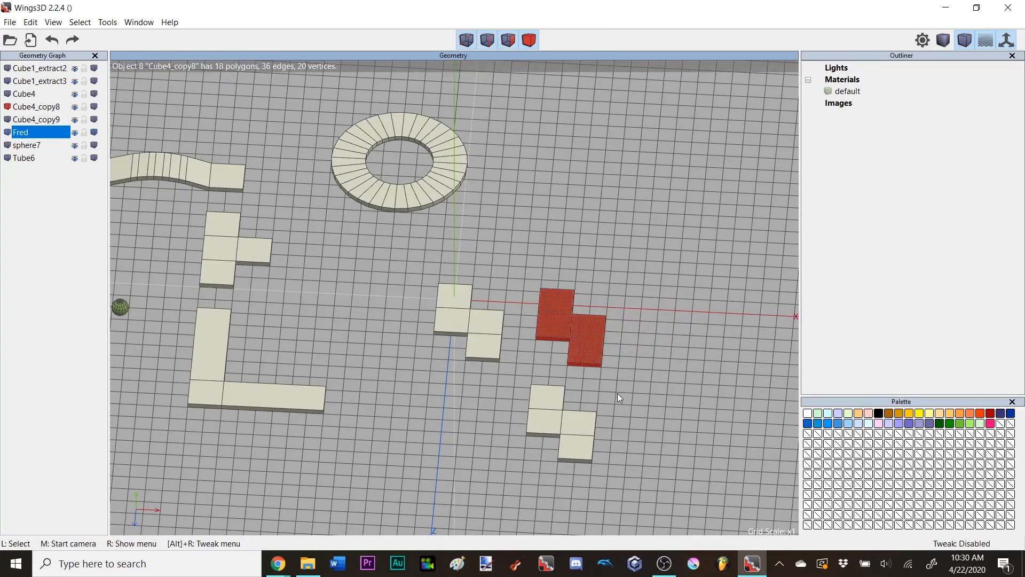
# - Duplicate Cube4_copy8 upward along the Y axis and check the raised copy from a lower angle
pyautogui.rightClick(661, 303)
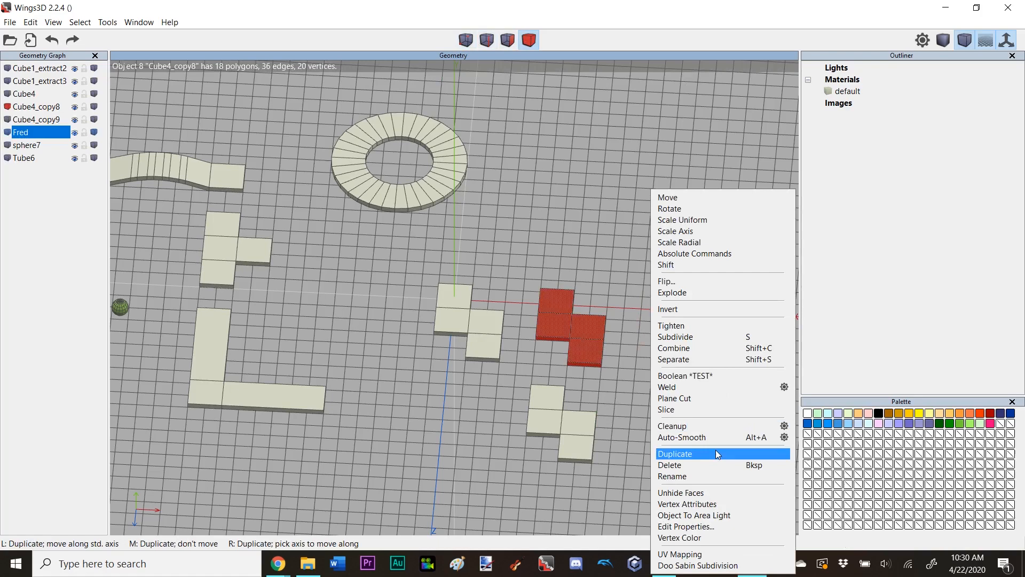
pyautogui.click(716, 453)
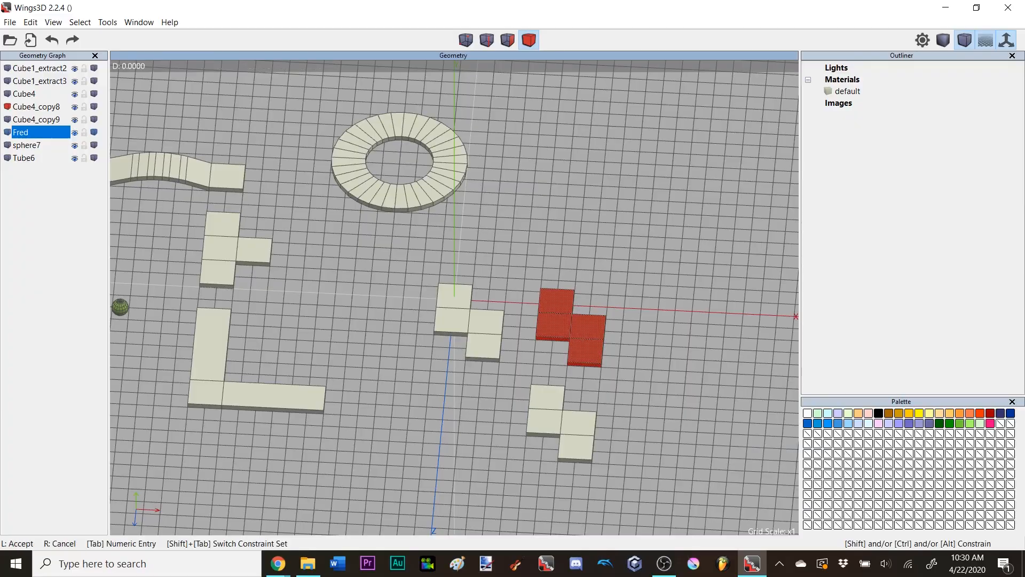
pyautogui.click(607, 248)
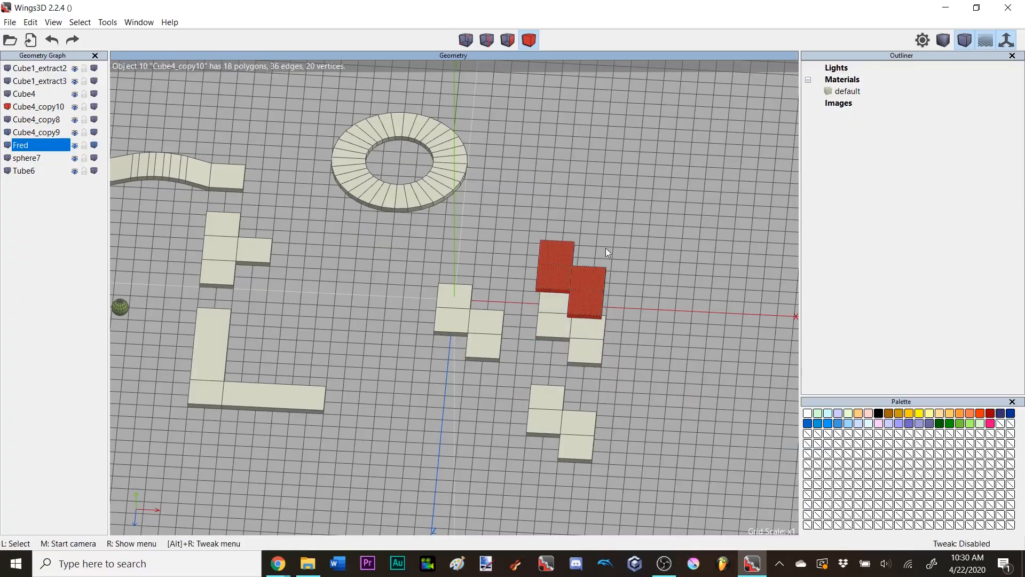
pyautogui.middleClick(606, 249)
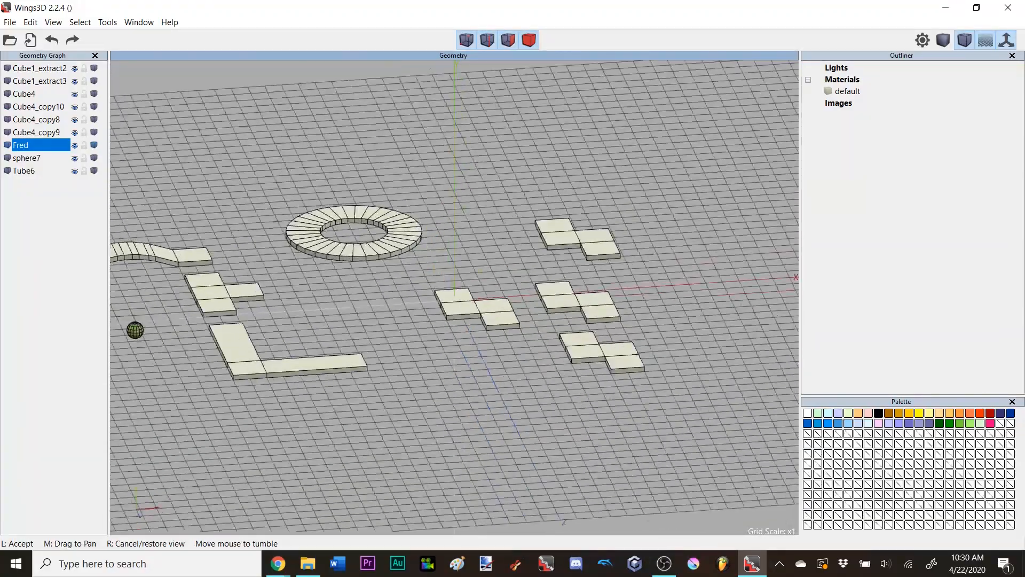
pyautogui.click(606, 216)
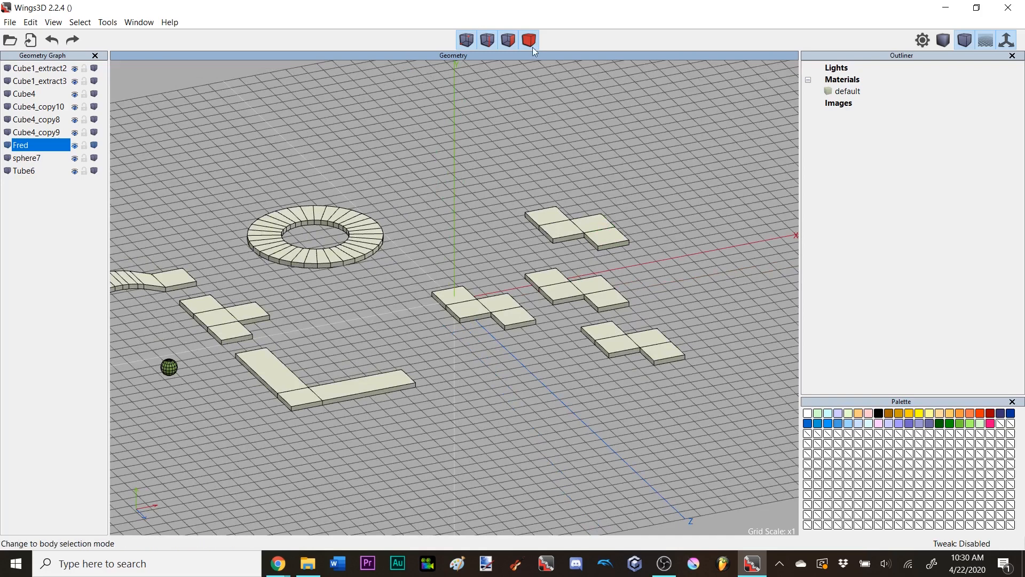
# - Delete the zigzag copy that was offset along the Z axis
pyautogui.click(630, 345)
pyautogui.press('Delete')
pyautogui.moveTo(619, 248); pyautogui.dragTo(709, 354, button='middle')
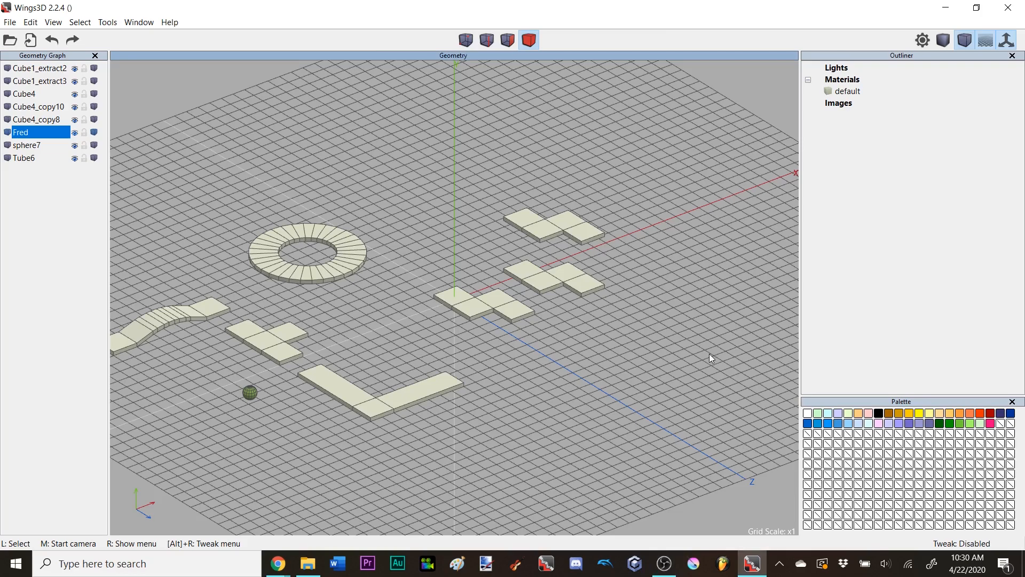
# - Open the help on defining hotkeys, read how to assign and delete them, and close it
pyautogui.click(170, 22)
pyautogui.click(202, 91)
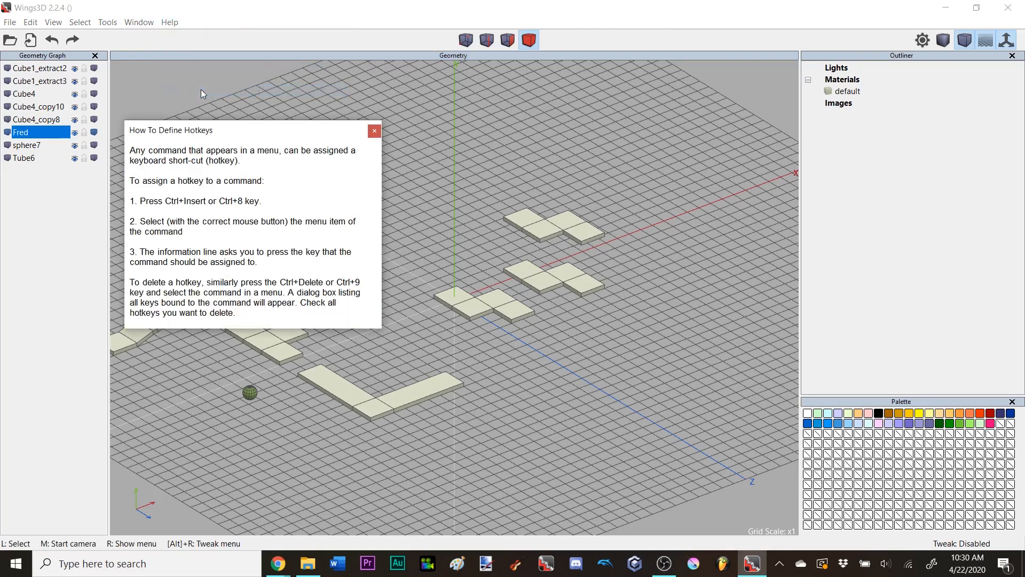
pyautogui.moveTo(229, 131); pyautogui.dragTo(218, 77)
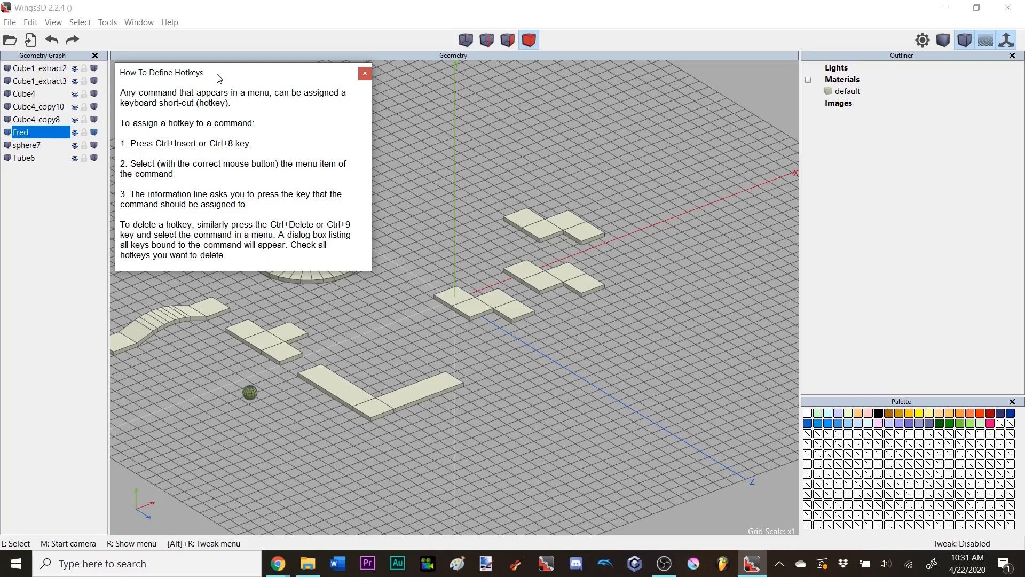
pyautogui.click(364, 73)
# - With the raised zigzag copy selected, bind a hotkey to the Scale Axis X command, redefining the key's existing binding, and deselect the copy
pyautogui.scroll(2, 616, 183)
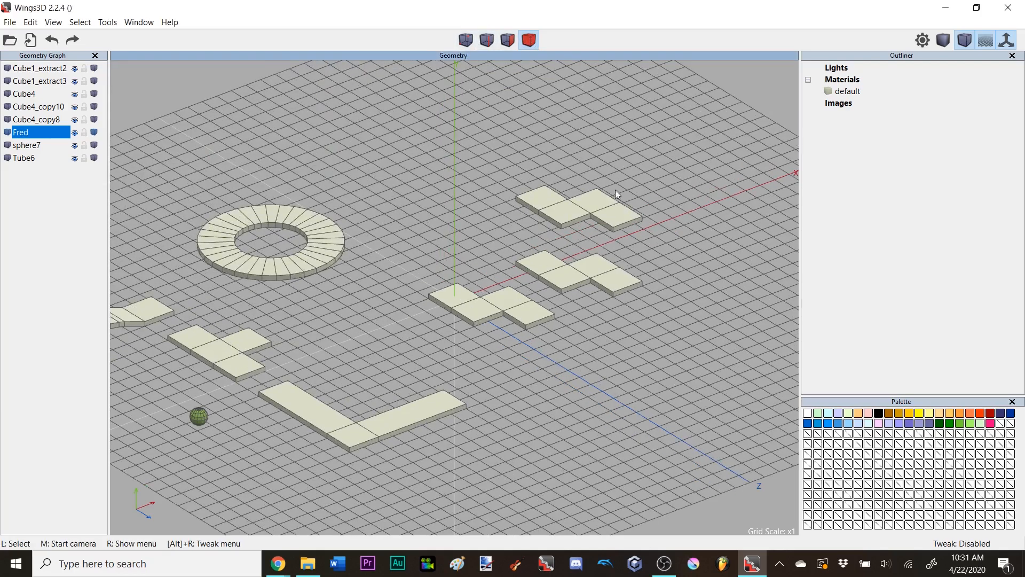
pyautogui.click(633, 217)
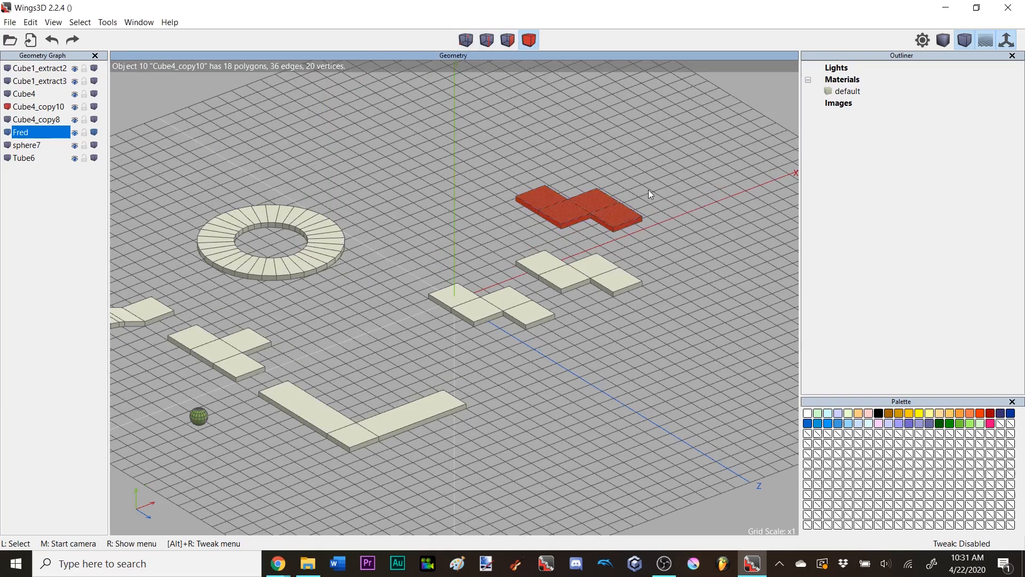
pyautogui.press('Insert')
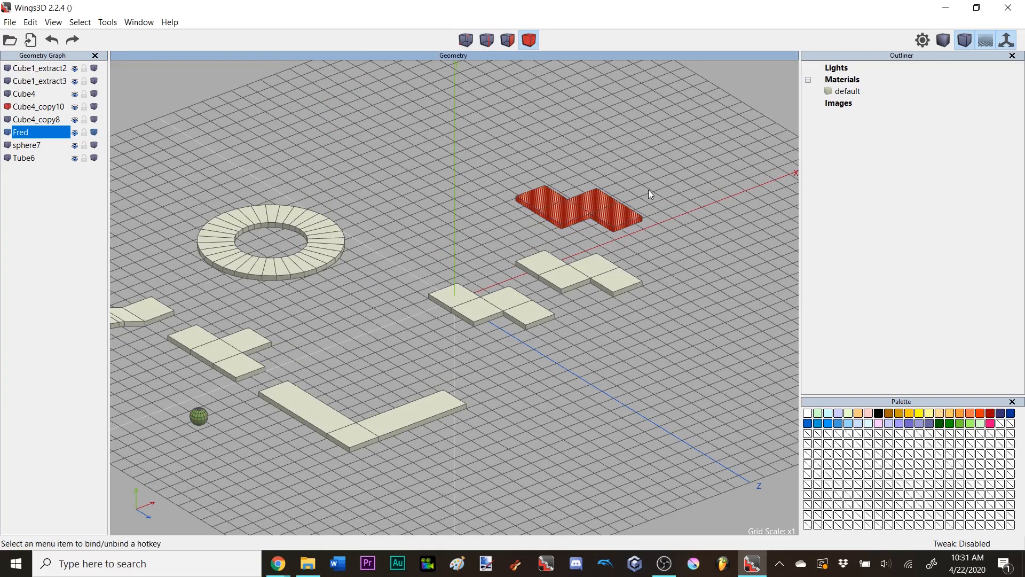
pyautogui.rightClick(650, 193)
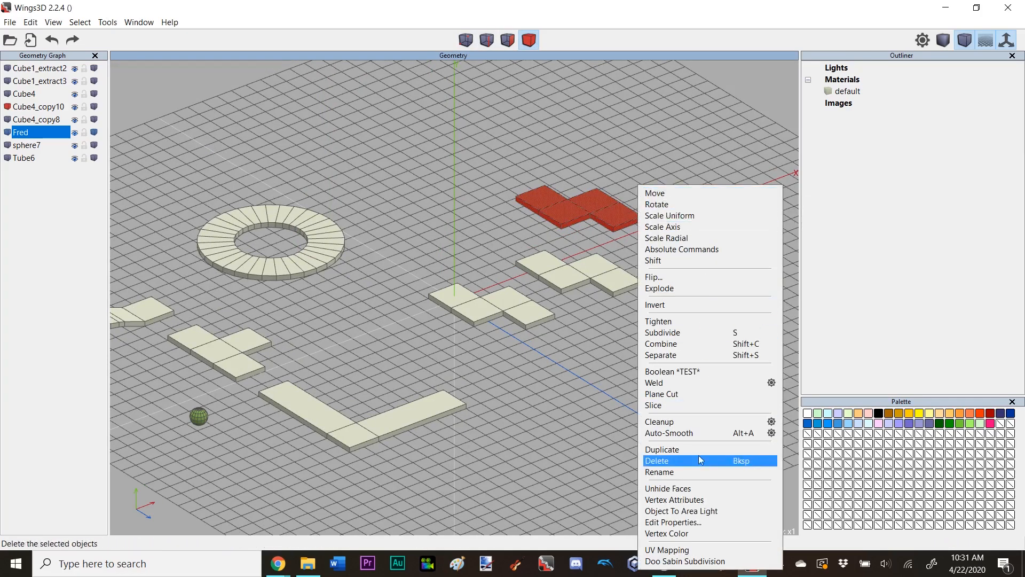
pyautogui.click(701, 227)
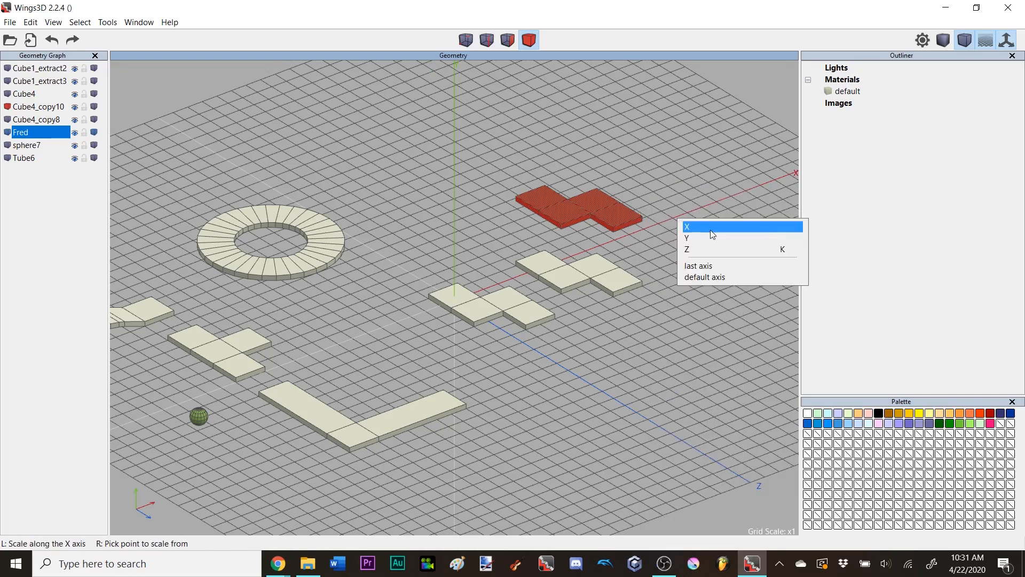
pyautogui.press('Insert')
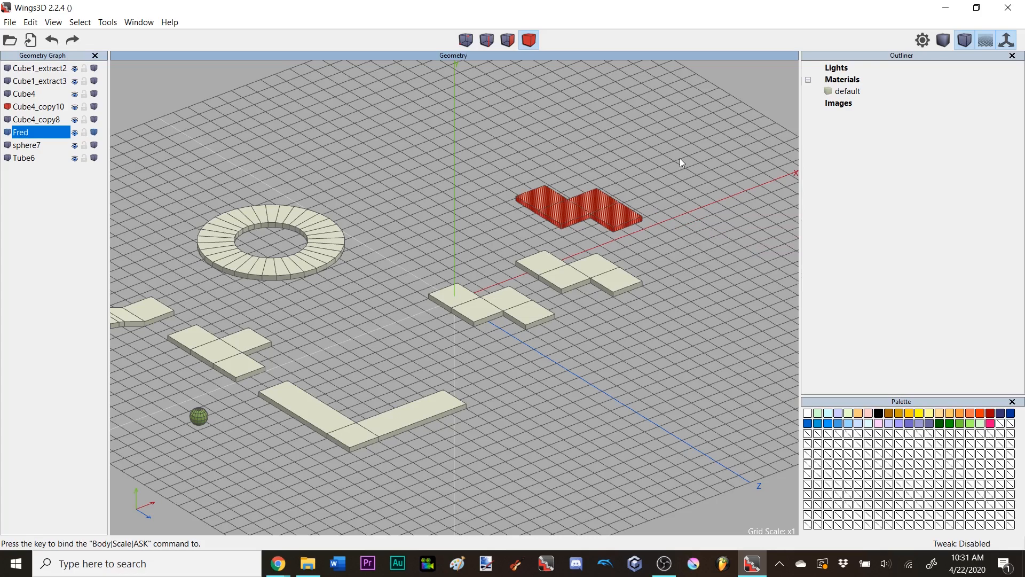
pyautogui.press('s')
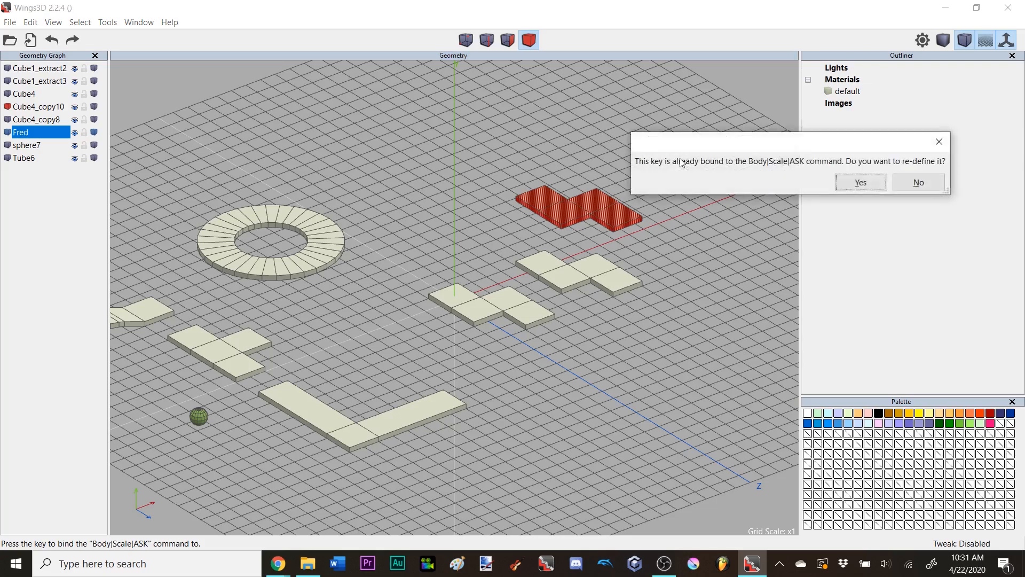
pyautogui.moveTo(694, 144); pyautogui.dragTo(639, 112)
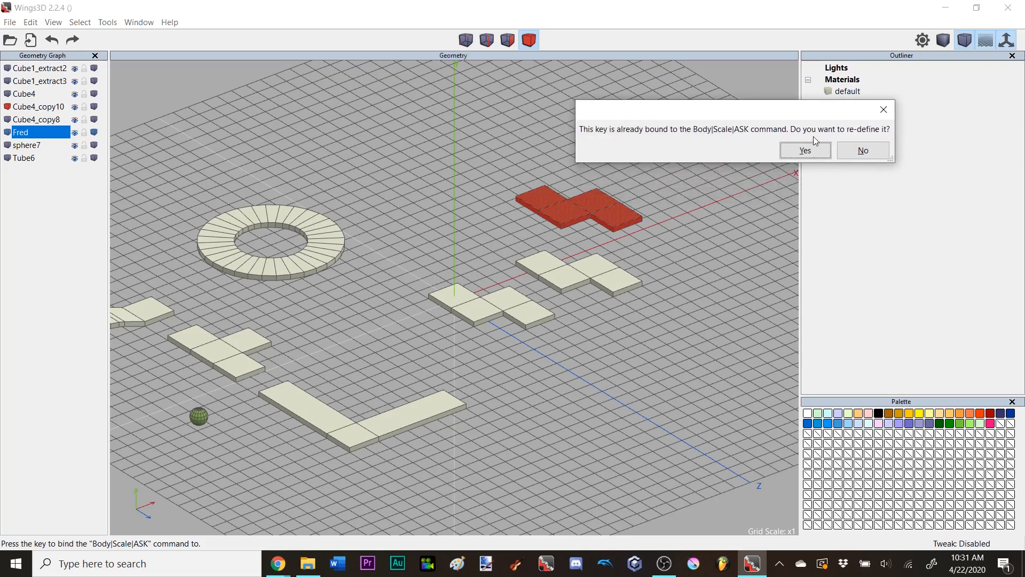
pyautogui.click(813, 153)
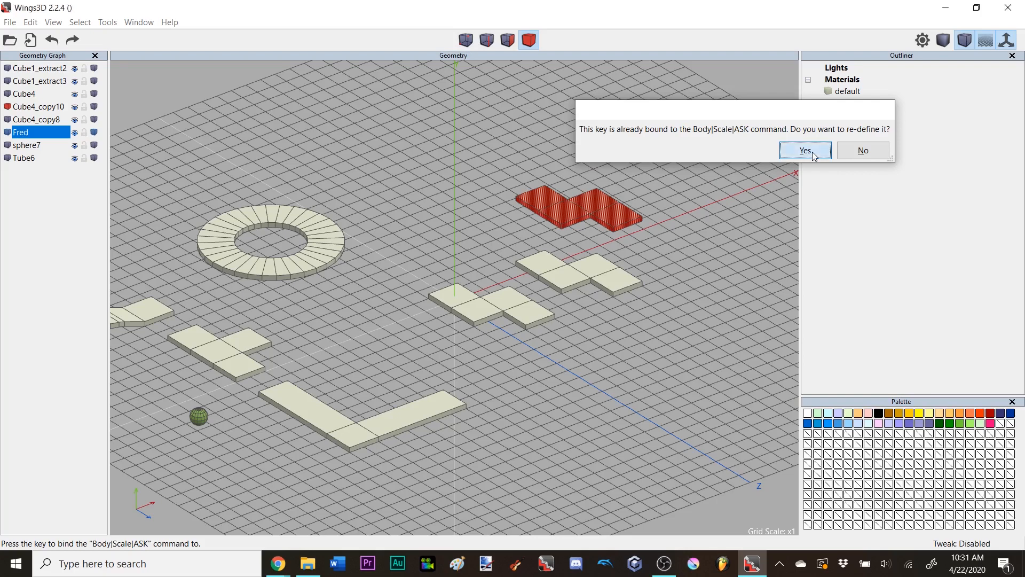
pyautogui.press('space')
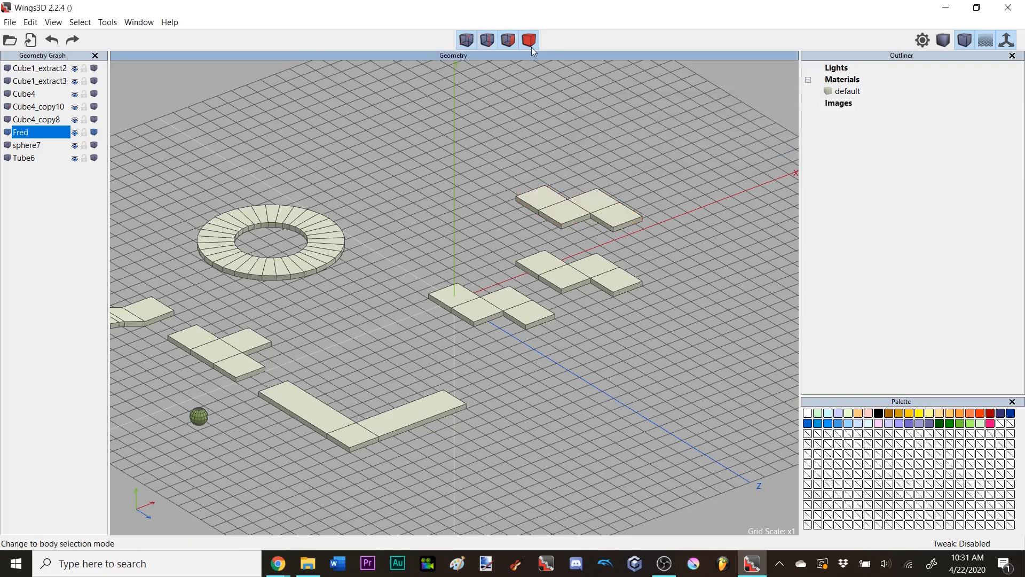
# - Try stretching the raised zigzag copy along the X axis with the Scale Axis hotkey to beyond 200%, and undo the scaling
pyautogui.click(531, 46)
pyautogui.click(603, 200)
pyautogui.press('x')
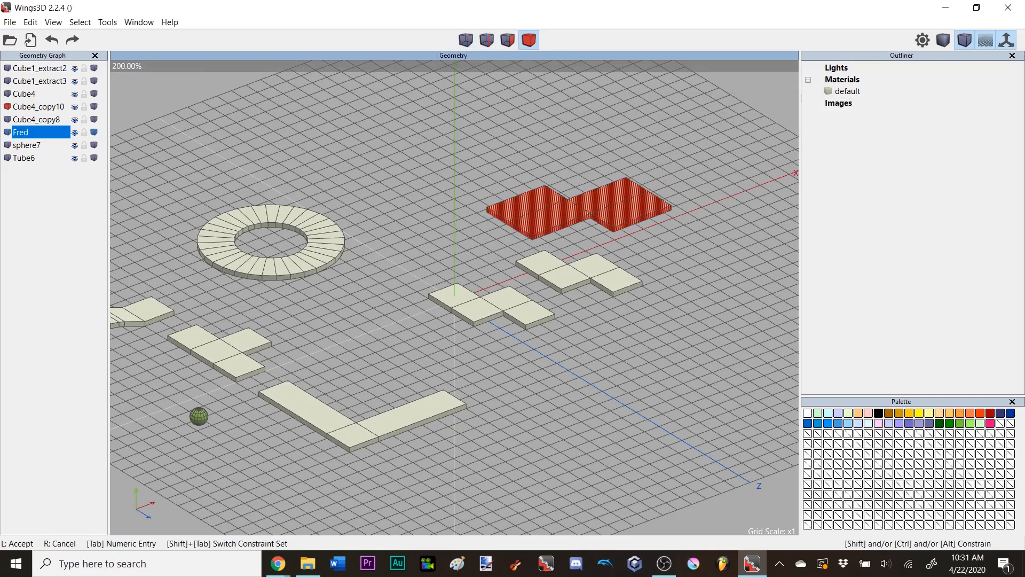
pyautogui.click(643, 150)
pyautogui.middleClick(638, 136)
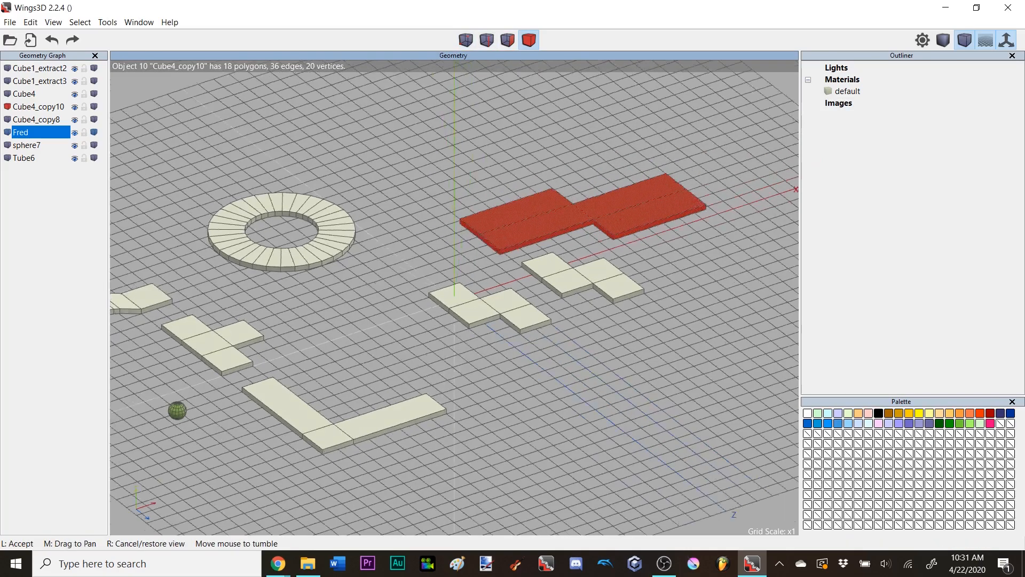
pyautogui.click(629, 150)
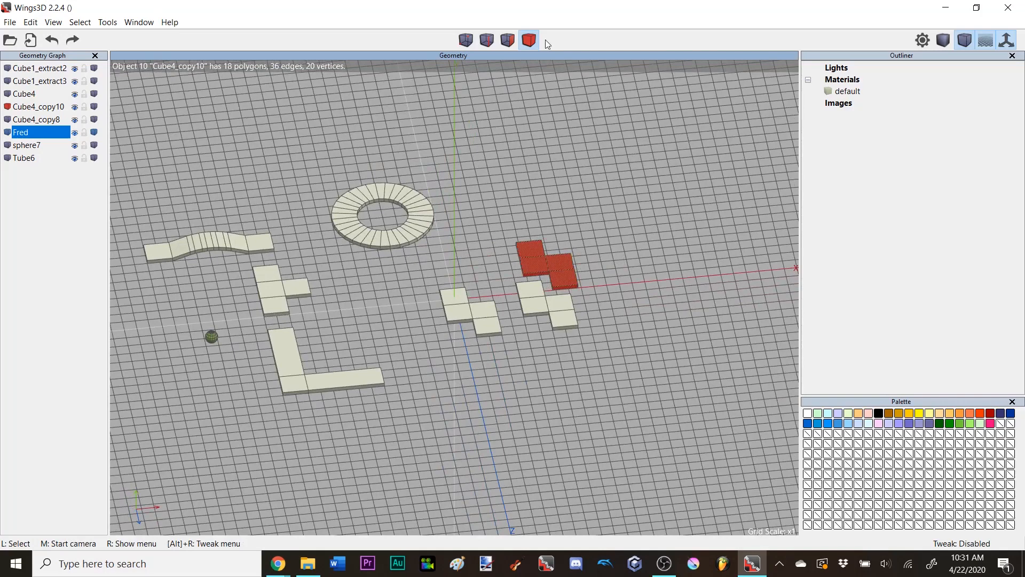
# - Delete the raised zigzag copy and select the remaining copy, Cube4_copy8, on the X axis
pyautogui.press('Delete')
pyautogui.click(542, 289)
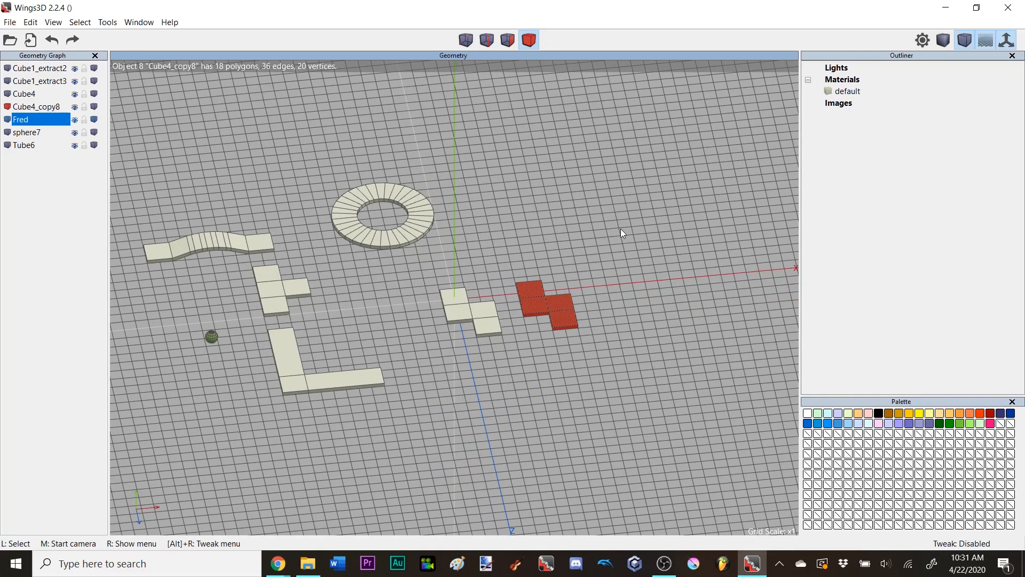
# - Try moving the selected zigzag copy freely with the move hotkey, then undo the move and deselect the copy
pyautogui.press('m')
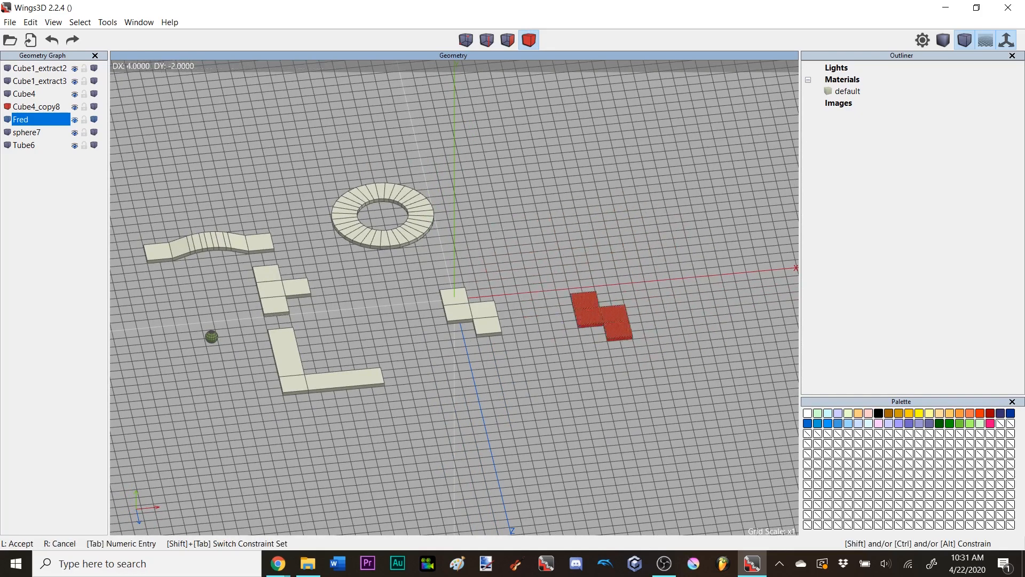
pyautogui.click(622, 234)
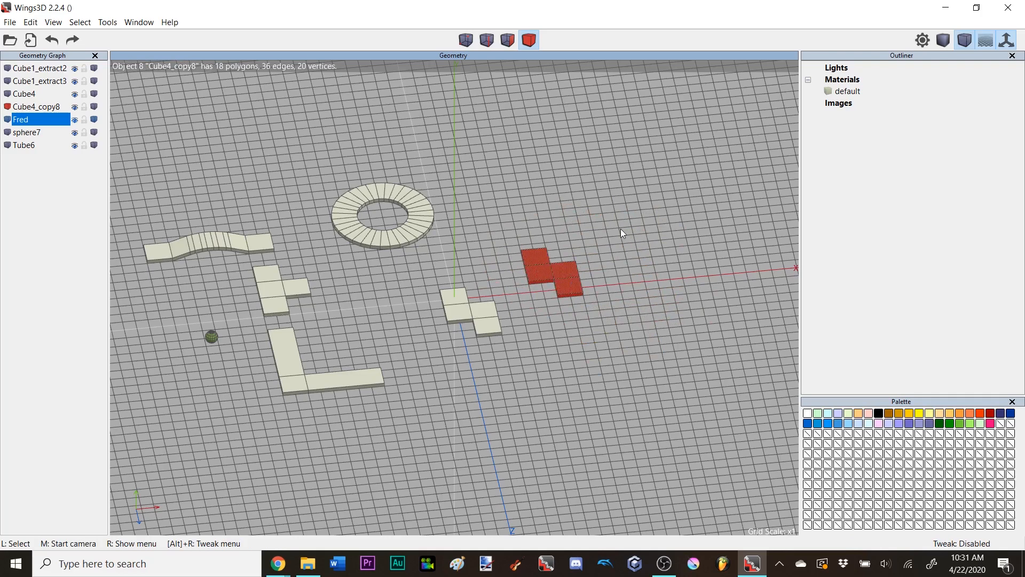
pyautogui.click(621, 230)
pyautogui.click(526, 39)
# - Try moving the original zigzag piece freely with the move hotkey, then undo the move and deselect the piece
pyautogui.click(475, 306)
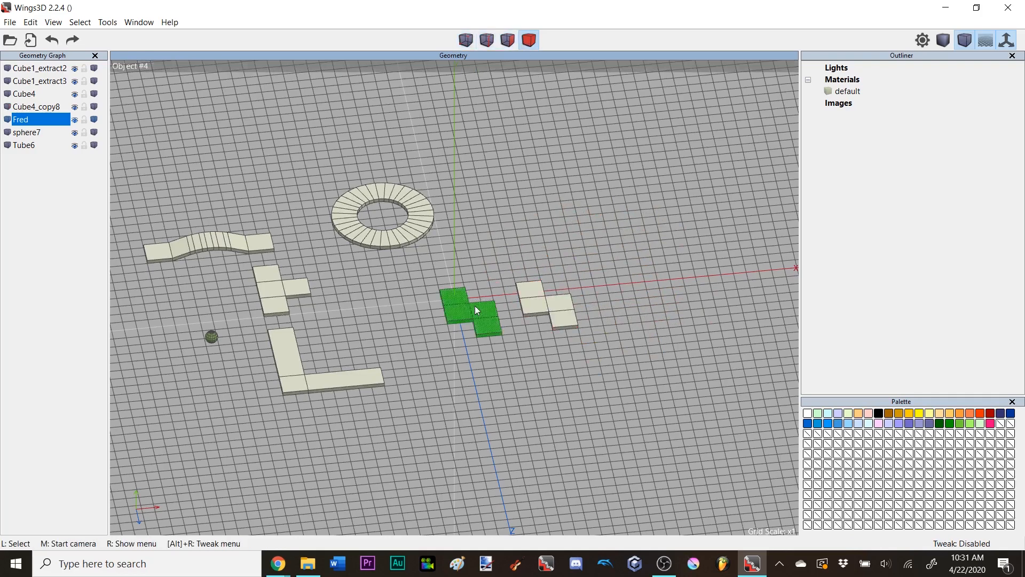
pyautogui.press('m')
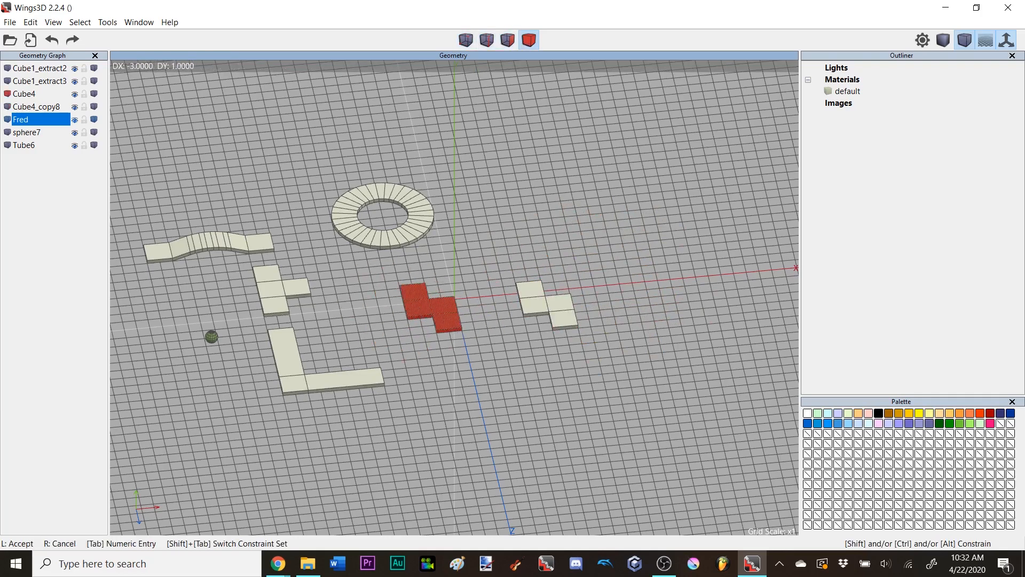
pyautogui.click(474, 306)
pyautogui.hotkey('ctrl', 'z')
pyautogui.press('space')
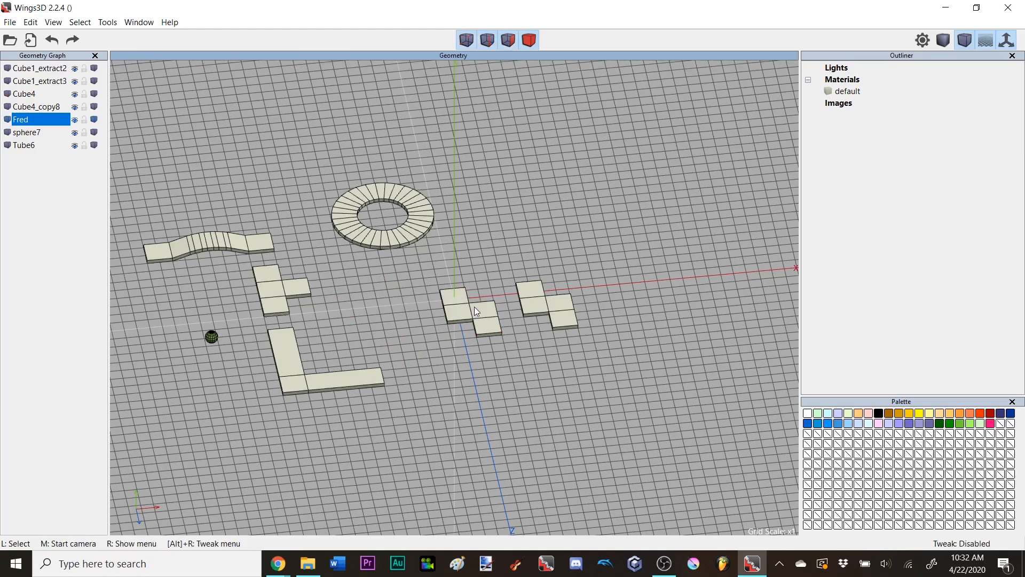
# - Extrude the end face of the T-shaped piece's stem by 2 units along its normal and deselect it
pyautogui.moveTo(657, 316)
pyautogui.mouseDown(button='middle')
pyautogui.moveTo(630, 299)
pyautogui.moveTo(673, 320)
pyautogui.moveTo(656, 324)
pyautogui.mouseUp(button='middle')
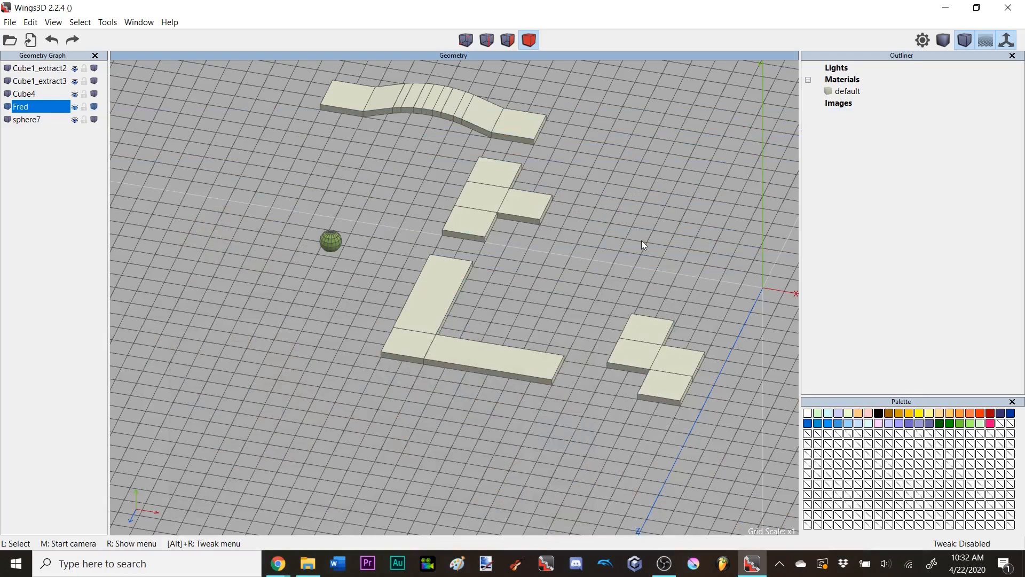
pyautogui.scroll(-3, 642, 245)
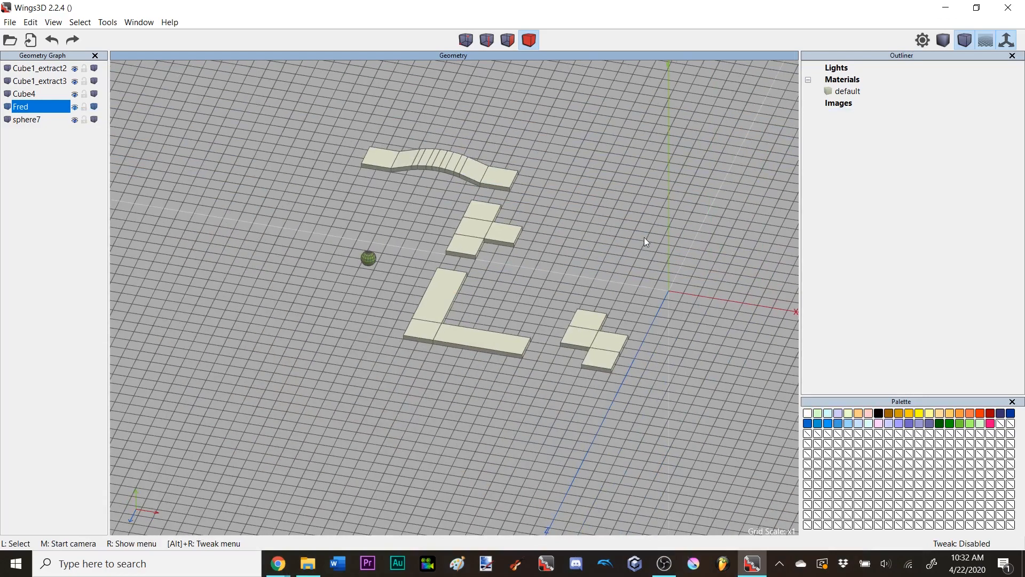
pyautogui.middleClick(624, 261)
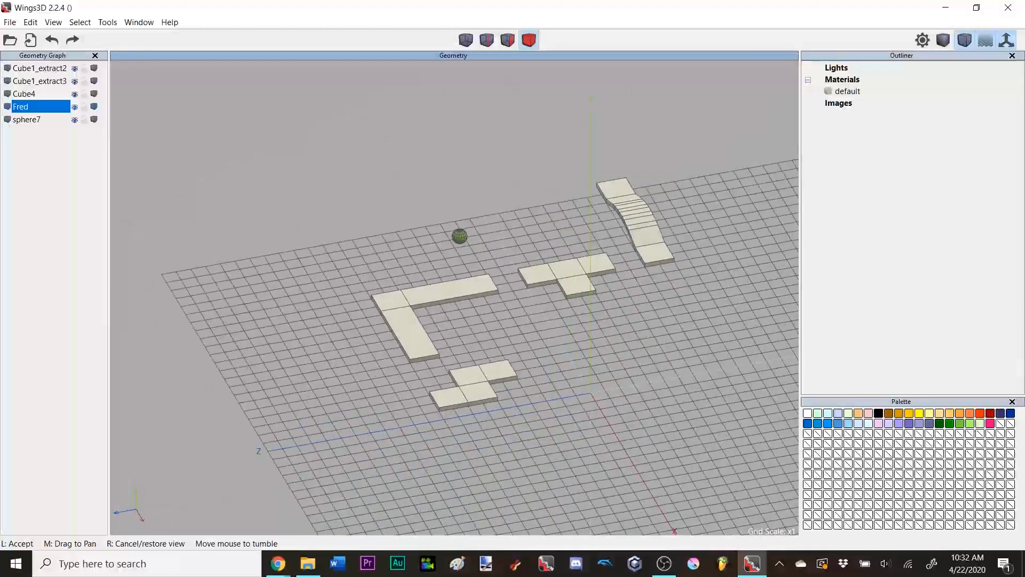
pyautogui.click(623, 261)
pyautogui.scroll(2, 623, 261)
pyautogui.middleClick(583, 224)
pyautogui.click(585, 239)
pyautogui.click(517, 40)
pyautogui.click(620, 325)
pyautogui.scroll(4, 620, 324)
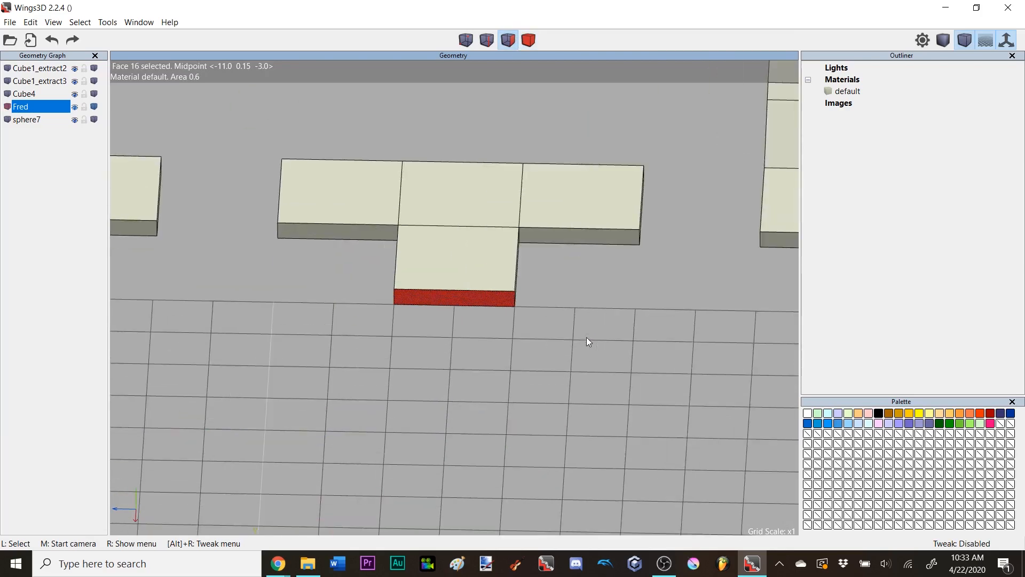
pyautogui.scroll(-3, 587, 338)
pyautogui.middleClick(587, 338)
pyautogui.click(586, 337)
pyautogui.scroll(-2, 586, 337)
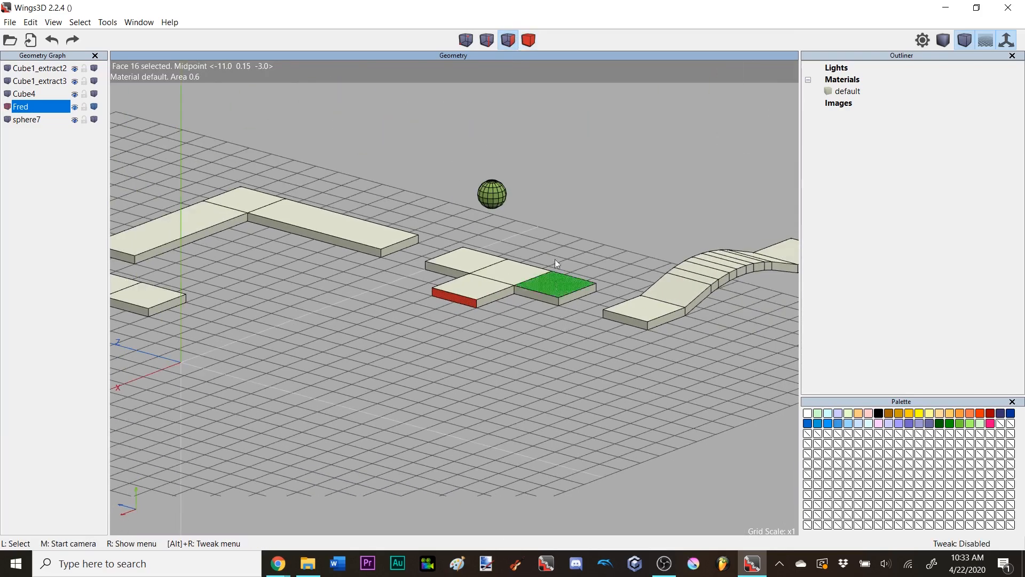
pyautogui.rightClick(557, 215)
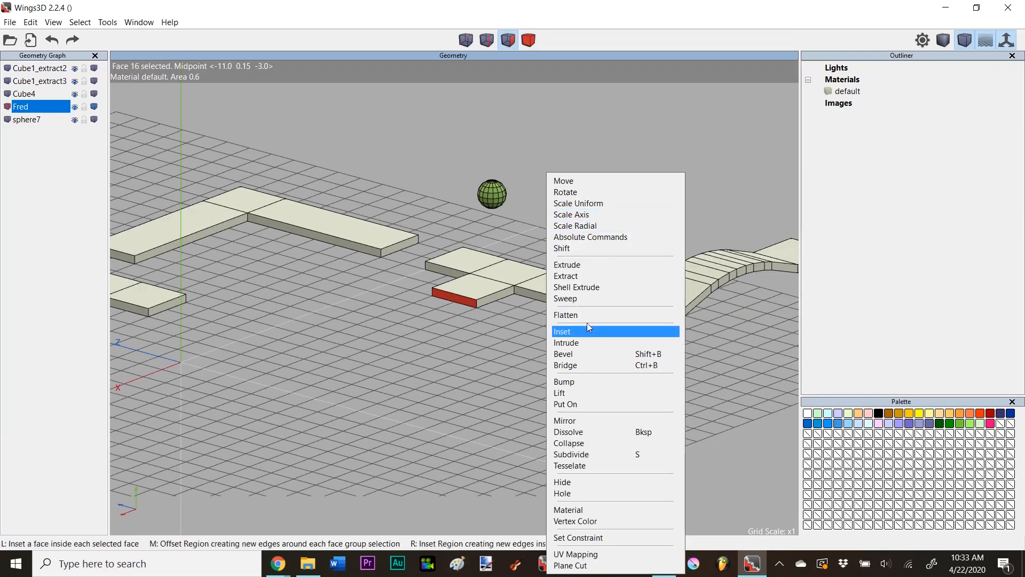
pyautogui.click(599, 268)
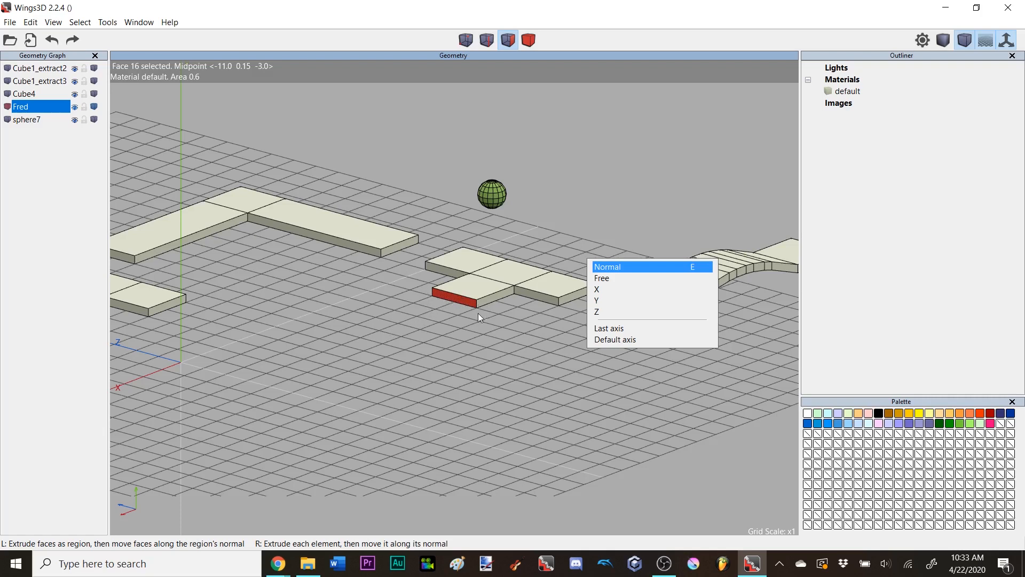
pyautogui.click(612, 269)
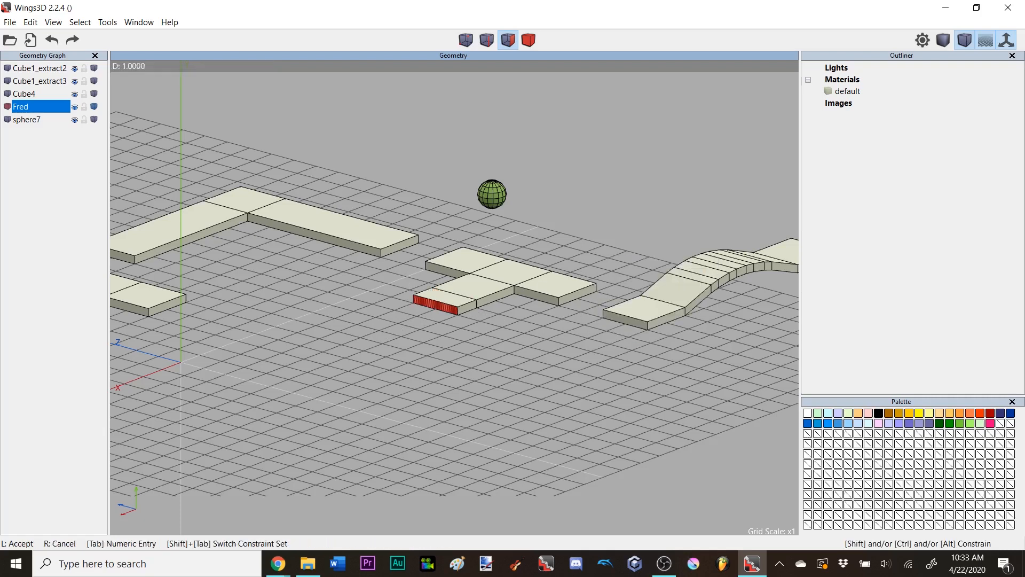
pyautogui.click(609, 270)
pyautogui.press('space')
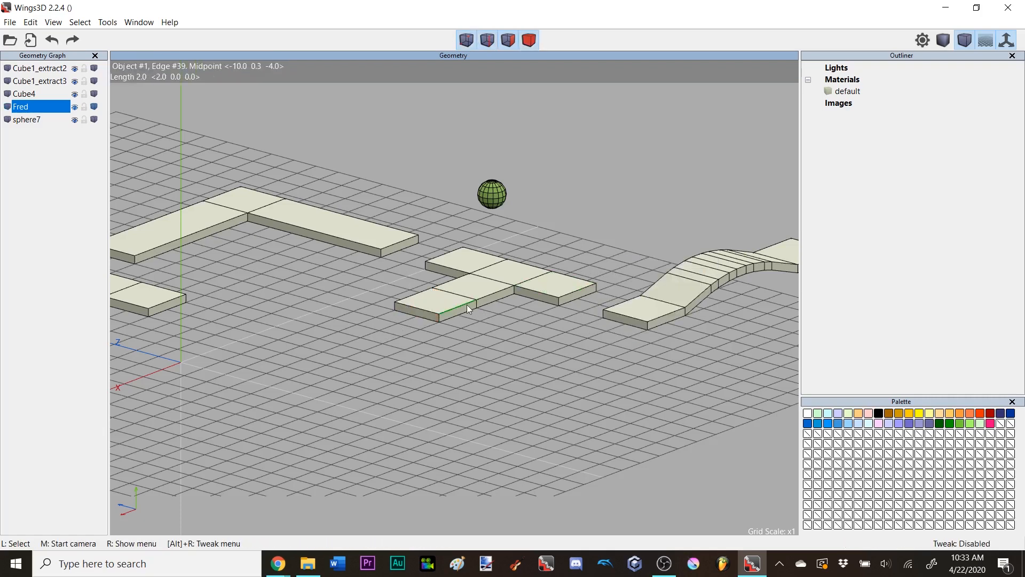
# - Extrude the side face of the stem's new segment 2 units along its normal to form a side branch
pyautogui.click(466, 310)
pyautogui.rightClick(597, 210)
pyautogui.click(629, 265)
pyautogui.click(648, 266)
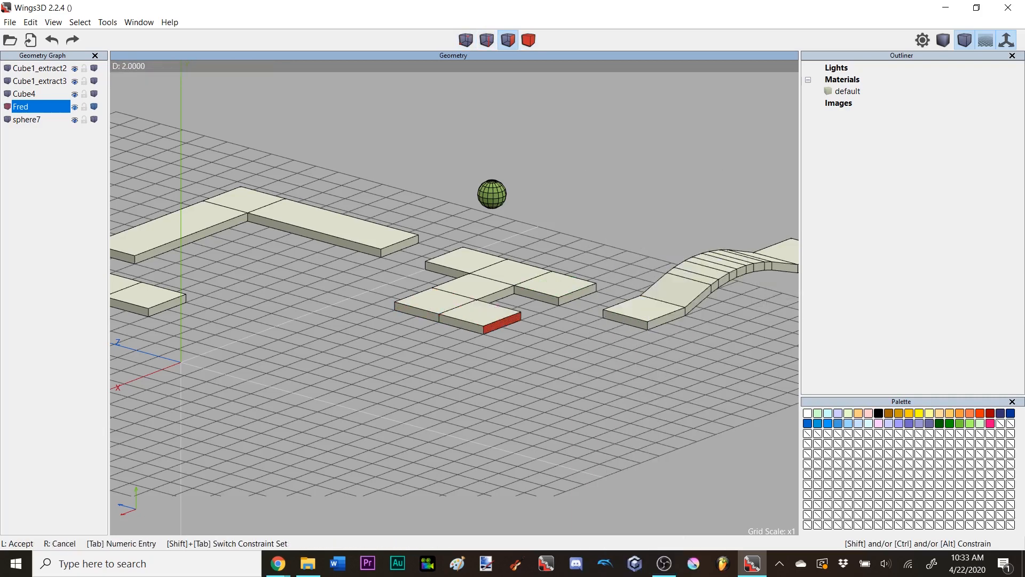
pyautogui.click(648, 270)
pyautogui.press('space')
# - Extrude the stem's end face next to the side branch another 2 units along its normal and deselect it
pyautogui.middleClick(649, 271)
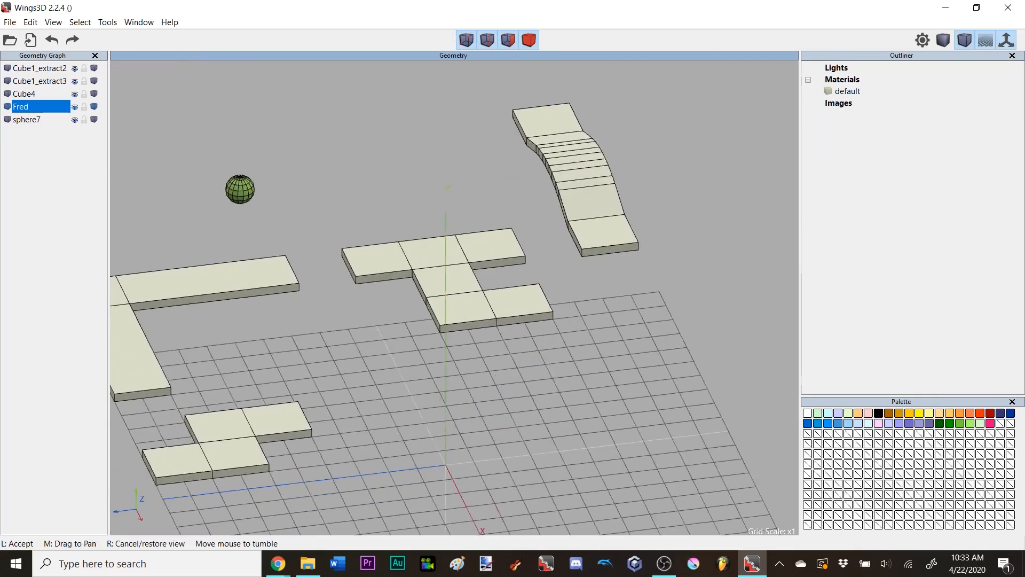
pyautogui.click(502, 328)
pyautogui.click(466, 326)
pyautogui.rightClick(675, 251)
pyautogui.click(697, 271)
pyautogui.click(699, 271)
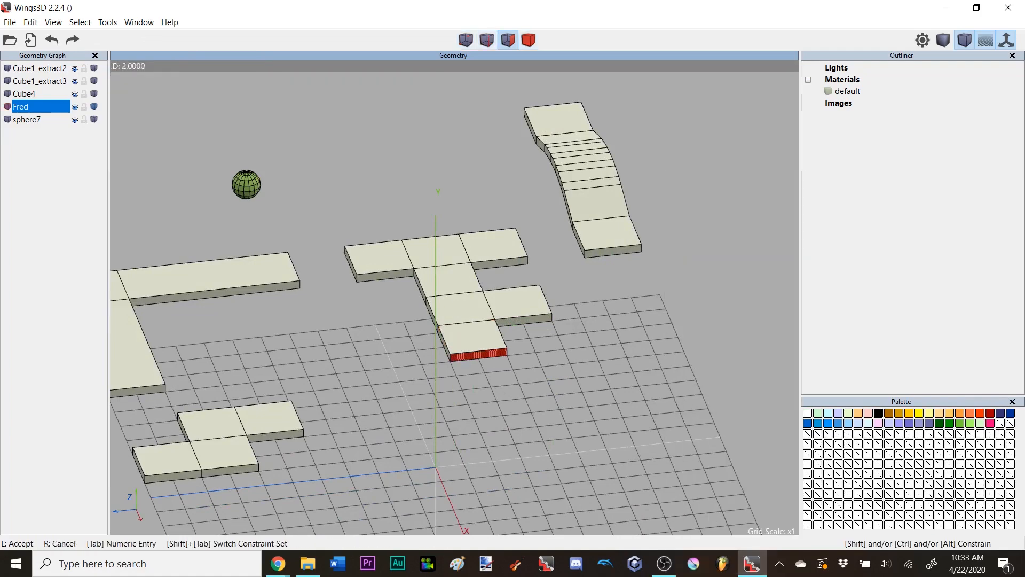
pyautogui.click(495, 389)
pyautogui.press('space')
# - Bevel the vertical edge at the outer corner of the side branch
pyautogui.middleClick(495, 389)
pyautogui.click(467, 362)
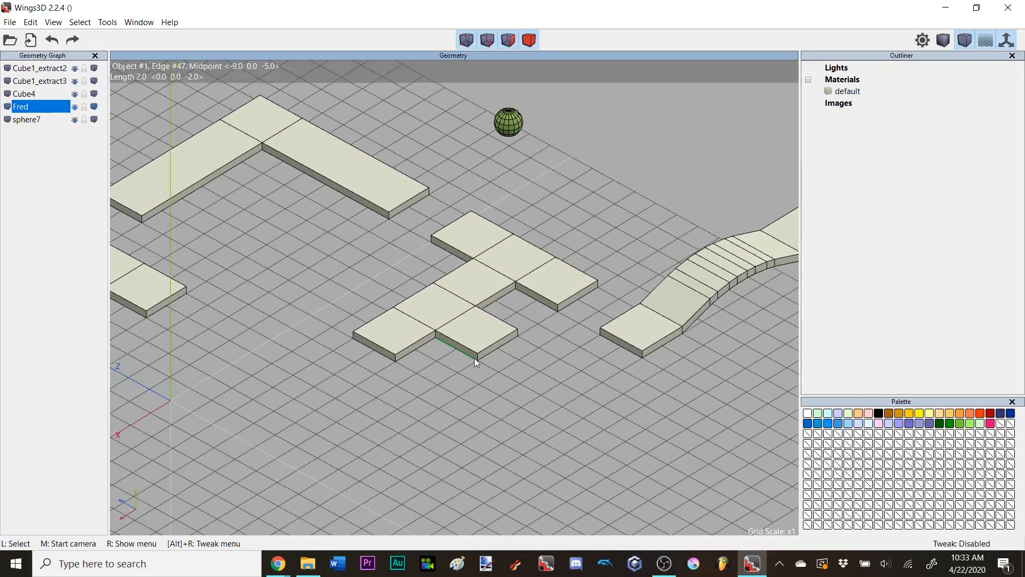
pyautogui.click(477, 357)
pyautogui.scroll(1, 477, 357)
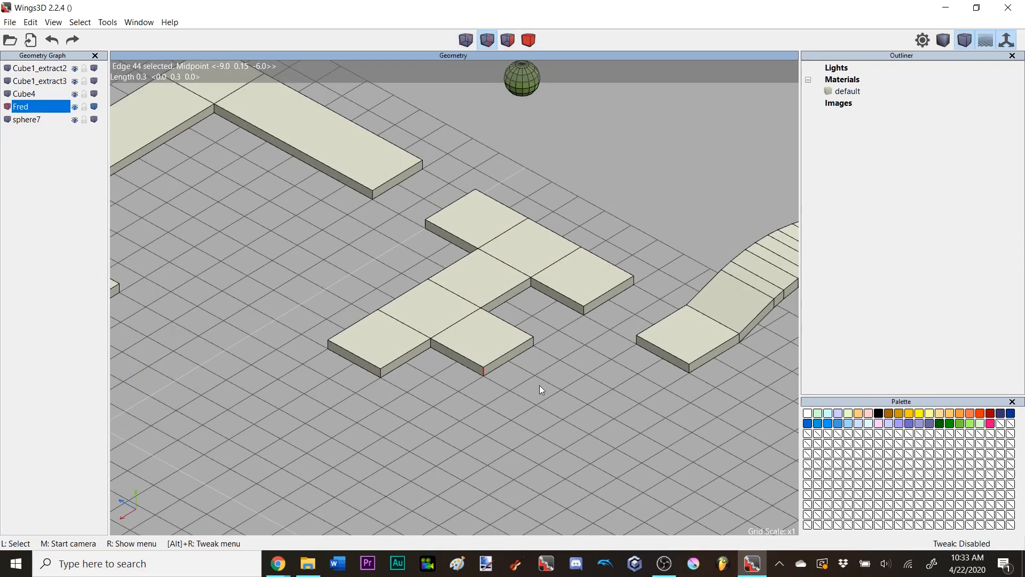
pyautogui.press('b')
pyautogui.click(432, 377)
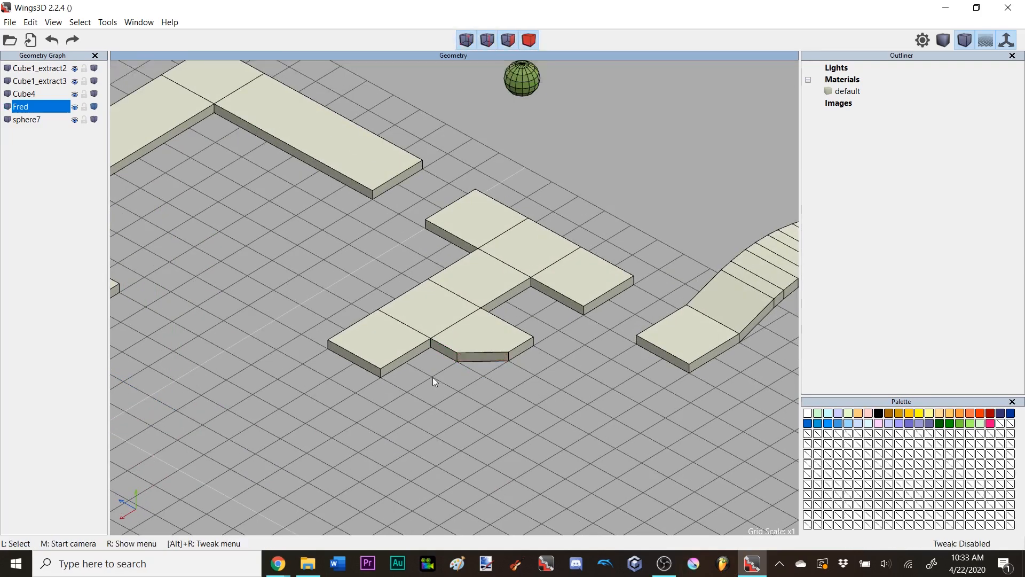
# - Extrude the side branch's bevelled corner face 4 units along its normal to form an angled arm, and deselect it
pyautogui.rightClick(565, 189)
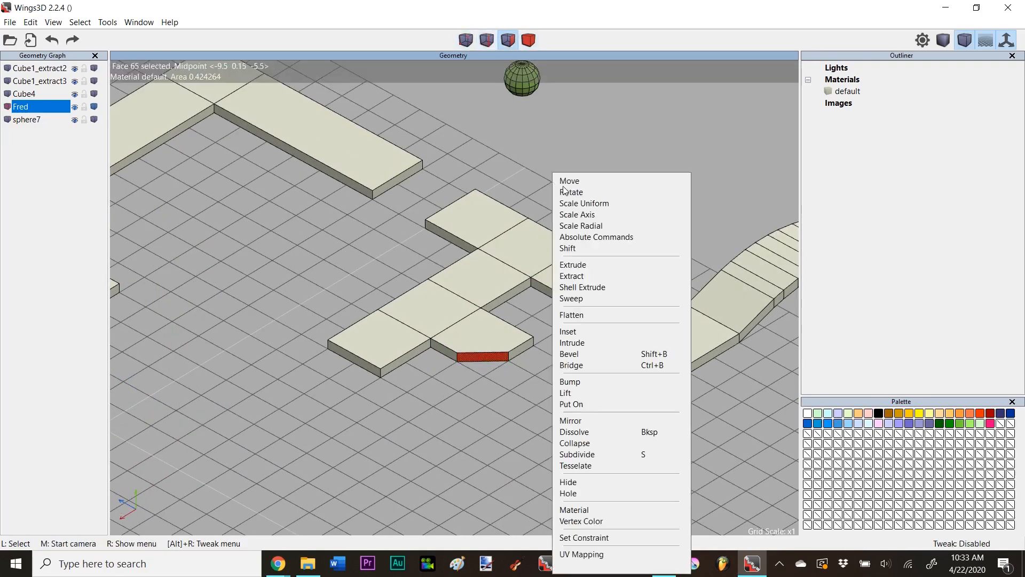
pyautogui.click(582, 264)
pyautogui.click(601, 266)
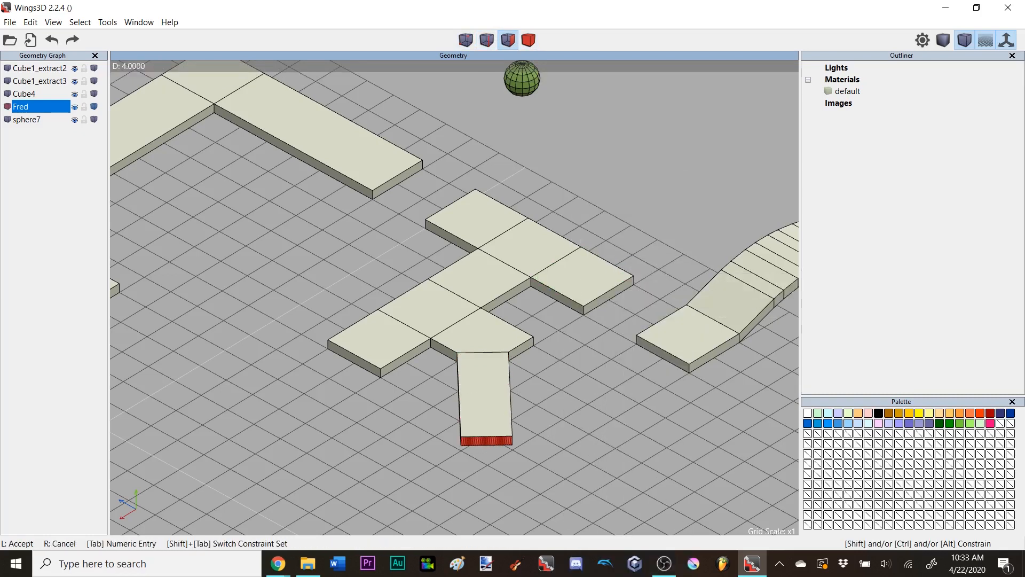
pyautogui.click(588, 255)
pyautogui.click(578, 219)
# - Extrude the long side face of the angled arm outward along its normal to widen the arm
pyautogui.middleClick(578, 219)
pyautogui.click(577, 219)
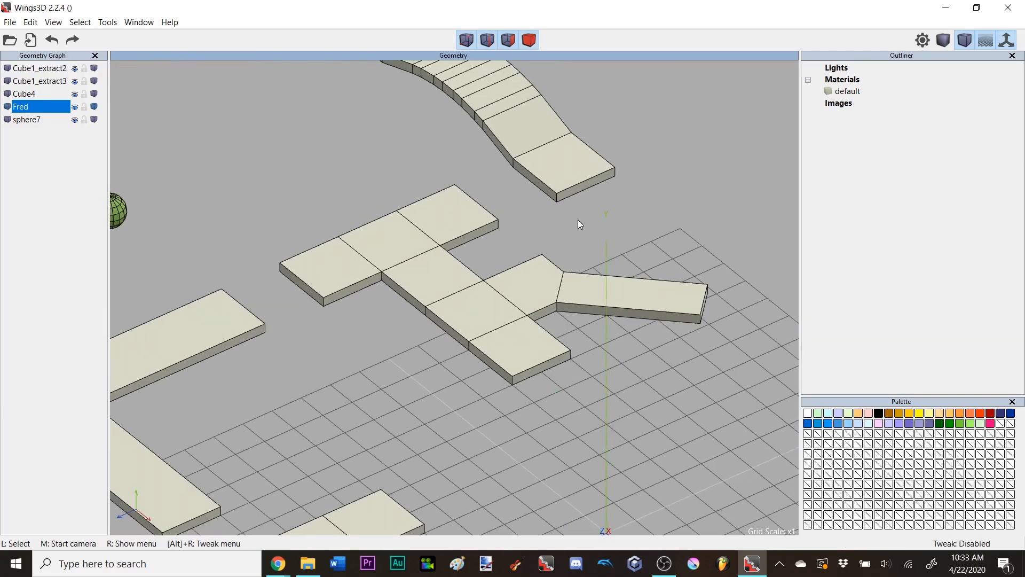
pyautogui.scroll(-2, 701, 255)
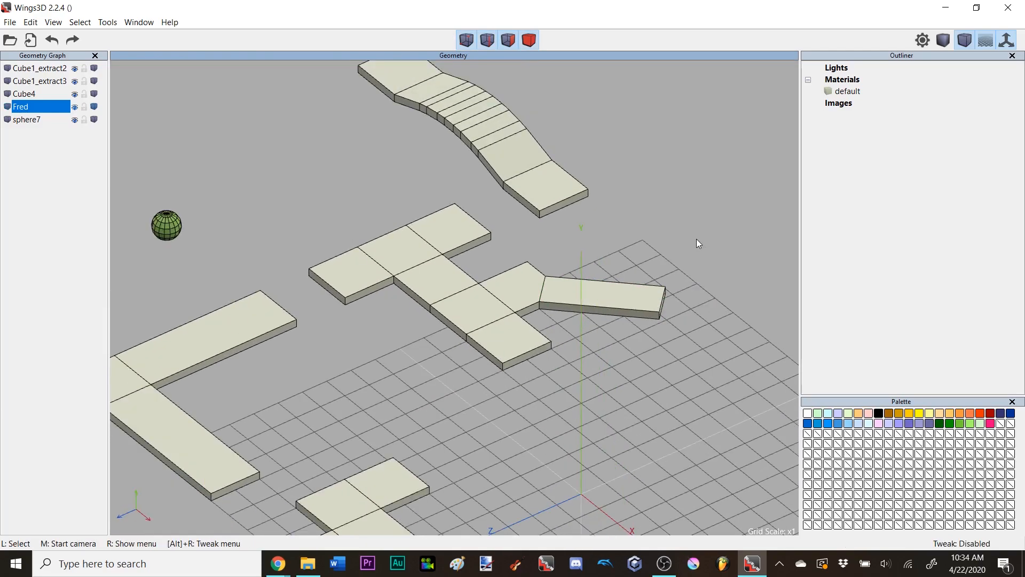
pyautogui.middleClick(623, 235)
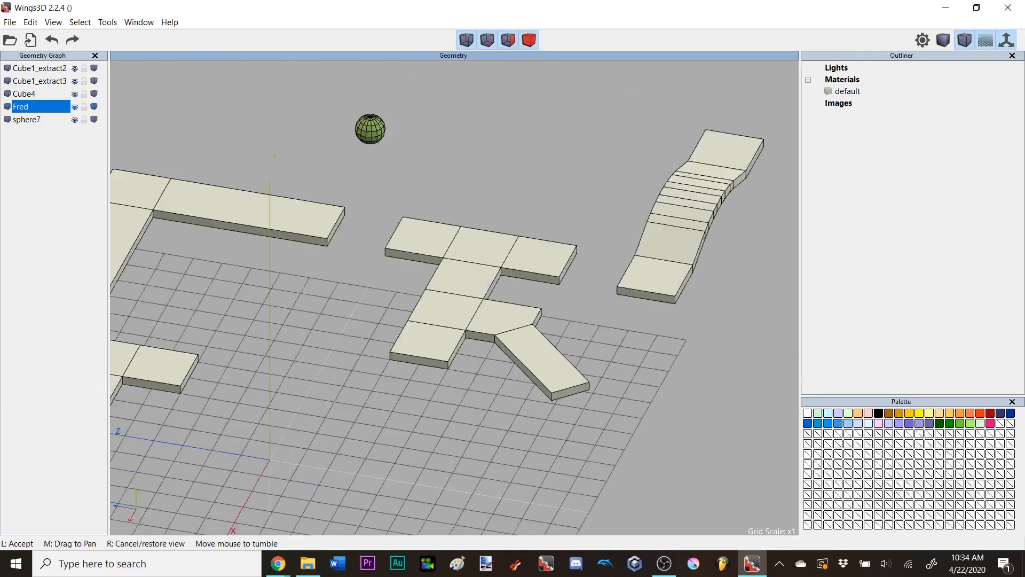
pyautogui.click(623, 236)
pyautogui.click(396, 361)
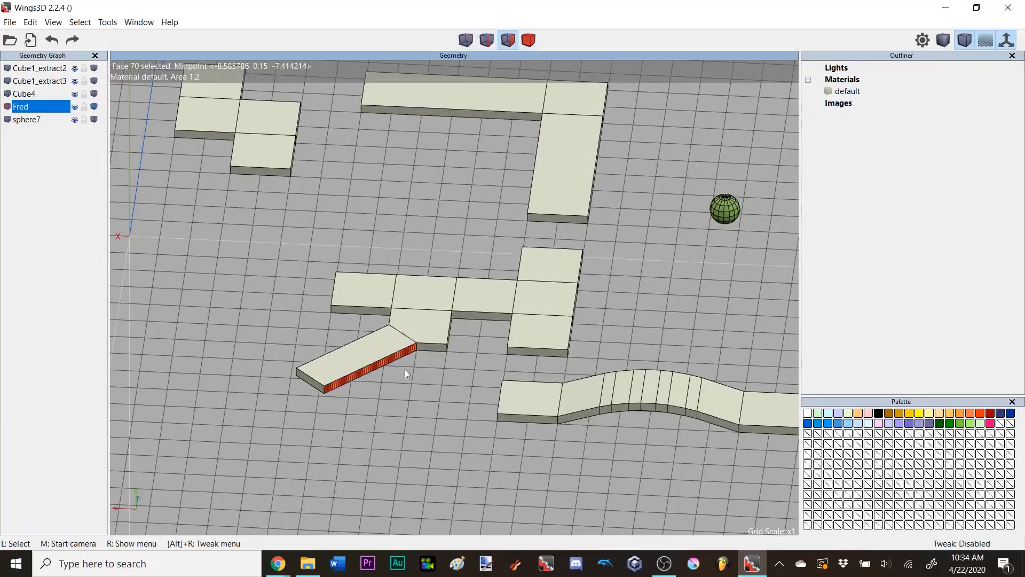
pyautogui.rightClick(405, 370)
pyautogui.click(444, 264)
pyautogui.click(441, 249)
pyautogui.rightClick(435, 236)
pyautogui.click(465, 265)
pyautogui.click(464, 270)
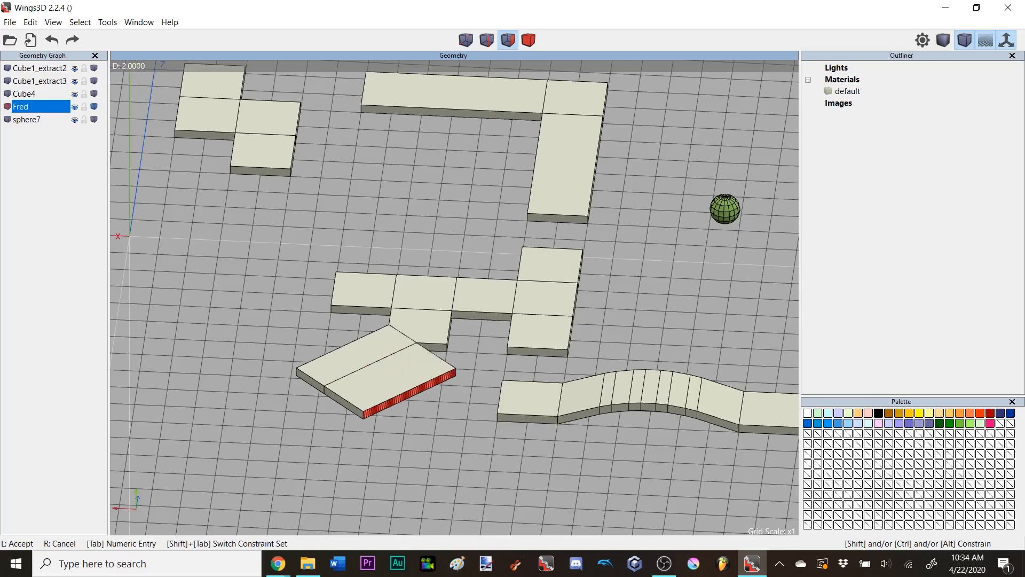
pyautogui.click(463, 268)
# - Undo the angled arm's extrusions and the corner bevel on the side branch, and clear the selection
pyautogui.middleClick(441, 251)
pyautogui.click(442, 251)
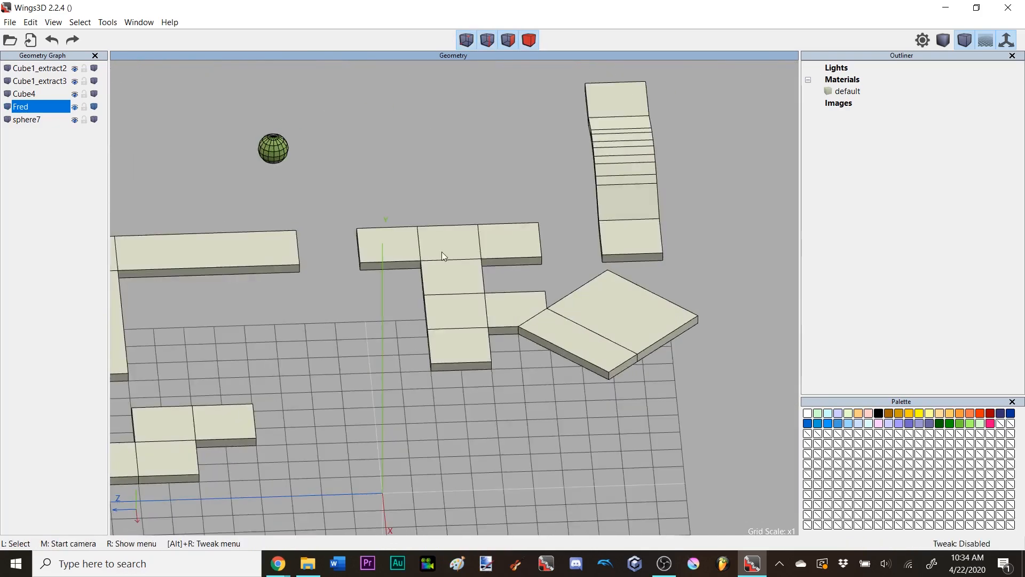
pyautogui.hotkey('ctrl', 'z')
pyautogui.hotkey('ctrl', 'z')
pyautogui.press('space')
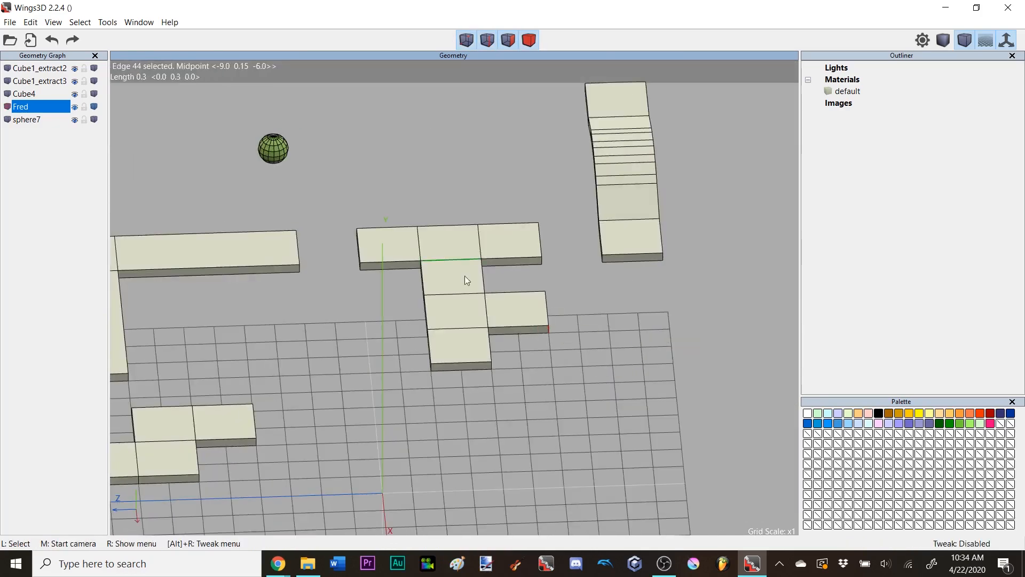
# - Bevel the vertical outer corner edge of the stem's end segment, on the side opposite the side branch
pyautogui.scroll(2, 473, 362)
pyautogui.middleClick(473, 362)
pyautogui.click(478, 363)
pyautogui.click(553, 358)
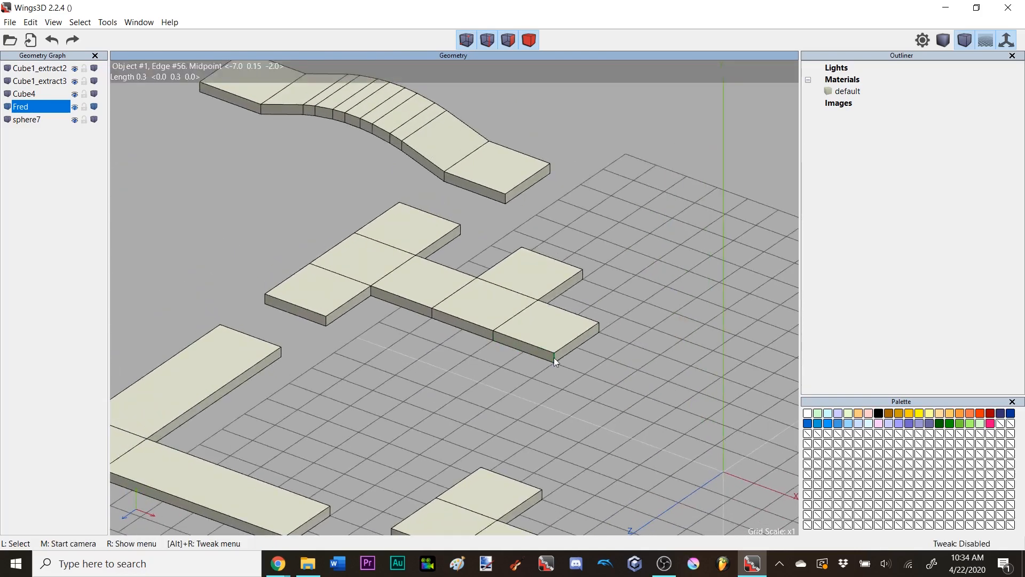
pyautogui.press('b')
pyautogui.click(607, 310)
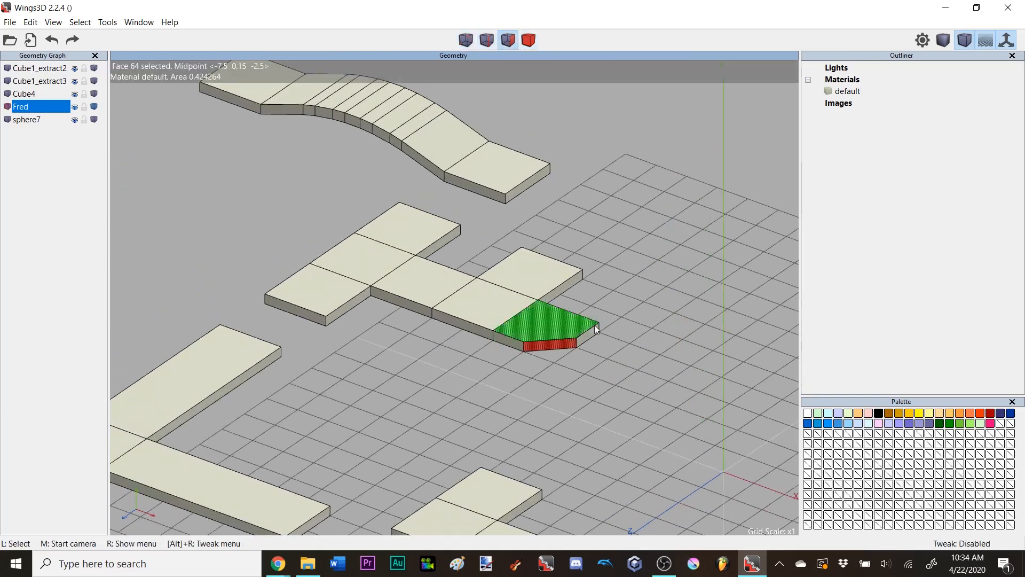
# - Extrude the bevelled corner face of the stem's end segment along the X axis and deselect it
pyautogui.rightClick(635, 268)
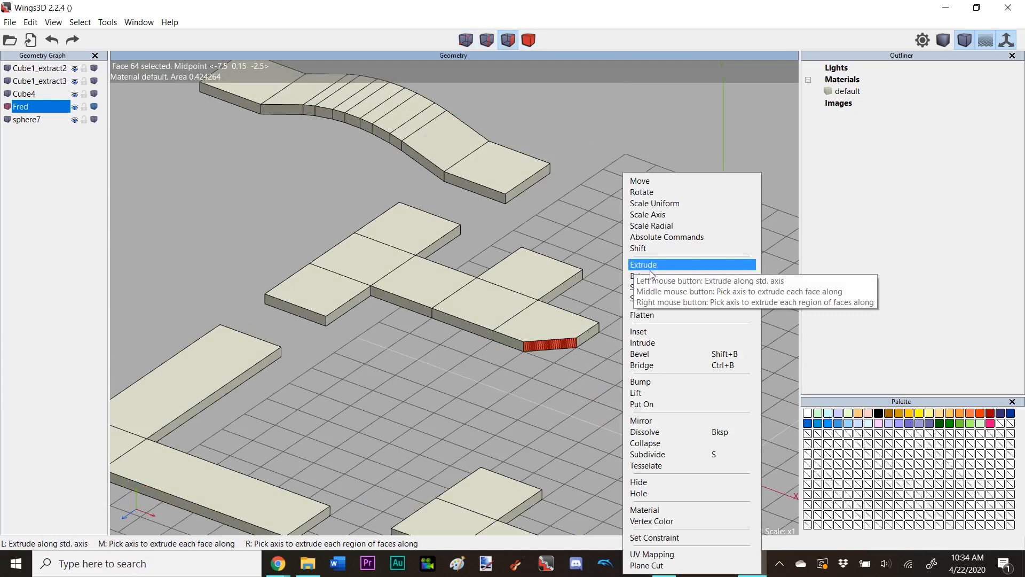
pyautogui.click(652, 266)
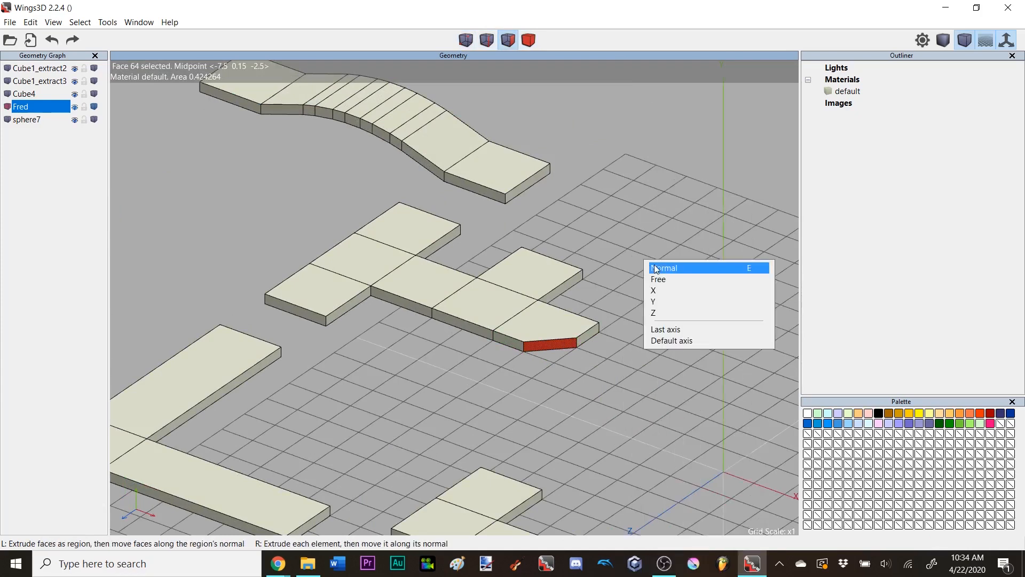
pyautogui.click(653, 290)
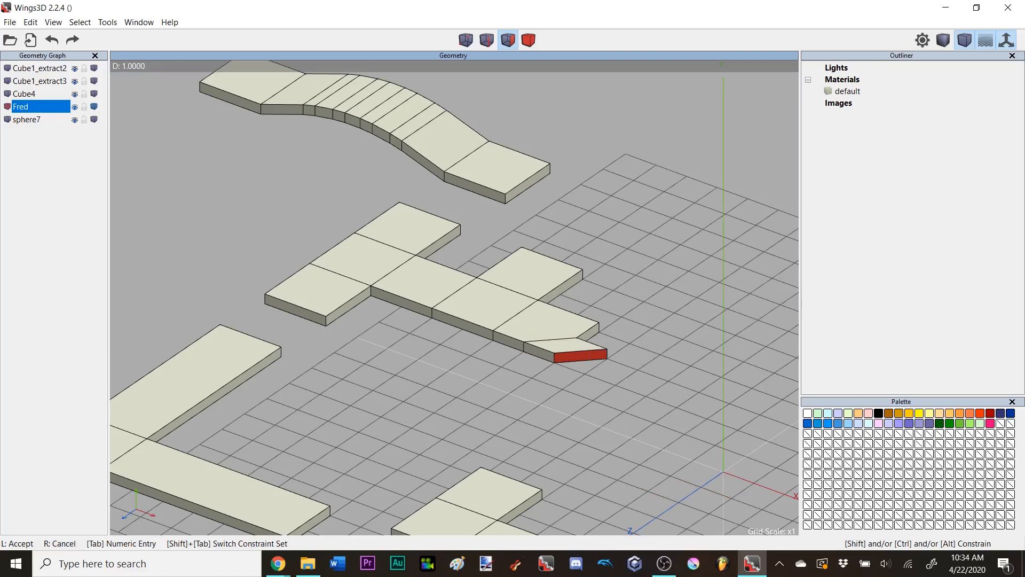
pyautogui.click(657, 291)
pyautogui.middleClick(656, 291)
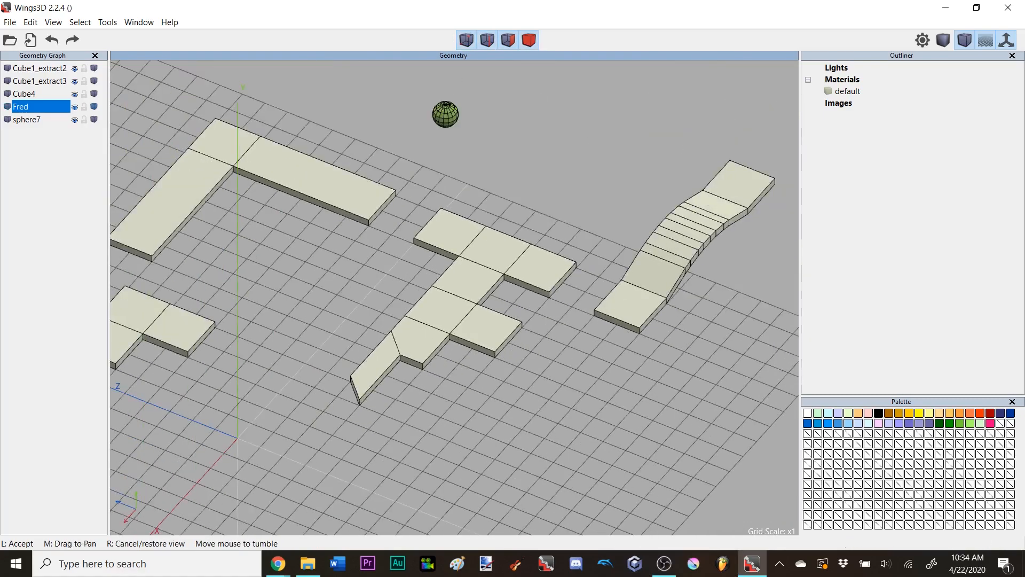
# - Examine the slanted arm extruded from the T piece's bevelled corner from several angles
pyautogui.click(505, 383)
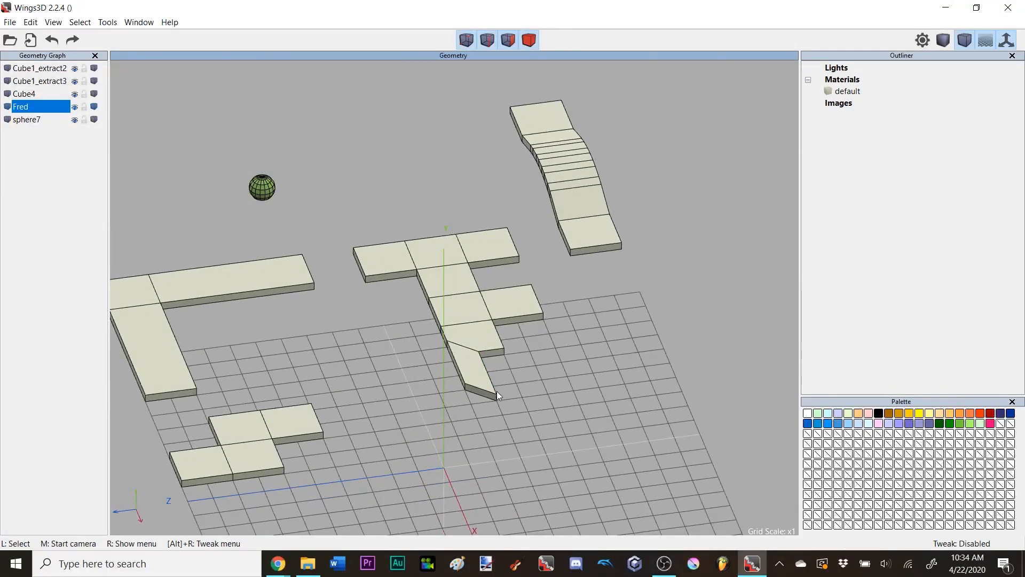
pyautogui.click(497, 396)
pyautogui.press('a')
pyautogui.press('space')
pyautogui.middleClick(470, 297)
pyautogui.scroll(-4, 470, 296)
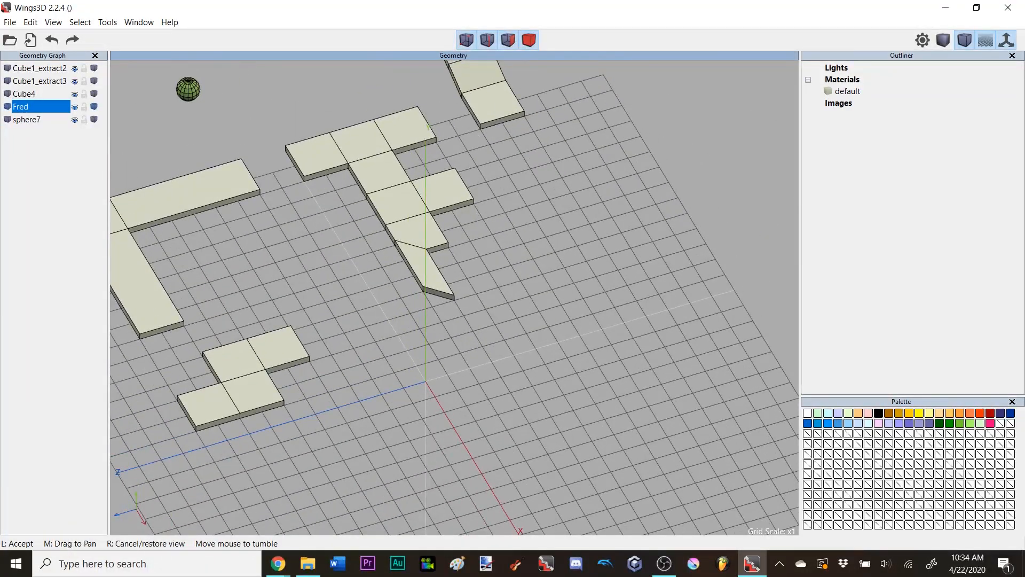
pyautogui.scroll(-3, 470, 297)
pyautogui.click(470, 297)
# - Extrude the end face of the T piece's crossbar, on the side facing the L-shaped track, about -6 units along the X axis
pyautogui.click(556, 185)
pyautogui.press('a')
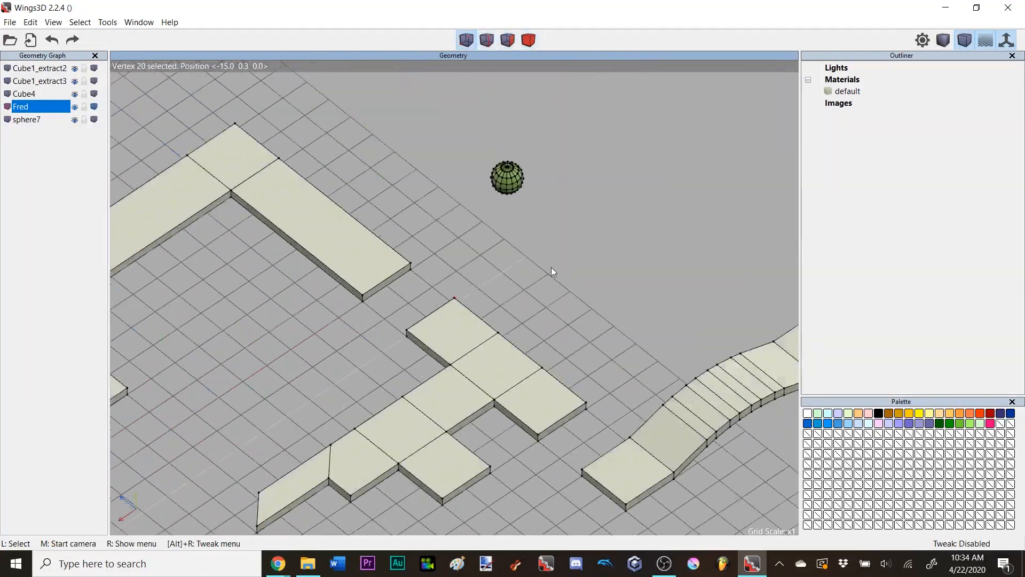
pyautogui.press('space')
pyautogui.middleClick(559, 263)
pyautogui.scroll(4, 559, 264)
pyautogui.click(559, 264)
pyautogui.click(506, 292)
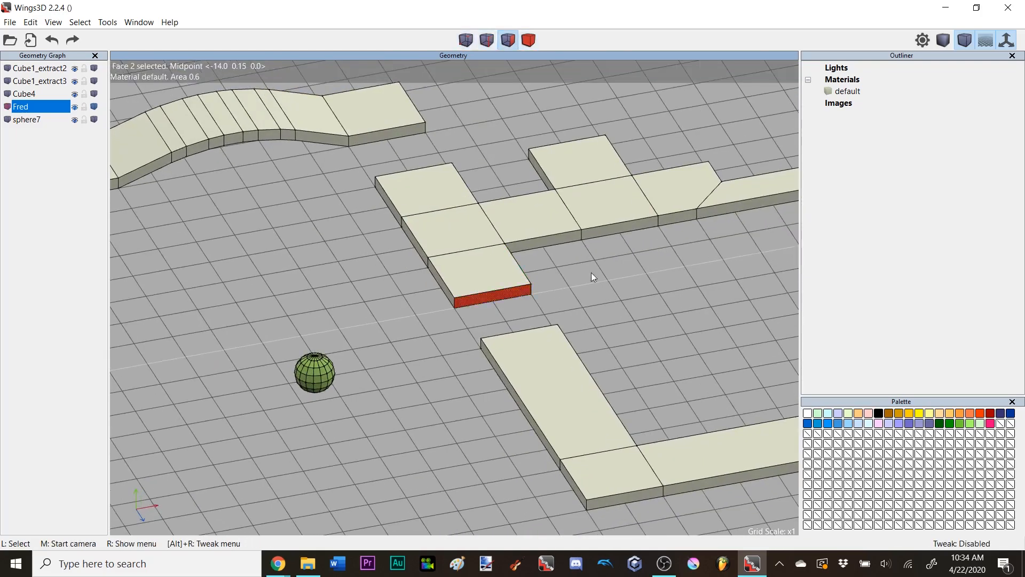
pyautogui.rightClick(593, 277)
pyautogui.click(630, 271)
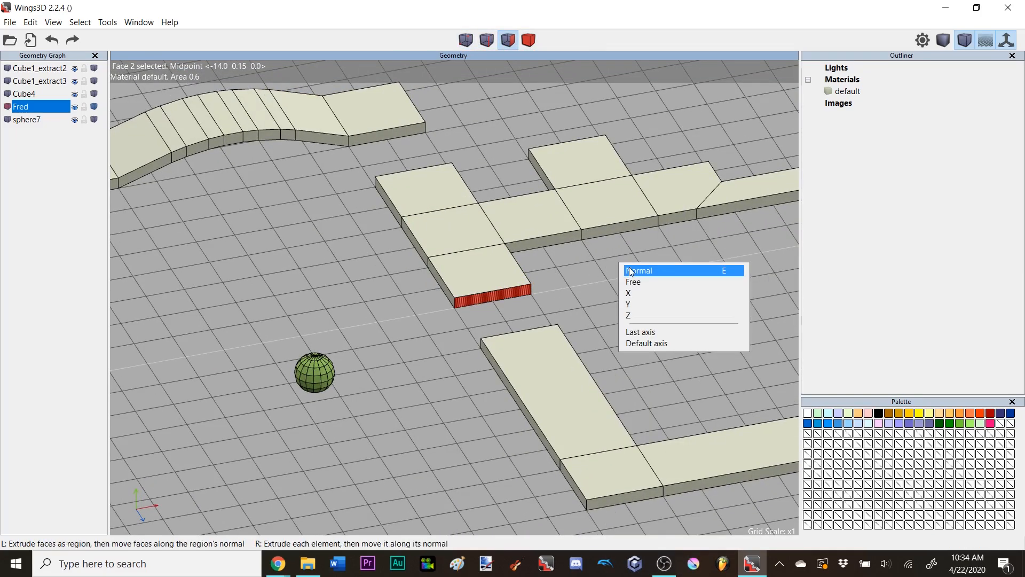
pyautogui.click(638, 293)
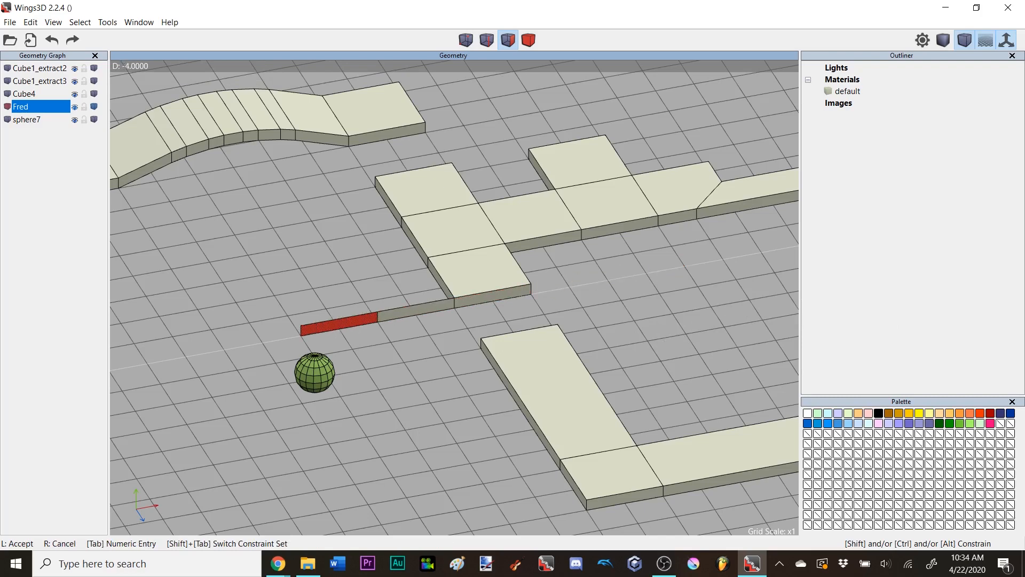
pyautogui.click(579, 221)
# - Undo the X-axis extrusion of the crossbar's end face
pyautogui.rightClick(544, 142)
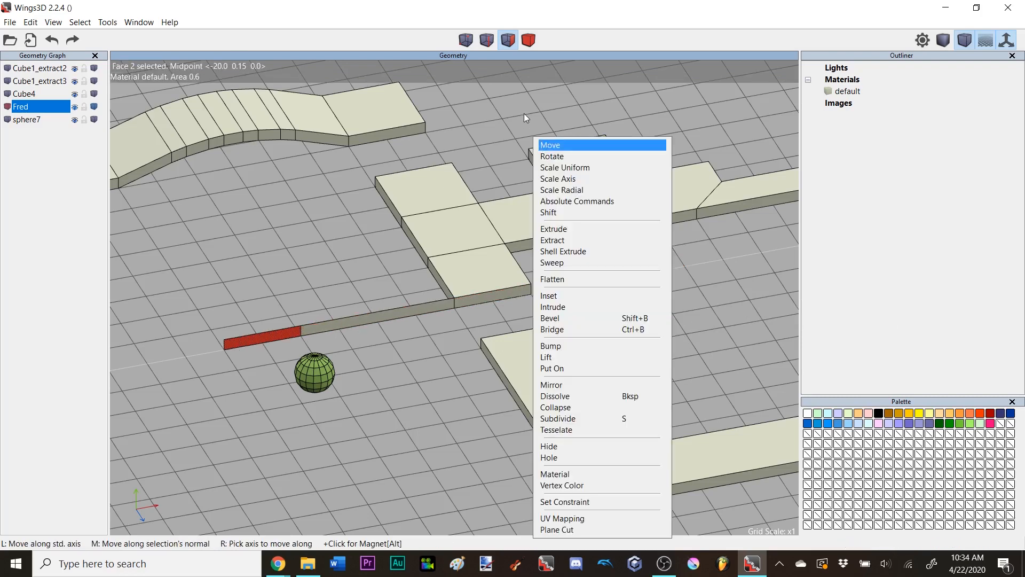
pyautogui.press('Escape')
pyautogui.hotkey('ctrl', 'z')
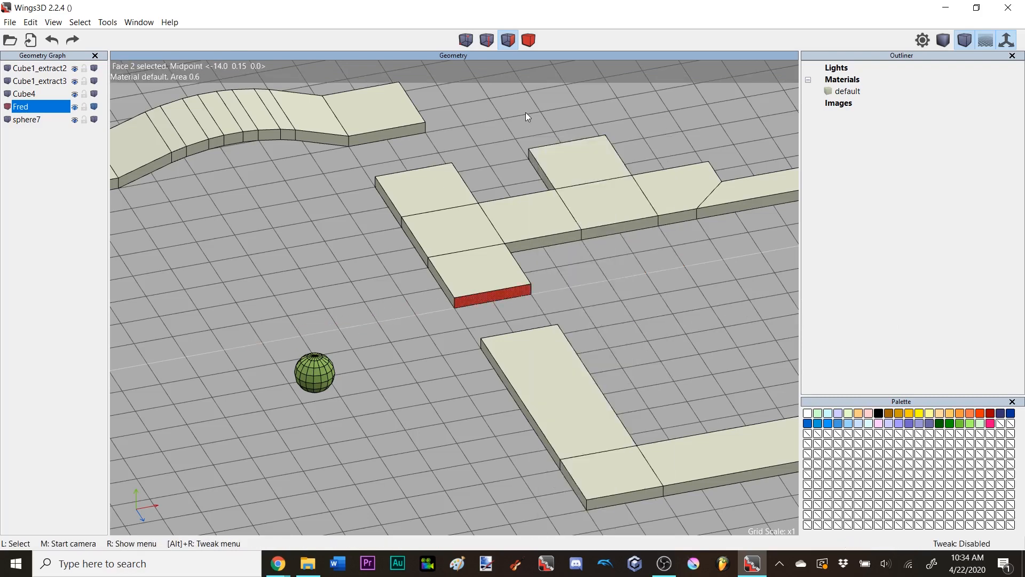
pyautogui.middleClick(574, 265)
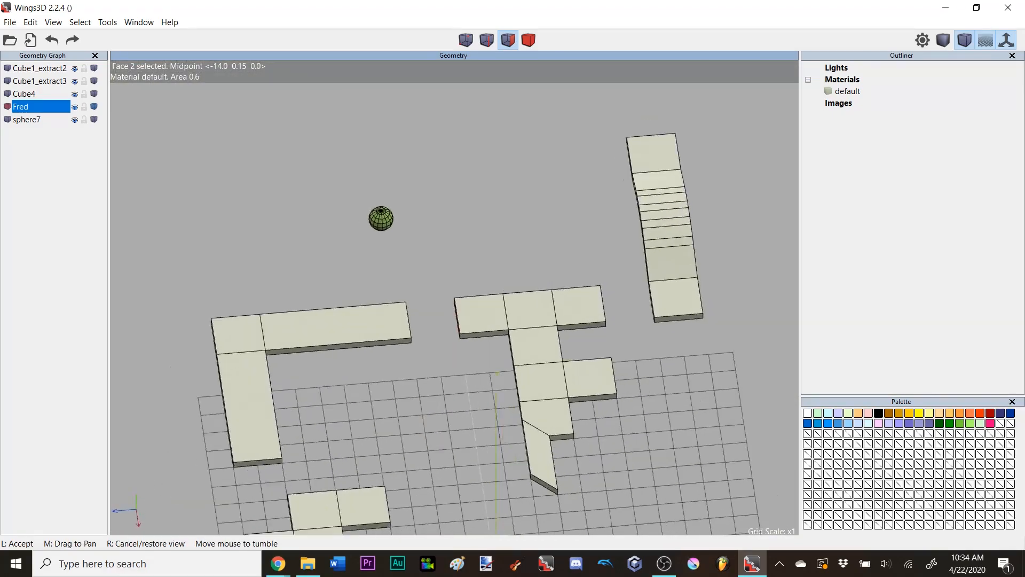
pyautogui.click(439, 453)
pyautogui.click(466, 427)
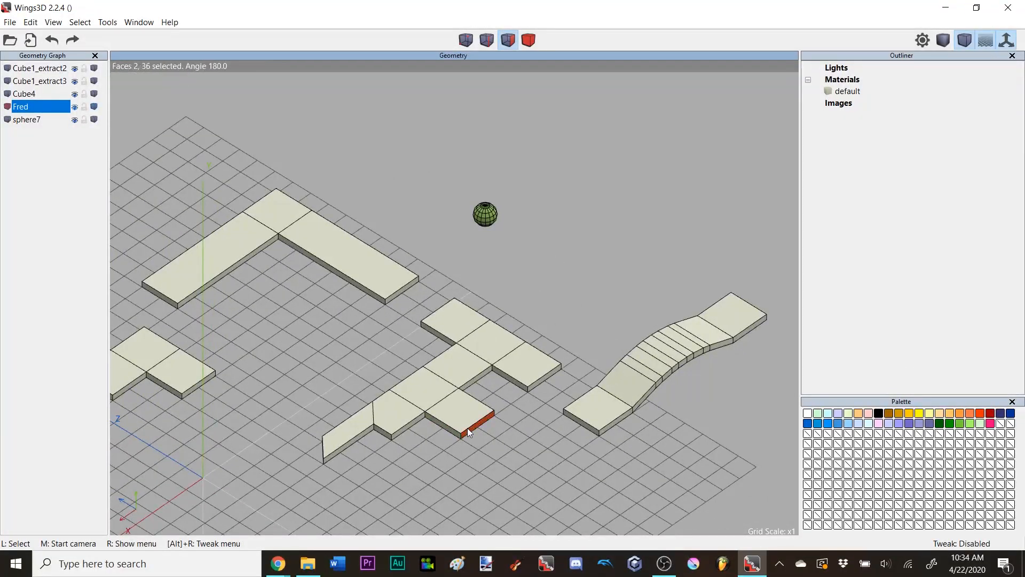
pyautogui.scroll(3, 475, 422)
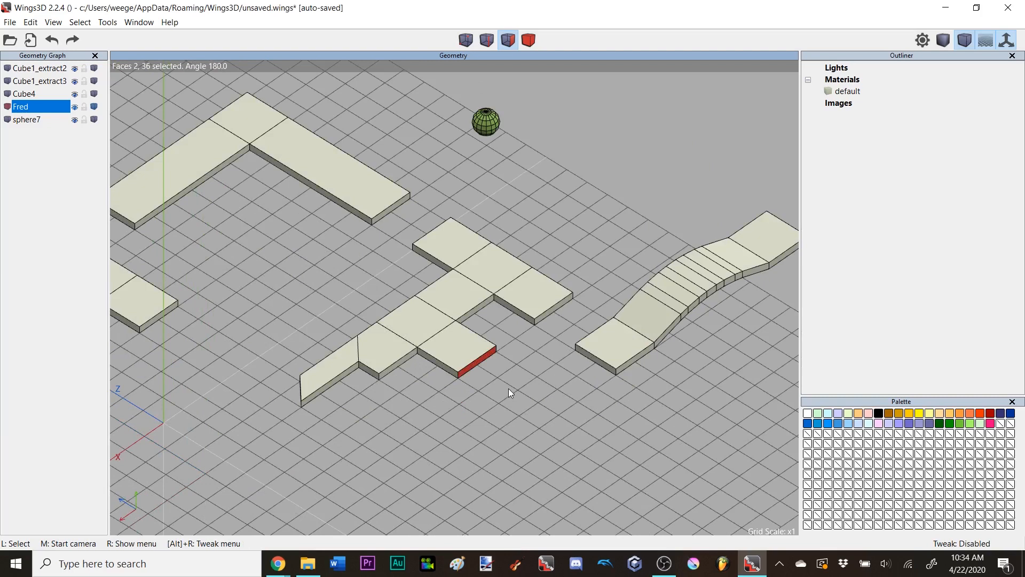
pyautogui.rightClick(591, 201)
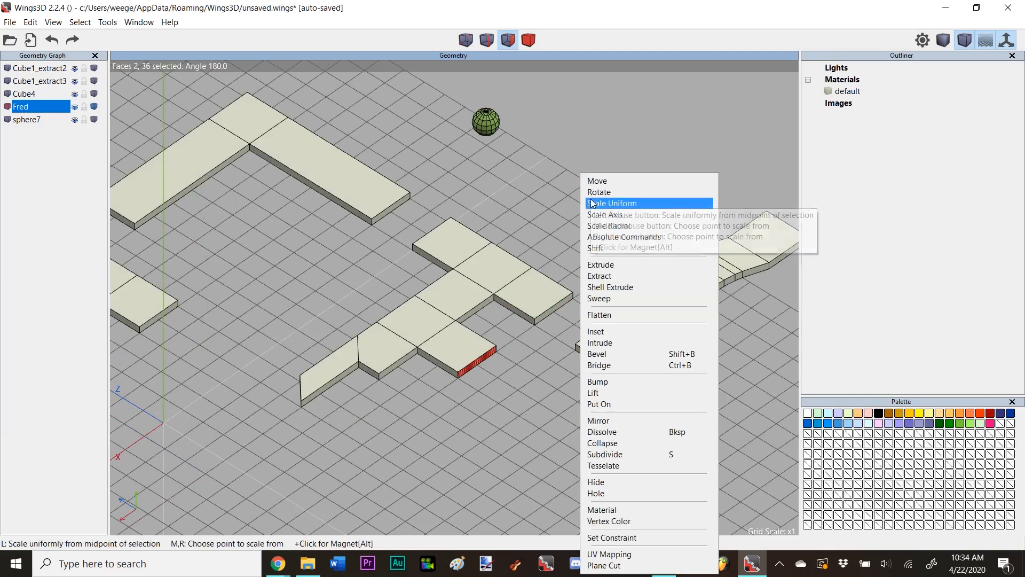
pyautogui.click(616, 277)
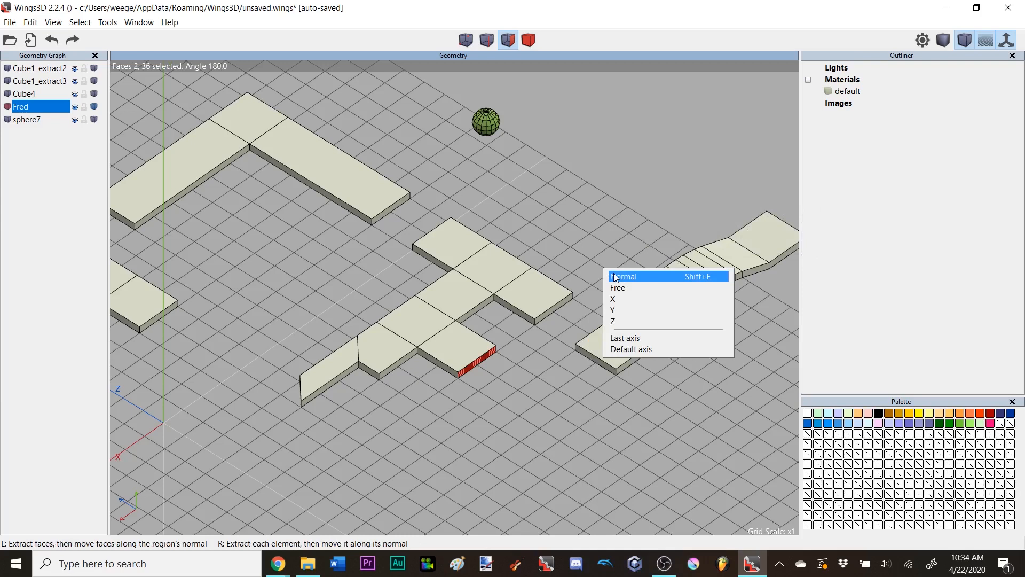
pyautogui.click(615, 276)
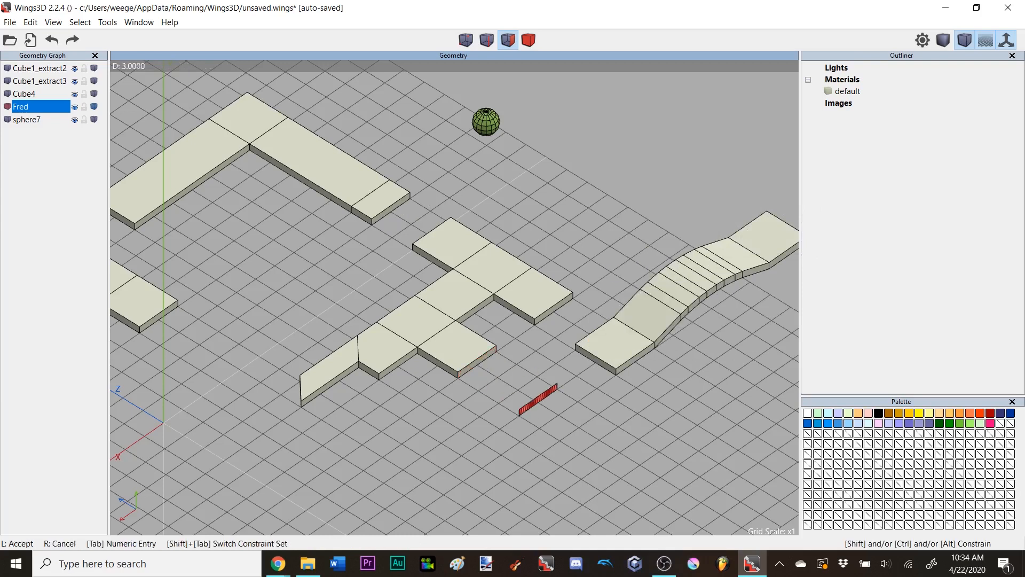
pyautogui.click(615, 277)
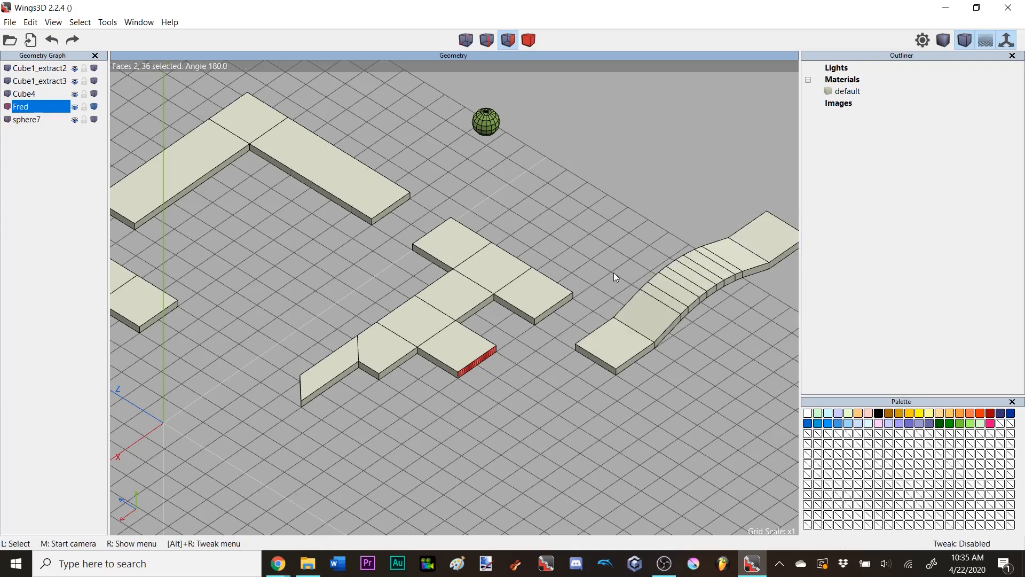
# - Extract only the end face of the T piece's side branch, 3 units outward along its normal
pyautogui.click(476, 361)
pyautogui.rightClick(569, 182)
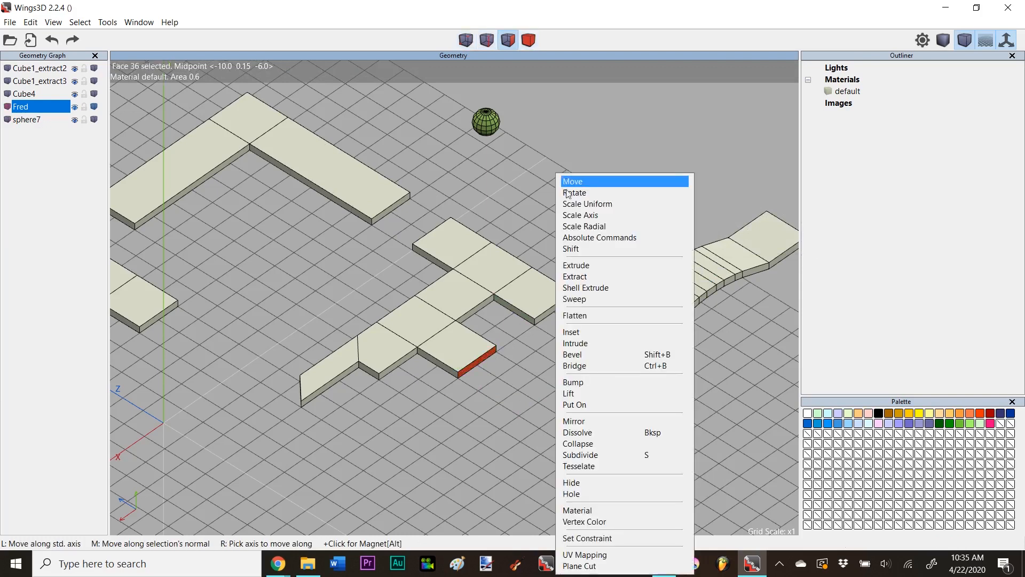
pyautogui.click(579, 276)
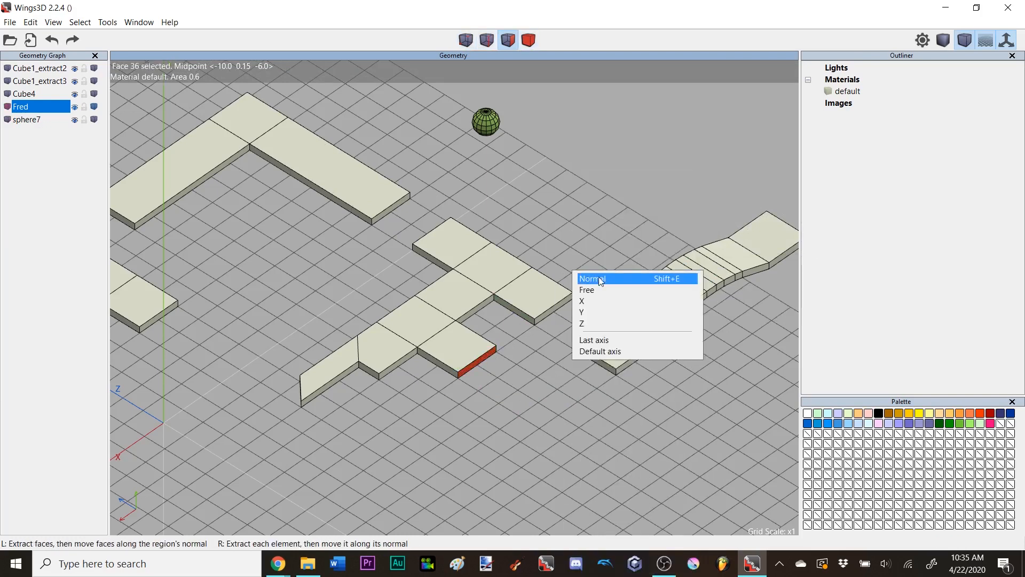
pyautogui.click(599, 279)
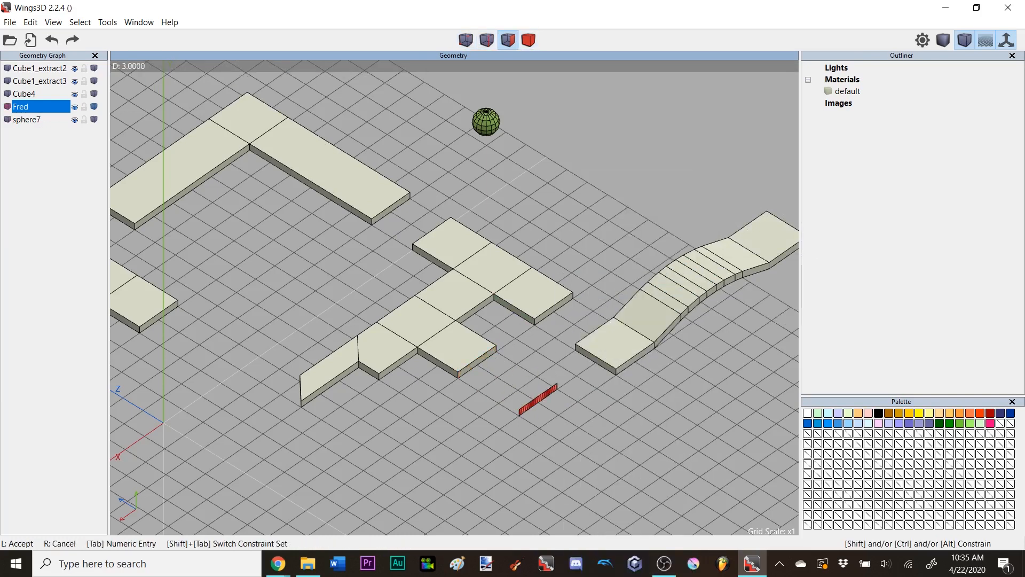
pyautogui.click(600, 281)
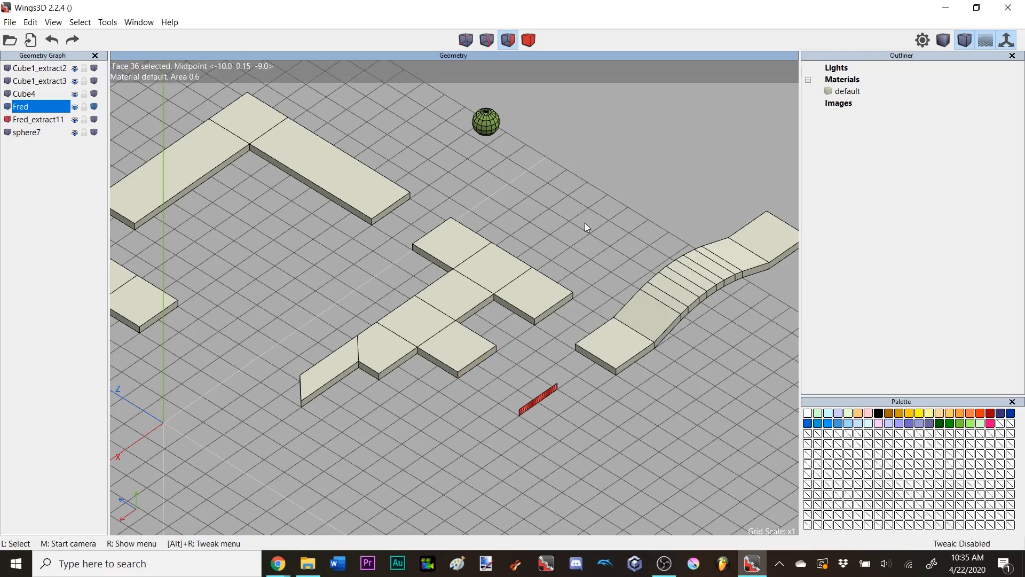
# - Extrude the extracted face 2 units along its normal into a separate square block and clear the selection
pyautogui.press('e')
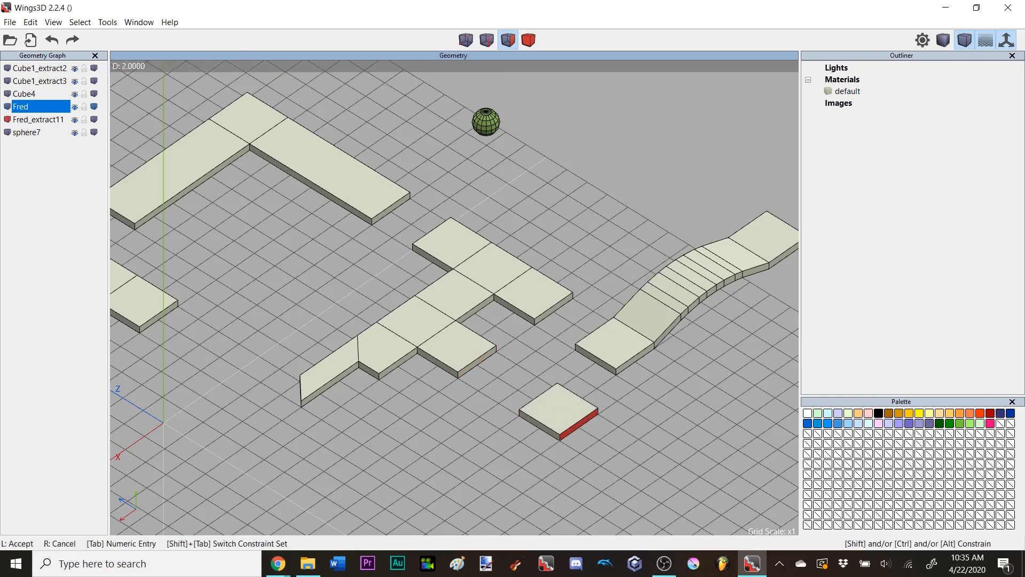
pyautogui.click(585, 223)
pyautogui.press('space')
# - Extract the matching side faces of the side branch and the square block along their normals, extrude them into two long strips, and deselect
pyautogui.press('a')
pyautogui.scroll(2, 482, 358)
pyautogui.scroll(-5, 442, 223)
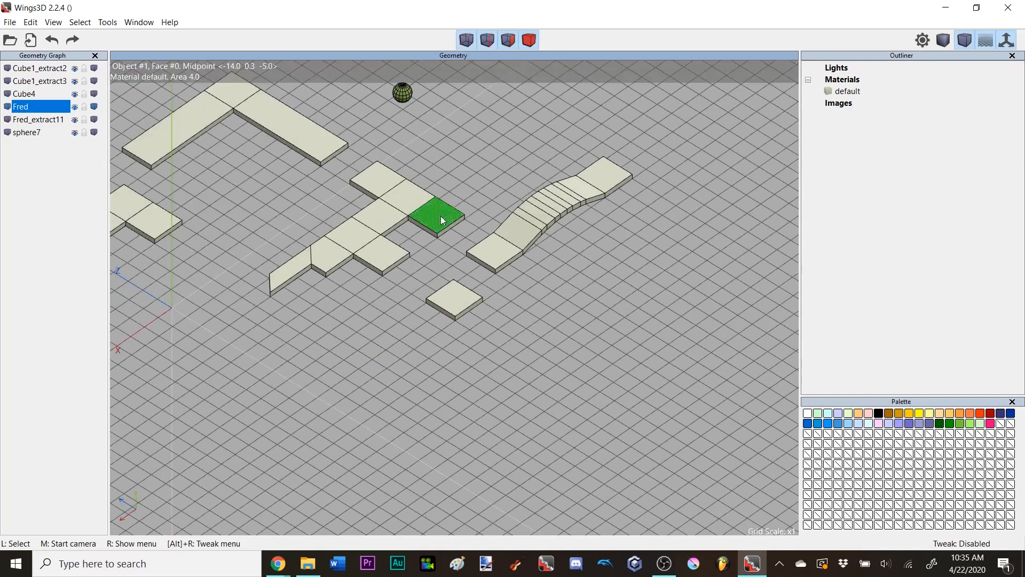
pyautogui.scroll(6, 425, 283)
pyautogui.moveTo(426, 283); pyautogui.dragTo(313, 323, button='middle')
pyautogui.click(281, 299)
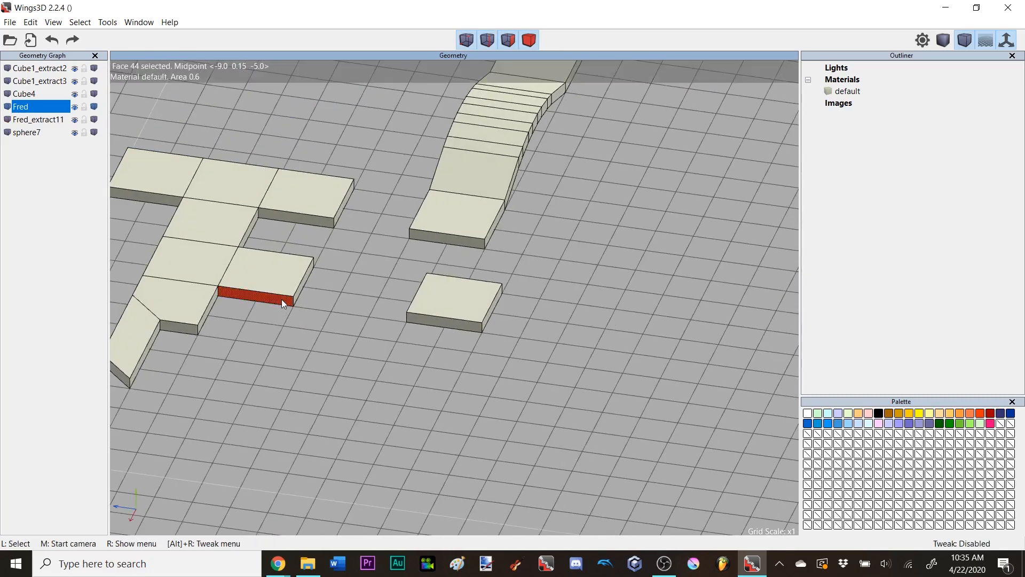
pyautogui.click(427, 325)
pyautogui.scroll(-3, 428, 326)
pyautogui.rightClick(563, 219)
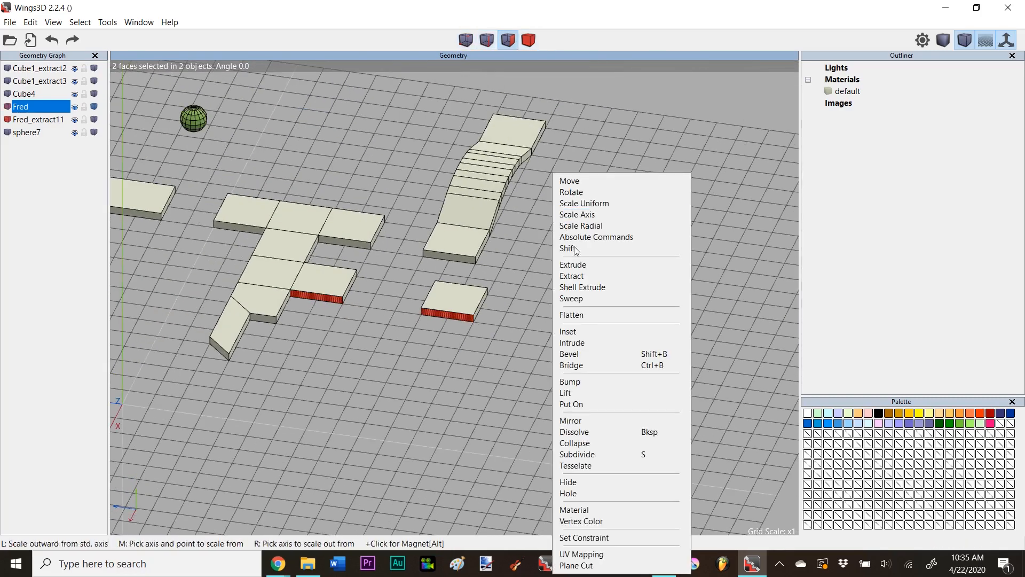
pyautogui.click(594, 274)
pyautogui.click(594, 277)
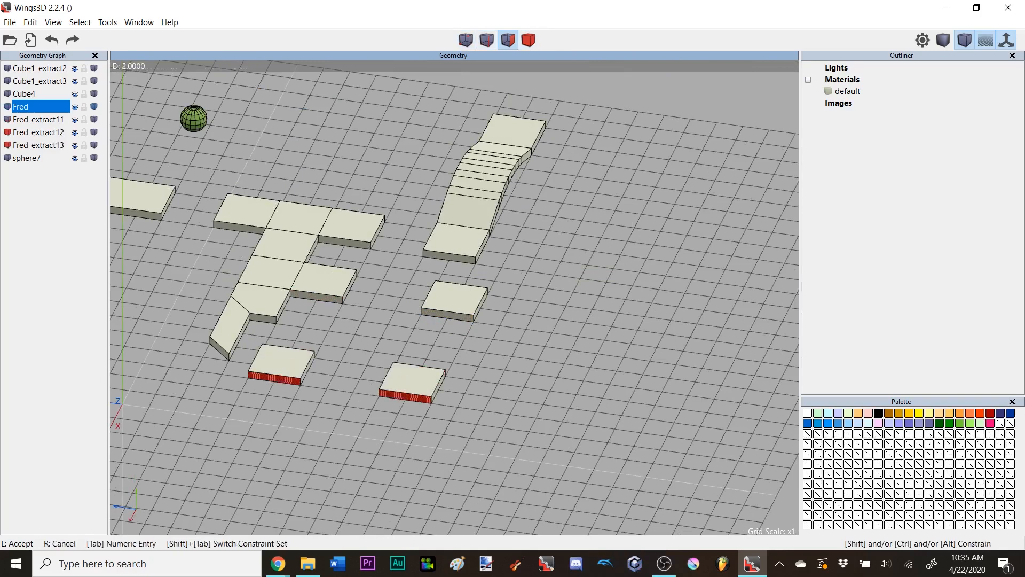
pyautogui.click(594, 274)
pyautogui.press('space')
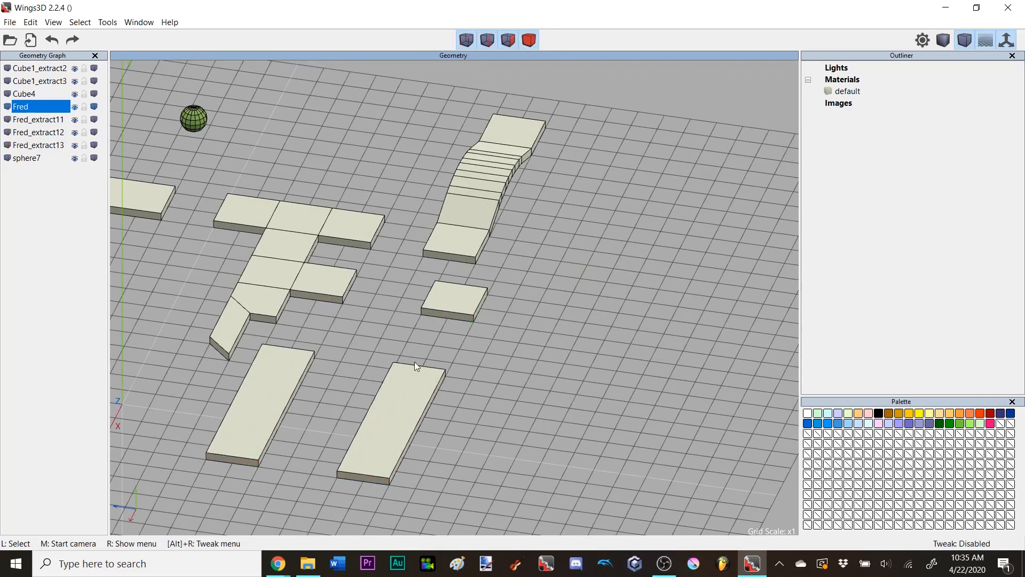
# - Extend the strip extracted from the square block by repeating the extrusion on its far end face, adding one square segment
pyautogui.middleClick(415, 361)
pyautogui.click(414, 361)
pyautogui.click(146, 395)
pyautogui.press('d')
pyautogui.click(183, 403)
# - Repeat the extrusion on the new end segment's outer side face by 2 units to form an L-shaped track
pyautogui.scroll(-2, 184, 403)
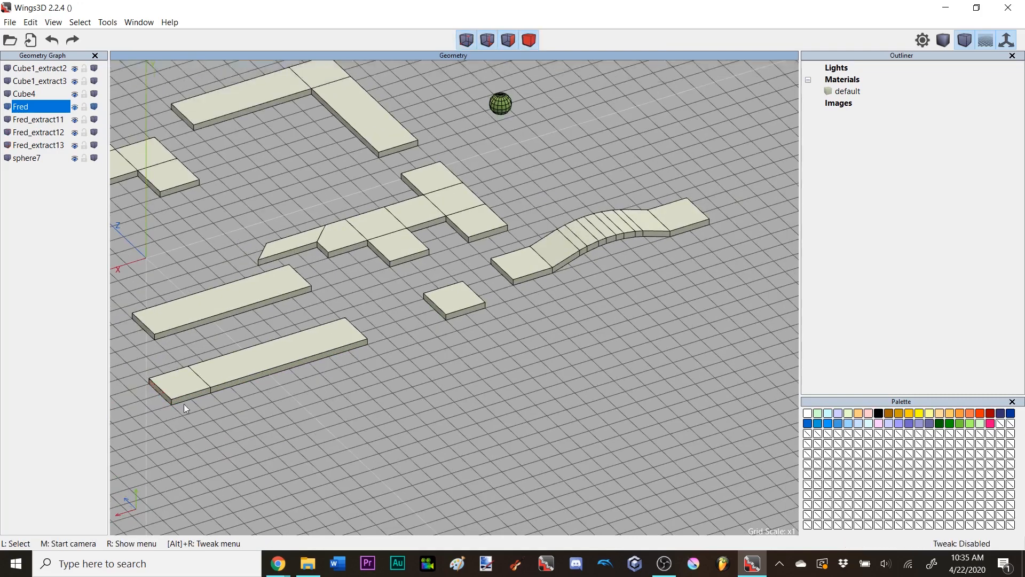
pyautogui.press('d')
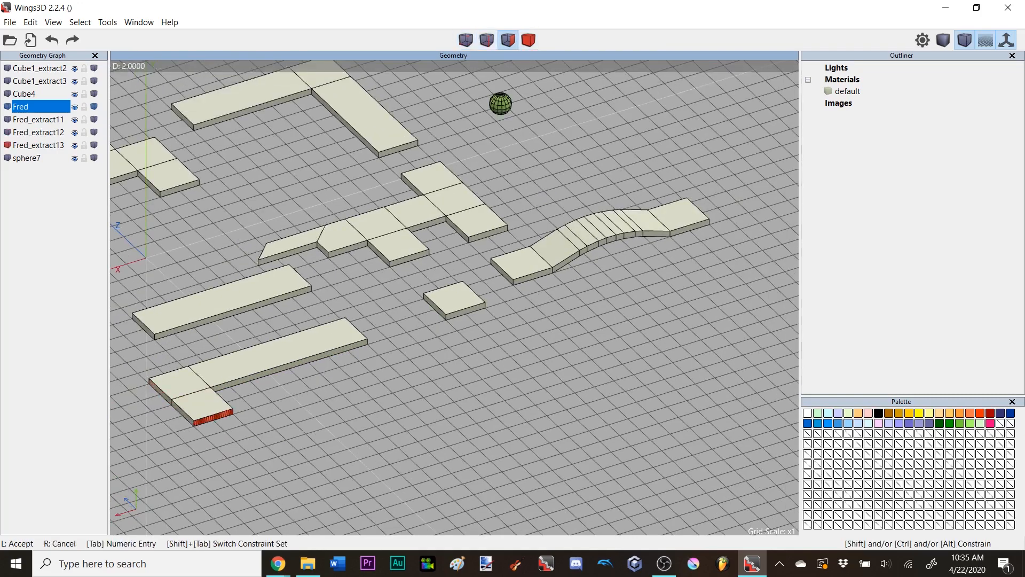
pyautogui.click(210, 371)
# - Switch to body selection and select the separate square block beside the wavy track
pyautogui.middleClick(443, 392)
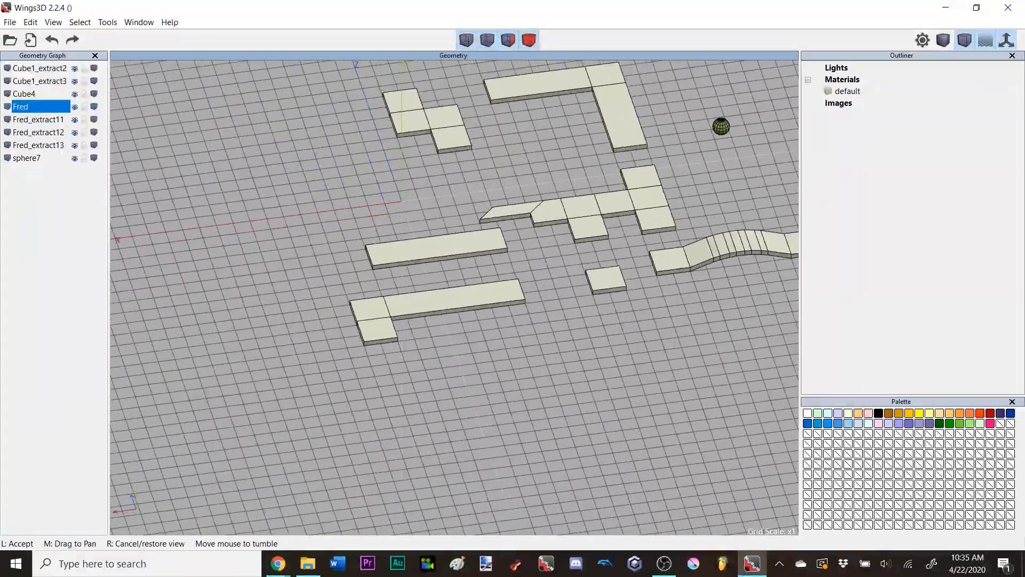
pyautogui.click(447, 390)
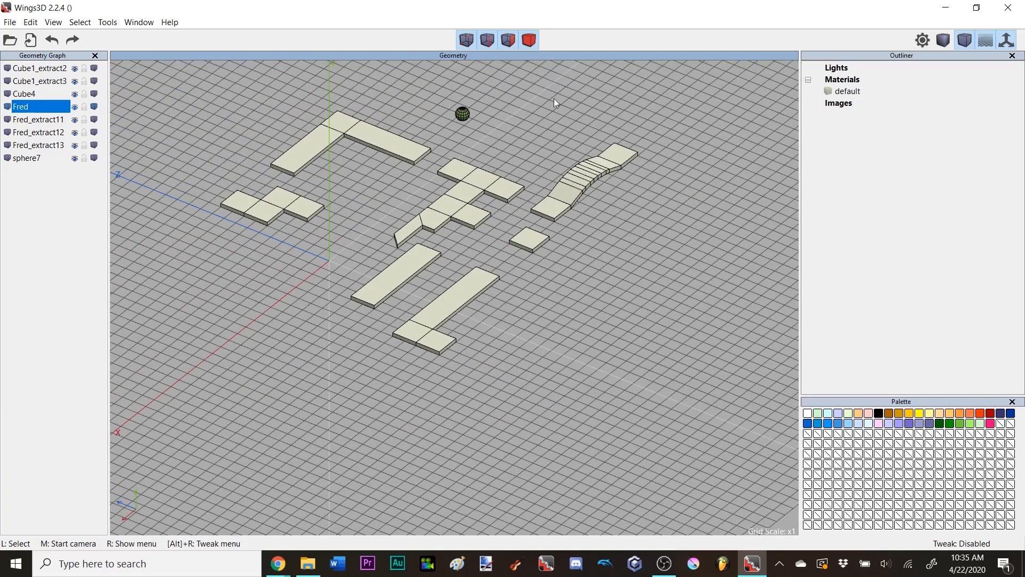
pyautogui.click(529, 40)
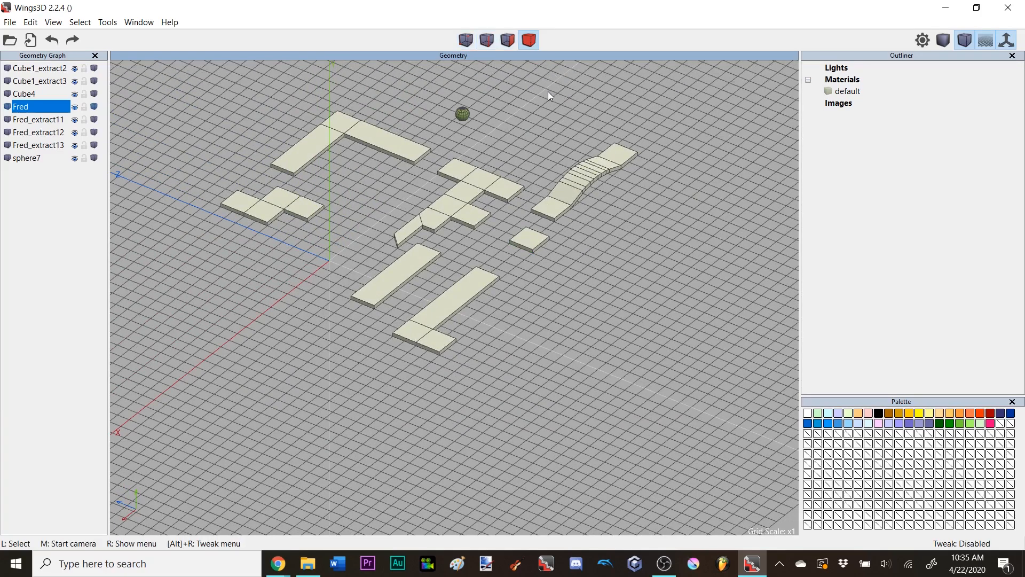
pyautogui.middleClick(543, 103)
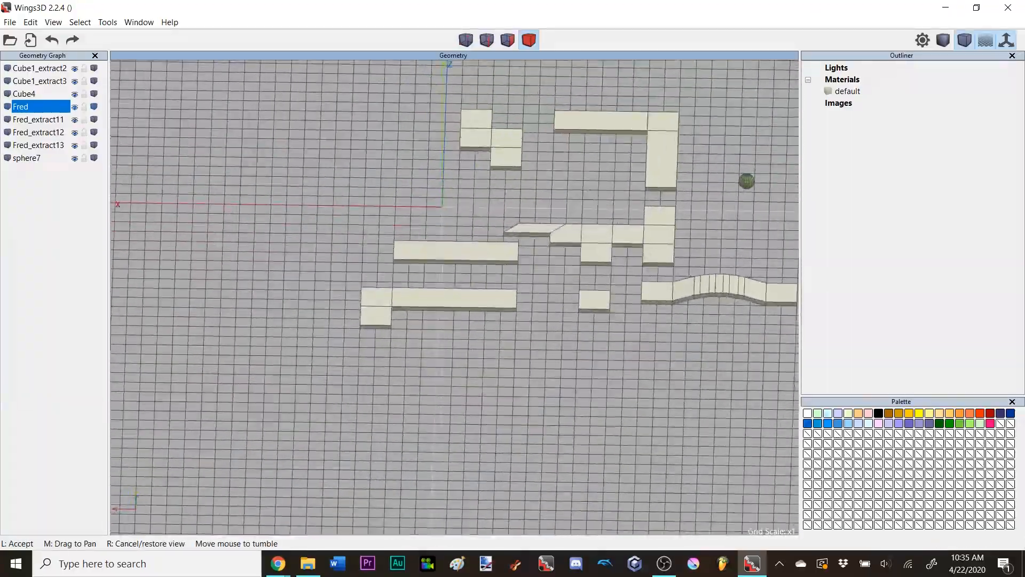
pyautogui.click(680, 351)
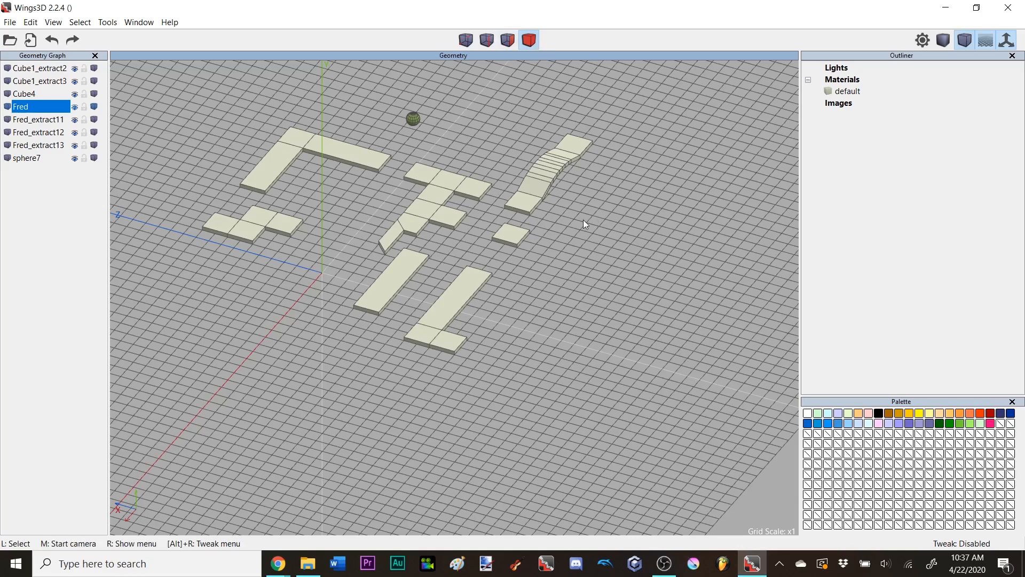
pyautogui.click(527, 241)
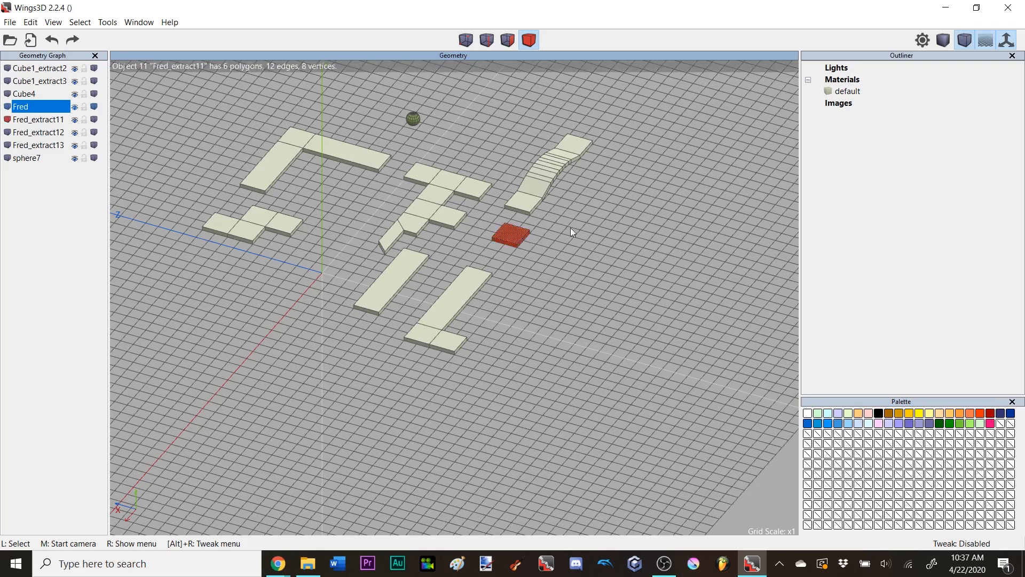
pyautogui.scroll(2, 590, 222)
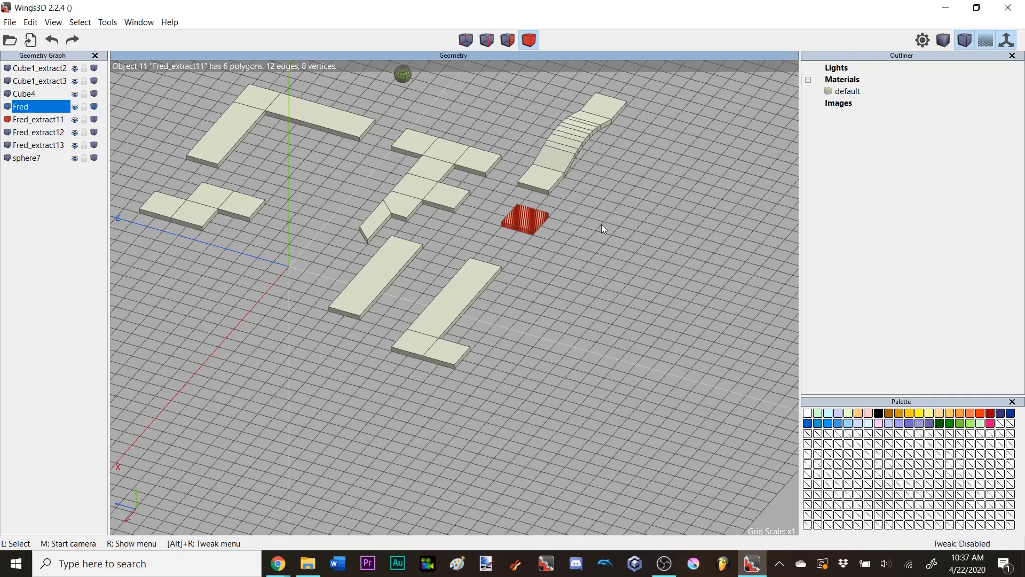
pyautogui.scroll(3, 540, 220)
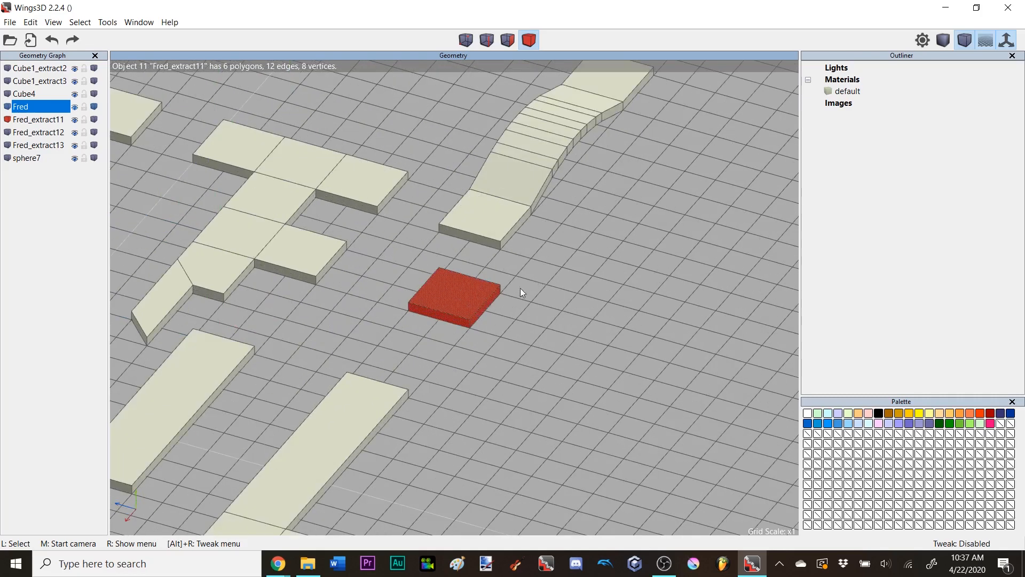
# - Snap the square block with an absolute Snap from its upper corner vertex to the upper corner vertex at the L-shaped track's free end
pyautogui.rightClick(583, 284)
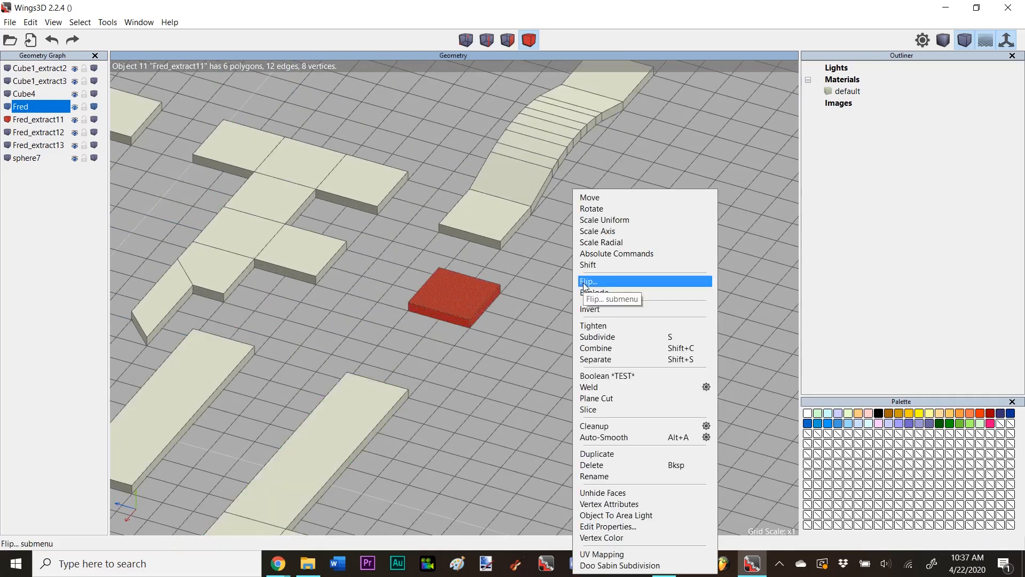
pyautogui.click(618, 253)
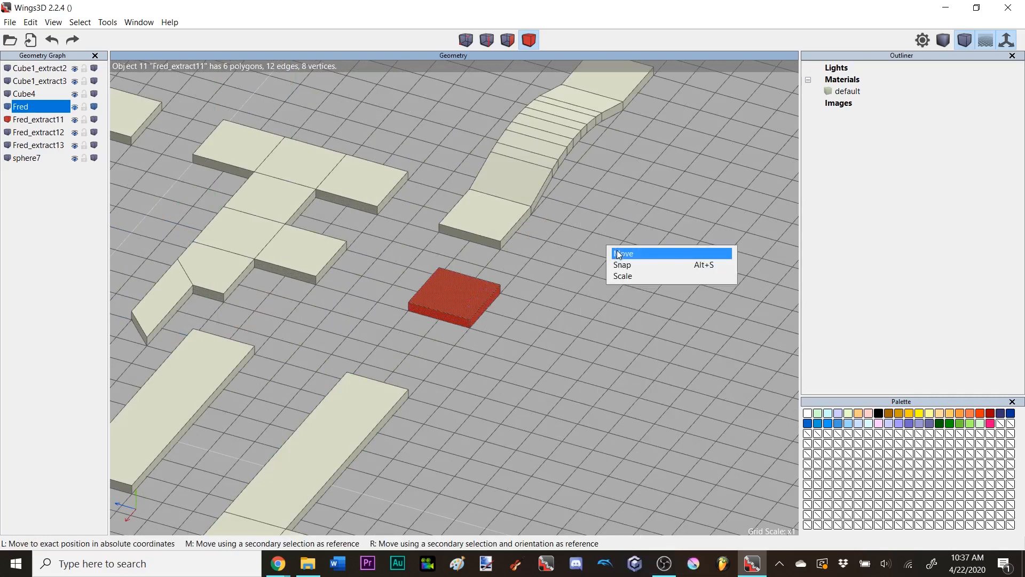
pyautogui.click(647, 265)
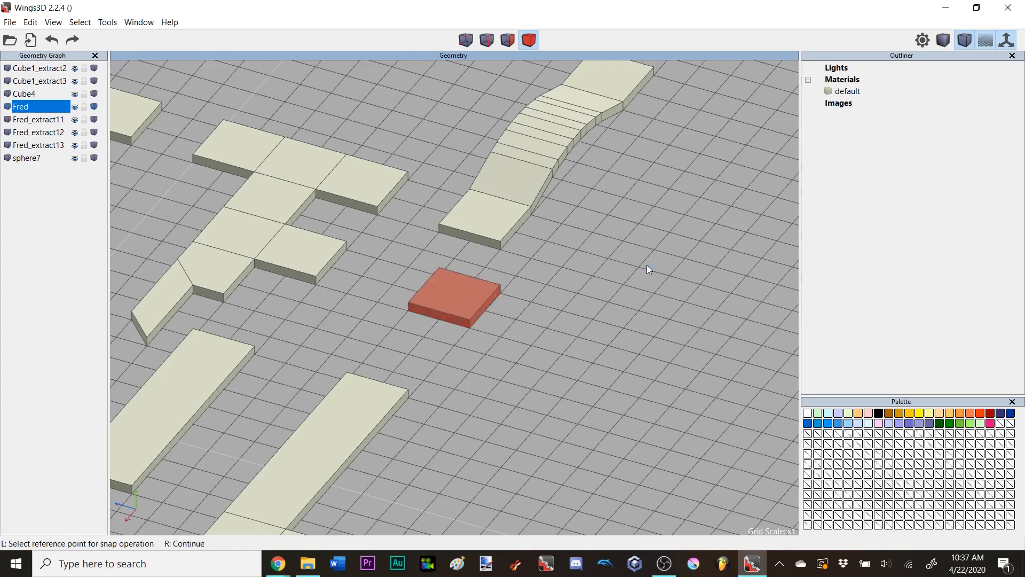
pyautogui.middleClick(415, 370)
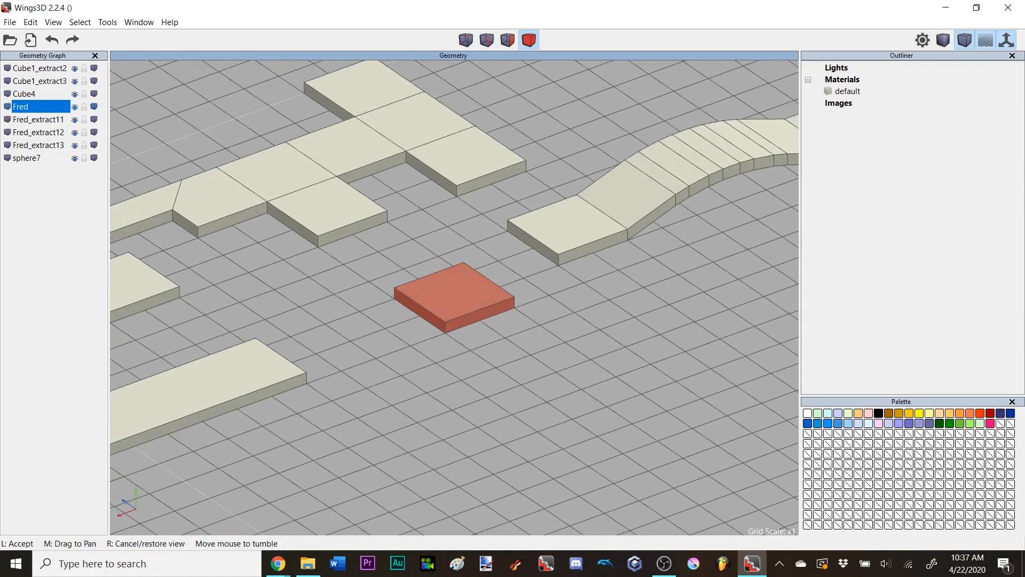
pyautogui.click(111, 481)
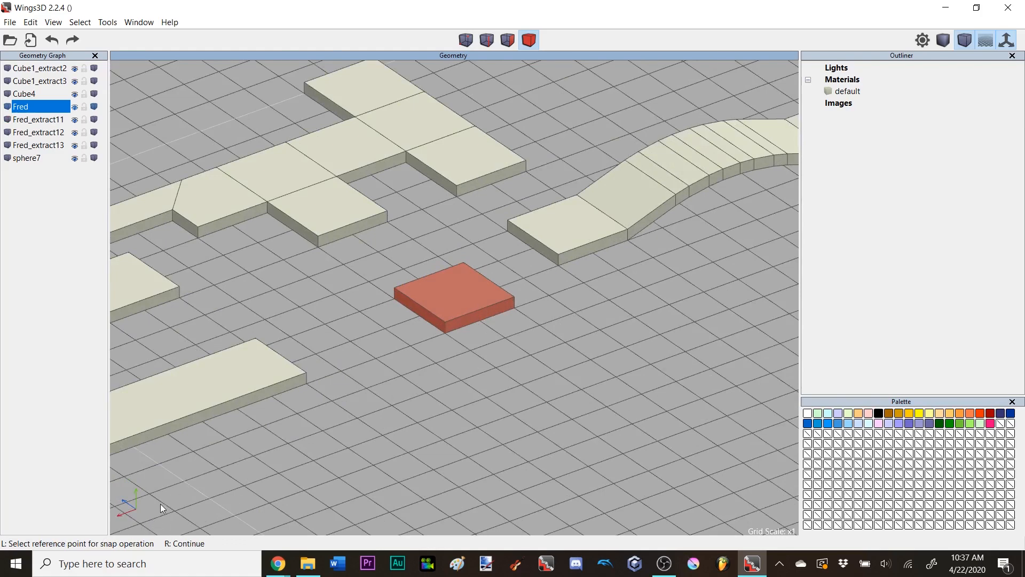
pyautogui.click(462, 43)
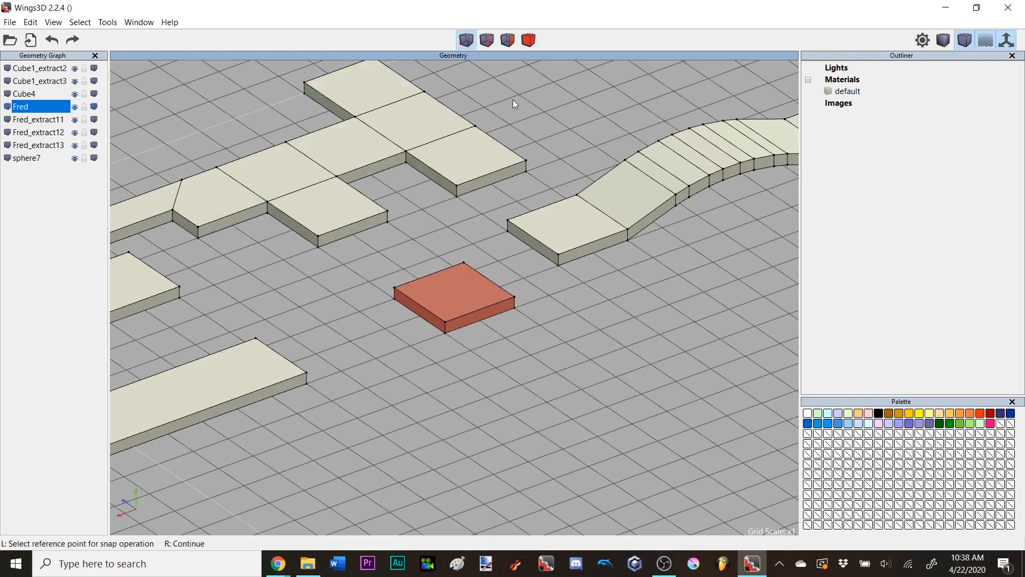
pyautogui.click(400, 291)
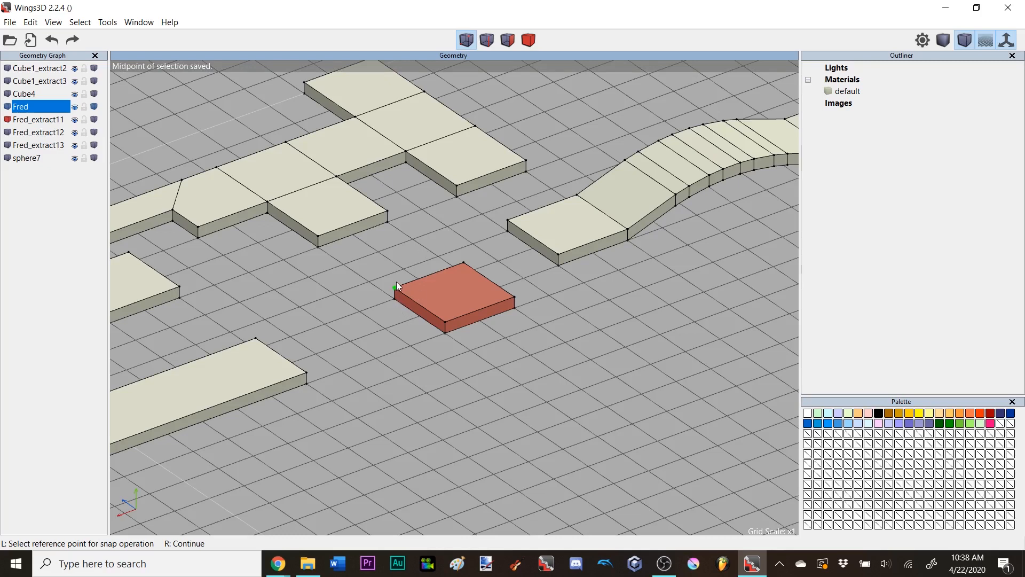
pyautogui.rightClick(418, 246)
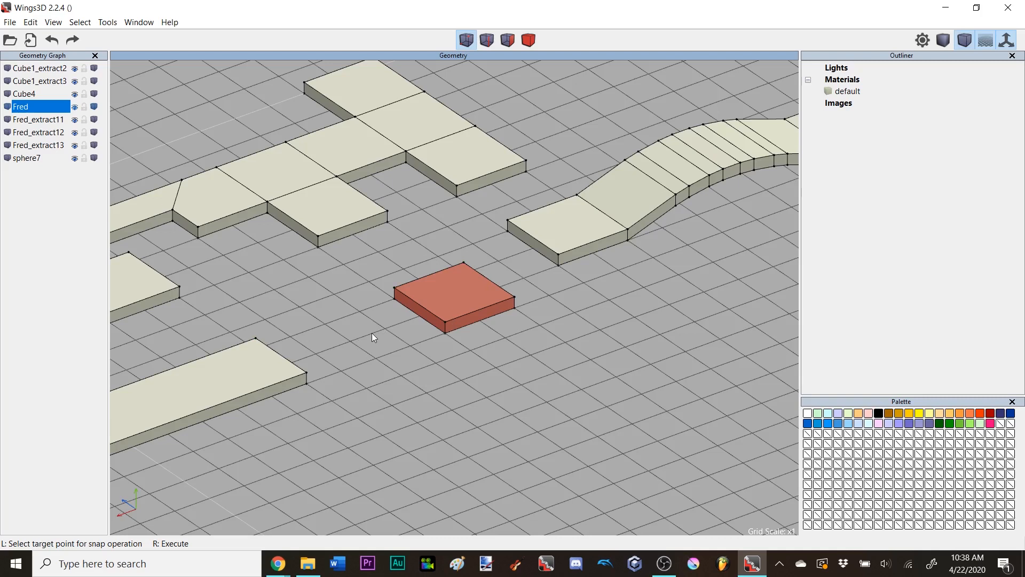
pyautogui.click(256, 339)
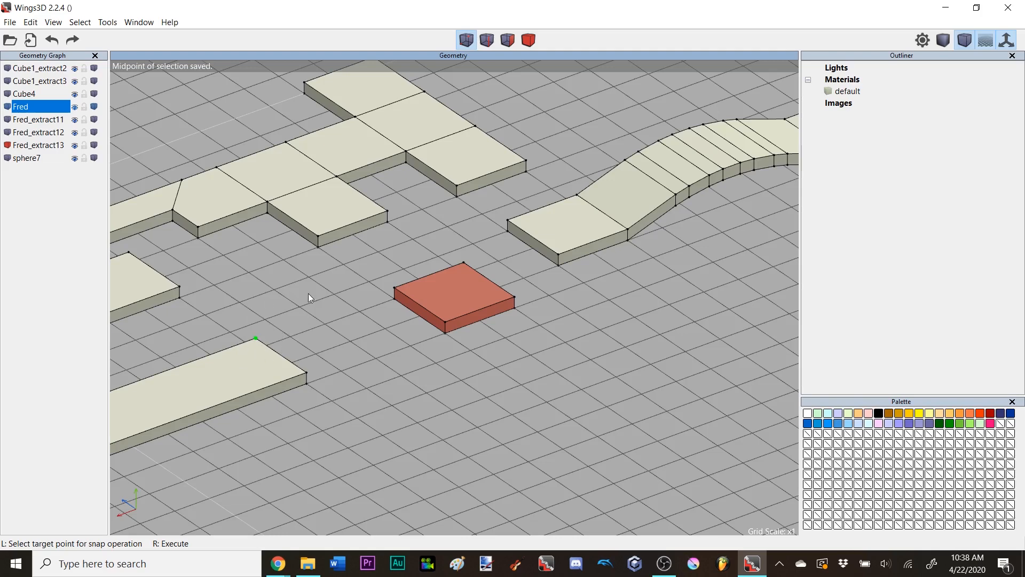
pyautogui.rightClick(332, 322)
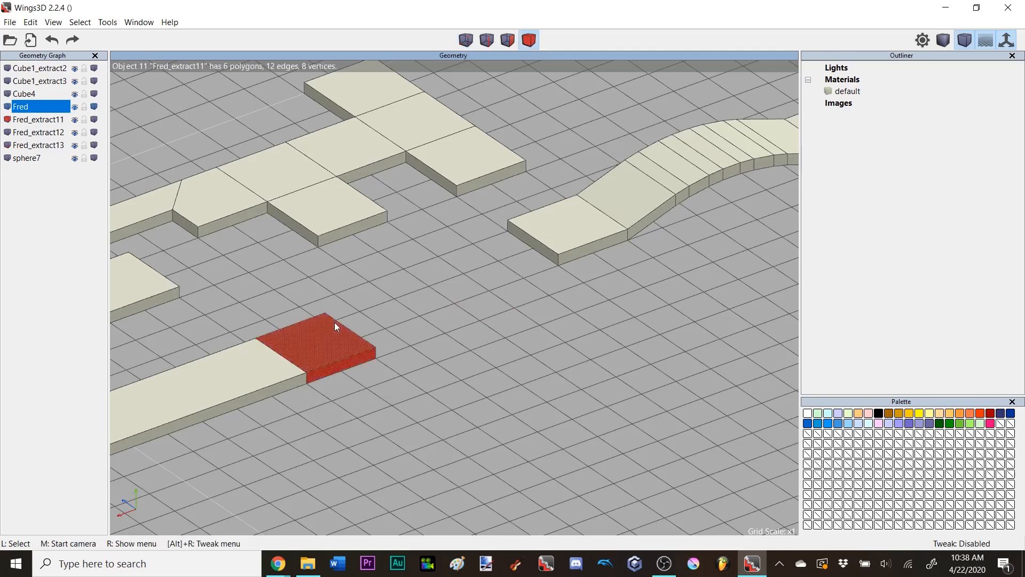
# - Undo the vertex-to-vertex snap of the square block
pyautogui.click(335, 324)
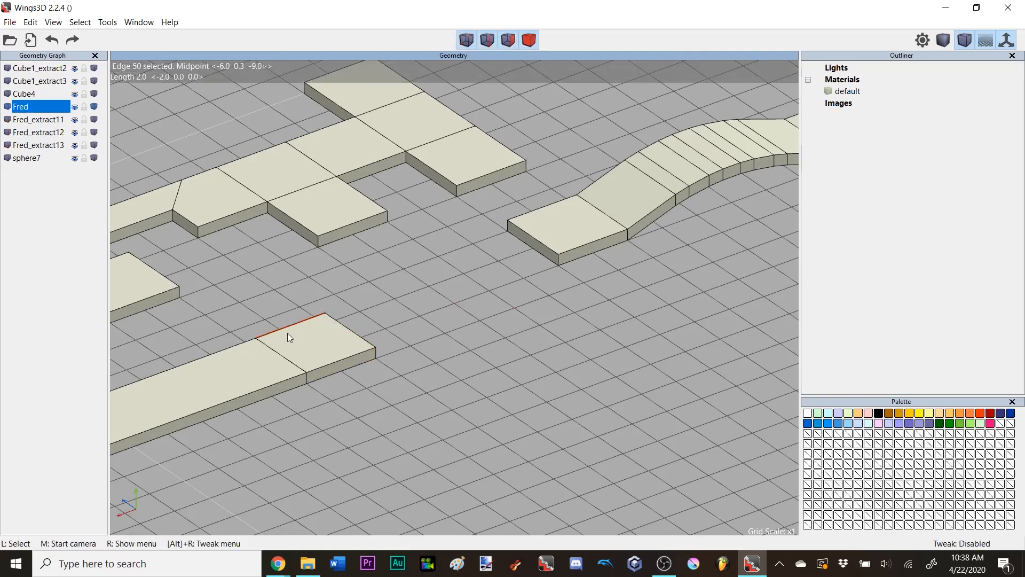
pyautogui.scroll(5, 287, 332)
pyautogui.scroll(-5, 390, 368)
pyautogui.middleClick(391, 367)
pyautogui.click(566, 296)
pyautogui.hotkey('ctrl', 'z')
pyautogui.hotkey('ctrl', 'z')
pyautogui.click(592, 286)
pyautogui.middleClick(594, 284)
pyautogui.click(550, 76)
pyautogui.hotkey('ctrl', 'z')
# - Start another absolute Snap on the square block and set one of its side faces as the reference point
pyautogui.rightClick(642, 172)
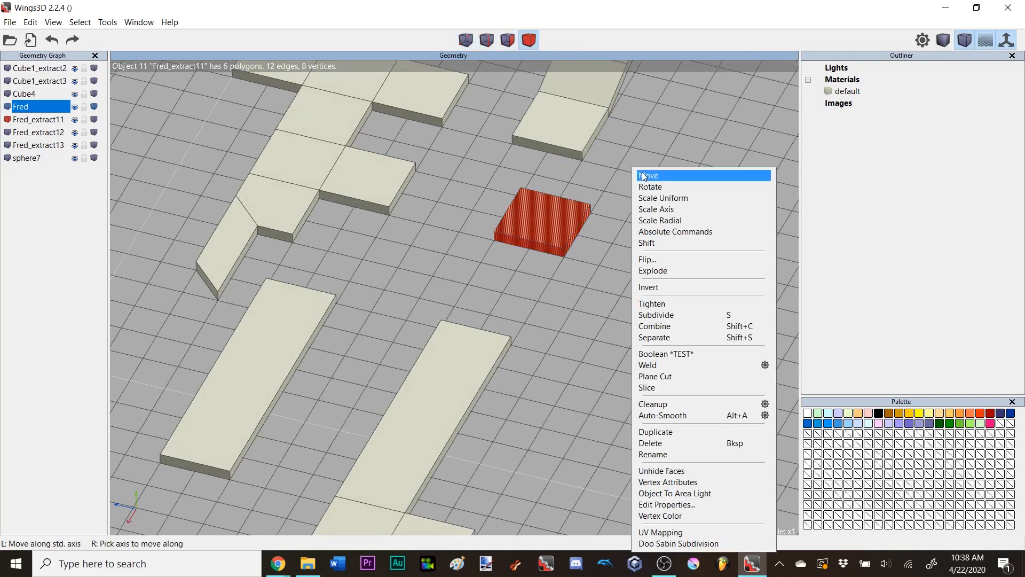
pyautogui.click(675, 232)
pyautogui.press('Escape')
pyautogui.click(508, 40)
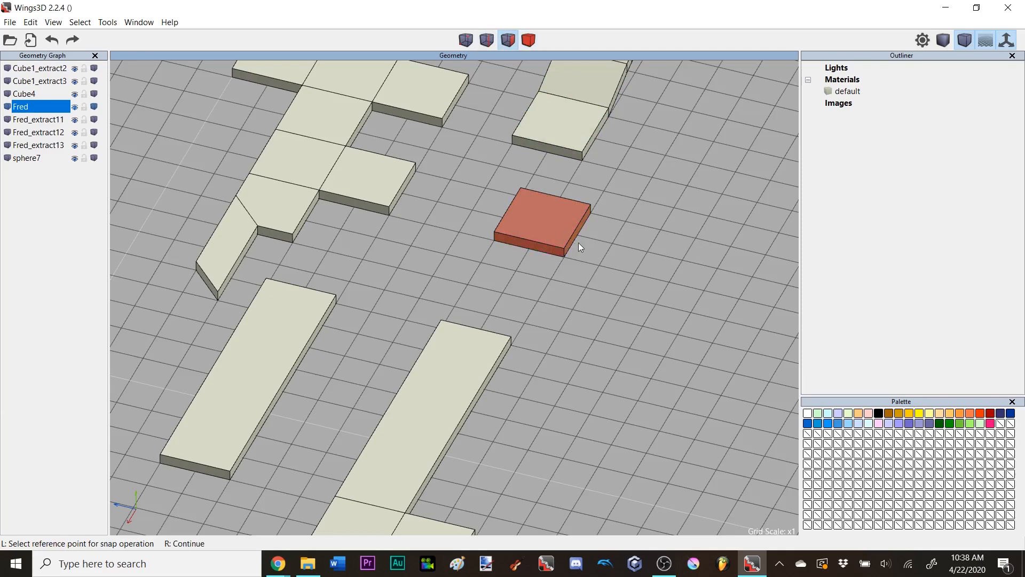
pyautogui.moveTo(547, 252); pyautogui.dragTo(378, 236, button='middle')
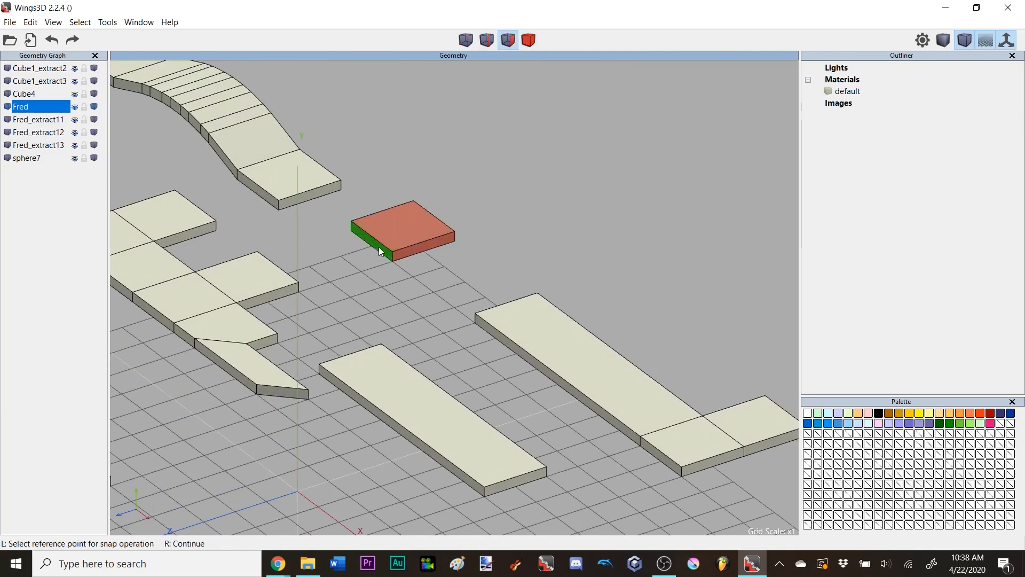
pyautogui.click(379, 247)
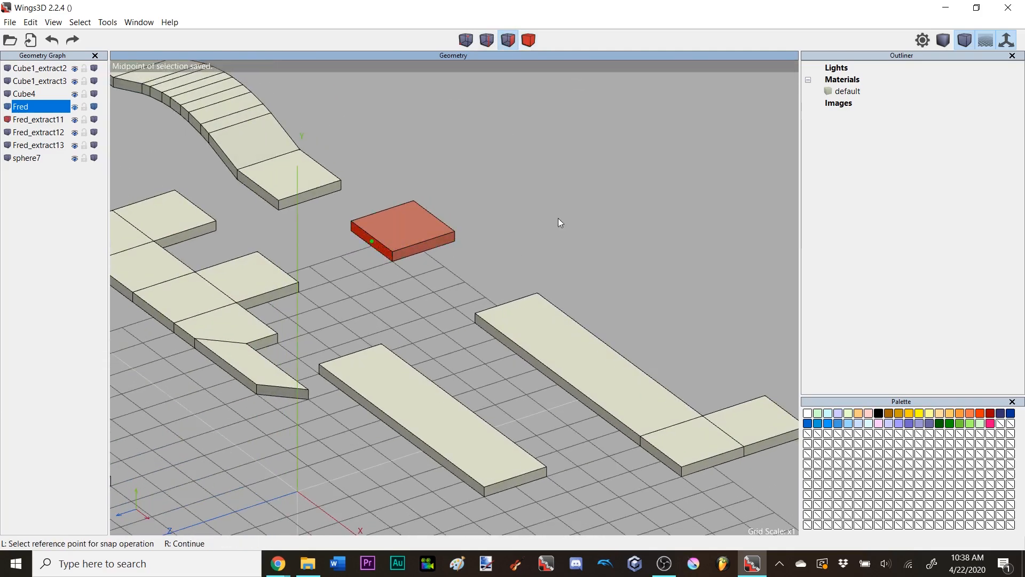
# - Snap the square block's reference side face to the long inner side face of the L-shaped track
pyautogui.scroll(1, 402, 251)
pyautogui.middleClick(397, 252)
pyautogui.click(382, 254)
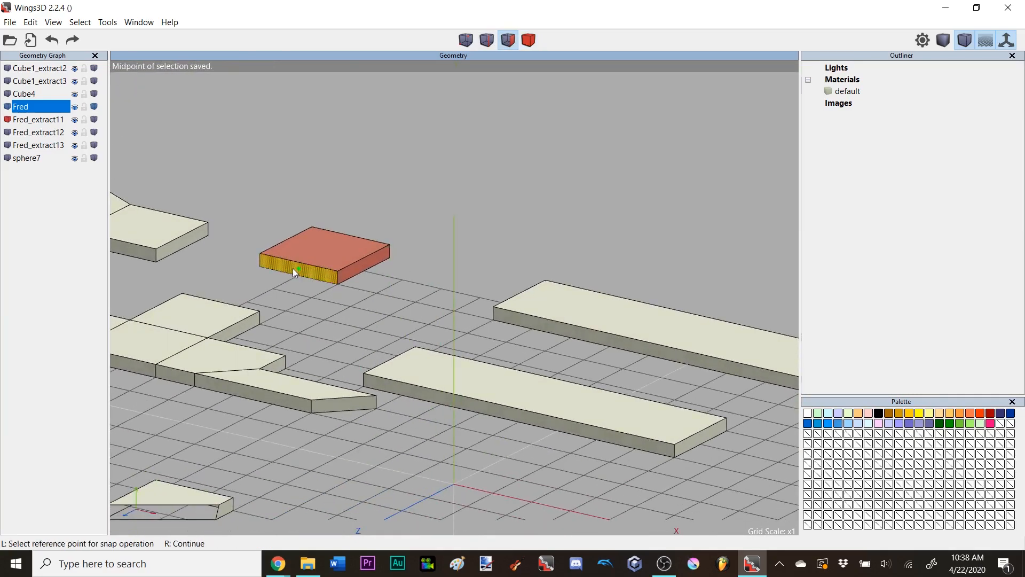
pyautogui.click(303, 274)
pyautogui.middleClick(303, 273)
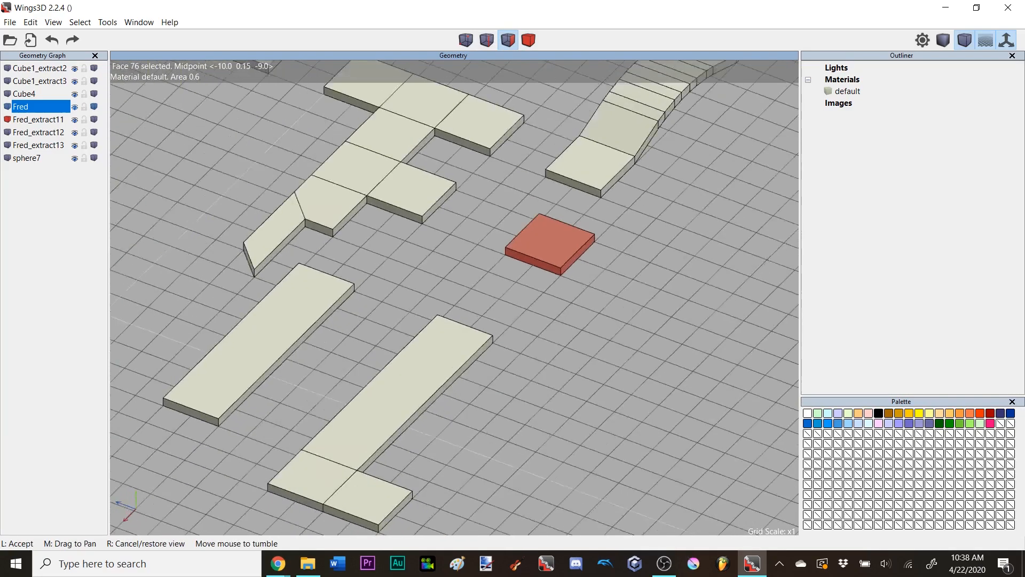
pyautogui.click(531, 207)
pyautogui.rightClick(531, 207)
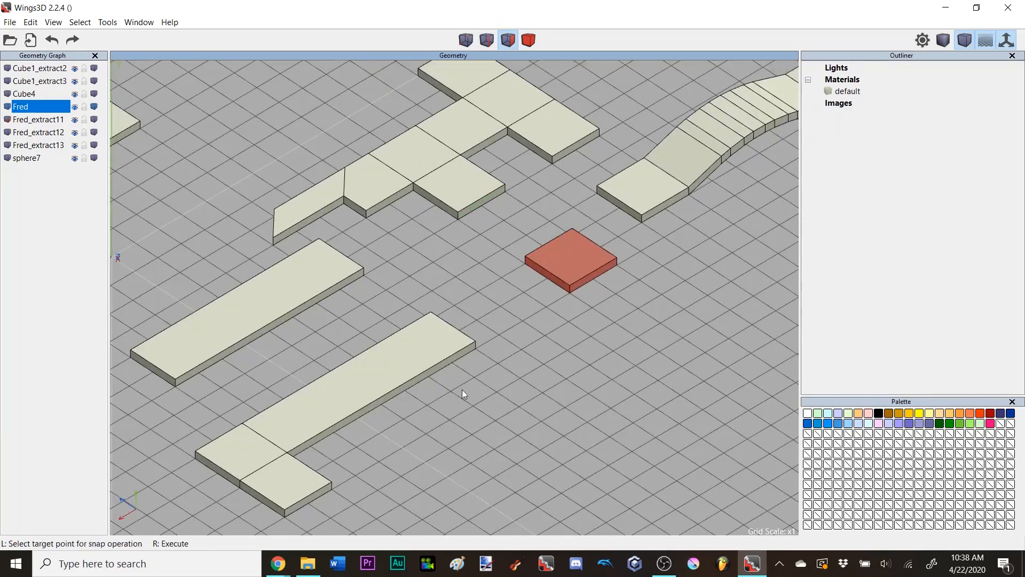
pyautogui.click(455, 361)
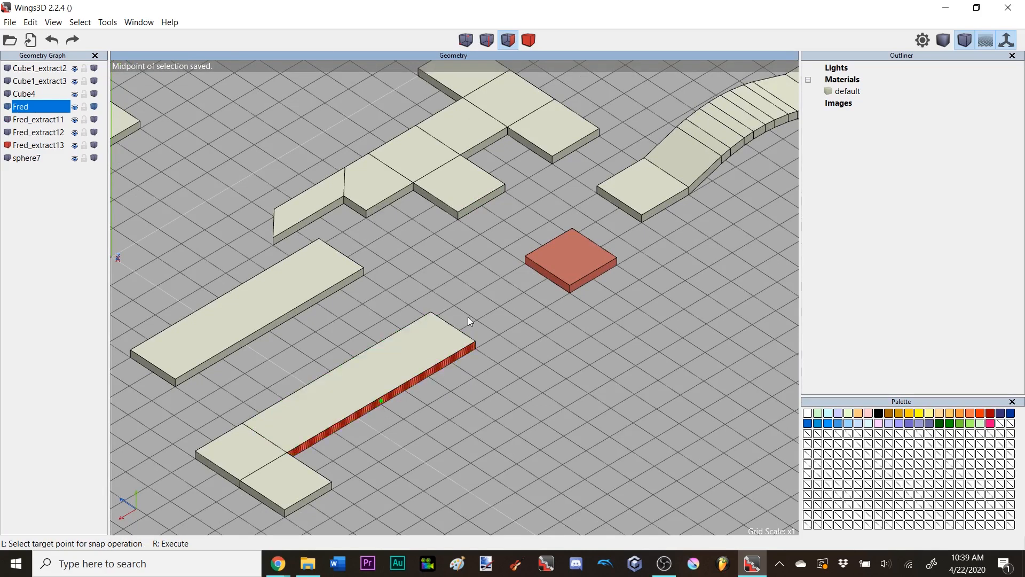
pyautogui.rightClick(499, 274)
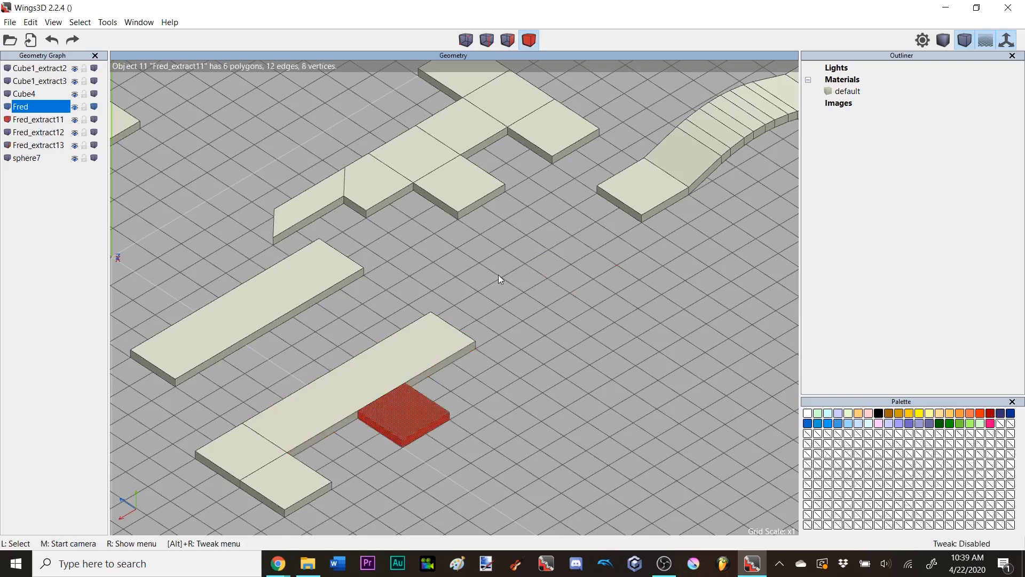
# - Inspect the block joined to the long strip and undo the face-to-face snap
pyautogui.middleClick(397, 424)
pyautogui.scroll(5, 396, 424)
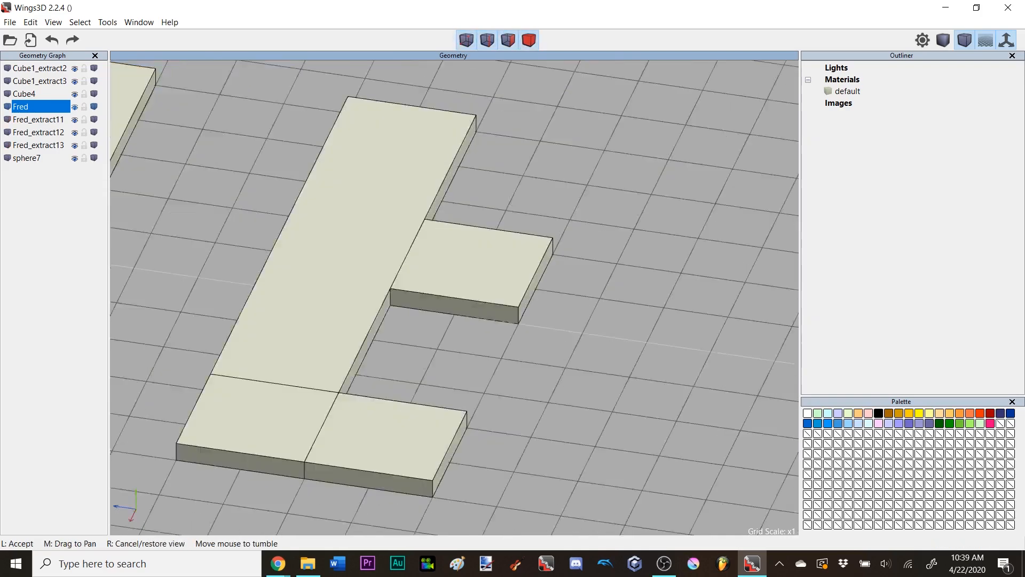
pyautogui.scroll(-5, 498, 335)
pyautogui.click(497, 336)
pyautogui.hotkey('ctrl', 'alt', 'z')
pyautogui.hotkey('ctrl', 'alt', 'z')
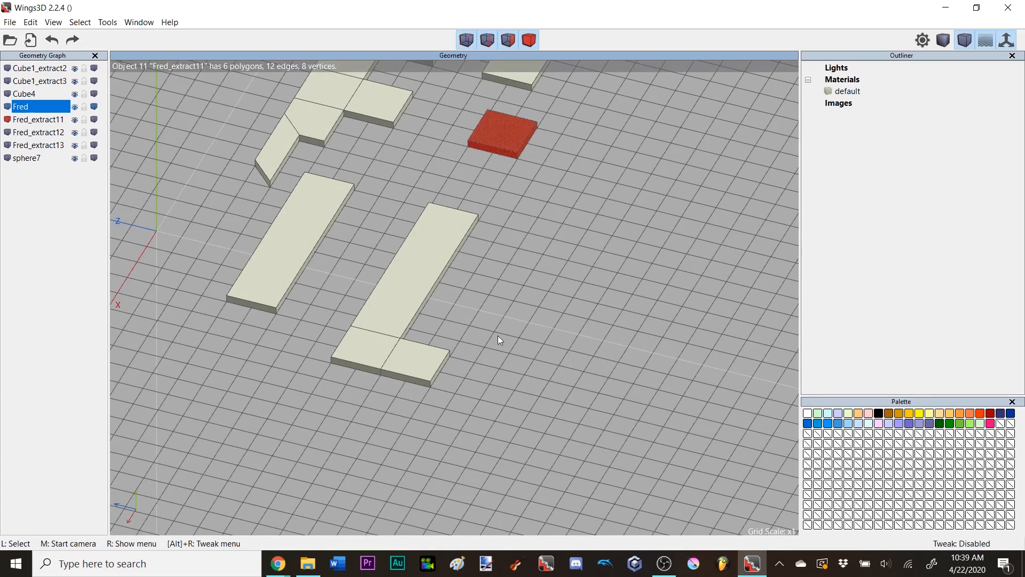
# - Reselect the square block as a body and move it freely in the top view to an off-grid spot centred at about X -11.5, Z -14.1
pyautogui.press('space')
pyautogui.click(528, 40)
pyautogui.click(520, 136)
pyautogui.press('y')
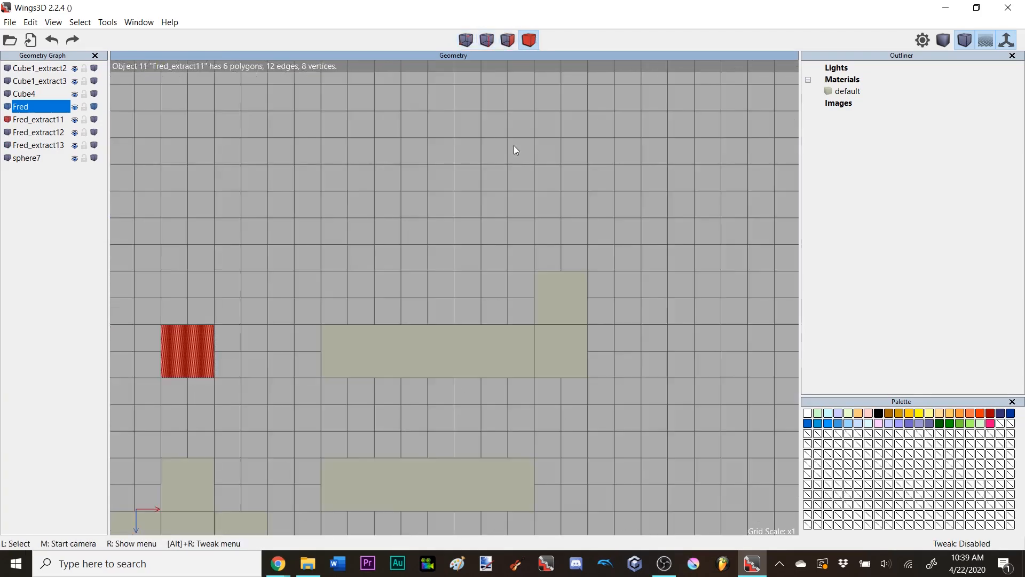
pyautogui.press('a')
pyautogui.scroll(3, 479, 195)
pyautogui.scroll(-2, 479, 194)
pyautogui.press('d')
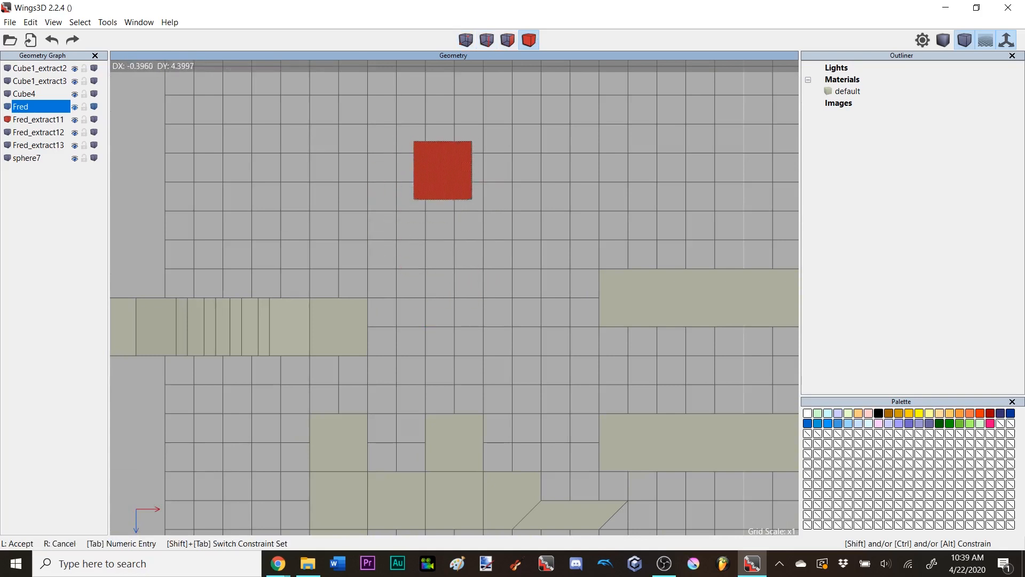
pyautogui.click(496, 165)
# - Select the moved square block's top face to check its midpoint coordinates
pyautogui.press('space')
pyautogui.press('f')
pyautogui.click(415, 171)
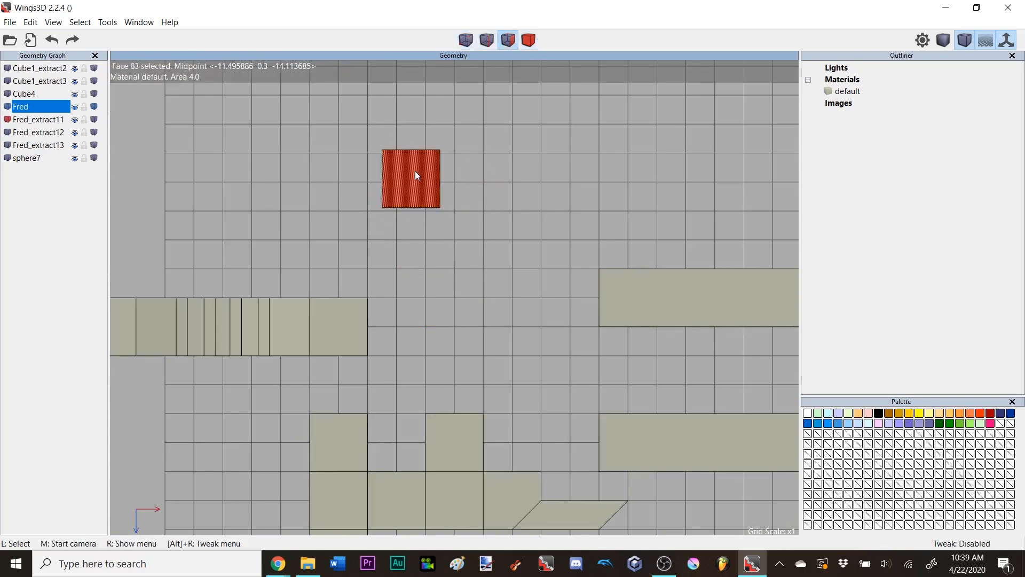
# - Move the square block as a body freely in the top view to another off-grid spot
pyautogui.press('a')
pyautogui.press('b')
pyautogui.scroll(-2, 528, 183)
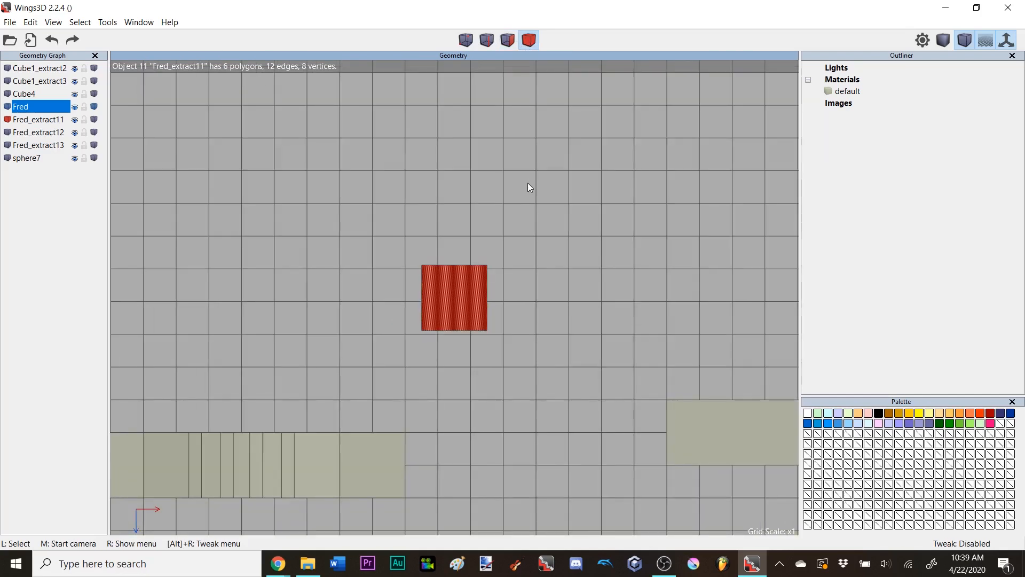
pyautogui.press('d')
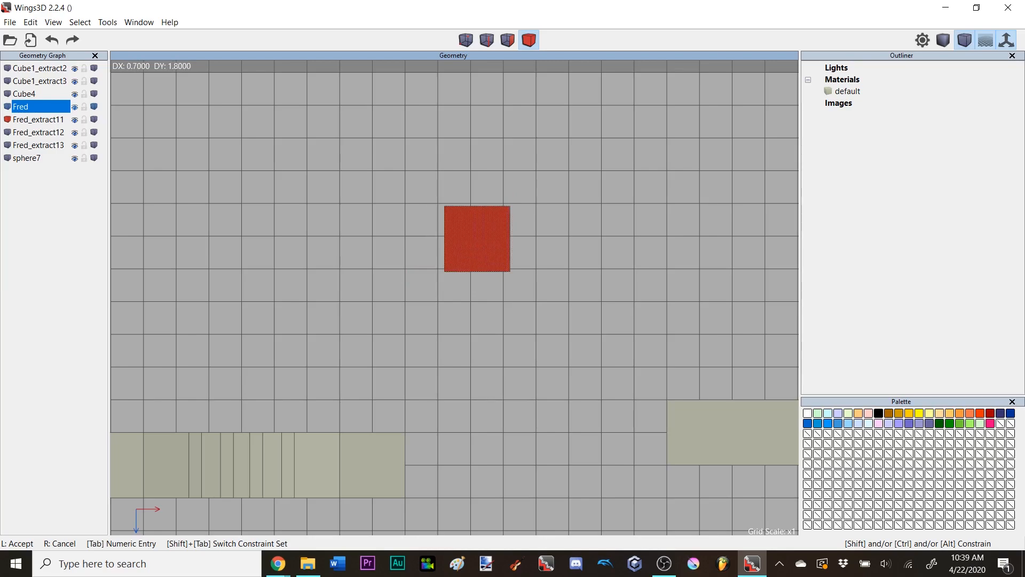
pyautogui.click(576, 192)
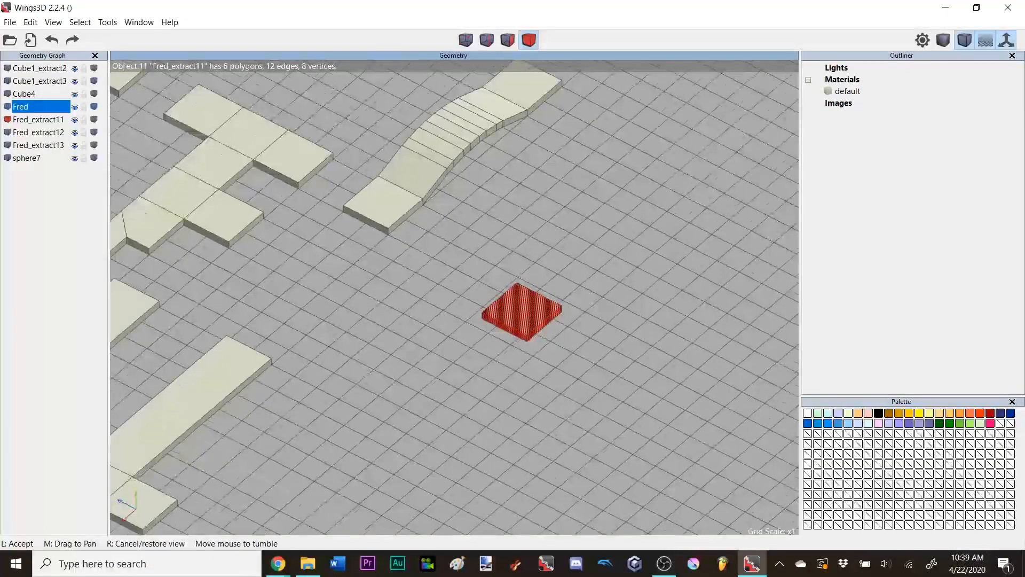
# - Snap the square block's corner vertex to the corner vertex at the long strip's free end using the absolute Snap command
pyautogui.click(597, 192)
pyautogui.rightClick(598, 192)
pyautogui.click(636, 252)
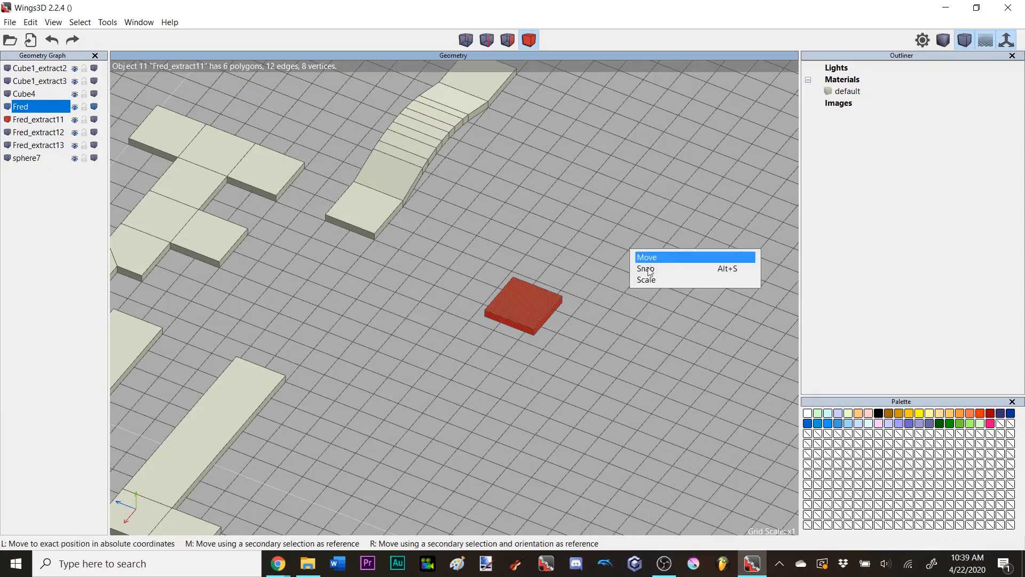
pyautogui.click(641, 270)
pyautogui.click(459, 44)
pyautogui.click(488, 313)
pyautogui.rightClick(476, 289)
pyautogui.click(237, 357)
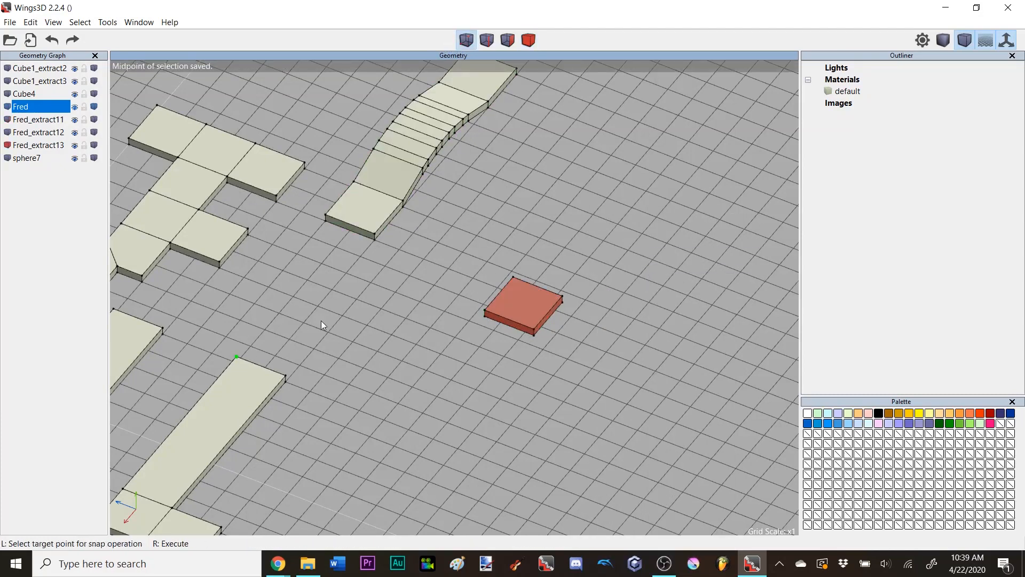
pyautogui.rightClick(318, 321)
# - Move the snapped square block away from the long strip in whole grid-unit increments in the top view
pyautogui.click(508, 39)
pyautogui.scroll(3, 582, 215)
pyautogui.click(527, 41)
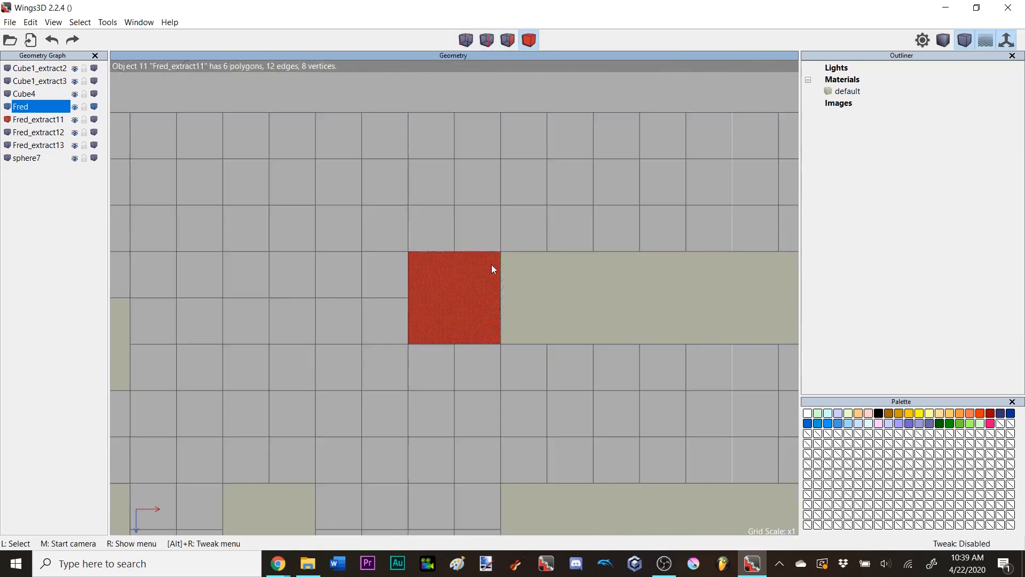
pyautogui.press('y')
pyautogui.press('m')
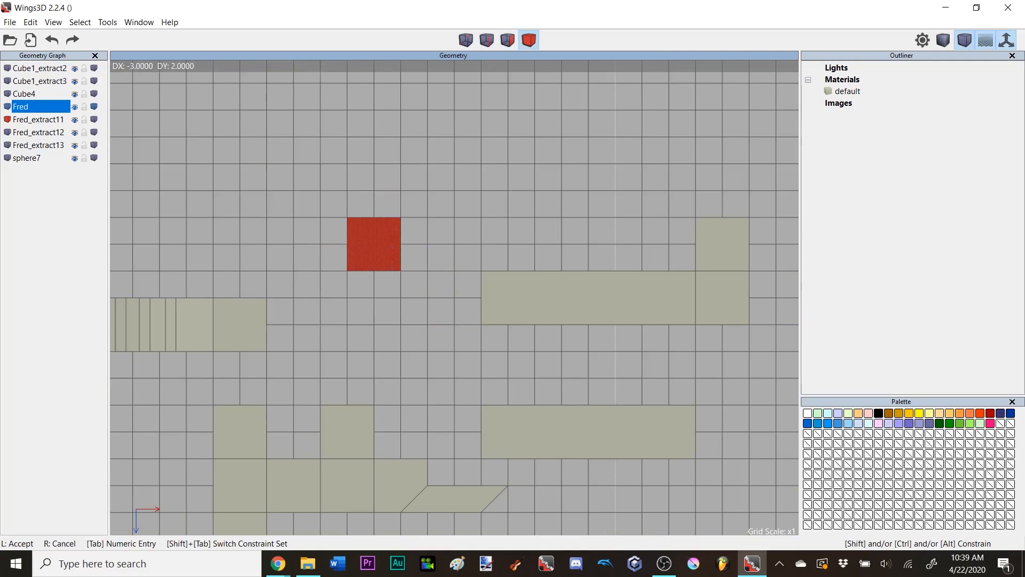
pyautogui.click(496, 253)
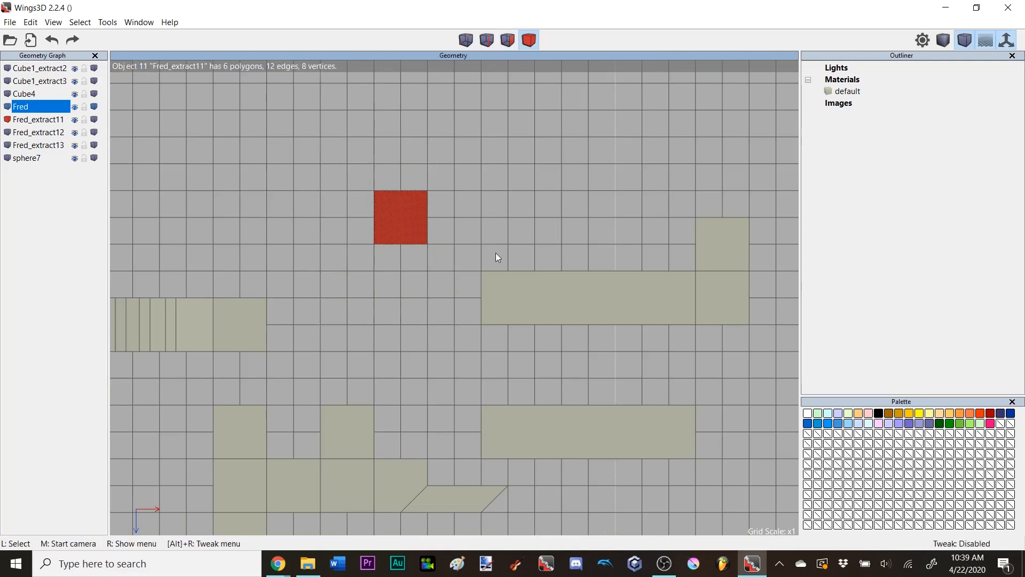
pyautogui.click(496, 253)
pyautogui.middleClick(490, 235)
pyautogui.click(514, 236)
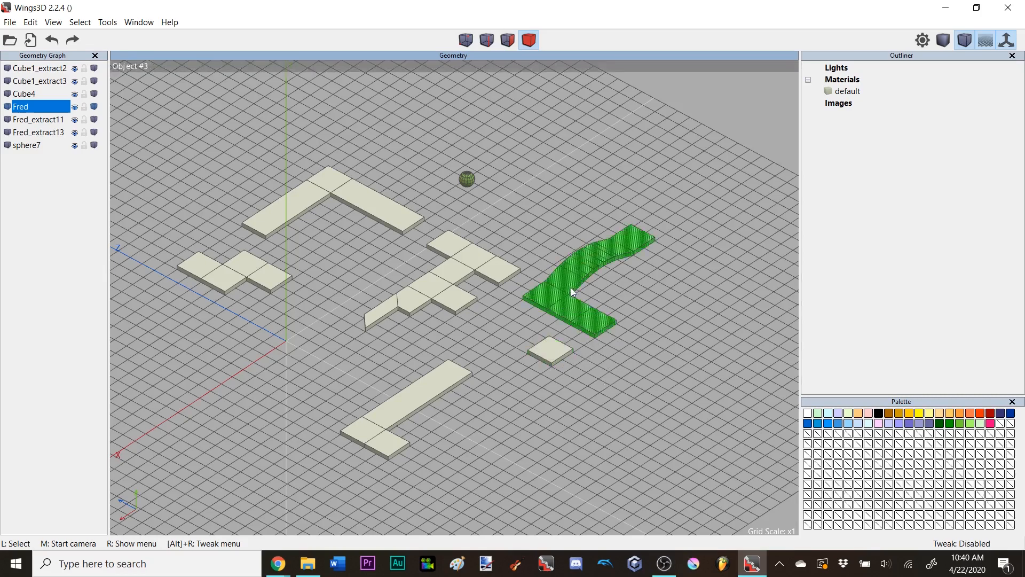
# - Select the side face of the curved track's end square and the square block's side face that points toward it
pyautogui.click(516, 41)
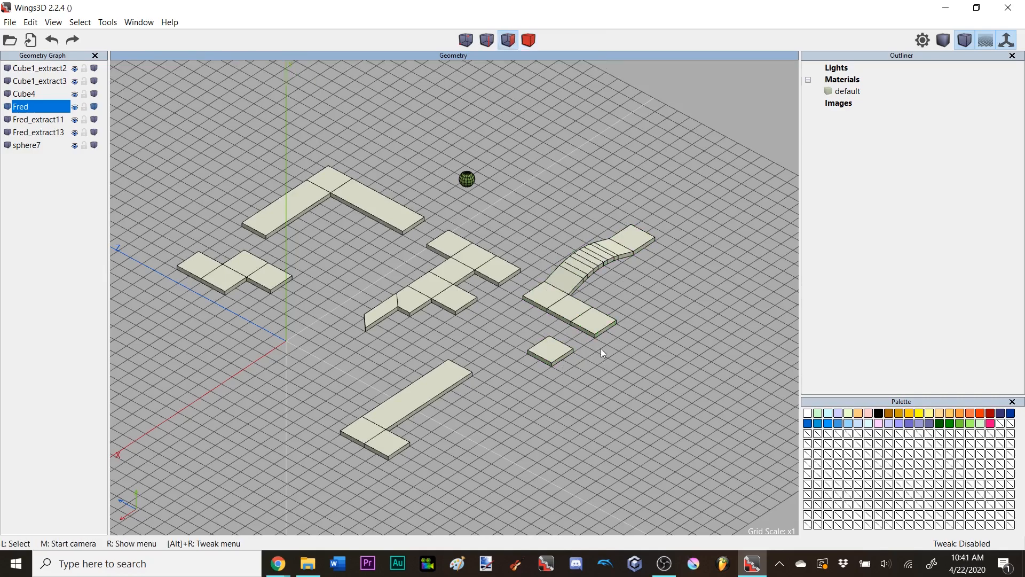
pyautogui.click(588, 335)
pyautogui.scroll(6, 590, 334)
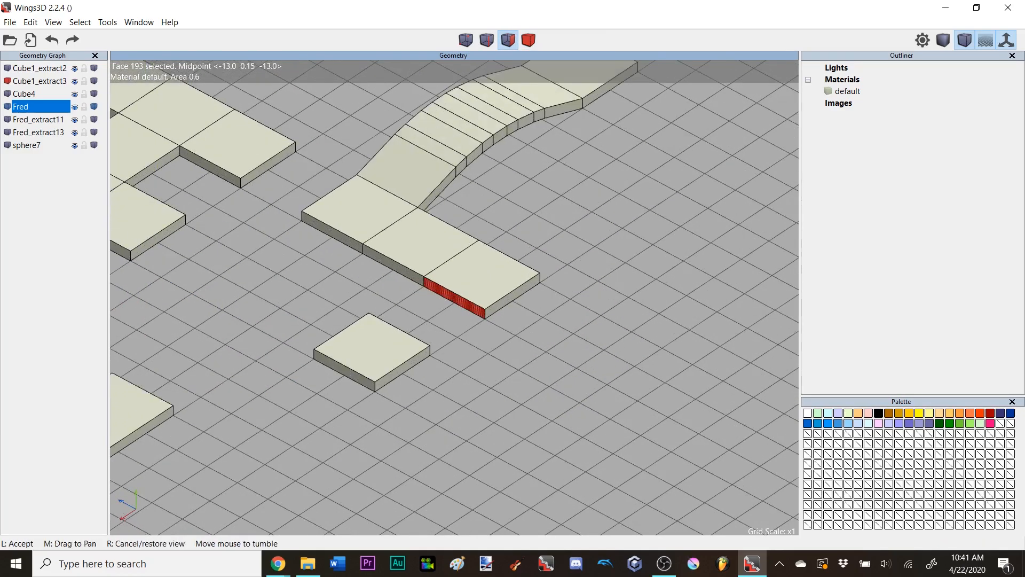
pyautogui.middleClick(477, 341)
pyautogui.click(477, 341)
pyautogui.click(404, 267)
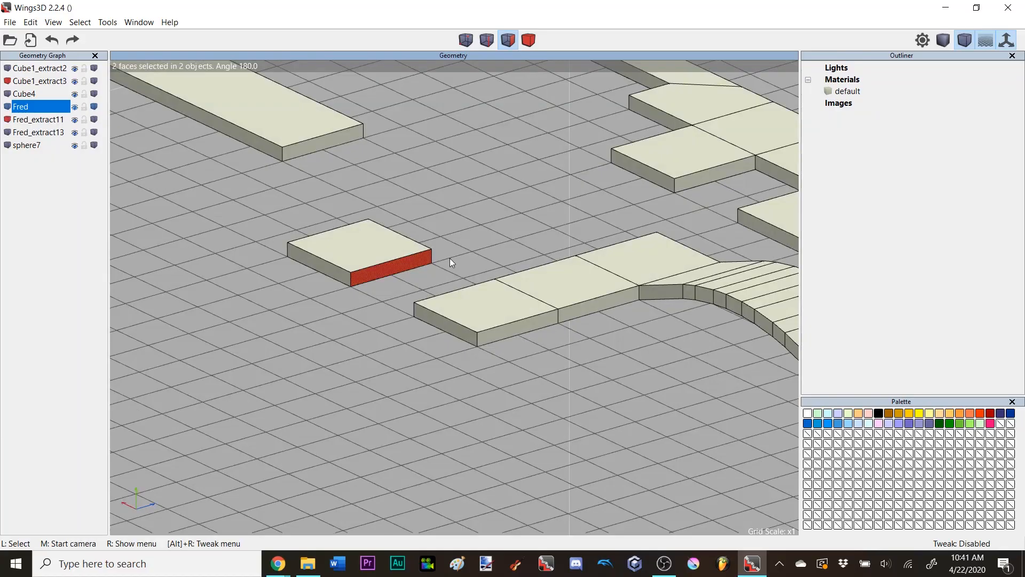
# - Inspect the two selected opposing faces from both sides and their two objects in the object list
pyautogui.middleClick(449, 258)
pyautogui.click(452, 258)
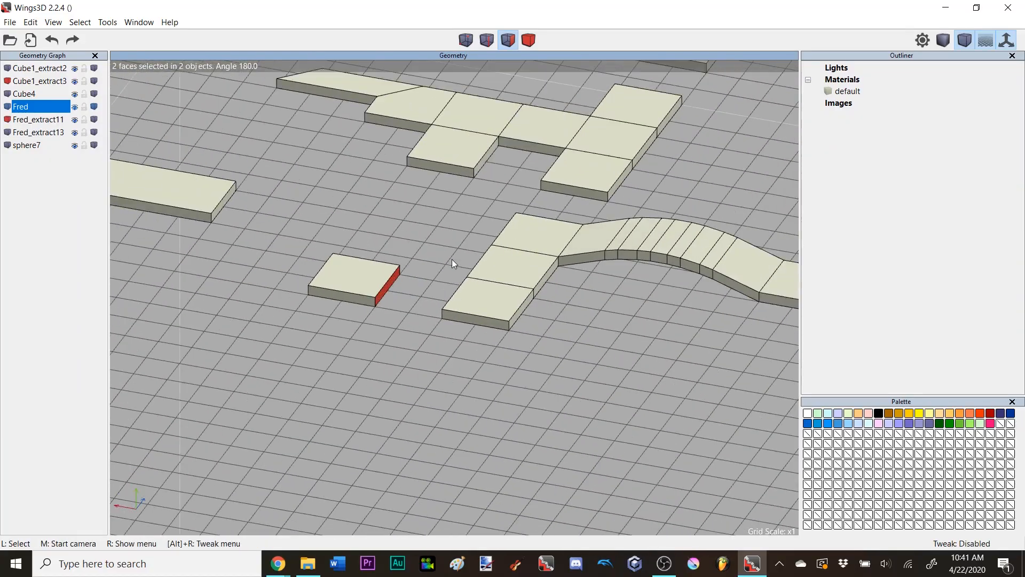
pyautogui.middleClick(460, 213)
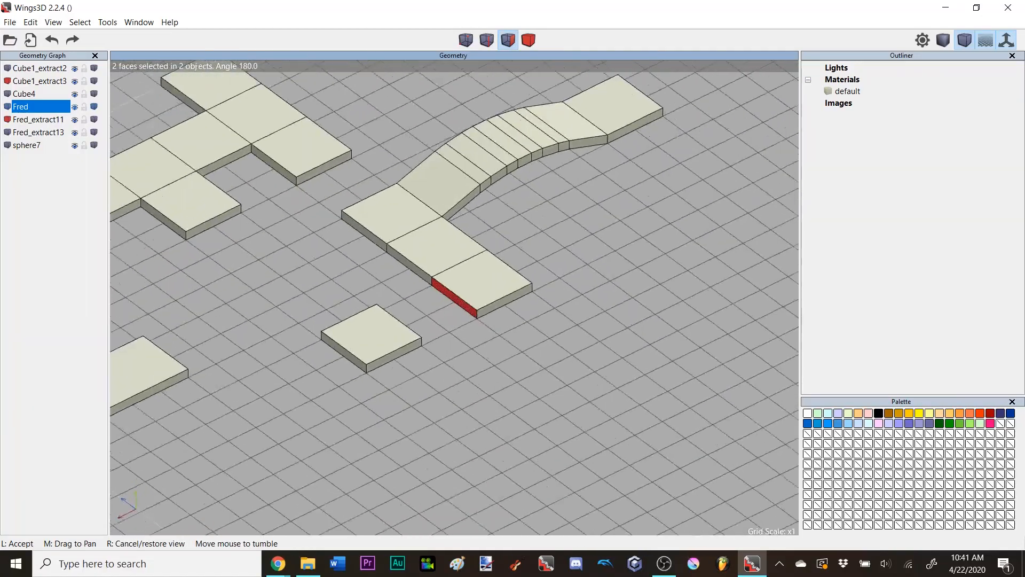
pyautogui.middleClick(434, 325)
pyautogui.click(334, 276)
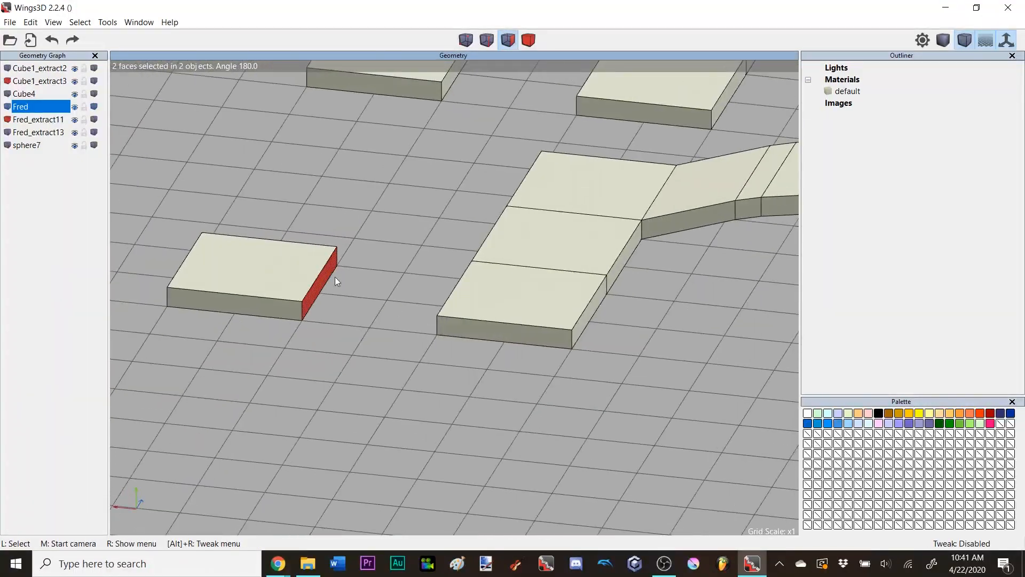
pyautogui.middleClick(418, 292)
pyautogui.click(433, 306)
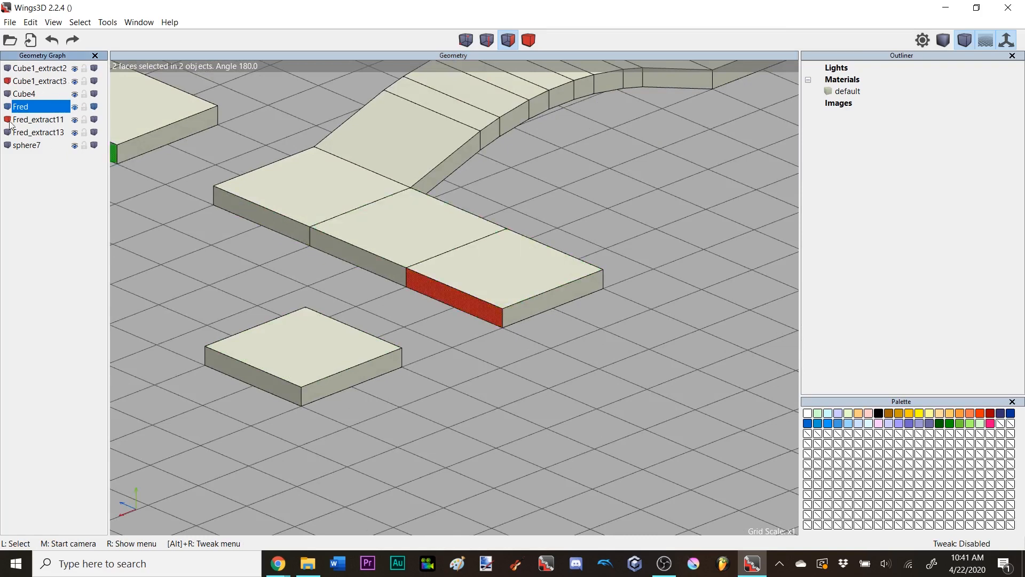
pyautogui.scroll(-2, 335, 294)
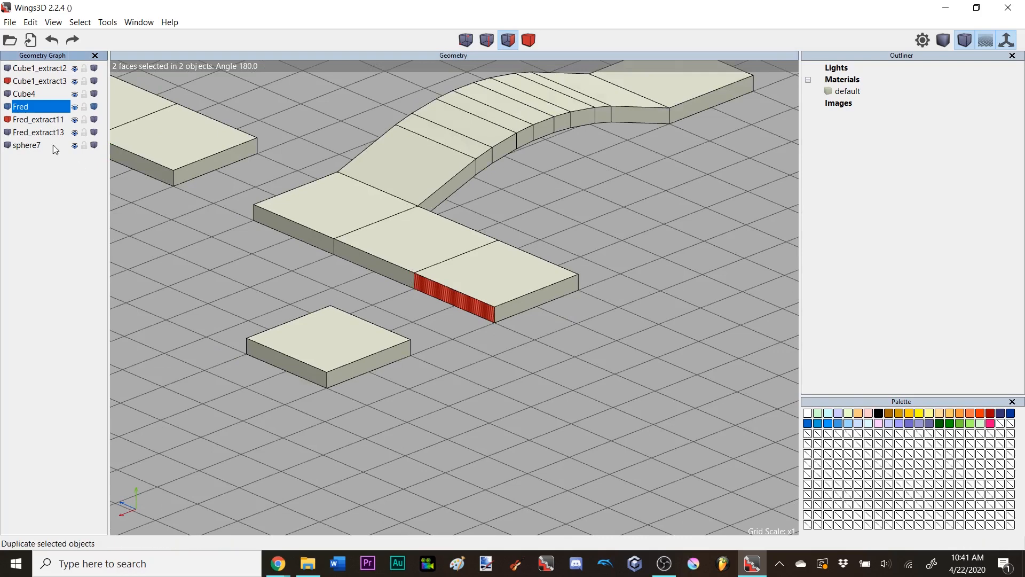
# - Bridge the two selected side faces to connect the square block to the curved track
pyautogui.middleClick(488, 239)
pyautogui.rightClick(432, 208)
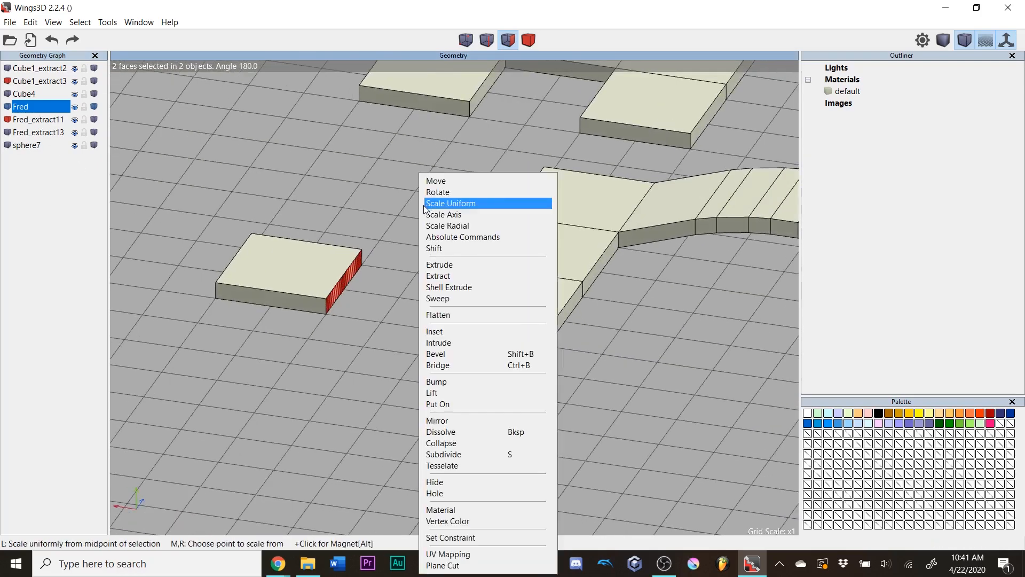
pyautogui.click(438, 365)
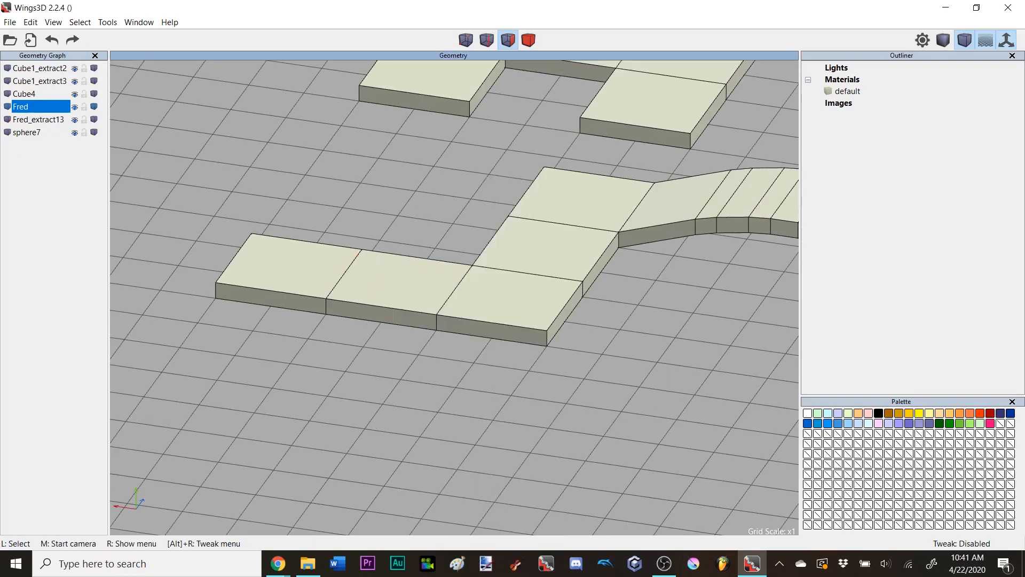
pyautogui.middleClick(439, 366)
pyautogui.click(439, 366)
# - Select the bridged curved track as a body to check that it is a single object, and clear the selection
pyautogui.click(528, 41)
pyautogui.scroll(-3, 478, 280)
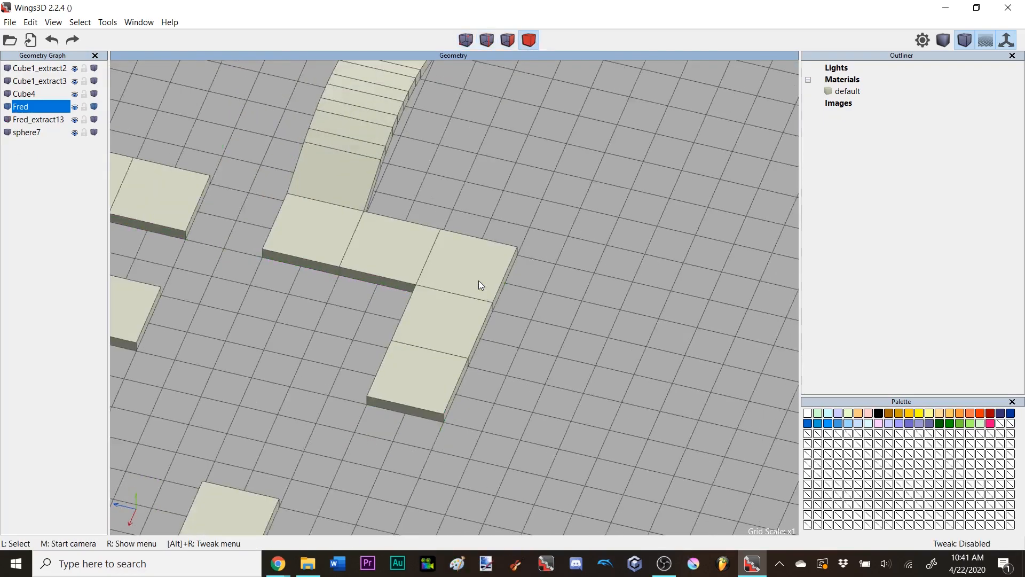
pyautogui.click(314, 251)
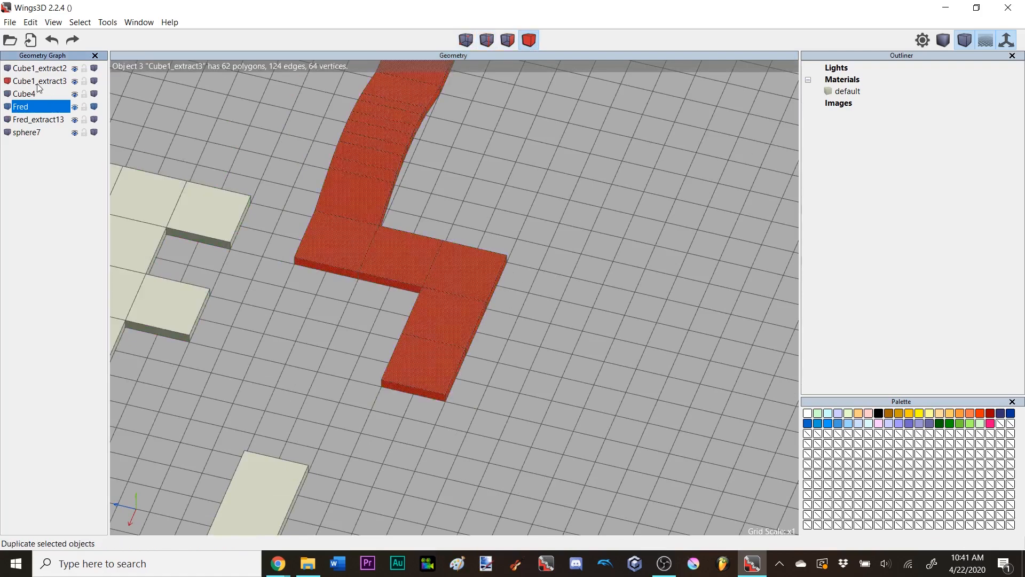
pyautogui.middleClick(435, 183)
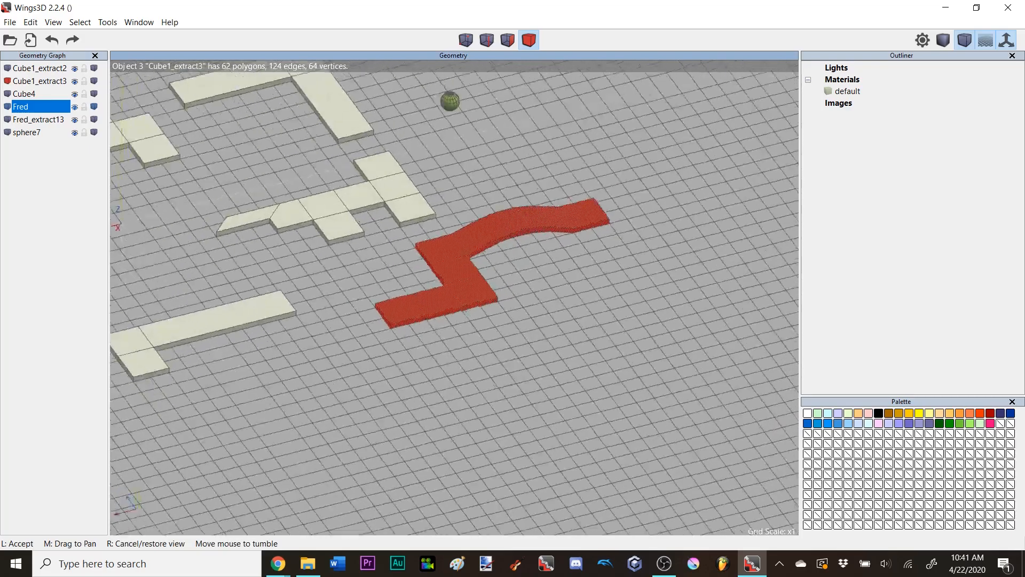
pyautogui.click(435, 183)
pyautogui.press('space')
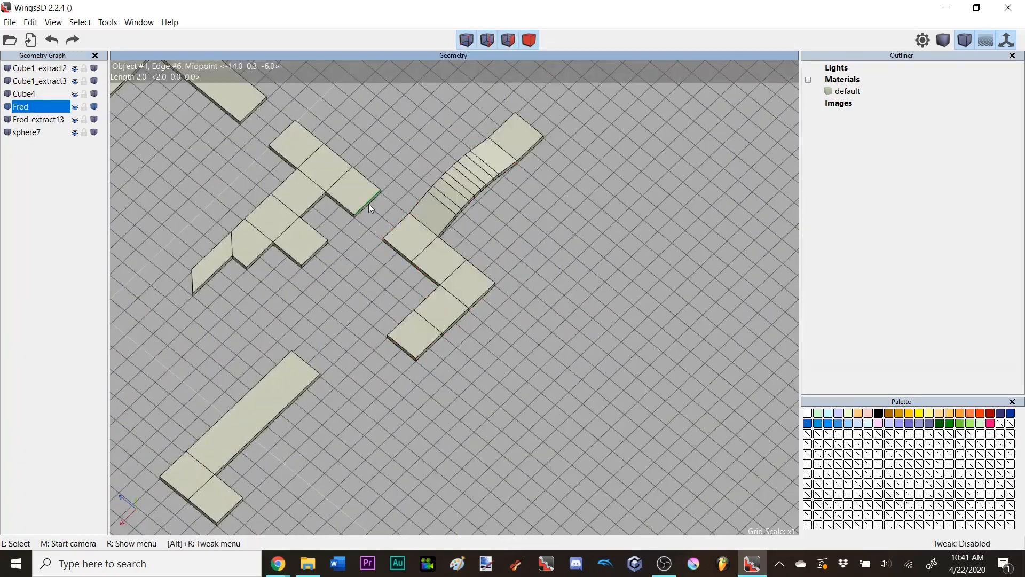
# - Bridge the curved track's outer side face to the facing end face of the branching track
pyautogui.click(368, 203)
pyautogui.press('a')
pyautogui.scroll(5, 429, 240)
pyautogui.middleClick(428, 240)
pyautogui.click(428, 240)
pyautogui.press('space')
pyautogui.click(450, 305)
pyautogui.middleClick(450, 305)
pyautogui.click(449, 305)
pyautogui.click(506, 246)
pyautogui.rightClick(502, 254)
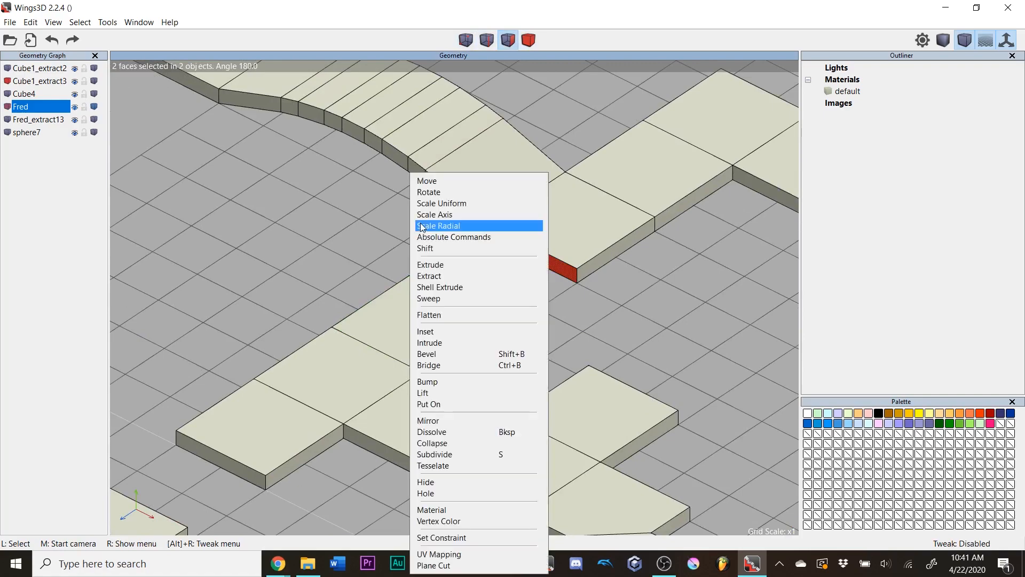
pyautogui.click(445, 363)
pyautogui.scroll(-5, 541, 348)
pyautogui.middleClick(540, 347)
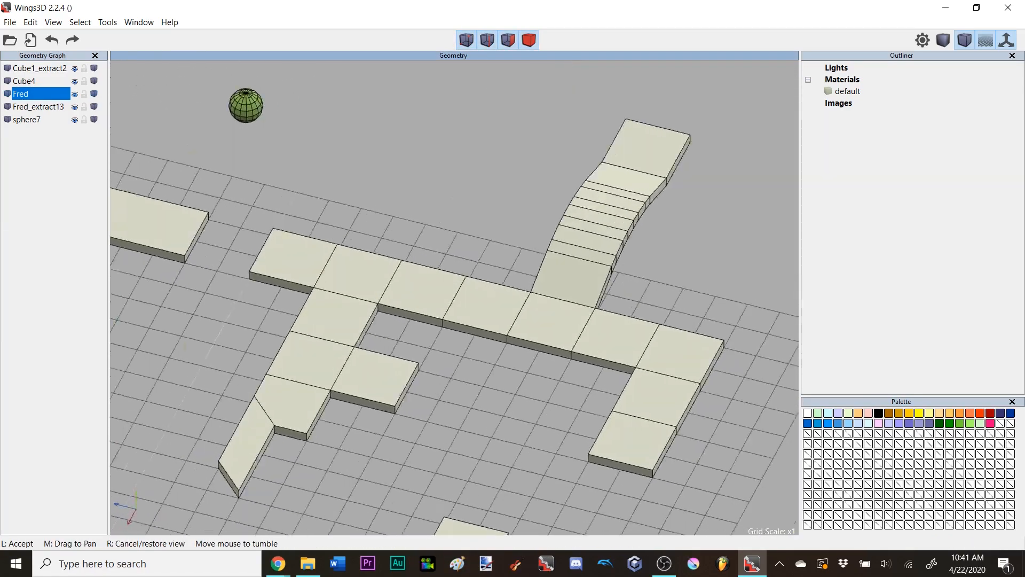
pyautogui.click(546, 364)
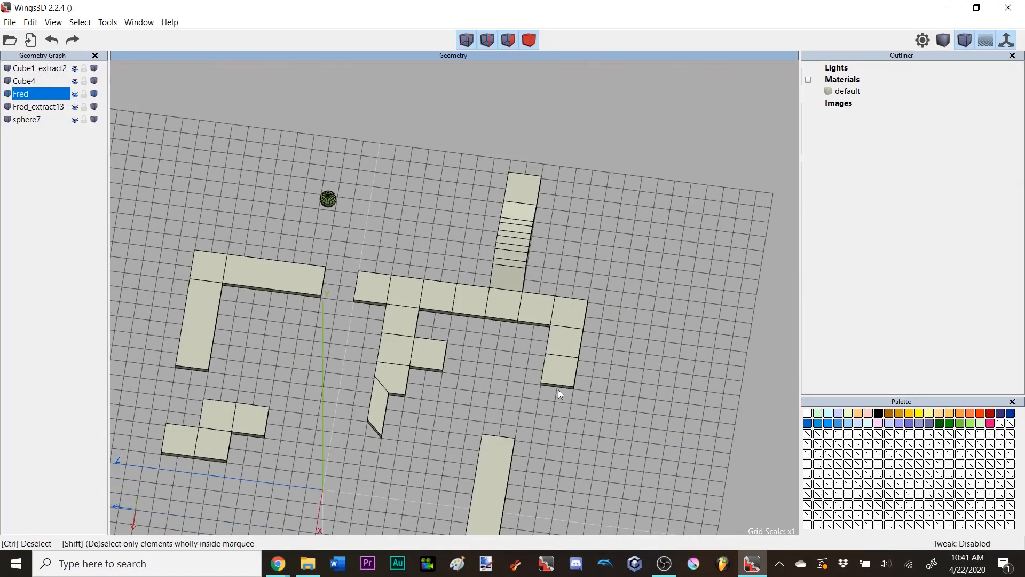
# - Bridge the free end face of the joined track to the offset end face of the long strip
pyautogui.moveTo(559, 389); pyautogui.dragTo(432, 322, button='middle')
pyautogui.scroll(3, 316, 312)
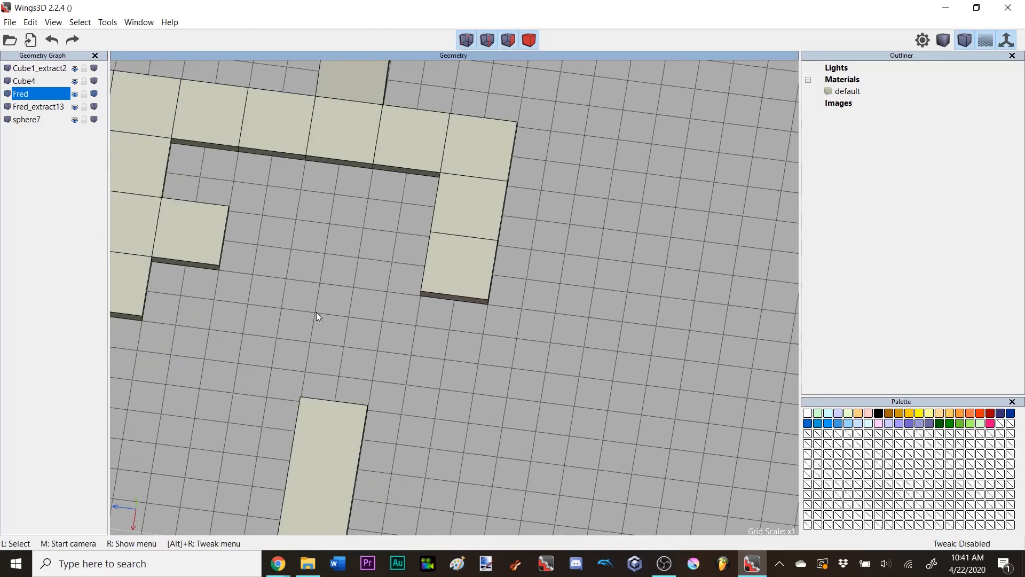
pyautogui.middleClick(316, 312)
pyautogui.click(454, 303)
pyautogui.click(455, 299)
pyautogui.middleClick(455, 299)
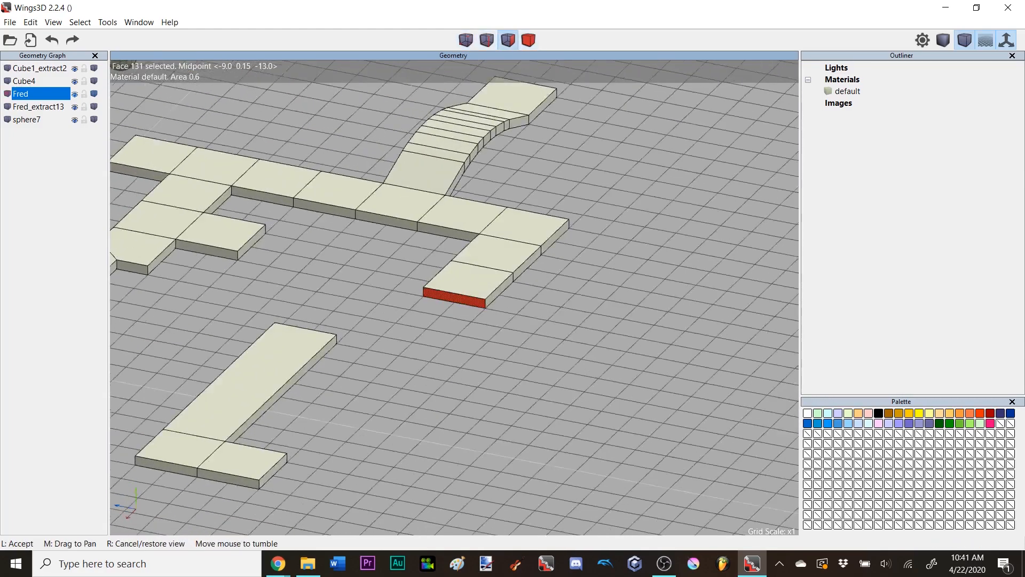
pyautogui.click(379, 344)
pyautogui.click(364, 249)
pyautogui.middleClick(405, 263)
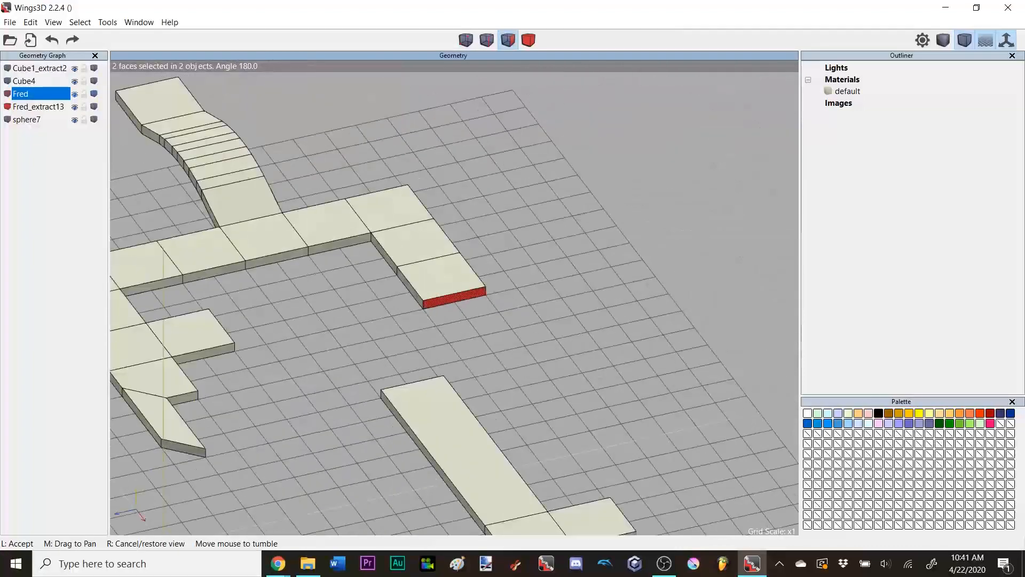
pyautogui.click(498, 189)
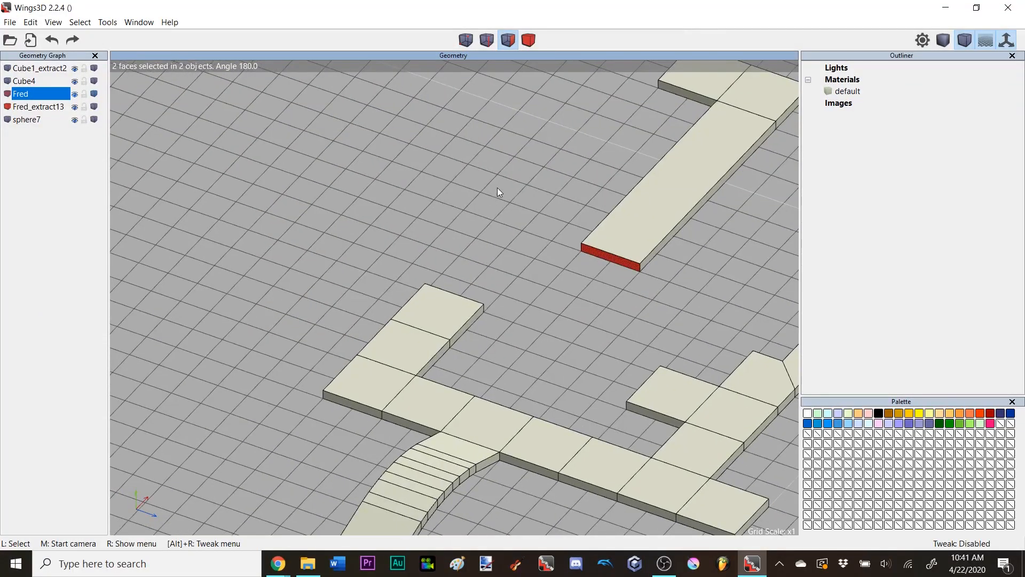
pyautogui.rightClick(498, 187)
pyautogui.click(520, 362)
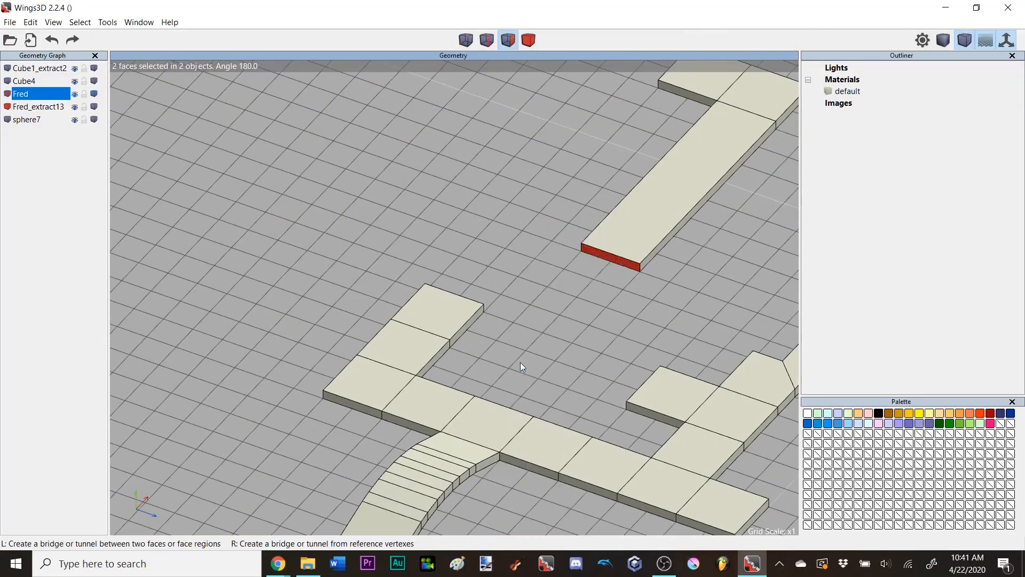
pyautogui.middleClick(549, 350)
pyautogui.click(444, 331)
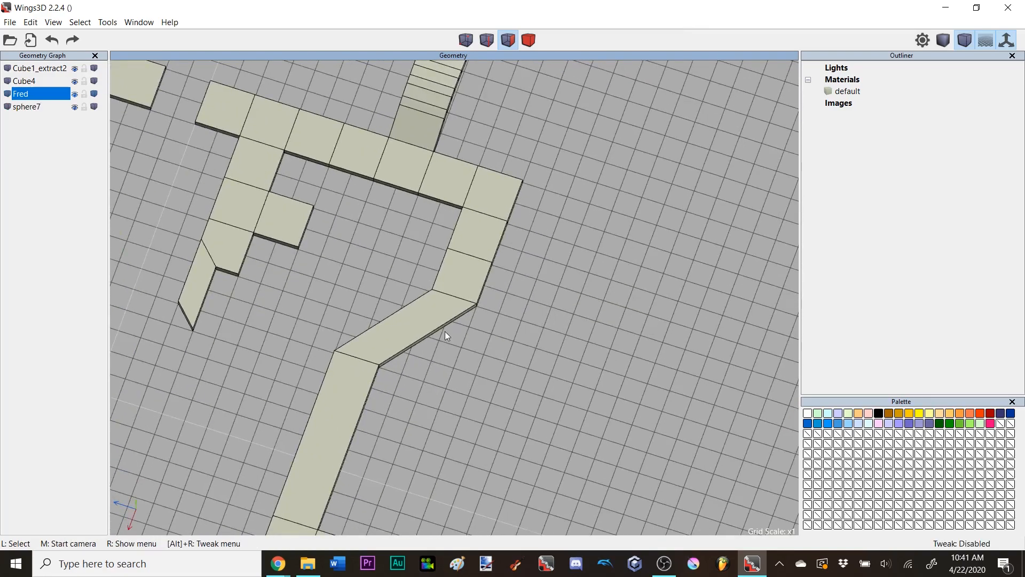
# - Bridge the long outer side face of the track's slanted pointed tip to the end face of the separate zigzag piece
pyautogui.scroll(-2, 444, 332)
pyautogui.scroll(-1, 347, 334)
pyautogui.click(303, 307)
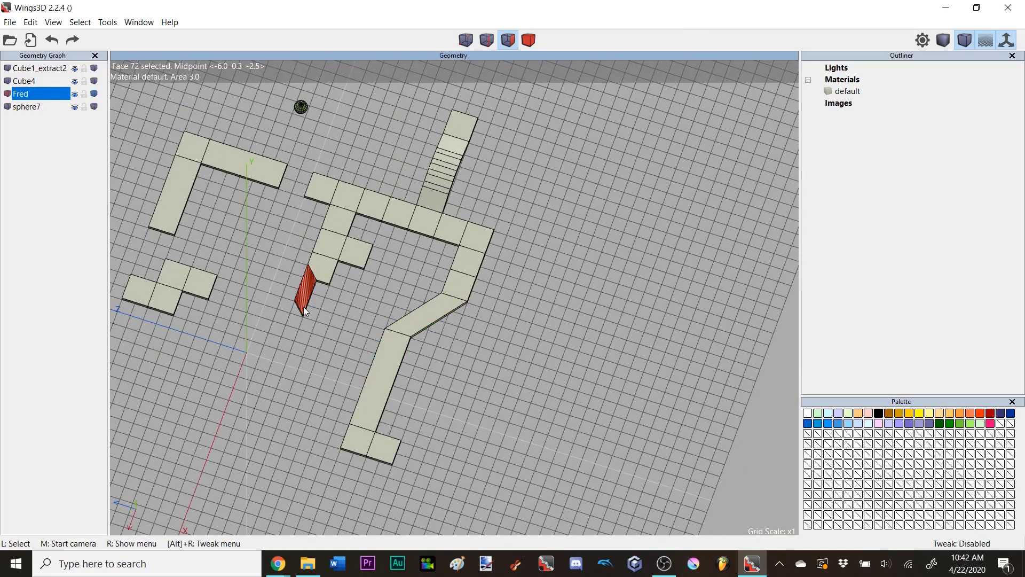
pyautogui.press('a')
pyautogui.scroll(4, 392, 304)
pyautogui.middleClick(393, 304)
pyautogui.click(465, 312)
pyautogui.press('space')
pyautogui.click(465, 312)
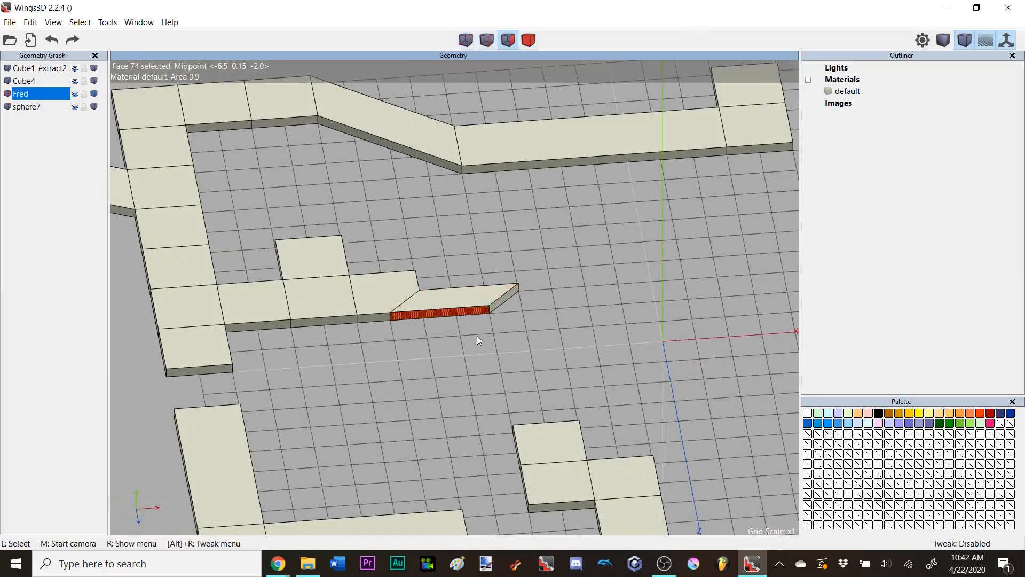
pyautogui.middleClick(477, 336)
pyautogui.click(357, 232)
pyautogui.click(350, 202)
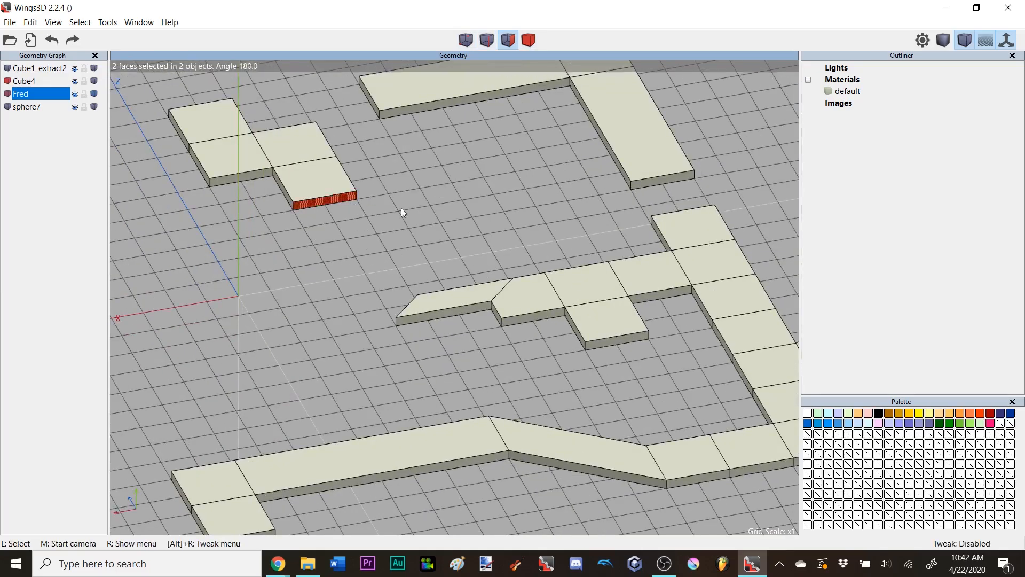
pyautogui.rightClick(402, 207)
pyautogui.click(448, 366)
pyautogui.middleClick(460, 249)
pyautogui.scroll(-5, 460, 249)
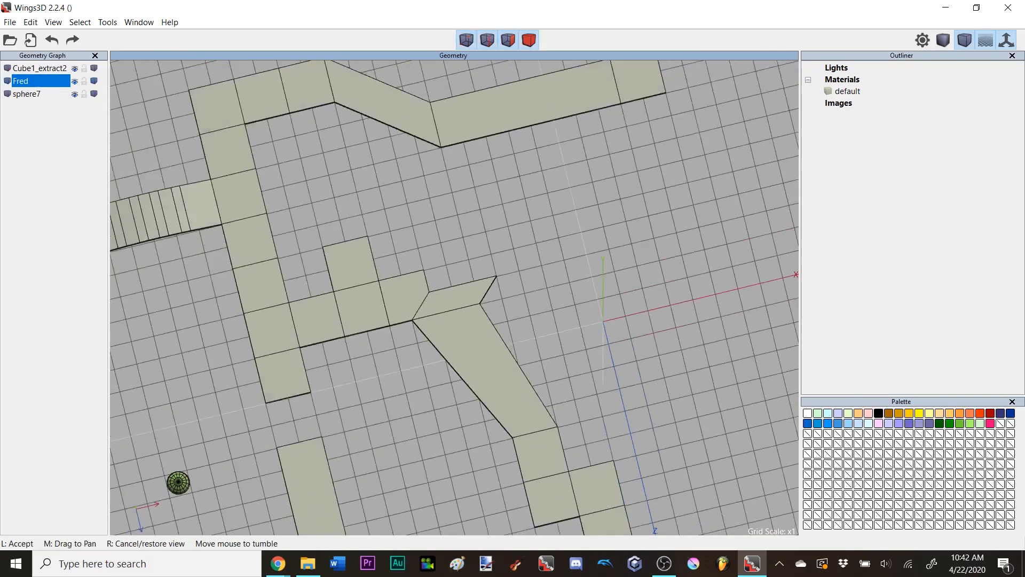
pyautogui.click(467, 248)
pyautogui.click(475, 256)
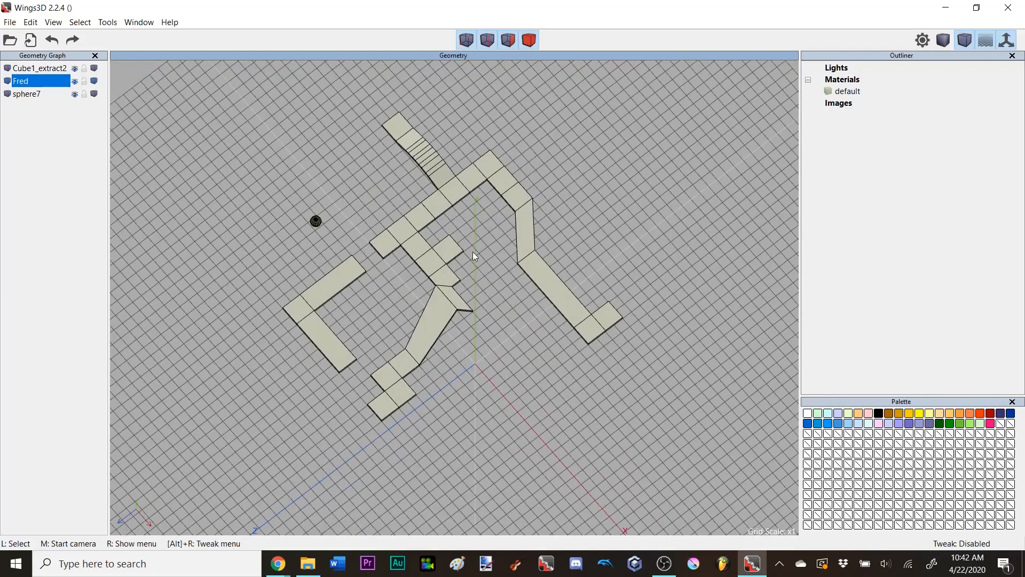
# - Inset the top and bottom faces of the track square beside the curved ramp by 50%
pyautogui.click(436, 205)
pyautogui.press('a')
pyautogui.scroll(6, 482, 236)
pyautogui.middleClick(482, 236)
pyautogui.rightClick(482, 236)
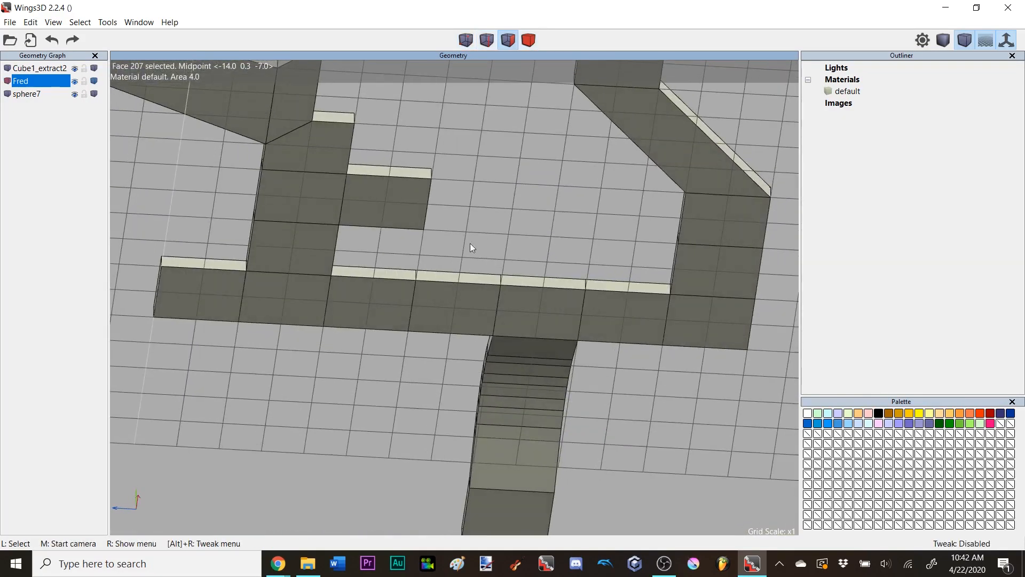
pyautogui.click(447, 287)
pyautogui.middleClick(447, 286)
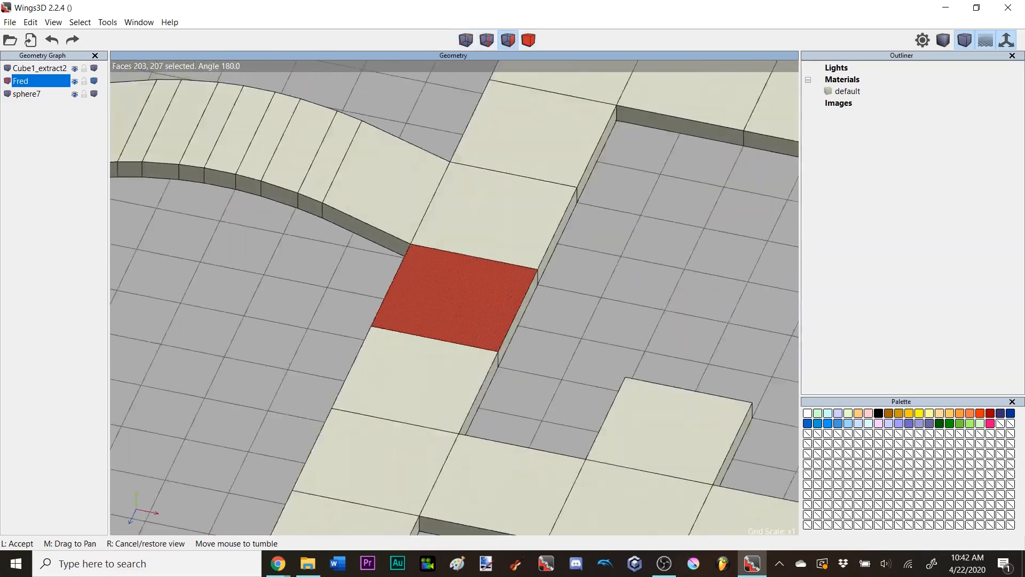
pyautogui.click(463, 225)
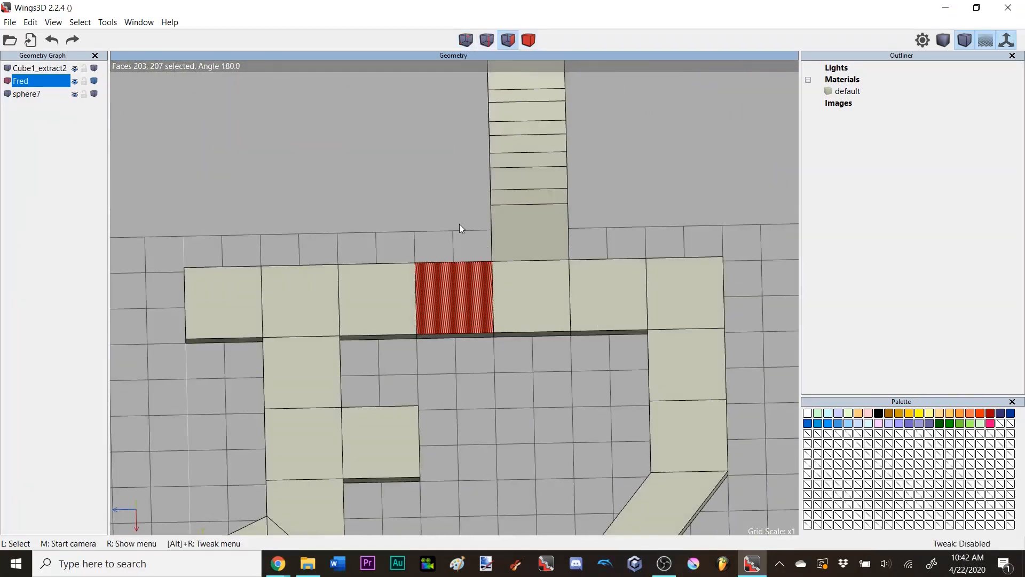
pyautogui.rightClick(449, 223)
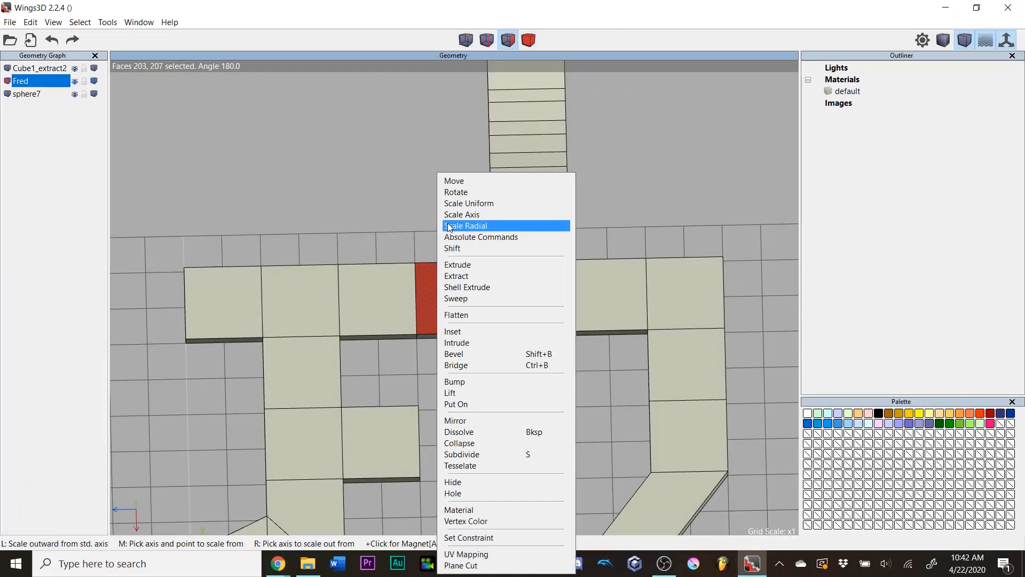
pyautogui.click(471, 336)
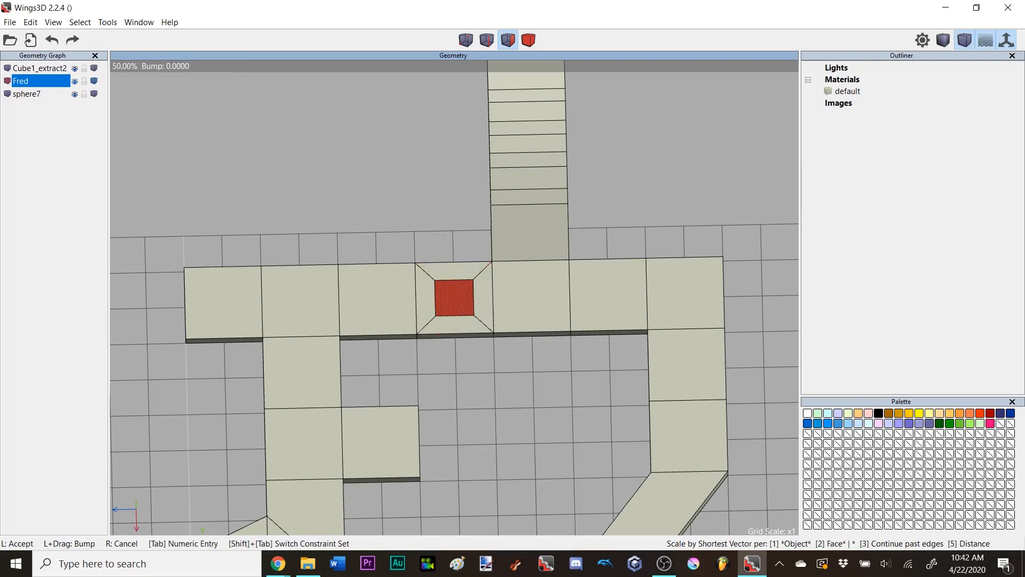
pyautogui.scroll(2, 454, 297)
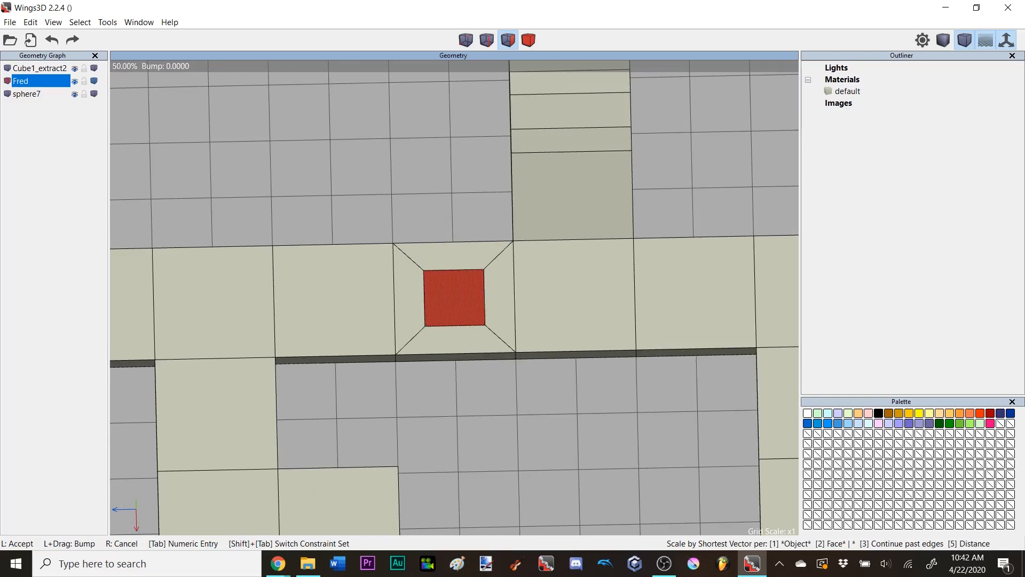
pyautogui.click(472, 336)
# - Bridge the inset top and bottom faces of that square to cut a hole through the track
pyautogui.middleClick(448, 204)
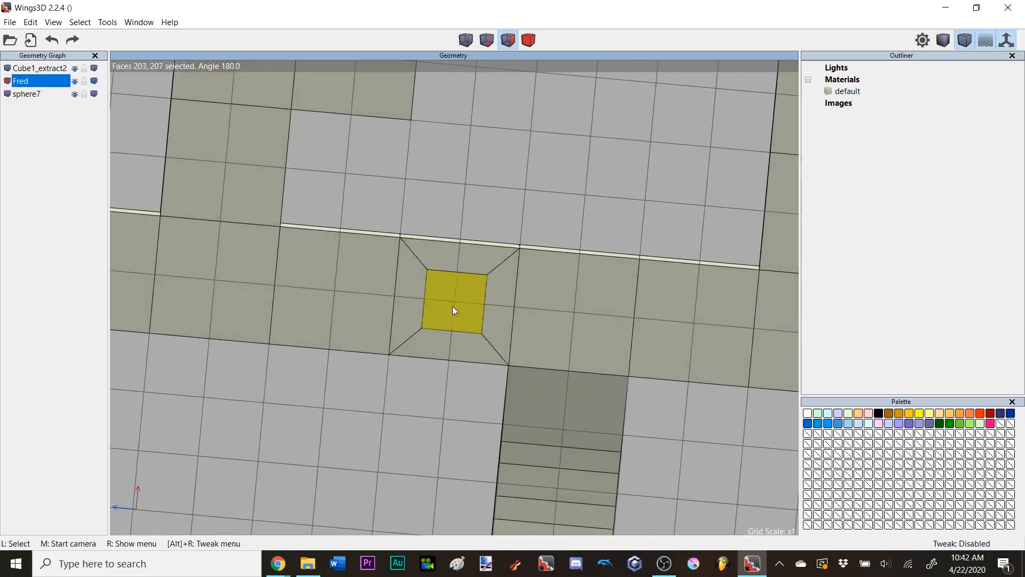
pyautogui.middleClick(495, 220)
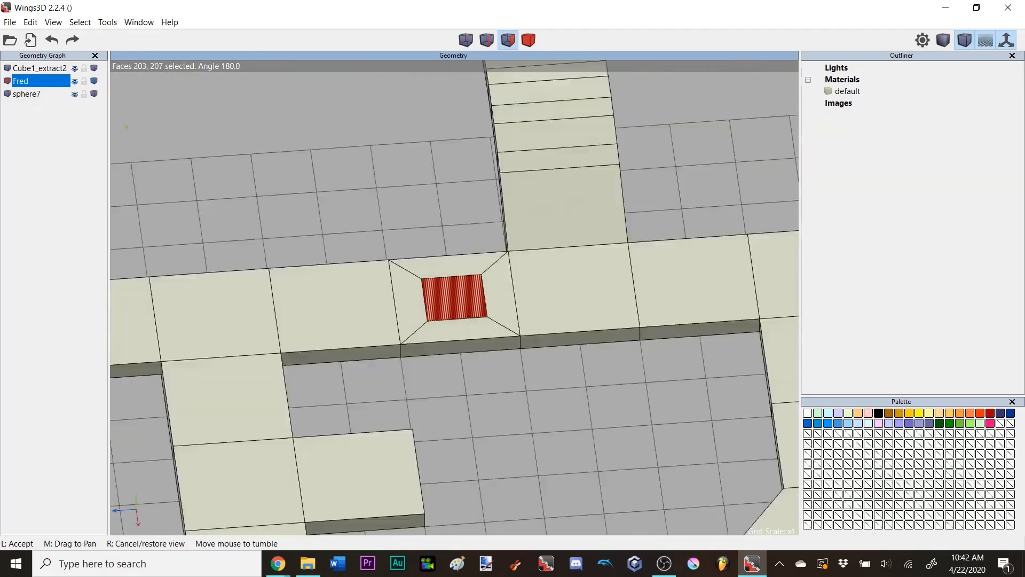
pyautogui.click(496, 222)
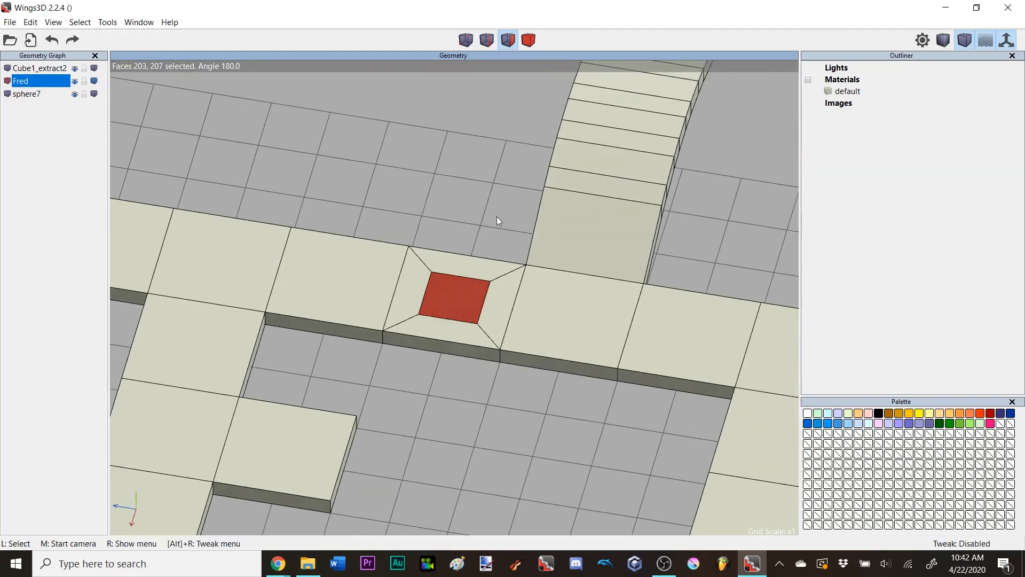
pyautogui.scroll(2, 429, 223)
pyautogui.middleClick(428, 223)
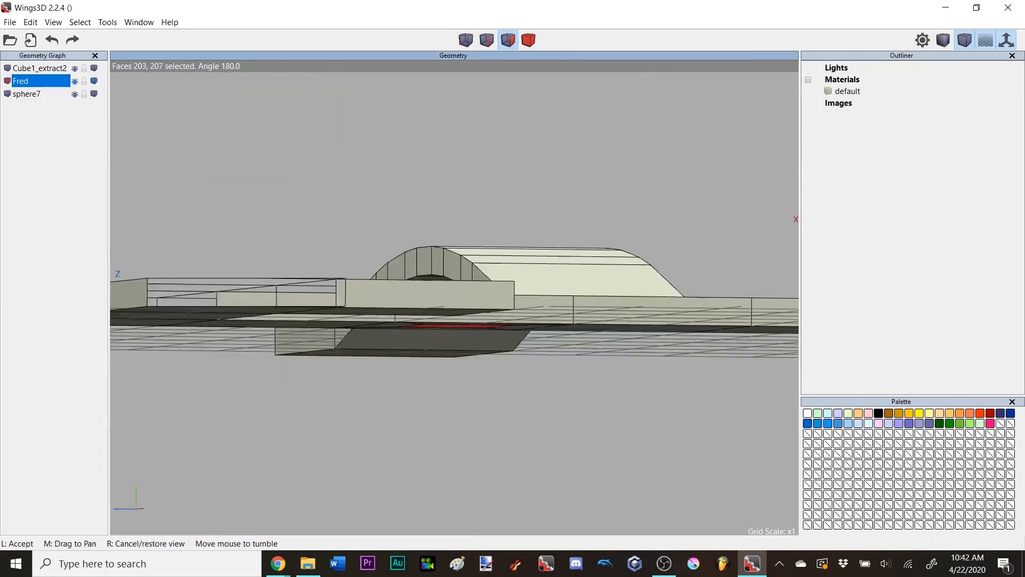
pyautogui.click(428, 222)
pyautogui.middleClick(488, 146)
pyautogui.click(488, 146)
pyautogui.rightClick(488, 146)
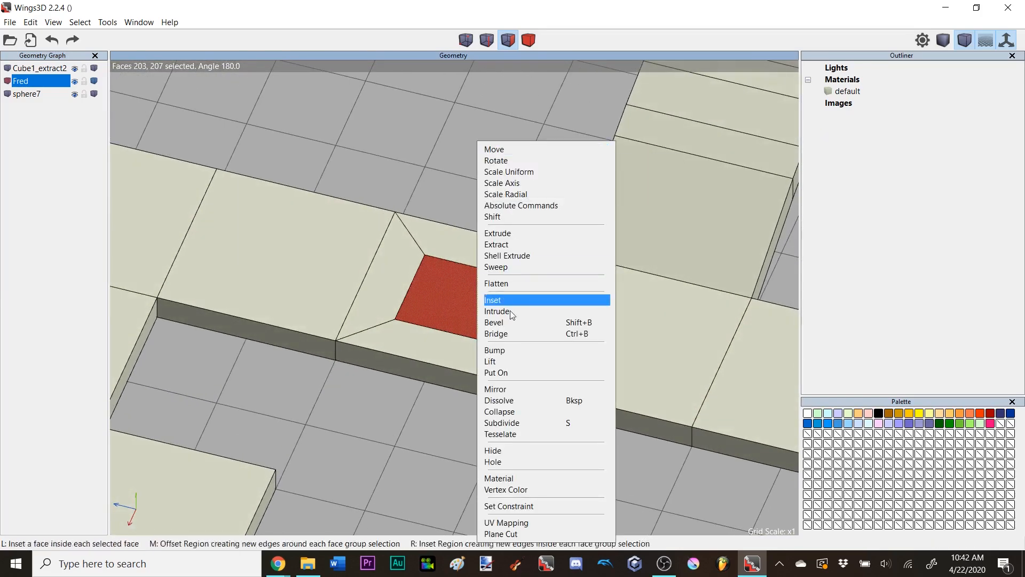
pyautogui.click(508, 335)
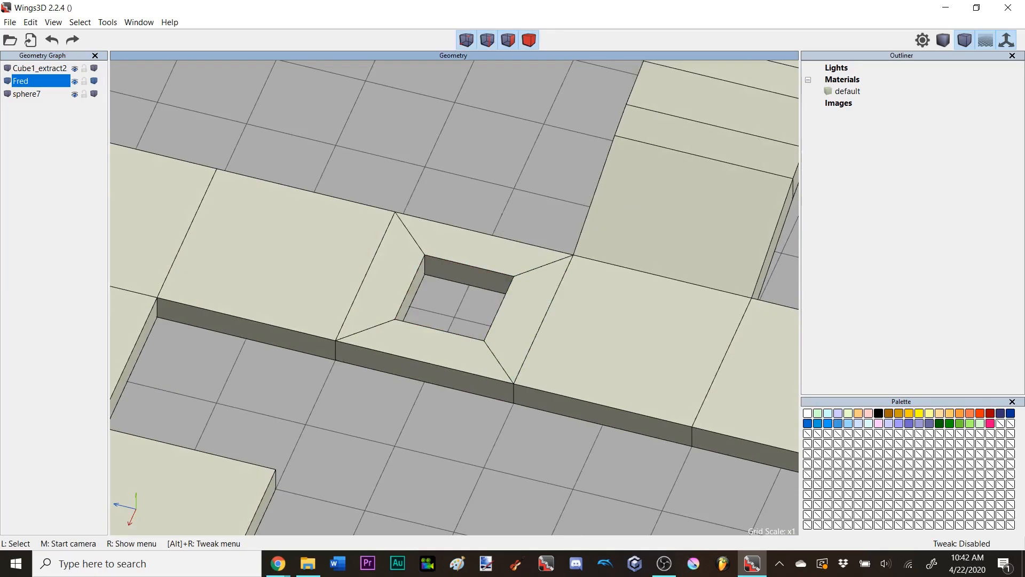
pyautogui.middleClick(502, 205)
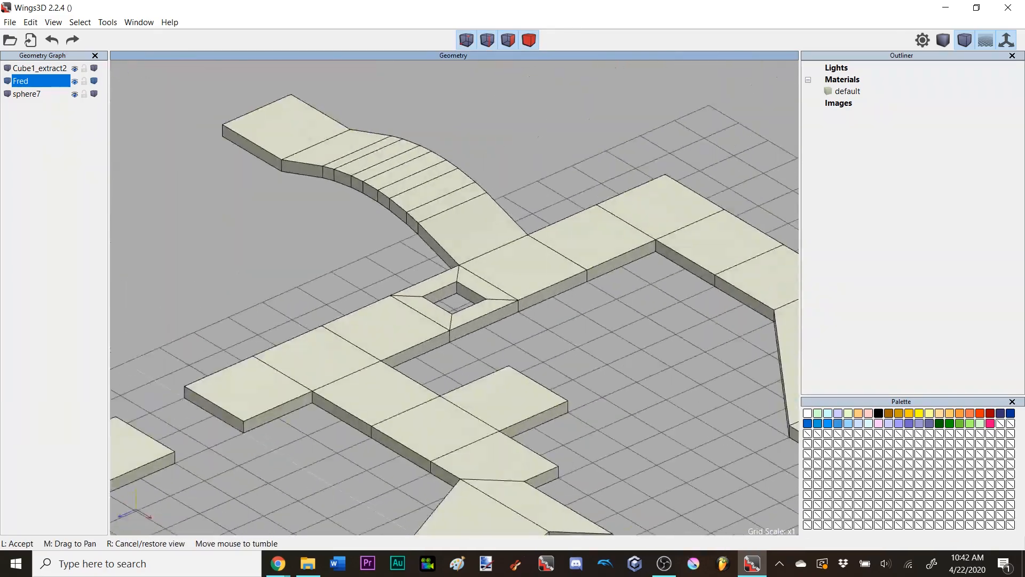
pyautogui.click(501, 205)
# - Inset the top and bottom faces of the long arm on the separate L-shaped piece by 50%
pyautogui.scroll(-3, 385, 267)
pyautogui.click(269, 335)
pyautogui.press('a')
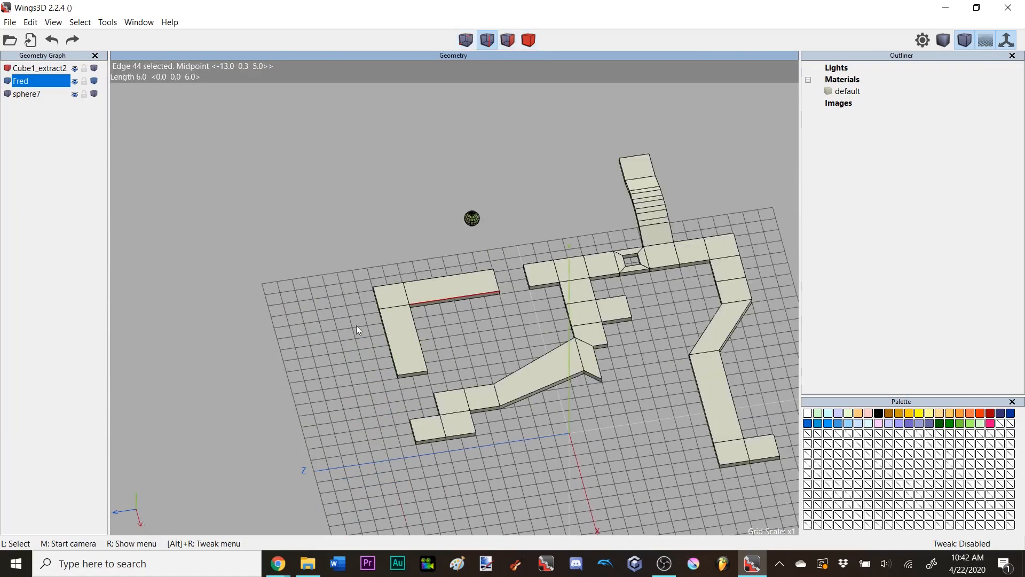
pyautogui.scroll(8, 417, 287)
pyautogui.middleClick(447, 228)
pyautogui.click(442, 336)
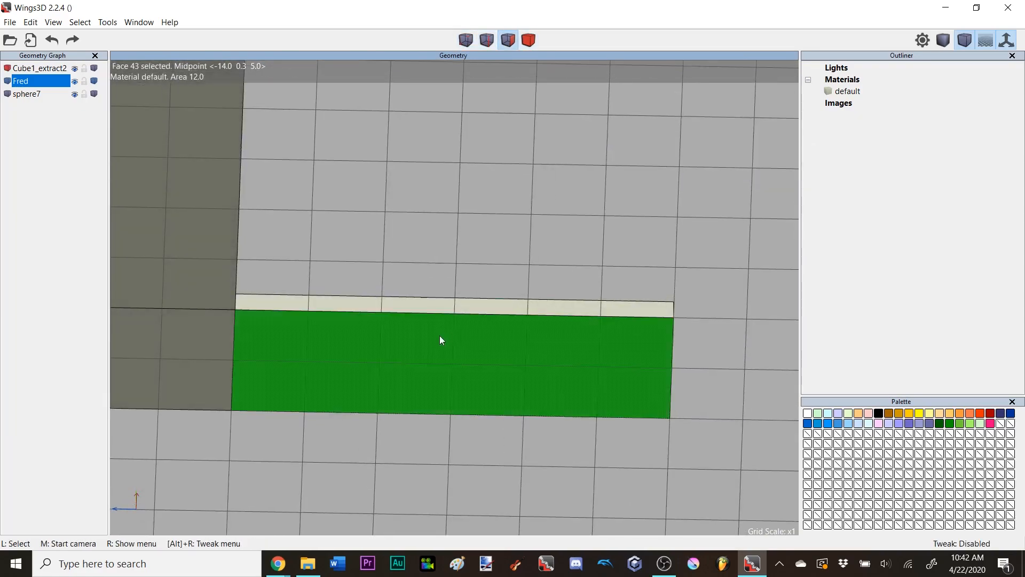
pyautogui.click(442, 337)
pyautogui.middleClick(442, 336)
pyautogui.click(465, 187)
pyautogui.rightClick(464, 187)
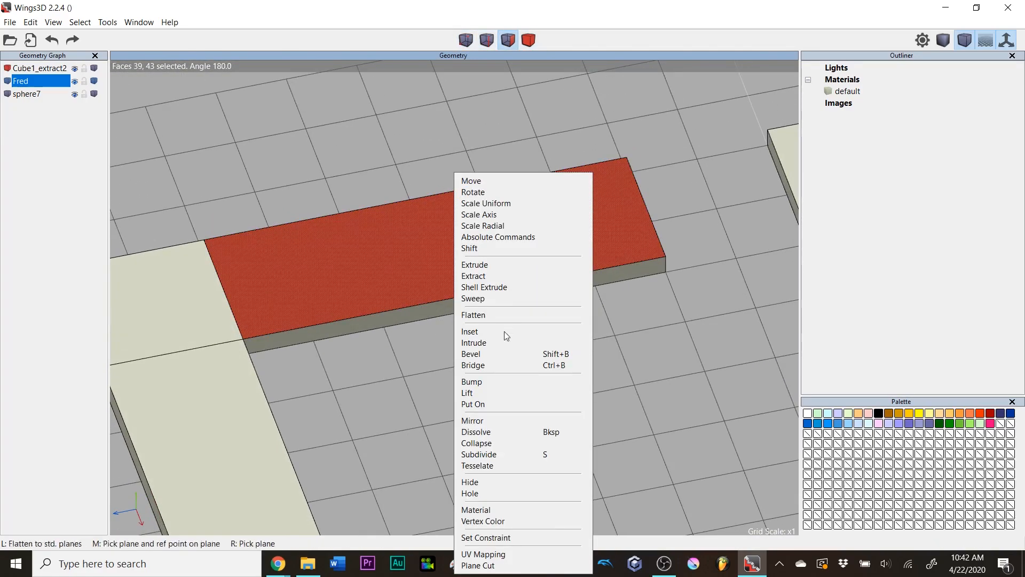
pyautogui.click(489, 329)
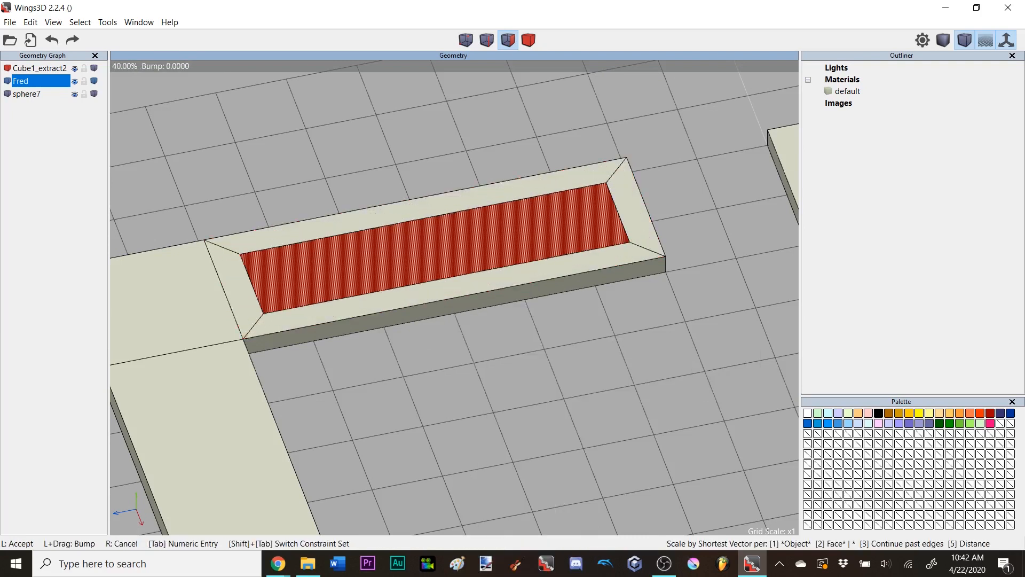
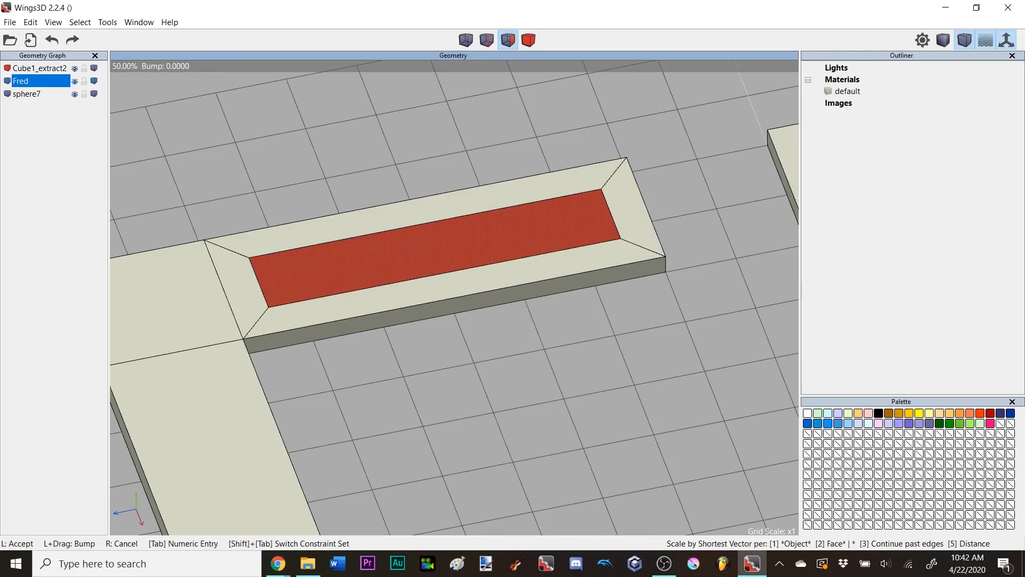
pyautogui.click(425, 277)
# - Bridge the two inset faces of the L-shaped piece's arm to open a long slot through it
pyautogui.middleClick(412, 172)
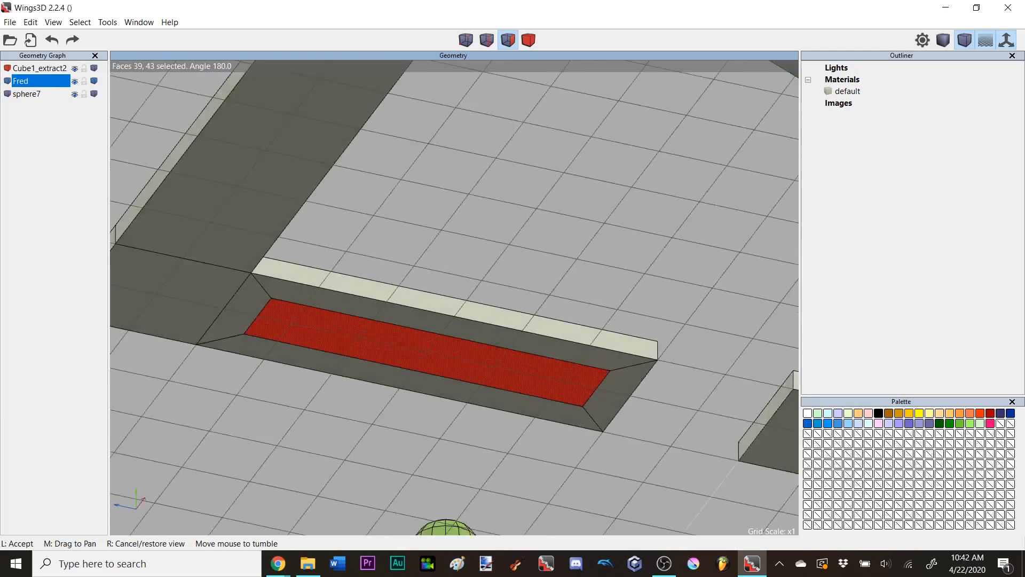
pyautogui.click(419, 226)
pyautogui.middleClick(407, 265)
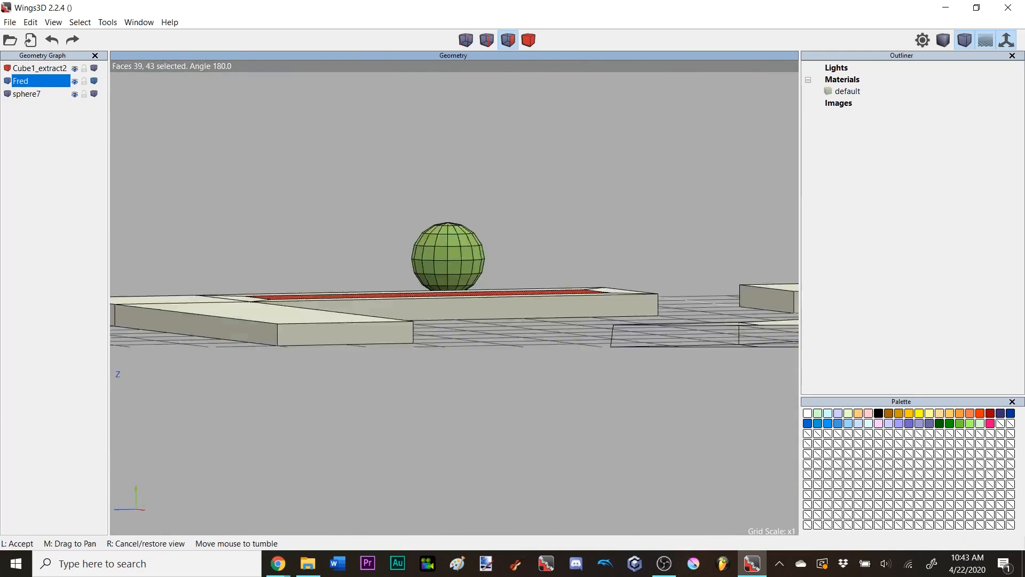
pyautogui.click(401, 233)
pyautogui.rightClick(474, 434)
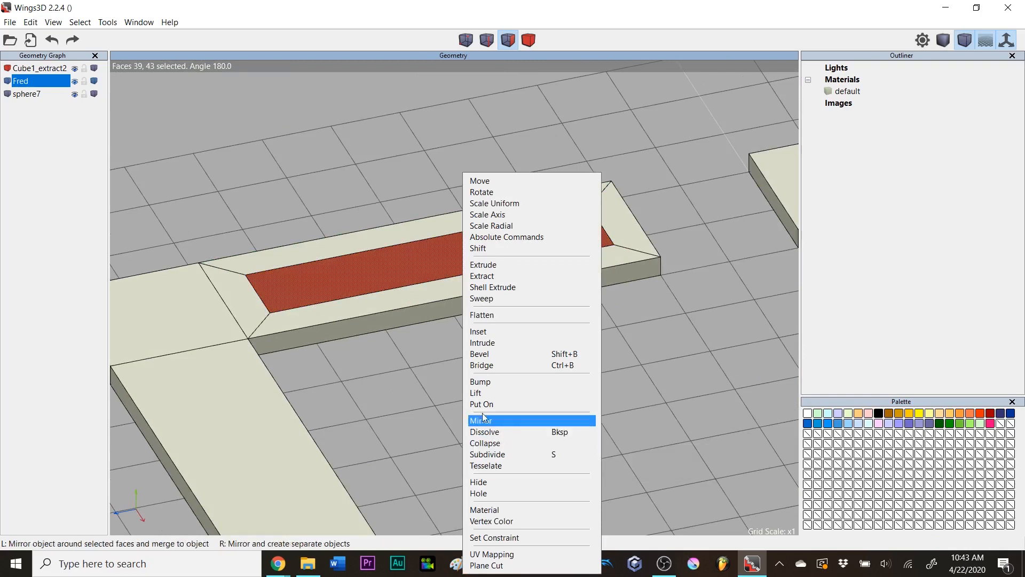
pyautogui.click(496, 367)
# - Select the slot's upper edge loop and move it down about 0.1 along the Y axis
pyautogui.press('e')
pyautogui.click(442, 235)
pyautogui.press('l')
pyautogui.rightClick(459, 174)
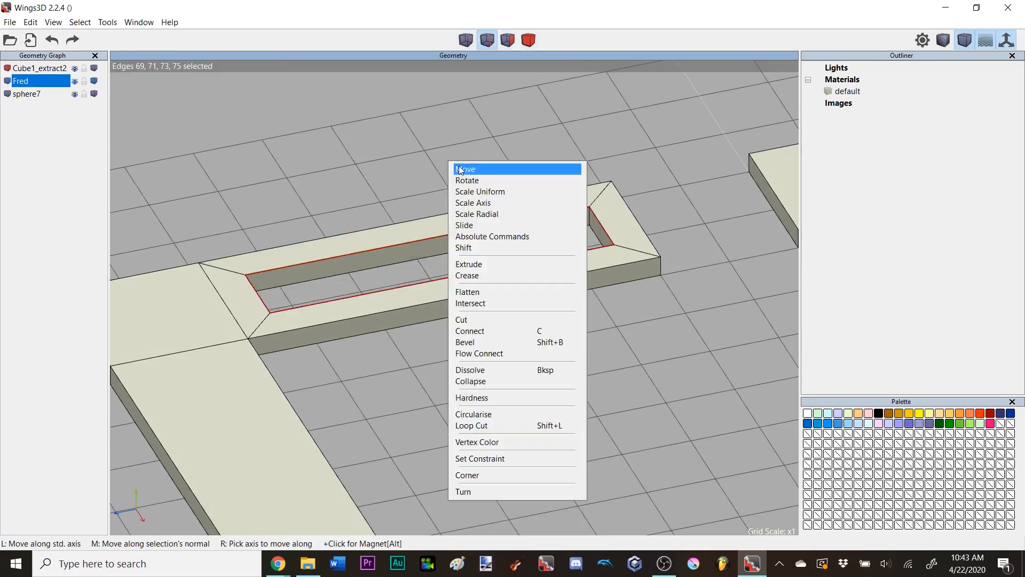
pyautogui.click(465, 170)
pyautogui.click(470, 206)
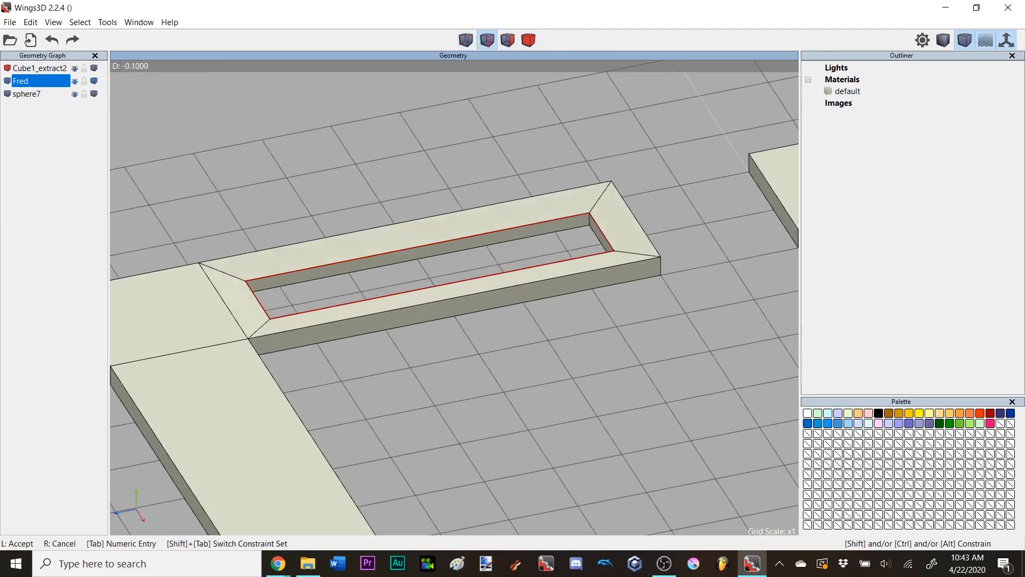
pyautogui.click(447, 168)
# - Examine the slot's sloped rim and the overall track layout from several angles
pyautogui.scroll(2, 447, 168)
pyautogui.middleClick(447, 169)
pyautogui.scroll(-8, 447, 168)
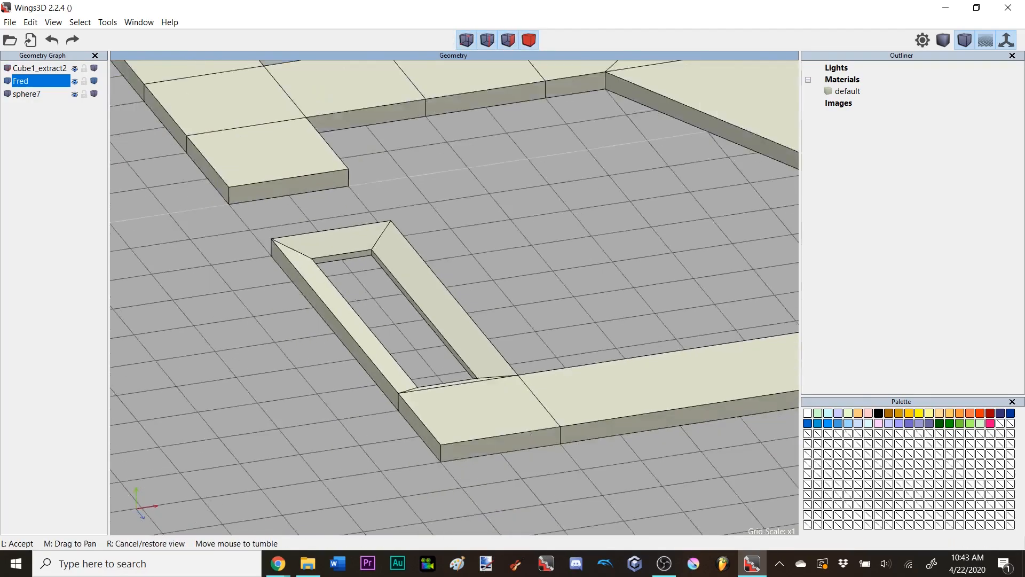
pyautogui.scroll(-5, 446, 168)
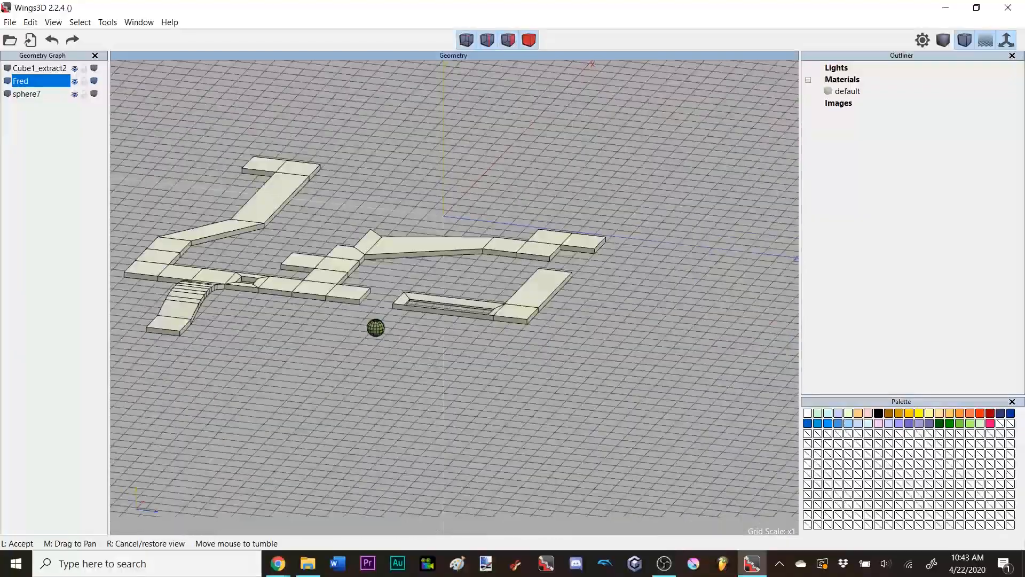
pyautogui.click(445, 168)
pyautogui.scroll(-4, 445, 168)
pyautogui.middleClick(533, 203)
pyautogui.click(533, 203)
pyautogui.click(662, 280)
pyautogui.press('a')
pyautogui.scroll(3, 307, 270)
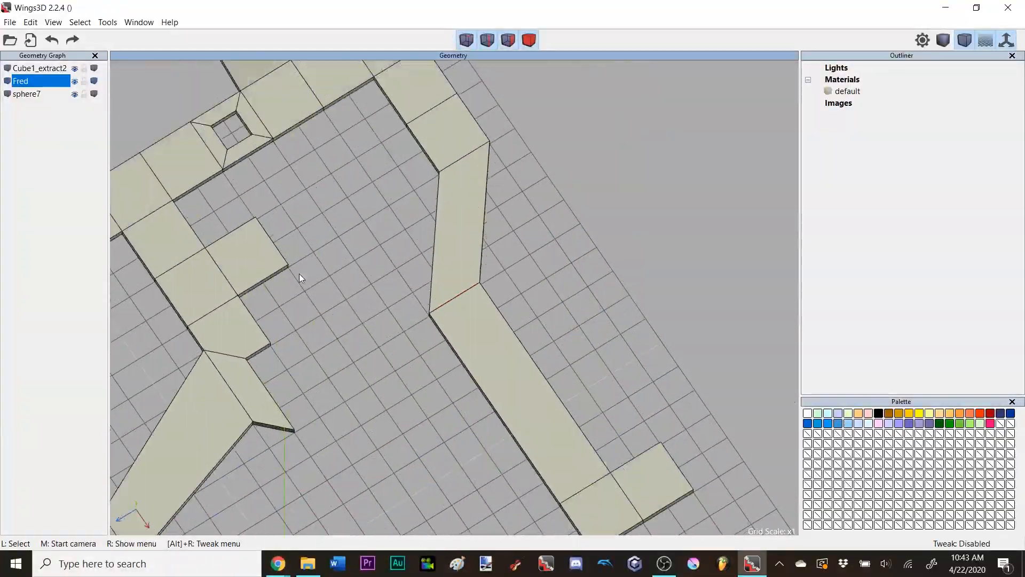
pyautogui.middleClick(299, 273)
pyautogui.scroll(-5, 299, 274)
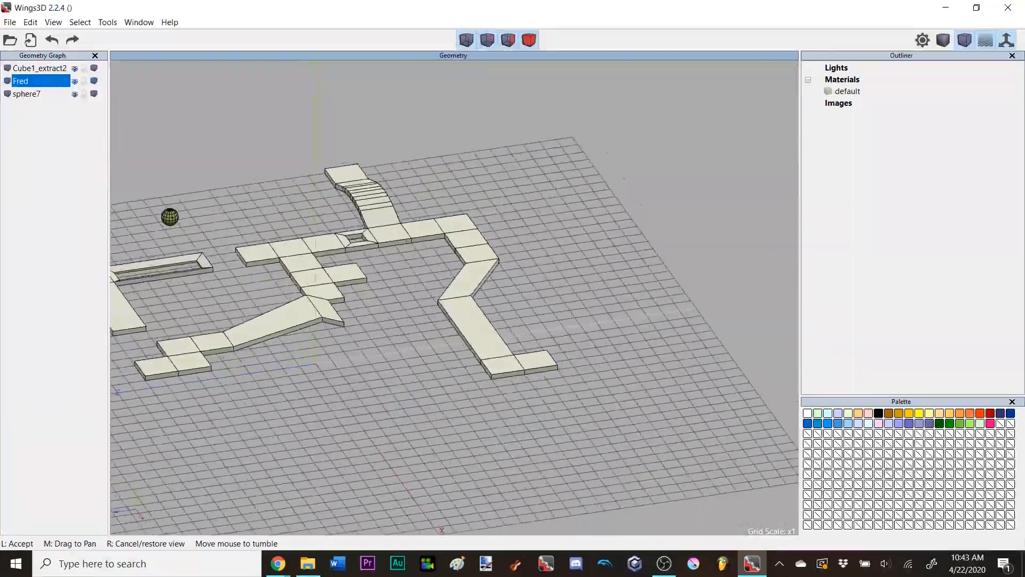
pyautogui.click(324, 274)
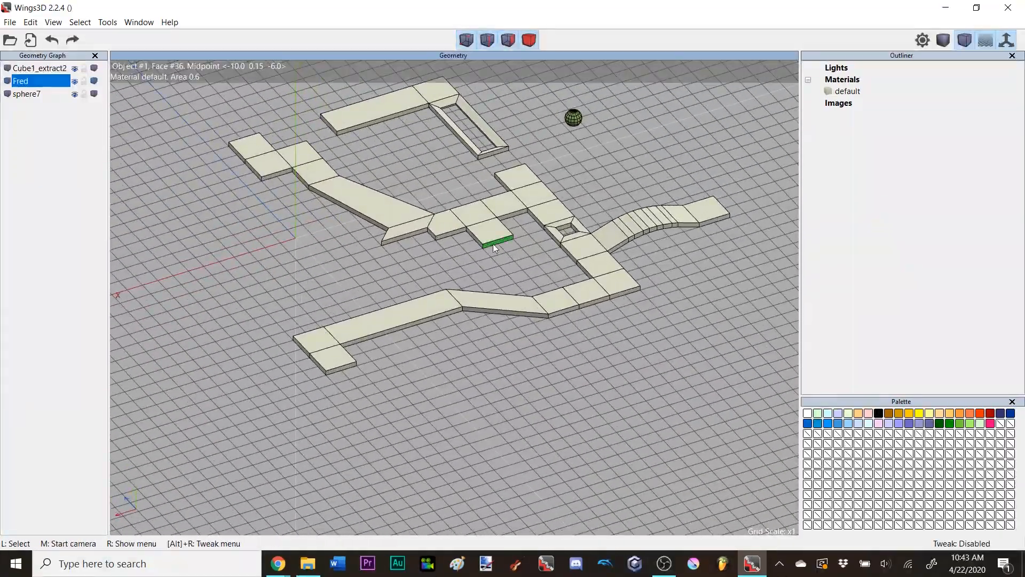
# - Bridge the end face of the track's short square stub to the inner side face of the diagonal segment opposite
pyautogui.press('f')
pyautogui.middleClick(515, 243)
pyautogui.click(515, 243)
pyautogui.click(422, 300)
pyautogui.rightClick(461, 216)
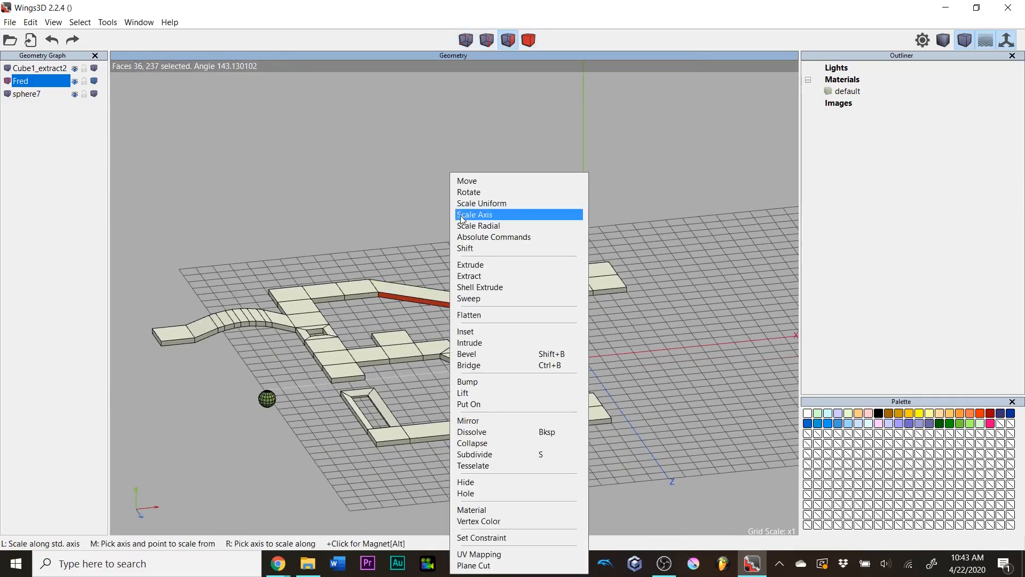
pyautogui.click(506, 366)
pyautogui.middleClick(530, 265)
pyautogui.click(530, 265)
pyautogui.scroll(-2, 530, 265)
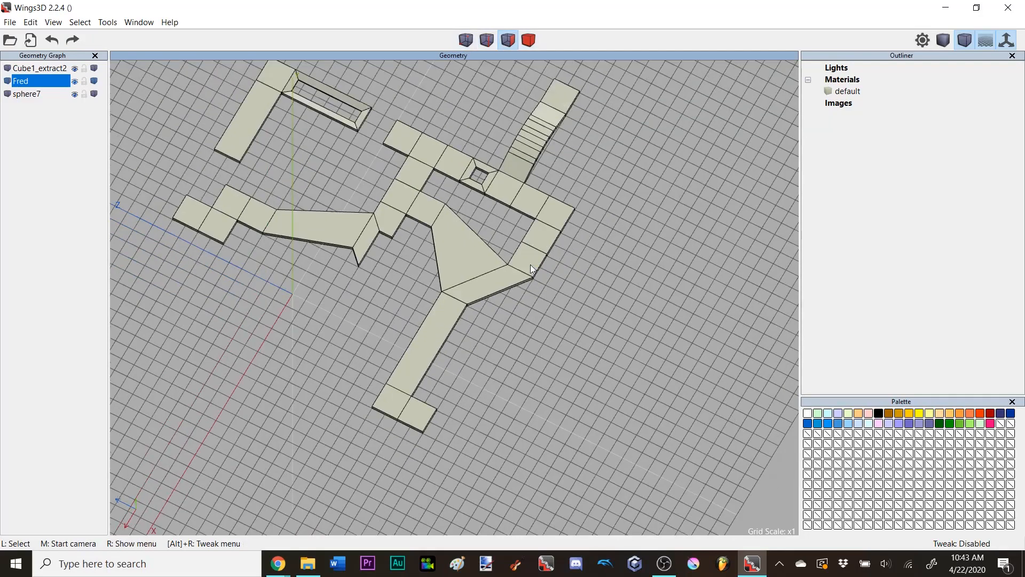
# - Bevel the vertical outer corner edge of the S-shaped piece's end square by 1.0
pyautogui.scroll(-2, 537, 270)
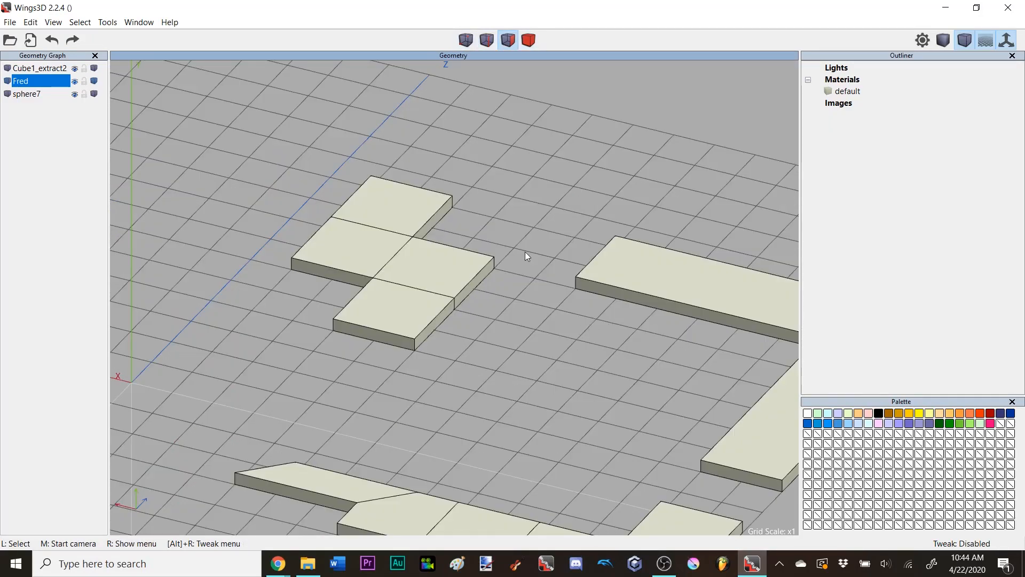
pyautogui.middleClick(536, 225)
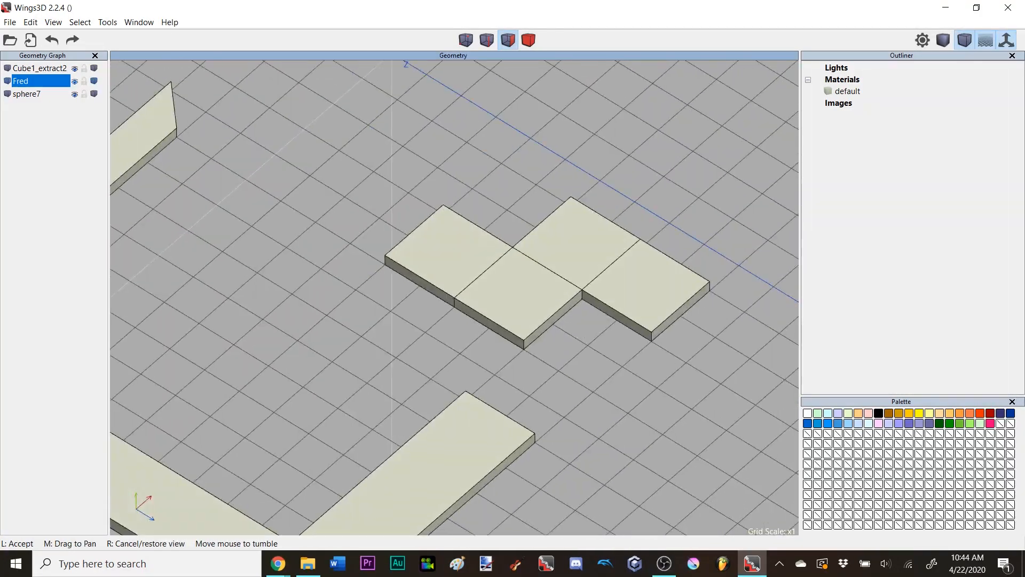
pyautogui.click(525, 204)
pyautogui.click(487, 40)
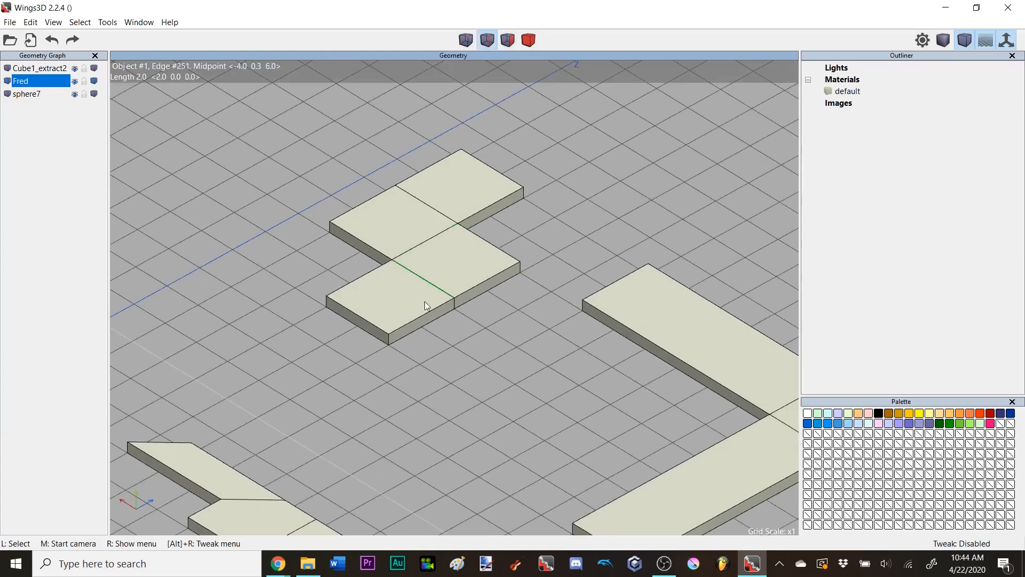
pyautogui.click(389, 337)
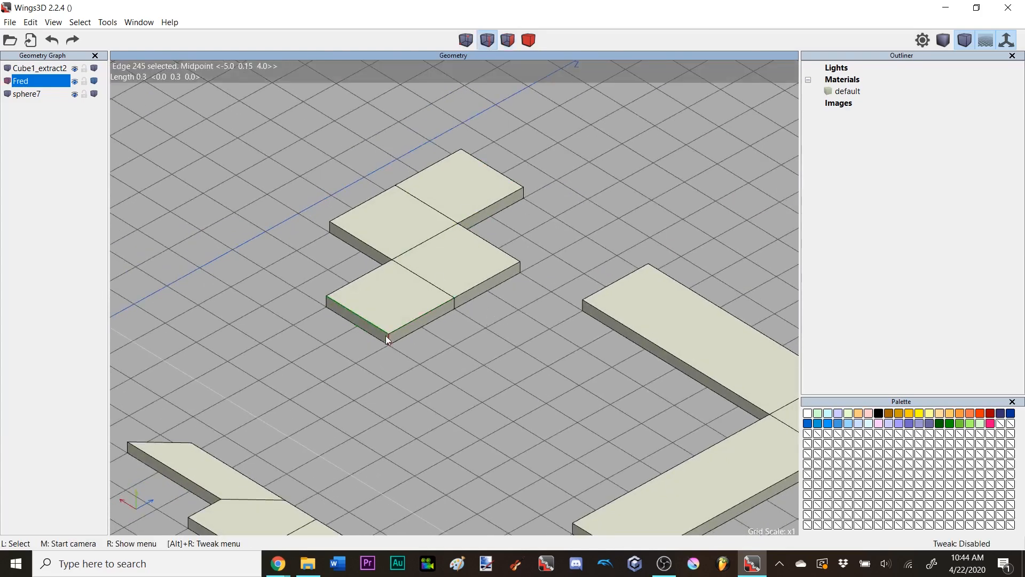
pyautogui.rightClick(549, 234)
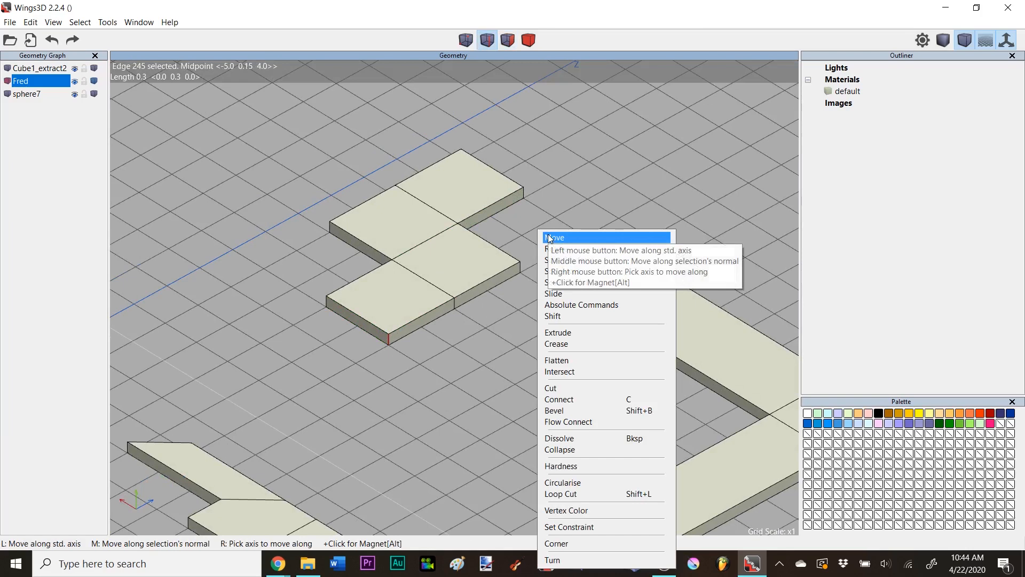
pyautogui.click(602, 410)
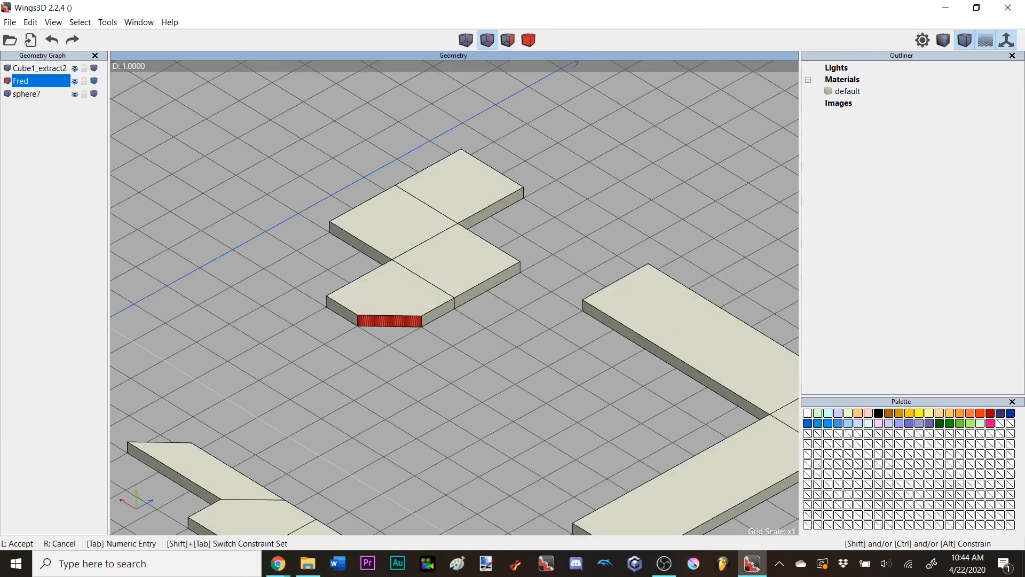
pyautogui.click(535, 210)
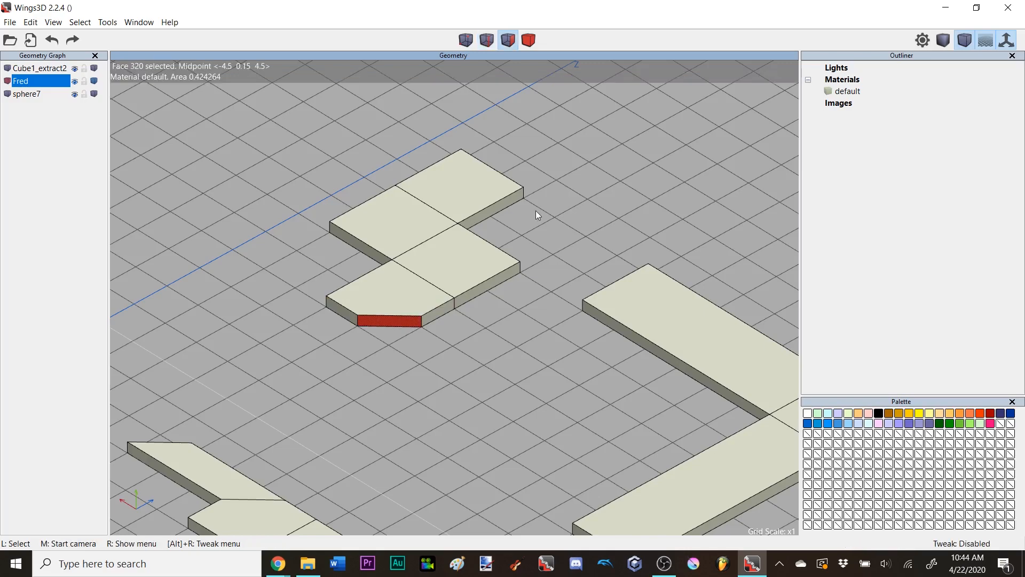
pyautogui.press('space')
# - Bevel the three other vertical corner edges of the S-shaped piece together to match the first bevelled corner
pyautogui.middleClick(544, 218)
pyautogui.click(545, 219)
pyautogui.click(532, 327)
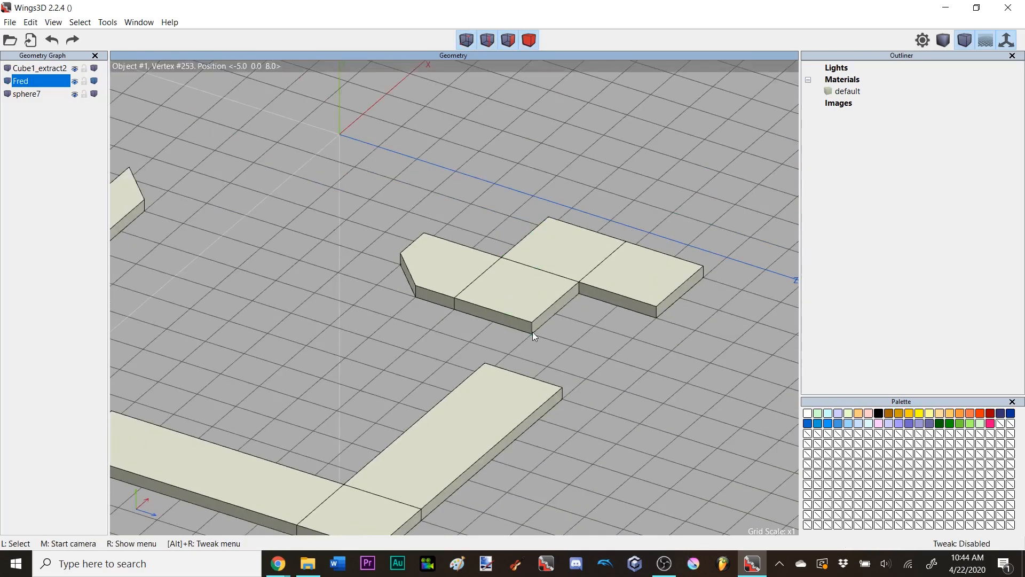
pyautogui.click(657, 311)
pyautogui.middleClick(584, 311)
pyautogui.click(360, 356)
pyautogui.click(329, 366)
pyautogui.rightClick(357, 255)
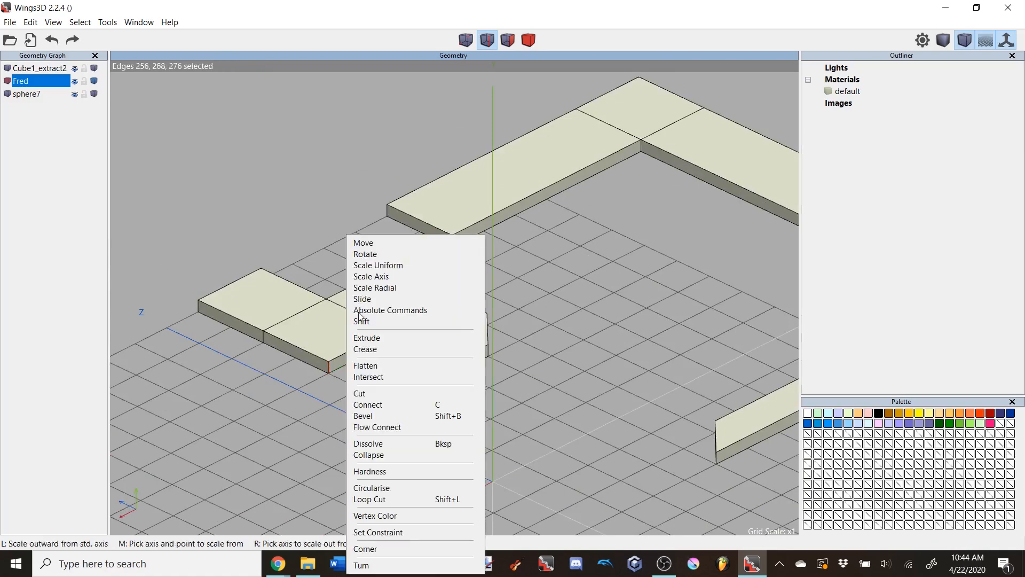
pyautogui.click(375, 416)
pyautogui.click(377, 423)
pyautogui.press('space')
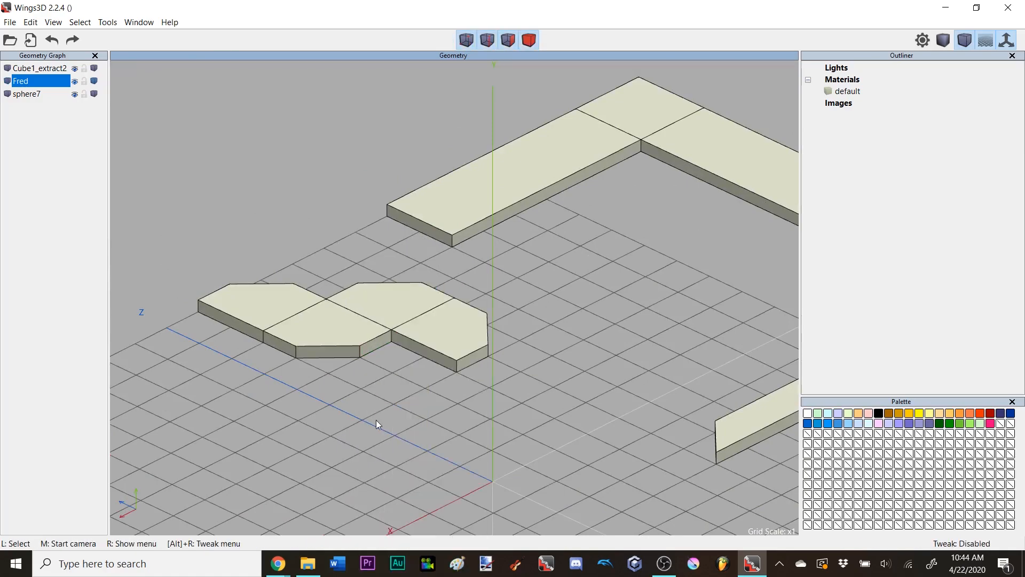
# - Shorten one arm of the L-shaped piece by moving its end face inward
pyautogui.middleClick(378, 424)
pyautogui.click(379, 342)
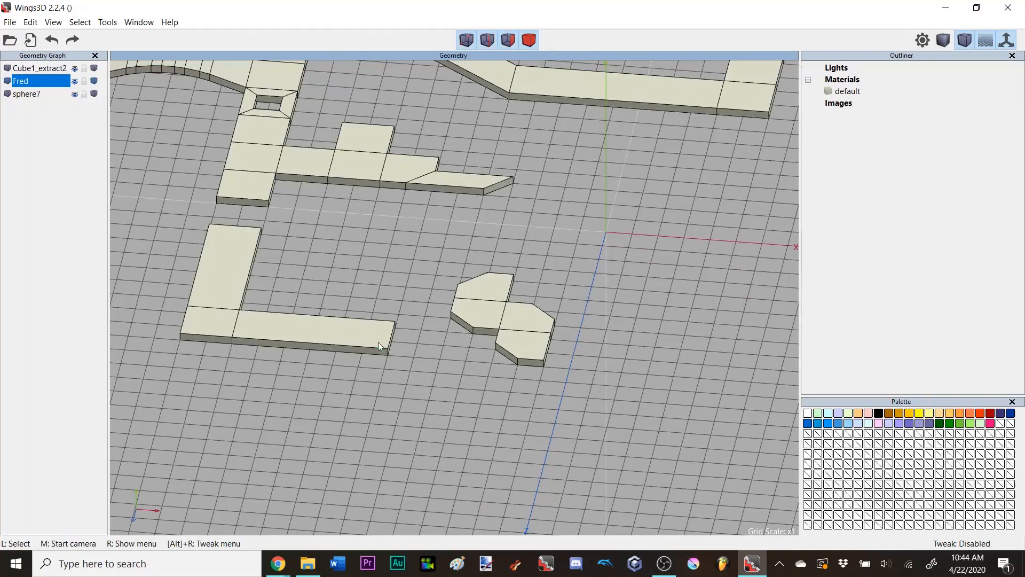
pyautogui.middleClick(378, 343)
pyautogui.click(378, 343)
pyautogui.click(376, 304)
pyautogui.middleClick(391, 335)
pyautogui.click(579, 160)
pyautogui.rightClick(580, 161)
pyautogui.click(582, 158)
pyautogui.rightClick(582, 158)
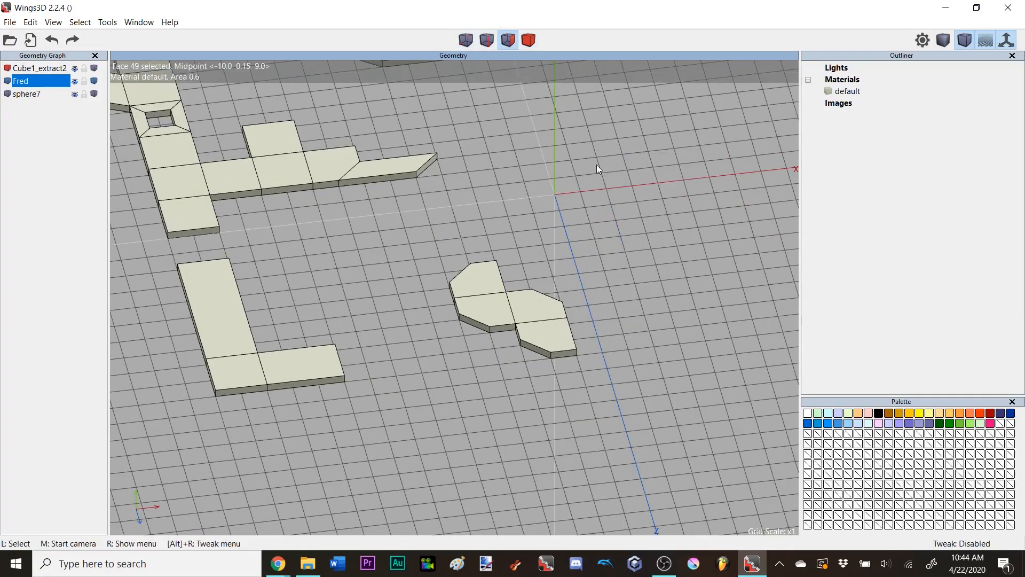
# - Extrude the shortened arm's end face outward to add a square segment
pyautogui.rightClick(597, 165)
pyautogui.click(590, 264)
pyautogui.click(591, 263)
pyautogui.press('space')
# - Extrude the new square segment's top face 4.0 upward to form a column
pyautogui.click(367, 361)
pyautogui.press('d')
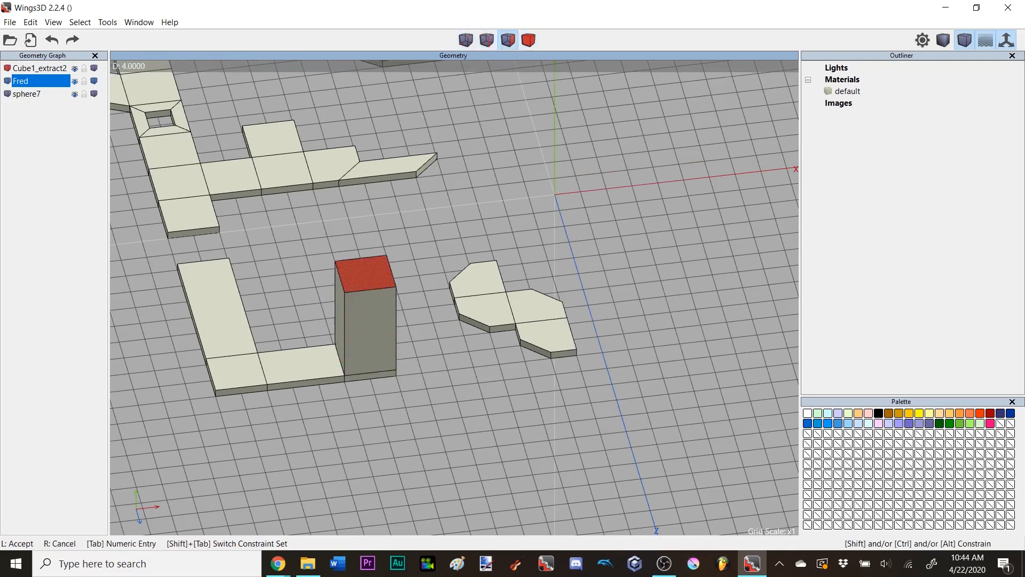
pyautogui.click(366, 360)
pyautogui.press('space')
# - Bevel the inner edge where the column meets the arm's top face by about 0.22
pyautogui.click(341, 359)
pyautogui.press('a')
pyautogui.scroll(5, 346, 358)
pyautogui.middleClick(346, 358)
pyautogui.click(539, 358)
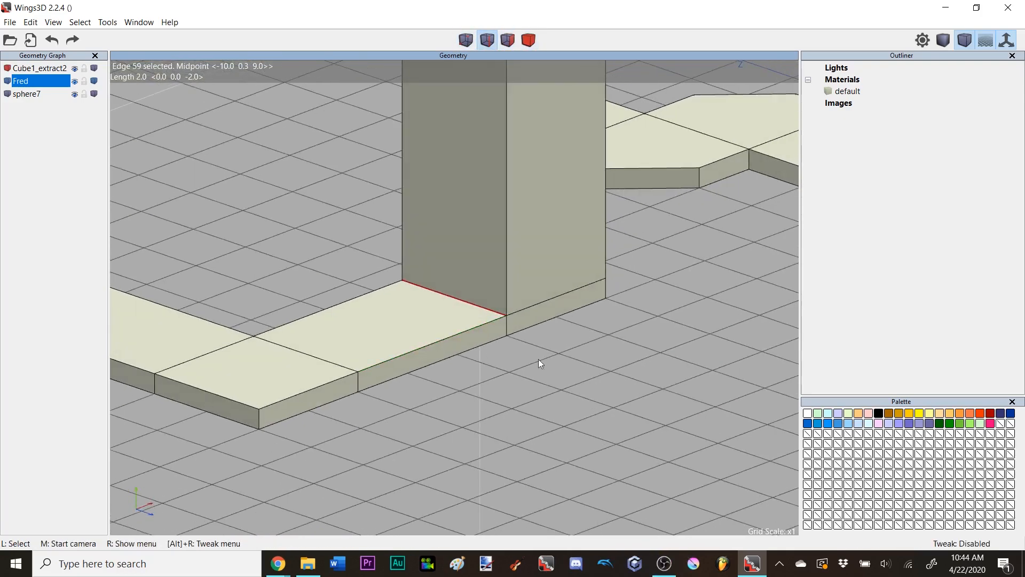
pyautogui.rightClick(629, 329)
pyautogui.click(651, 416)
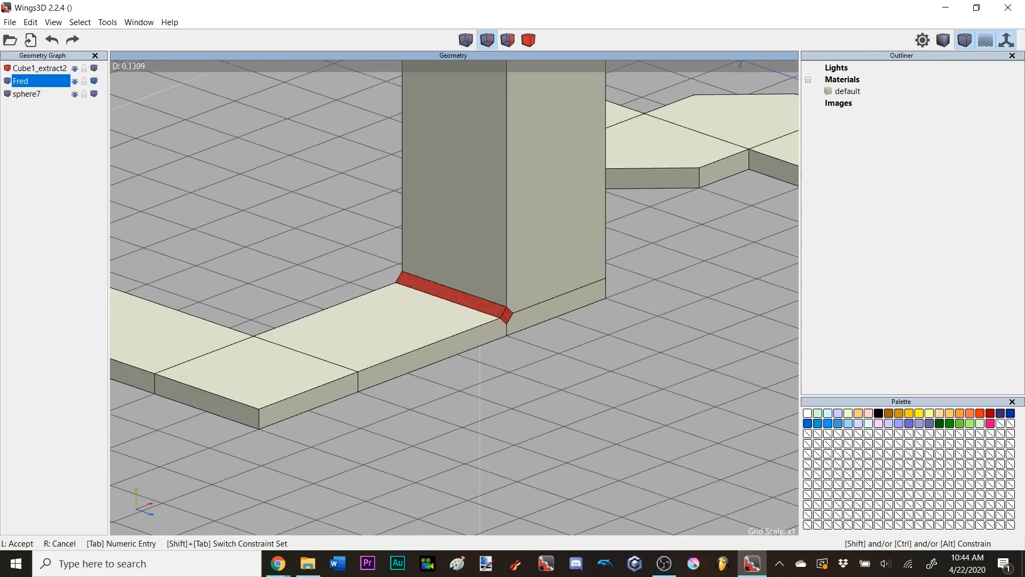
pyautogui.click(652, 416)
pyautogui.press('space')
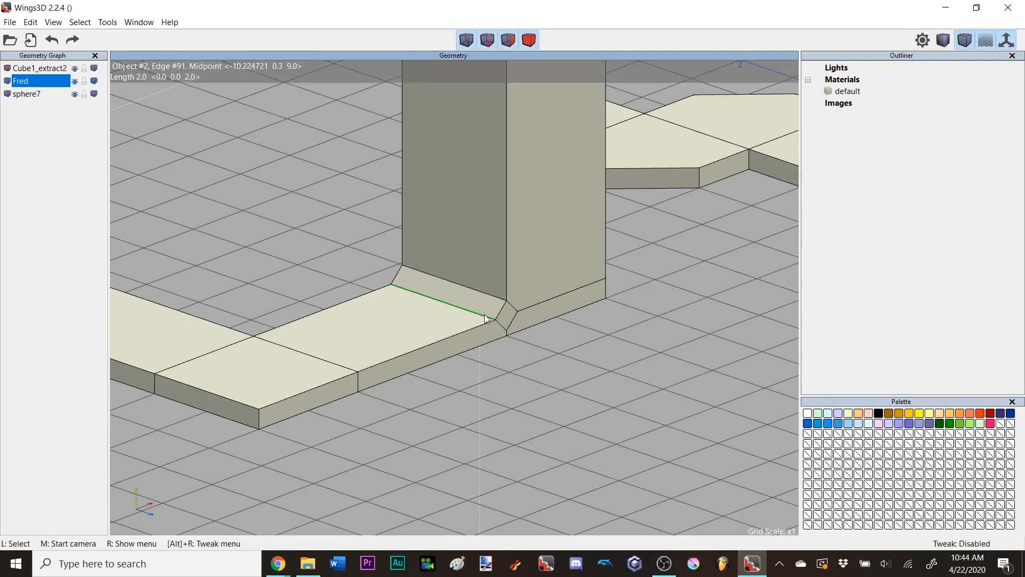
# - Bevel both long edges of the chamfer at the column's base by about 0.1
pyautogui.click(484, 313)
pyautogui.click(505, 296)
pyautogui.click(505, 296)
pyautogui.click(490, 296)
pyautogui.rightClick(593, 342)
pyautogui.click(621, 426)
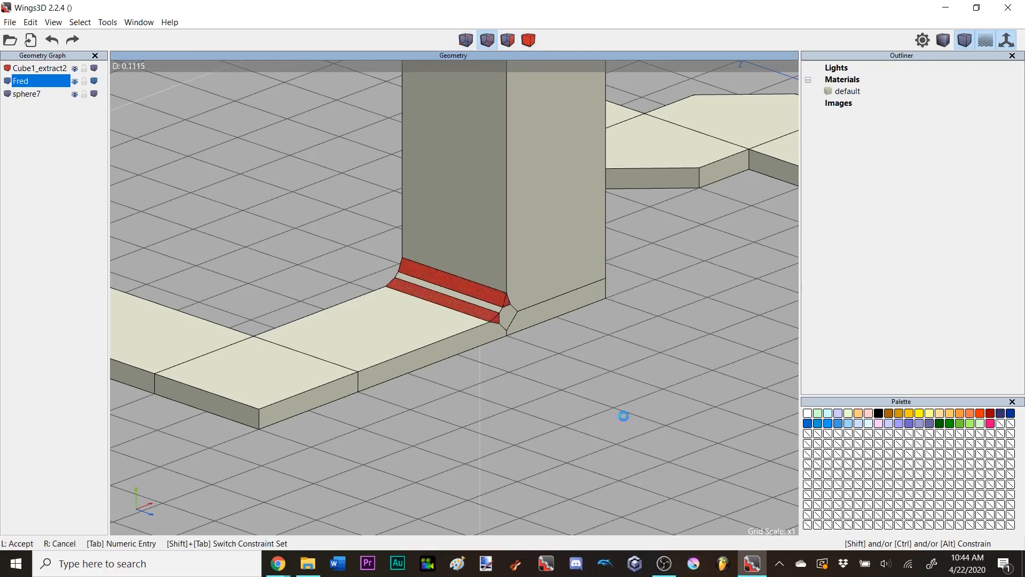
pyautogui.click(572, 393)
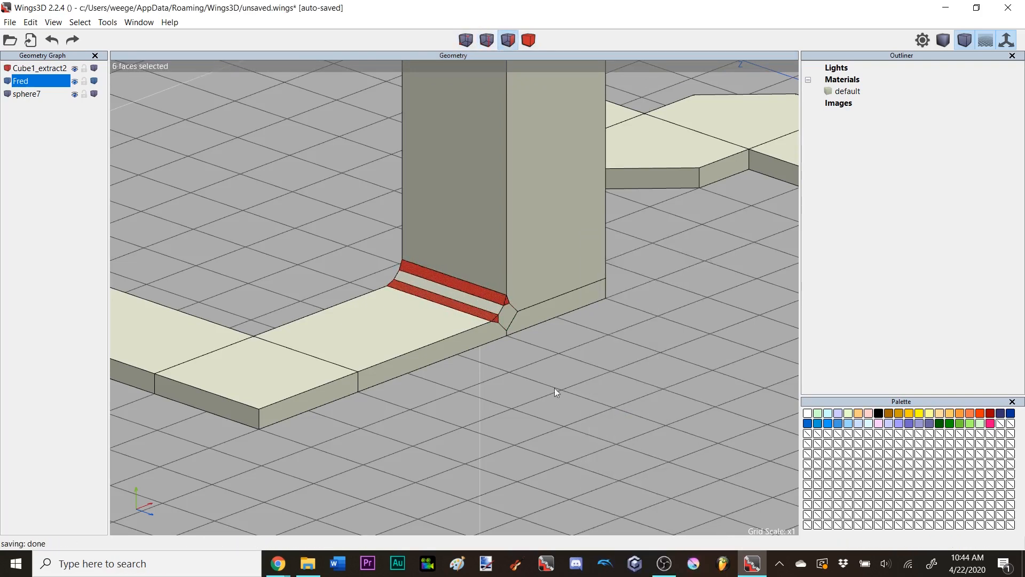
pyautogui.press('space')
# - Bevel the four long edges of the chamfer at the column's base by a small amount to round the transition
pyautogui.click(464, 315)
pyautogui.click(470, 307)
pyautogui.click(477, 297)
pyautogui.click(492, 286)
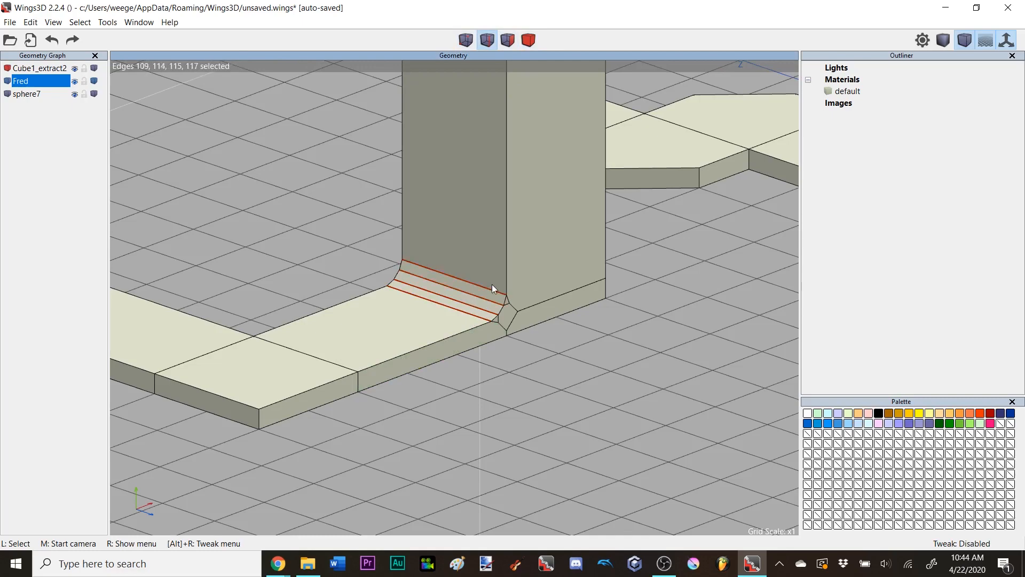
pyautogui.rightClick(642, 324)
pyautogui.click(657, 414)
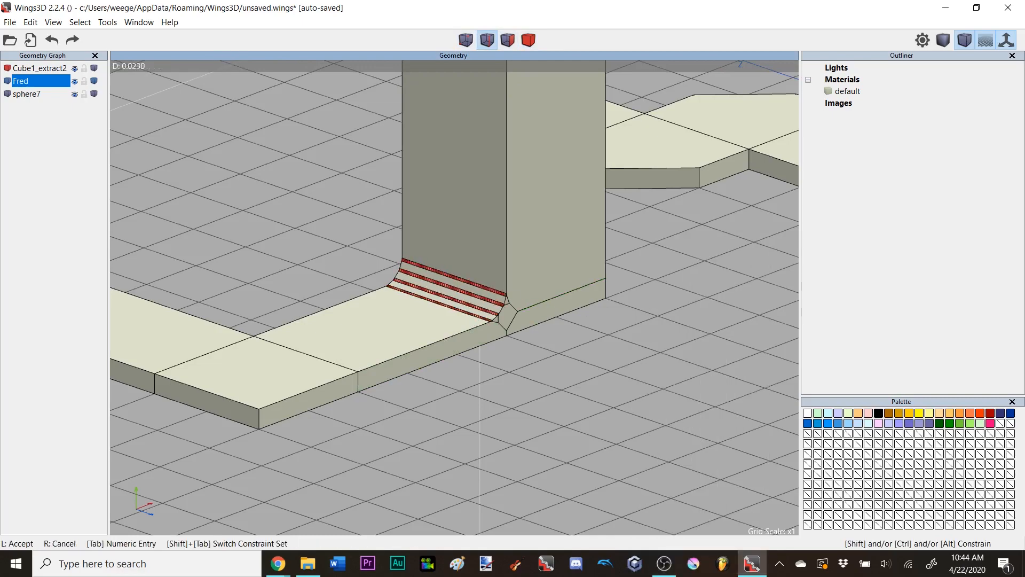
pyautogui.click(634, 414)
# - Dissolve the small leftover bevel edges beside the rounded transition on one side face, and remove the stray vertex below them
pyautogui.middleClick(633, 414)
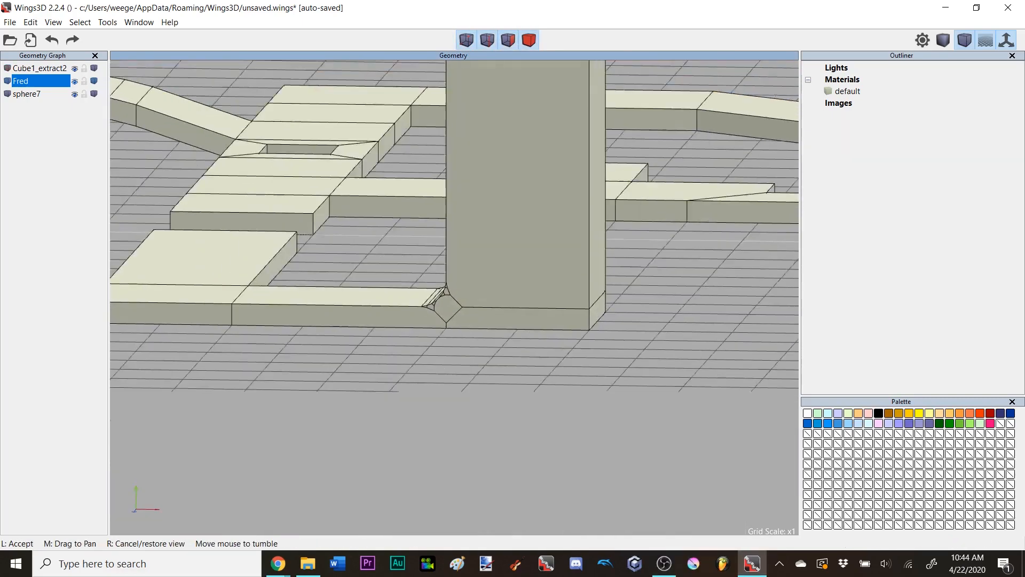
pyautogui.click(618, 413)
pyautogui.scroll(4, 618, 414)
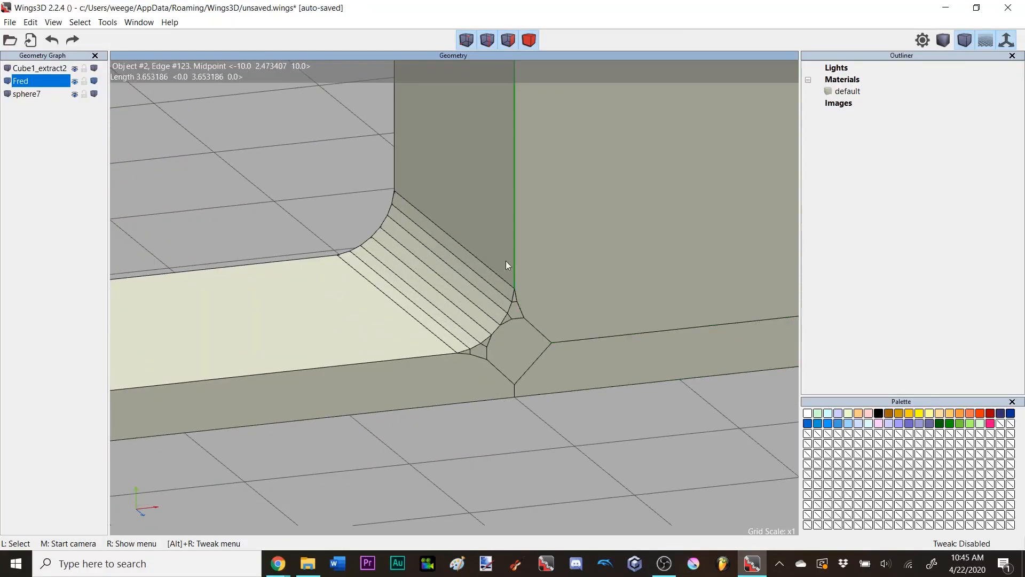
pyautogui.scroll(3, 532, 305)
pyautogui.click(571, 306)
pyautogui.click(576, 297)
pyautogui.click(584, 323)
pyautogui.click(564, 337)
pyautogui.click(523, 394)
pyautogui.click(515, 392)
pyautogui.click(497, 410)
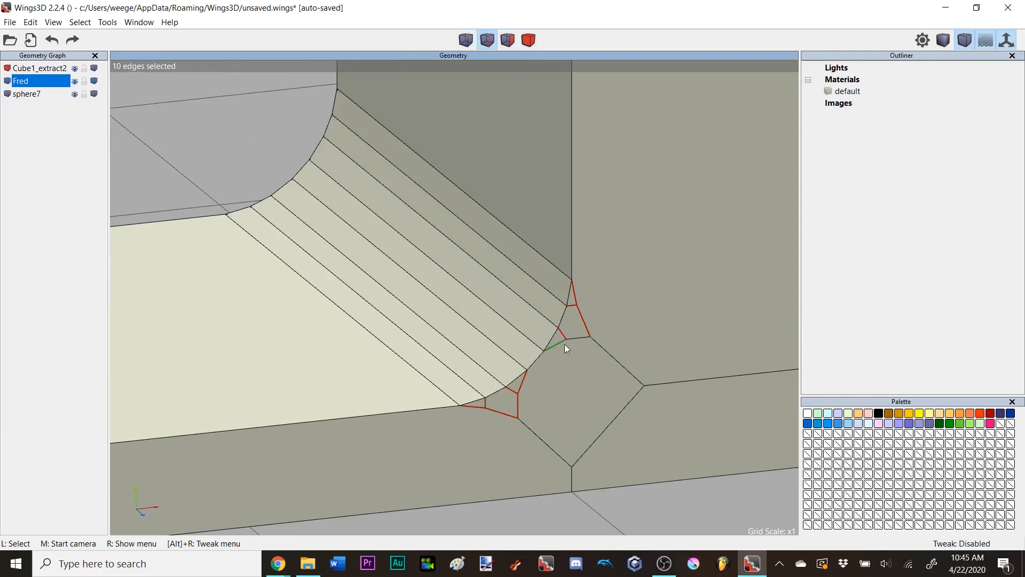
pyautogui.press('BackSpace')
pyautogui.press('v')
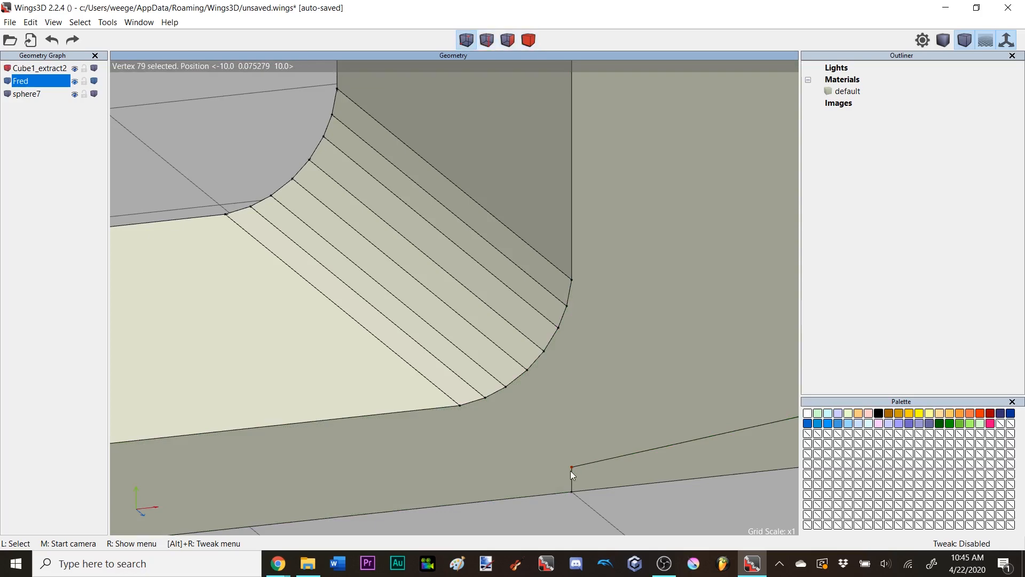
# - Dissolve the leftover bevel edges and the diamond-shaped outline beside the rounded transition on the opposite side face
pyautogui.middleClick(591, 441)
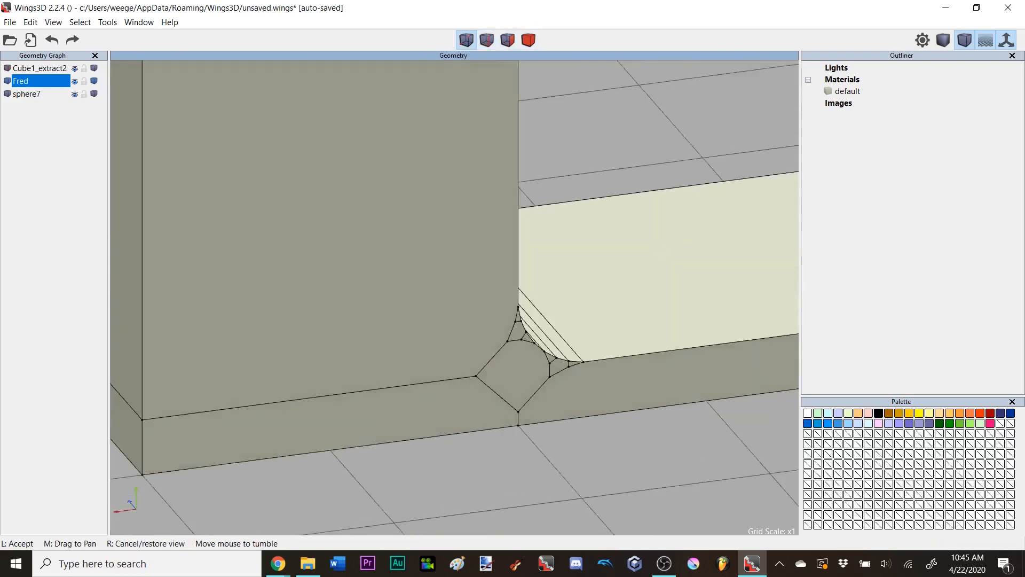
pyautogui.click(553, 364)
pyautogui.scroll(4, 566, 314)
pyautogui.middleClick(585, 356)
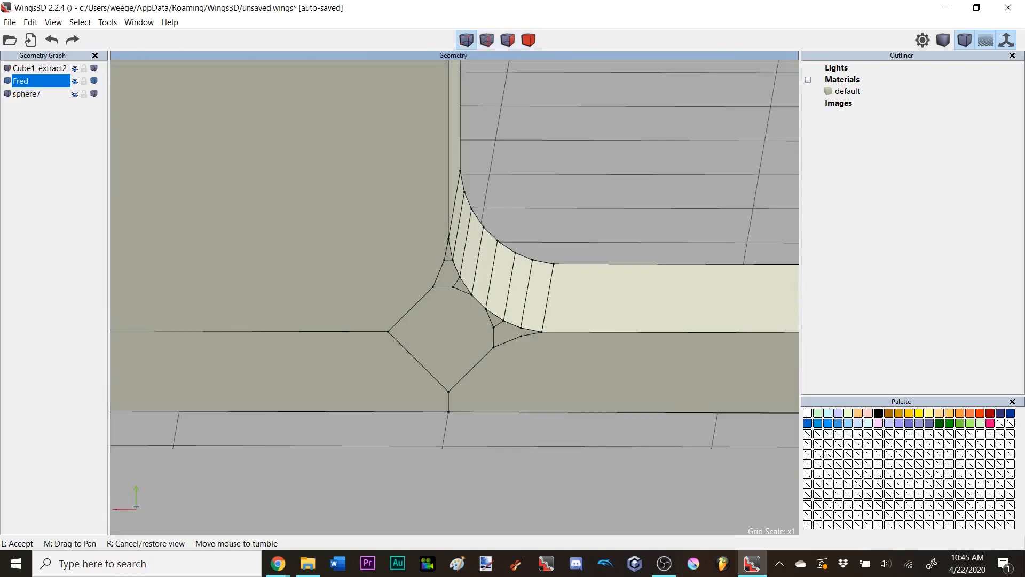
pyautogui.click(585, 357)
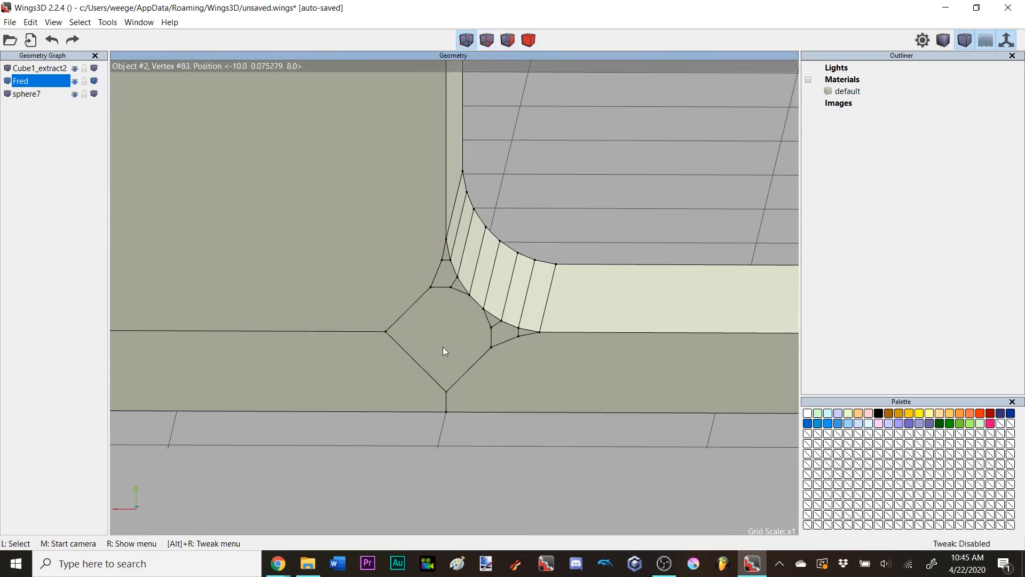
pyautogui.click(488, 42)
pyautogui.click(443, 253)
pyautogui.click(445, 255)
pyautogui.moveTo(445, 253)
pyautogui.mouseDown()
pyautogui.moveTo(439, 275)
pyautogui.moveTo(459, 290)
pyautogui.mouseUp()
pyautogui.moveTo(491, 332); pyautogui.dragTo(517, 340)
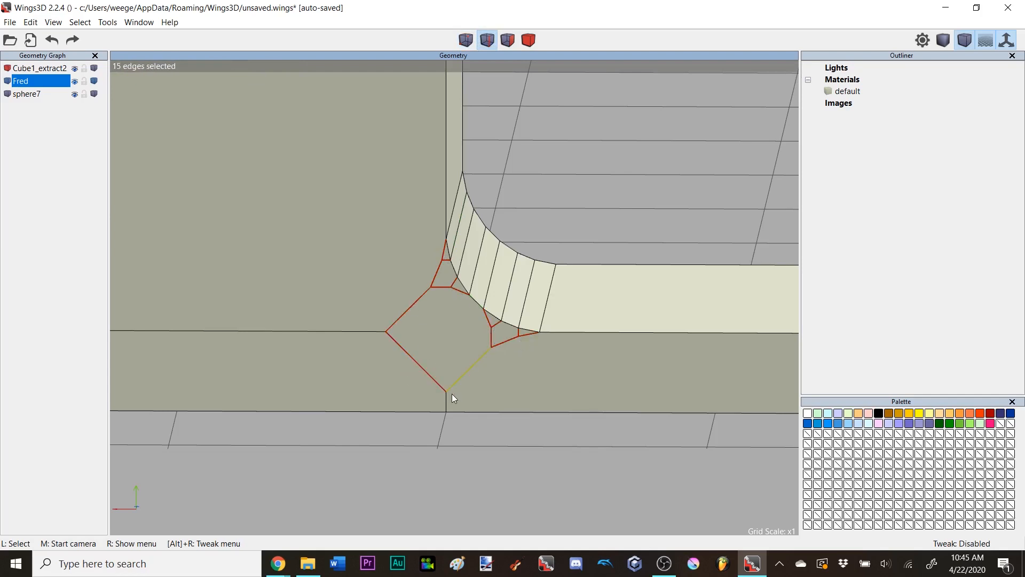
# - Cut the four lengthwise edges of the L-shaped piece's long arm into 2 and connect the midpoints into an edge loop
pyautogui.middleClick(455, 368)
pyautogui.scroll(-10, 455, 298)
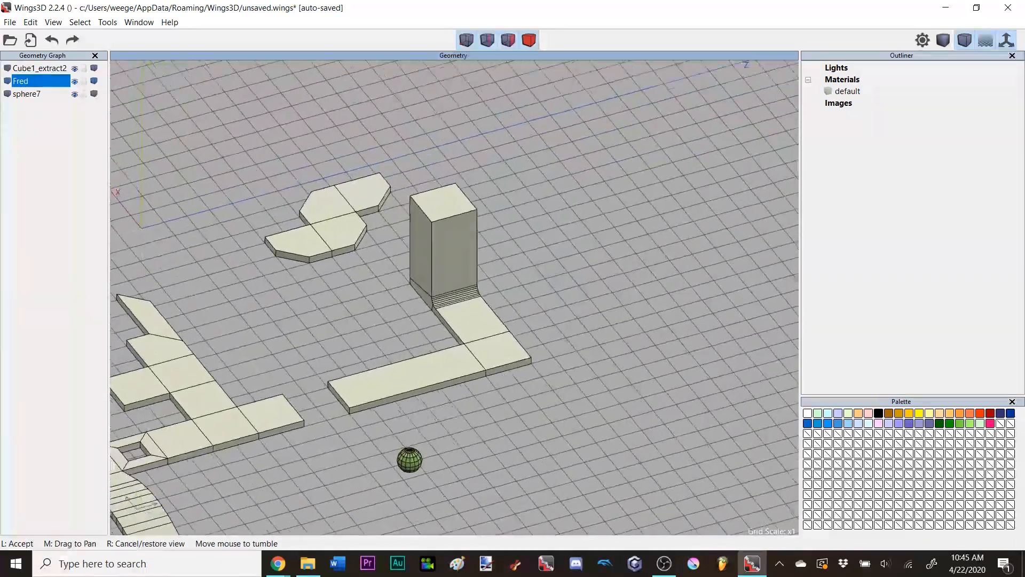
pyautogui.scroll(5, 454, 297)
pyautogui.click(455, 367)
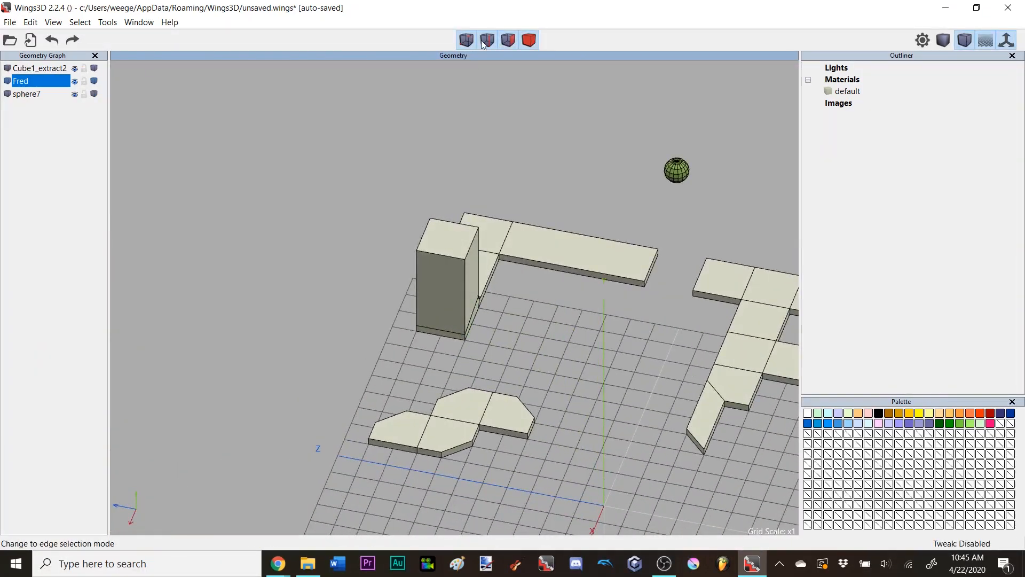
pyautogui.click(487, 40)
pyautogui.click(582, 265)
pyautogui.middleClick(582, 262)
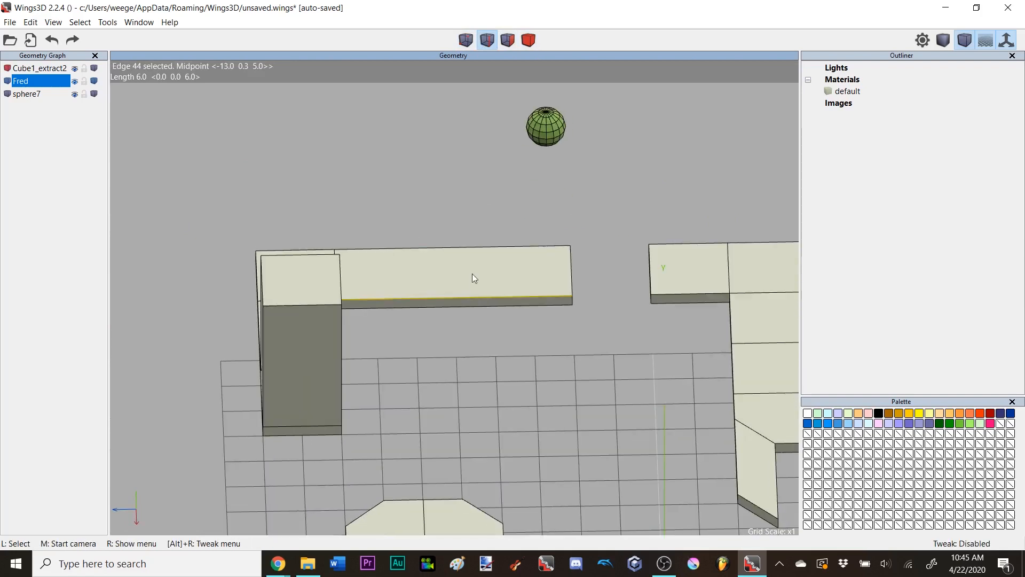
pyautogui.click(474, 283)
pyautogui.moveTo(451, 209); pyautogui.dragTo(485, 310)
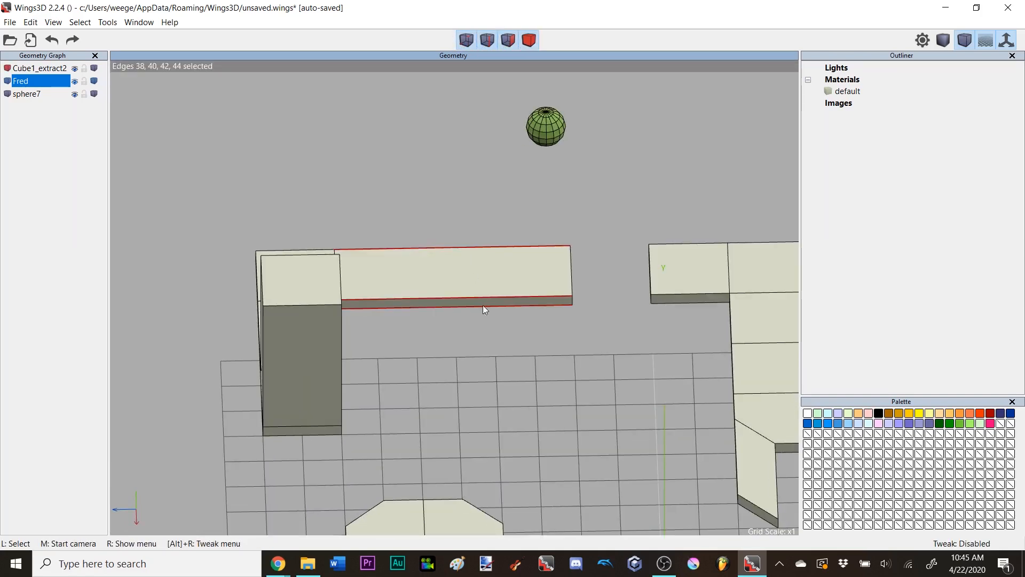
pyautogui.rightClick(511, 215)
pyautogui.rightClick(524, 366)
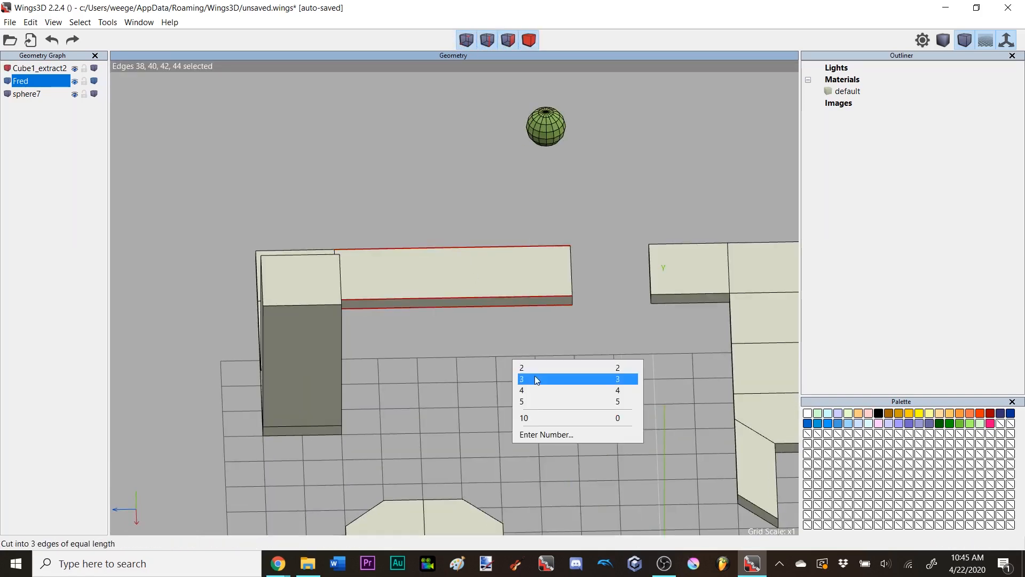
pyautogui.click(538, 366)
pyautogui.press('c')
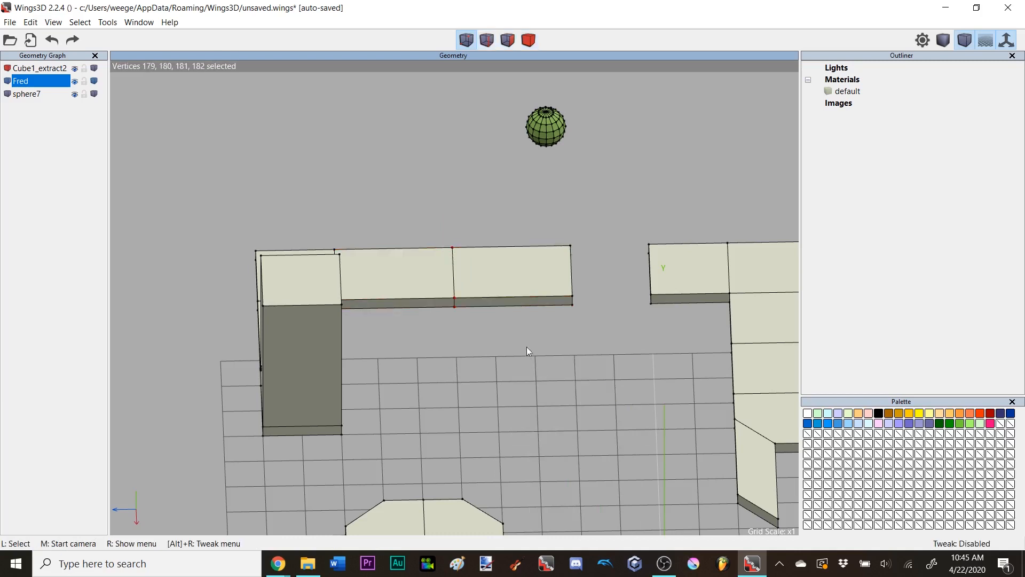
# - Select the long arm's middle edge loop and move it up 1.0 along the Y axis
pyautogui.click(487, 39)
pyautogui.click(449, 268)
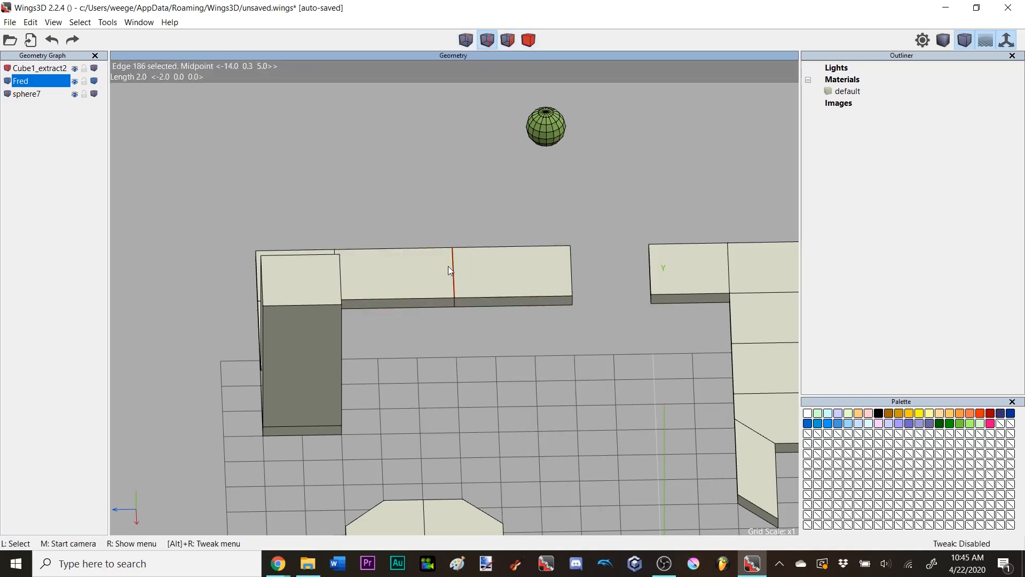
pyautogui.rightClick(446, 151)
pyautogui.click(451, 158)
pyautogui.click(470, 187)
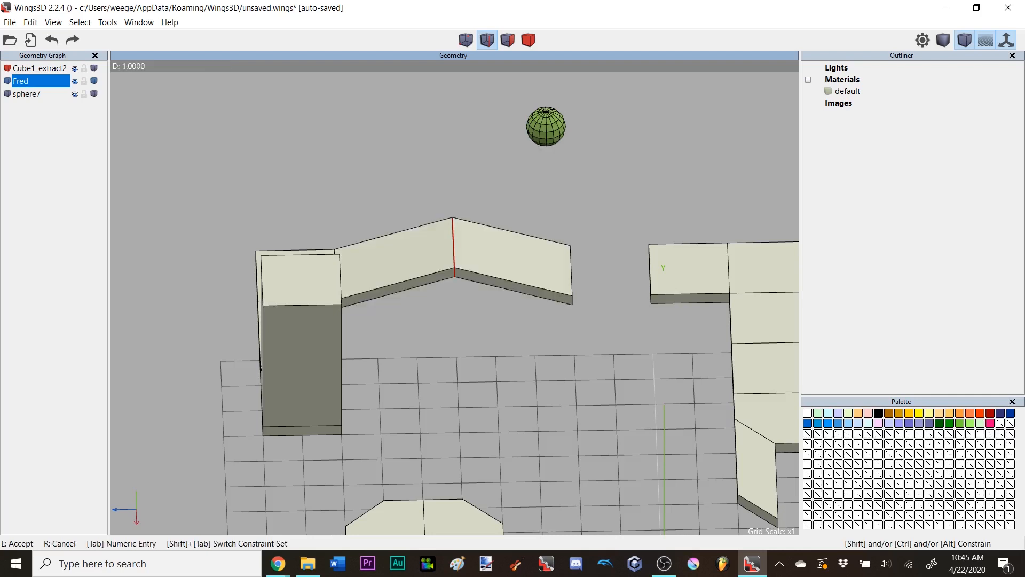
# - Raise the middle edge of the walkway segment beside the tall block by 1 unit and bevel that whole edge loop
pyautogui.click(470, 187)
pyautogui.press('space')
pyautogui.middleClick(471, 189)
pyautogui.click(472, 192)
pyautogui.doubleClick(470, 253)
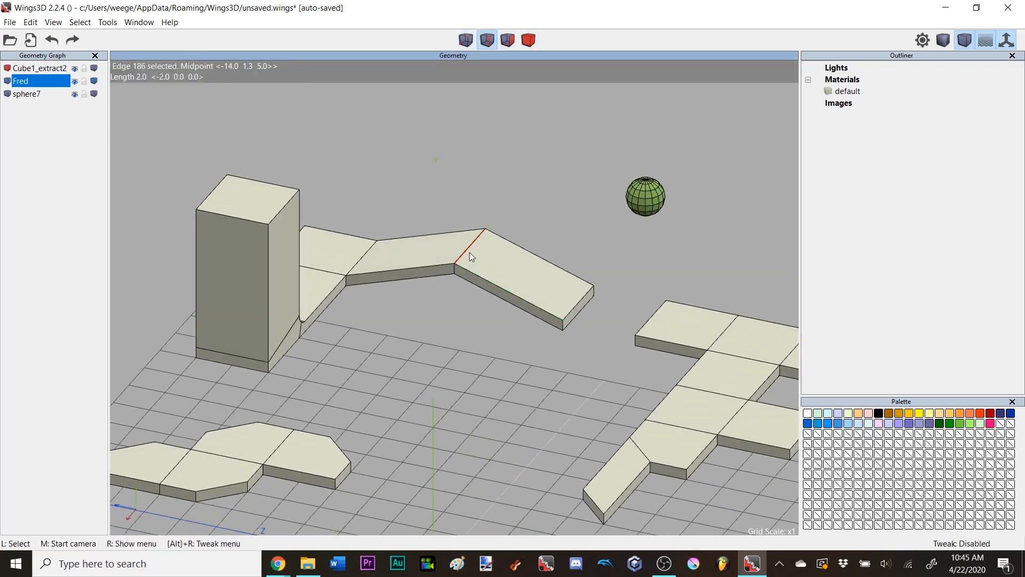
pyautogui.rightClick(511, 179)
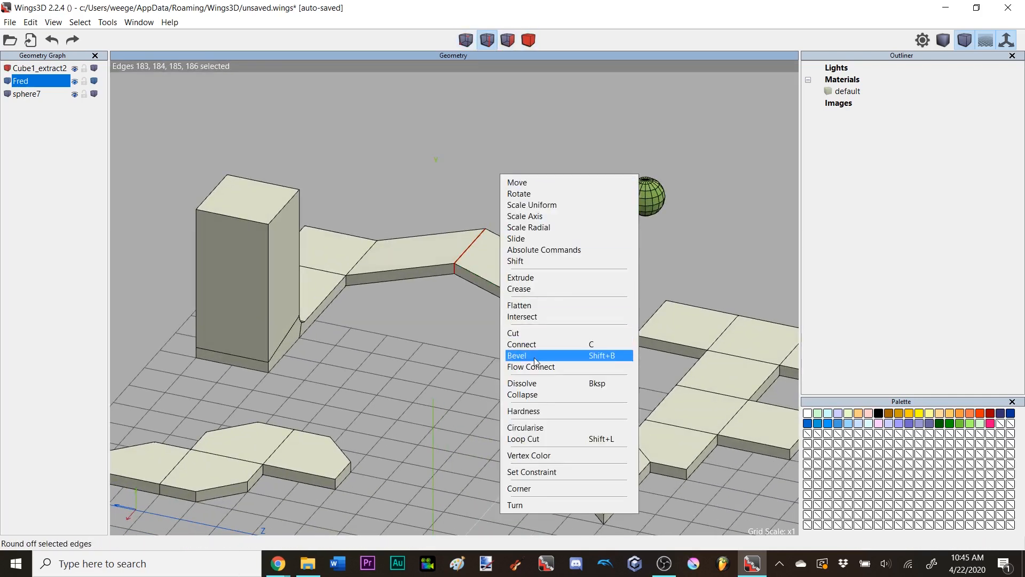
pyautogui.click(535, 356)
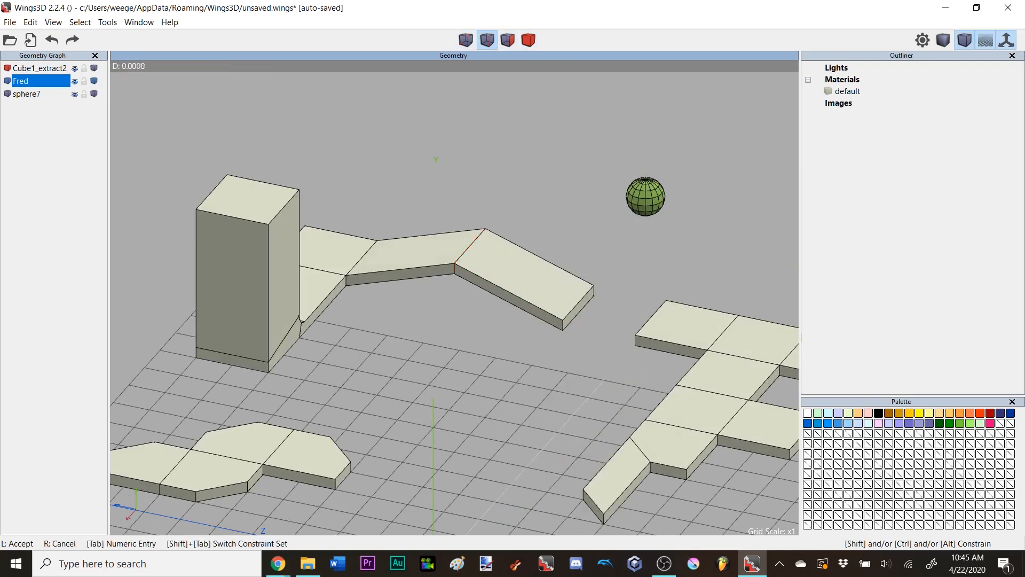
pyautogui.click(534, 357)
# - Bevel both crease edge loops of the arched walkway segment by about 0.49
pyautogui.press('space')
pyautogui.doubleClick(443, 250)
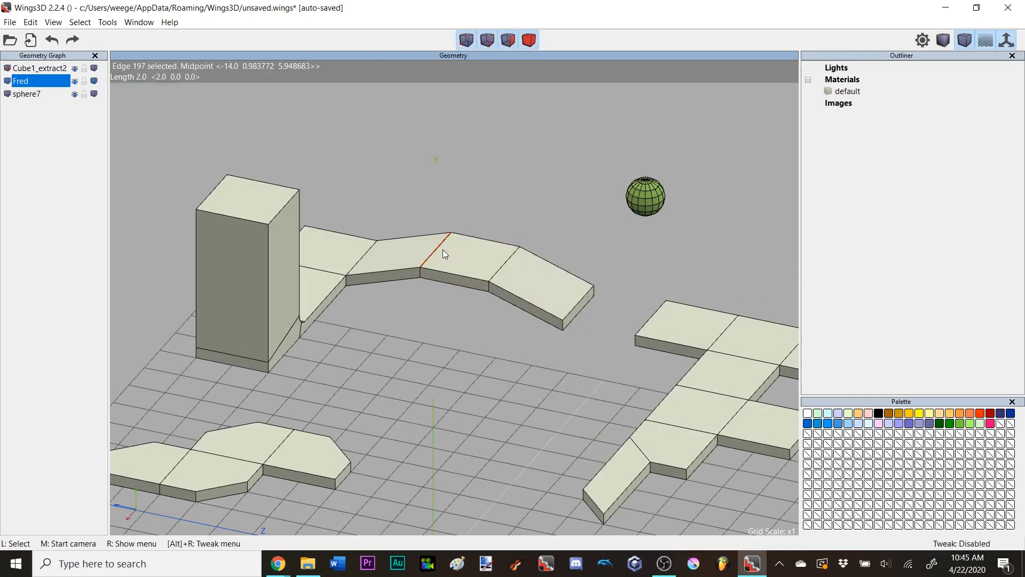
pyautogui.doubleClick(497, 262)
pyautogui.scroll(4, 508, 228)
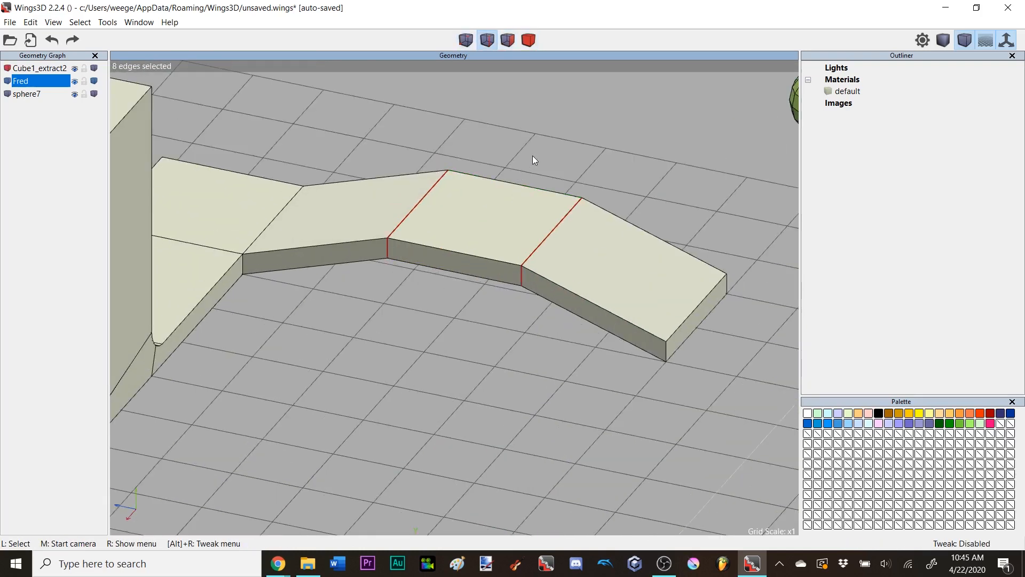
pyautogui.press('space')
pyautogui.click(560, 219)
pyautogui.click(429, 200)
pyautogui.press('l')
pyautogui.rightClick(534, 140)
pyautogui.rightClick(551, 117)
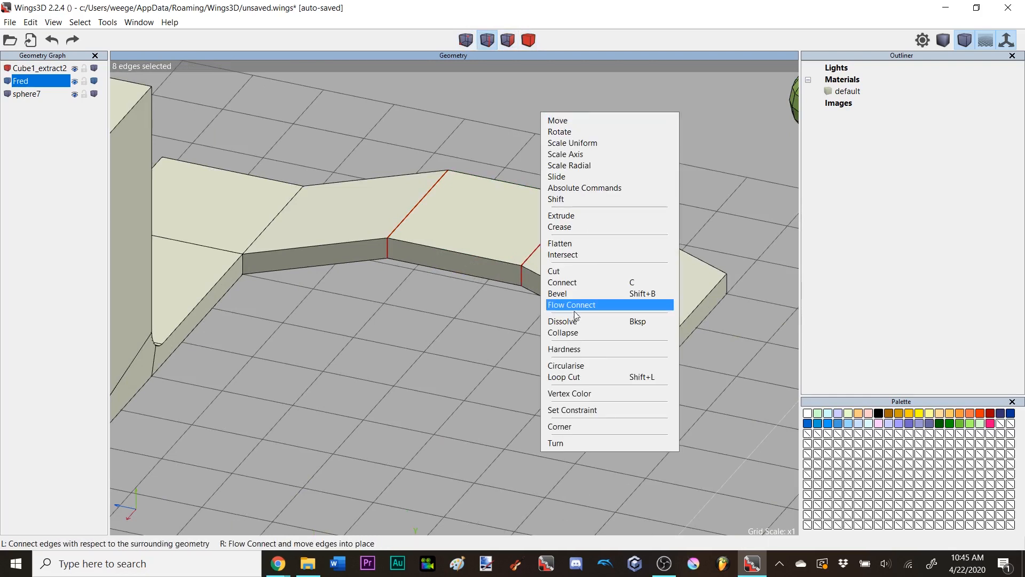
pyautogui.click(566, 293)
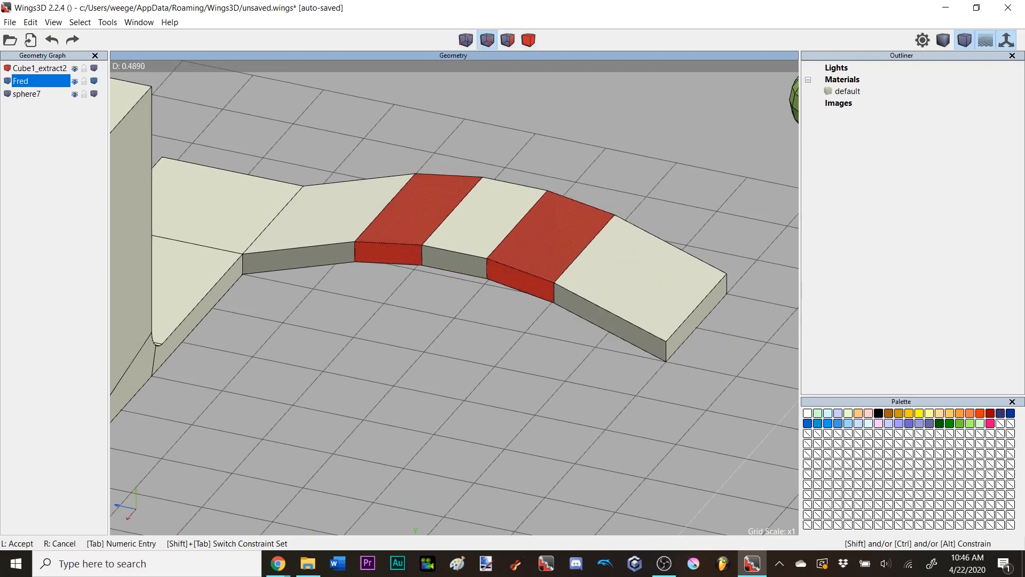
pyautogui.click(445, 224)
# - Bevel the four crease edge loops on the arched walkway segment to smooth its curve further
pyautogui.press('space')
pyautogui.click(385, 202)
pyautogui.click(449, 215)
pyautogui.click(509, 234)
pyautogui.click(581, 254)
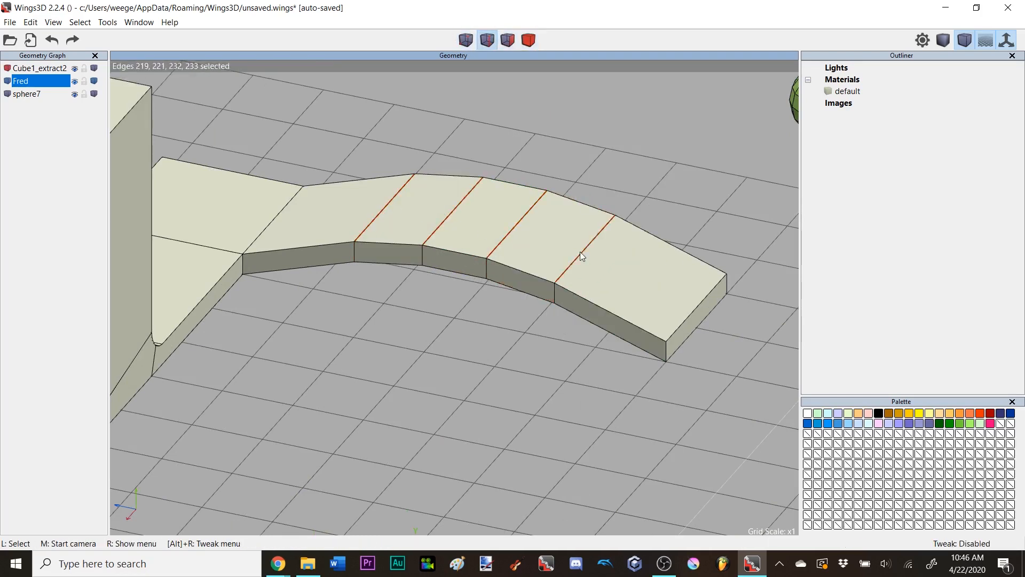
pyautogui.rightClick(593, 162)
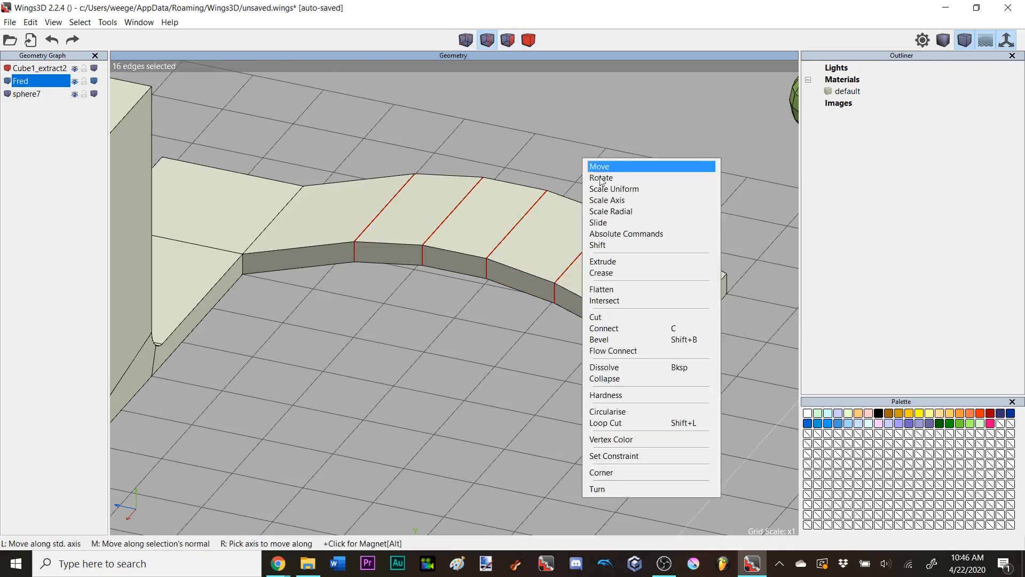
pyautogui.click(625, 336)
pyautogui.click(628, 333)
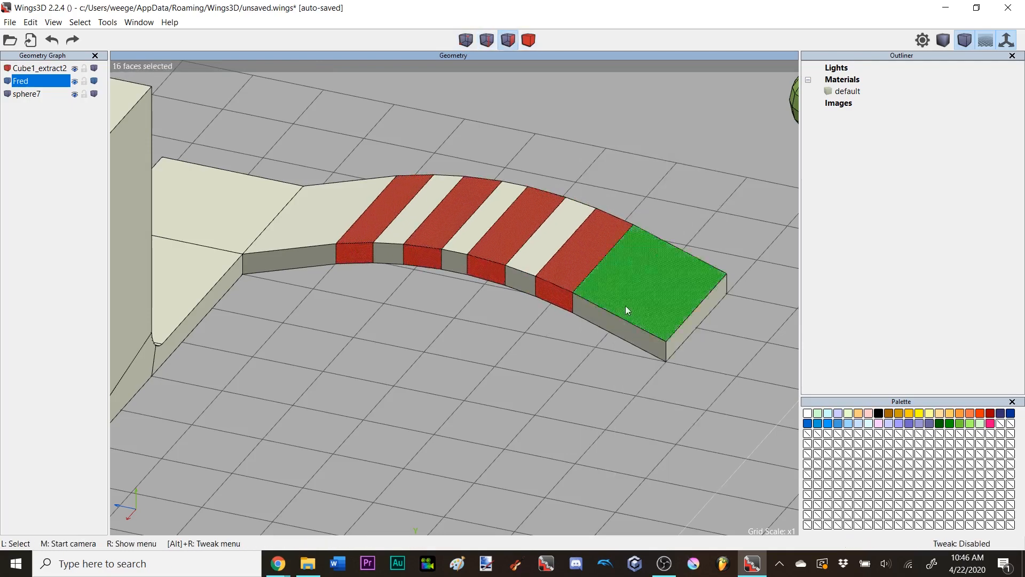
# - Examine the overall walkway layout, from the finished arch around to the long straight segment at the far end
pyautogui.middleClick(627, 334)
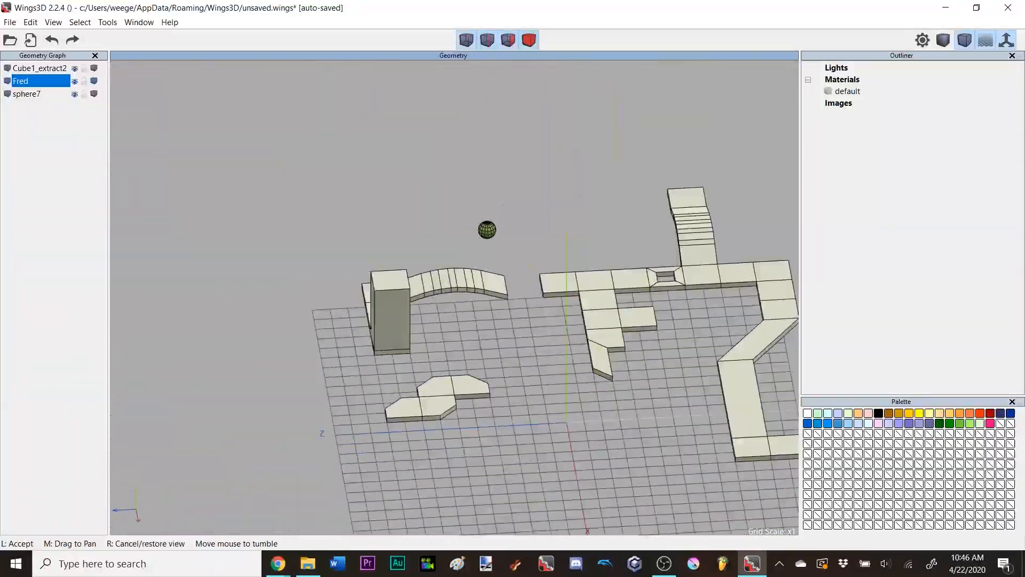
pyautogui.click(714, 234)
pyautogui.click(622, 248)
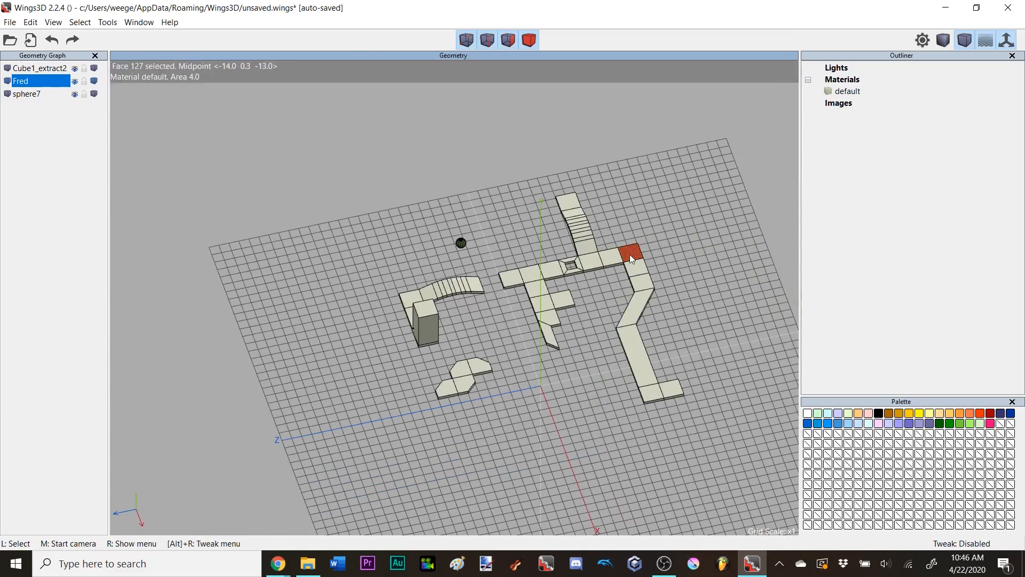
pyautogui.press('a')
pyautogui.middleClick(479, 290)
pyautogui.click(474, 307)
pyautogui.press('space')
pyautogui.press('e')
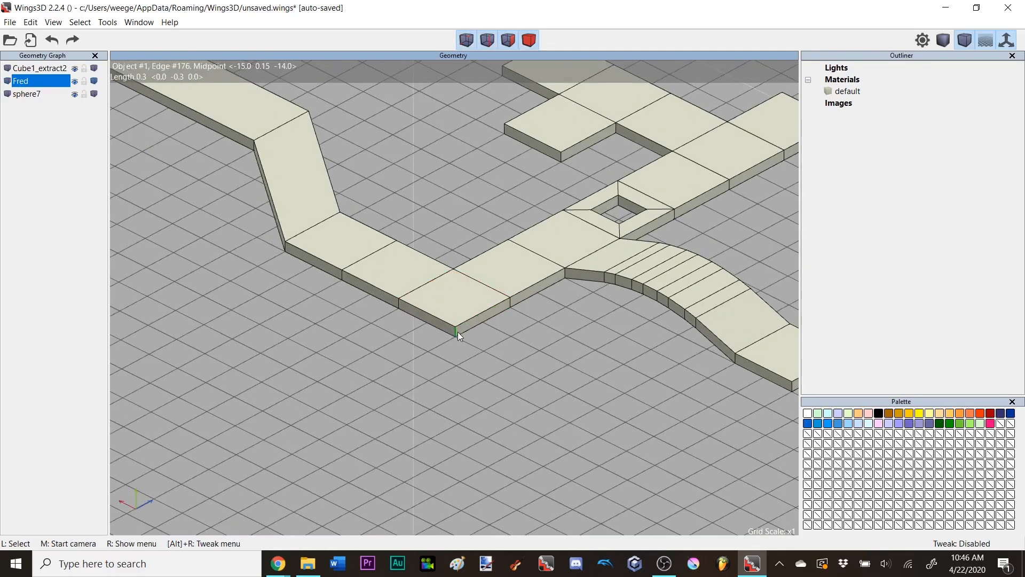
pyautogui.scroll(-5, 479, 292)
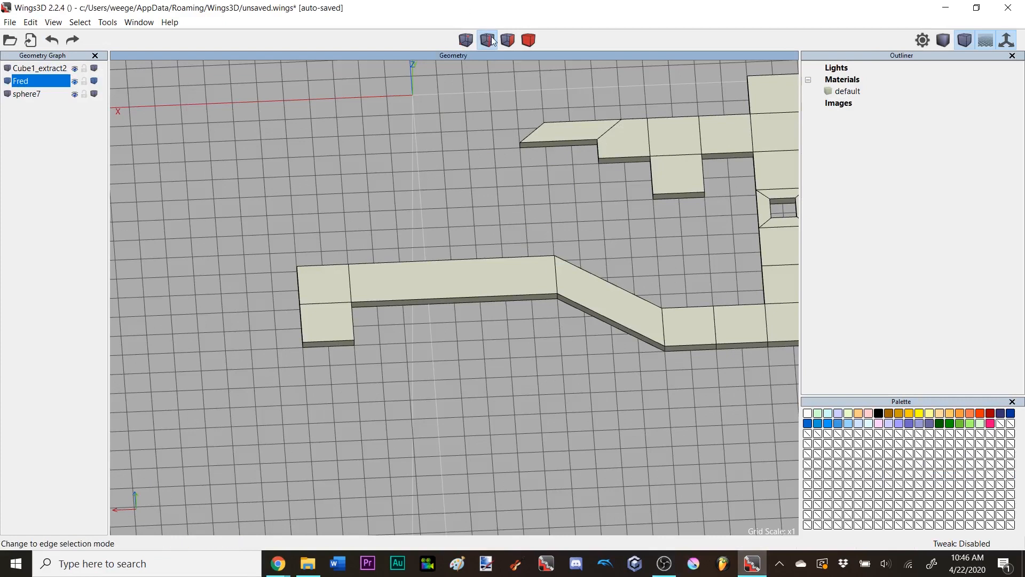
# - Cut the four lengthwise edges of the long straight walkway segment into 4 equal parts
pyautogui.moveTo(439, 186); pyautogui.dragTo(492, 379)
pyautogui.middleClick(458, 221)
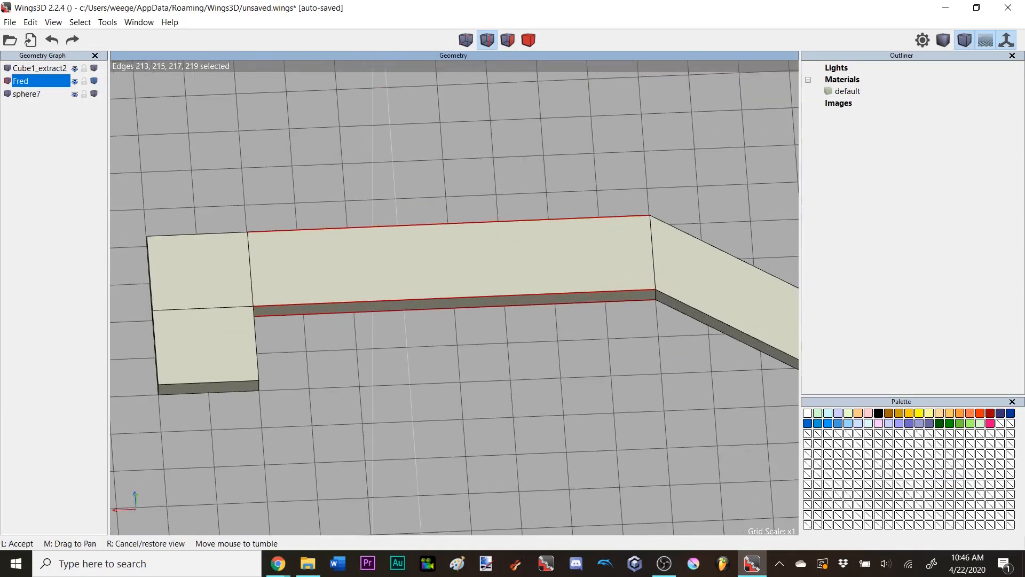
pyautogui.click(467, 126)
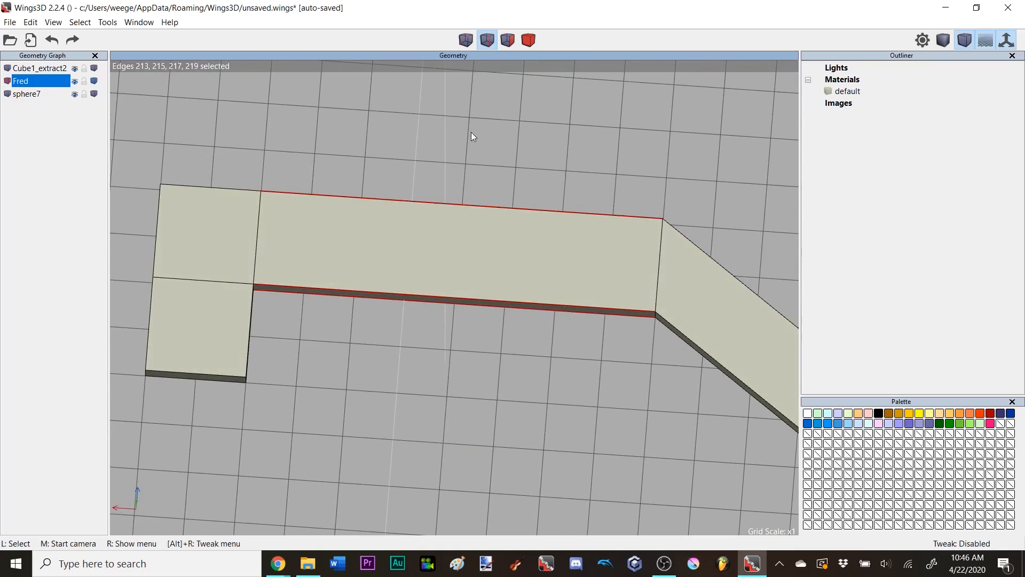
pyautogui.rightClick(472, 132)
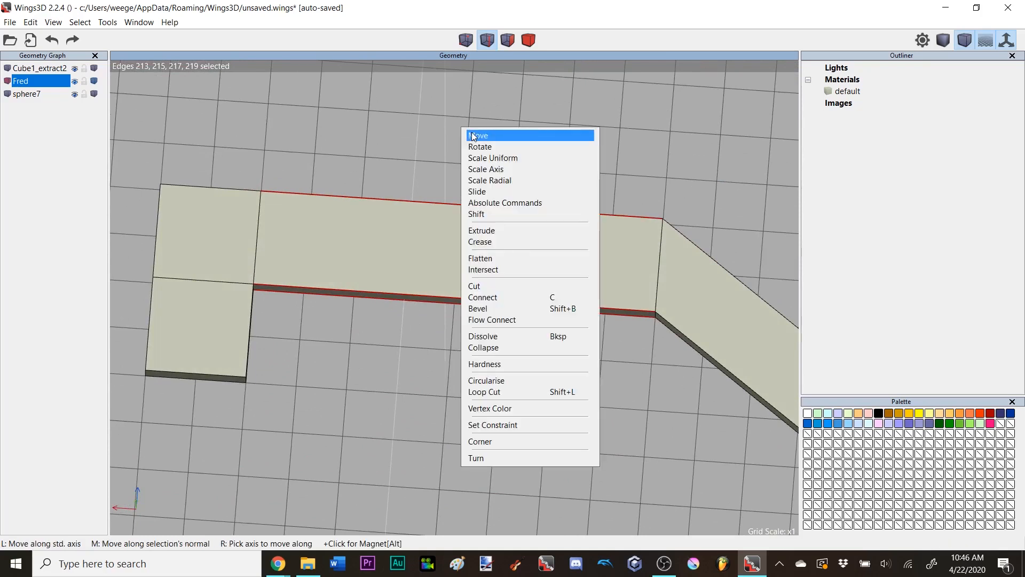
pyautogui.click(484, 286)
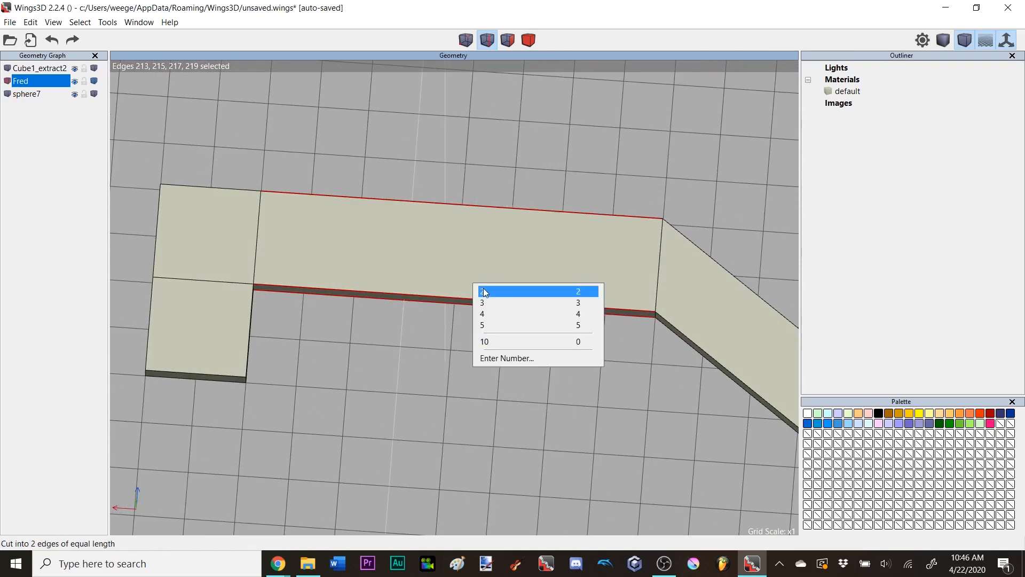
pyautogui.click(512, 314)
# - Connect the new cut vertices around the long segment to divide it into four sections
pyautogui.middleClick(524, 191)
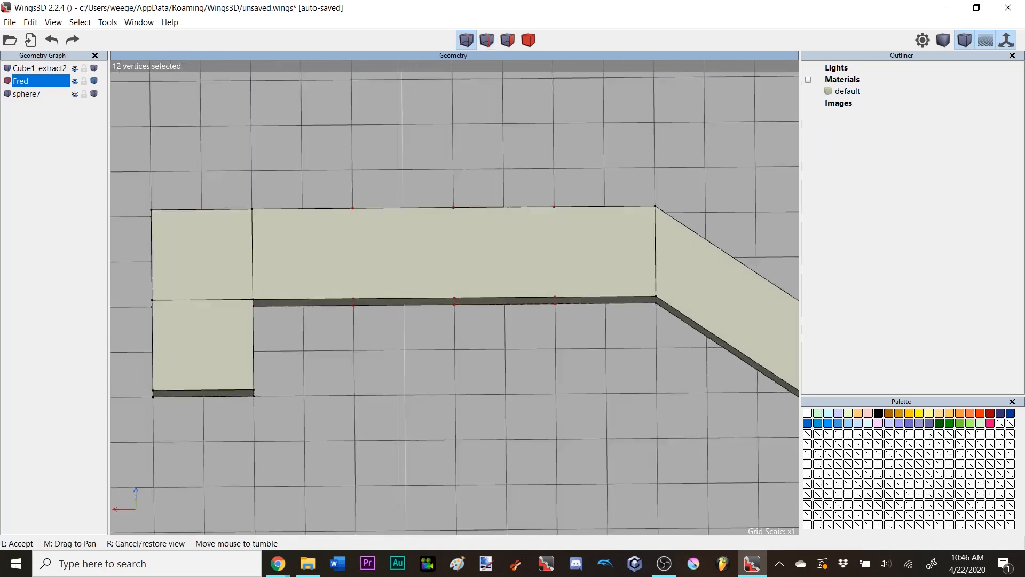
pyautogui.click(526, 189)
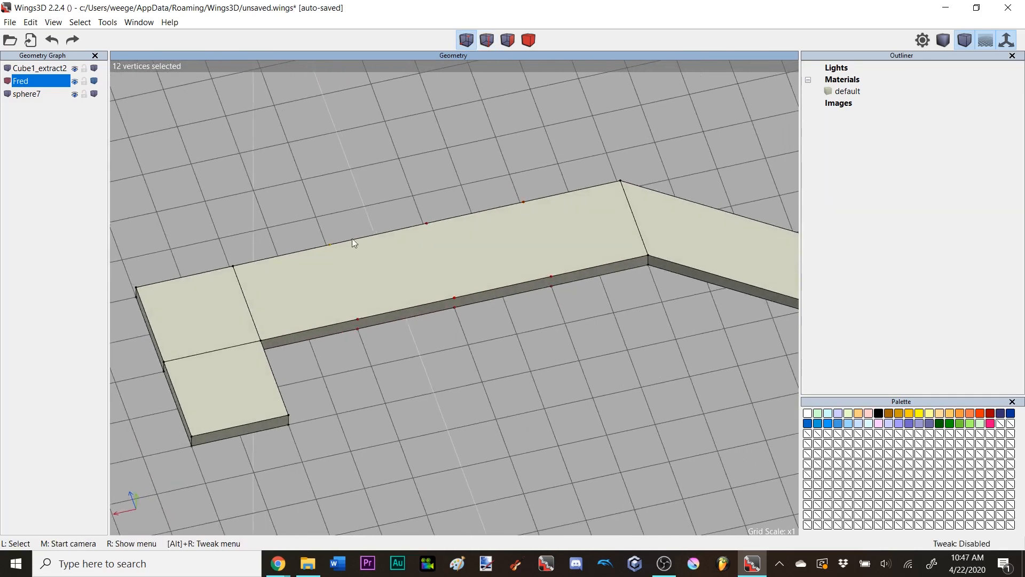
pyautogui.middleClick(477, 146)
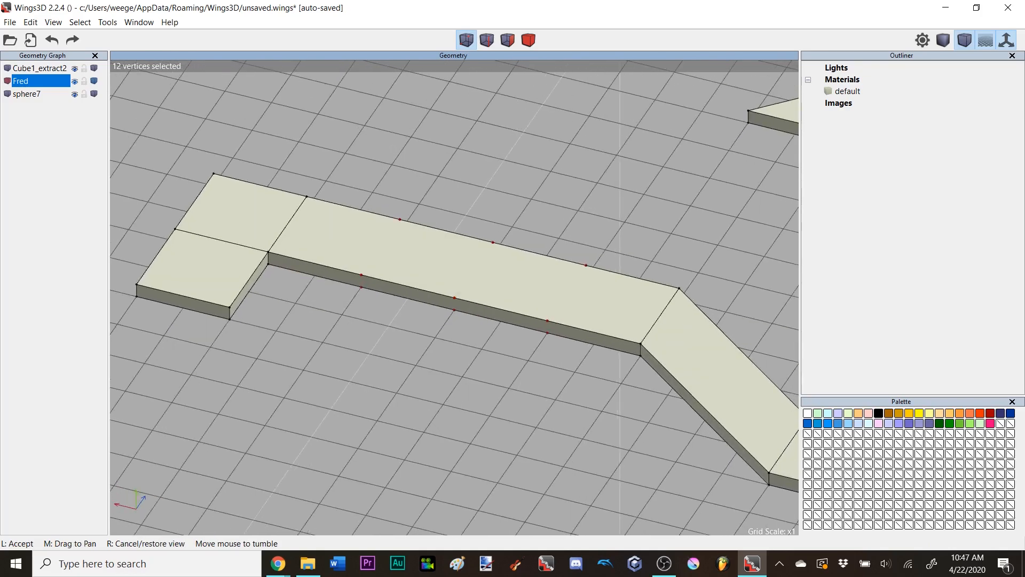
pyautogui.click(557, 215)
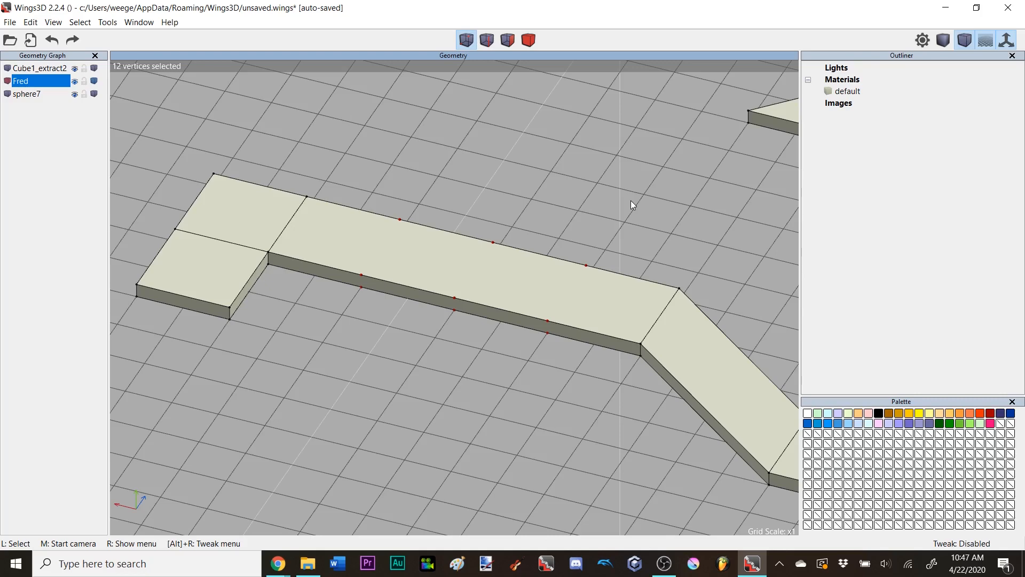
pyautogui.press('c')
pyautogui.middleClick(631, 200)
pyautogui.click(497, 228)
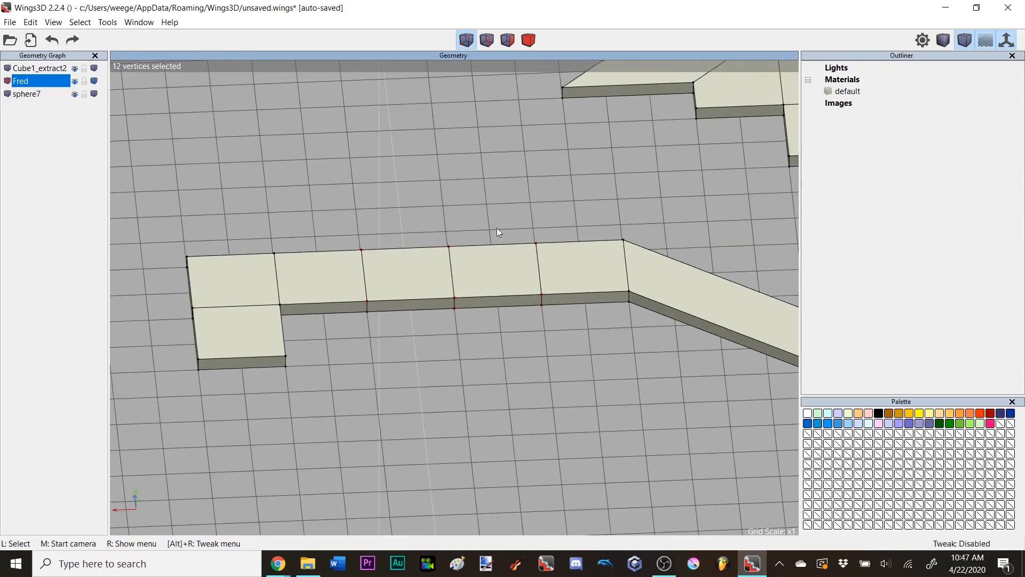
# - Raise the first and third dividing edge loops of the long segment along Y to form two peaks
pyautogui.press('space')
pyautogui.click(367, 271)
pyautogui.click(531, 278)
pyautogui.press('l')
pyautogui.rightClick(415, 161)
pyautogui.click(422, 162)
pyautogui.click(424, 197)
pyautogui.click(425, 197)
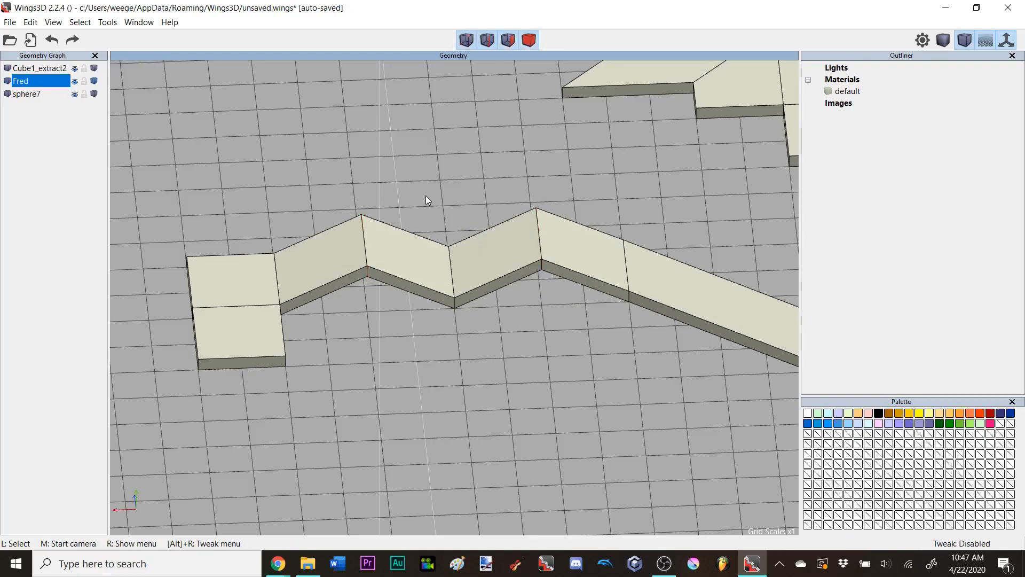
# - Undo the raised edge loops and the four-part division of the long straight segment
pyautogui.middleClick(425, 197)
pyautogui.click(426, 196)
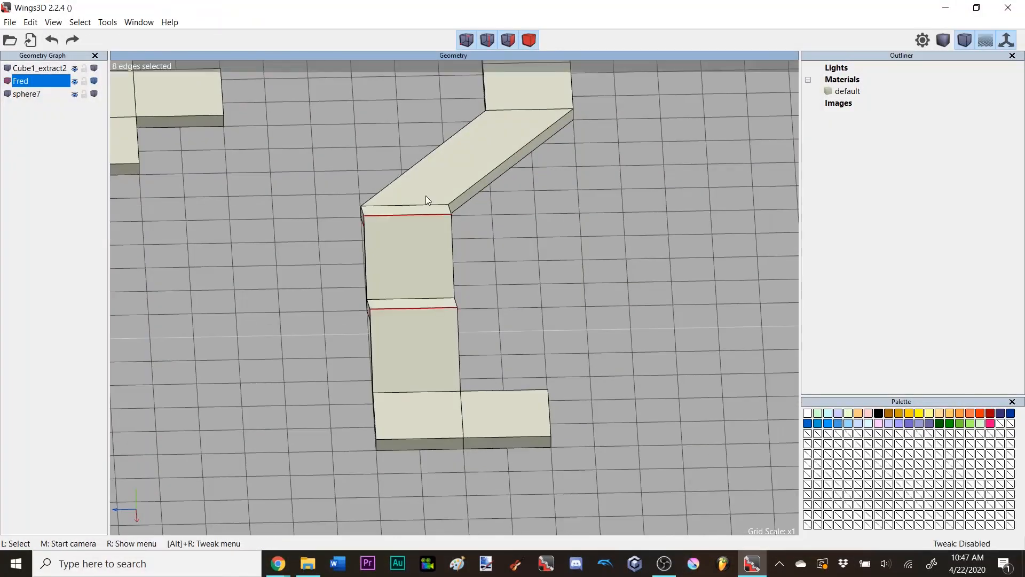
pyautogui.press('v')
pyautogui.press('e')
pyautogui.middleClick(425, 195)
pyautogui.click(373, 196)
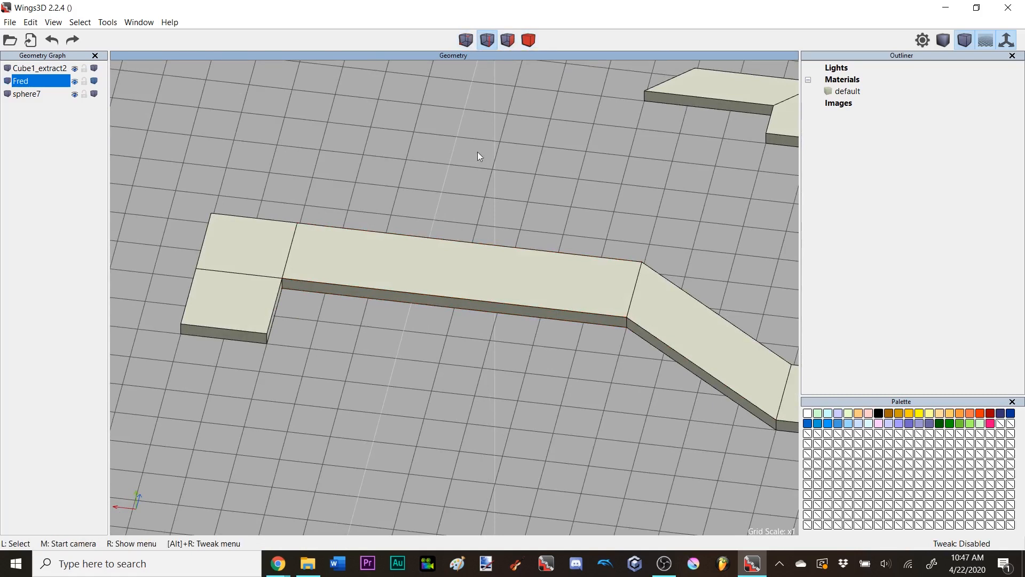
# - Select the four lengthwise edges of the long straight walkway segment
pyautogui.moveTo(477, 152); pyautogui.dragTo(529, 392)
pyautogui.middleClick(533, 323)
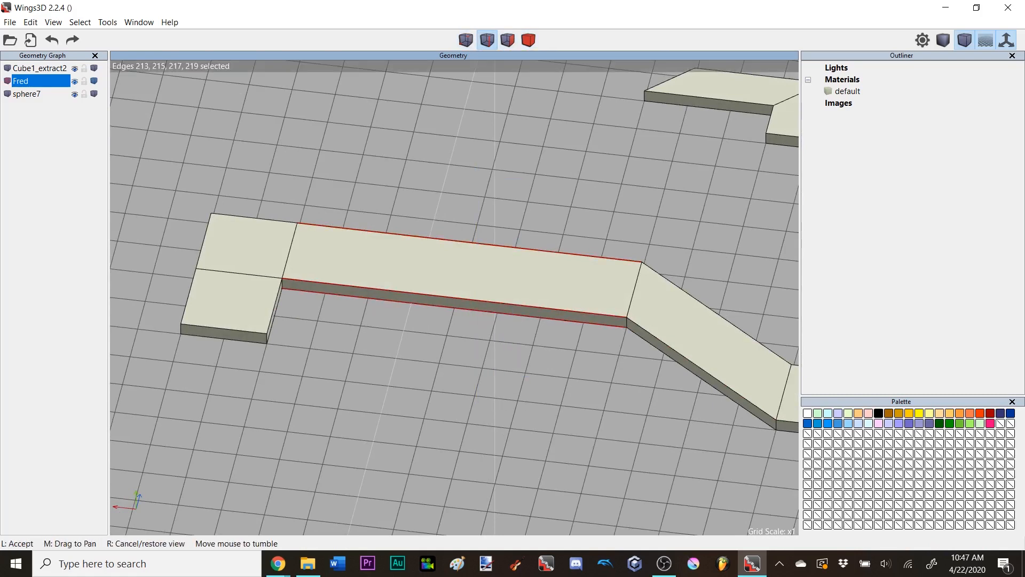
pyautogui.click(565, 264)
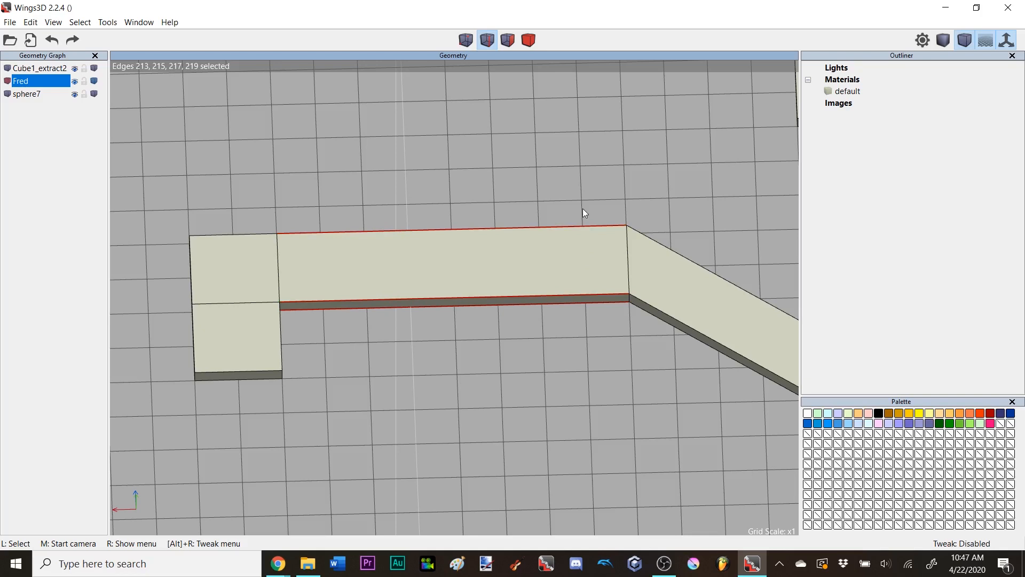
# - Try dividing the long segment into connected sections, including a division into 10, and undo each attempt
pyautogui.press('8')
pyautogui.press('c')
pyautogui.middleClick(539, 173)
pyautogui.click(539, 174)
pyautogui.hotkey('ctrl', 'z')
pyautogui.hotkey('ctrl', 'z')
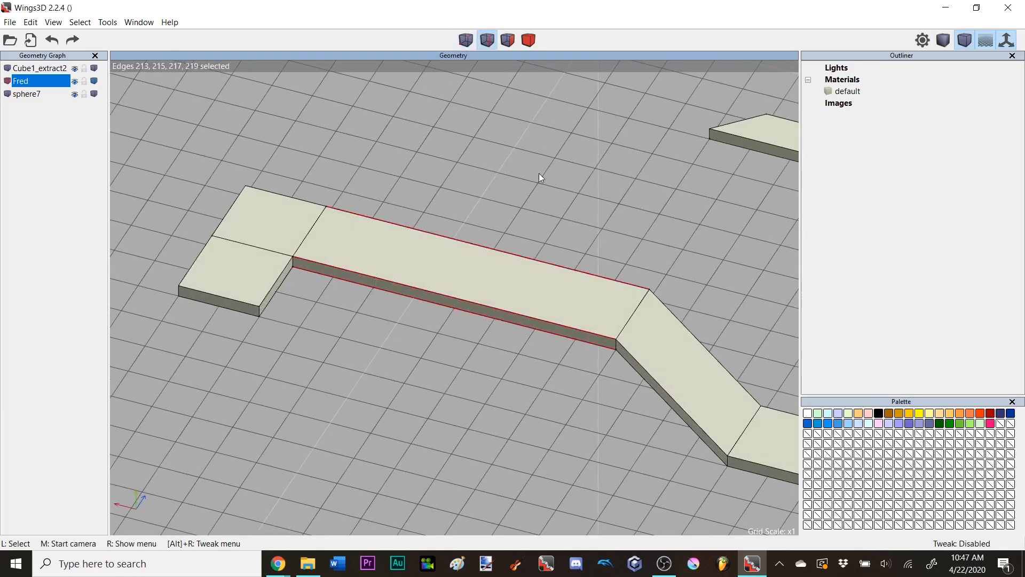
pyautogui.press('0')
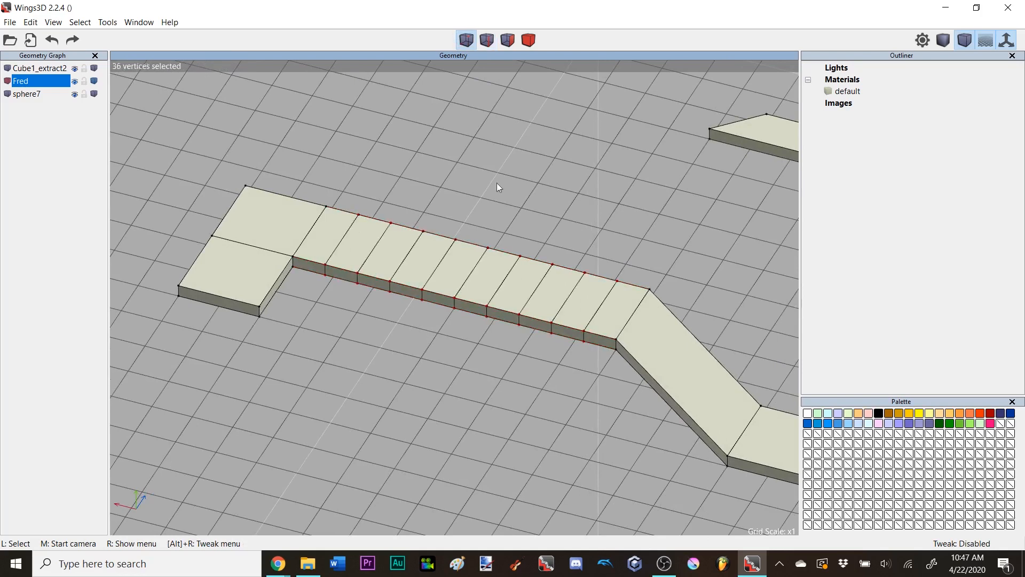
pyautogui.press('BackSpace')
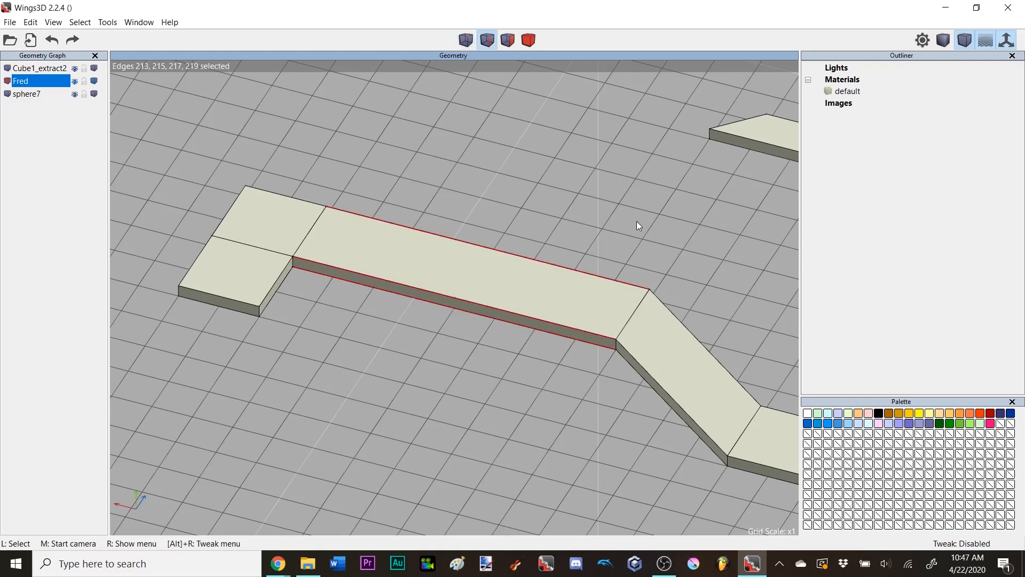
# - Try cutting the long segment's four lengthwise edges into 20 segments each and connecting the new vertices
pyautogui.rightClick(632, 222)
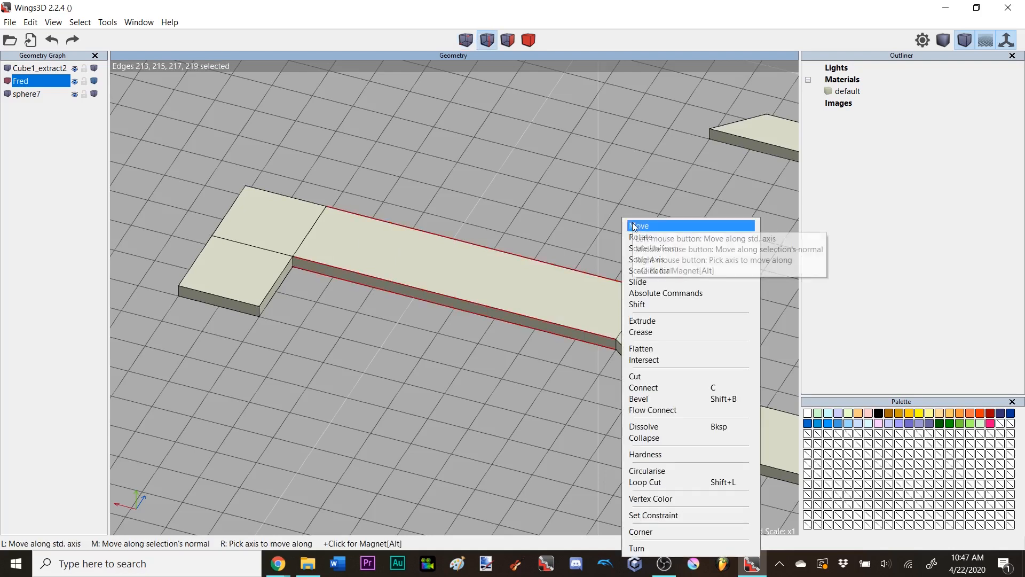
pyautogui.click(667, 377)
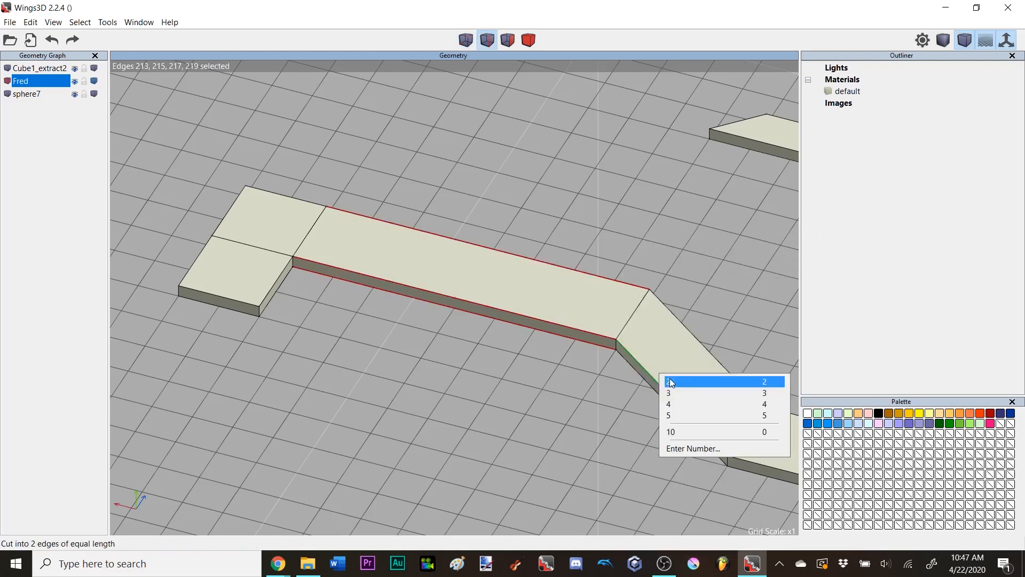
pyautogui.click(674, 450)
pyautogui.moveTo(672, 433); pyautogui.dragTo(431, 367)
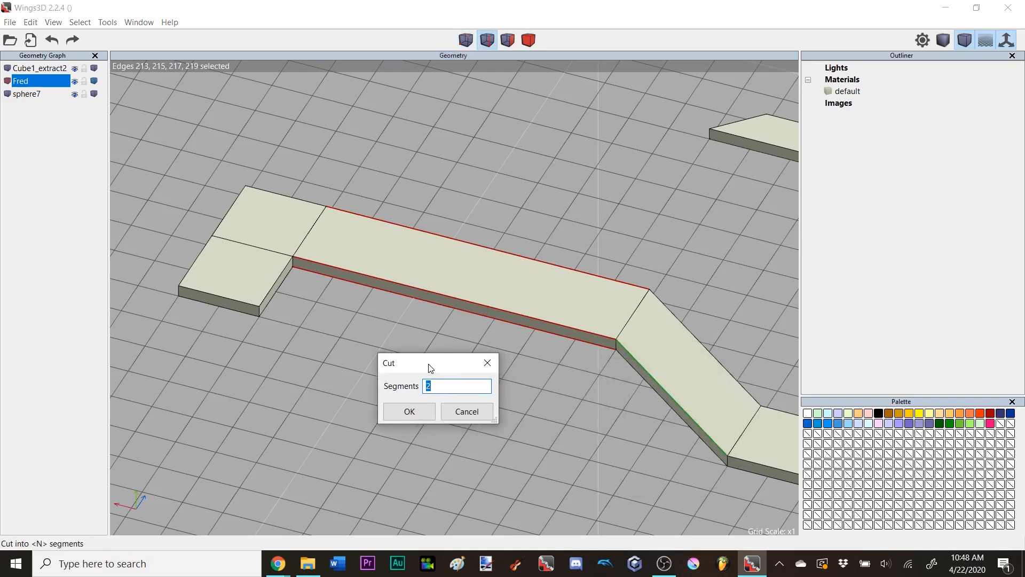
pyautogui.write('20')
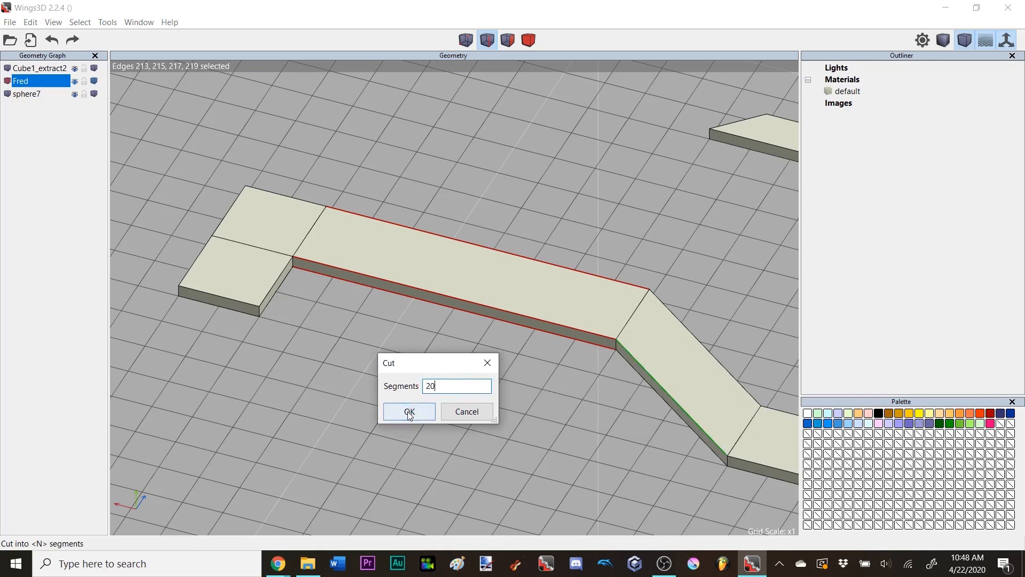
pyautogui.click(409, 412)
pyautogui.middleClick(415, 412)
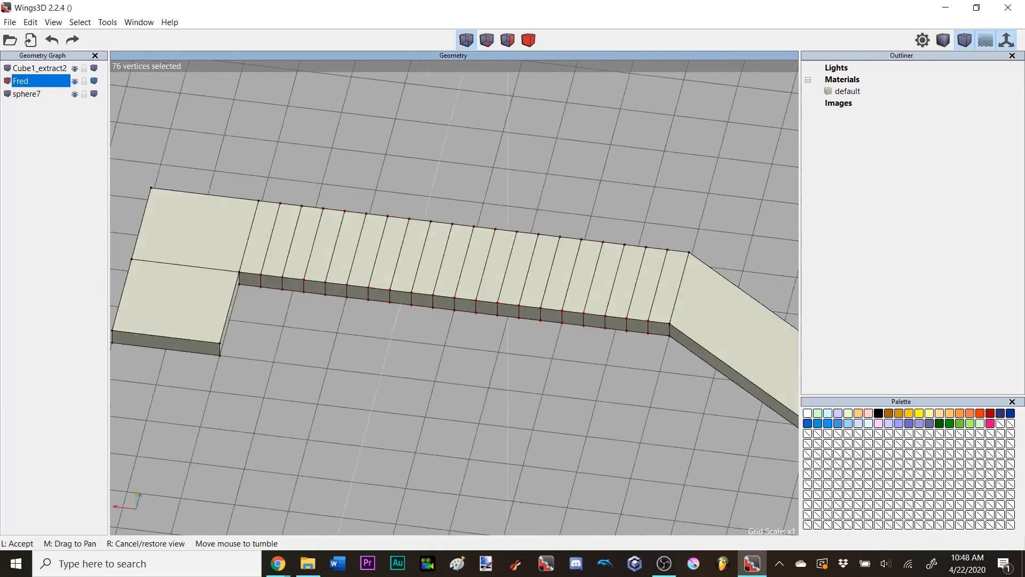
pyautogui.click(433, 391)
pyautogui.scroll(-6, 450, 377)
pyautogui.scroll(5, 449, 376)
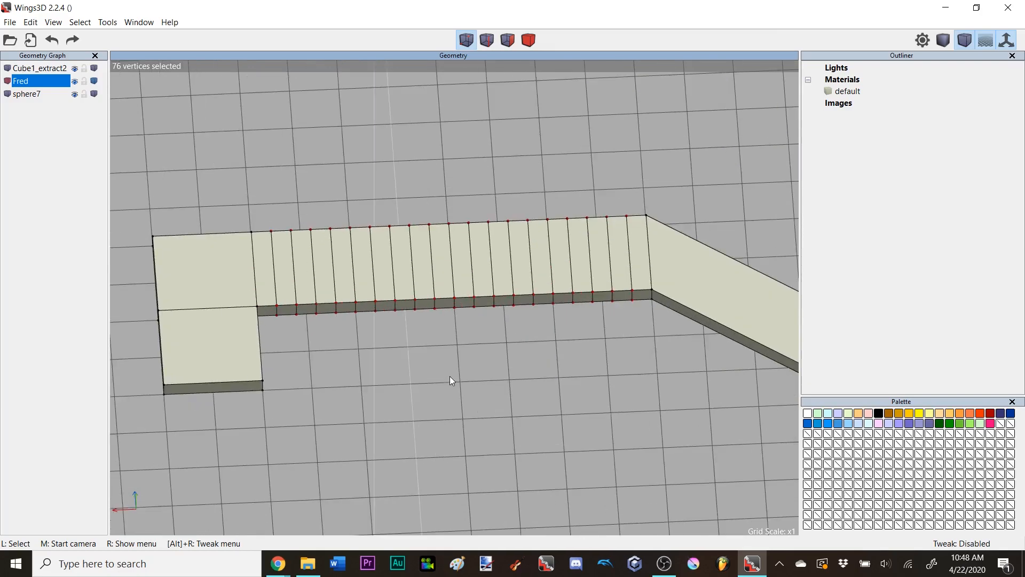
# - Undo the 20-part division of the long straight segment
pyautogui.press('BackSpace')
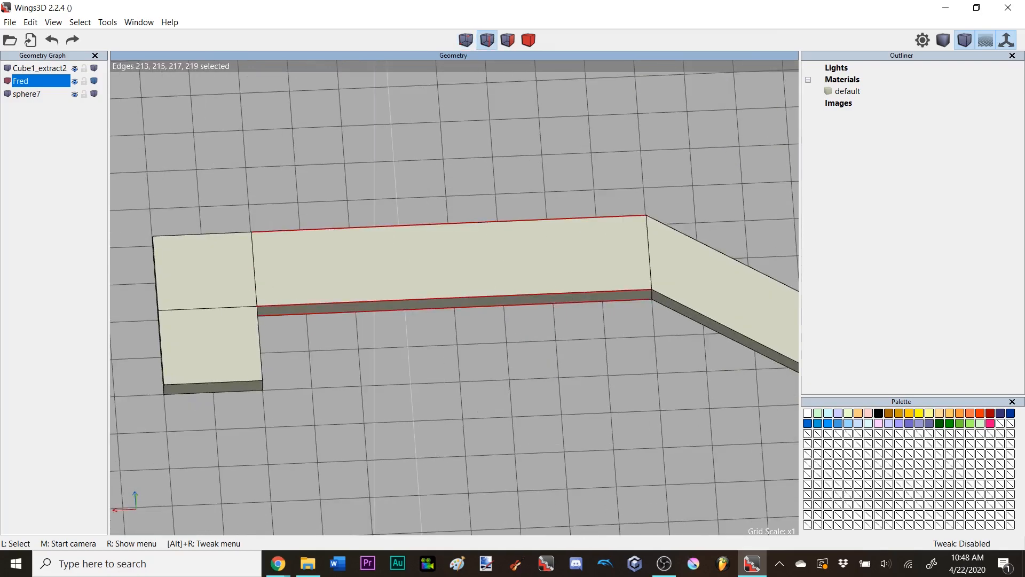
pyautogui.middleClick(450, 376)
pyautogui.click(442, 350)
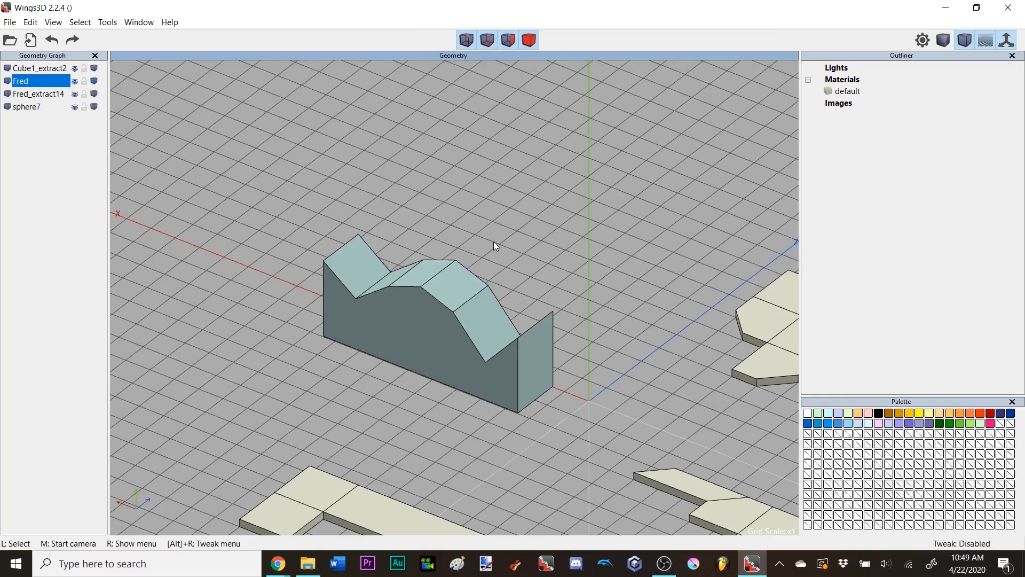
# - Flatten the six uneven top faces of the tall extracted block to the Y axis and clear the selection
pyautogui.middleClick(527, 234)
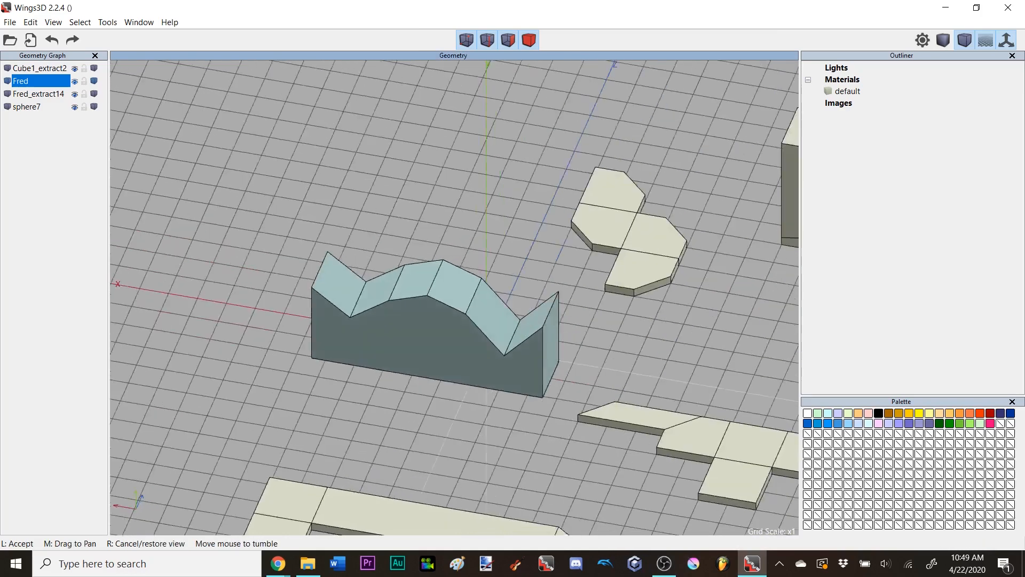
pyautogui.click(532, 234)
pyautogui.click(534, 299)
pyautogui.moveTo(504, 309)
pyautogui.mouseDown()
pyautogui.moveTo(417, 292)
pyautogui.moveTo(351, 314)
pyautogui.mouseUp()
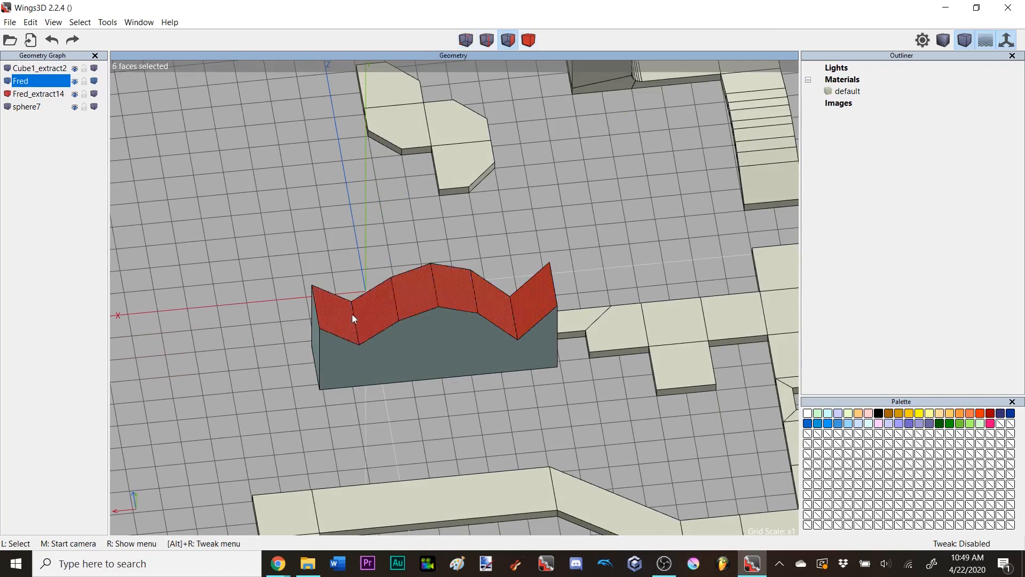
pyautogui.middleClick(352, 314)
pyautogui.click(462, 208)
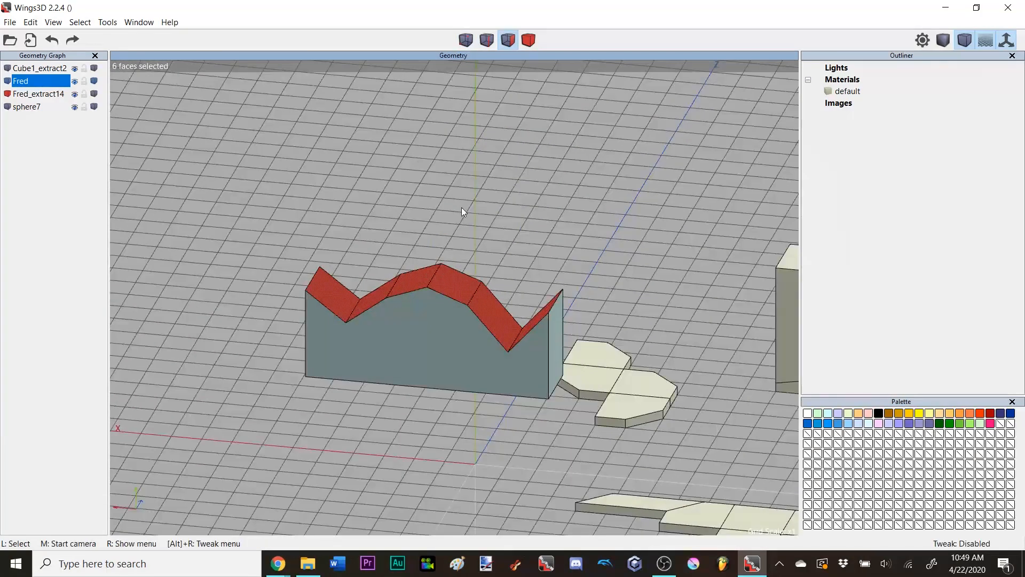
pyautogui.rightClick(461, 208)
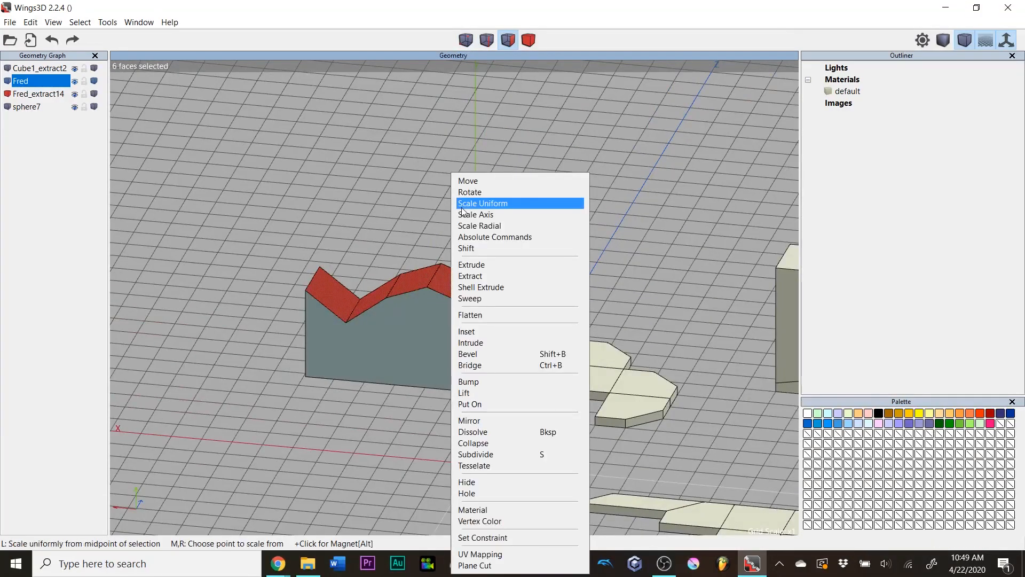
pyautogui.click(485, 121)
pyautogui.middleClick(485, 120)
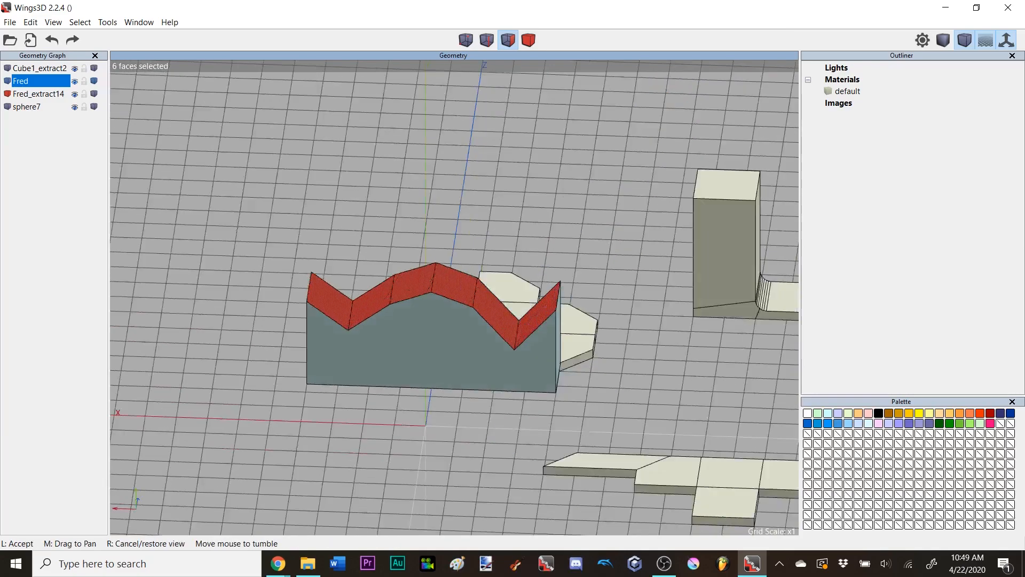
pyautogui.click(484, 181)
pyautogui.rightClick(509, 175)
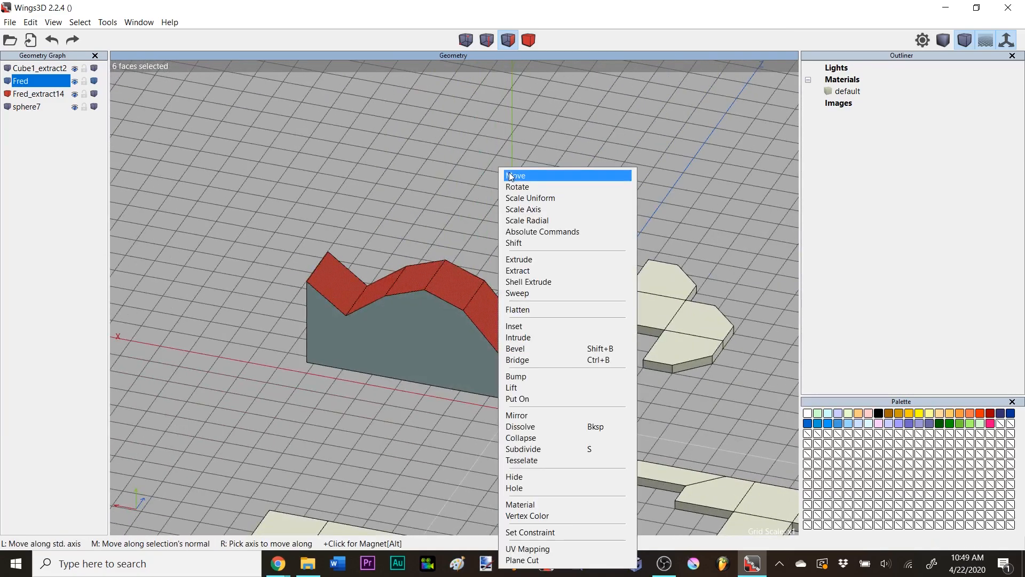
pyautogui.click(519, 315)
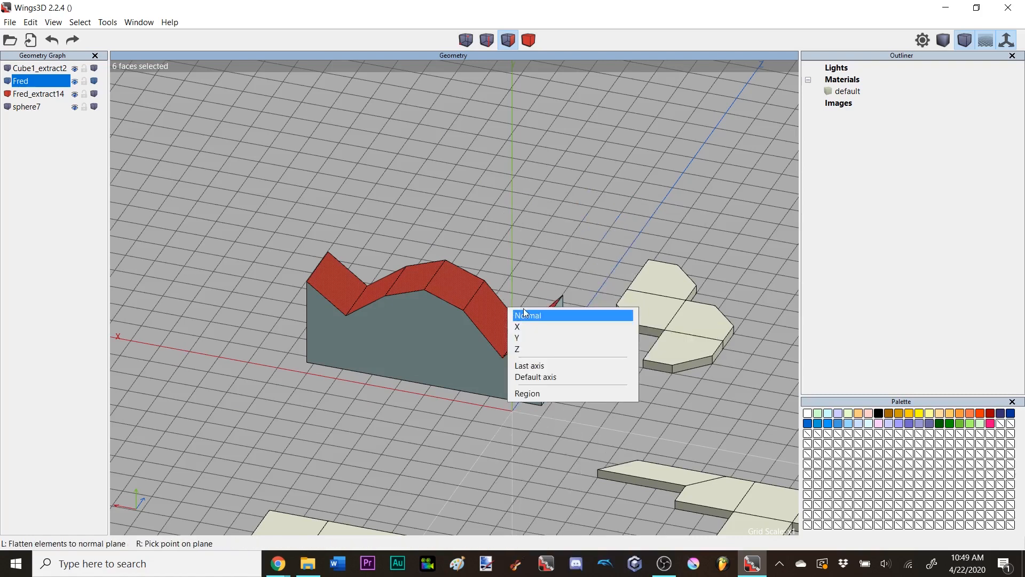
pyautogui.click(535, 342)
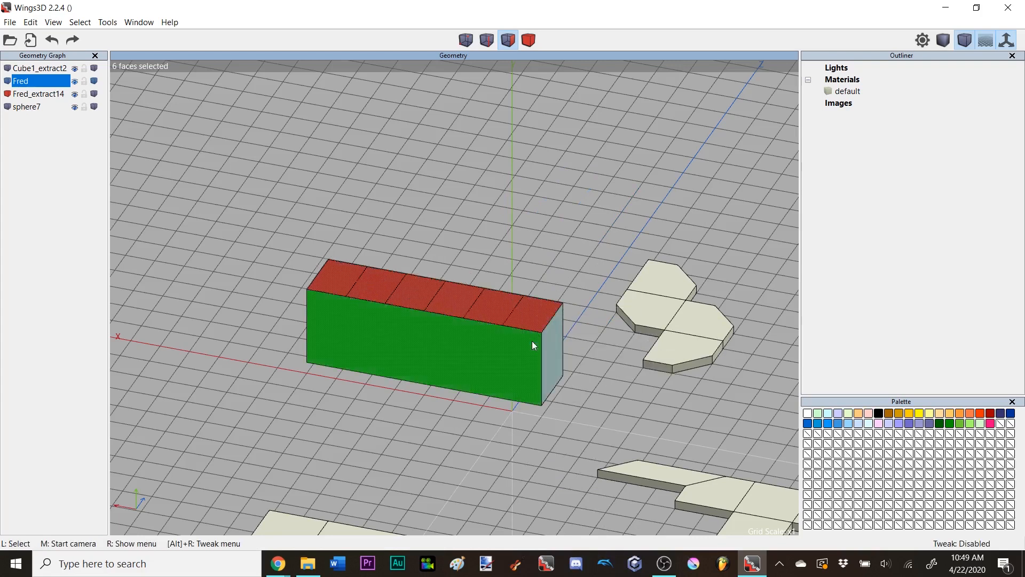
pyautogui.click(531, 251)
# - Inspect the positions of individual vertices along the back top edge of the flattened block
pyautogui.scroll(-3, 531, 250)
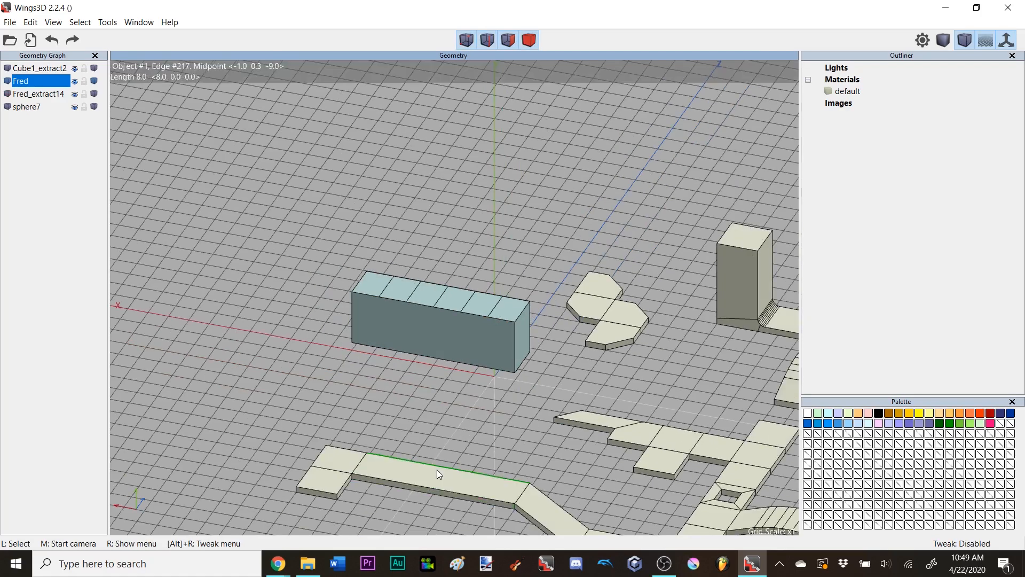
pyautogui.scroll(5, 413, 437)
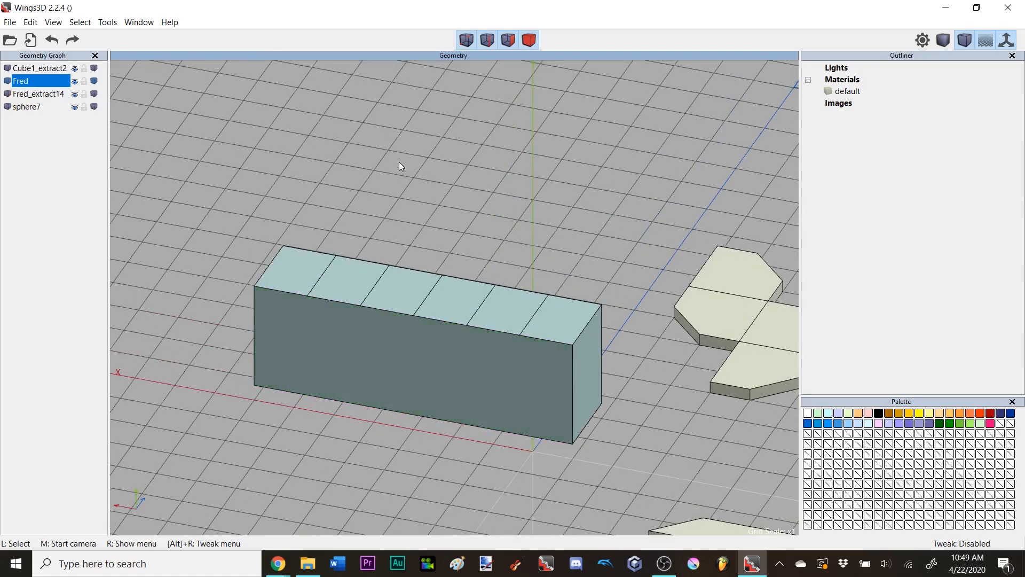
pyautogui.click(468, 41)
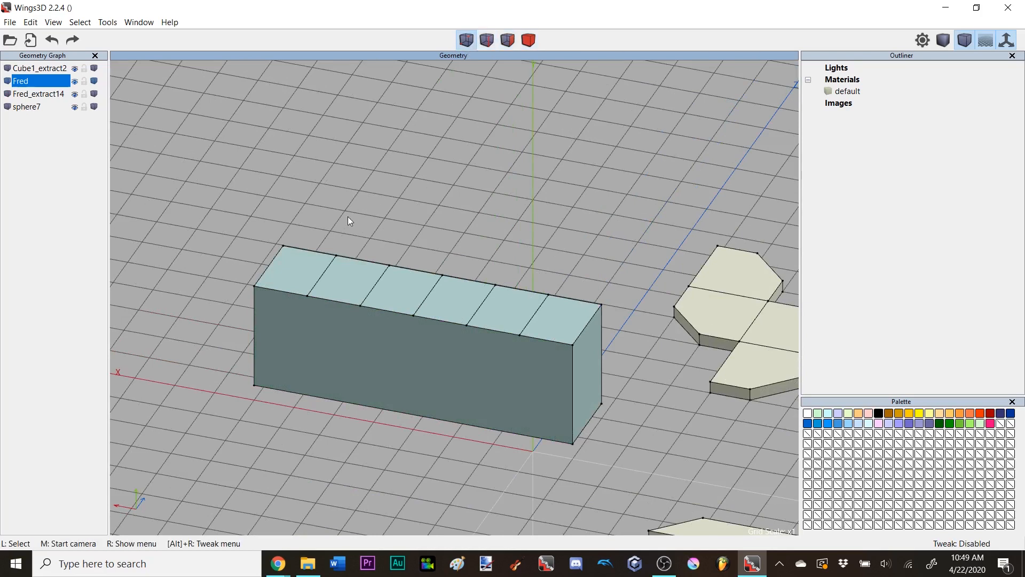
pyautogui.click(283, 246)
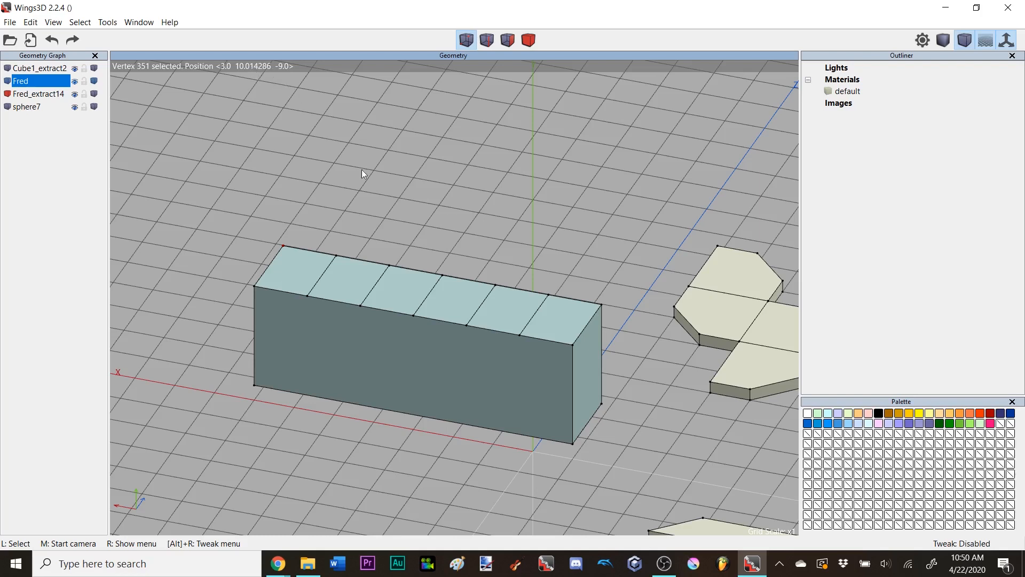
pyautogui.press('space')
pyautogui.click(490, 288)
pyautogui.press('space')
pyautogui.click(538, 297)
pyautogui.press('space')
# - Connect the two vertical edges of the block's end face and move the new dividing edge inward along X
pyautogui.press('e')
pyautogui.click(601, 369)
pyautogui.click(578, 380)
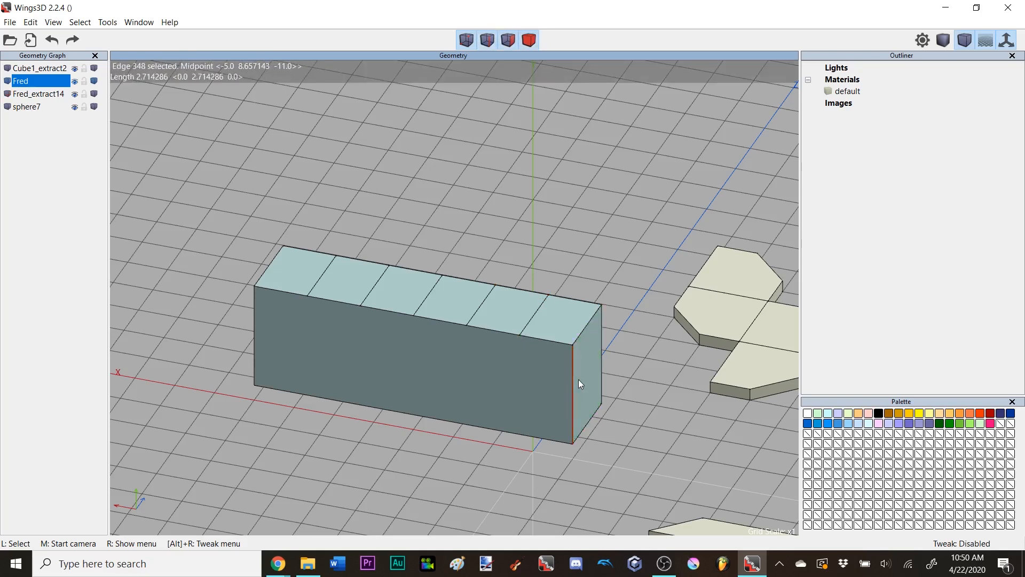
pyautogui.press('c')
pyautogui.rightClick(556, 176)
pyautogui.click(565, 178)
pyautogui.click(568, 202)
pyautogui.click(568, 203)
pyautogui.press('space')
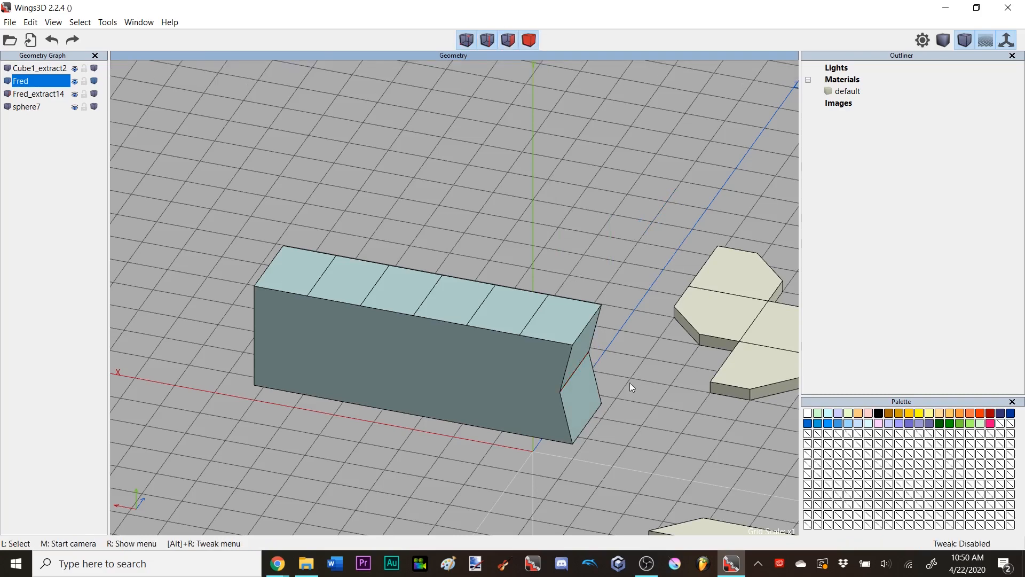
# - Connect the lower vertical edges of the block's end and move the second dividing edge outward along X
pyautogui.click(570, 411)
pyautogui.press('c')
pyautogui.rightClick(610, 133)
pyautogui.click(611, 133)
pyautogui.click(618, 184)
pyautogui.click(608, 204)
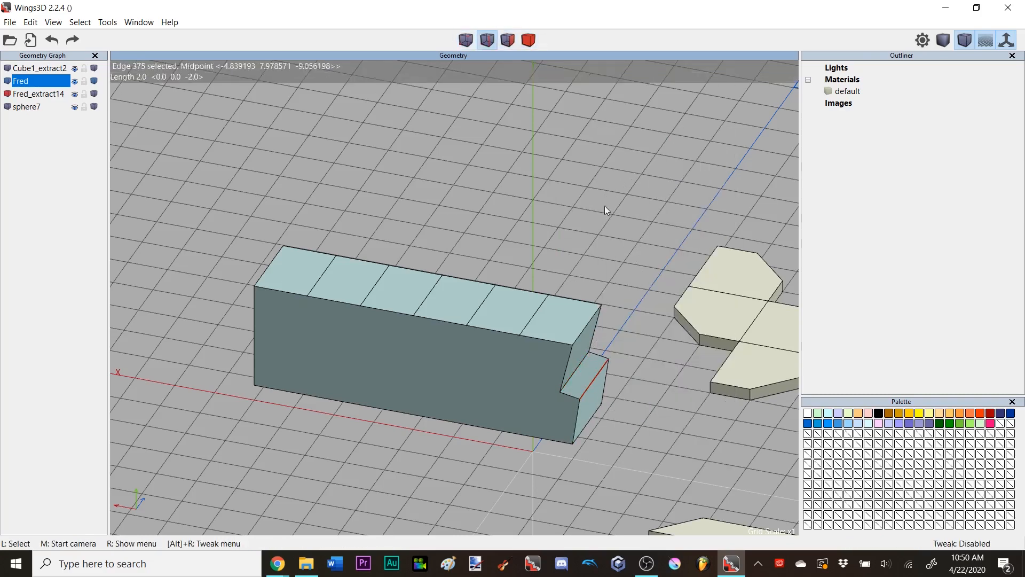
pyautogui.press('space')
# - Undo the last move of the lower dividing edge and pull it outward along X again
pyautogui.middleClick(608, 208)
pyautogui.click(610, 209)
pyautogui.hotkey('ctrl', 'z')
pyautogui.hotkey('ctrl', 'z')
pyautogui.rightClick(570, 143)
pyautogui.click(571, 143)
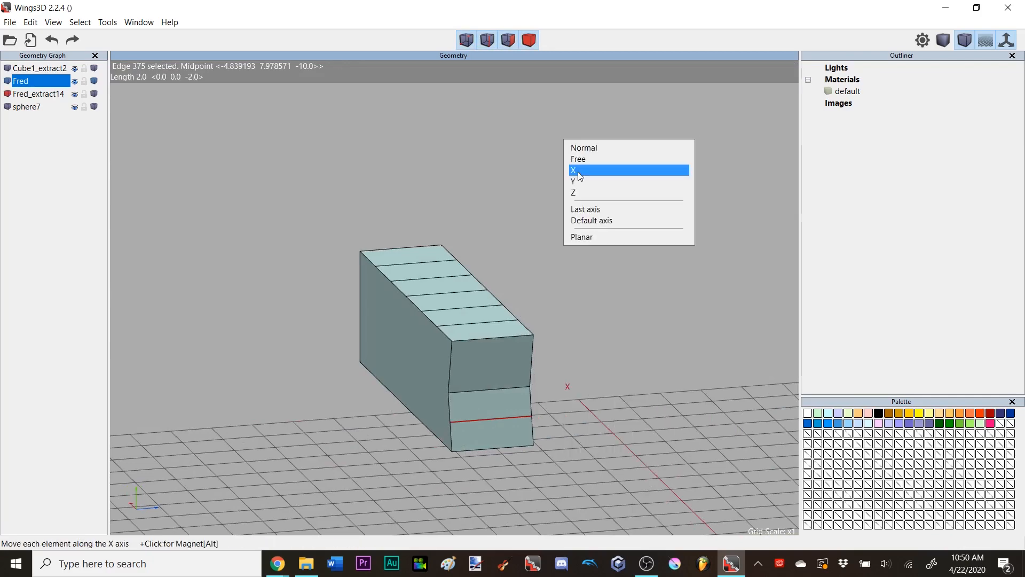
pyautogui.click(576, 172)
pyautogui.click(604, 223)
# - Flatten the three zigzag faces at the block's end to the X axis and clear the selection
pyautogui.middleClick(604, 223)
pyautogui.click(567, 424)
pyautogui.moveTo(568, 424); pyautogui.dragTo(561, 344)
pyautogui.middleClick(625, 332)
pyautogui.click(626, 333)
pyautogui.middleClick(626, 333)
pyautogui.click(628, 262)
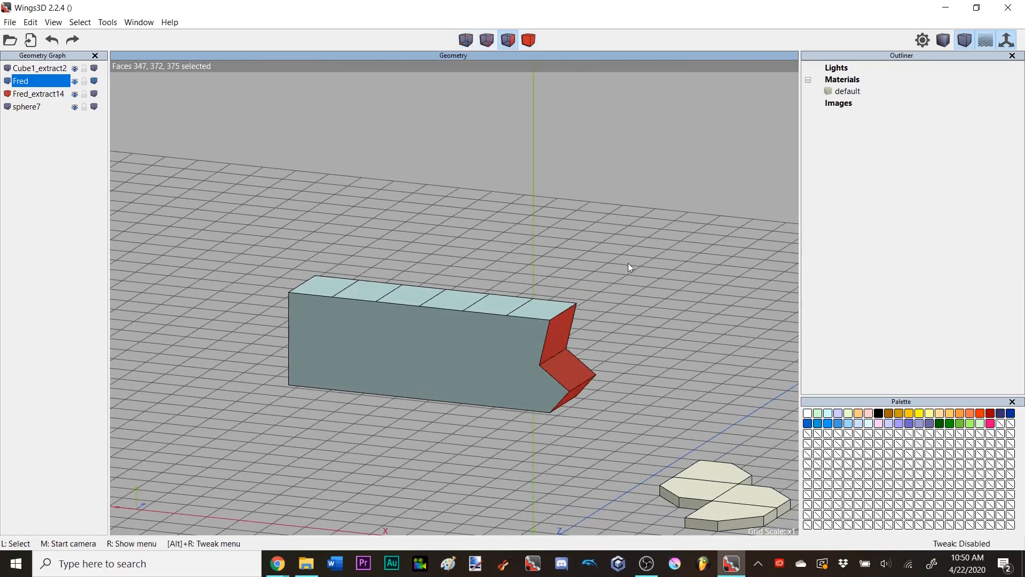
pyautogui.rightClick(629, 263)
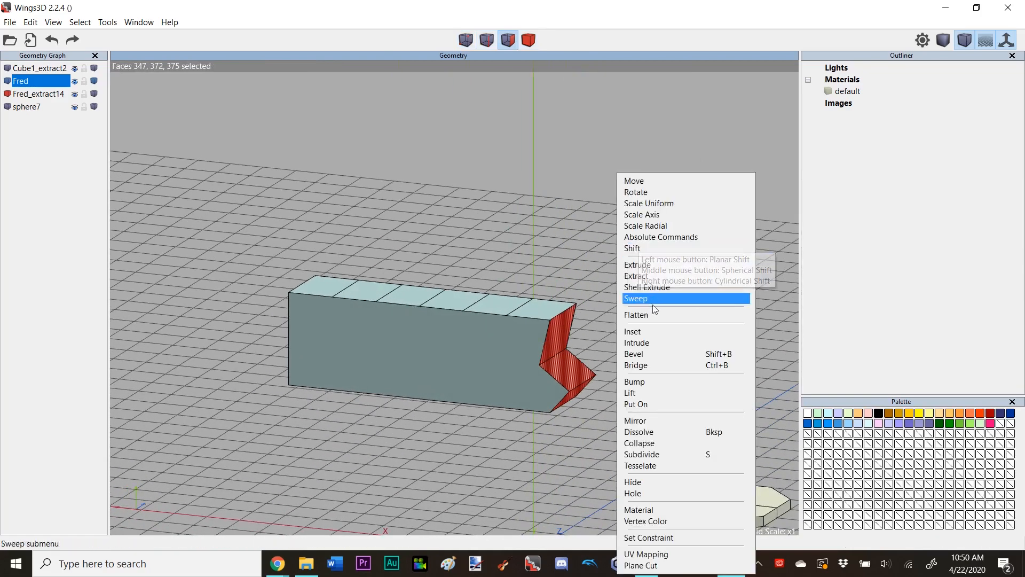
pyautogui.click(654, 317)
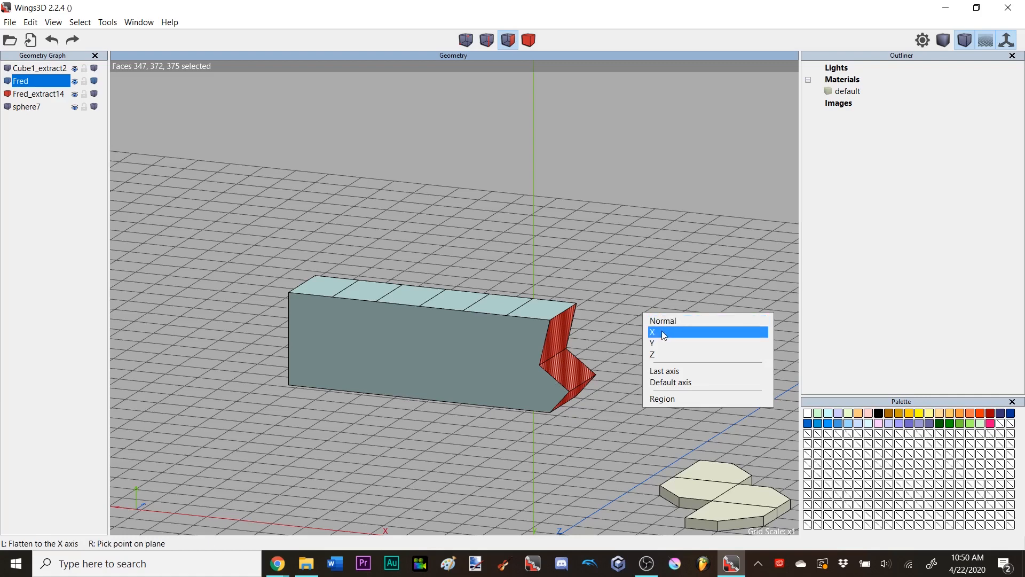
pyautogui.click(662, 332)
pyautogui.press('space')
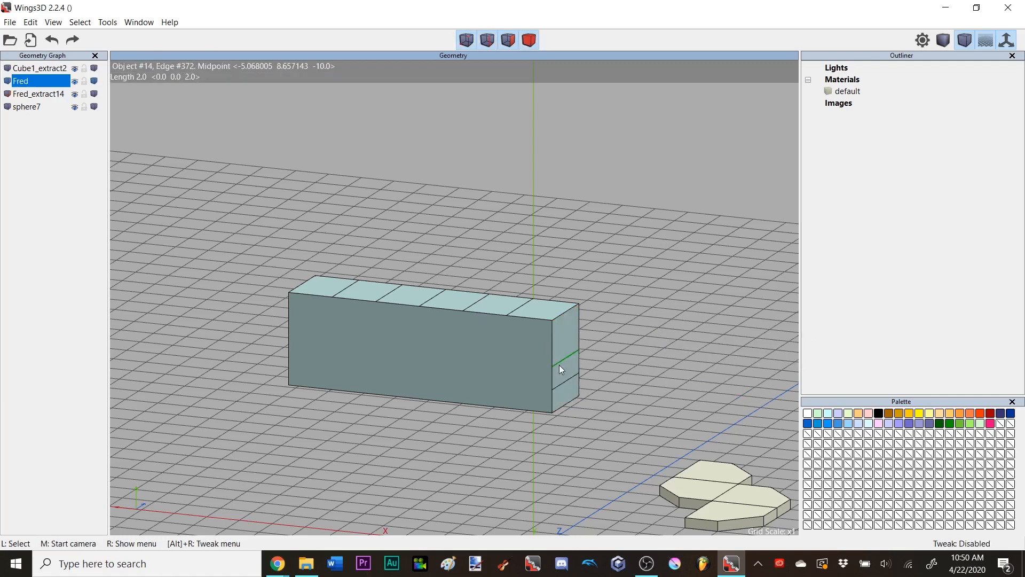
# - Select the vertices down the near vertical edge of the block's end to check their alignment
pyautogui.click(560, 323)
pyautogui.click(558, 364)
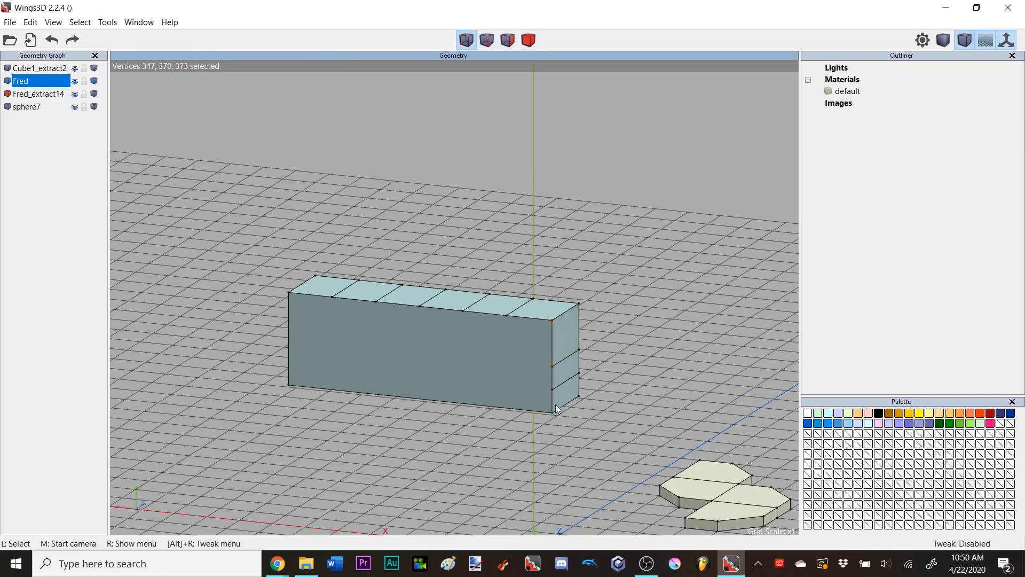
pyautogui.middleClick(556, 405)
pyautogui.click(533, 290)
# - Move the block's six top faces to an absolute Y position of 10.0 and clear the selection
pyautogui.press('f')
pyautogui.moveTo(532, 290)
pyautogui.mouseDown()
pyautogui.moveTo(522, 301)
pyautogui.moveTo(333, 301)
pyautogui.mouseUp()
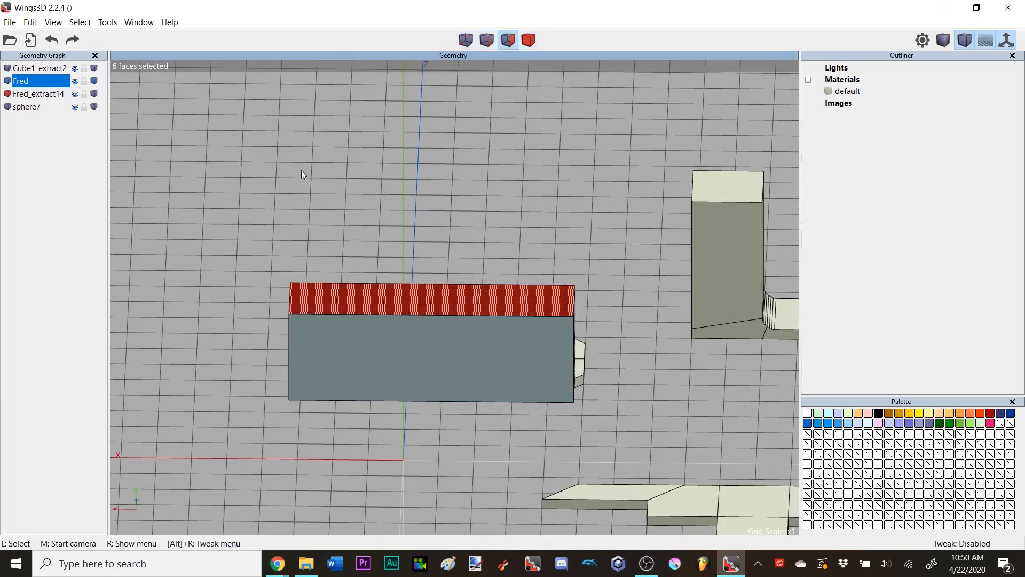
pyautogui.middleClick(520, 179)
pyautogui.click(523, 179)
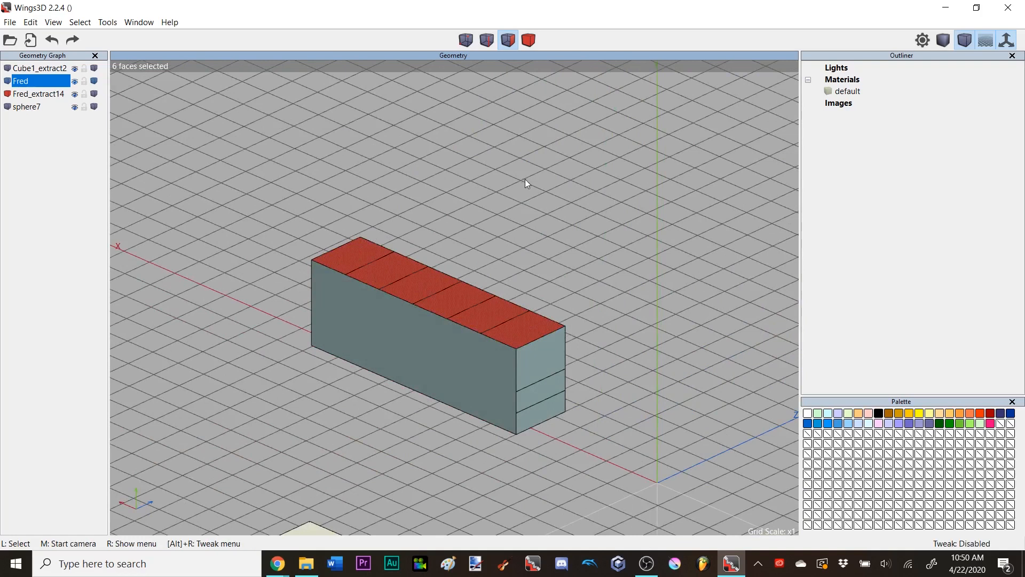
pyautogui.rightClick(525, 180)
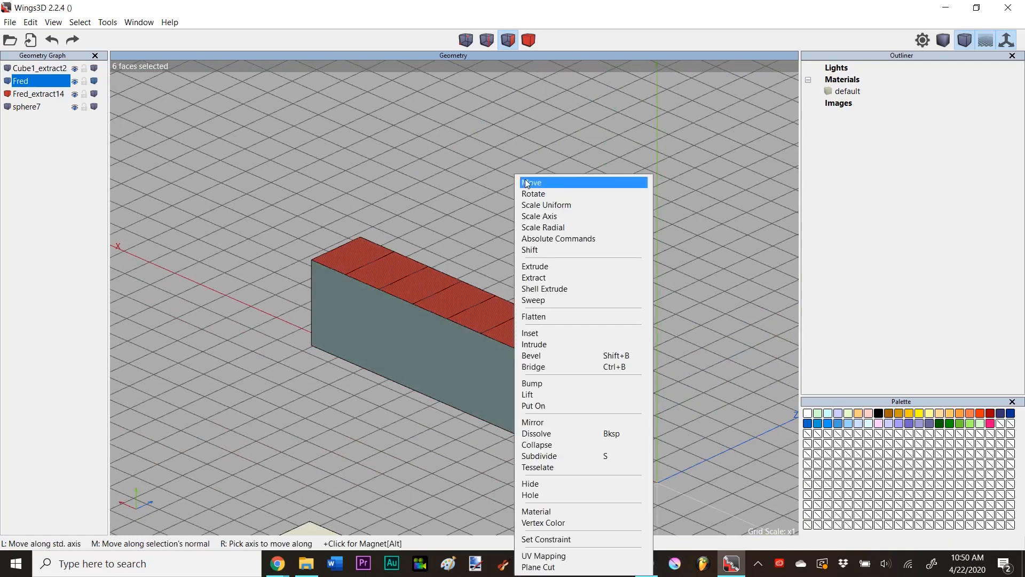
pyautogui.click(555, 239)
pyautogui.click(554, 244)
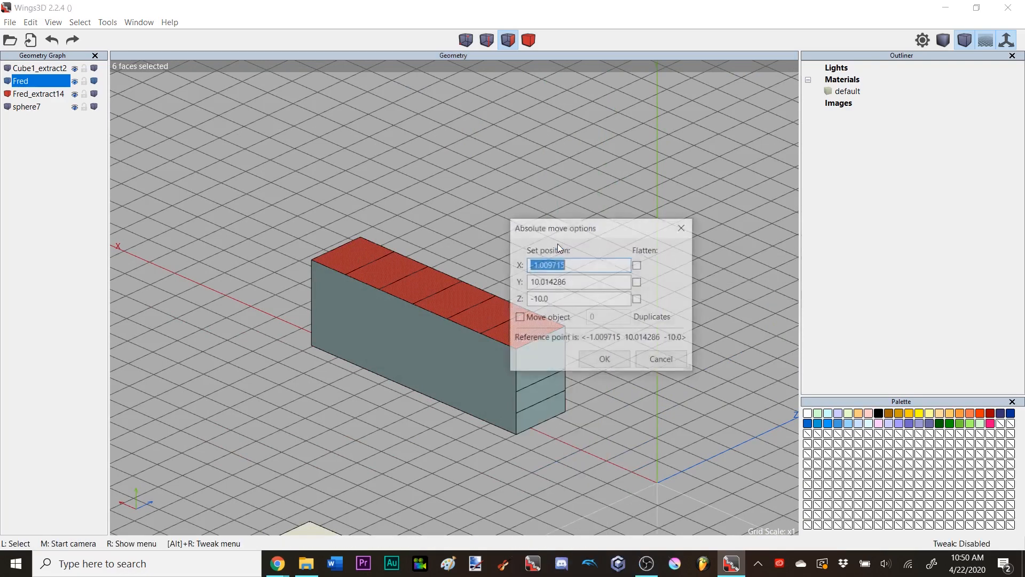
pyautogui.moveTo(577, 224); pyautogui.dragTo(673, 208)
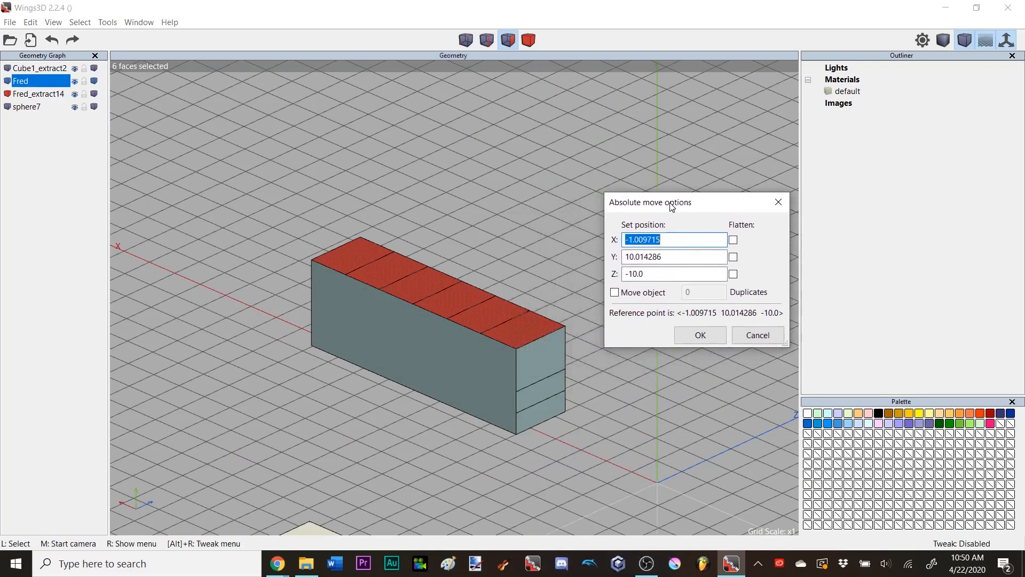
pyautogui.click(672, 260)
pyautogui.moveTo(672, 260); pyautogui.dragTo(643, 263)
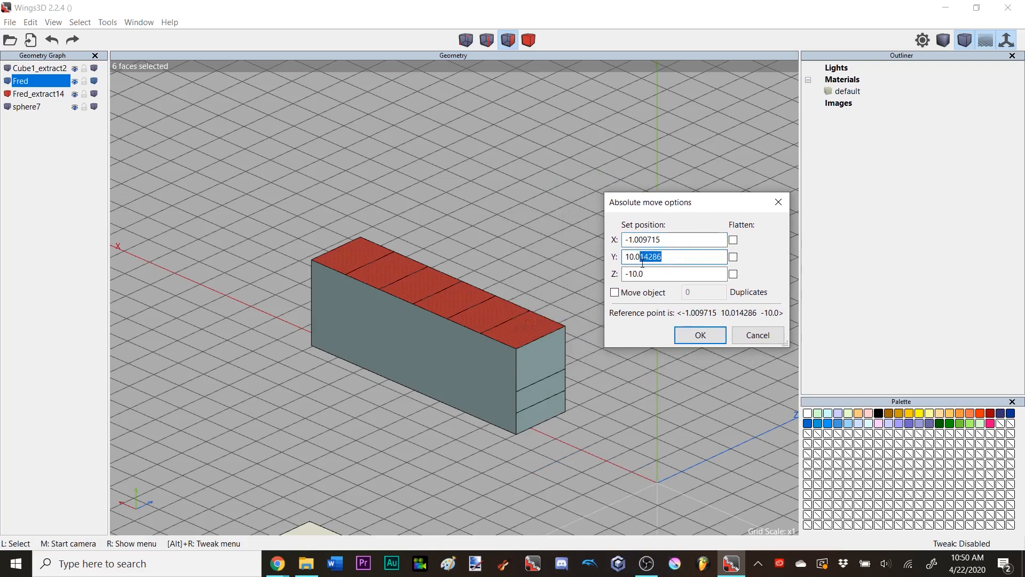
pyautogui.press('BackSpace')
pyautogui.click(695, 340)
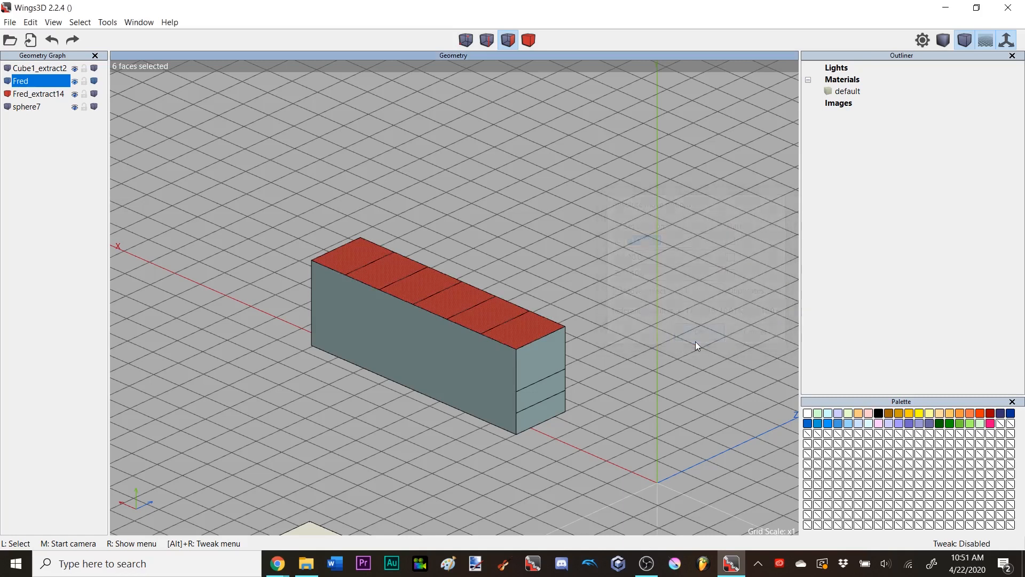
pyautogui.press('space')
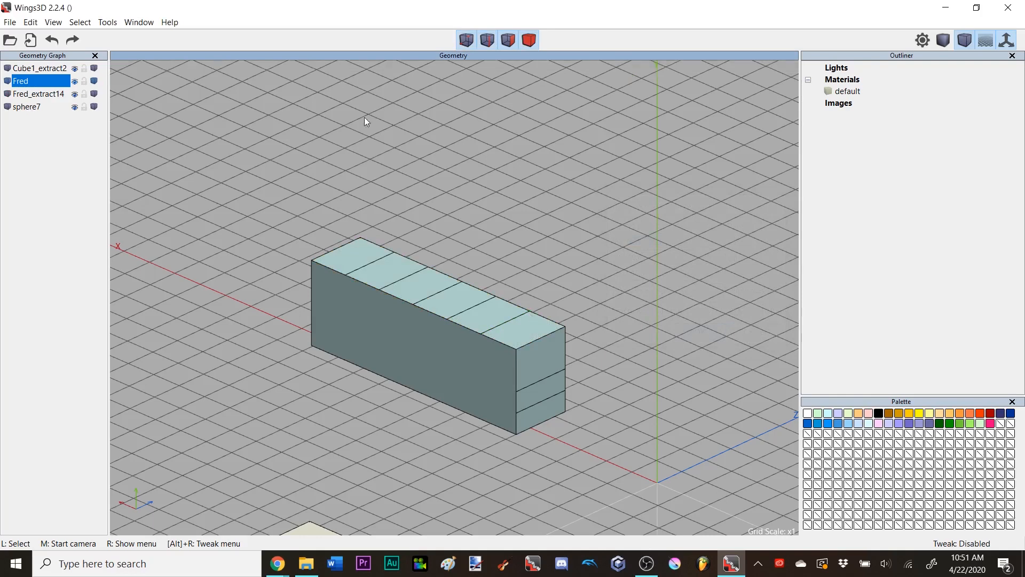
# - Select a vertex on the block's top edge to check its position and the block's grid alignment in the front view
pyautogui.press('v')
pyautogui.click(475, 331)
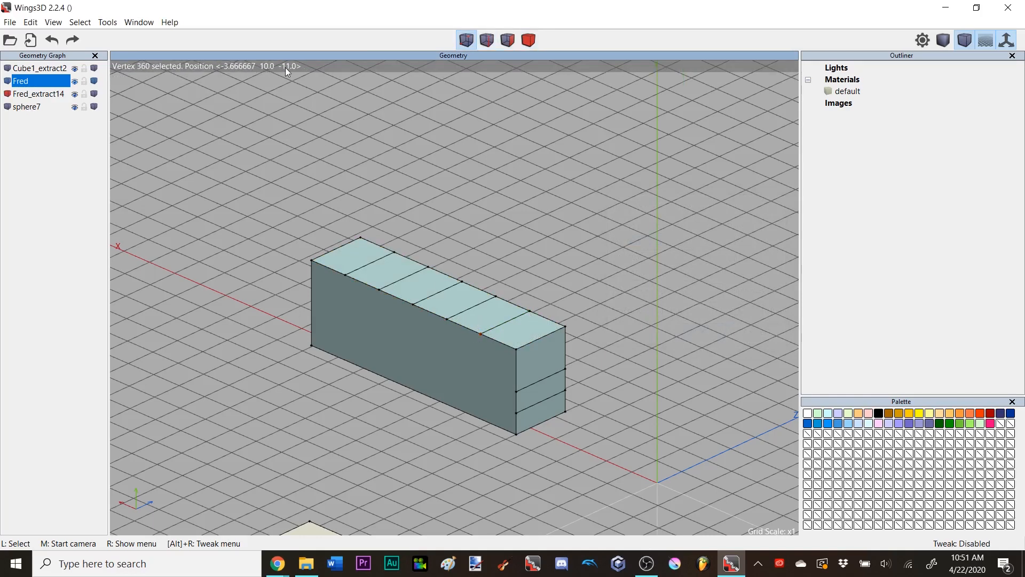
pyautogui.press('x')
pyautogui.press('z')
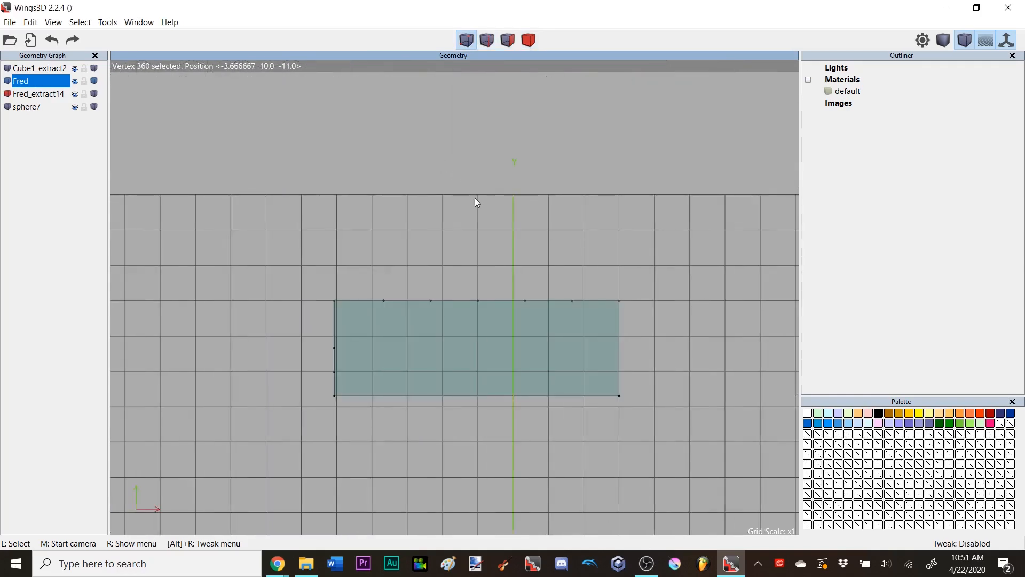
pyautogui.scroll(2, 477, 202)
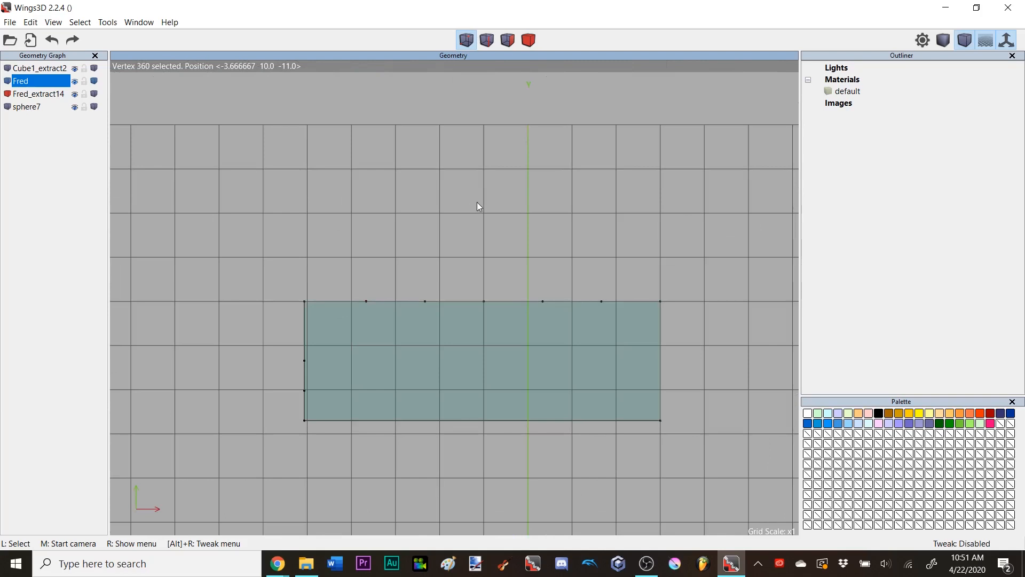
# - Select the three faces at the block's divided end and move them to an absolute X position of -5
pyautogui.middleClick(478, 246)
pyautogui.click(388, 322)
pyautogui.press('f')
pyautogui.moveTo(387, 322); pyautogui.dragTo(375, 416)
pyautogui.rightClick(437, 193)
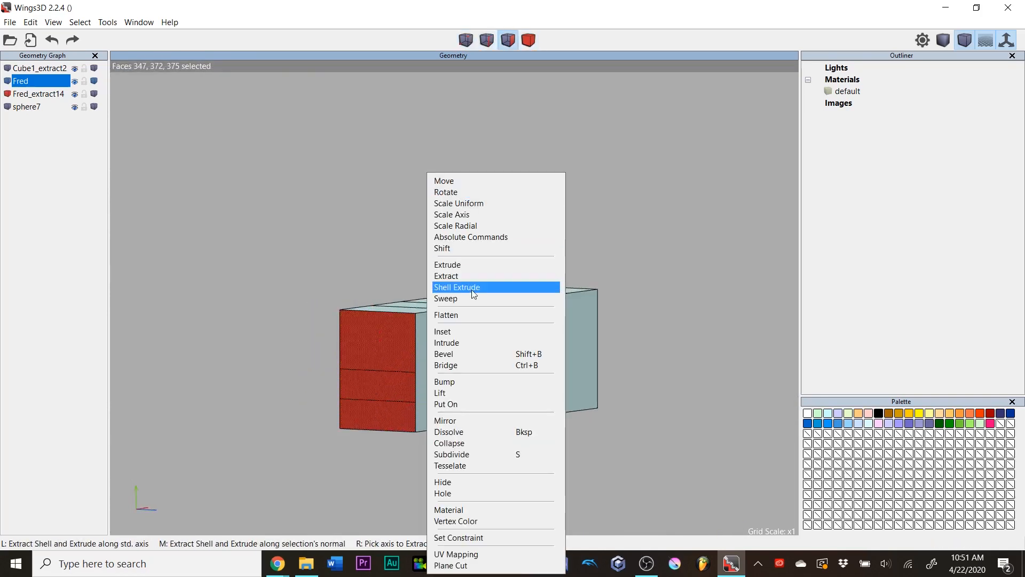
pyautogui.click(480, 238)
pyautogui.click(479, 233)
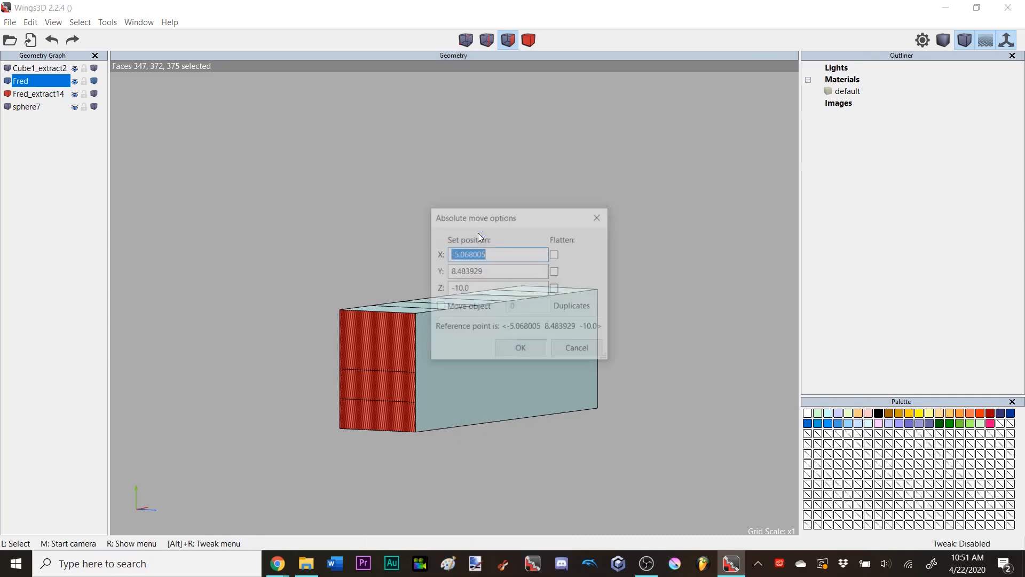
pyautogui.moveTo(498, 257); pyautogui.dragTo(460, 260)
pyautogui.press('BackSpace')
pyautogui.click(512, 346)
# - Check the block's grid alignment in the side and front views, clear the selection and inspect it from several angles
pyautogui.press('x')
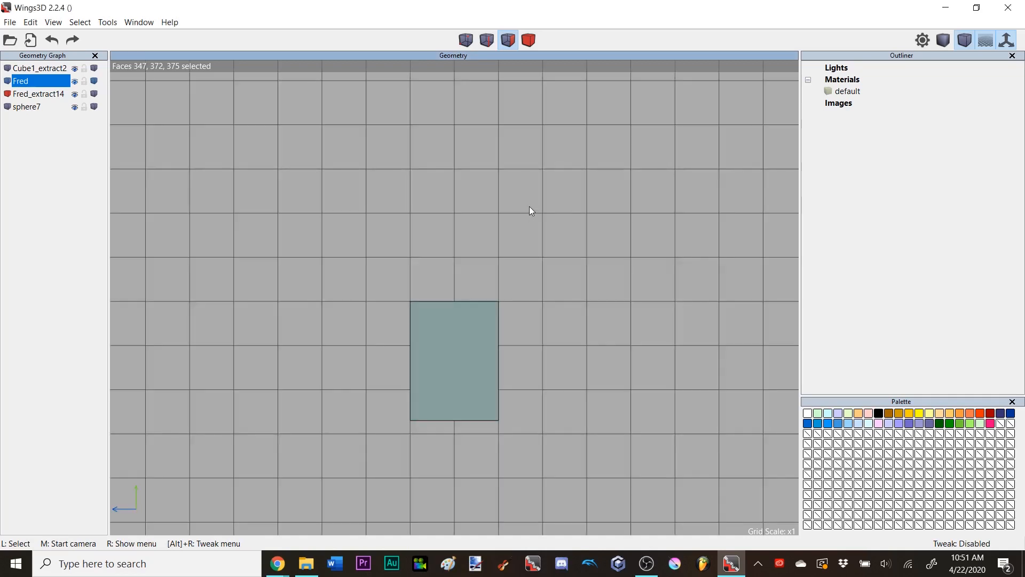
pyautogui.press('z')
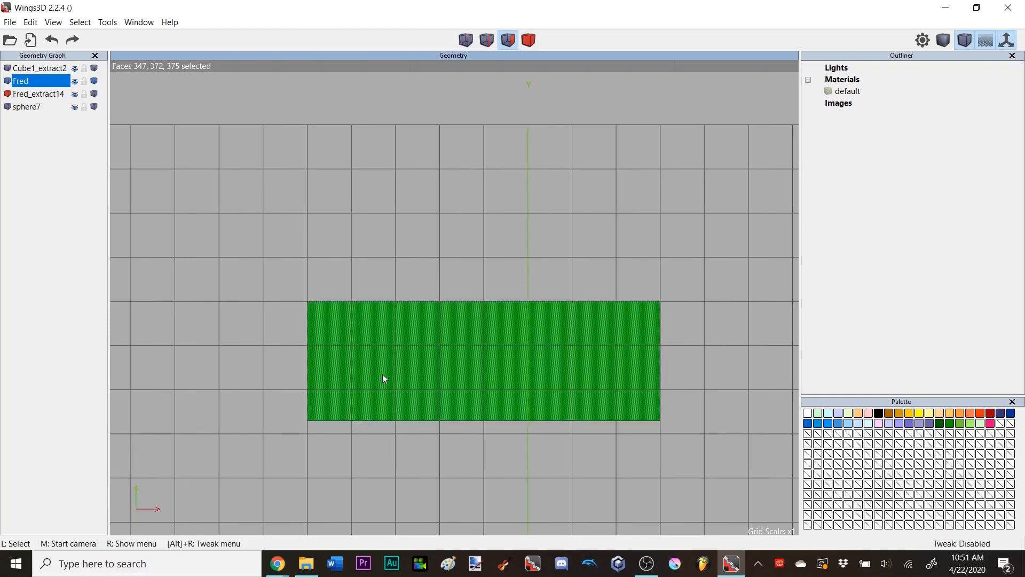
pyautogui.middleClick(381, 380)
pyautogui.click(454, 236)
pyautogui.middleClick(456, 236)
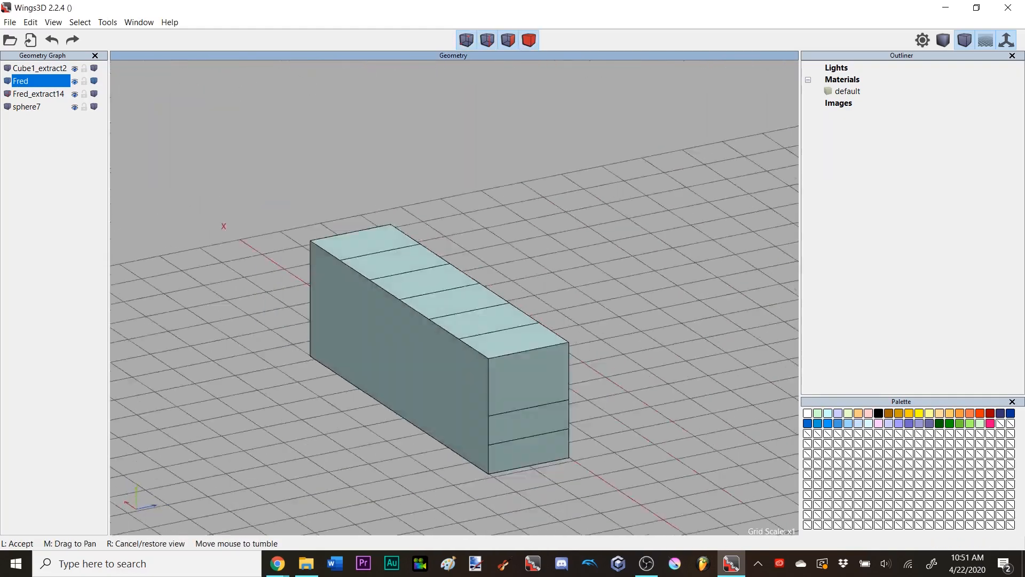
pyautogui.click(457, 236)
pyautogui.middleClick(457, 237)
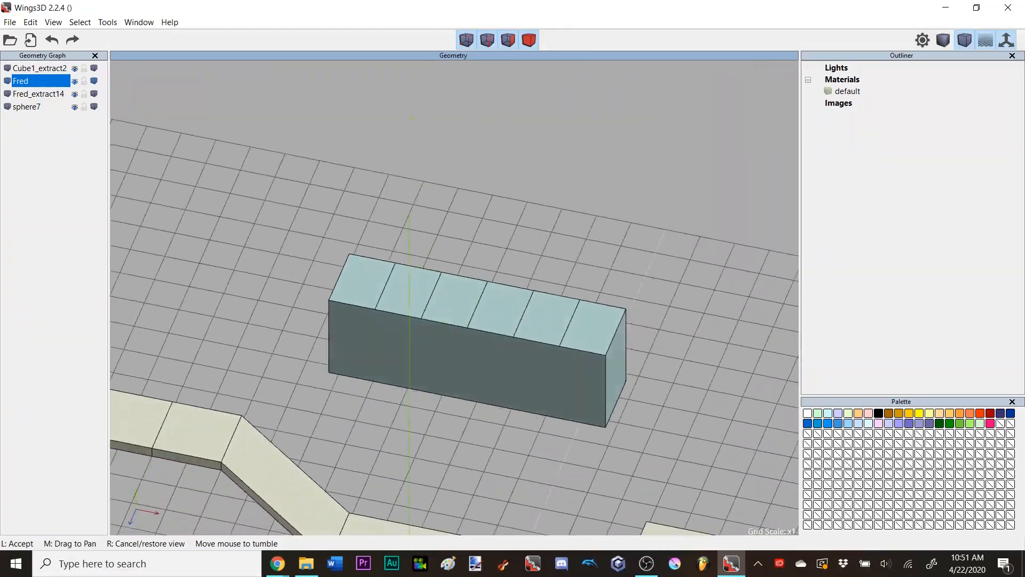
pyautogui.click(472, 228)
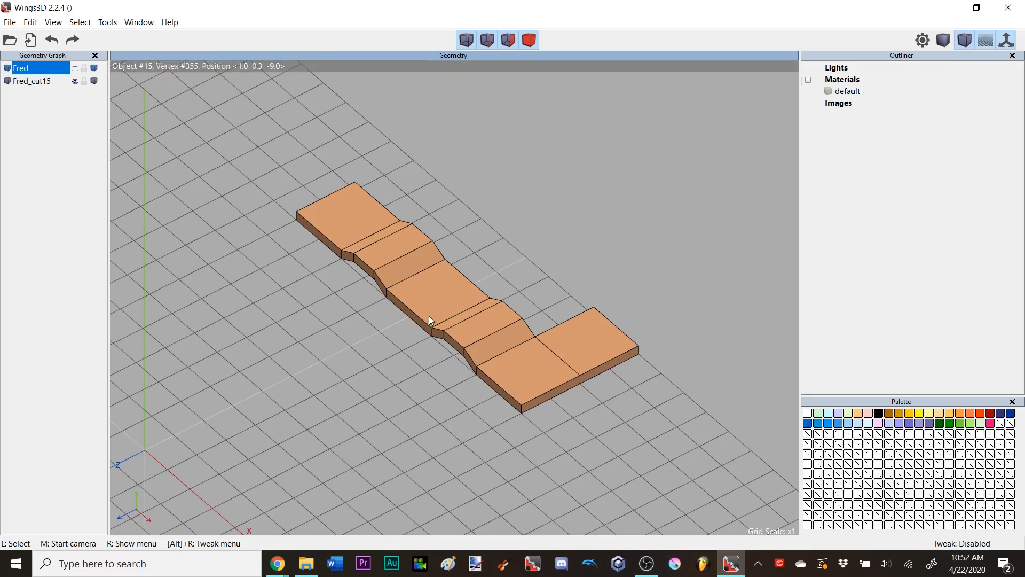
# - Select the edge loop between the first hump and the middle square of the walkway and apply Loop Cut
pyautogui.click(426, 273)
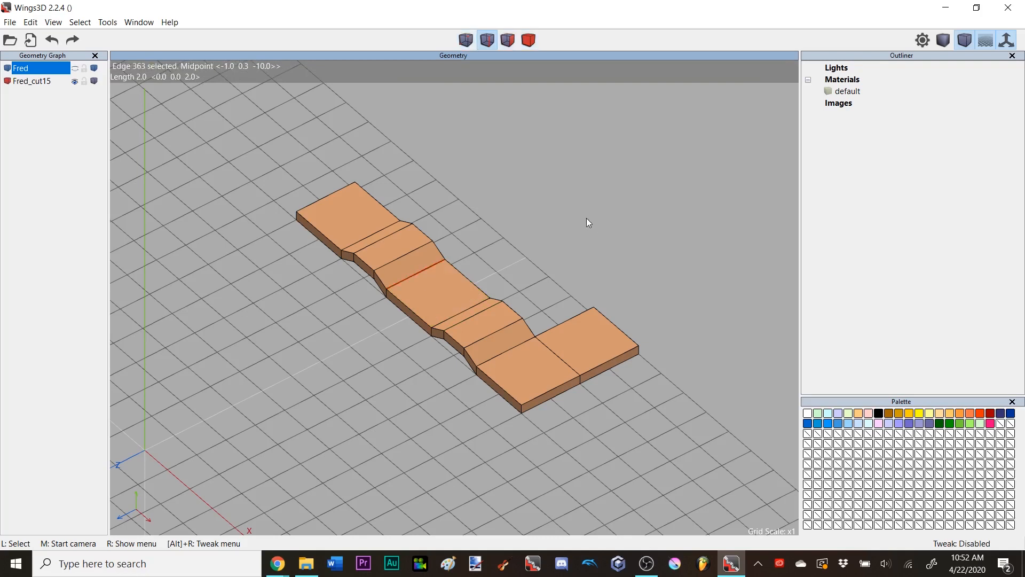
pyautogui.middleClick(542, 233)
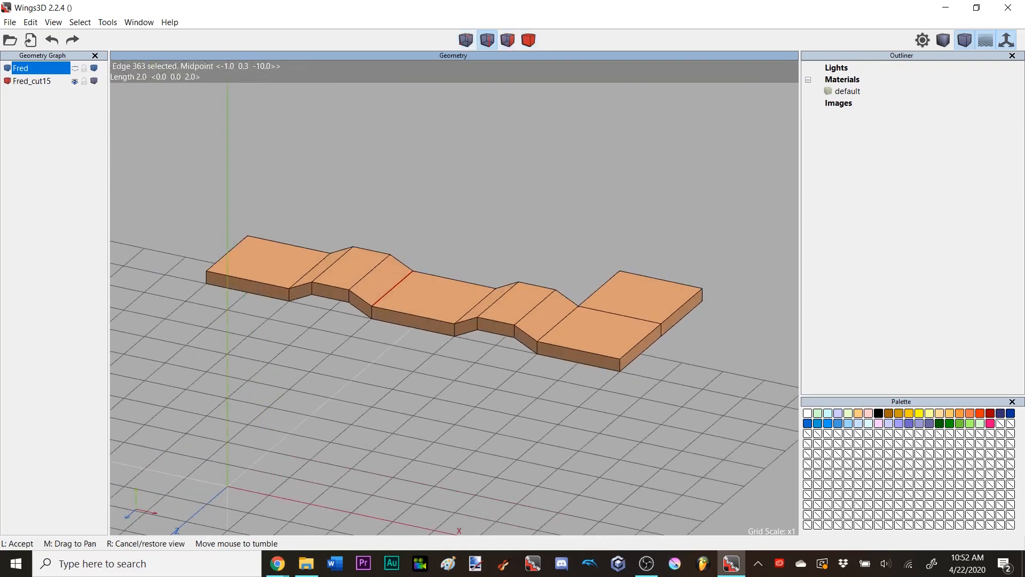
pyautogui.click(542, 232)
pyautogui.press('l')
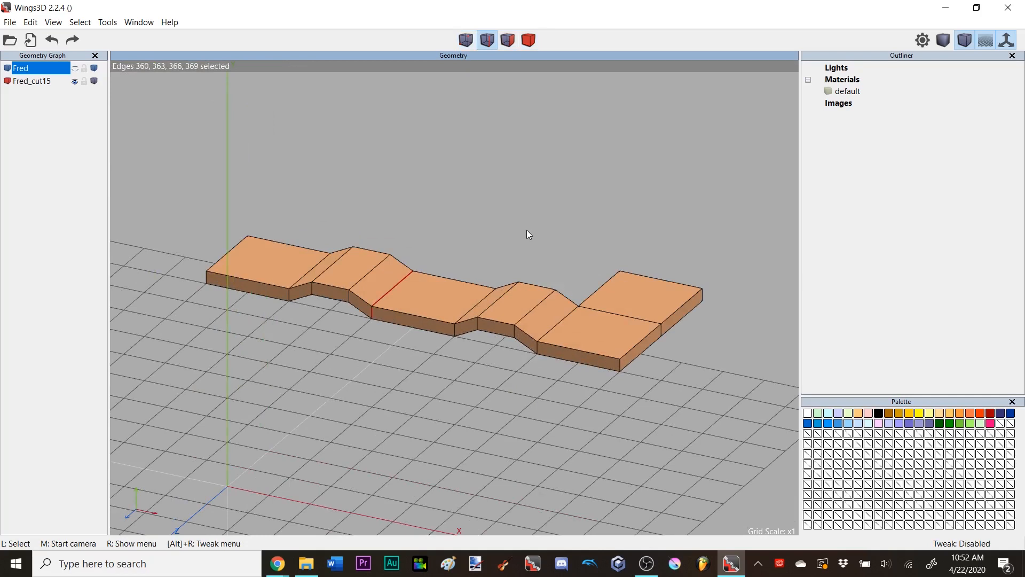
pyautogui.rightClick(582, 205)
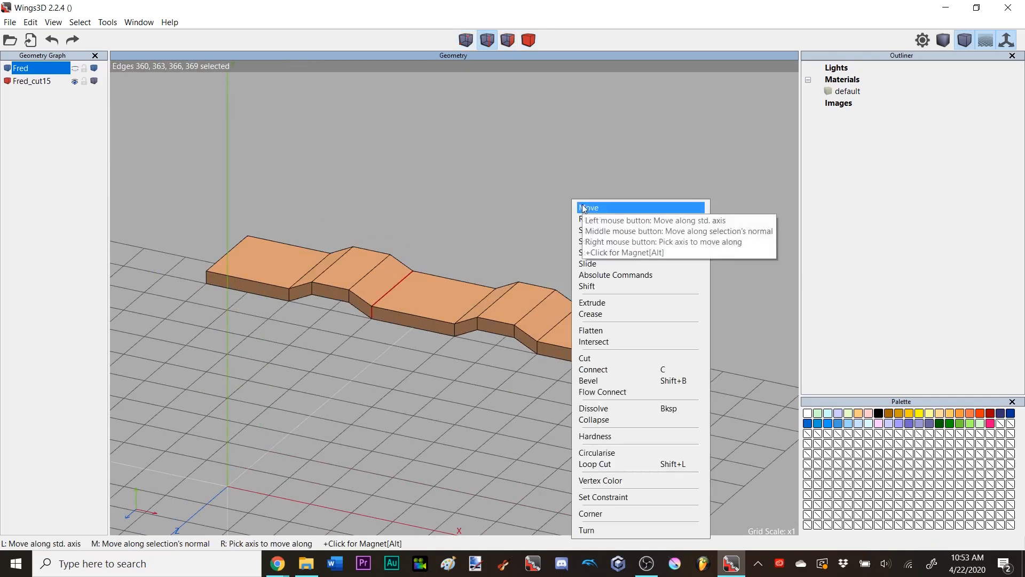
pyautogui.click(623, 464)
# - Move the cut-off walkway section with the first hump up and away from the rest
pyautogui.click(528, 39)
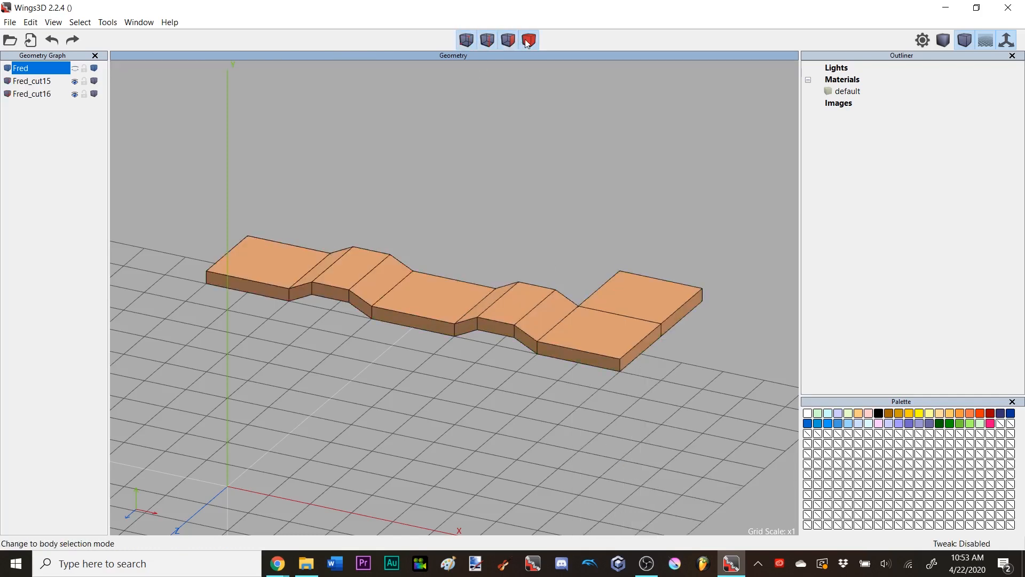
pyautogui.click(362, 249)
pyautogui.press('m')
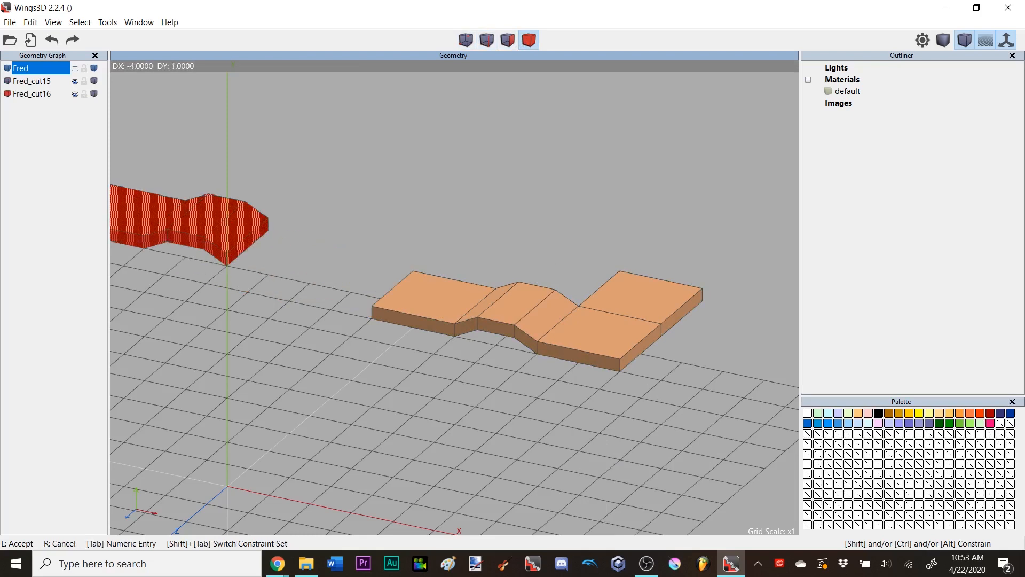
pyautogui.click(432, 196)
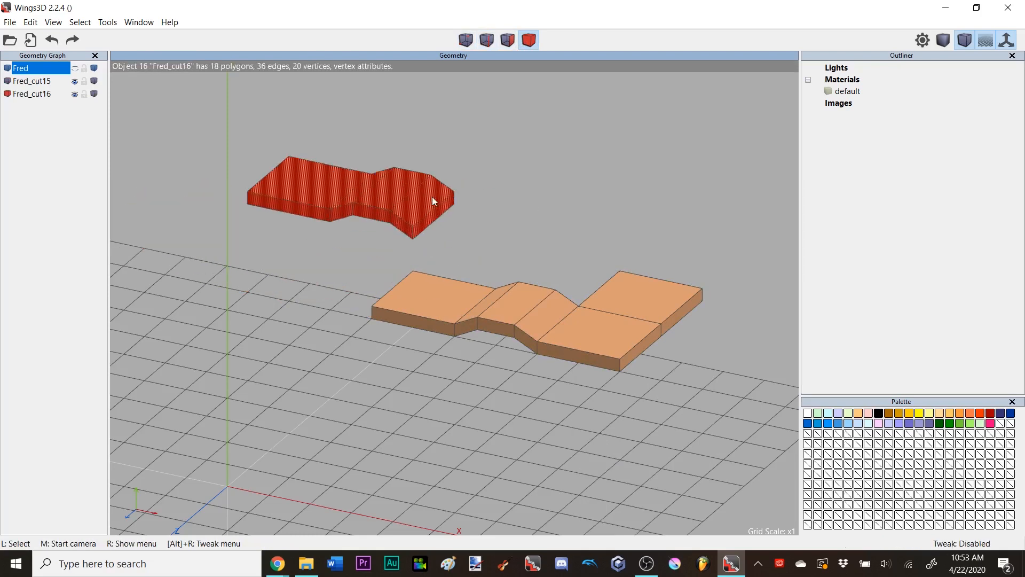
# - Undo the move of the cut-off section and the loop cut
pyautogui.click(479, 257)
pyautogui.hotkey('ctrl', 'z')
pyautogui.click(467, 262)
pyautogui.hotkey('ctrl', 'z')
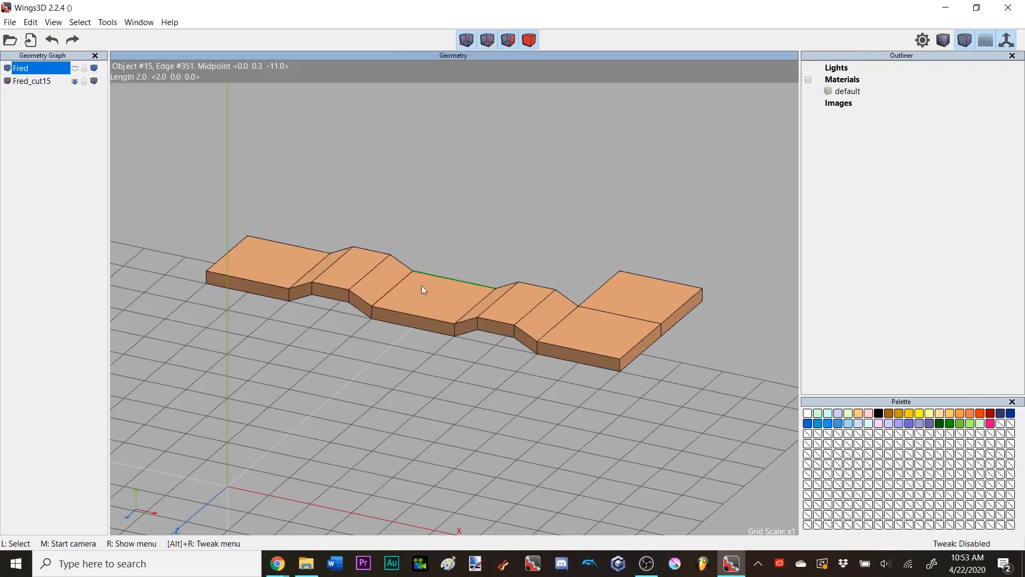
# - Select the edge loops on both sides of the walkway's middle square, apply Loop Cut and clear the selection
pyautogui.click(402, 289)
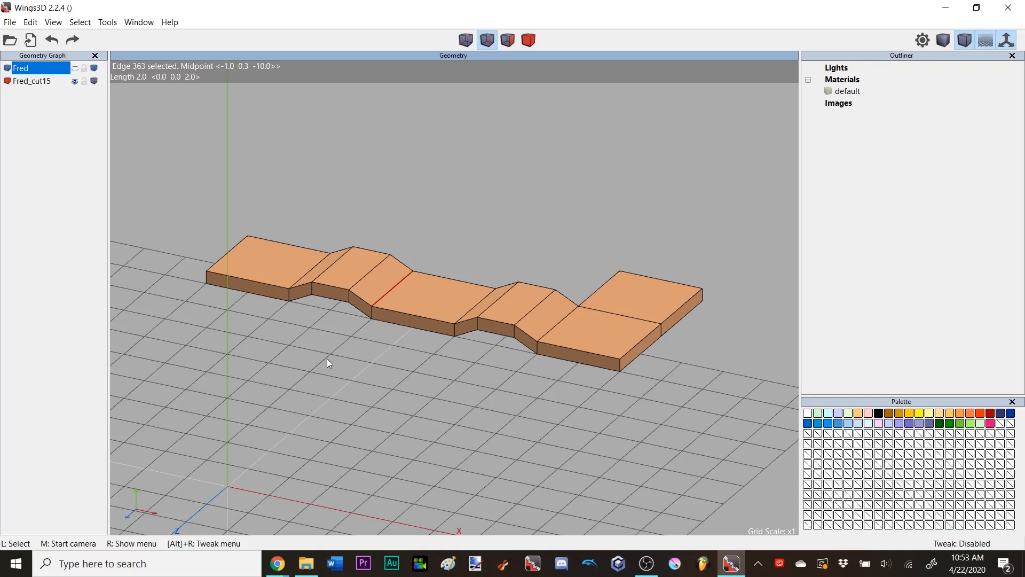
pyautogui.click(464, 307)
pyautogui.press('l')
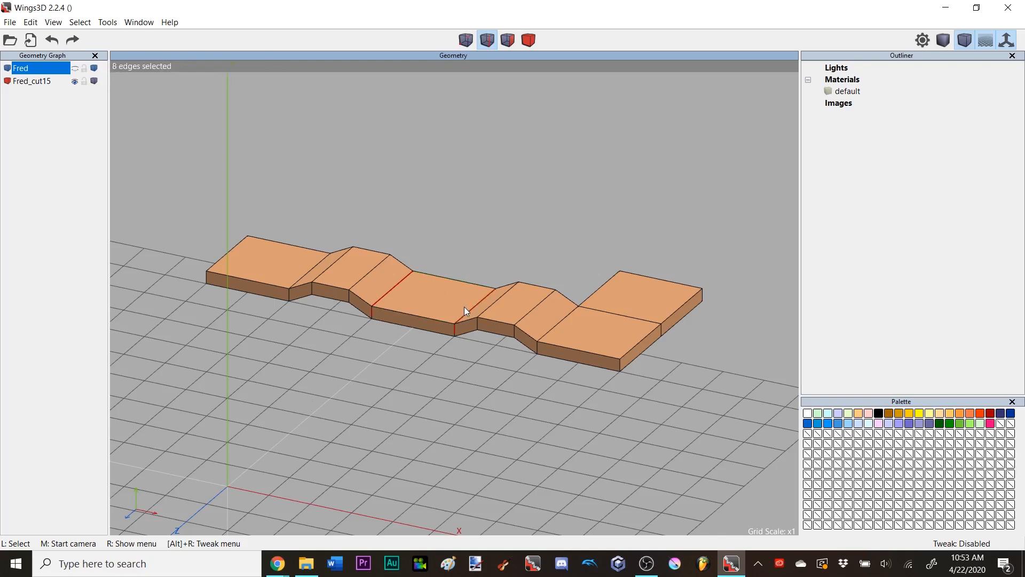
pyautogui.rightClick(496, 220)
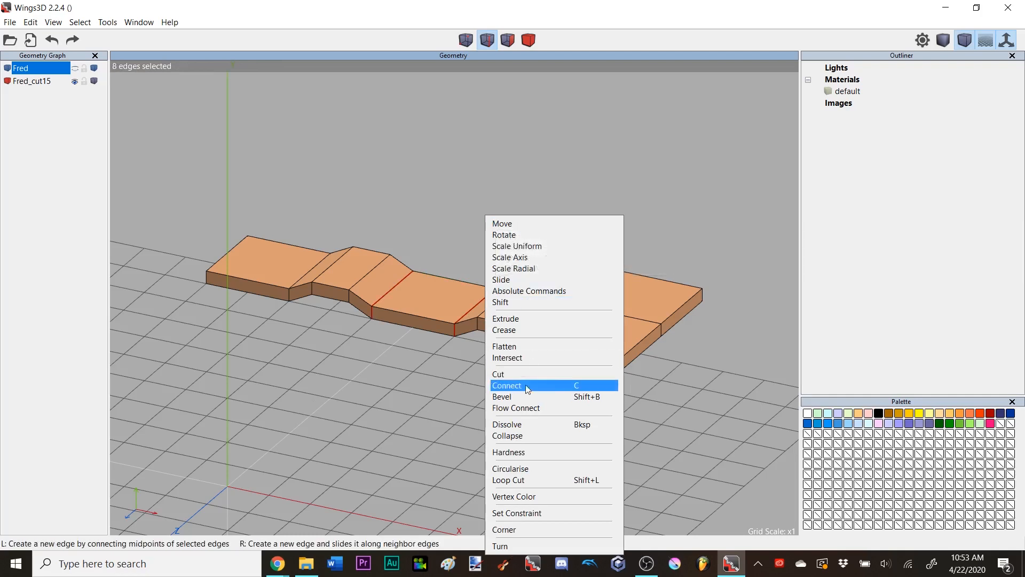
pyautogui.click(523, 480)
pyautogui.press('space')
# - Move the first humped section and the middle square as separate bodies away from the remaining walkway piece
pyautogui.click(526, 40)
pyautogui.click(364, 260)
pyautogui.press('m')
pyautogui.click(364, 260)
pyautogui.press('space')
pyautogui.click(427, 263)
pyautogui.press('m')
pyautogui.click(618, 218)
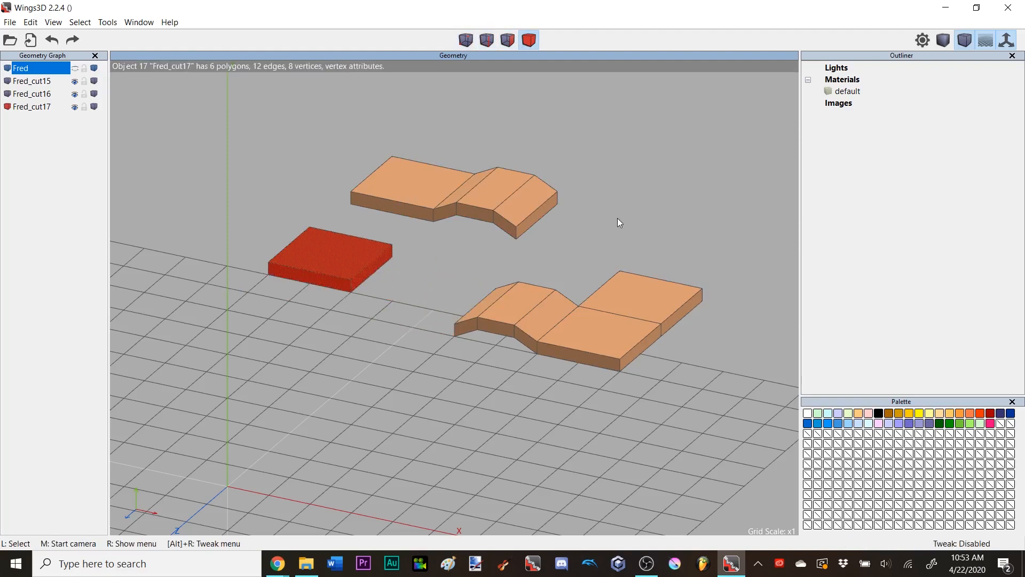
pyautogui.press('space')
# - Select the top edge between the two squares of the L-shaped piece and the vertical edges at its ends
pyautogui.middleClick(647, 235)
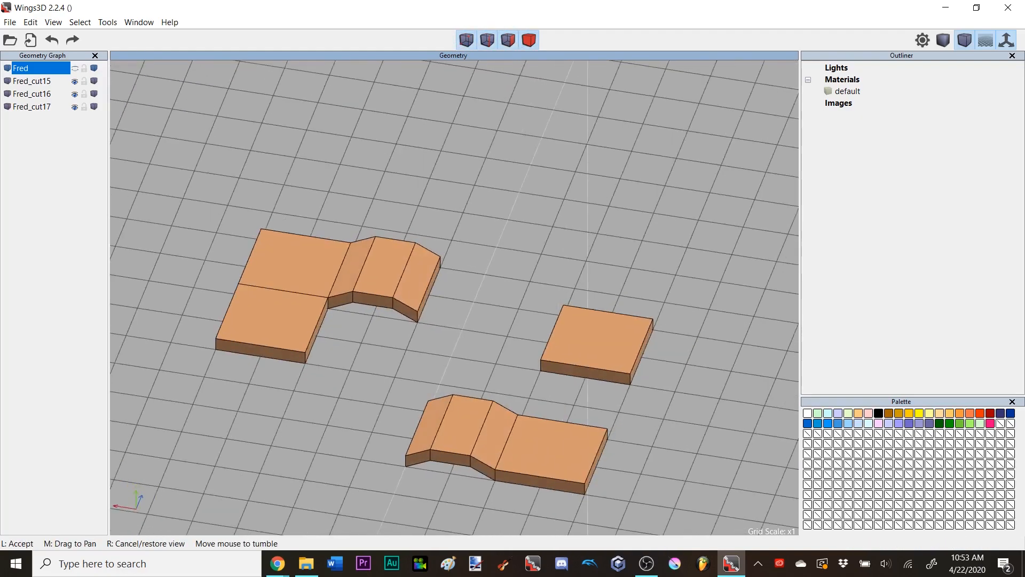
pyautogui.click(312, 284)
pyautogui.press('2')
pyautogui.click(308, 294)
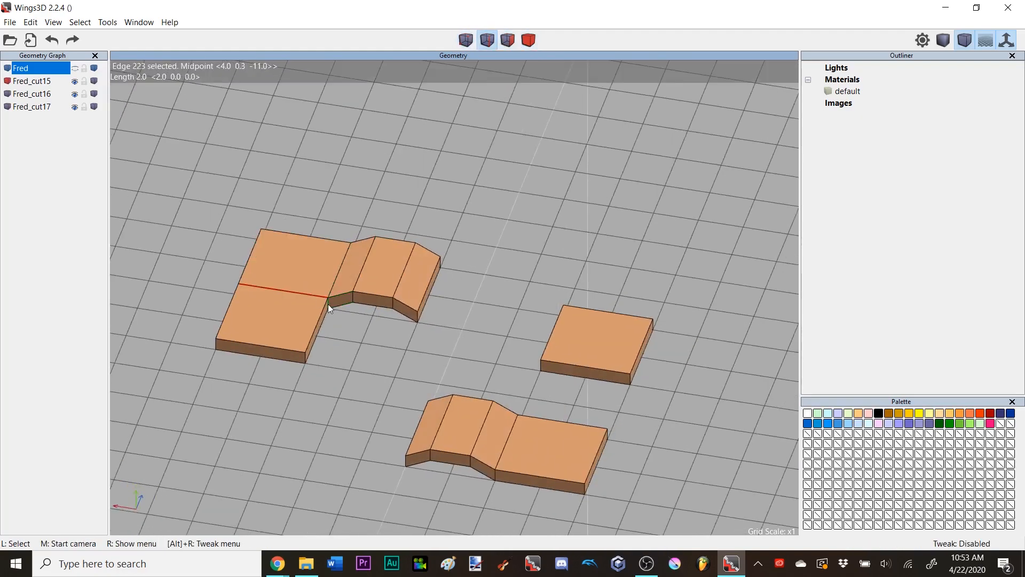
pyautogui.click(327, 303)
pyautogui.press('a')
pyautogui.scroll(5, 372, 342)
pyautogui.middleClick(421, 340)
pyautogui.click(421, 340)
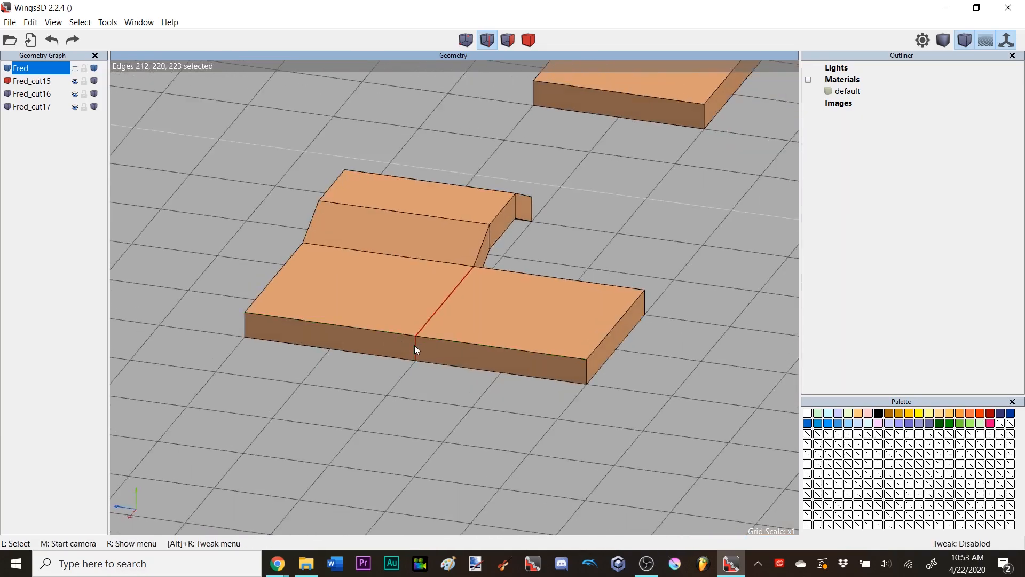
# - Select the edges dividing the two squares of the L-shaped piece, including its top and underside
pyautogui.middleClick(414, 345)
pyautogui.click(414, 345)
pyautogui.click(437, 294)
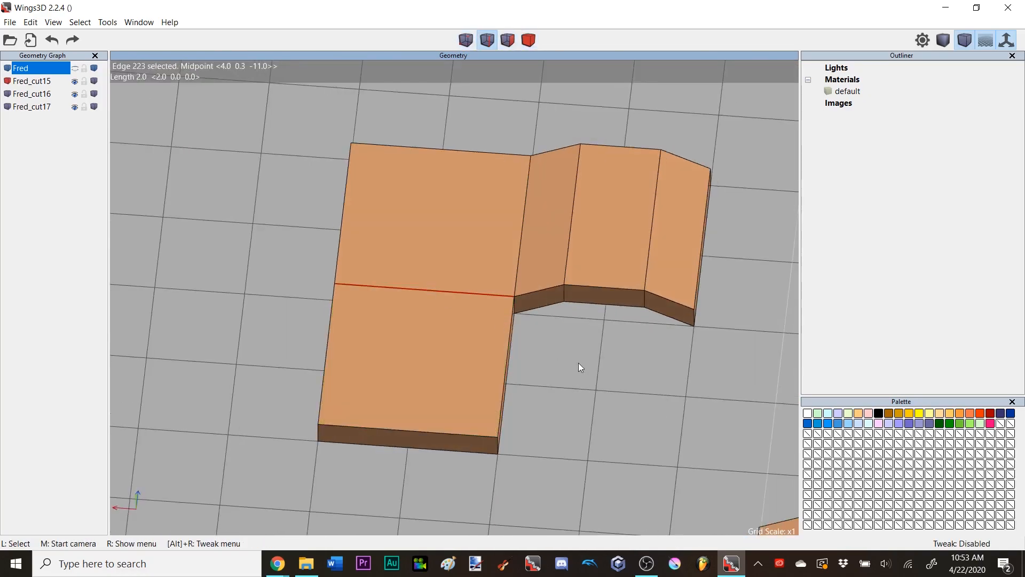
pyautogui.middleClick(550, 350)
pyautogui.click(551, 350)
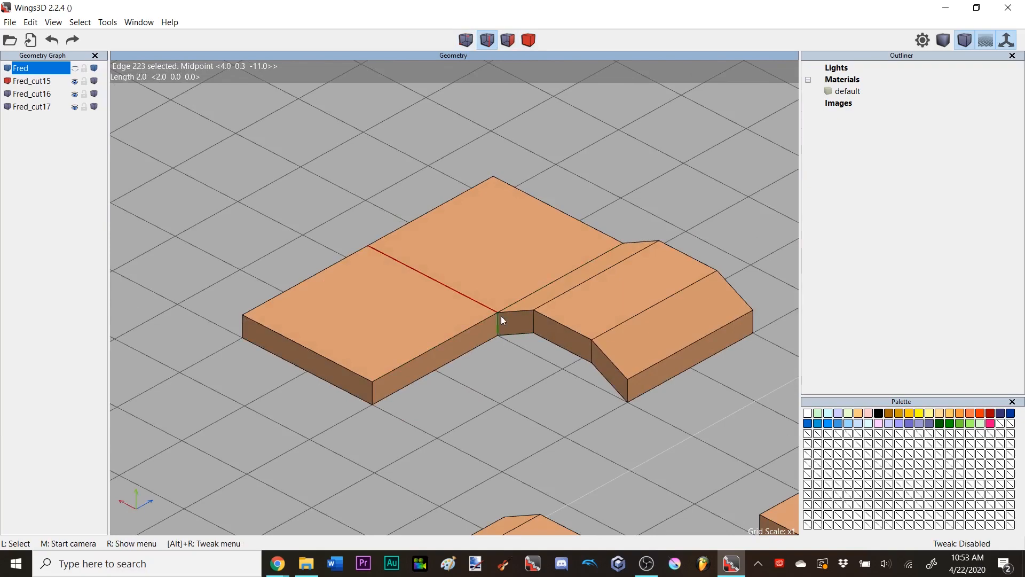
pyautogui.middleClick(506, 394)
pyautogui.click(514, 387)
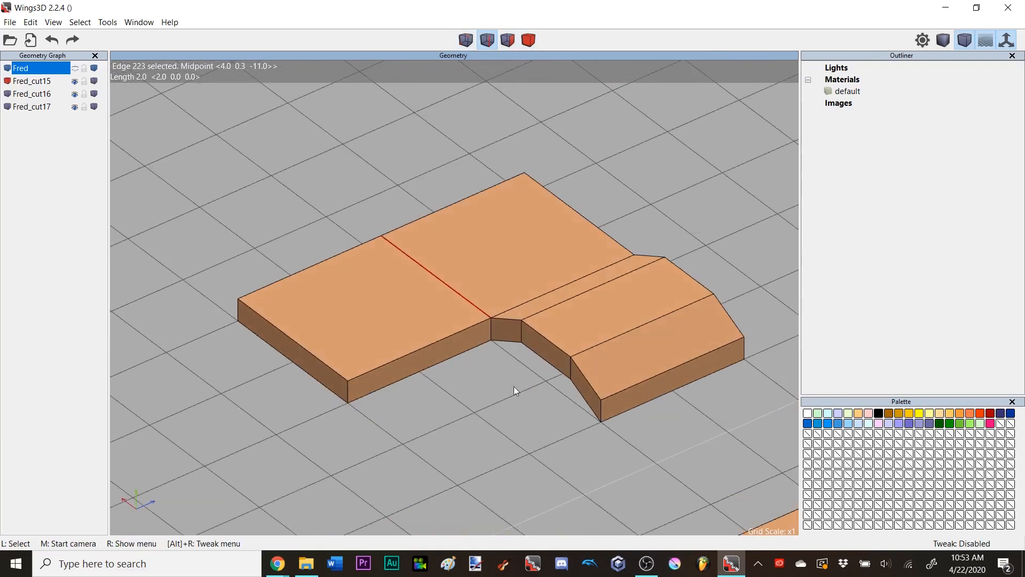
pyautogui.click(493, 328)
pyautogui.middleClick(493, 368)
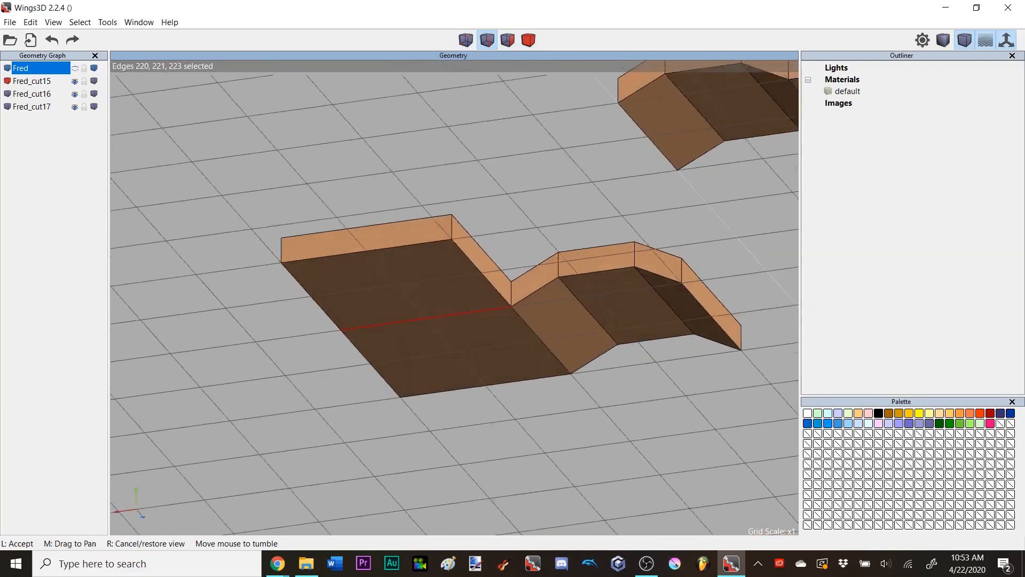
pyautogui.click(493, 367)
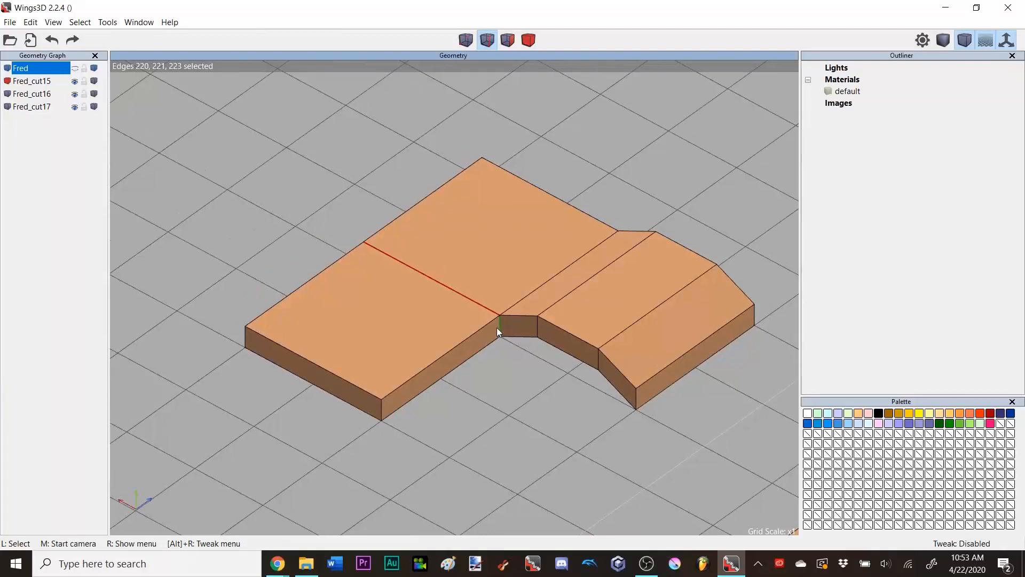
# - Try to separate the end square with Loop Cut along the incomplete edge loop
pyautogui.rightClick(478, 115)
pyautogui.click(497, 375)
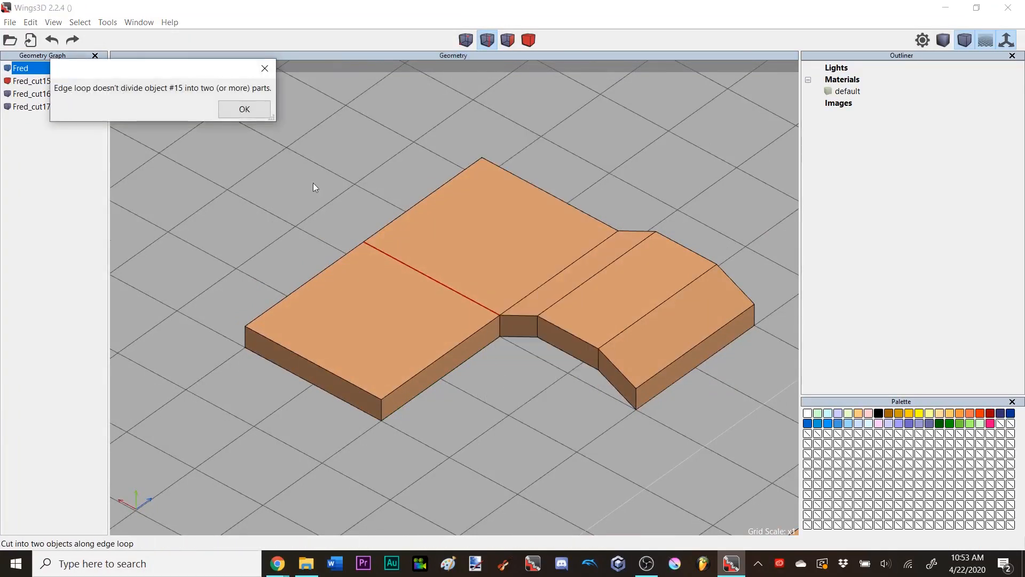
pyautogui.moveTo(217, 80); pyautogui.dragTo(278, 100)
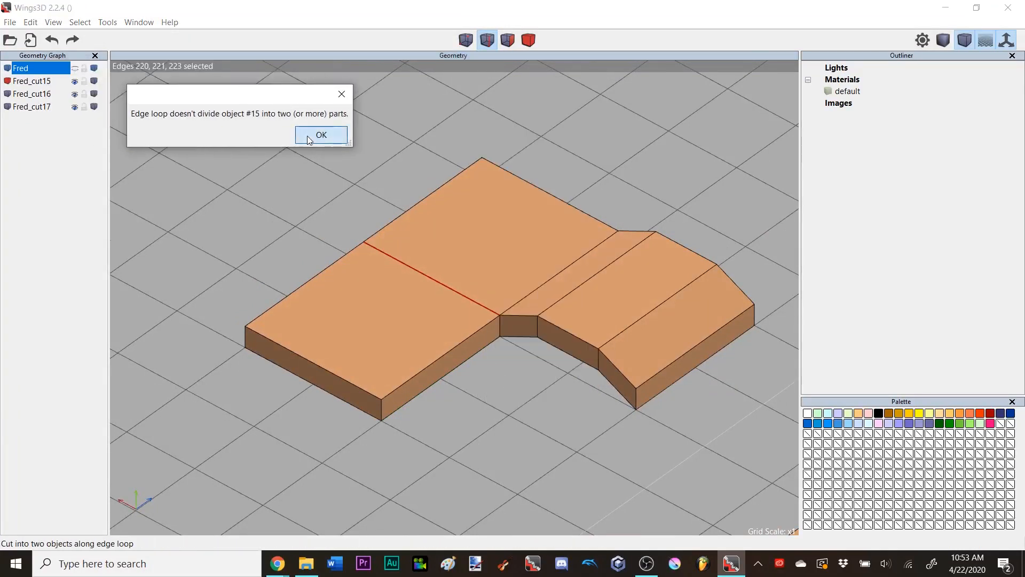
pyautogui.click(318, 133)
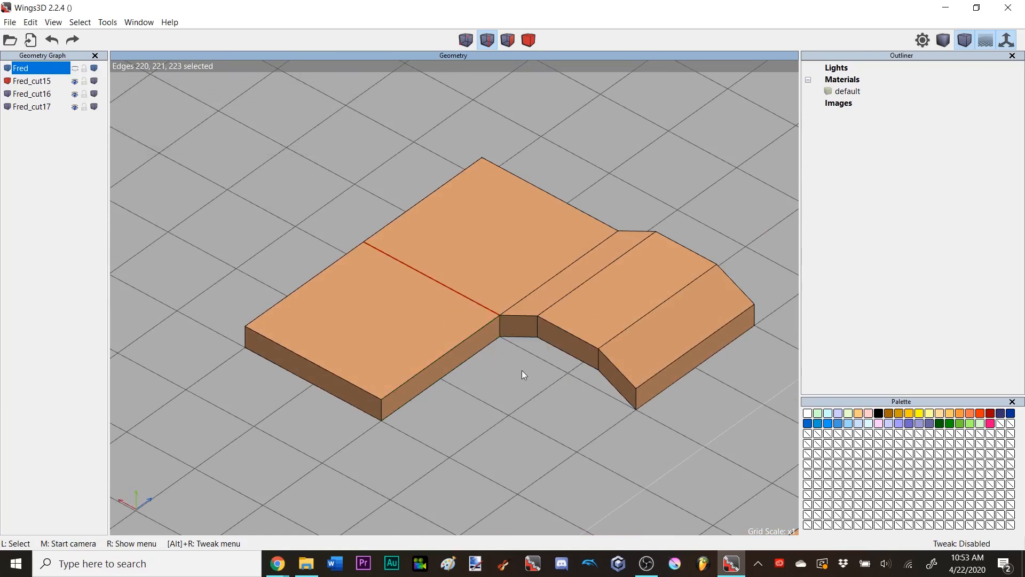
# - Add the missing vertical edge at the inner corner to the selection and apply Loop Cut
pyautogui.click(501, 333)
pyautogui.rightClick(617, 175)
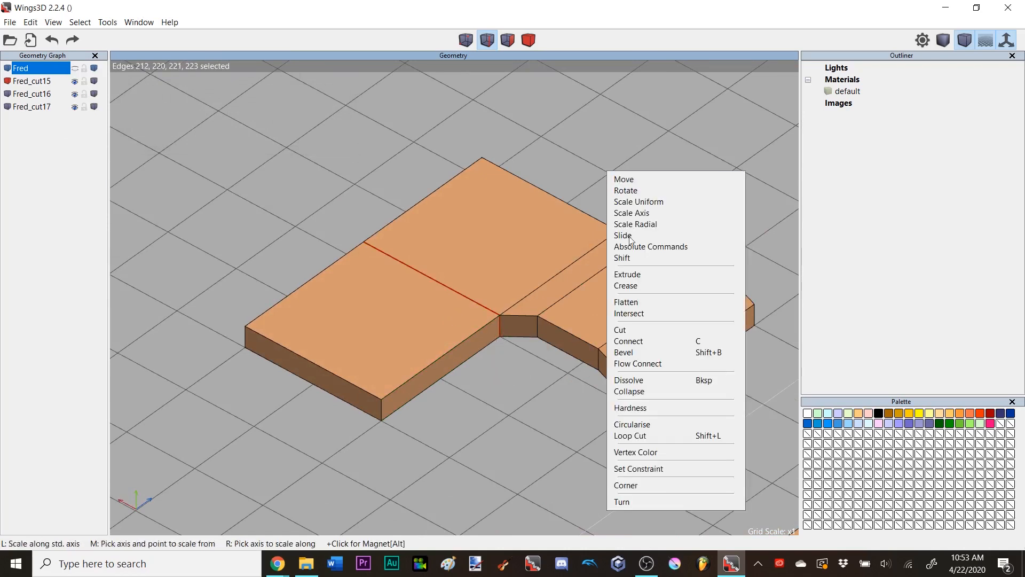
pyautogui.click(641, 437)
# - Move the humped section as a separate body away from the cut-off end square
pyautogui.click(529, 40)
pyautogui.click(511, 207)
pyautogui.press('m')
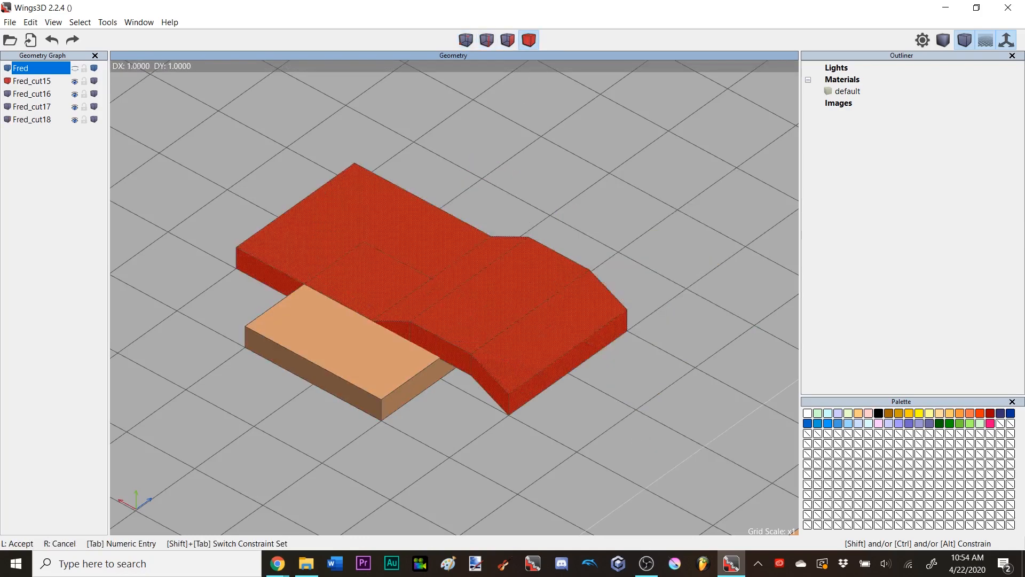
pyautogui.click(467, 297)
# - Examine the four separated walkway pieces from several angles
pyautogui.scroll(-8, 466, 297)
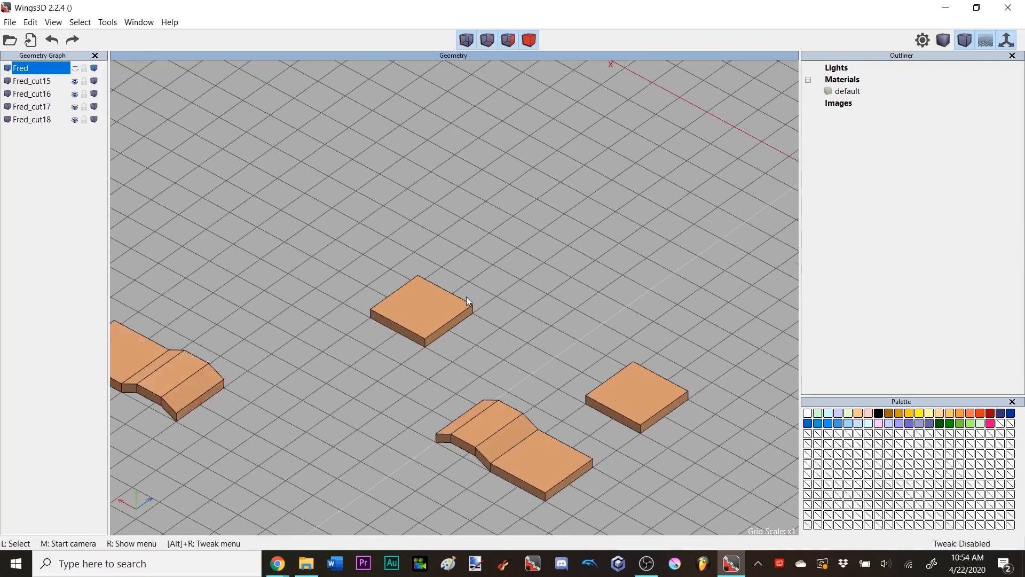
pyautogui.scroll(3, 500, 183)
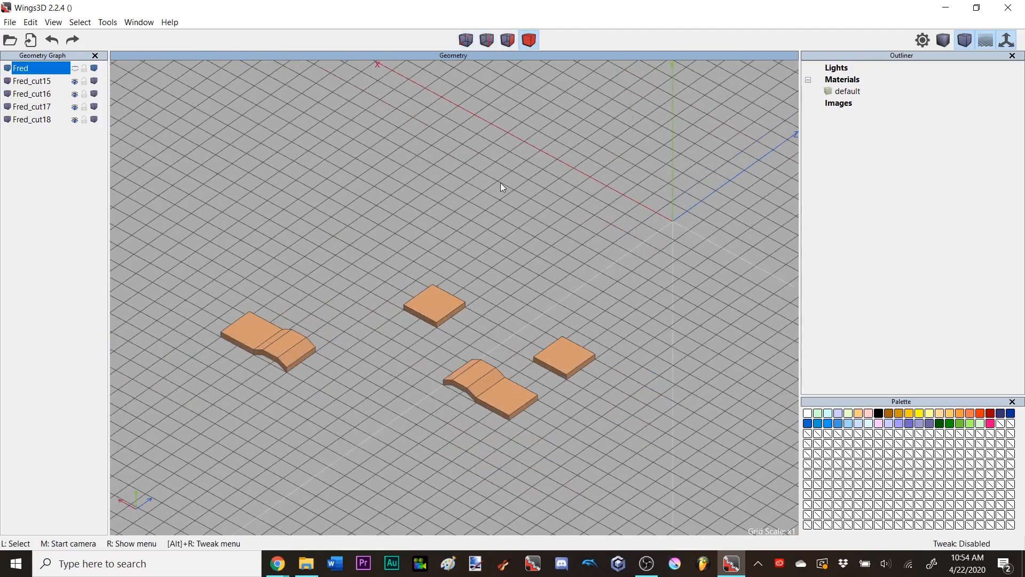
pyautogui.middleClick(501, 183)
pyautogui.click(516, 228)
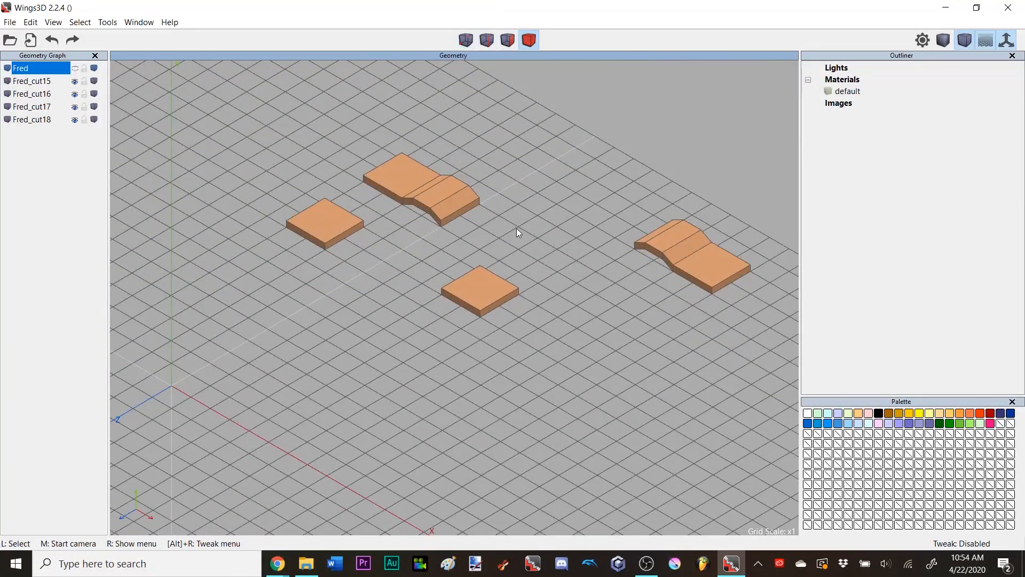
pyautogui.middleClick(565, 245)
pyautogui.click(571, 243)
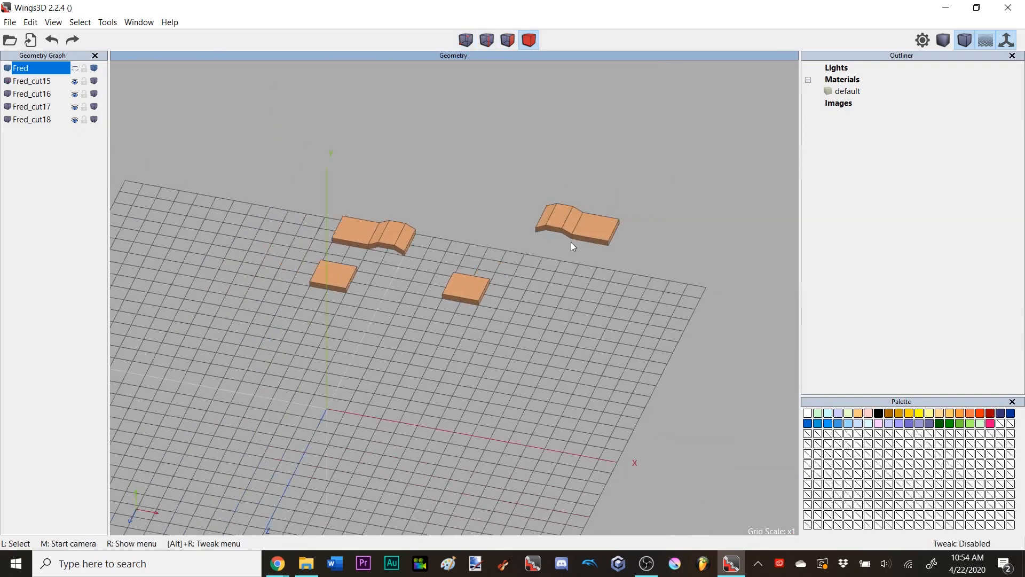
pyautogui.click(454, 290)
pyautogui.click(516, 262)
pyautogui.scroll(3, 515, 254)
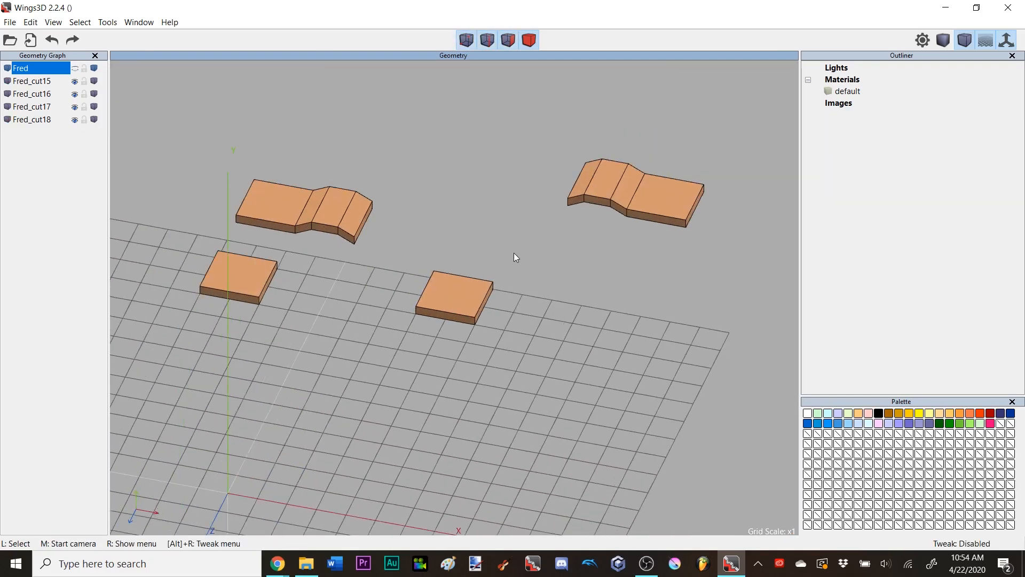
pyautogui.scroll(-2, 515, 256)
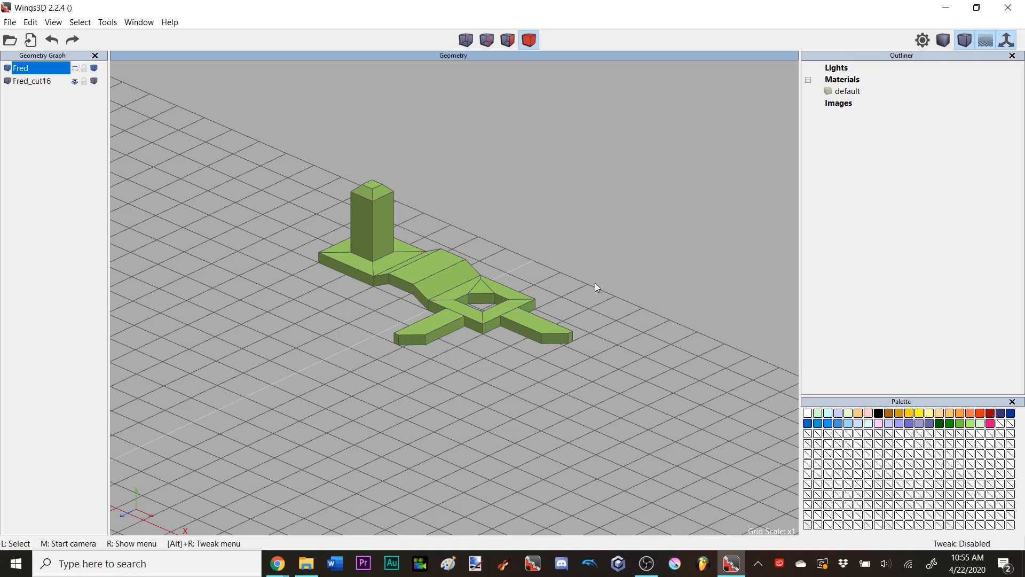
# - Select the outer end face of the pillar's square base on the green piece and mirror the piece across it
pyautogui.middleClick(584, 211)
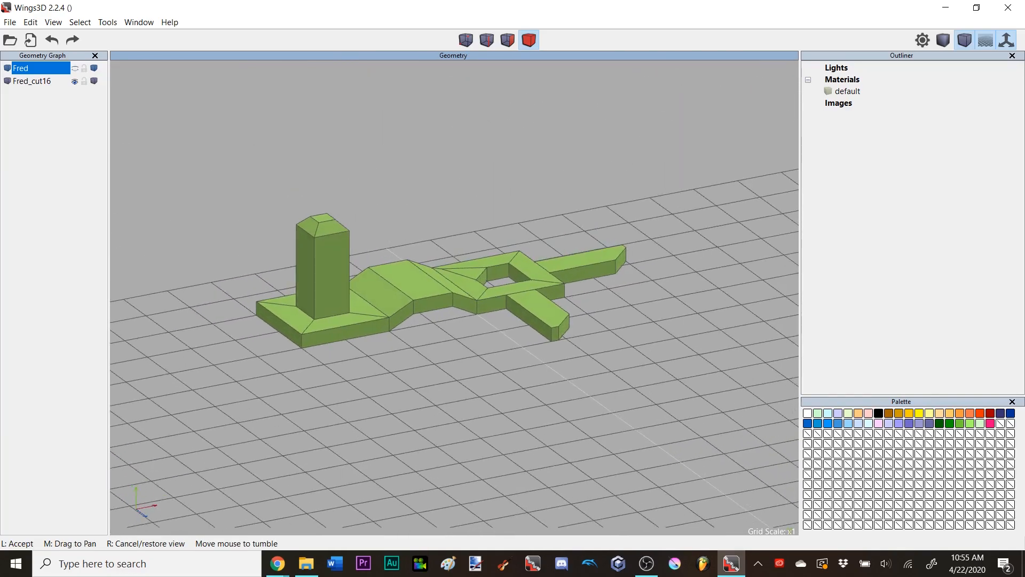
pyautogui.click(300, 334)
pyautogui.click(300, 334)
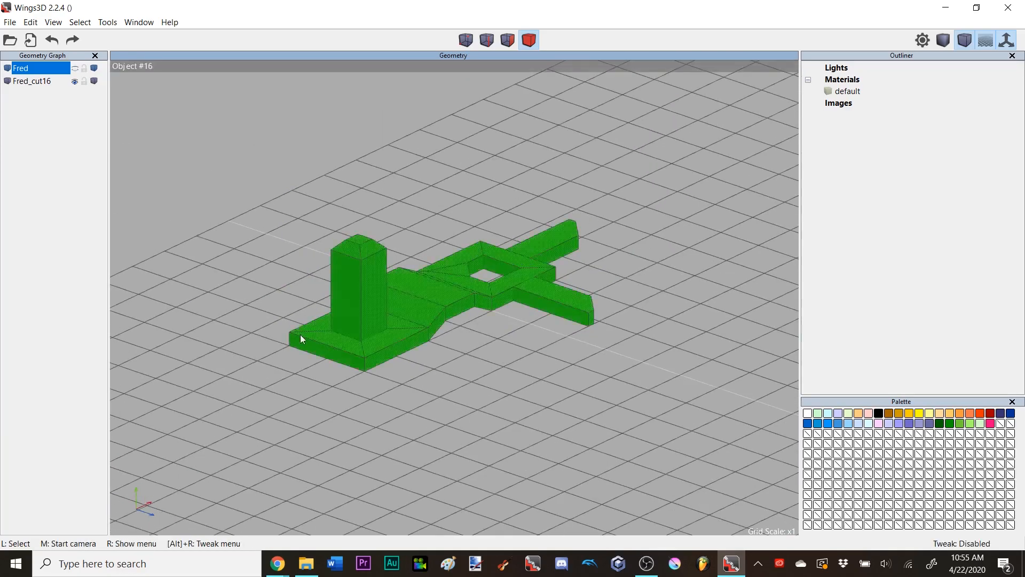
pyautogui.click(508, 40)
pyautogui.click(342, 364)
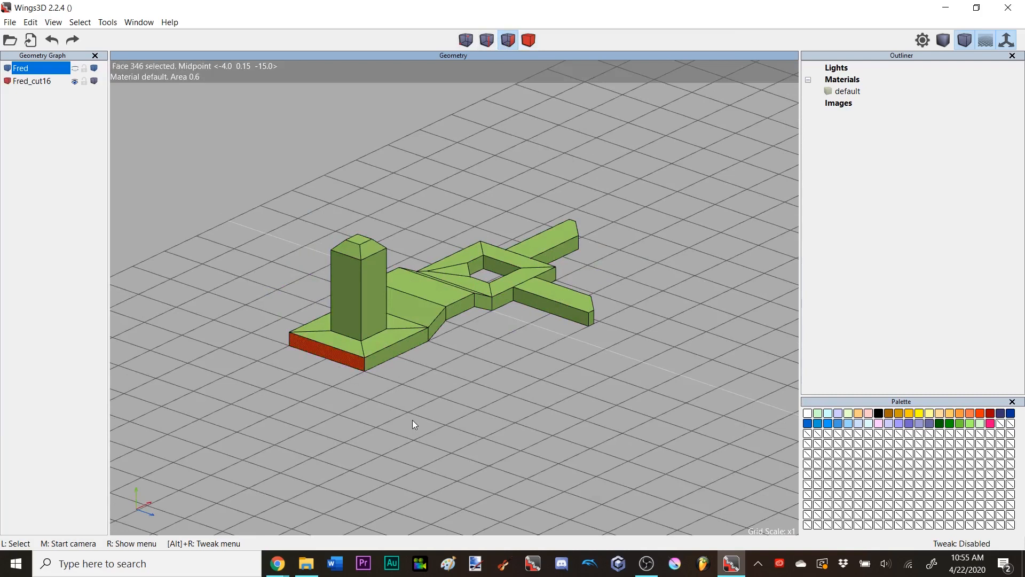
pyautogui.scroll(-3, 244, 339)
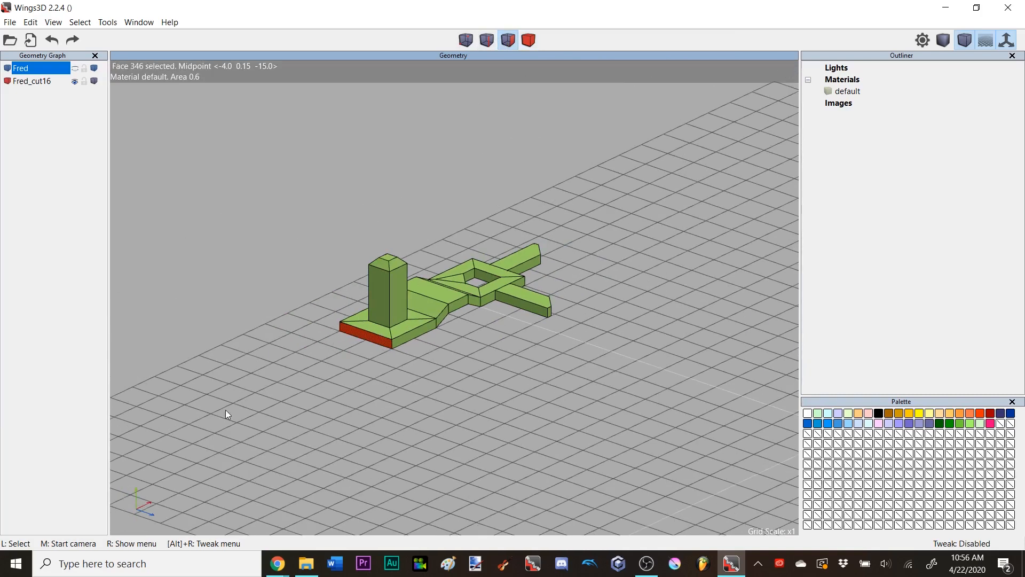
pyautogui.middleClick(319, 383)
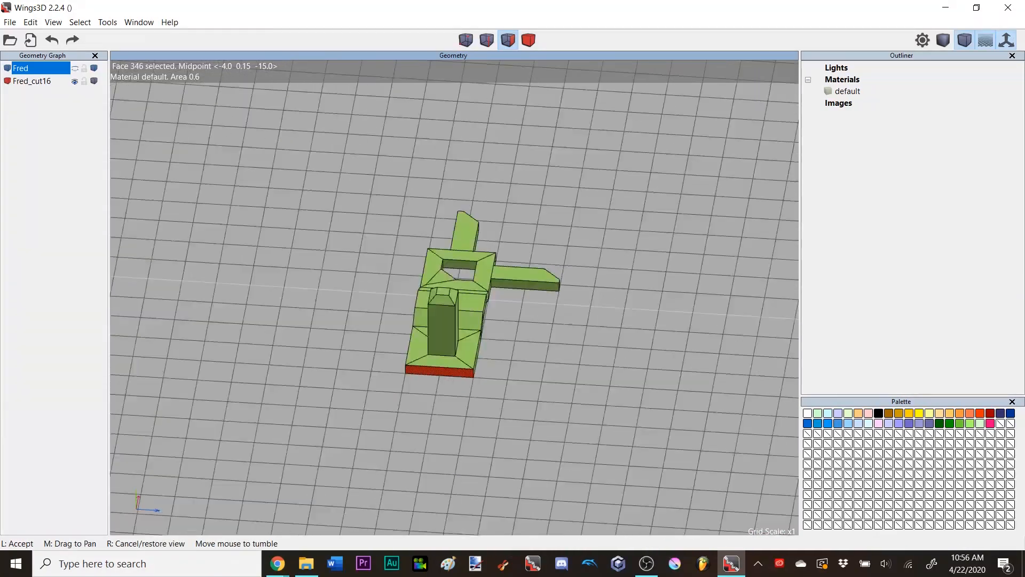
pyautogui.click(336, 222)
pyautogui.rightClick(337, 214)
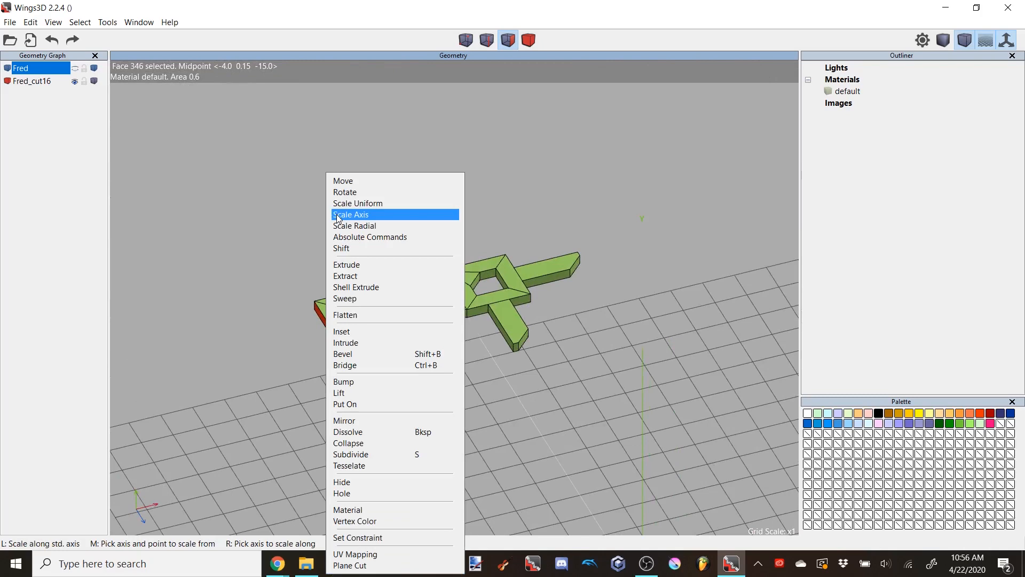
pyautogui.click(347, 421)
# - Examine the mirrored walkway with its two pillars from several angles
pyautogui.middleClick(346, 422)
pyautogui.click(425, 152)
pyautogui.click(522, 47)
pyautogui.click(311, 287)
pyautogui.press('a')
pyautogui.scroll(4, 532, 240)
pyautogui.press('space')
pyautogui.middleClick(559, 244)
pyautogui.click(560, 243)
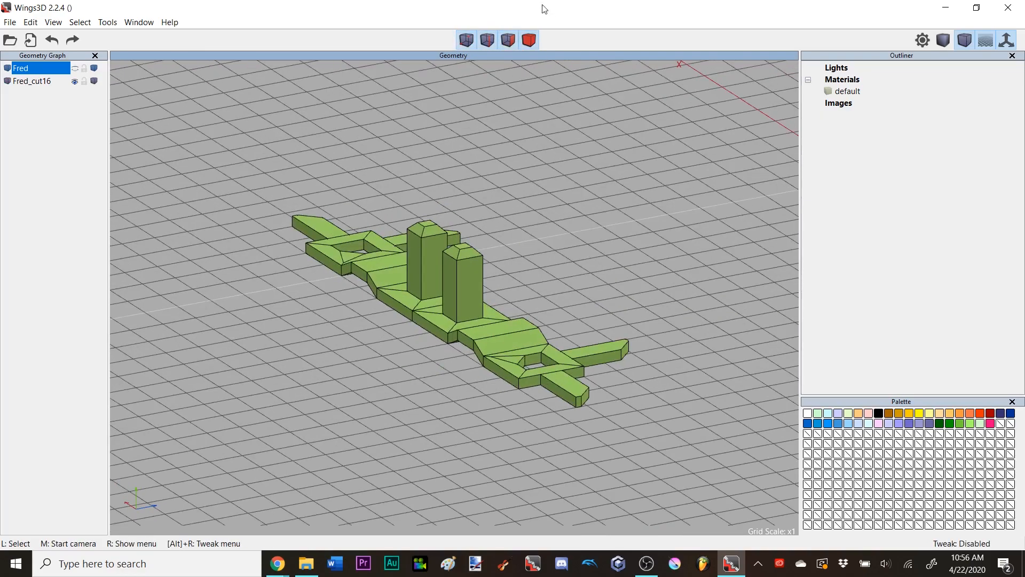
# - Select the edge loop at the seam between the two mirrored halves and apply Loop Cut
pyautogui.click(471, 253)
pyautogui.middleClick(496, 254)
pyautogui.click(489, 260)
pyautogui.press('space')
pyautogui.click(452, 291)
pyautogui.press('l')
pyautogui.rightClick(455, 205)
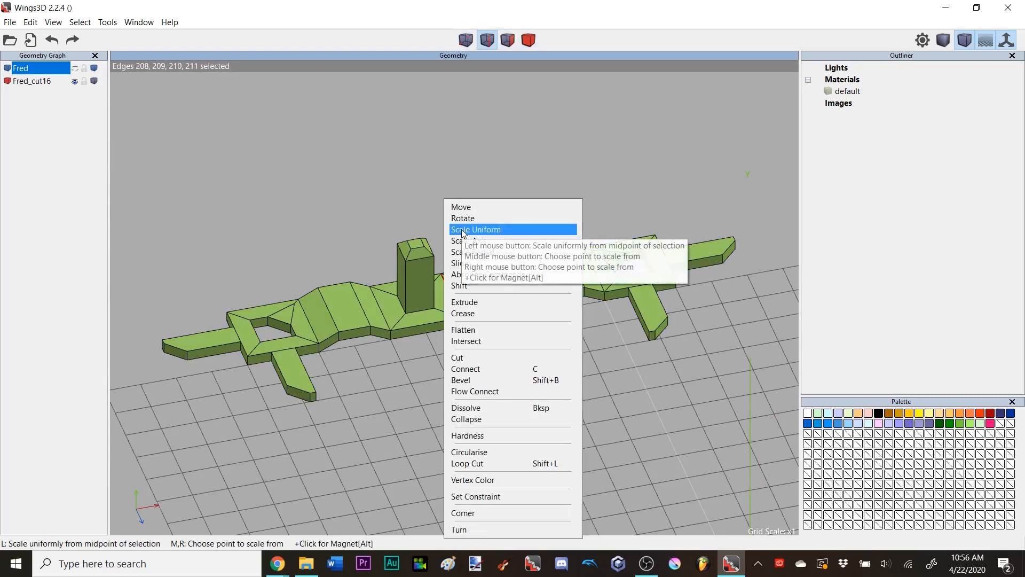
pyautogui.click(479, 463)
# - Move one of the cut halves as a separate body away from the other and clear the selection
pyautogui.press('space')
pyautogui.click(538, 260)
pyautogui.press('m')
pyautogui.click(538, 261)
pyautogui.press('space')
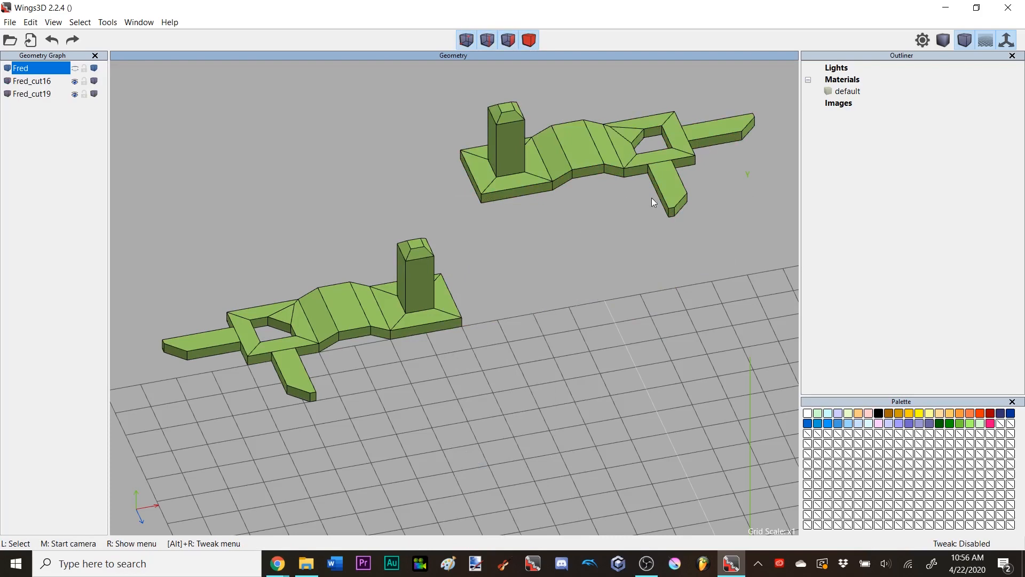
# - Try to mirror the moved half across the small flat end face of the arm on its side
pyautogui.press('f')
pyautogui.click(652, 199)
pyautogui.scroll(3, 671, 195)
pyautogui.moveTo(536, 215); pyautogui.dragTo(450, 318, button='middle')
pyautogui.press('space')
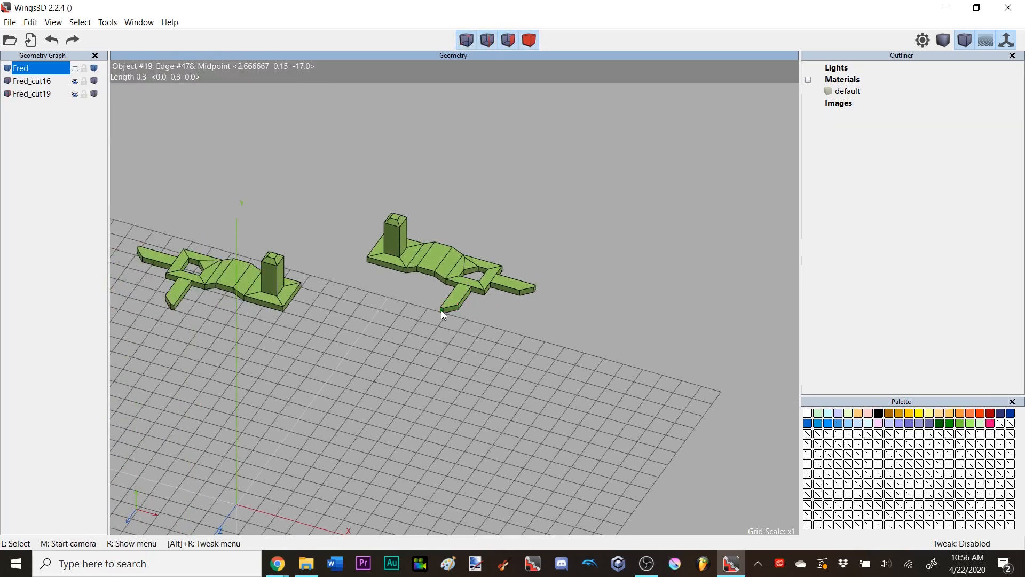
pyautogui.scroll(4, 441, 311)
pyautogui.click(433, 323)
pyautogui.moveTo(435, 330); pyautogui.dragTo(567, 185, button='middle')
pyautogui.rightClick(565, 180)
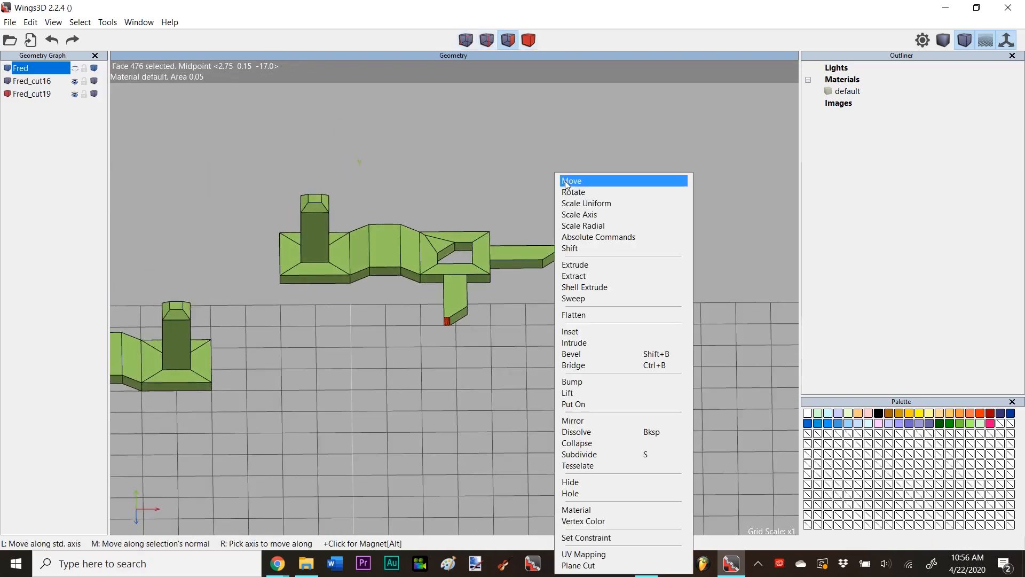
pyautogui.click(579, 419)
pyautogui.middleClick(568, 391)
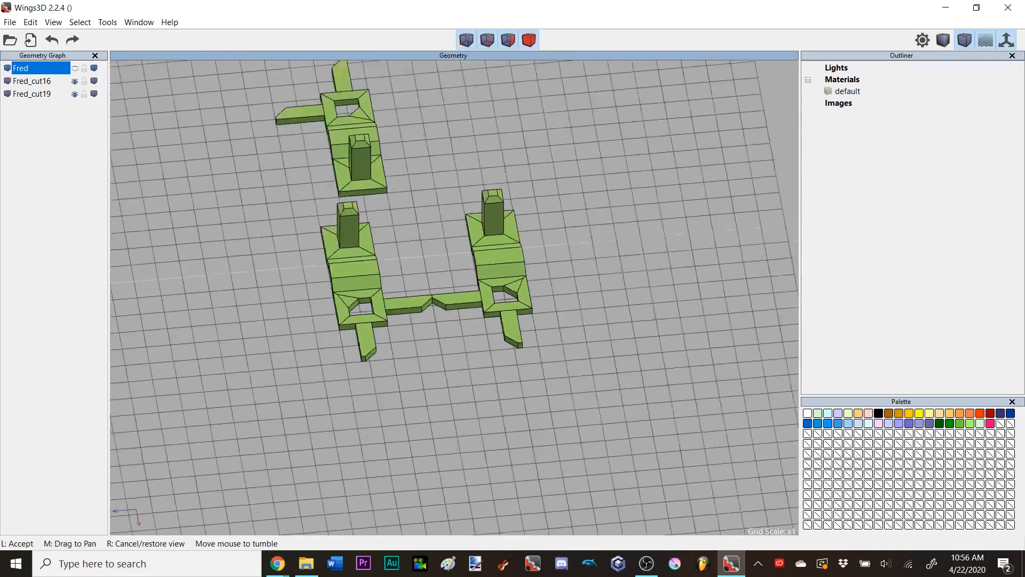
pyautogui.click(570, 392)
# - Try to mirror the moved half across the small flat end face of its other arm, and undo it
pyautogui.middleClick(568, 392)
pyautogui.click(537, 307)
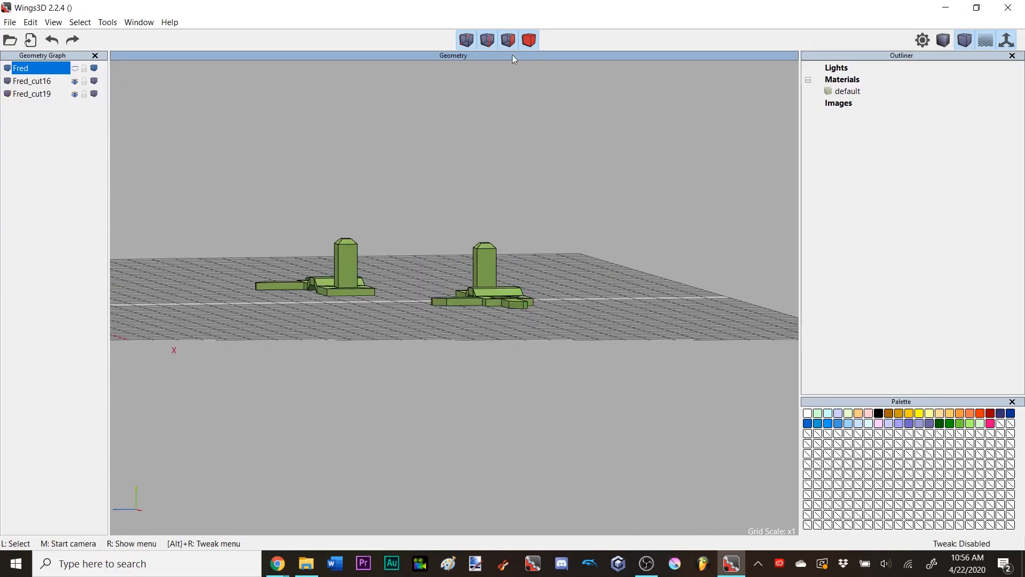
pyautogui.click(525, 306)
pyautogui.rightClick(565, 321)
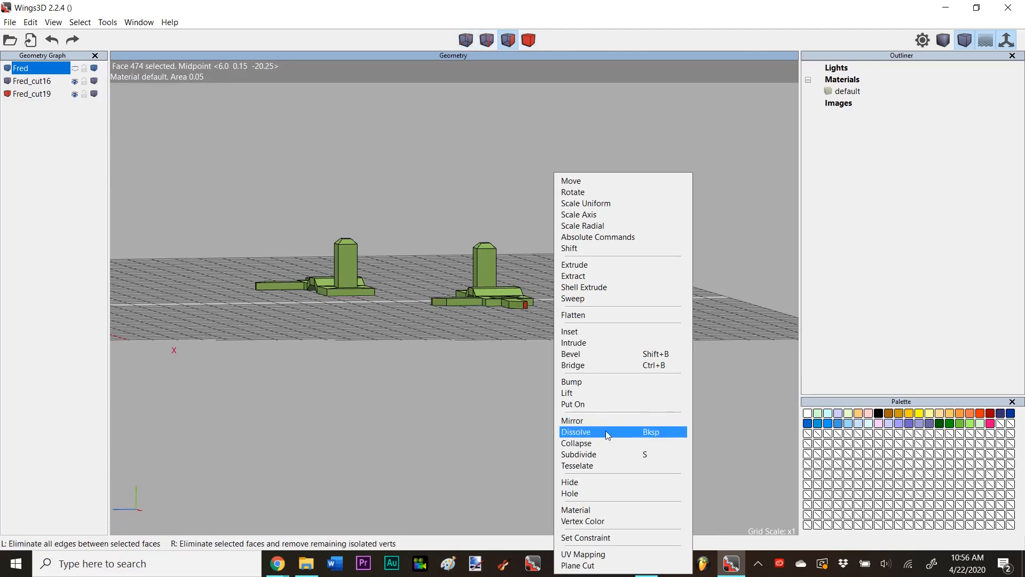
pyautogui.click(606, 431)
pyautogui.middleClick(608, 419)
pyautogui.click(609, 422)
pyautogui.hotkey('ctrl', 'z')
# - Select the angled face at the tip of the moved half's far arm and mirror the piece across it
pyautogui.press('space')
pyautogui.middleClick(573, 295)
pyautogui.click(542, 293)
pyautogui.click(540, 301)
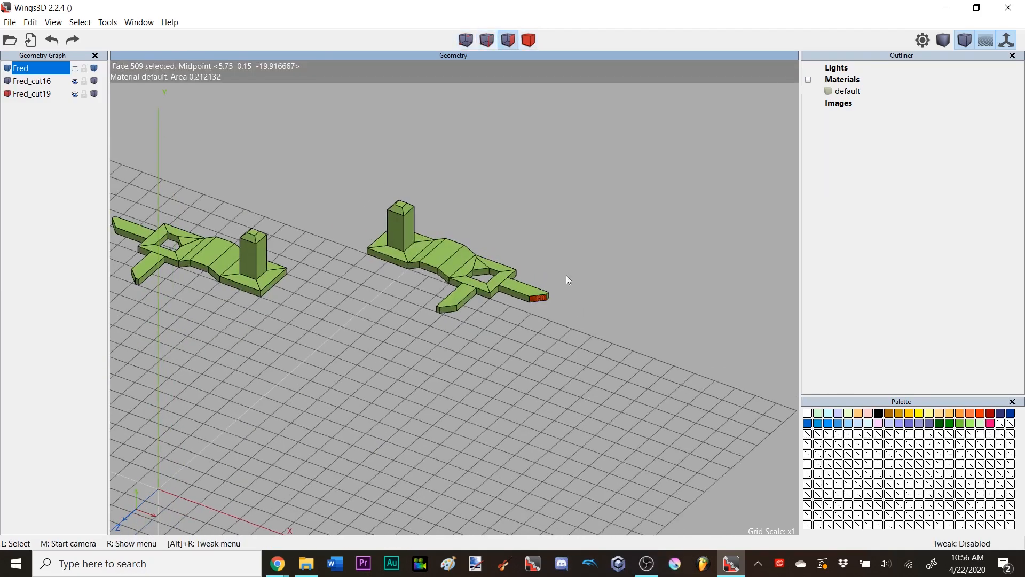
pyautogui.rightClick(568, 275)
pyautogui.click(613, 423)
pyautogui.middleClick(612, 423)
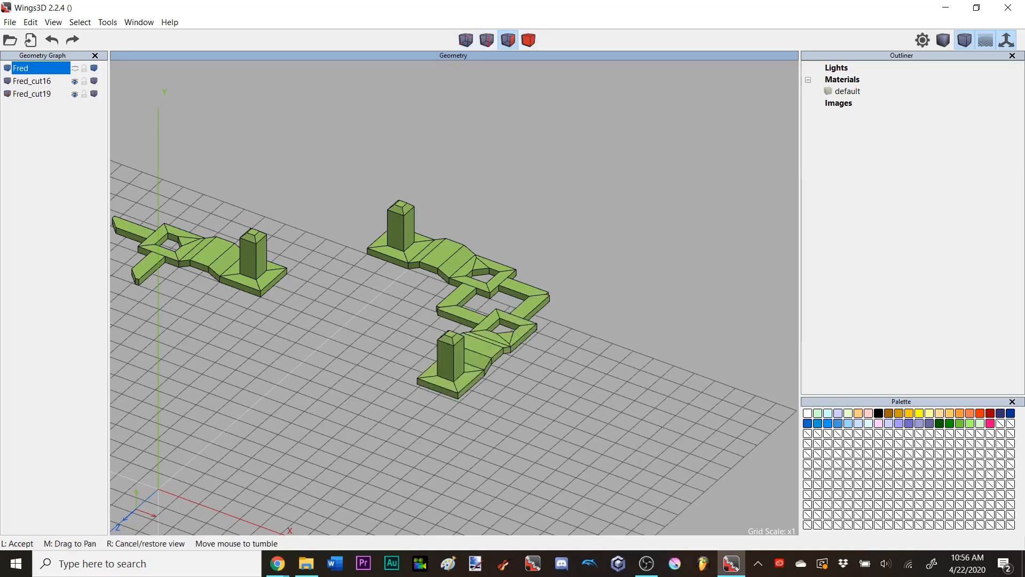
pyautogui.scroll(5, 613, 423)
pyautogui.scroll(-5, 454, 298)
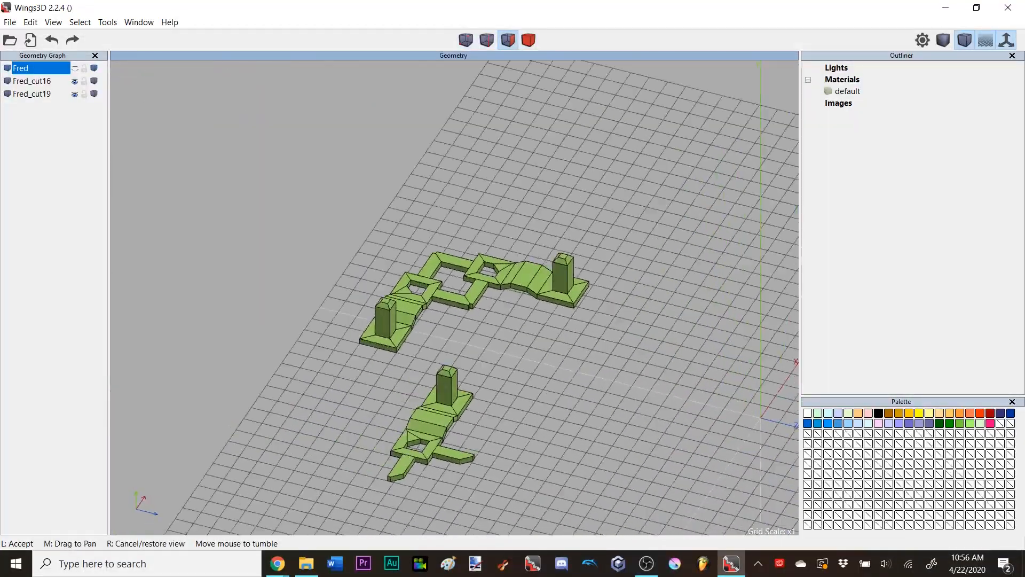
# - Select the vertical edge at one corner of the flat slab and bevel it so it cuts 3 units along each side
pyautogui.scroll(3, 599, 407)
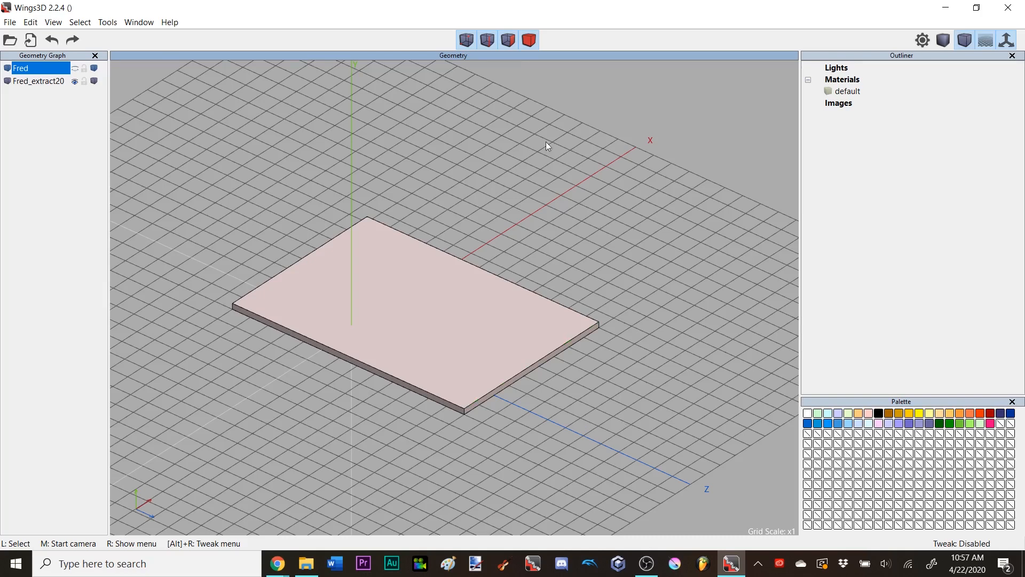
pyautogui.click(487, 39)
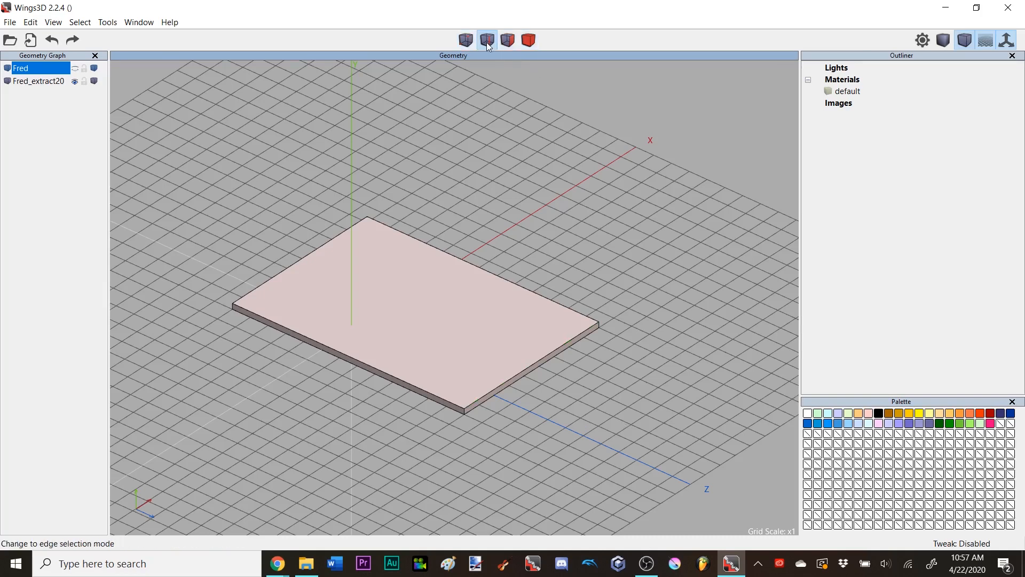
pyautogui.click(464, 411)
pyautogui.scroll(3, 429, 366)
pyautogui.scroll(-3, 423, 363)
pyautogui.middleClick(435, 366)
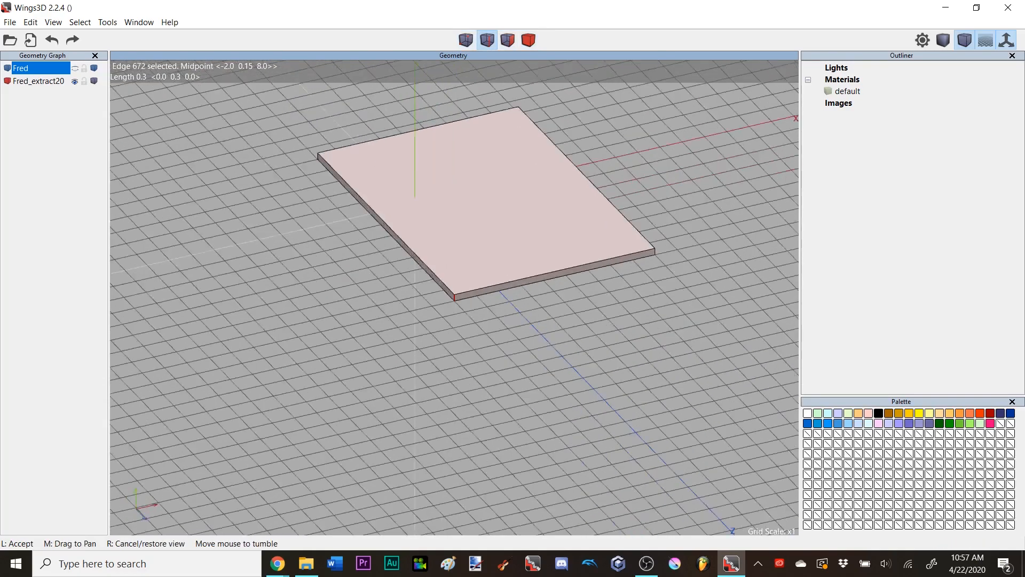
pyautogui.click(457, 363)
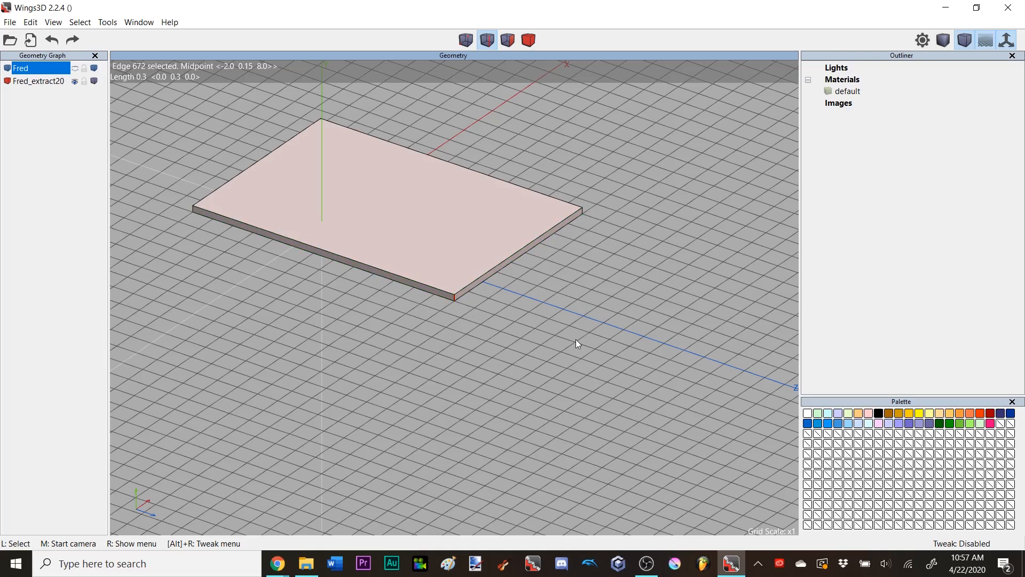
pyautogui.press('b')
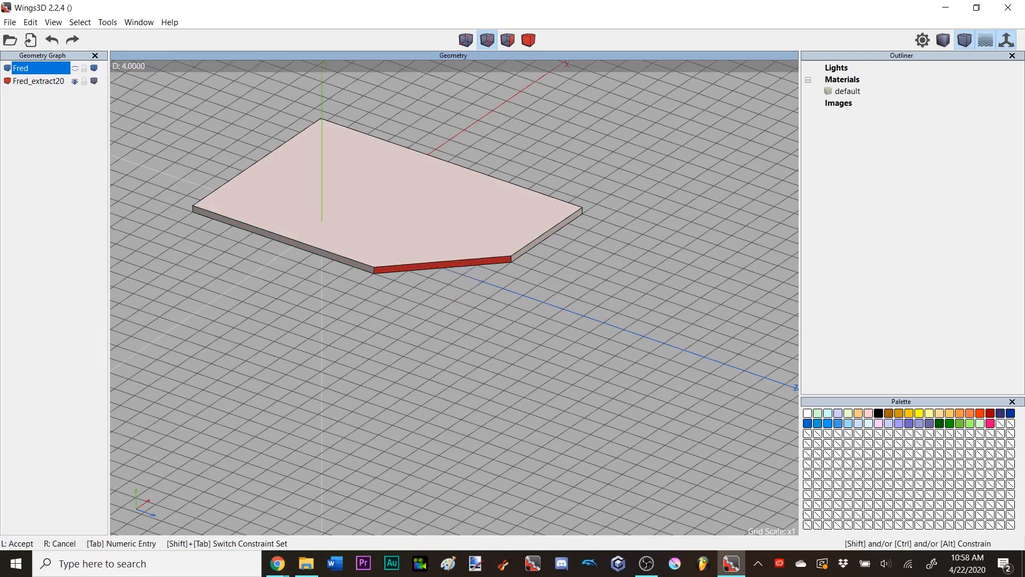
pyautogui.click(576, 339)
# - Select the upper and lower edges of the bevelled corner face and cut each into 10 equal segments
pyautogui.press('space')
pyautogui.click(450, 266)
pyautogui.scroll(5, 449, 266)
pyautogui.scroll(-3, 474, 380)
pyautogui.middleClick(474, 380)
pyautogui.rightClick(474, 380)
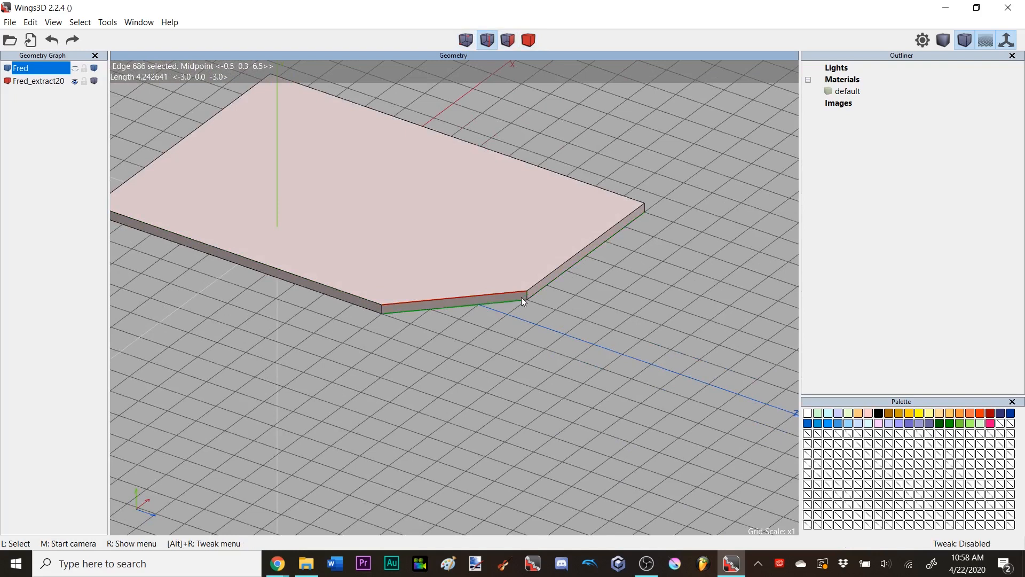
pyautogui.click(507, 297)
pyautogui.scroll(3, 506, 327)
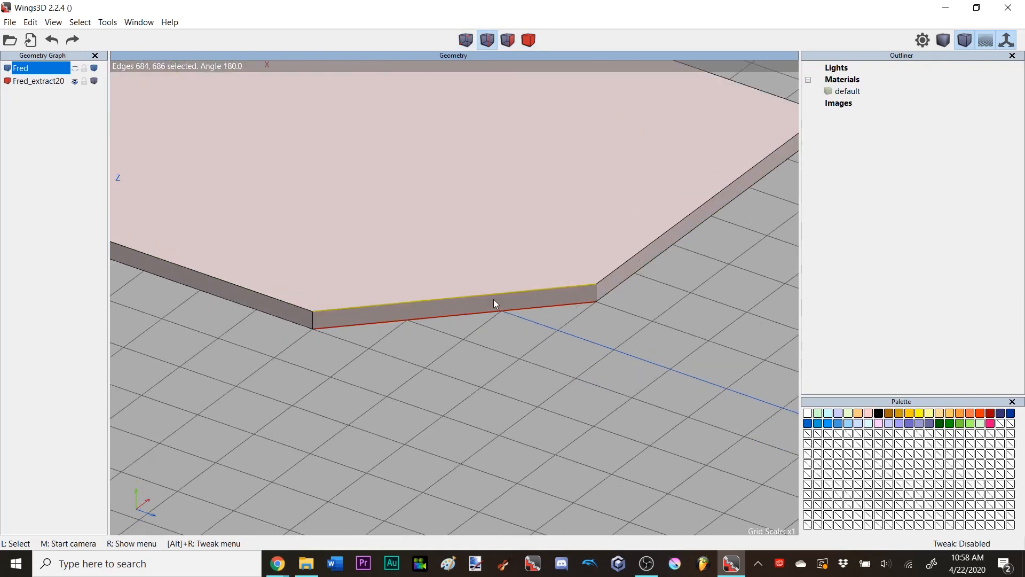
pyautogui.rightClick(526, 346)
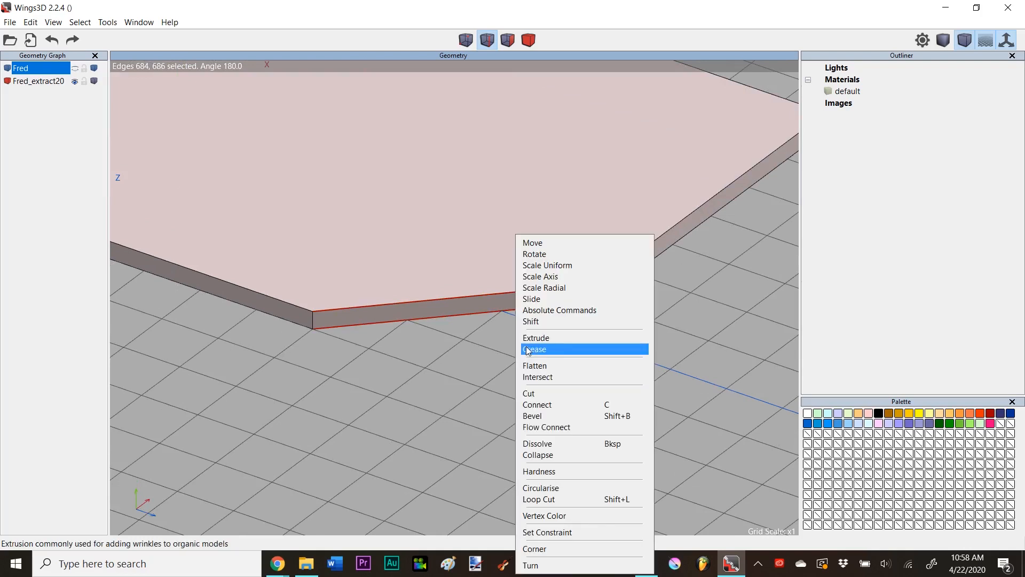
pyautogui.click(545, 395)
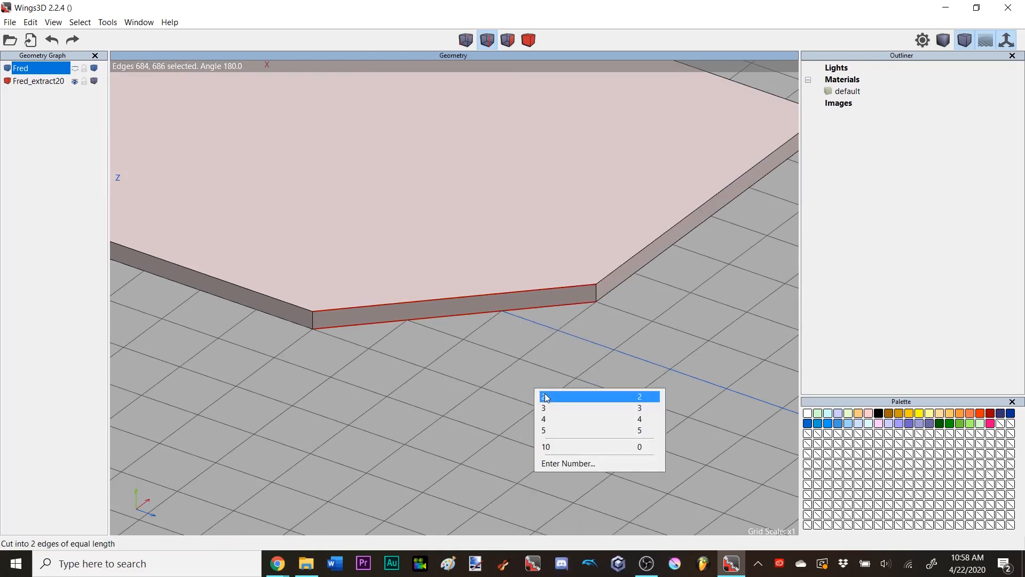
pyautogui.click(545, 446)
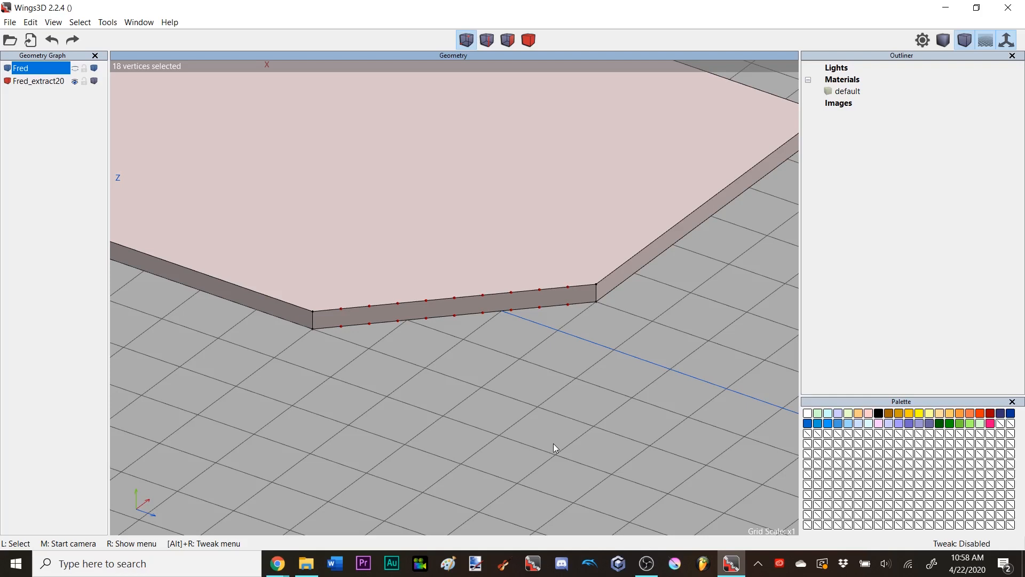
# - Try connecting the new vertices across the bevelled face, undo it, and convert the vertex selection to edges
pyautogui.press('c')
pyautogui.hotkey('ctrl', 'z')
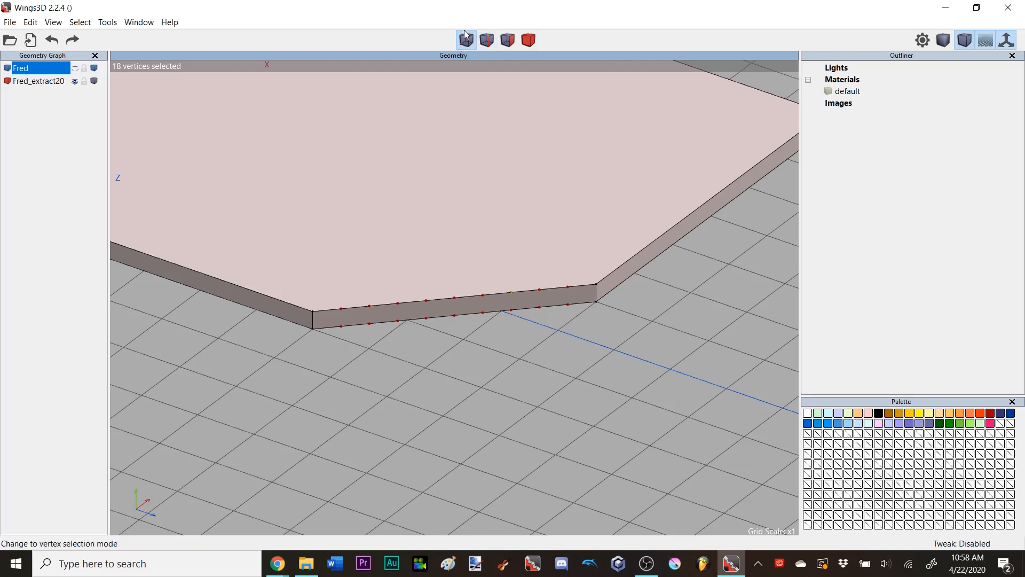
pyautogui.click(488, 40)
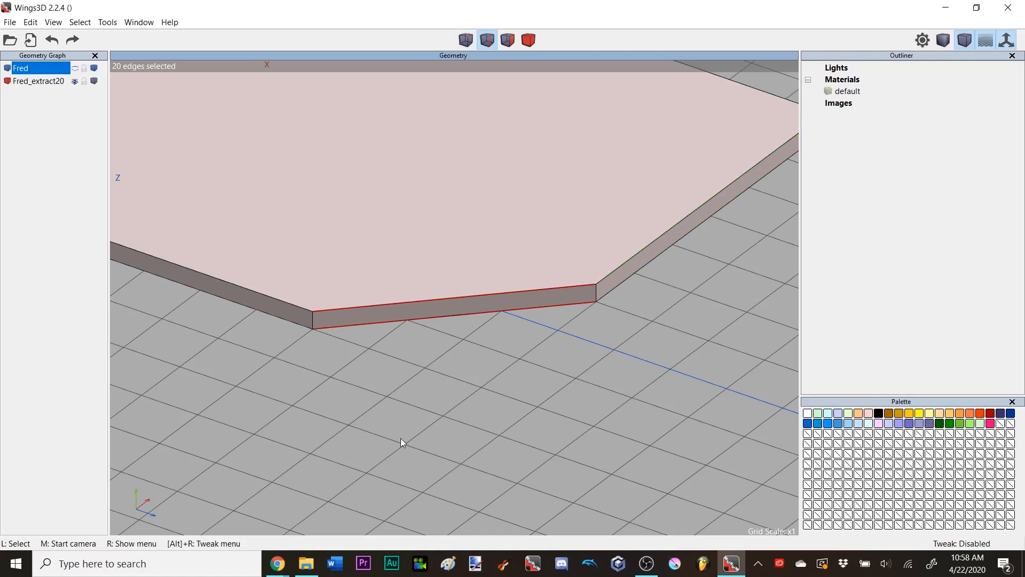
# - Try to circularise the selected edge segments without picking a plane, and undo it
pyautogui.rightClick(659, 306)
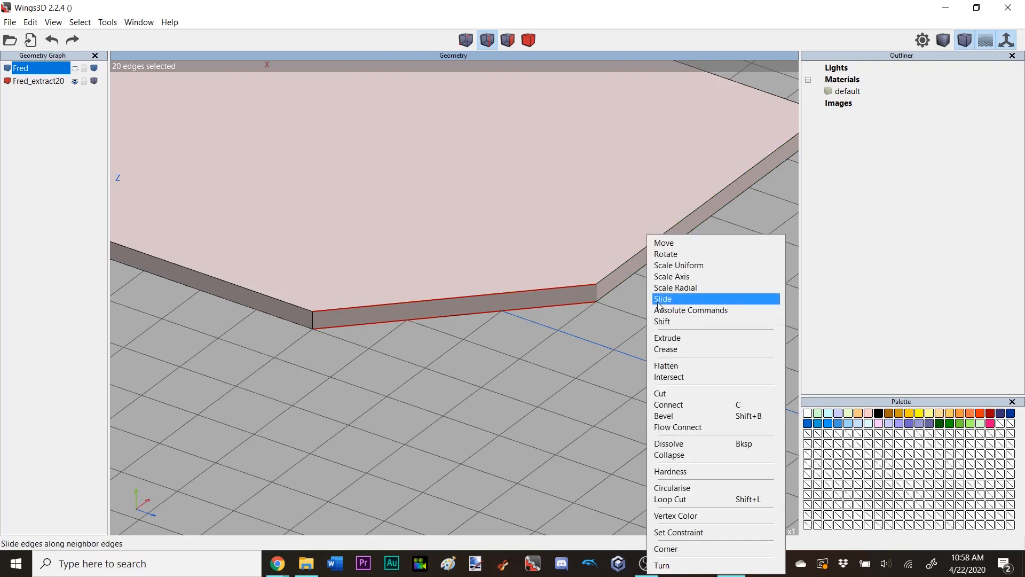
pyautogui.click(702, 494)
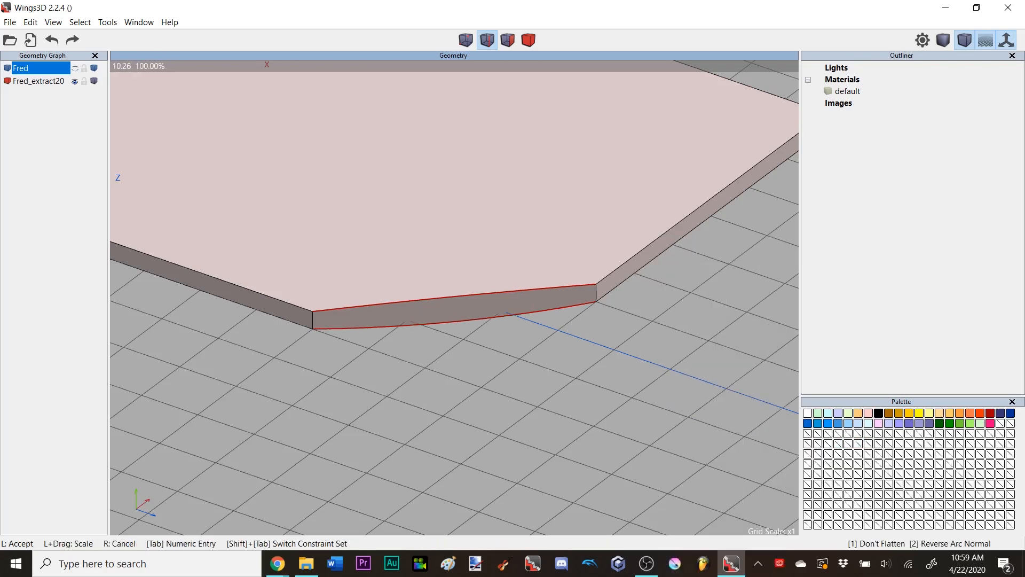
pyautogui.click(485, 421)
pyautogui.middleClick(484, 421)
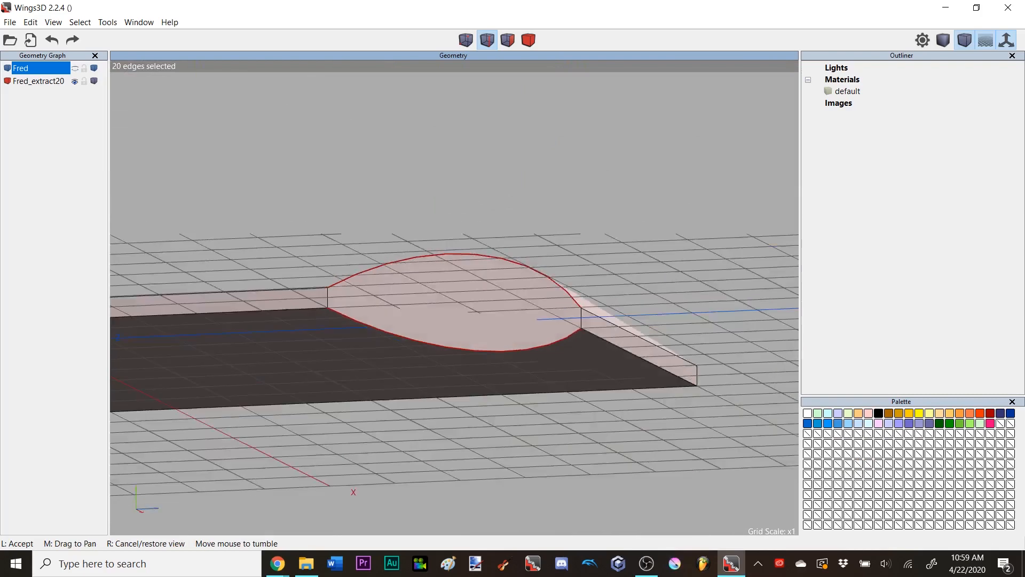
pyautogui.click(500, 409)
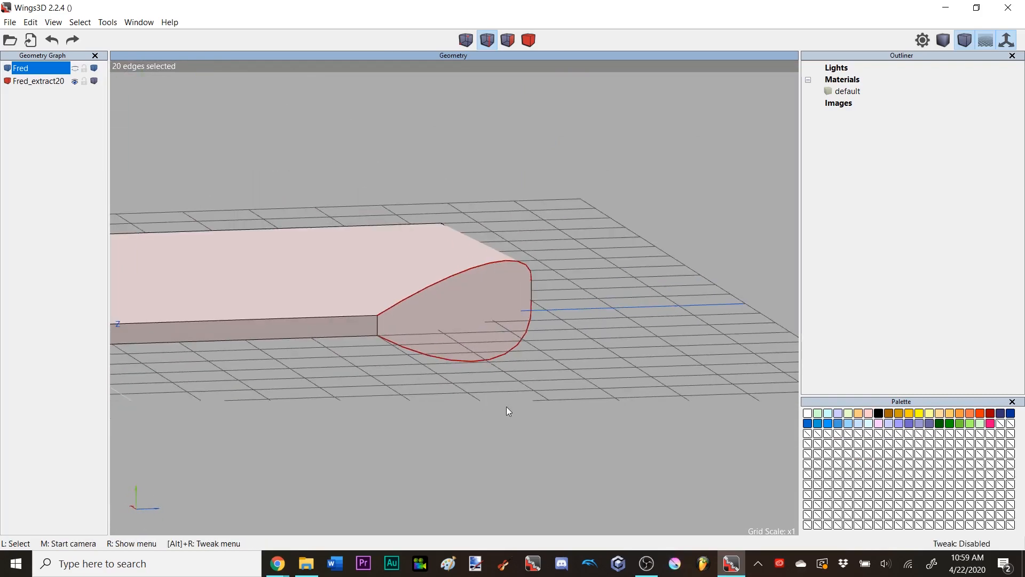
pyautogui.hotkey('ctrl', 'z')
# - Start Circularise on the selected edge segments with a picked plane, using the slab's top face for the arc
pyautogui.middleClick(557, 343)
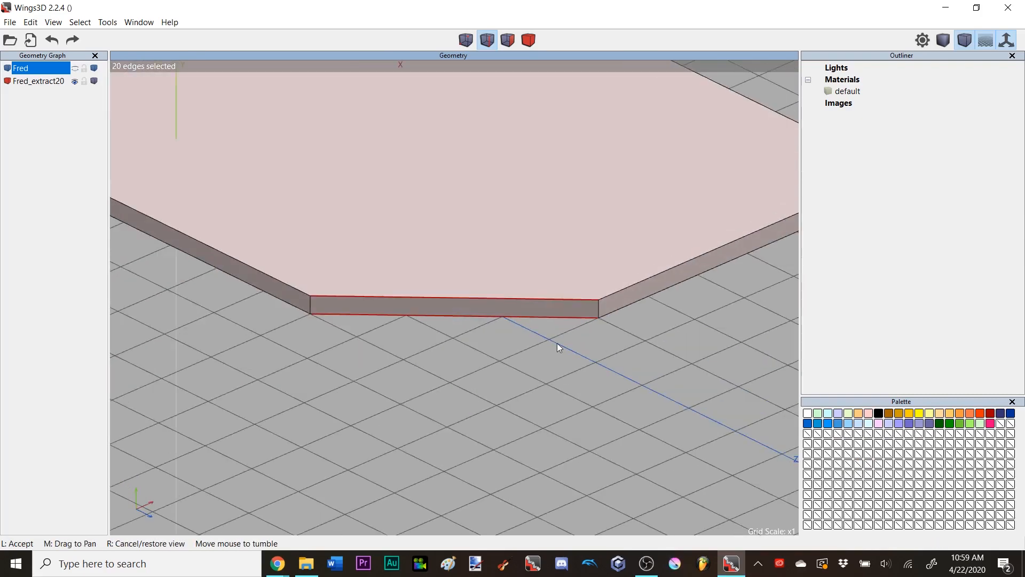
pyautogui.rightClick(560, 344)
pyautogui.rightClick(647, 325)
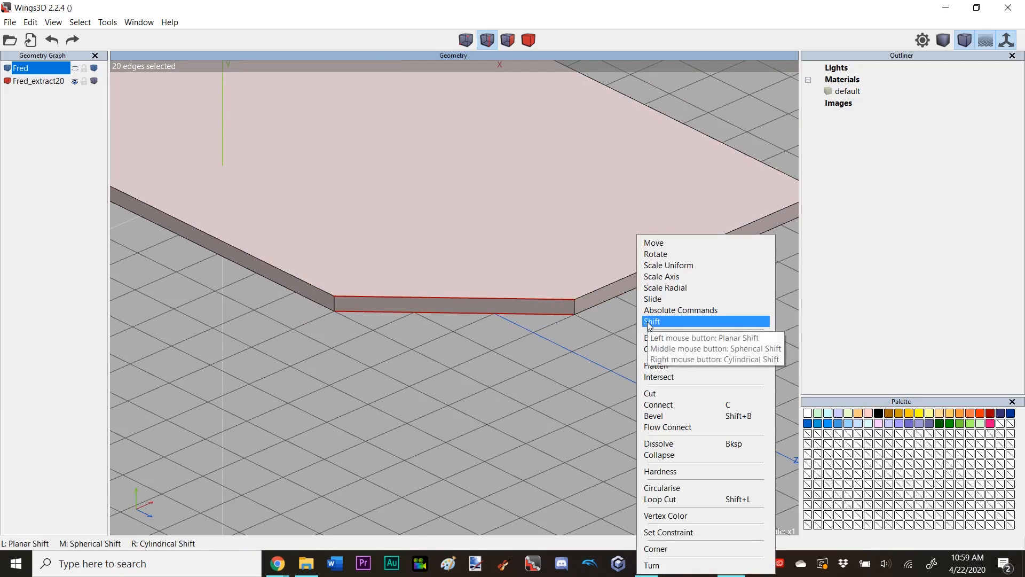
pyautogui.click(679, 499)
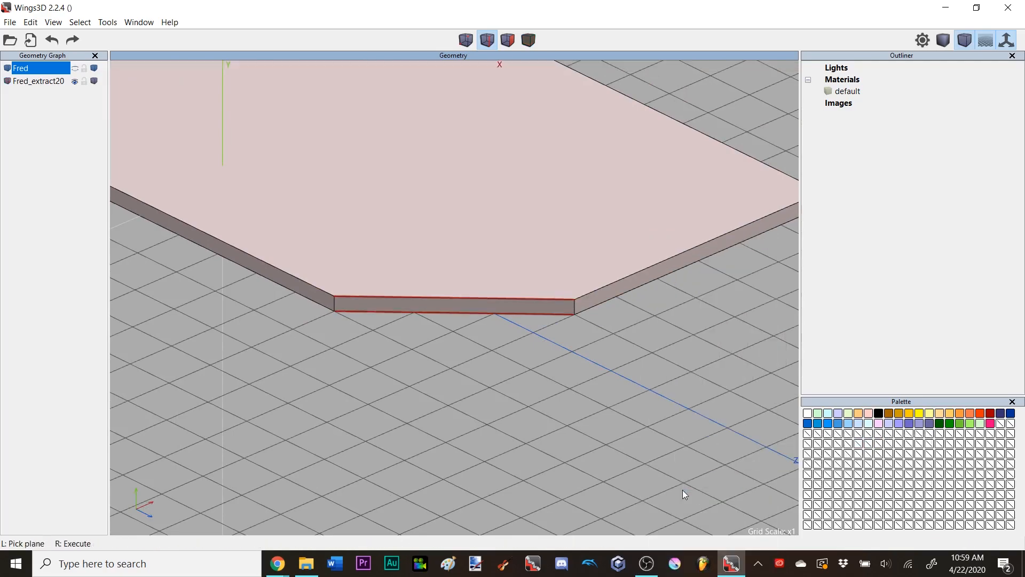
pyautogui.middleClick(608, 408)
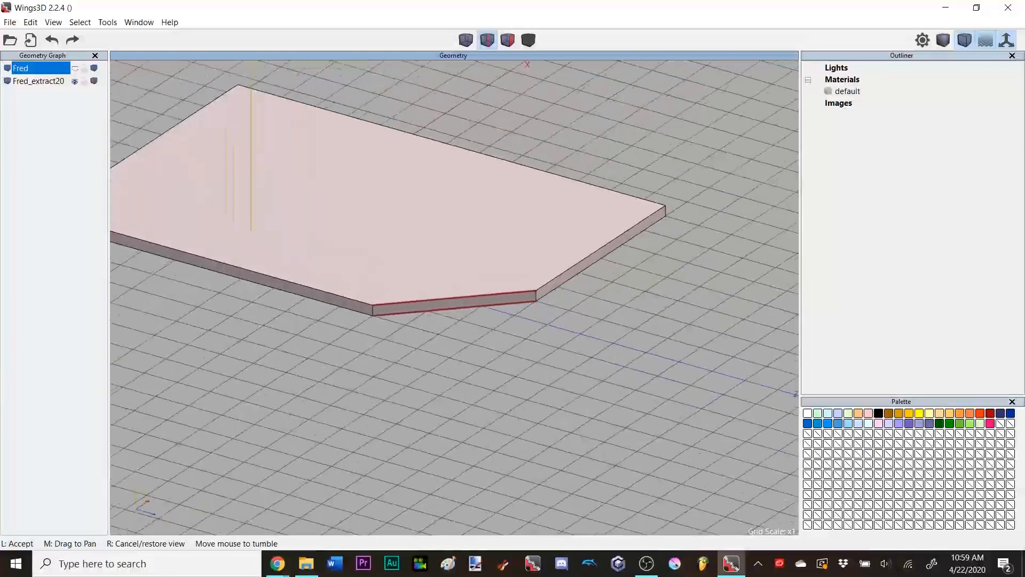
pyautogui.click(494, 209)
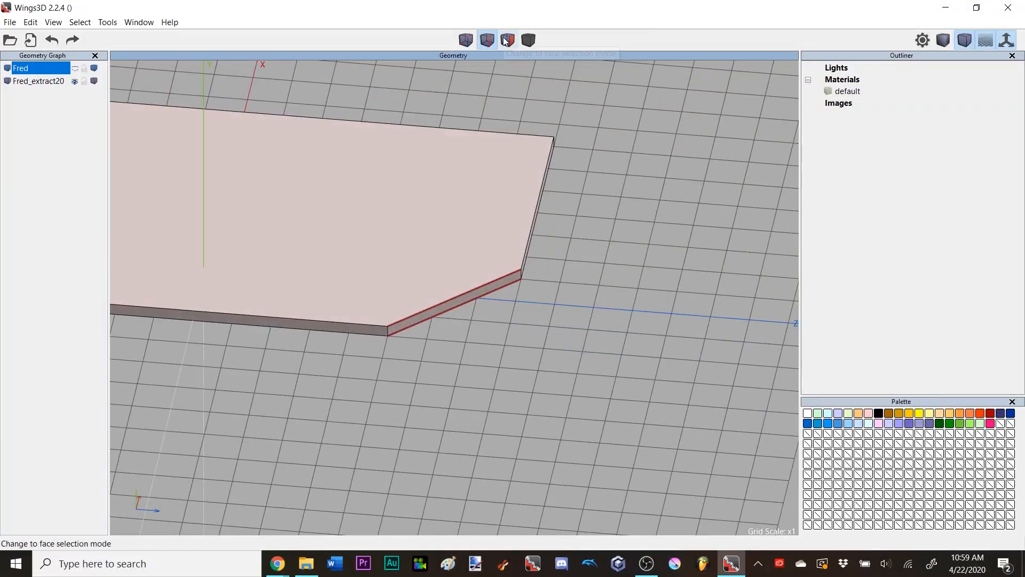
pyautogui.click(507, 40)
pyautogui.scroll(-5, 550, 89)
pyautogui.scroll(6, 542, 97)
pyautogui.middleClick(541, 96)
pyautogui.click(536, 97)
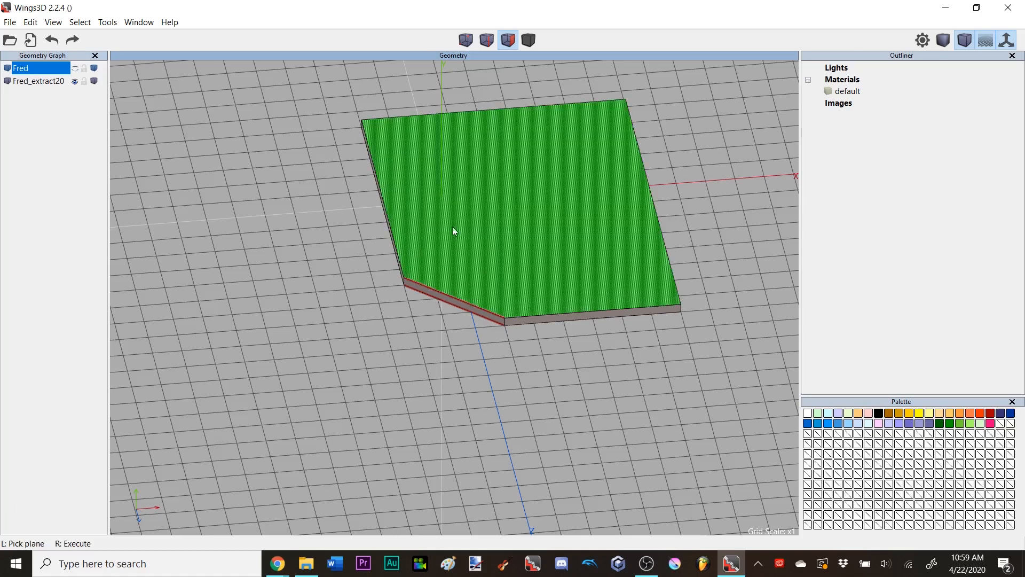
pyautogui.click(560, 224)
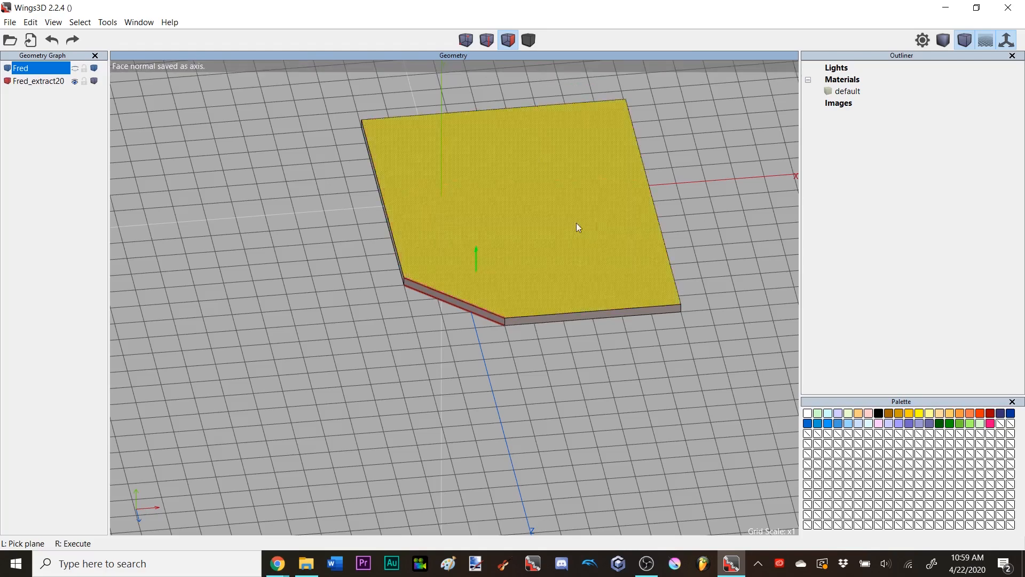
pyautogui.middleClick(658, 210)
pyautogui.click(659, 209)
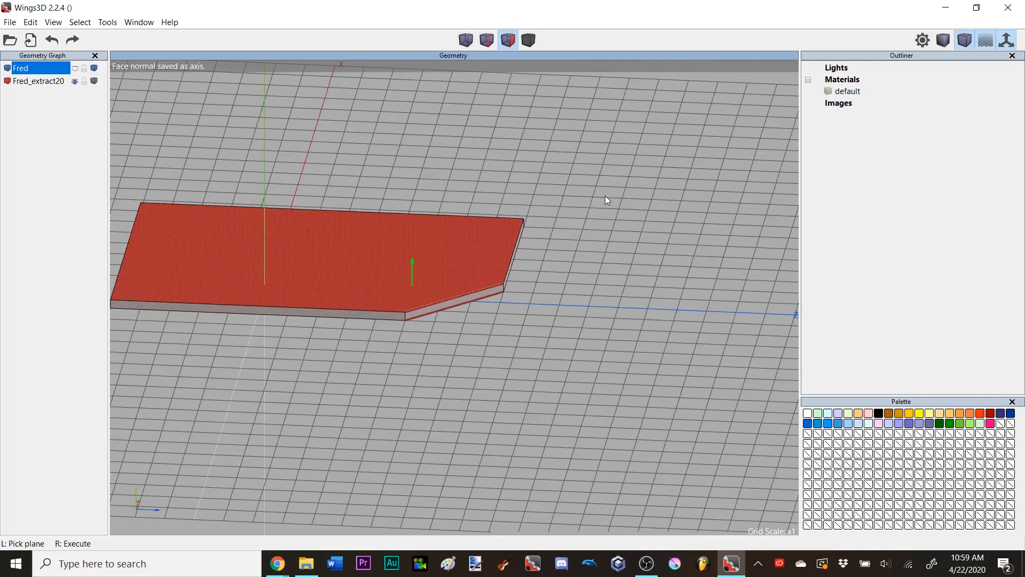
# - Bend the bevelled corner's segments outward into a smooth arc that runs into both adjacent sides, and clear the selection
pyautogui.rightClick(616, 208)
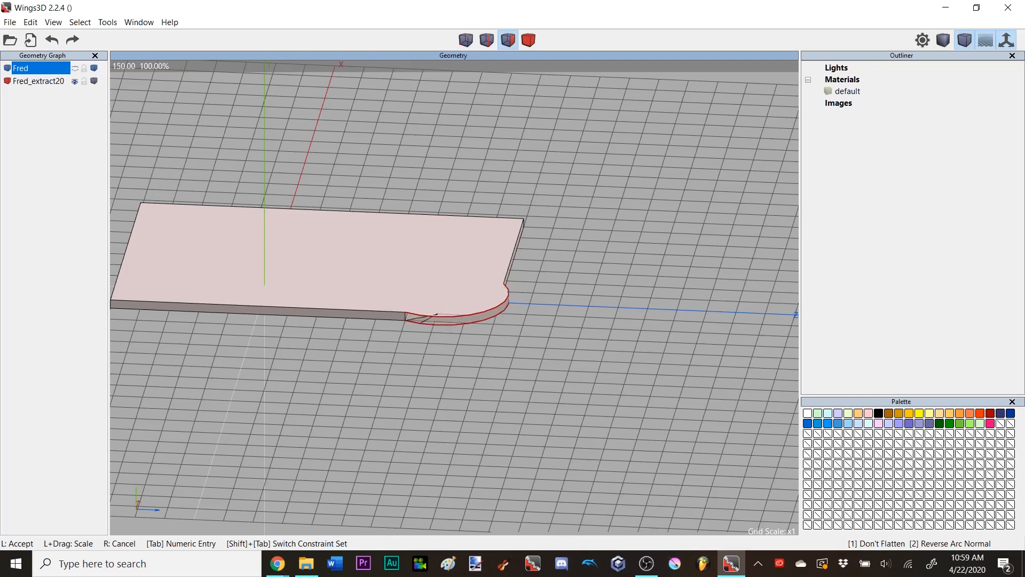
pyautogui.click(617, 210)
pyautogui.scroll(6, 481, 222)
pyautogui.middleClick(481, 221)
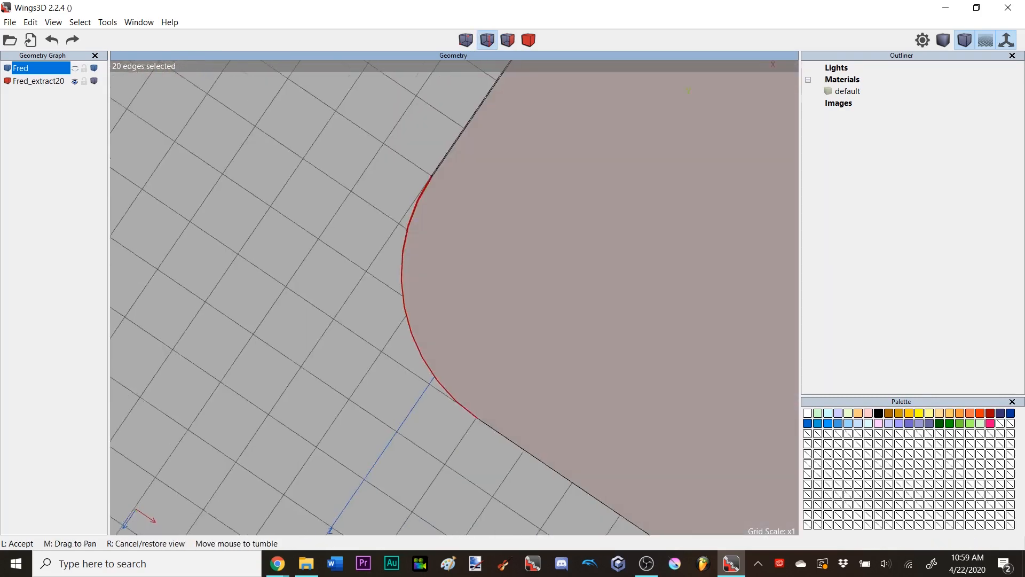
pyautogui.click(483, 225)
pyautogui.press('space')
# - Select the curved side face of the rounded corner and tessellate it with Quadrangulate, with the selection cleared
pyautogui.middleClick(484, 225)
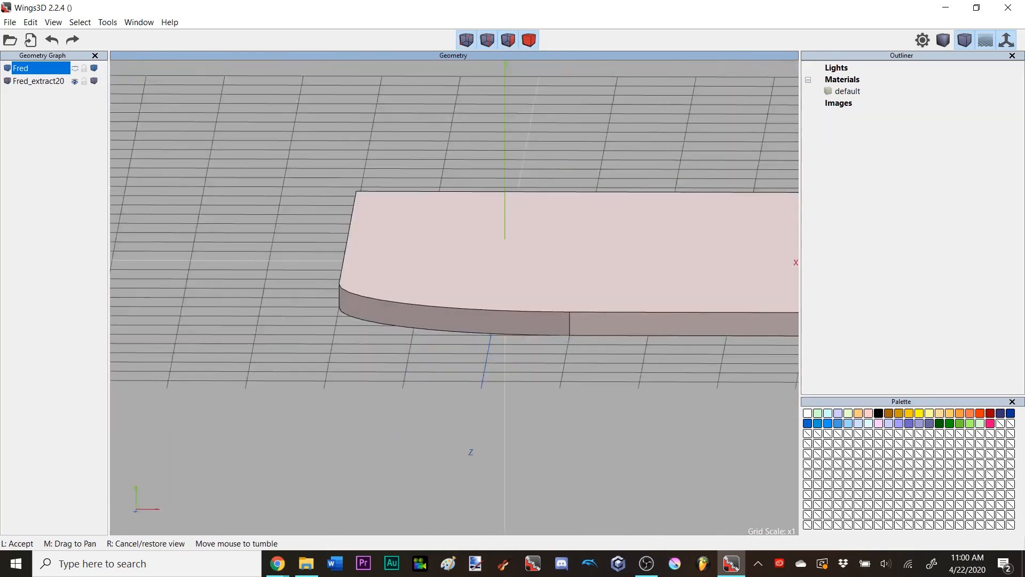
pyautogui.click(478, 258)
pyautogui.press('f')
pyautogui.click(472, 318)
pyautogui.middleClick(472, 318)
pyautogui.click(598, 282)
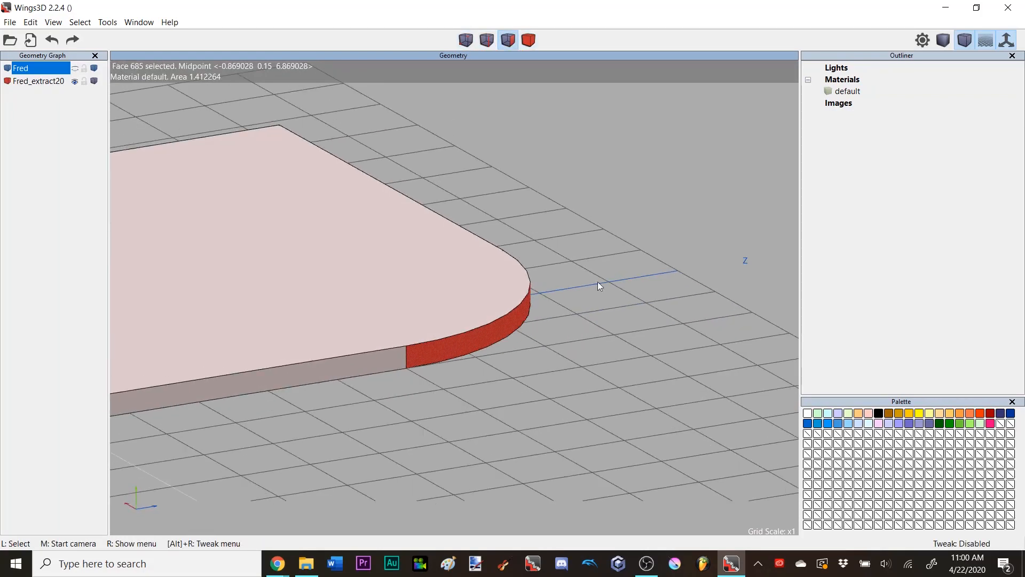
pyautogui.rightClick(628, 218)
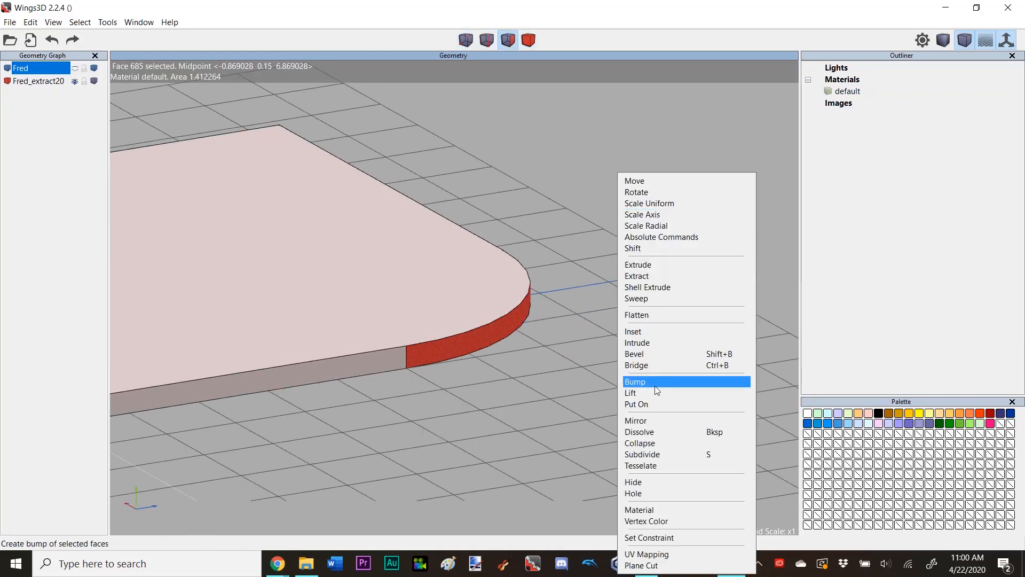
pyautogui.click(660, 466)
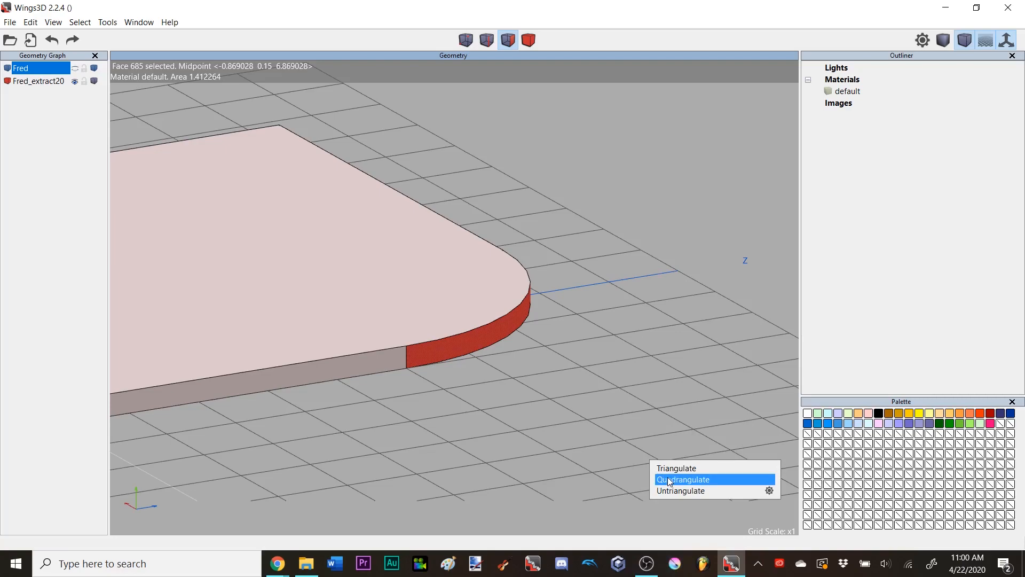
pyautogui.click(669, 479)
pyautogui.click(579, 436)
pyautogui.middleClick(580, 436)
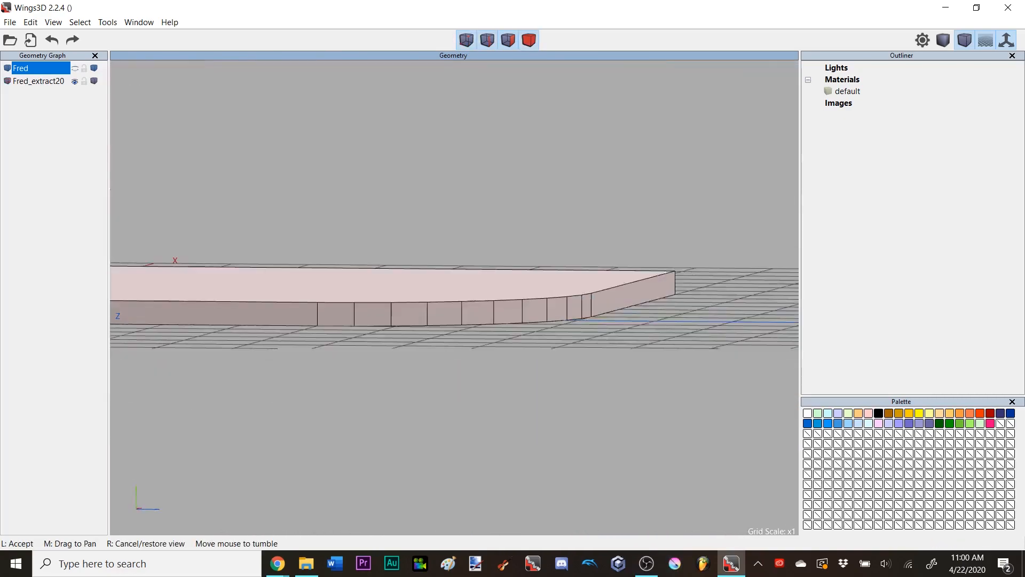
pyautogui.click(598, 339)
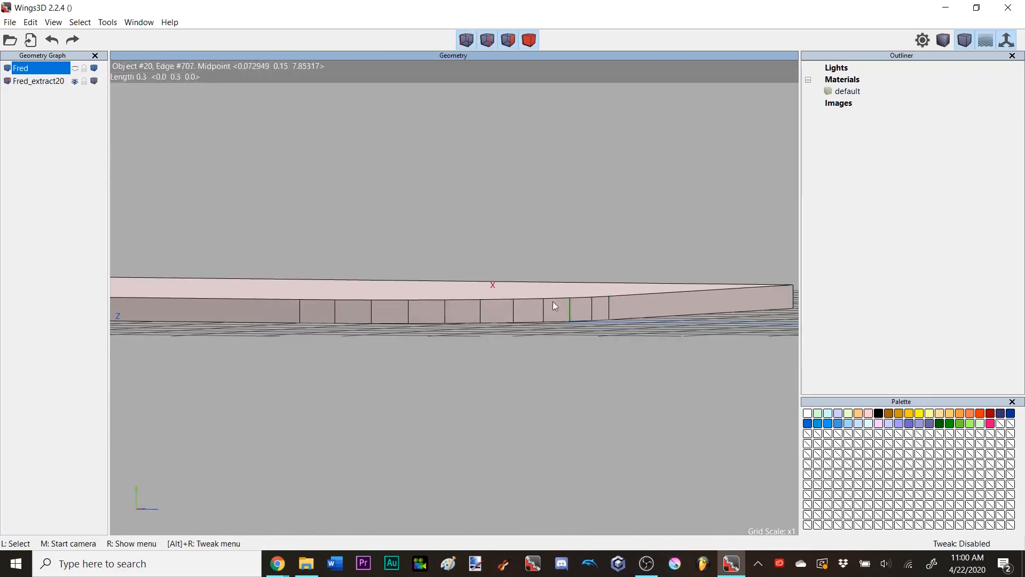
# - Bevel the short vertical edge at the slab corner diagonally opposite the rounded one
pyautogui.middleClick(421, 409)
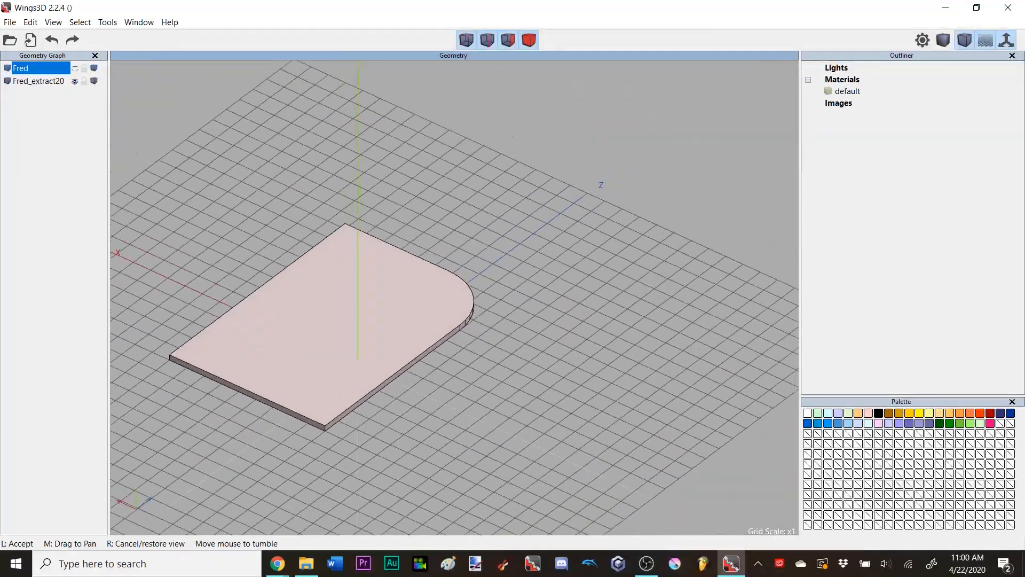
pyautogui.click(420, 406)
pyautogui.scroll(-3, 479, 357)
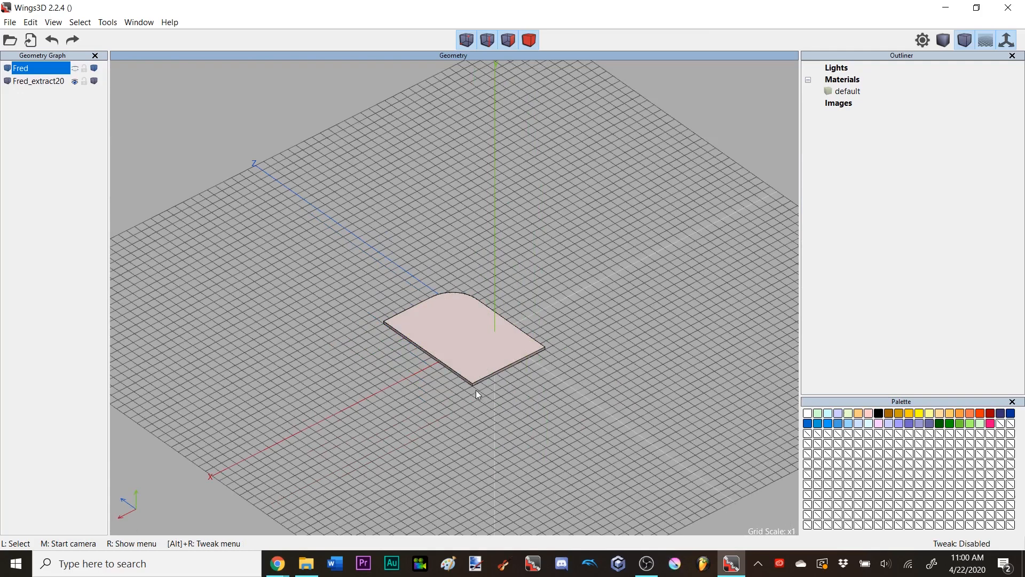
pyautogui.scroll(5, 473, 386)
pyautogui.click(578, 386)
pyautogui.scroll(-2, 597, 405)
pyautogui.rightClick(642, 178)
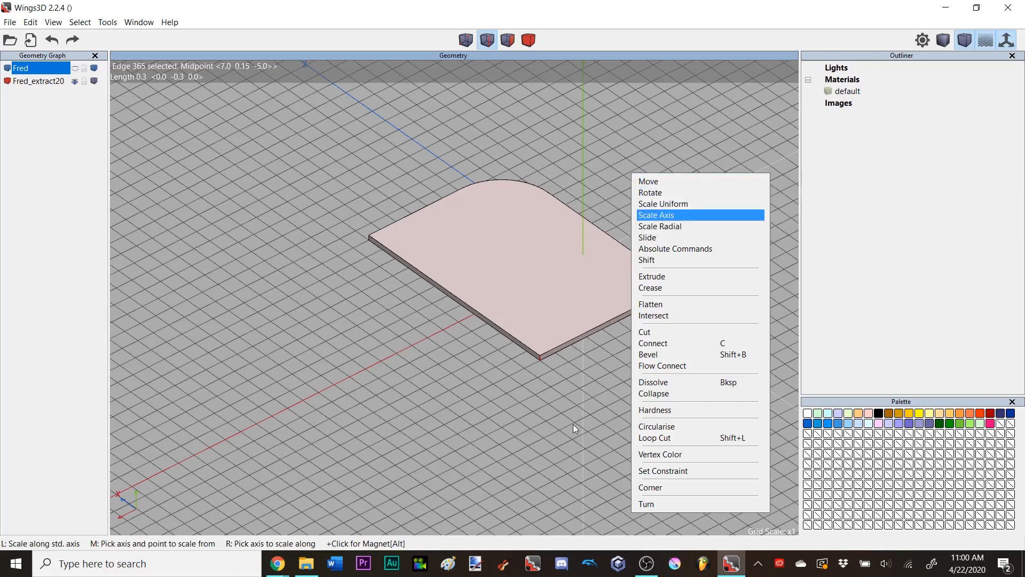
pyautogui.click(677, 354)
pyautogui.rightClick(630, 358)
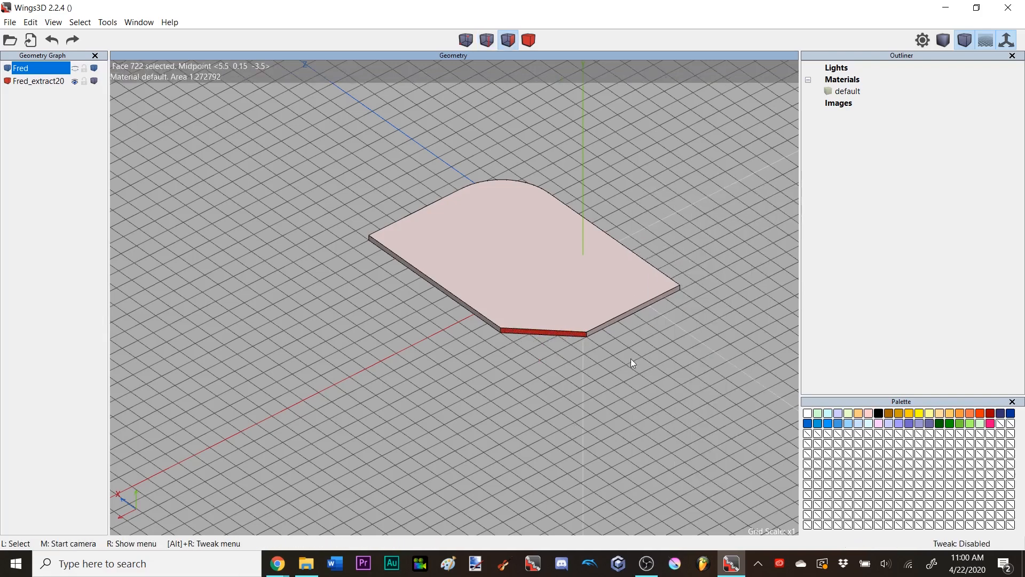
# - Cut the upper and lower long edges of the new bevel face into 20 segments each
pyautogui.rightClick(589, 351)
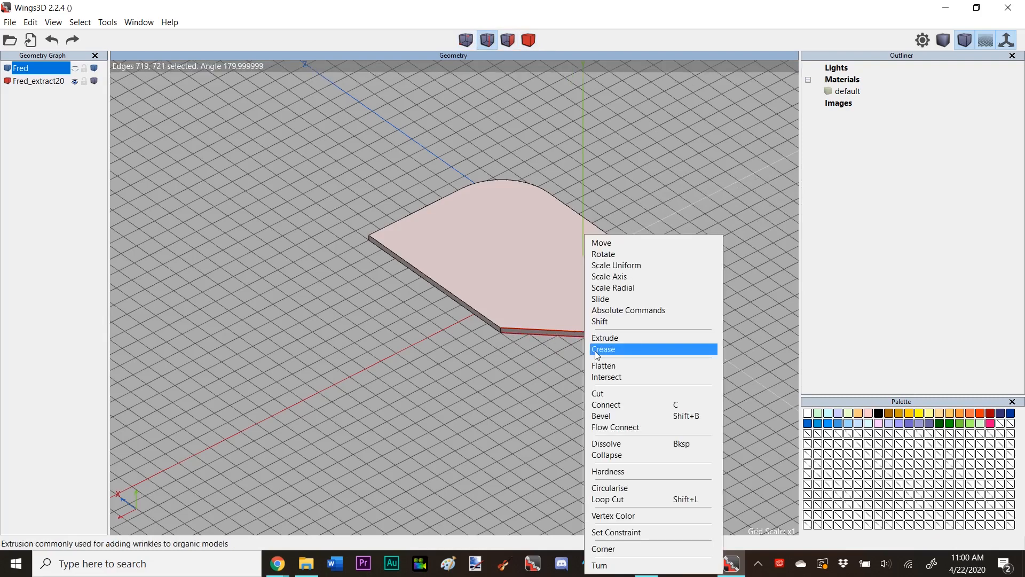
pyautogui.click(622, 394)
pyautogui.write('20')
pyautogui.click(614, 489)
pyautogui.scroll(3, 662, 414)
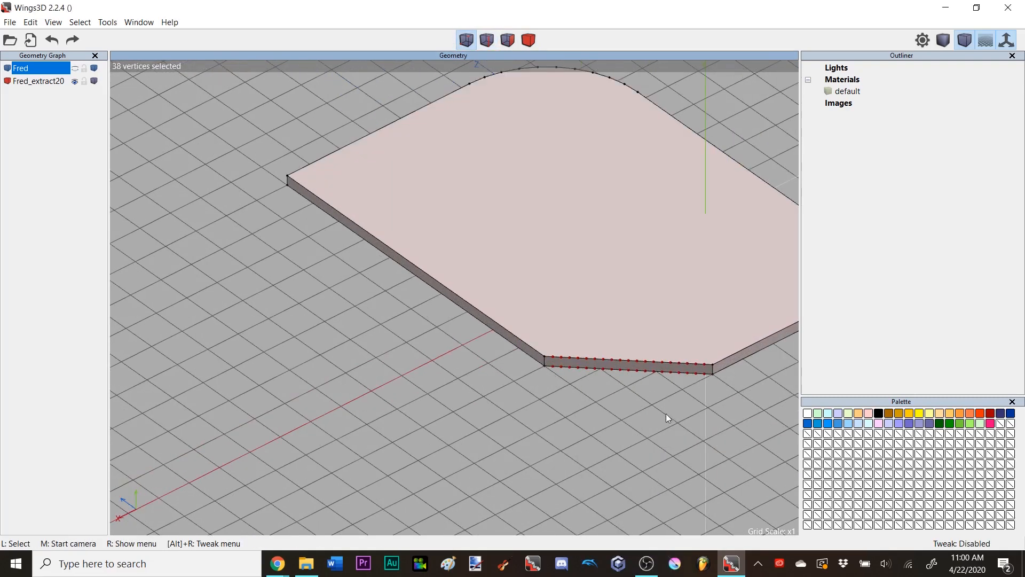
# - Circularise the cut edge segments using the slab's top face as the plane, forming an arc that blends into both adjacent sides
pyautogui.click(487, 38)
pyautogui.scroll(-2, 511, 117)
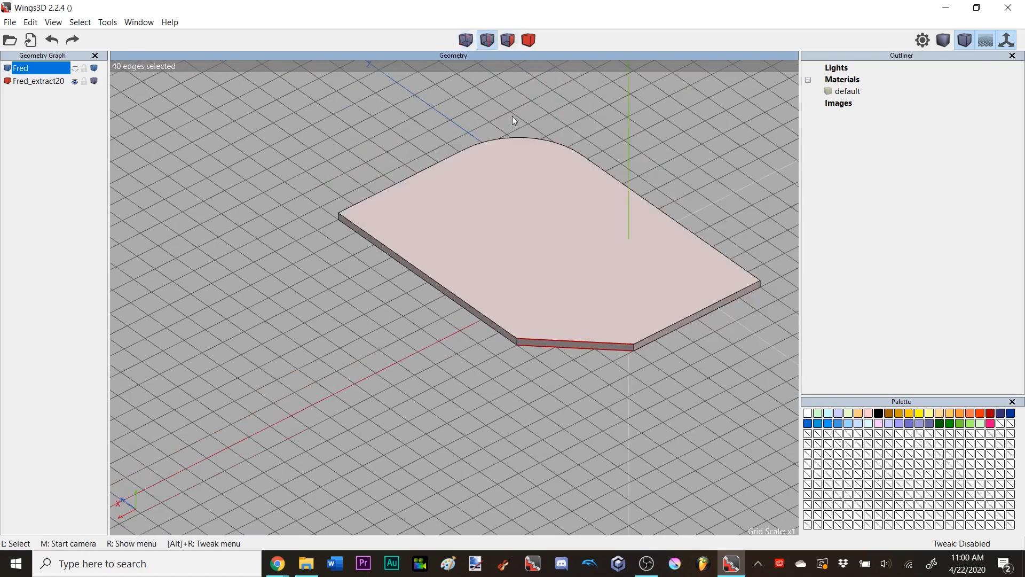
pyautogui.rightClick(709, 177)
pyautogui.click(734, 425)
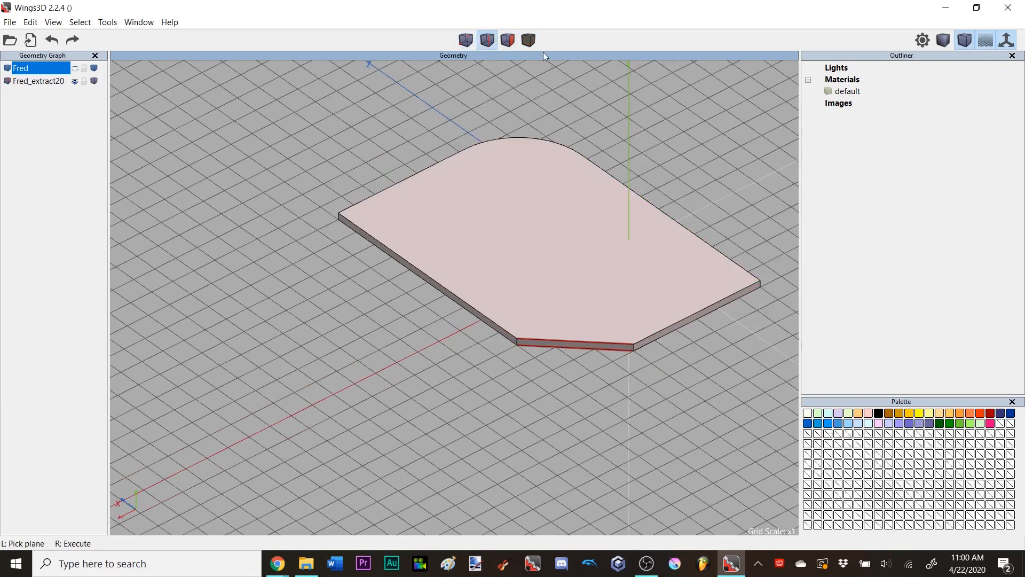
pyautogui.click(556, 161)
pyautogui.rightClick(685, 150)
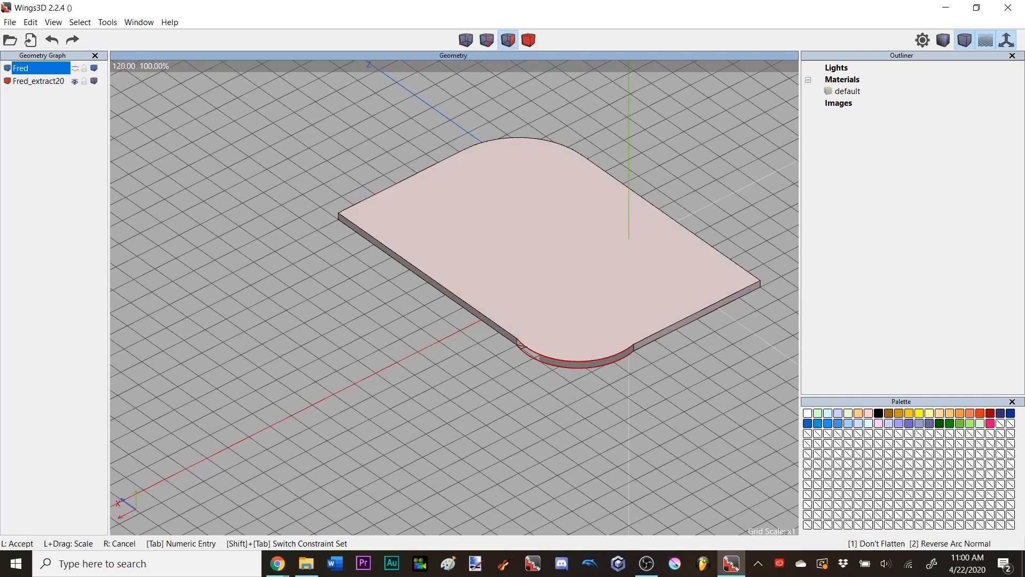
pyautogui.click(641, 295)
# - Select the curved side face of the second rounded corner, tessellate it with Quadrangulate, and clear the selection
pyautogui.click(605, 356)
pyautogui.rightClick(619, 382)
pyautogui.click(630, 466)
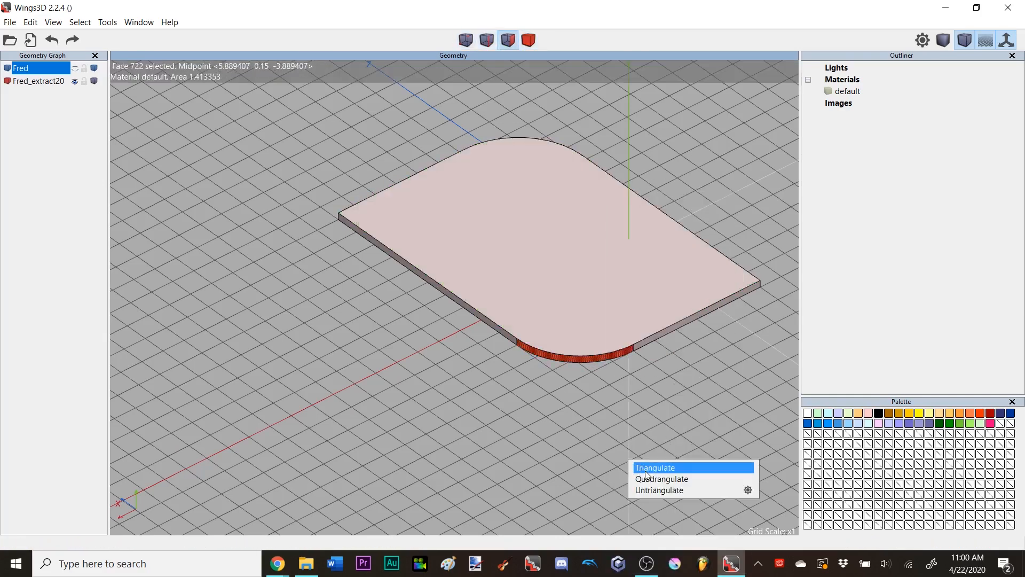
pyautogui.click(647, 468)
pyautogui.press('space')
pyautogui.click(613, 350)
pyautogui.scroll(3, 516, 389)
pyautogui.click(516, 389)
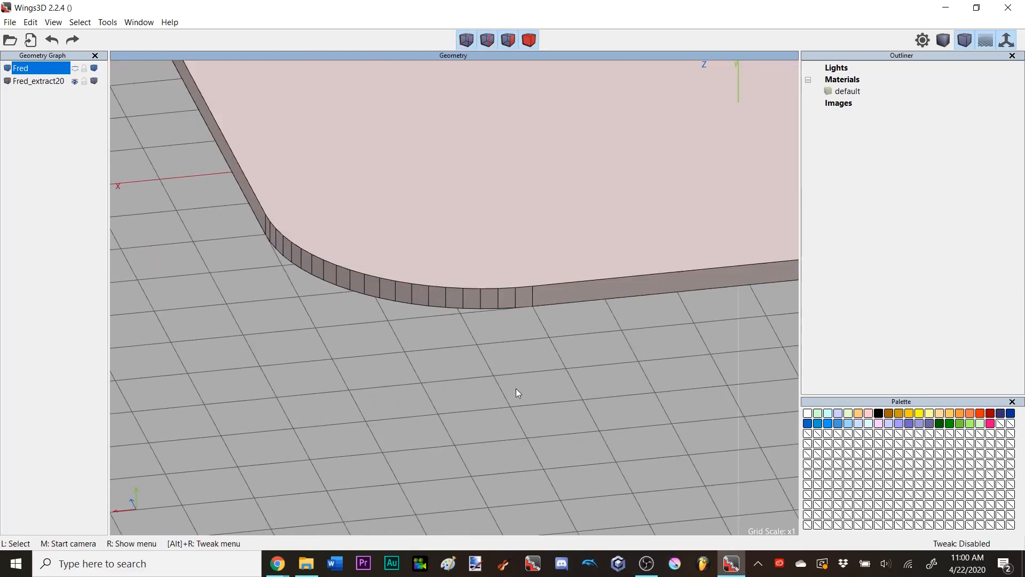
pyautogui.middleClick(516, 388)
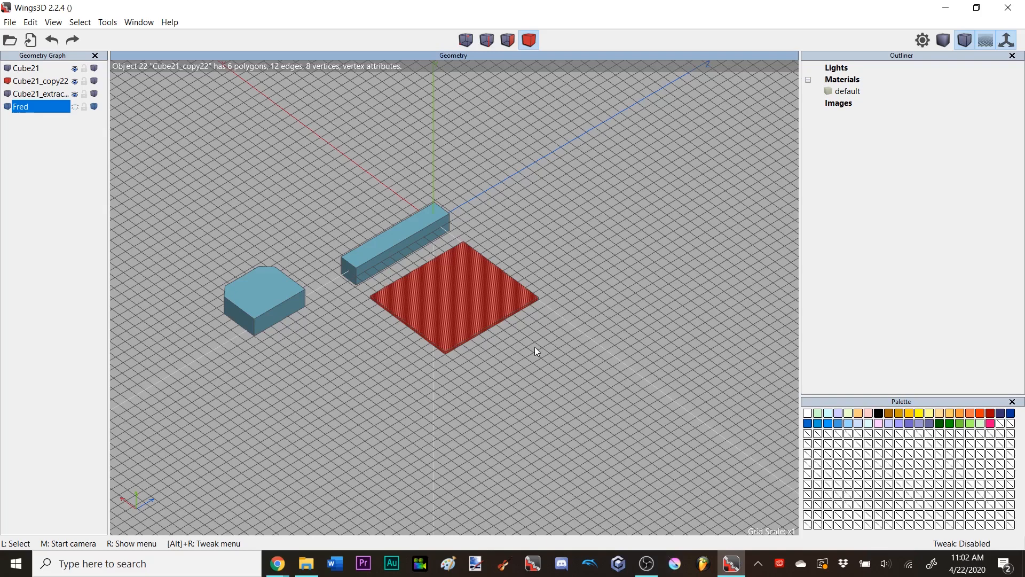
# - Move the long bar in the top view so it passes through the flat slab and sticks out past one end
pyautogui.press('space')
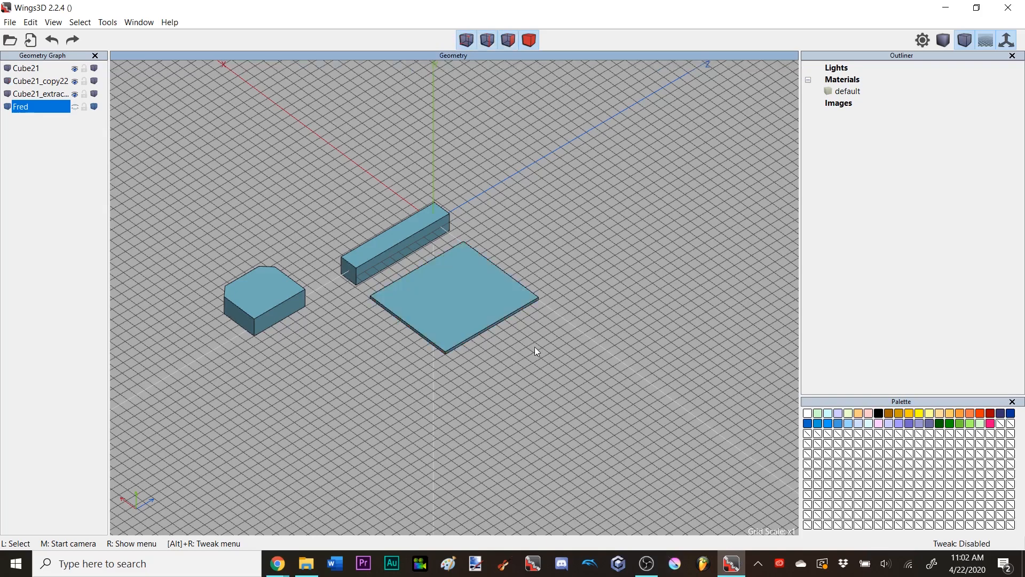
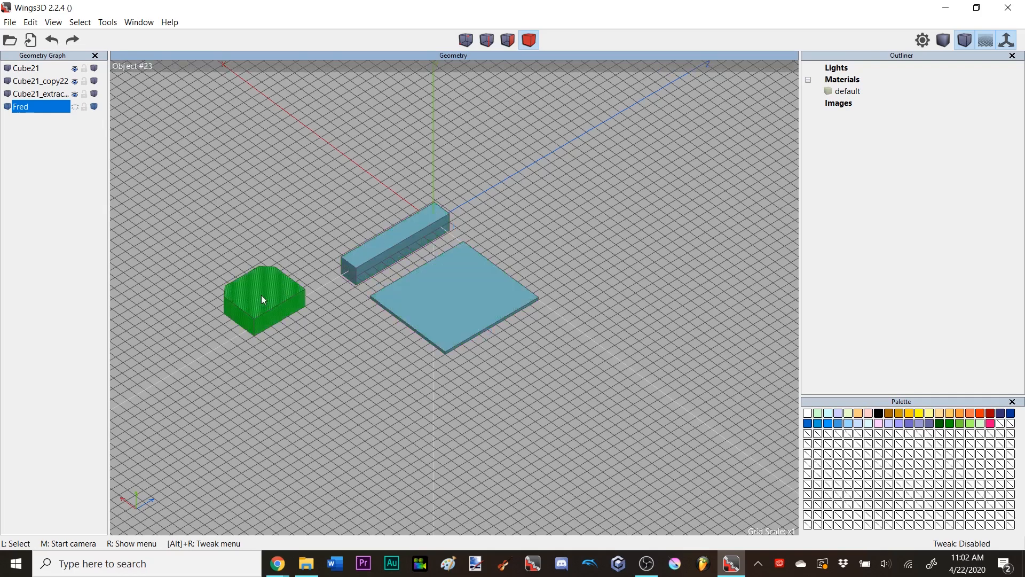
pyautogui.middleClick(306, 236)
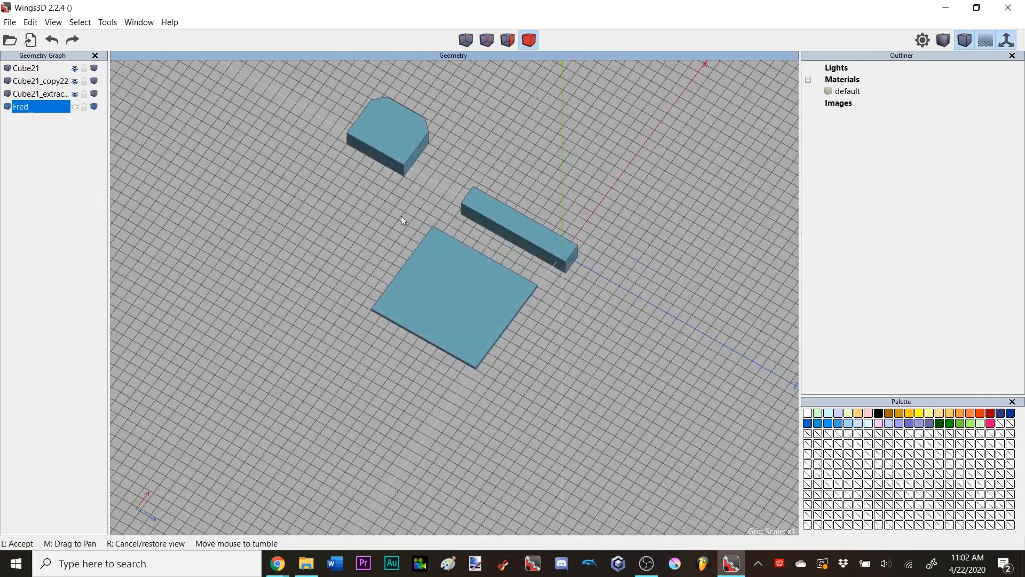
pyautogui.click(526, 243)
pyautogui.click(525, 243)
pyautogui.press('y')
pyautogui.rightClick(508, 146)
pyautogui.click(515, 146)
pyautogui.click(519, 227)
pyautogui.click(521, 239)
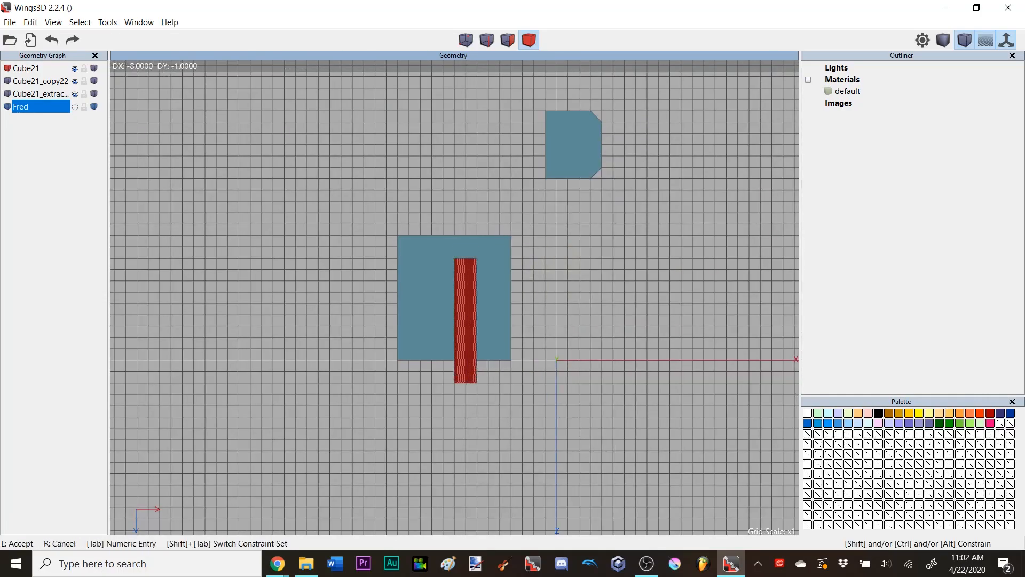
pyautogui.click(521, 156)
# - Subtract the long bar from the flat slab with Boolean Difference to cut an open slot, and clear the selection
pyautogui.middleClick(522, 153)
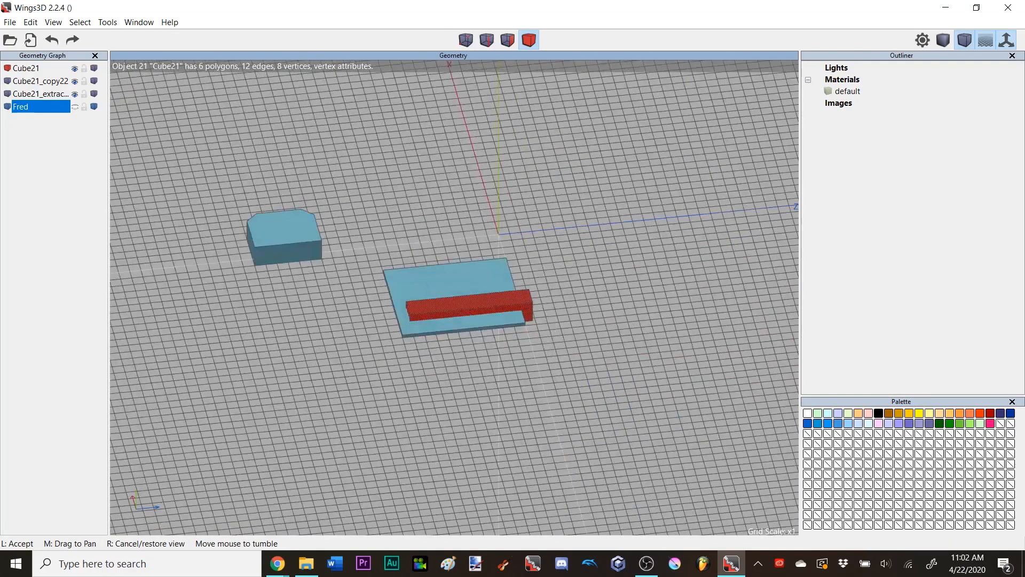
pyautogui.click(587, 150)
pyautogui.click(529, 40)
pyautogui.click(495, 256)
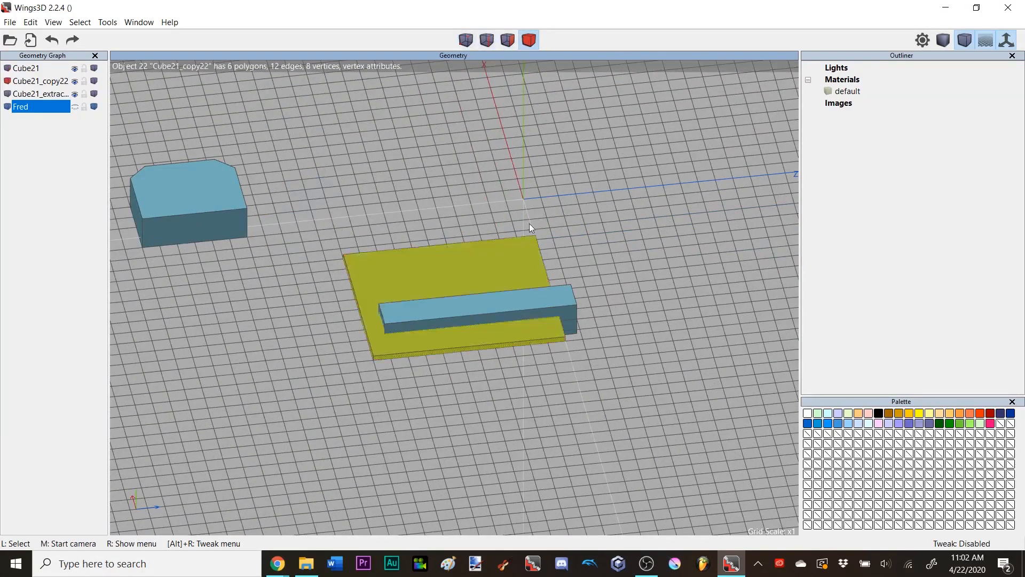
pyautogui.rightClick(604, 180)
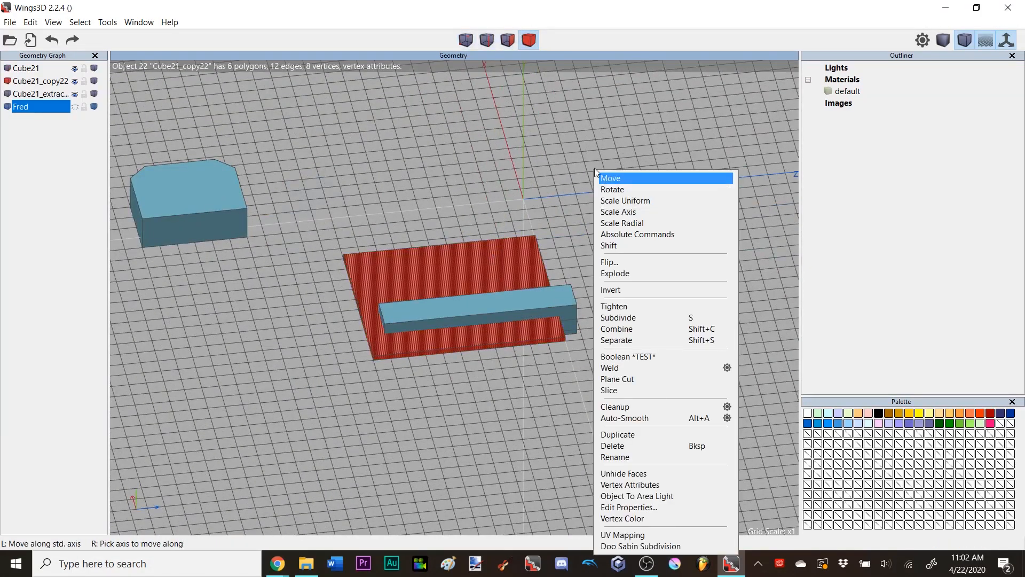
pyautogui.rightClick(615, 220)
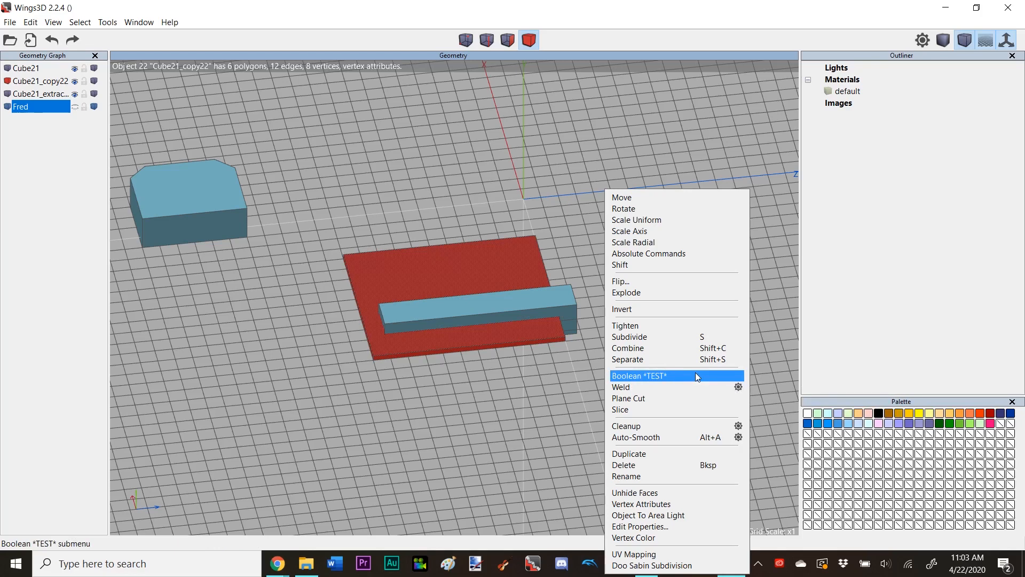
pyautogui.click(698, 377)
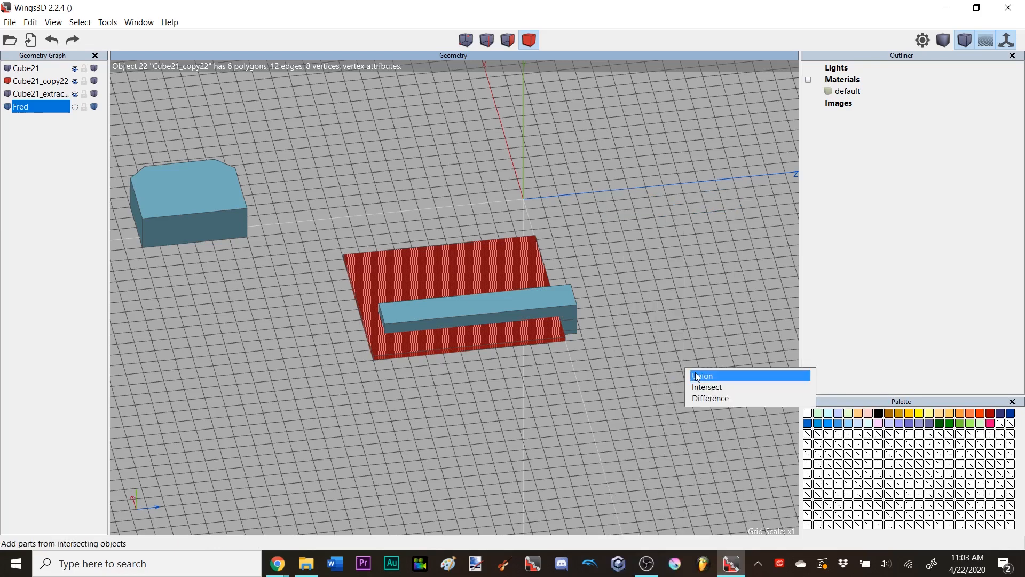
pyautogui.click(746, 397)
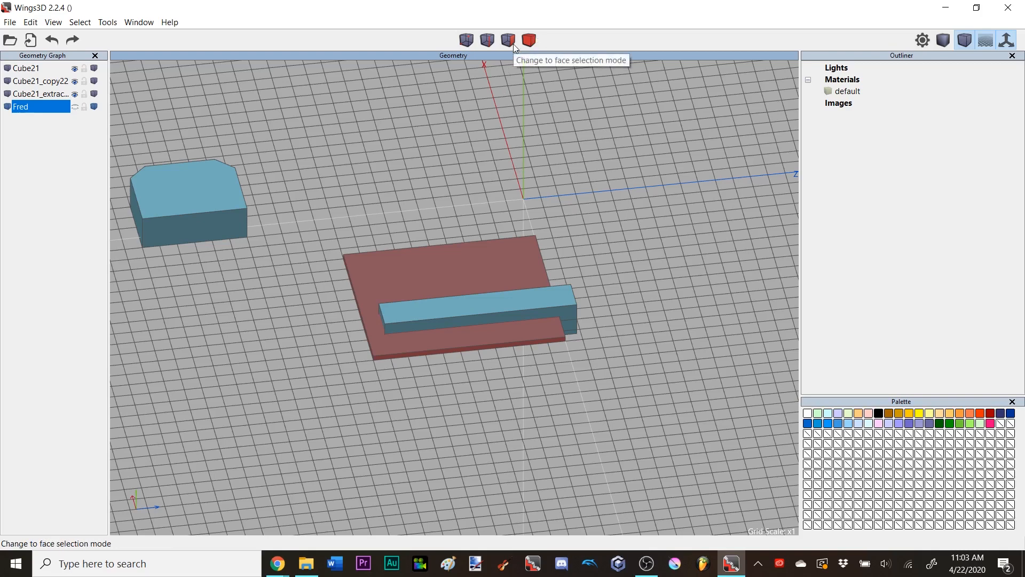
pyautogui.click(564, 314)
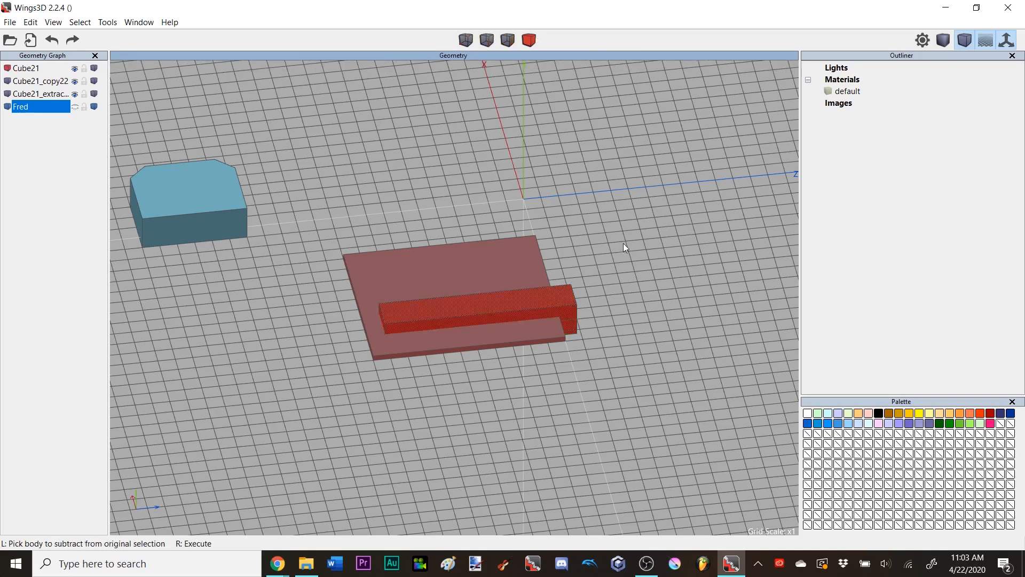
pyautogui.rightClick(623, 243)
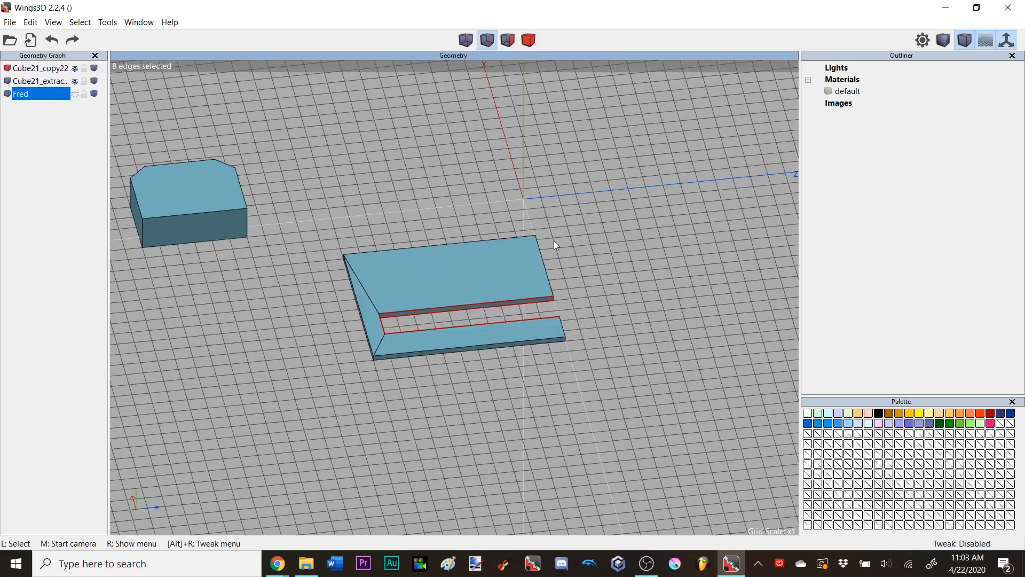
pyautogui.click(593, 225)
# - Move the chamfered block by DX -6 and DY -13 in the top view so it overlaps the slotted slab's edge, and clear the selection
pyautogui.middleClick(593, 225)
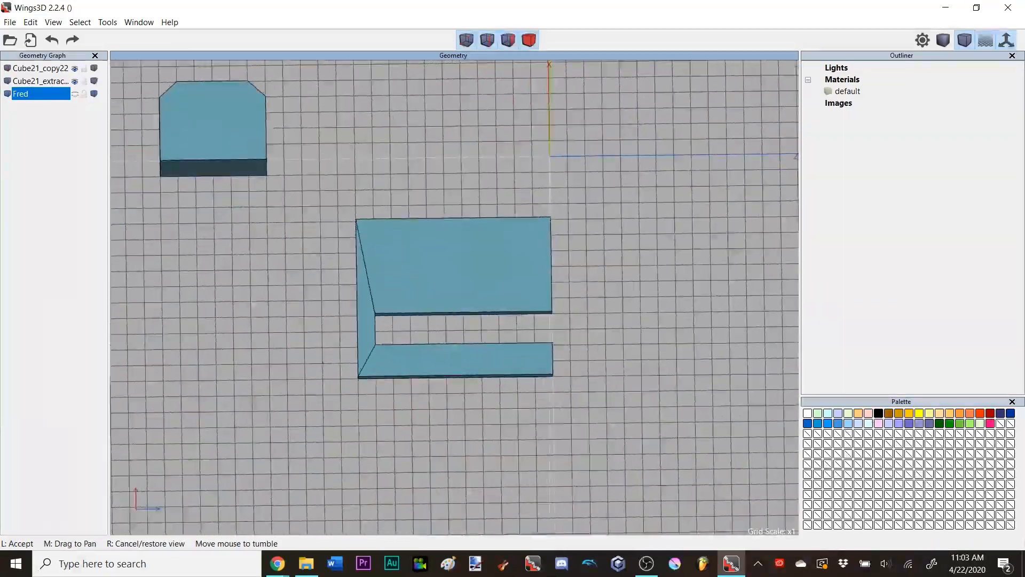
pyautogui.click(593, 225)
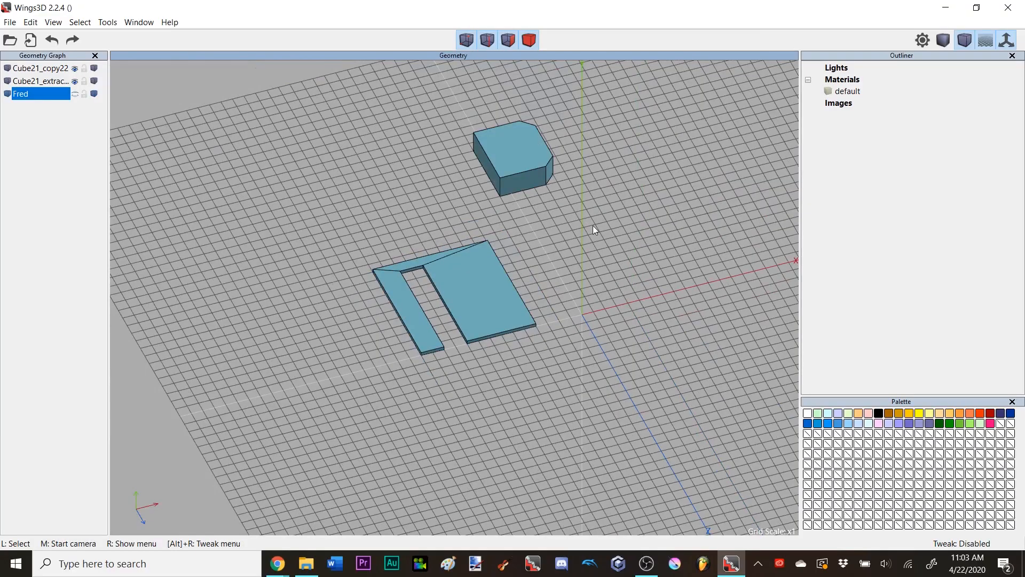
pyautogui.middleClick(621, 190)
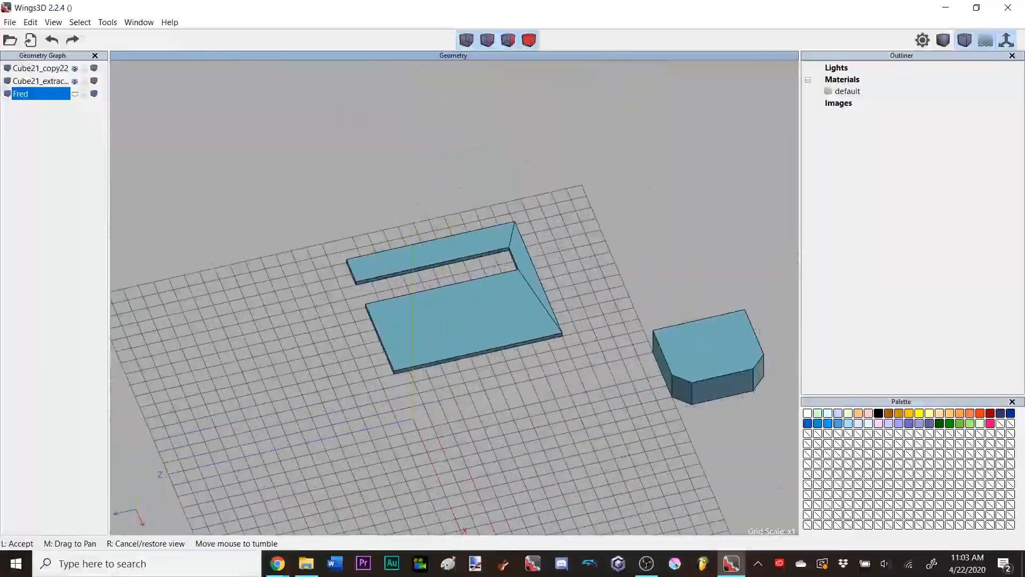
pyautogui.click(620, 194)
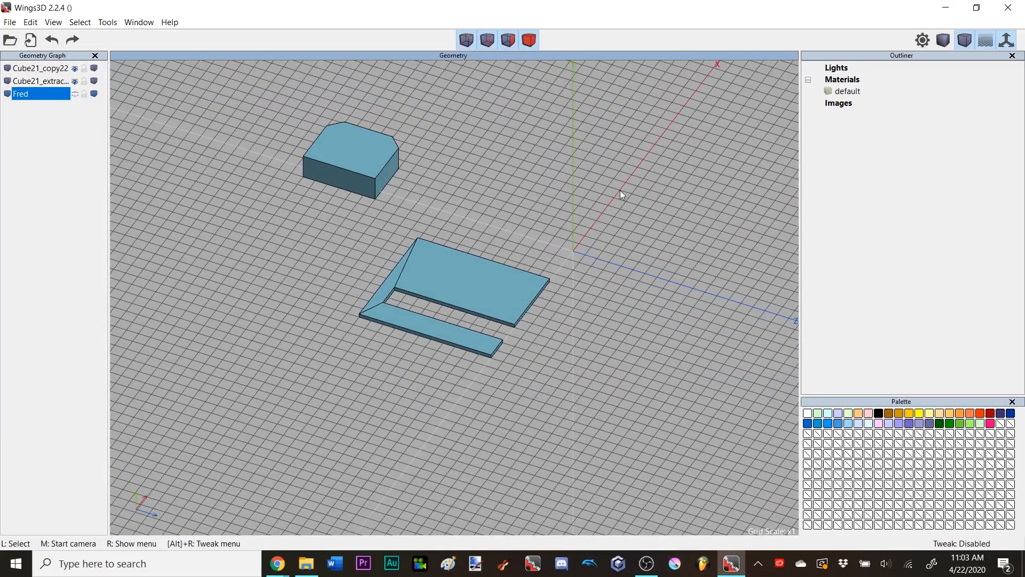
pyautogui.click(356, 156)
pyautogui.press('y')
pyautogui.press('d')
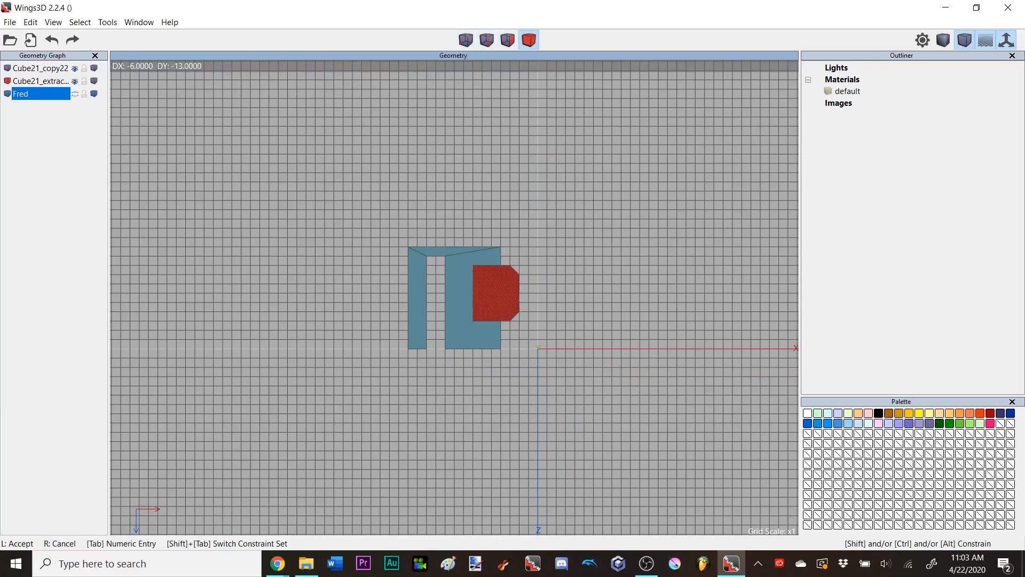
pyautogui.click(484, 171)
pyautogui.scroll(3, 484, 171)
pyautogui.middleClick(517, 164)
pyautogui.click(543, 150)
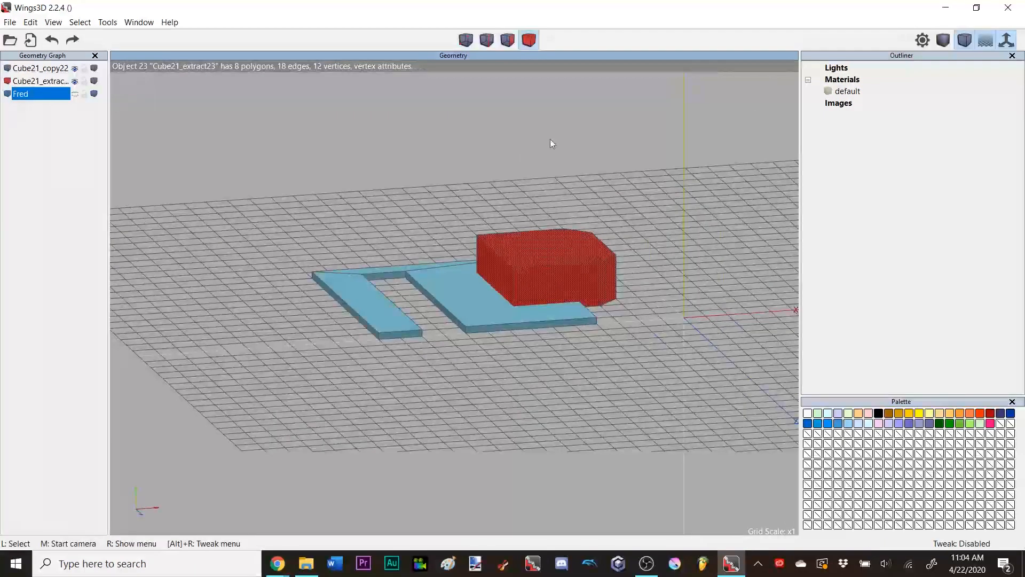
pyautogui.middleClick(618, 131)
pyautogui.click(535, 88)
pyautogui.press('space')
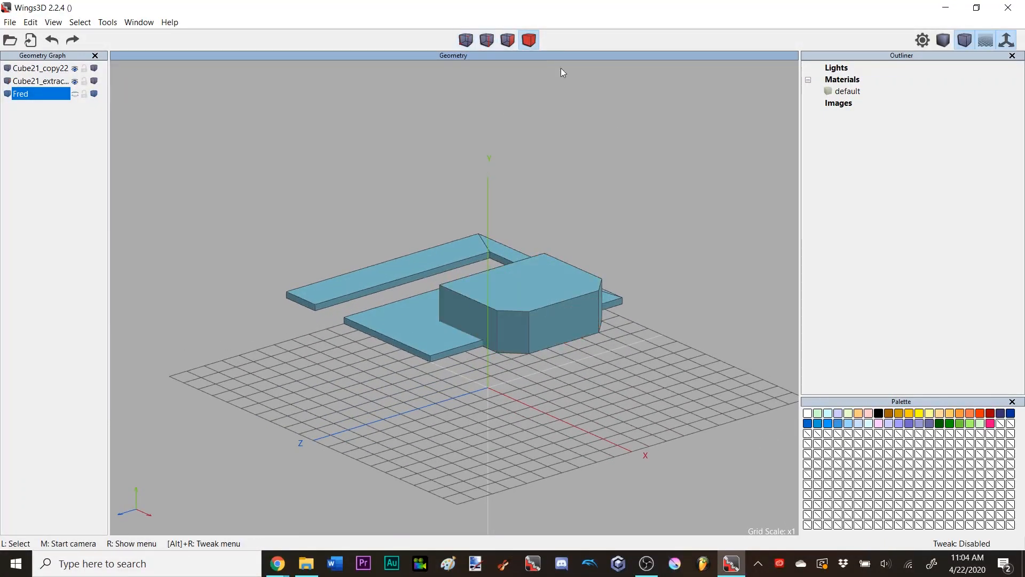
# - Try to join the slotted slab and the chamfered block with Boolean Union
pyautogui.middleClick(556, 103)
pyautogui.click(598, 163)
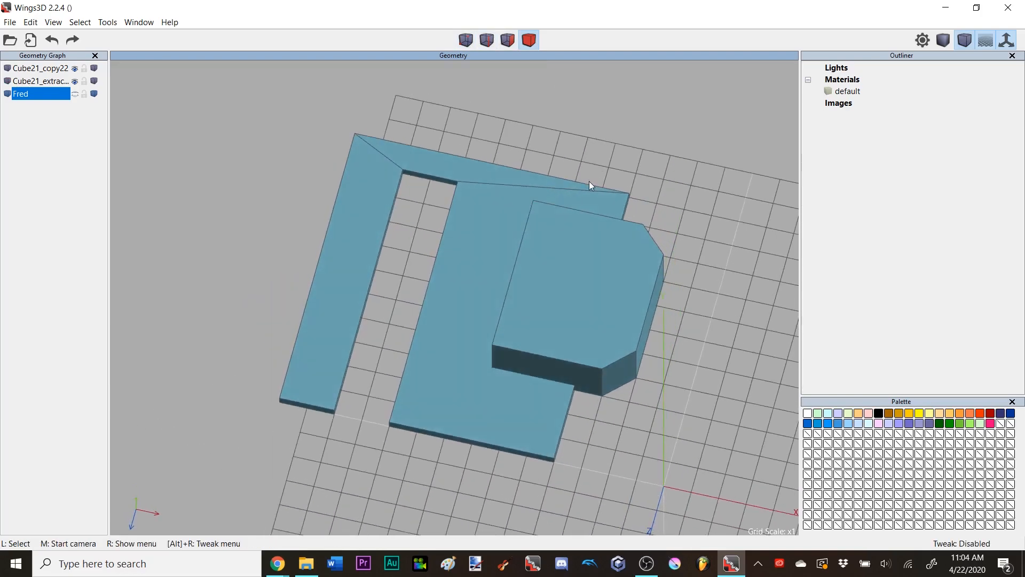
pyautogui.click(590, 184)
pyautogui.middleClick(616, 133)
pyautogui.click(616, 133)
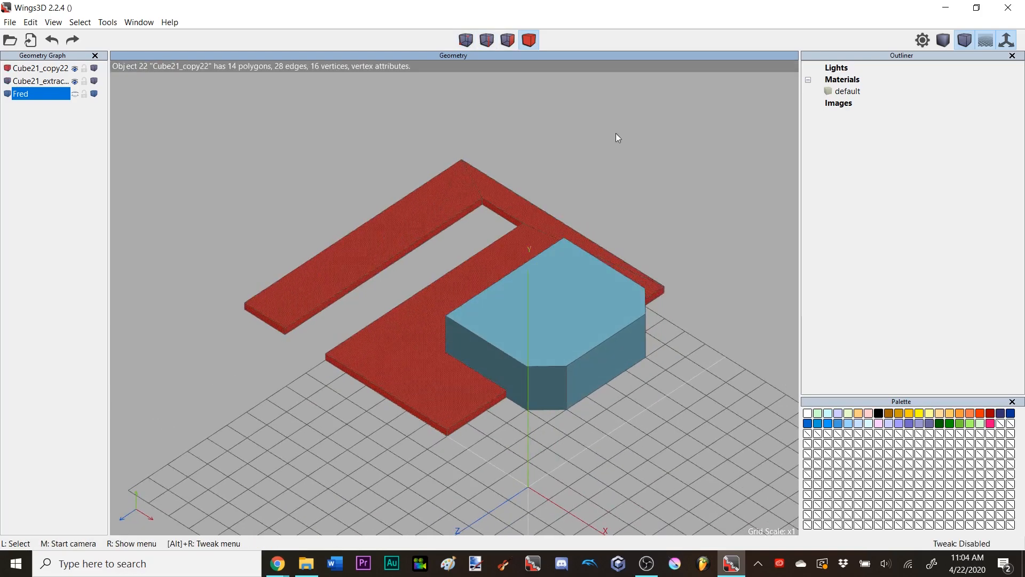
pyautogui.click(570, 322)
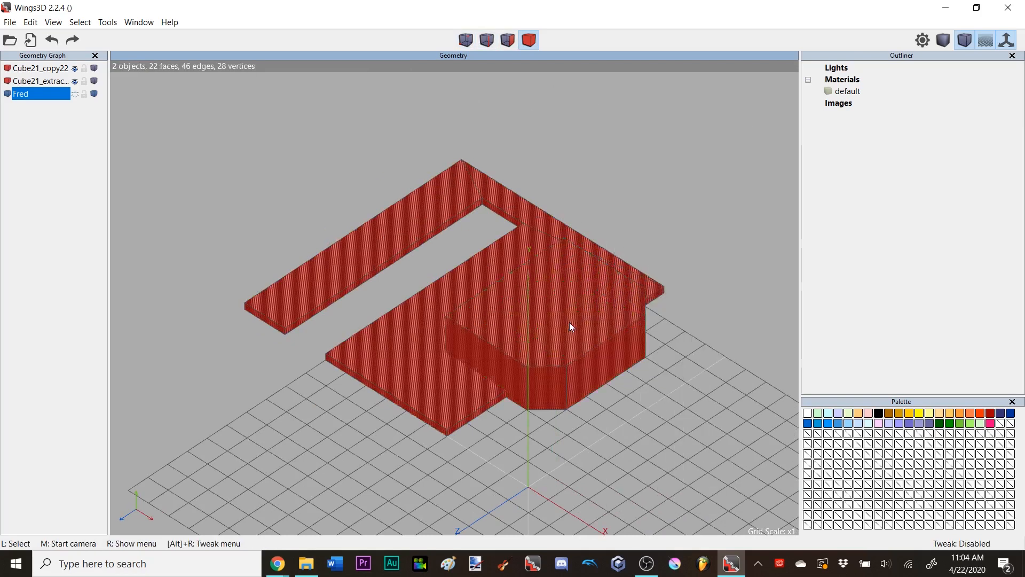
pyautogui.rightClick(638, 187)
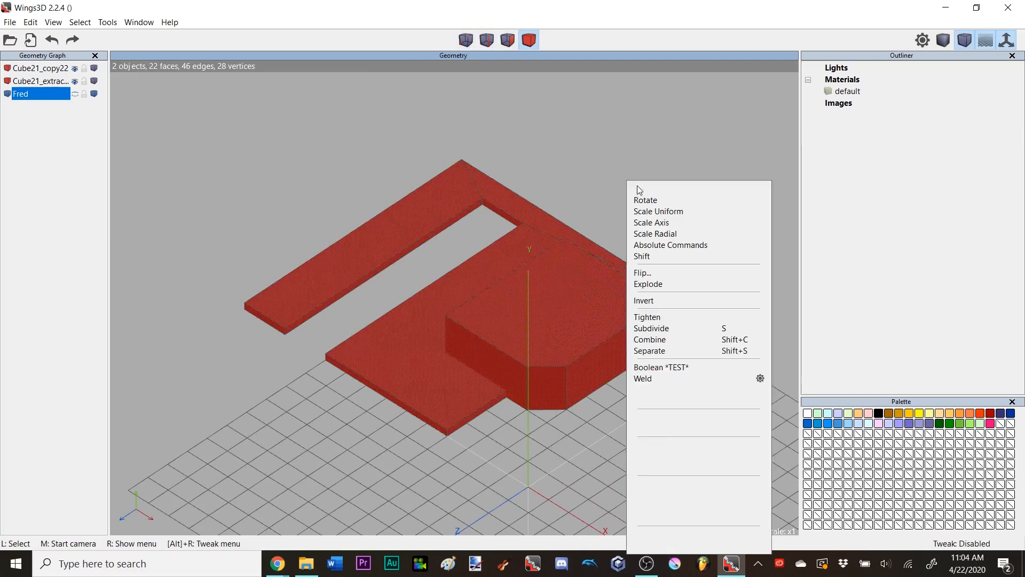
pyautogui.click(704, 366)
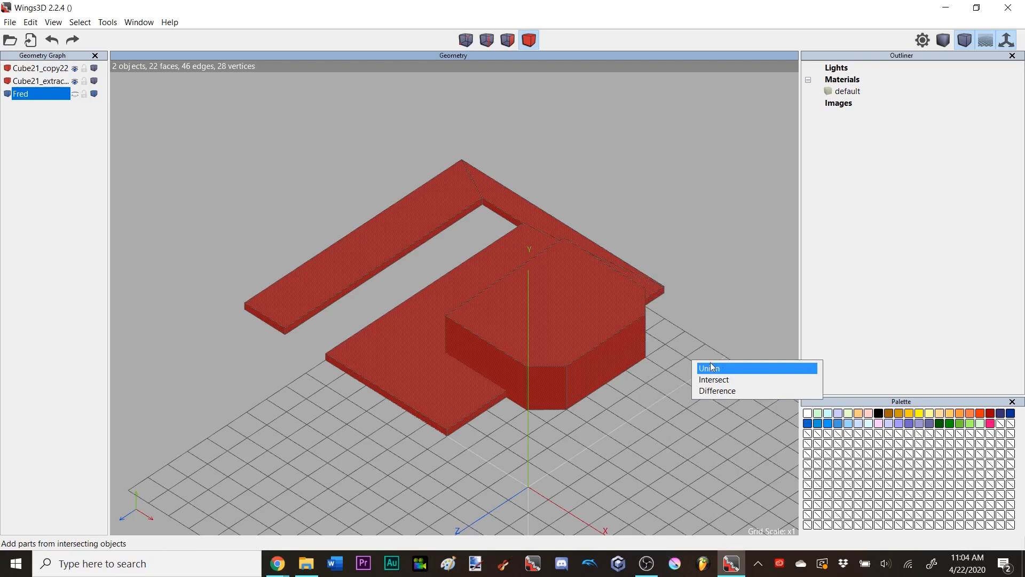
pyautogui.click(739, 373)
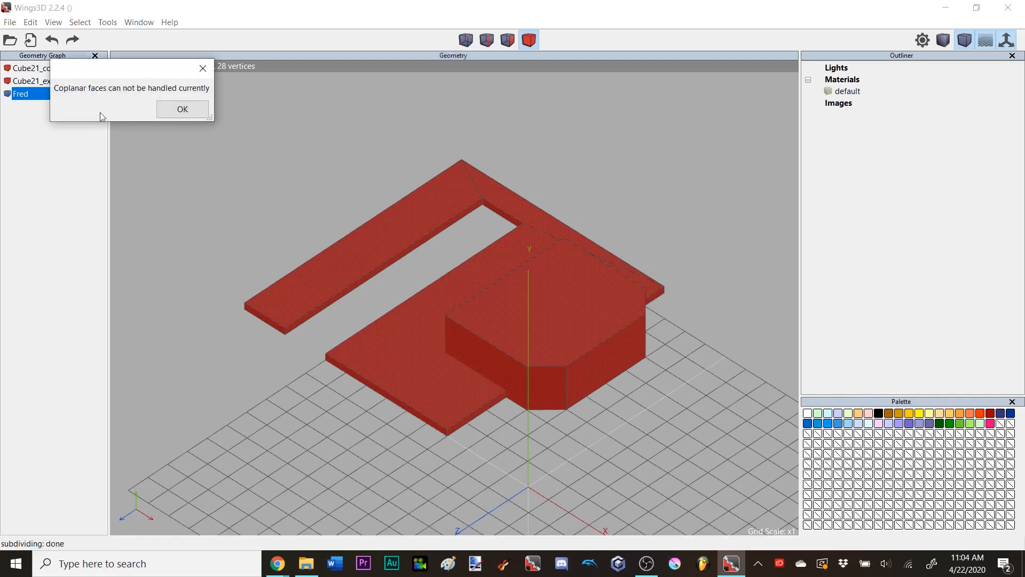
pyautogui.click(182, 109)
# - Move the chamfered block down along Y so its underside extends below the slotted slab, and clear the selection
pyautogui.scroll(3, 479, 152)
pyautogui.middleClick(660, 260)
pyautogui.click(660, 260)
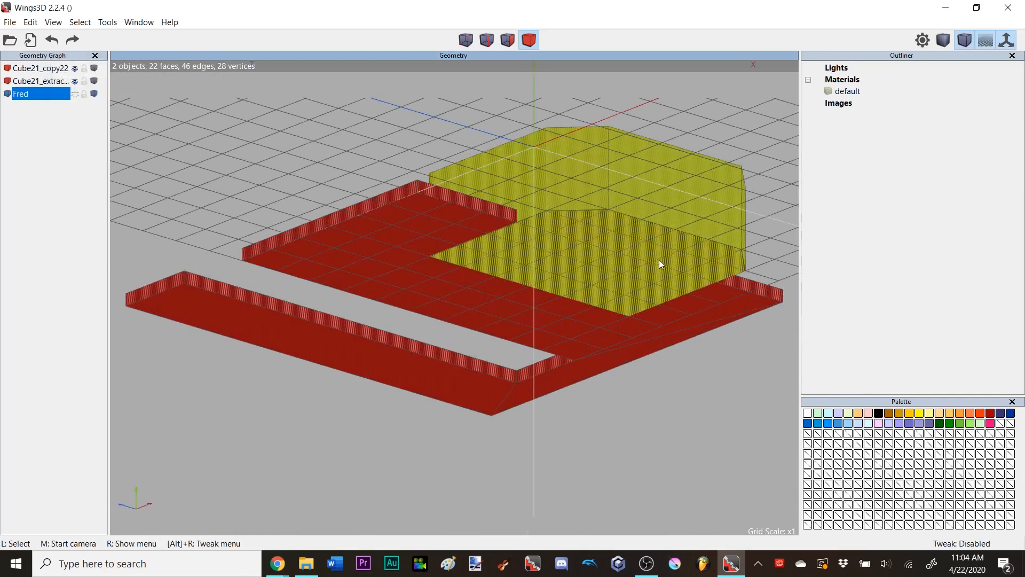
pyautogui.press('space')
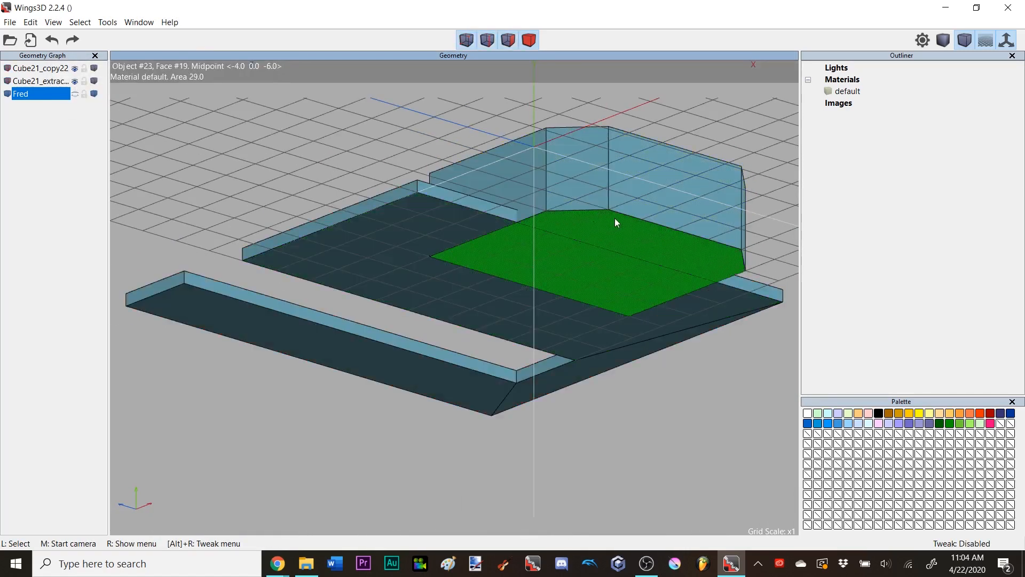
pyautogui.click(529, 40)
pyautogui.click(561, 145)
pyautogui.middleClick(561, 143)
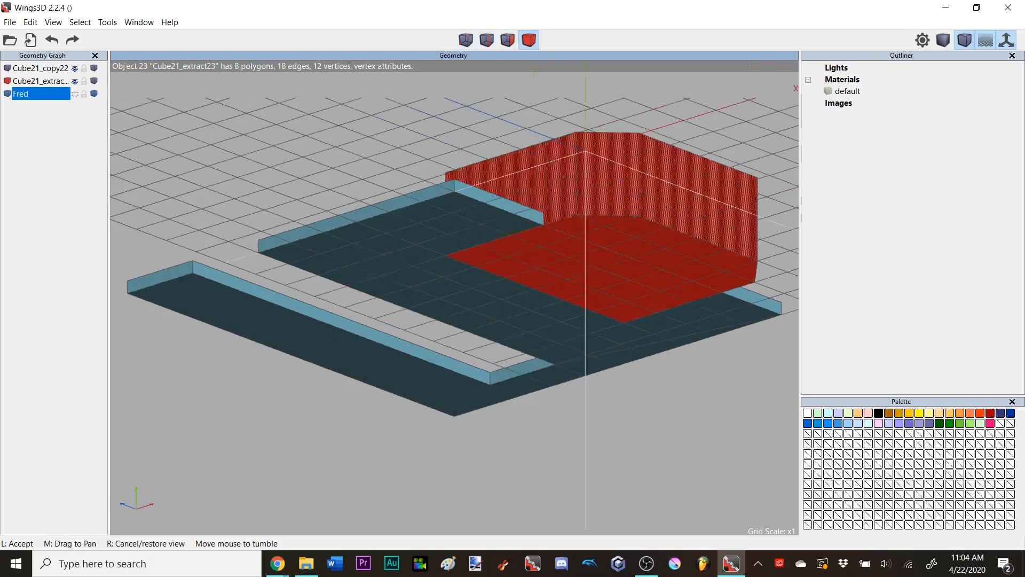
pyautogui.click(606, 53)
pyautogui.rightClick(598, 85)
pyautogui.click(598, 88)
pyautogui.click(600, 110)
pyautogui.click(604, 127)
pyautogui.press('space')
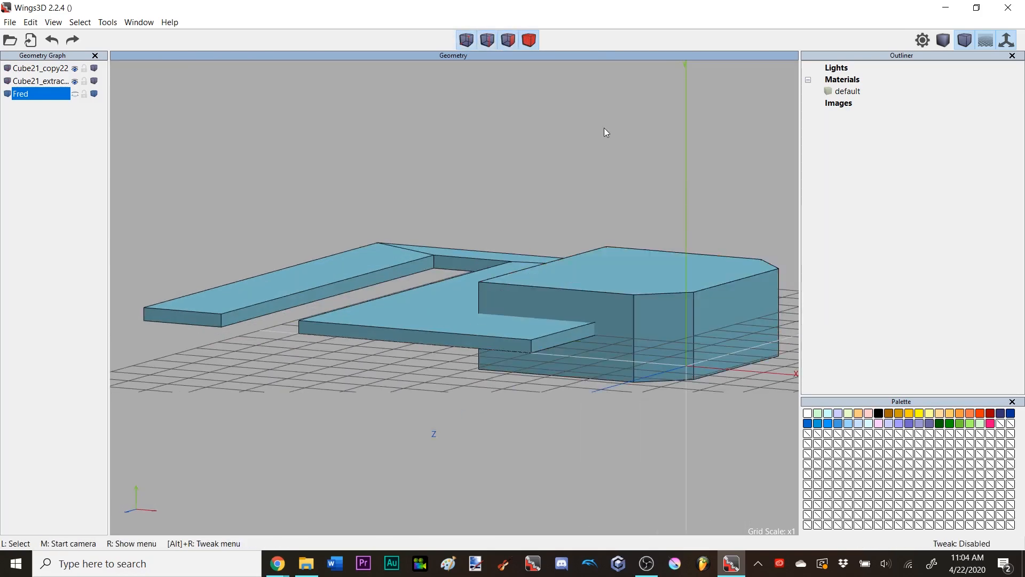
# - Join the slotted slab and the lowered chamfered block with Boolean Union
pyautogui.middleClick(604, 128)
pyautogui.click(560, 158)
pyautogui.middleClick(559, 158)
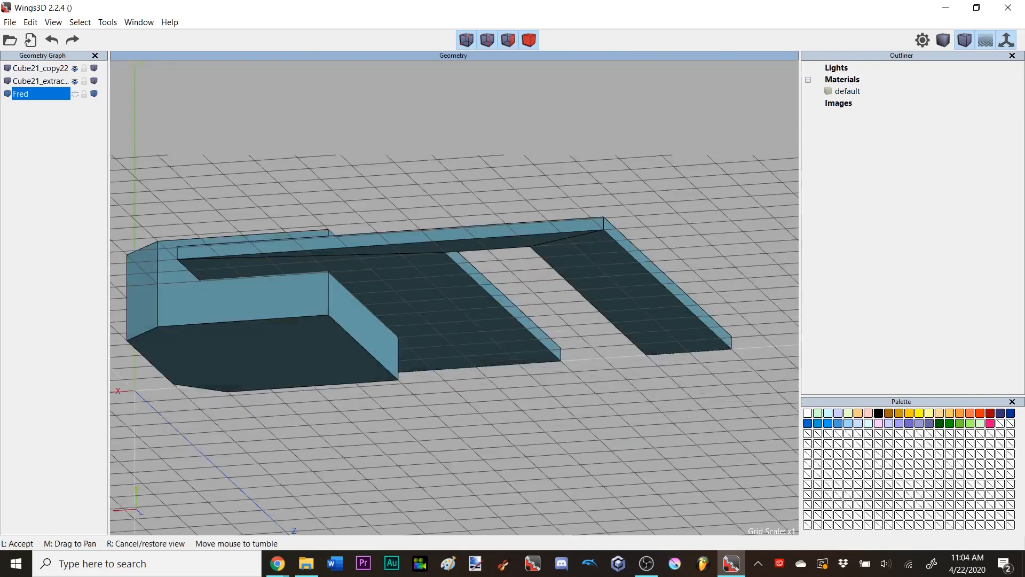
pyautogui.click(297, 380)
pyautogui.middleClick(425, 221)
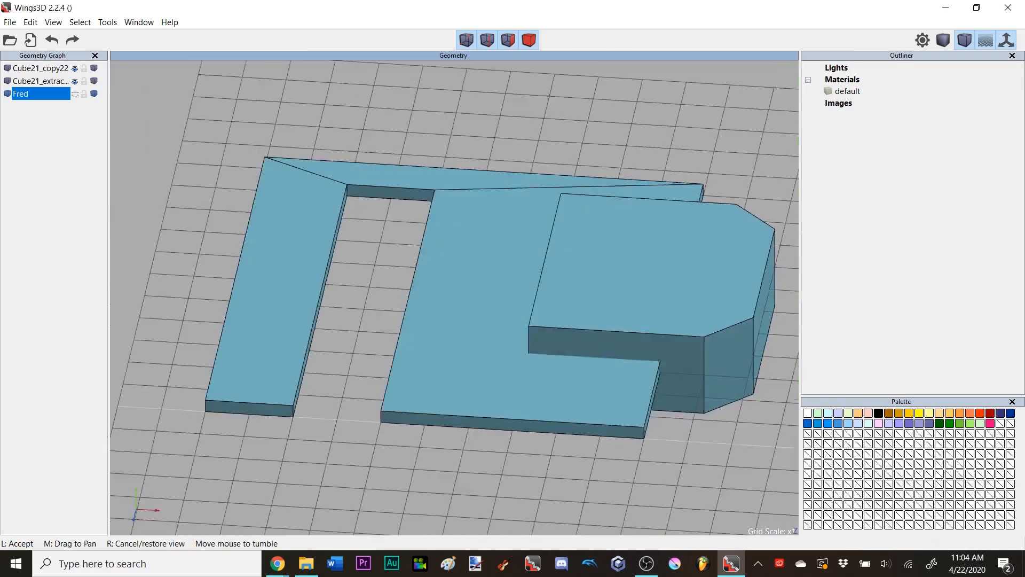
pyautogui.click(541, 54)
pyautogui.click(558, 187)
pyautogui.rightClick(562, 168)
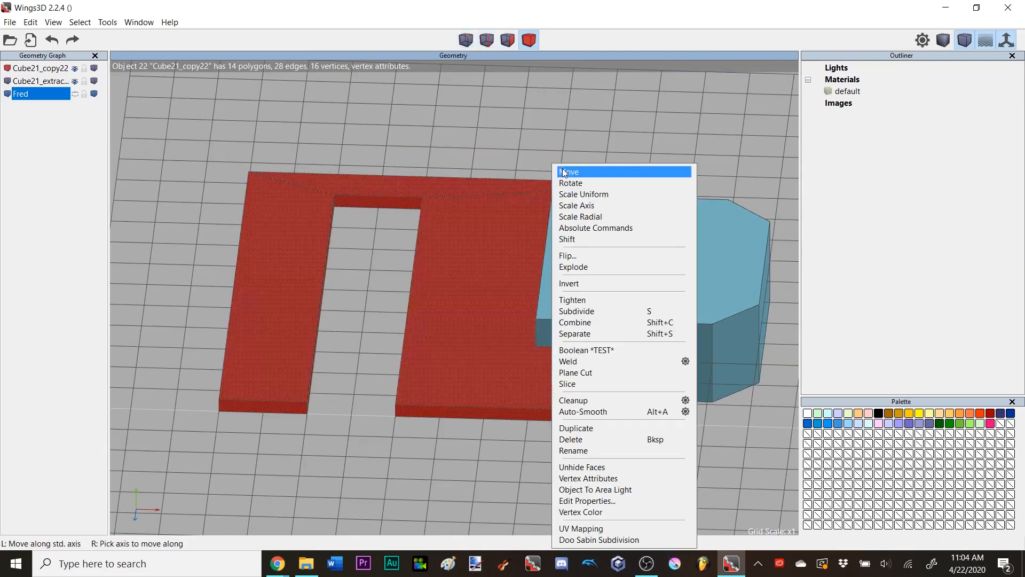
pyautogui.click(517, 143)
pyautogui.click(623, 269)
pyautogui.rightClick(622, 135)
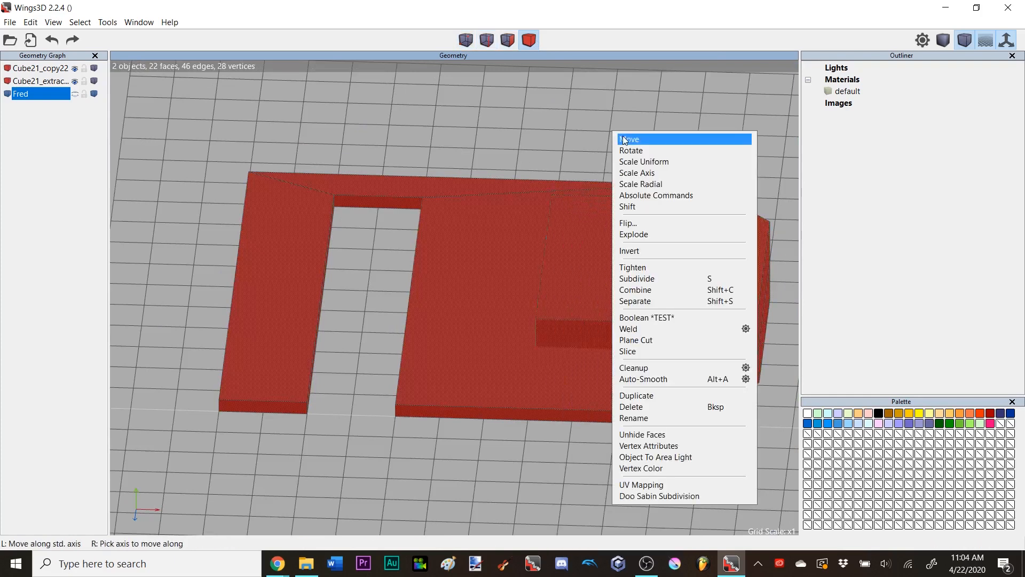
pyautogui.click(679, 319)
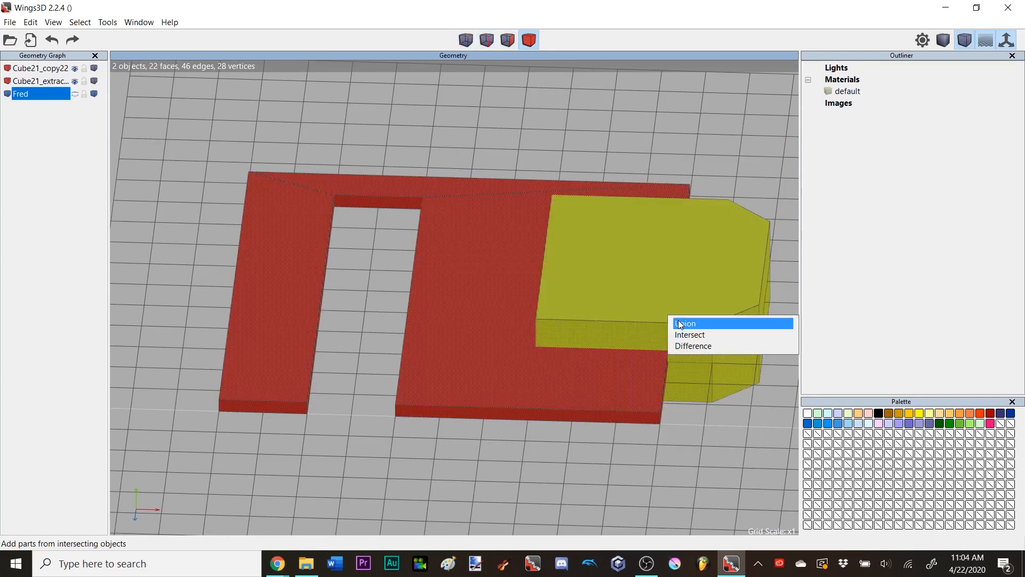
pyautogui.click(679, 323)
pyautogui.middleClick(628, 186)
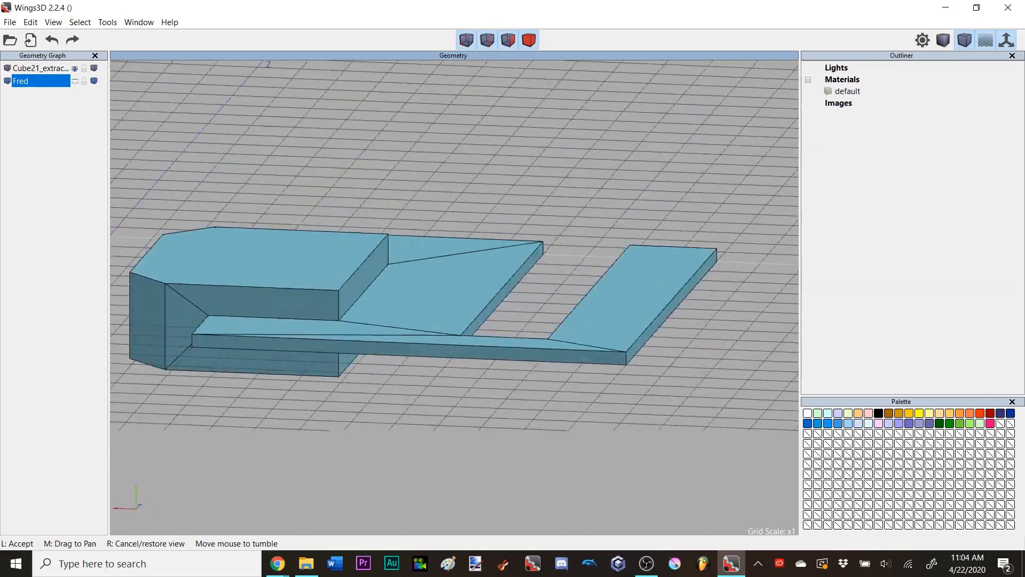
pyautogui.click(390, 353)
# - Bevel the seam edges where the joined block meets the slab, and clear the selection
pyautogui.scroll(5, 390, 352)
pyautogui.middleClick(413, 349)
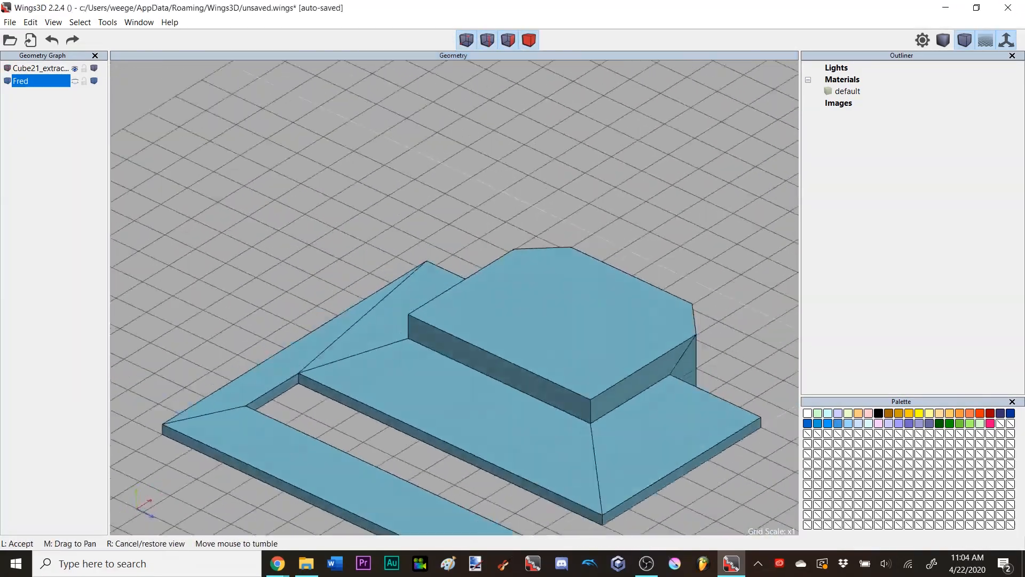
pyautogui.click(542, 325)
pyautogui.click(542, 323)
pyautogui.click(466, 324)
pyautogui.middleClick(465, 325)
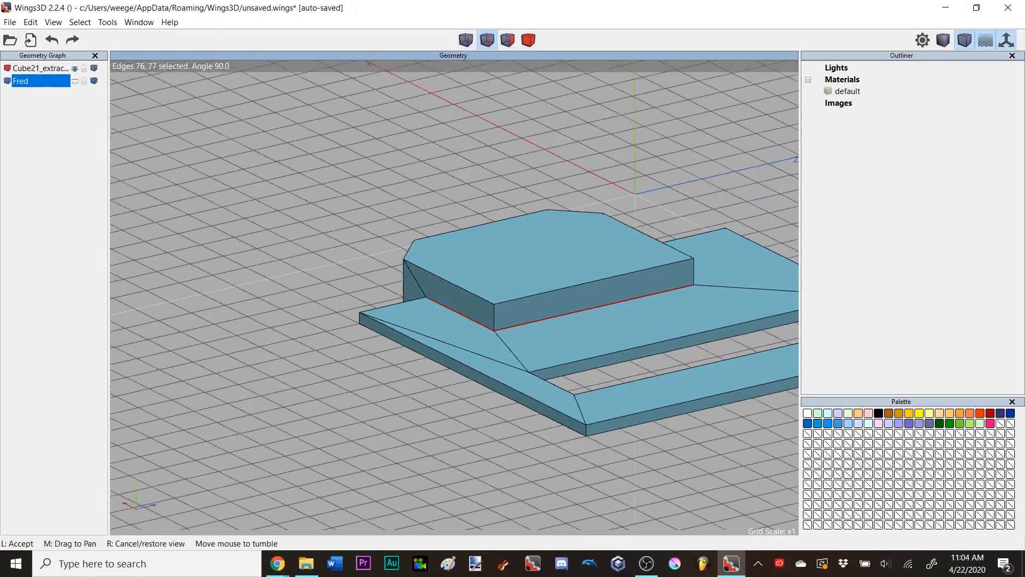
pyautogui.click(464, 326)
pyautogui.click(481, 425)
pyautogui.rightClick(576, 217)
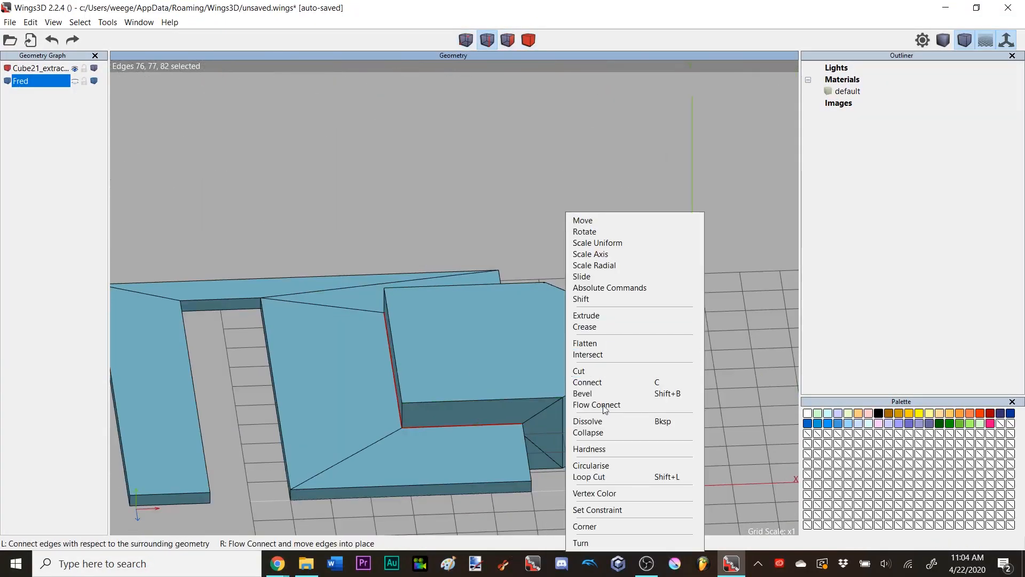
pyautogui.click(605, 394)
pyautogui.click(570, 310)
pyautogui.middleClick(570, 310)
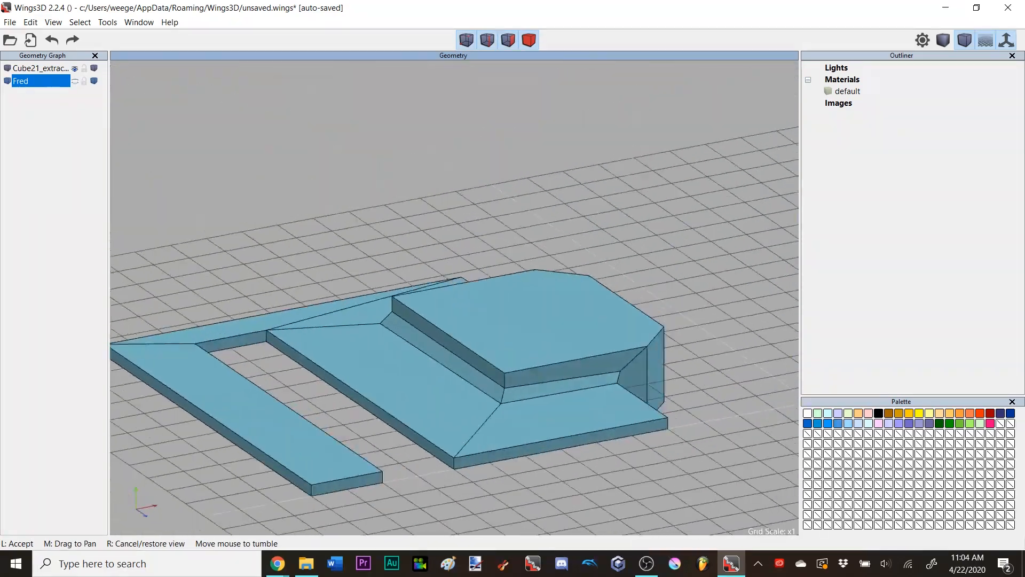
pyautogui.click(571, 310)
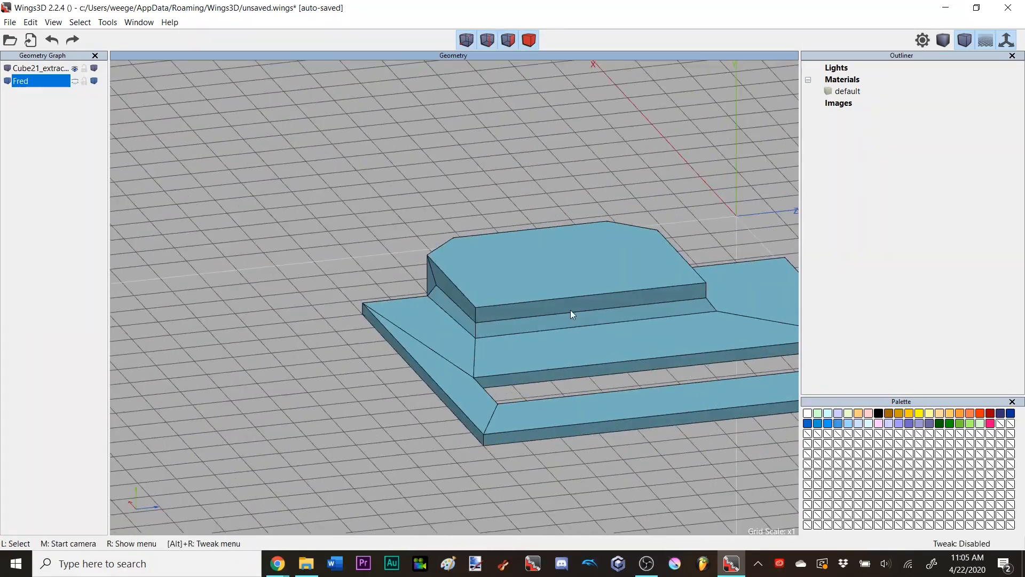
# - Undo the seam bevel and the Boolean Union to restore the separate slab and block
pyautogui.click(529, 43)
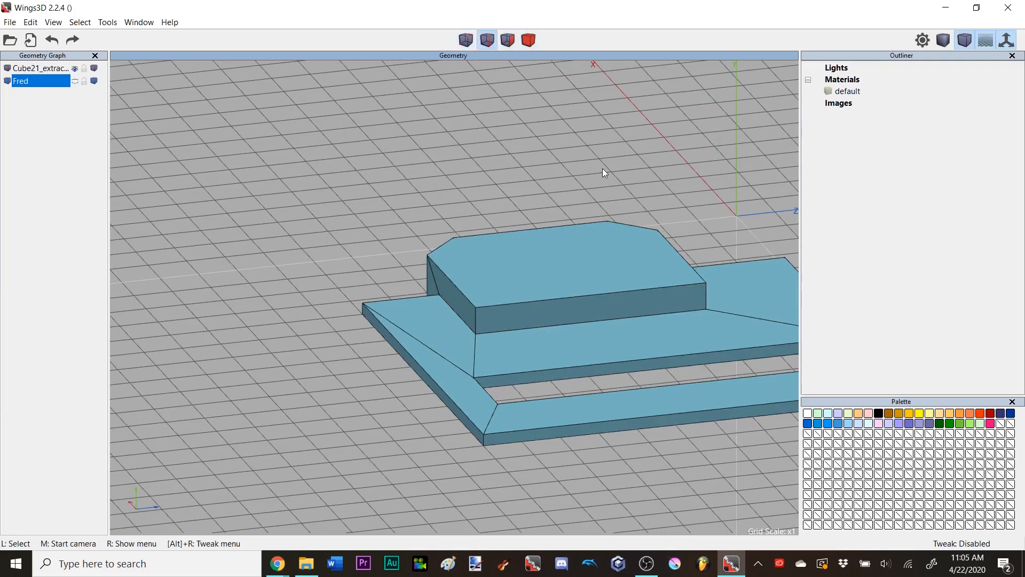
pyautogui.hotkey('ctrl', 'z')
pyautogui.press('space')
pyautogui.click(529, 42)
# - Intersect the slotted slab and the chamfered block with Boolean Intersect to keep only their overlapping part
pyautogui.middleClick(602, 196)
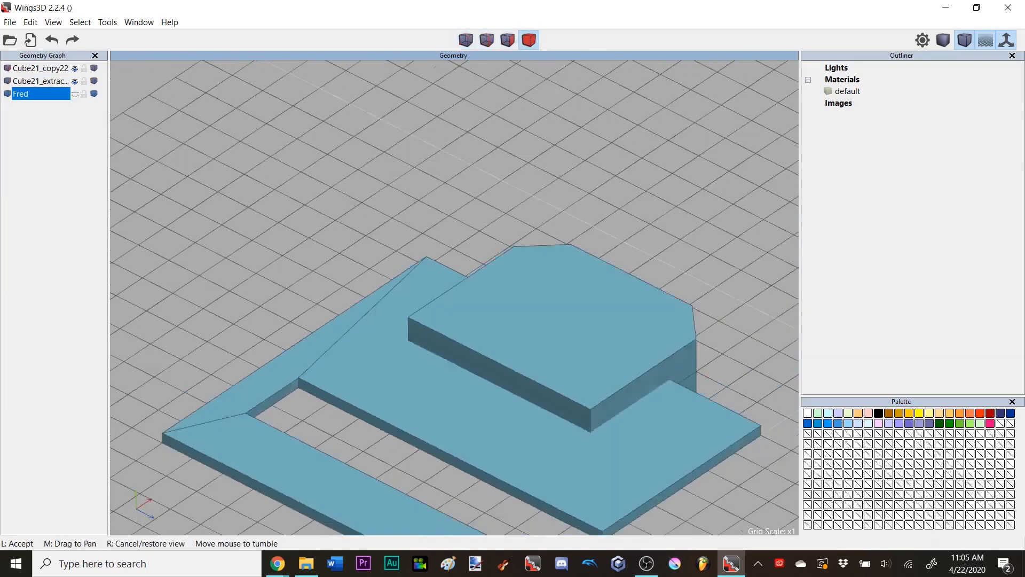
pyautogui.click(600, 200)
pyautogui.click(427, 422)
pyautogui.rightClick(578, 180)
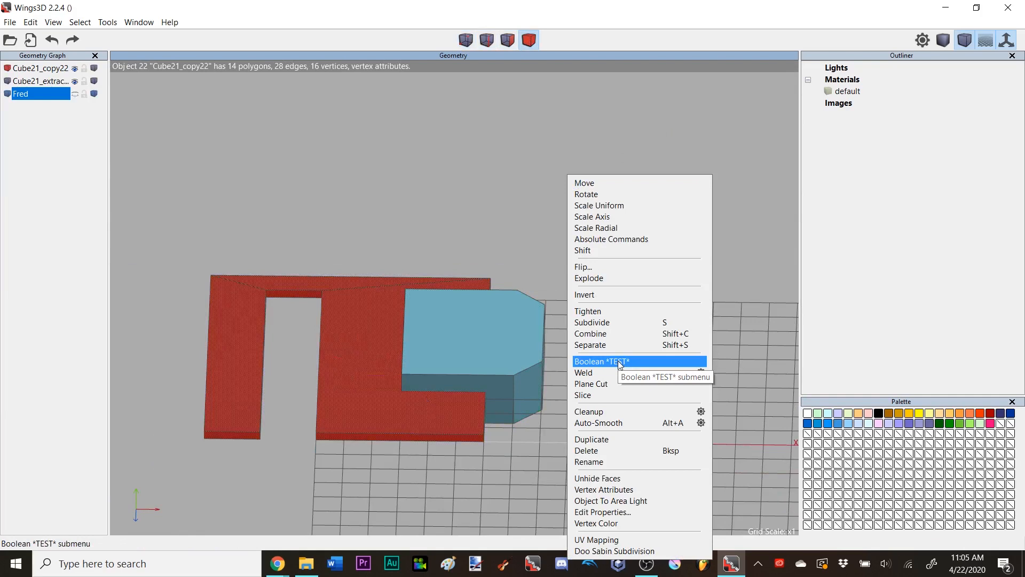
pyautogui.click(529, 305)
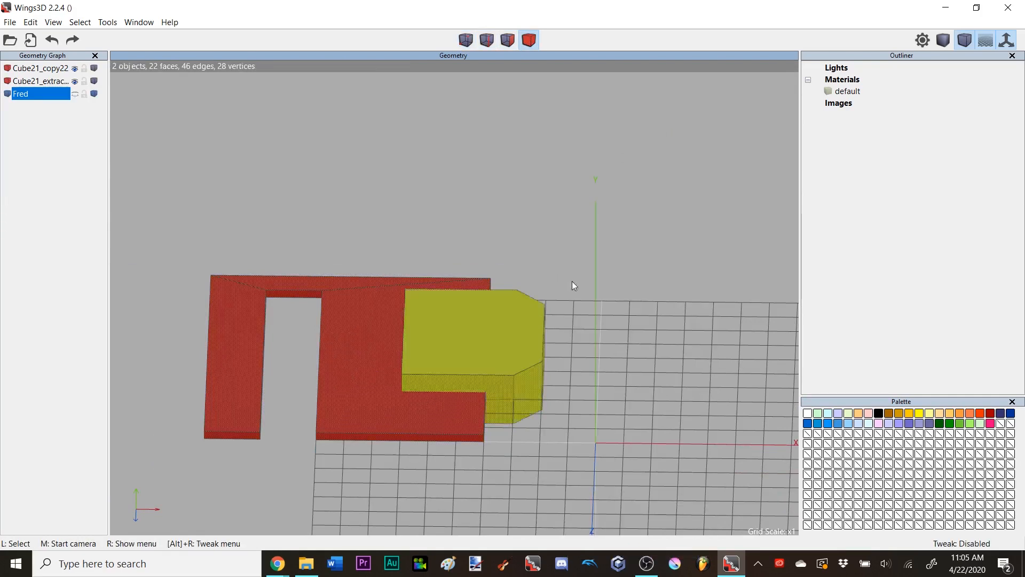
pyautogui.rightClick(634, 206)
pyautogui.click(653, 387)
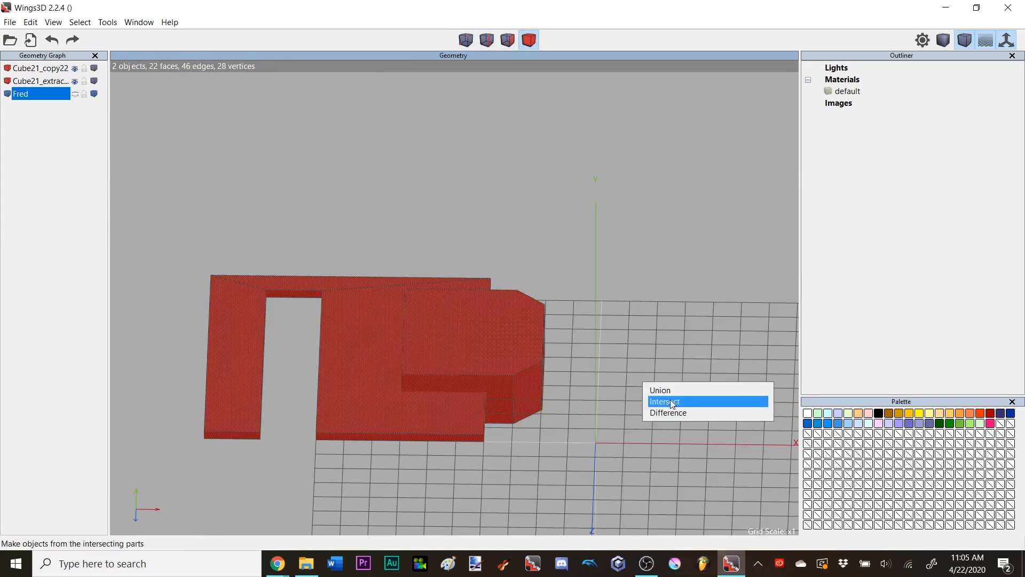
pyautogui.click(653, 402)
pyautogui.click(648, 379)
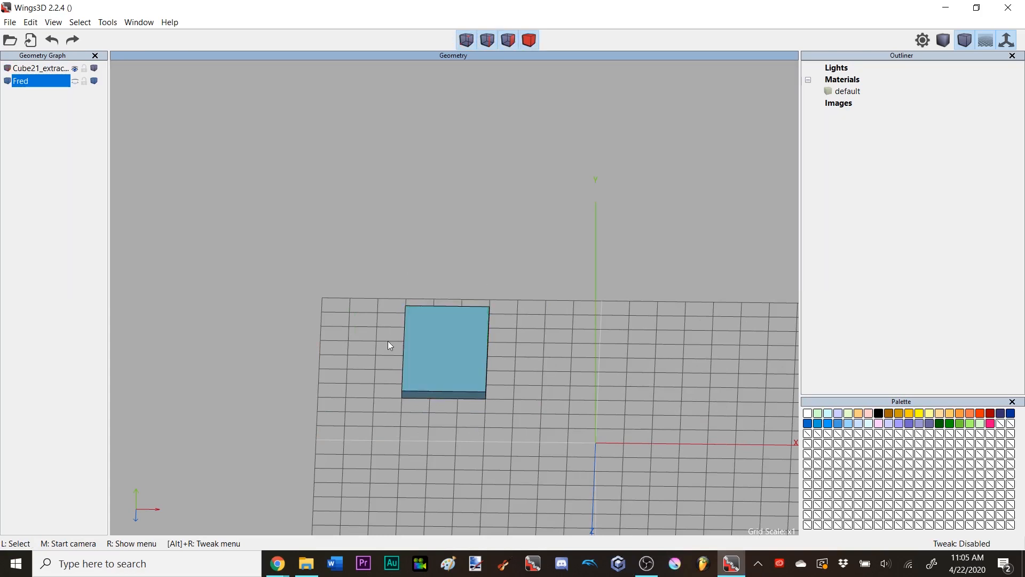
pyautogui.middleClick(404, 314)
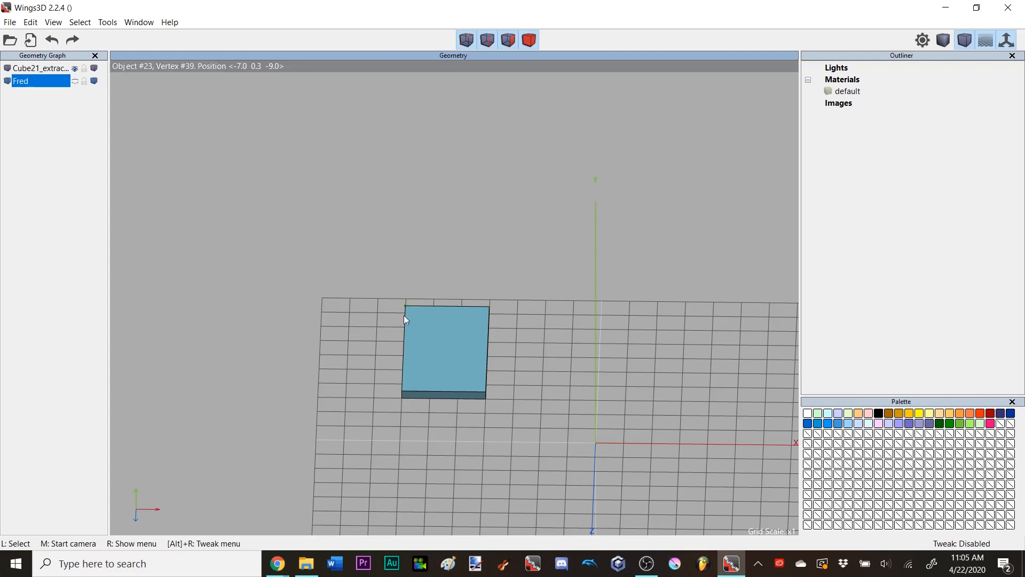
pyautogui.click(403, 315)
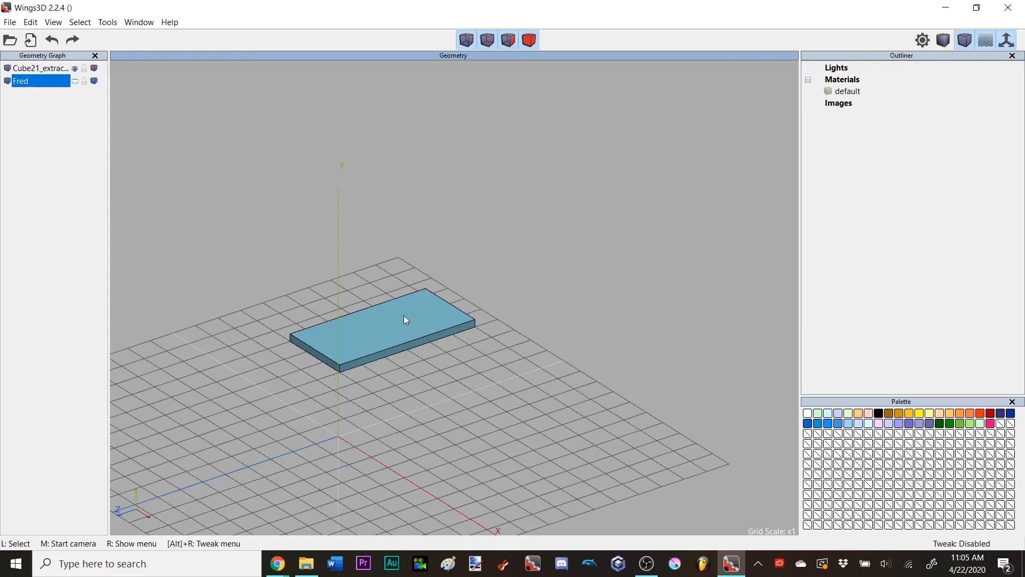
# - Undo the Boolean Intersect to bring back the separate slotted slab and chamfered block
pyautogui.hotkey('ctrl', 'alt', 'z')
pyautogui.hotkey('ctrl', 'alt', 'z')
pyautogui.hotkey('ctrl', 'alt', 'z')
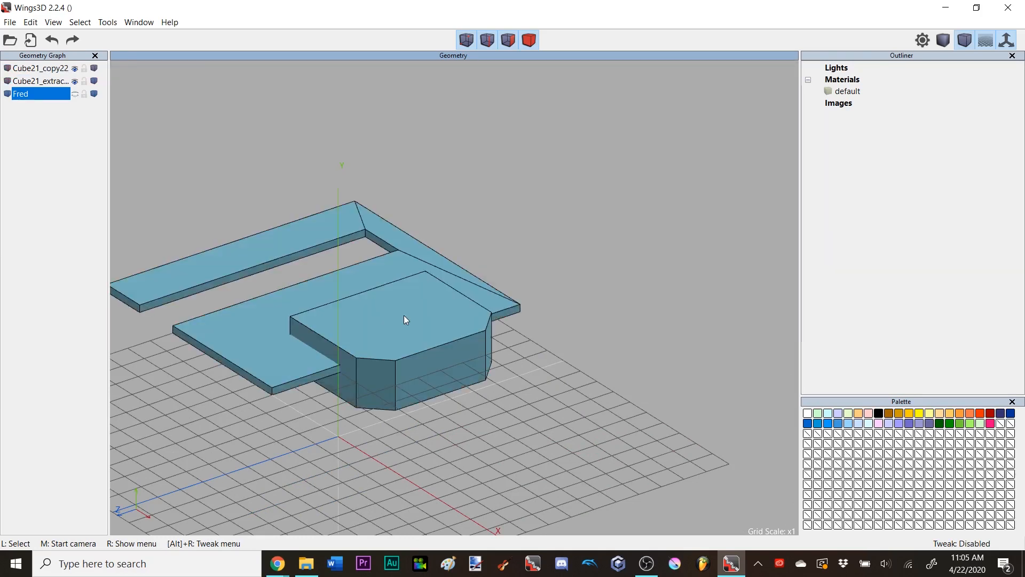
pyautogui.hotkey('ctrl', 'alt', 'z')
pyautogui.hotkey('ctrl', 'alt', 'z')
pyautogui.hotkey('ctrl', 'alt', 'z')
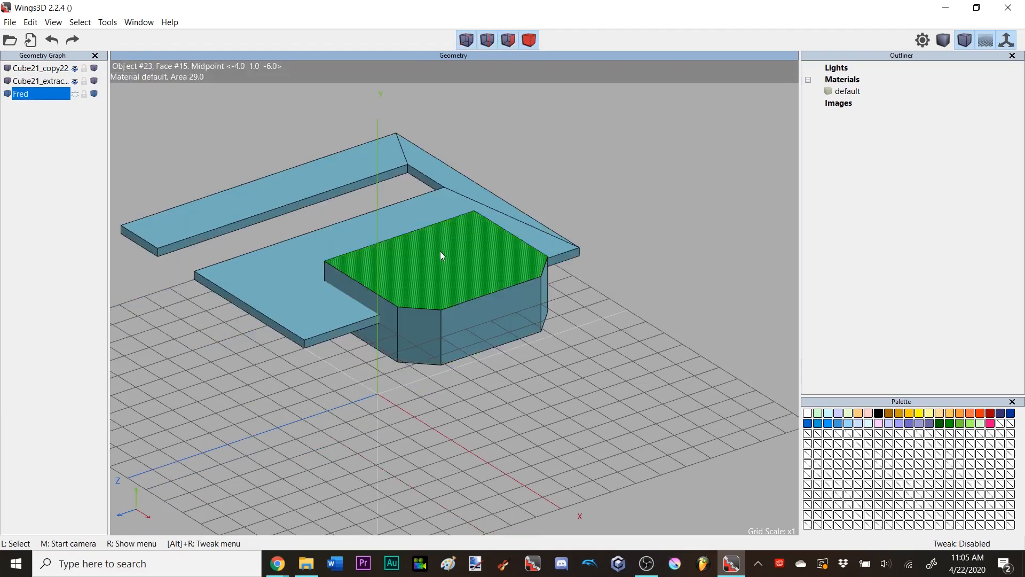
pyautogui.middleClick(440, 251)
pyautogui.click(440, 251)
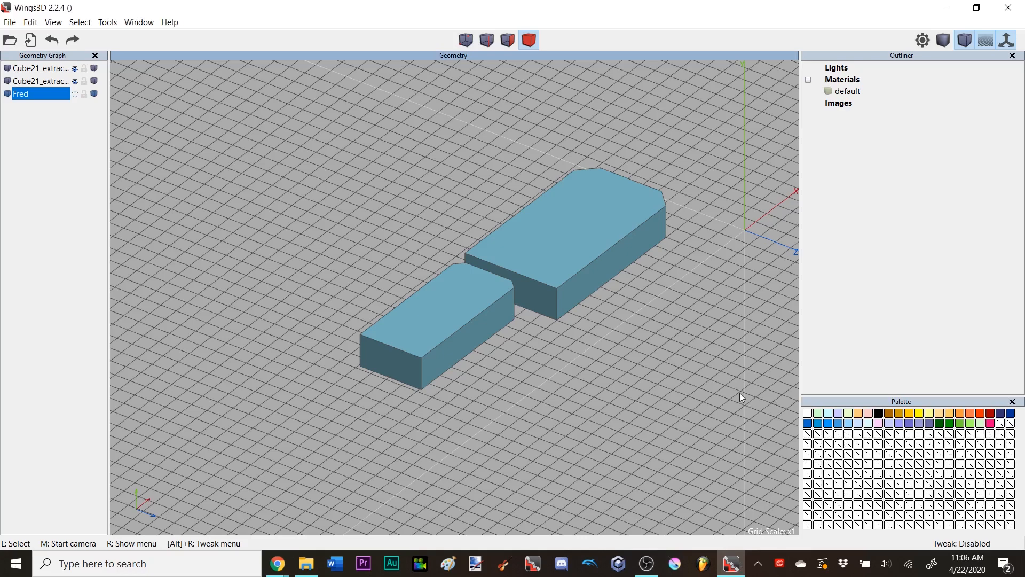
# - Move the smaller chamfered block along X over the large slab, leaving it slightly overhanging the slab's square end
pyautogui.middleClick(702, 383)
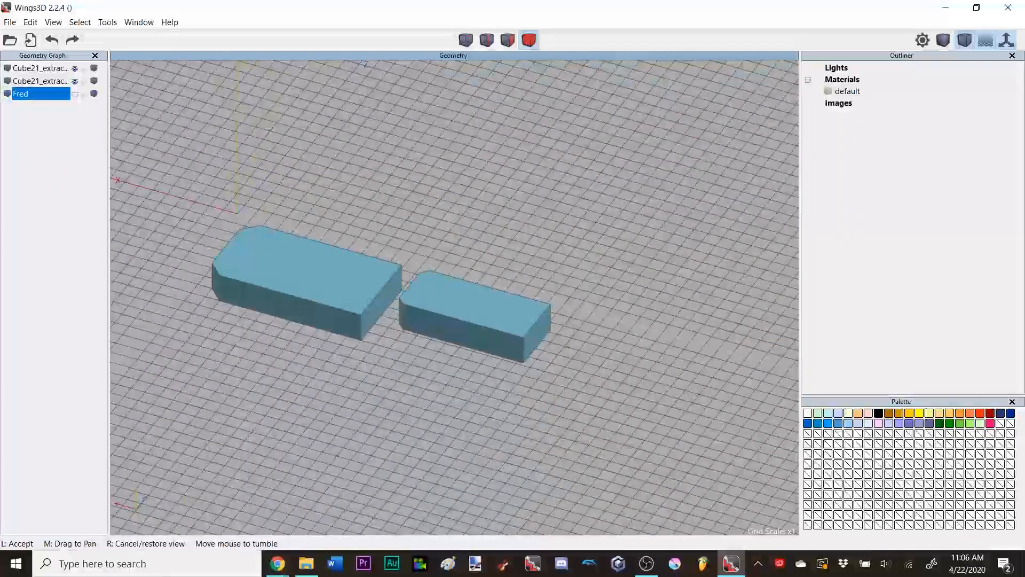
pyautogui.click(468, 315)
pyautogui.click(461, 311)
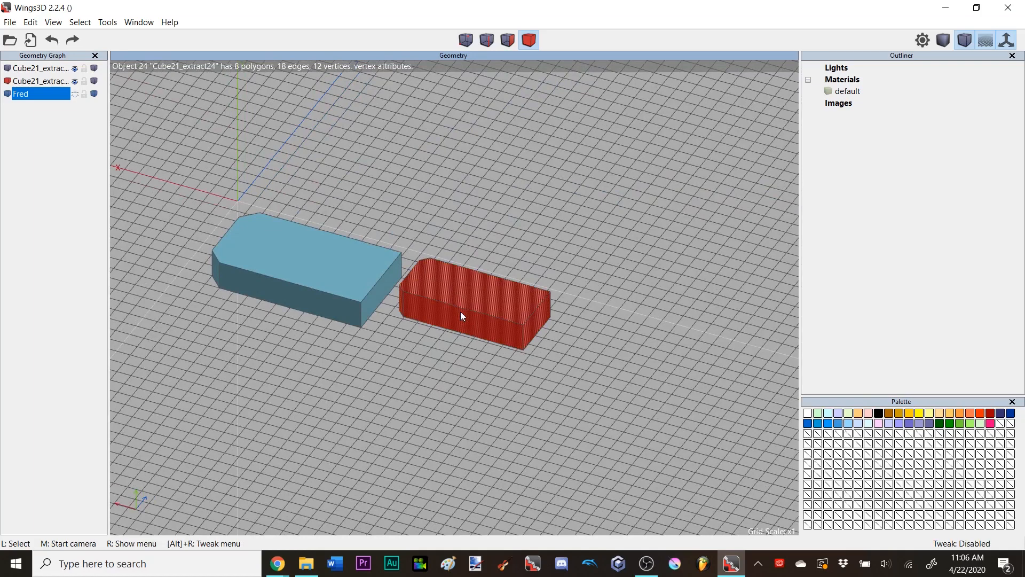
pyautogui.press('y')
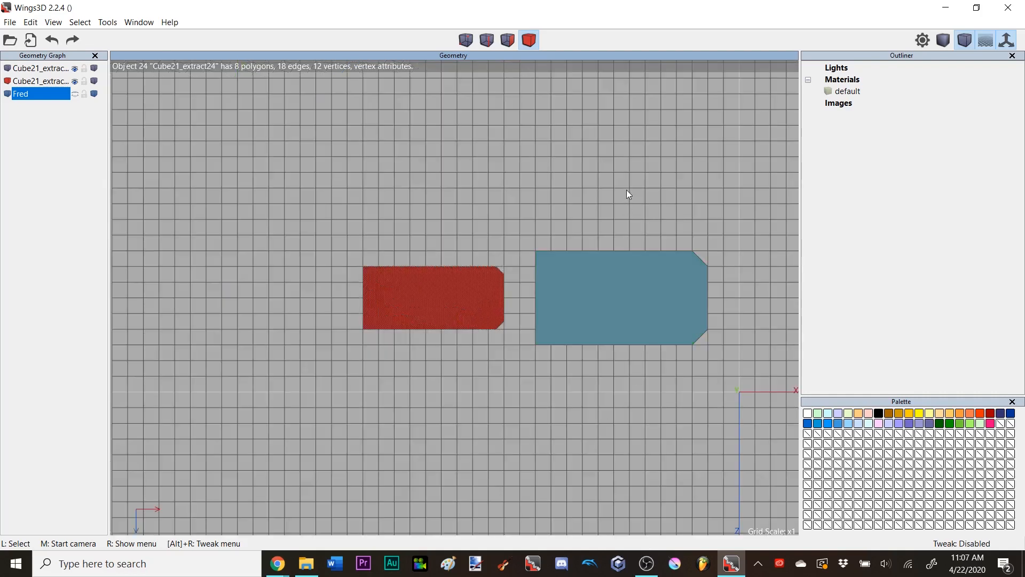
pyautogui.press('d')
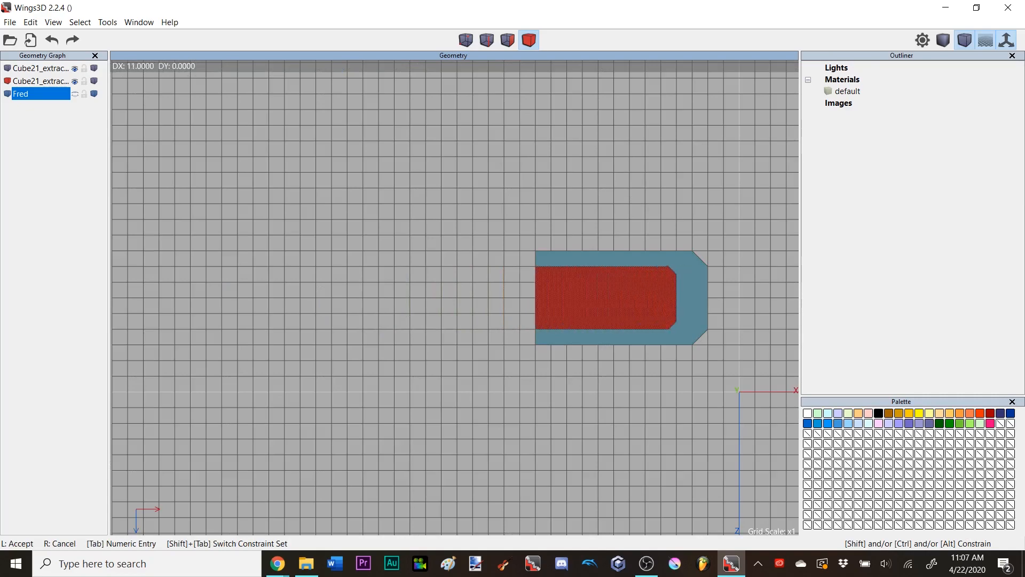
pyautogui.click(632, 194)
pyautogui.press('a')
pyautogui.scroll(4, 592, 205)
pyautogui.middleClick(592, 206)
pyautogui.click(592, 206)
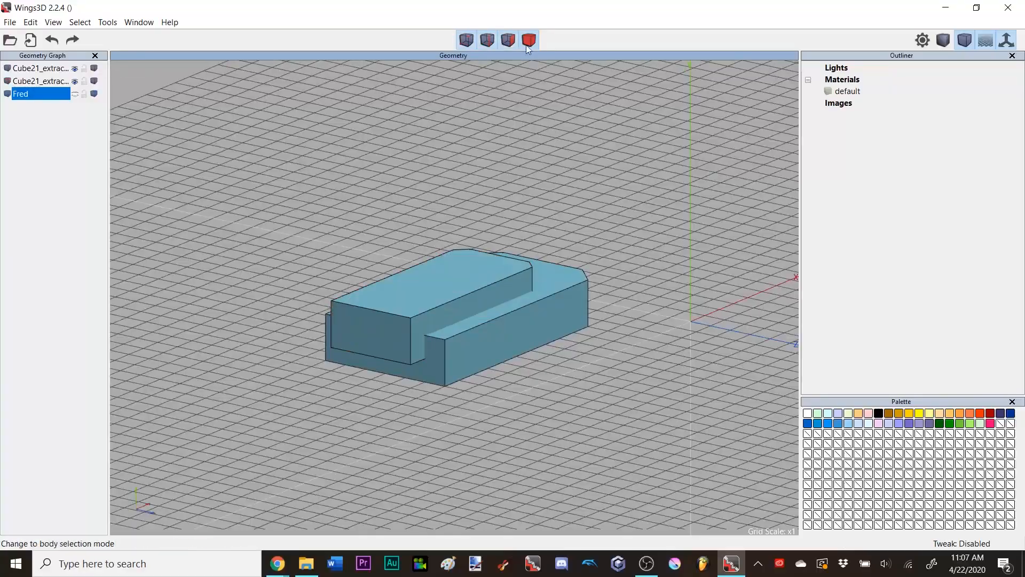
# - Move the smaller block's underside face 0.5 units along its normal, deeper into the slab
pyautogui.click(569, 287)
pyautogui.middleClick(591, 250)
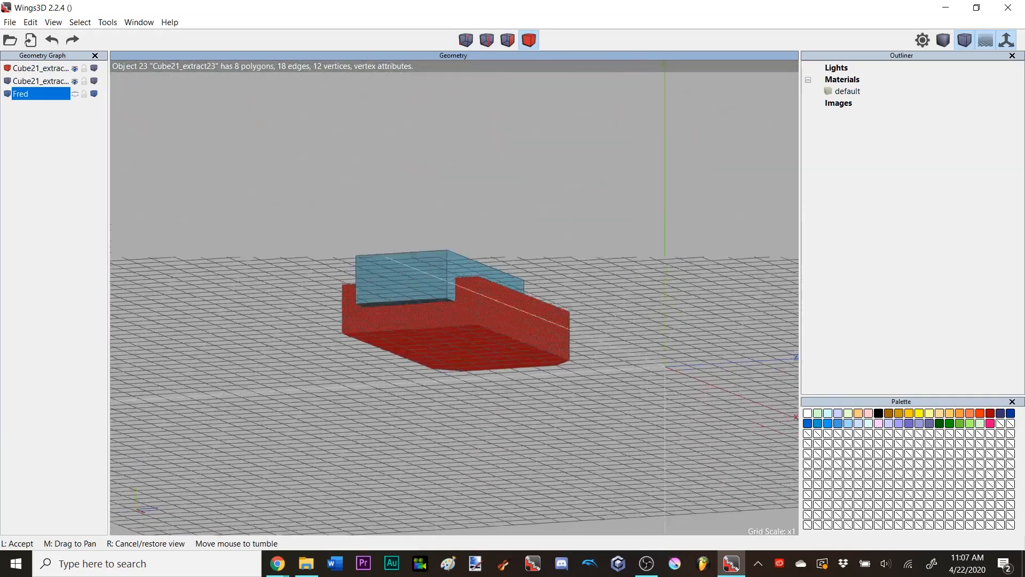
pyautogui.click(591, 251)
pyautogui.press('space')
pyautogui.click(369, 280)
pyautogui.rightClick(544, 133)
pyautogui.click(552, 134)
pyautogui.click(555, 137)
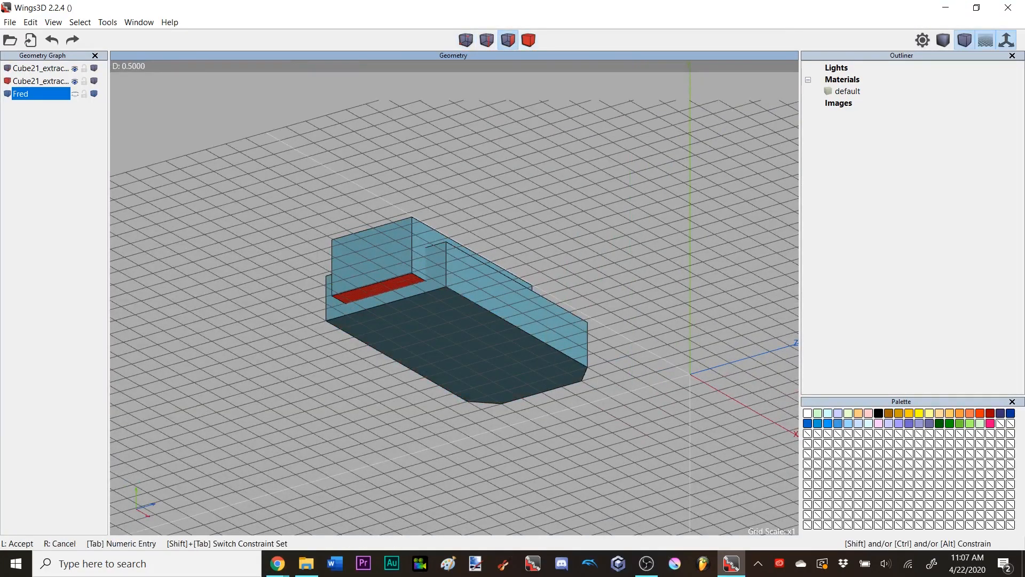
pyautogui.click(535, 168)
# - Inspect the overlap between block and slab from below, from the square end and from both sides
pyautogui.middleClick(534, 168)
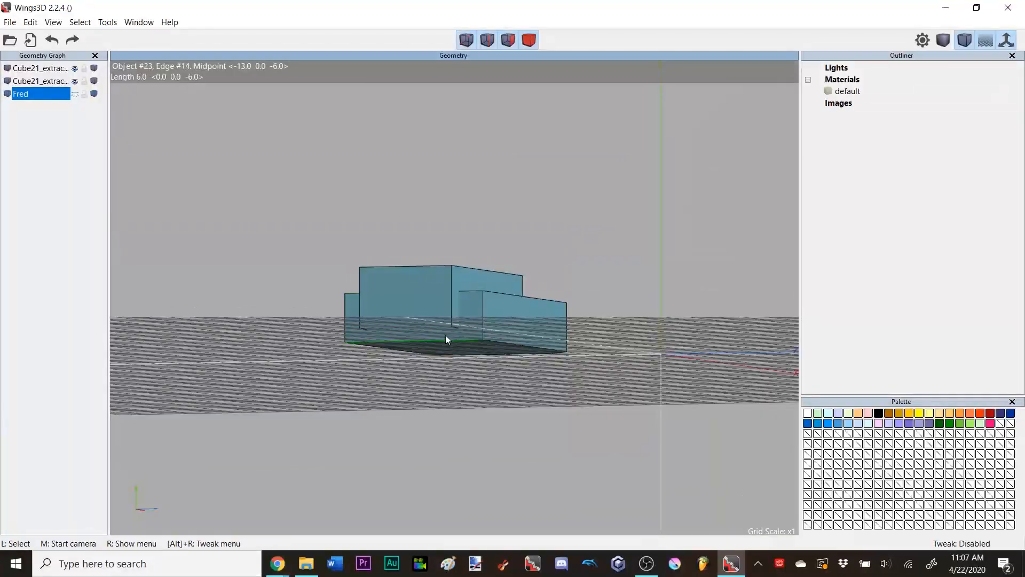
pyautogui.click(459, 356)
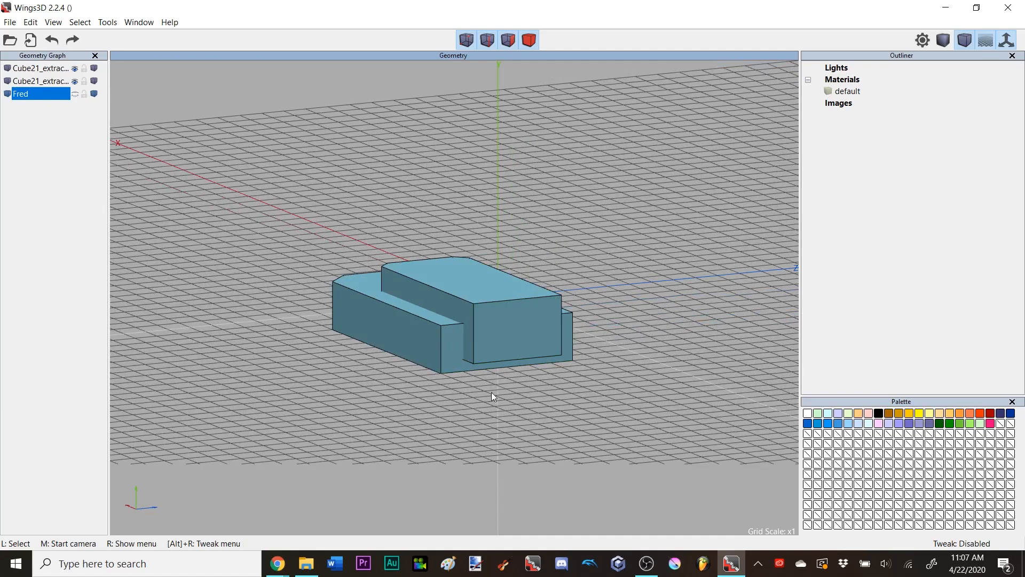
pyautogui.middleClick(514, 367)
pyautogui.click(522, 337)
pyautogui.middleClick(522, 336)
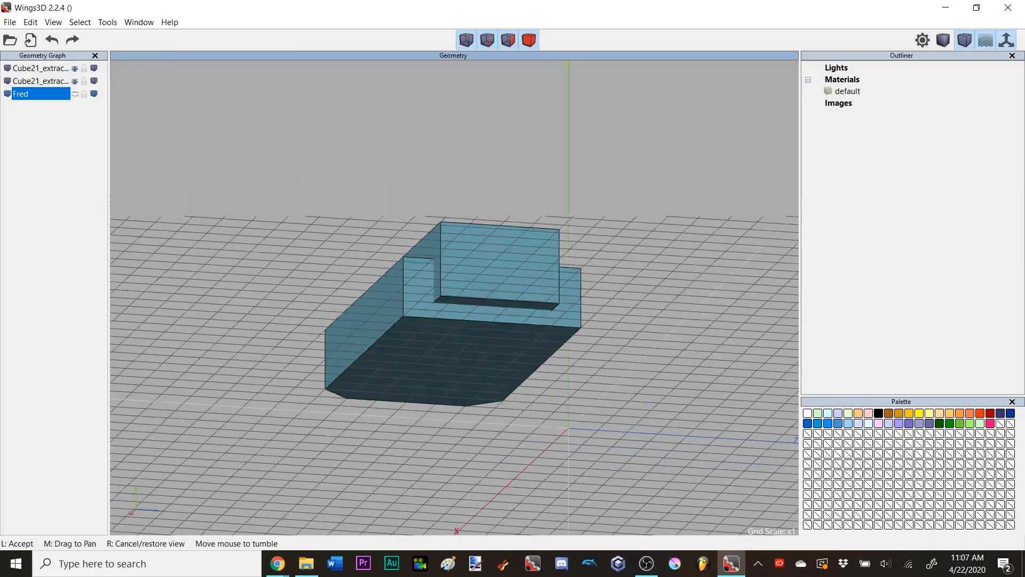
pyautogui.click(544, 290)
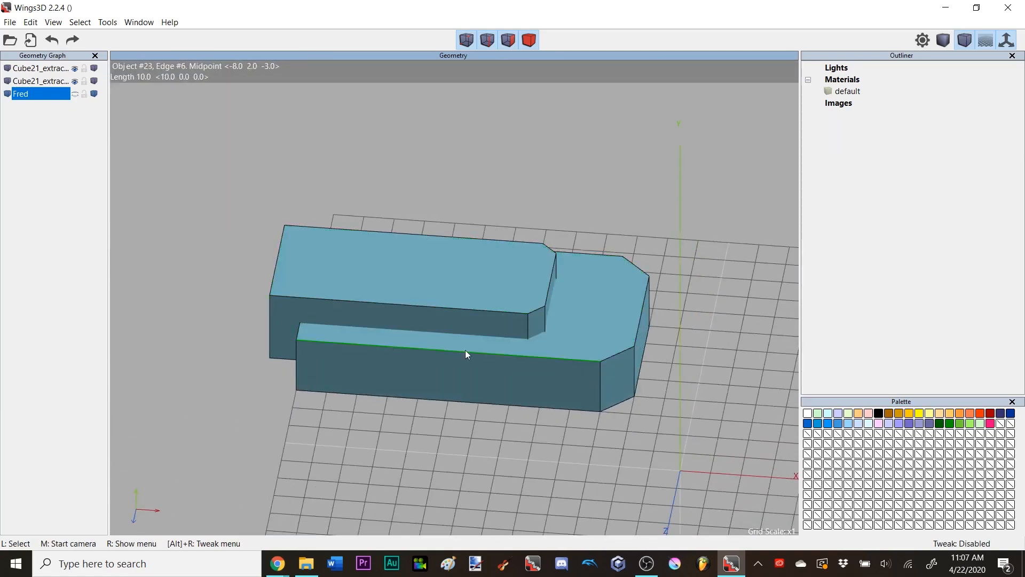
pyautogui.middleClick(548, 243)
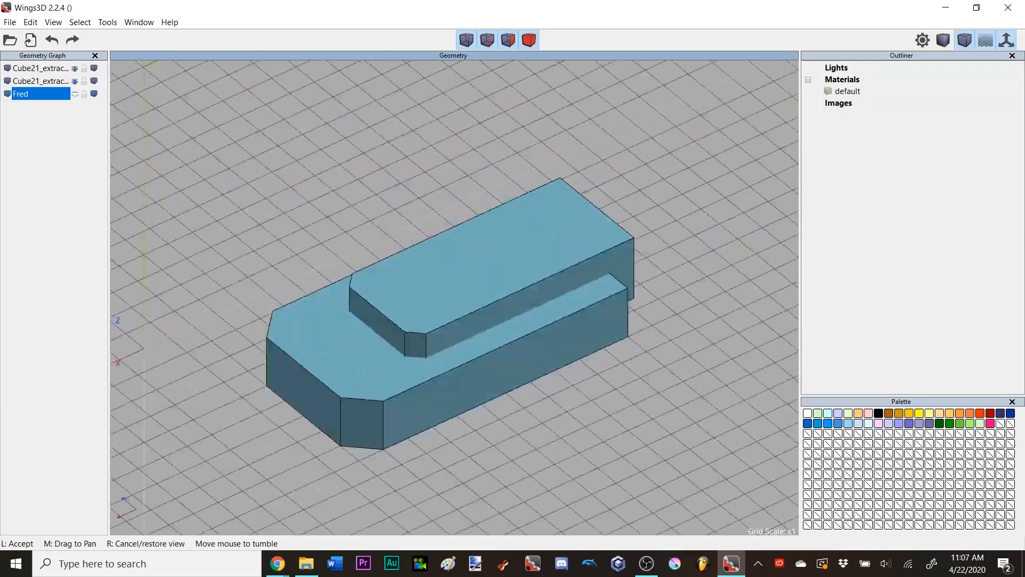
pyautogui.click(503, 216)
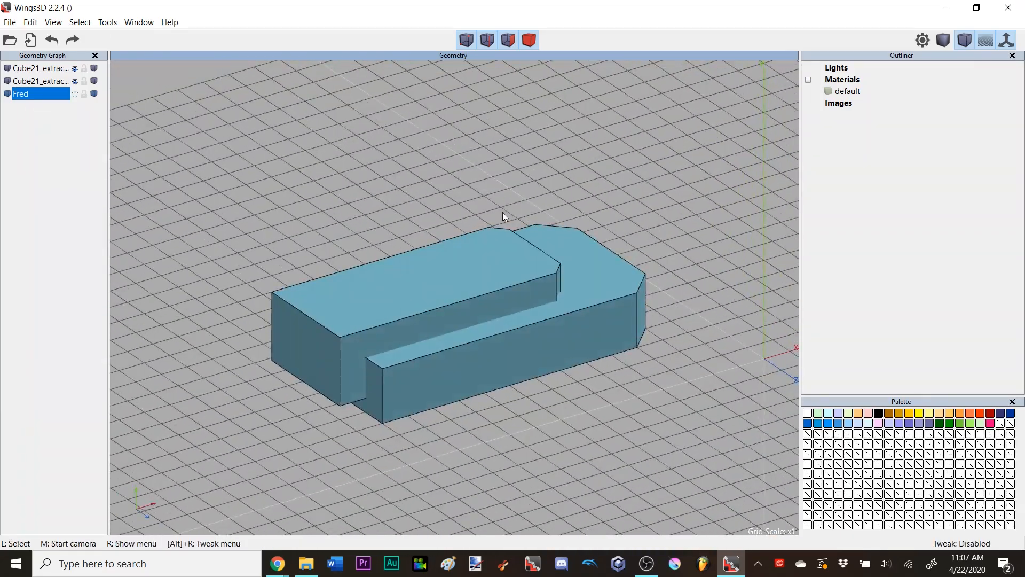
# - Subtract the smaller block from the slab with Boolean Difference to cut an open-ended trough, and clear the selection
pyautogui.click(529, 41)
pyautogui.click(594, 252)
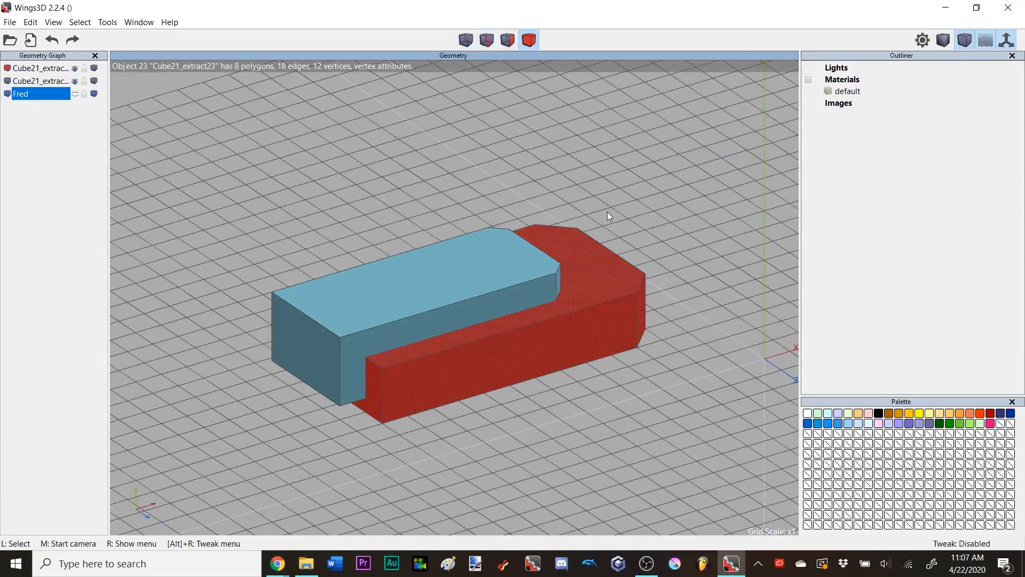
pyautogui.rightClick(608, 212)
pyautogui.click(647, 378)
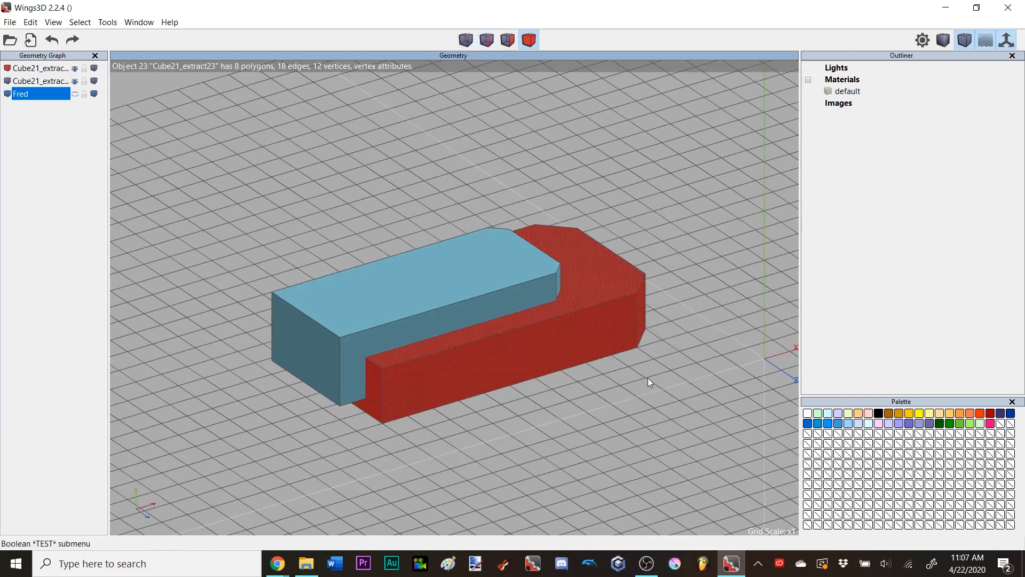
pyautogui.click(665, 405)
pyautogui.click(518, 278)
pyautogui.rightClick(619, 167)
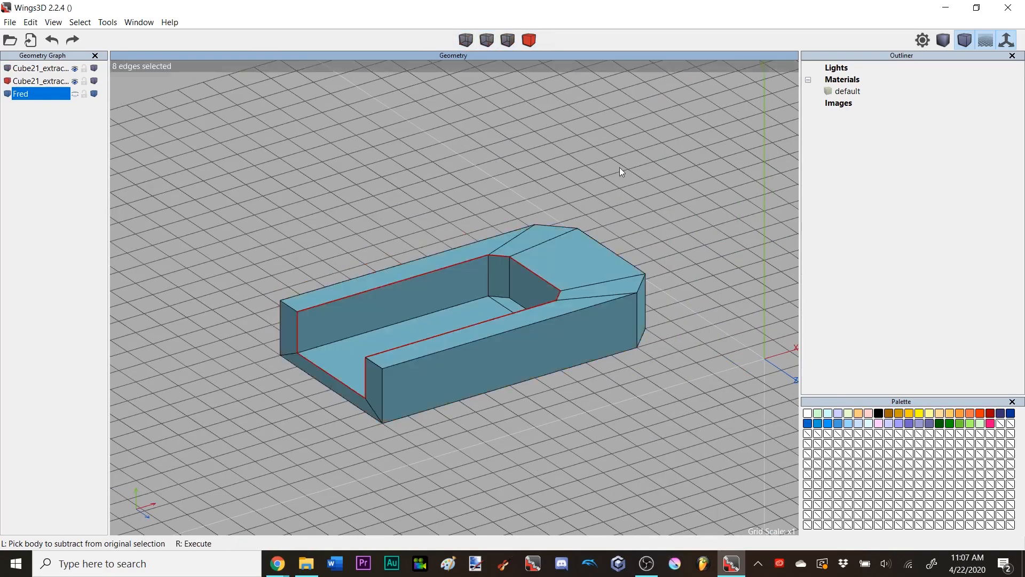
pyautogui.click(619, 167)
# - Lengthen the trough by moving its three open-end faces 8 units outward along their normal
pyautogui.middleClick(620, 167)
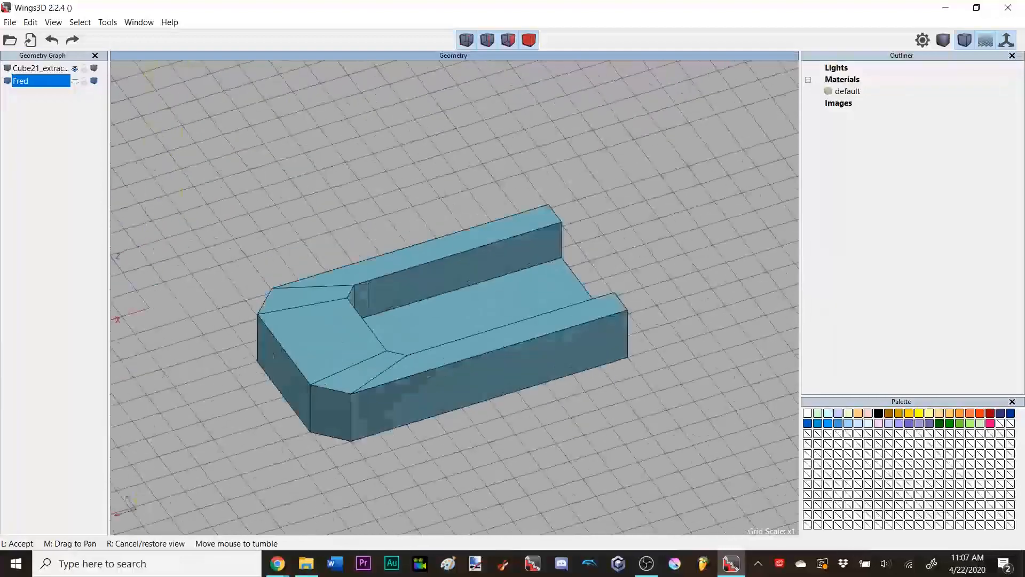
pyautogui.click(536, 316)
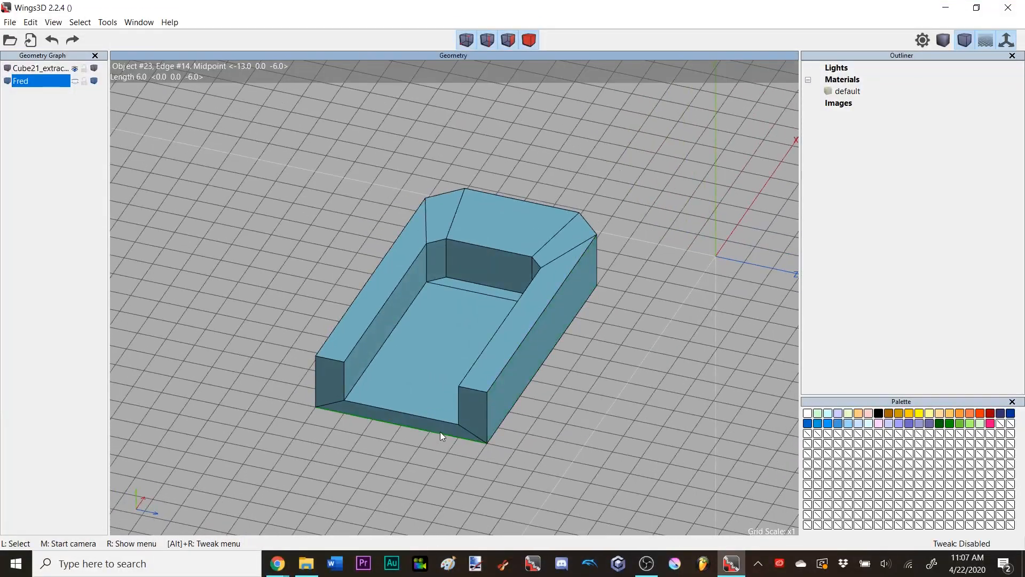
pyautogui.press('f')
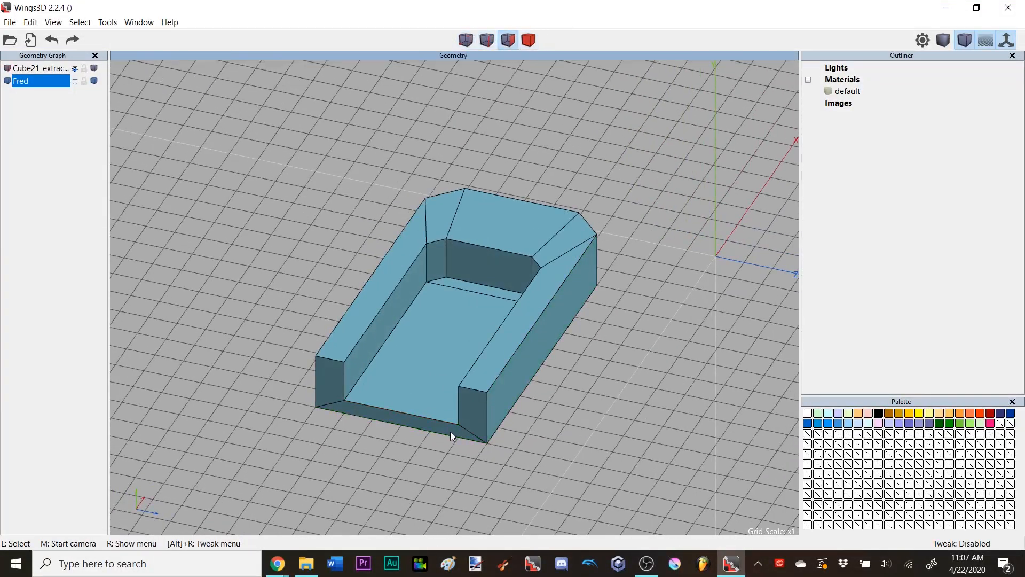
pyautogui.click(450, 432)
pyautogui.click(473, 417)
pyautogui.click(341, 373)
pyautogui.scroll(-3, 468, 211)
pyautogui.rightClick(514, 151)
pyautogui.click(533, 154)
pyautogui.click(542, 159)
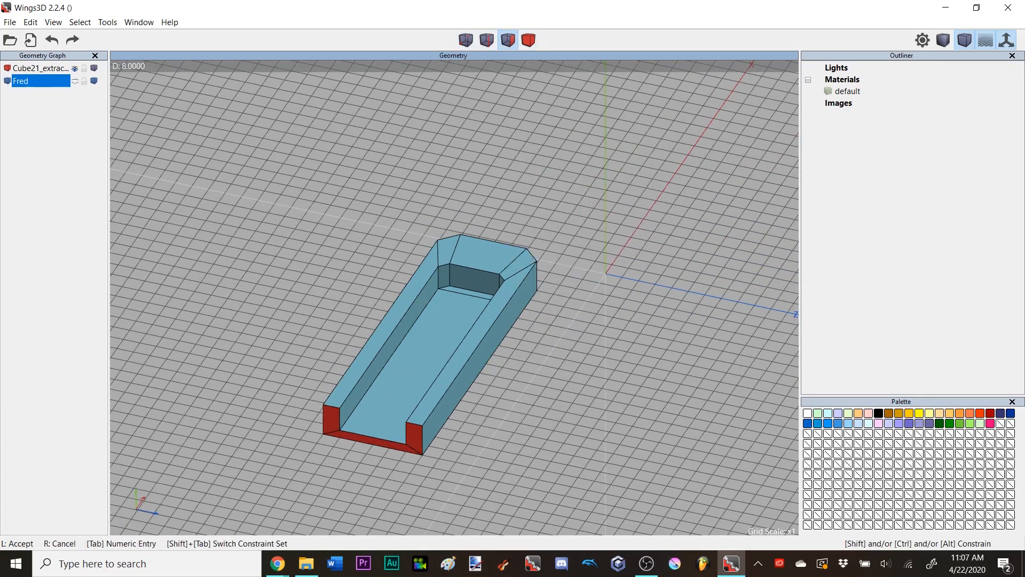
pyautogui.click(475, 250)
# - Dissolve the stray edge crossing the trough floor near its closed end
pyautogui.click(462, 298)
pyautogui.middleClick(454, 304)
pyautogui.scroll(4, 456, 305)
pyautogui.click(455, 305)
pyautogui.middleClick(456, 305)
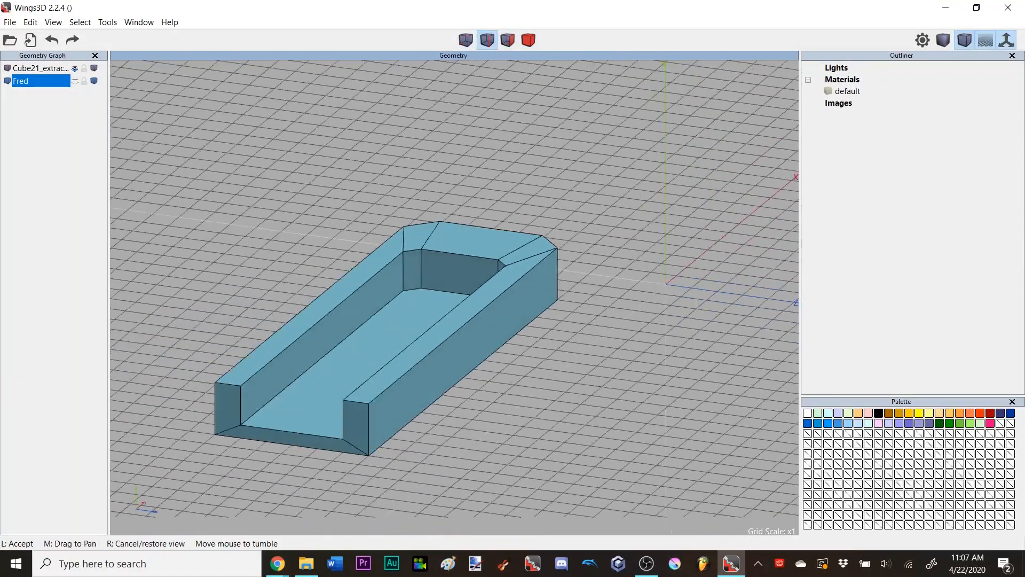
pyautogui.click(431, 301)
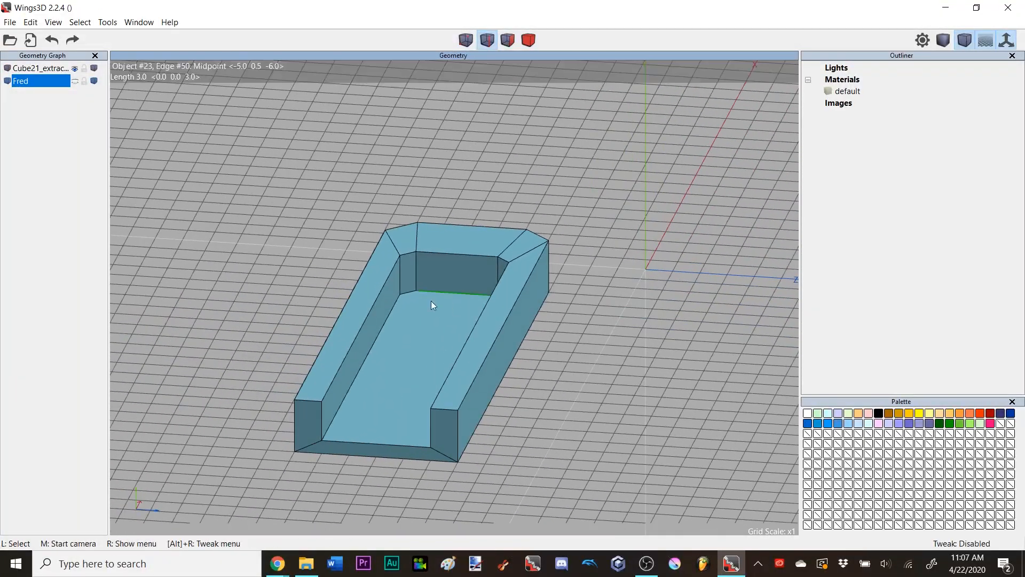
# - Lower the five top rim faces of the trough to make its walls shallower, and clear the selection
pyautogui.click(373, 273)
pyautogui.click(402, 241)
pyautogui.click(429, 239)
pyautogui.click(523, 247)
pyautogui.click(523, 269)
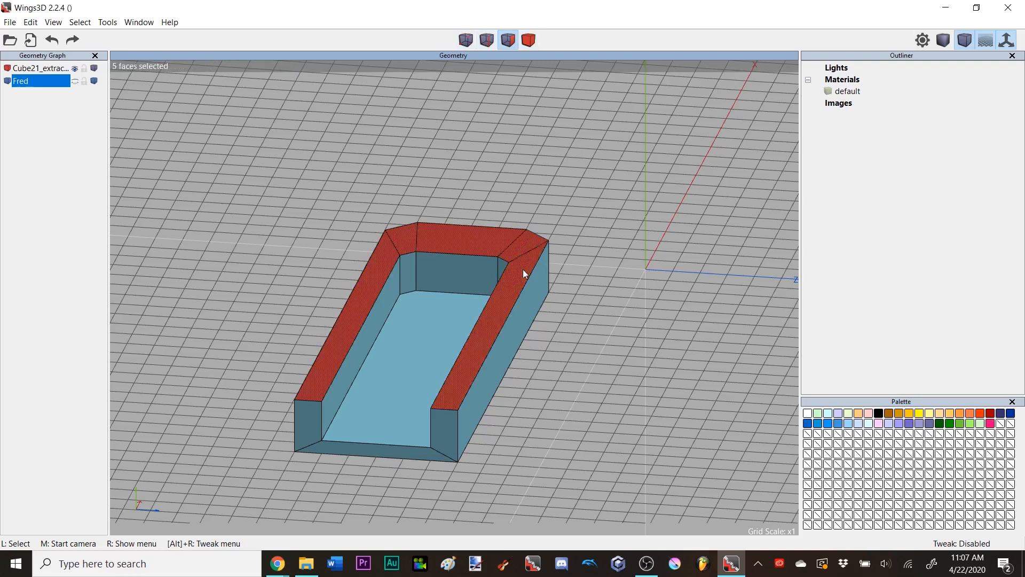
pyautogui.rightClick(574, 114)
pyautogui.click(574, 115)
pyautogui.click(577, 151)
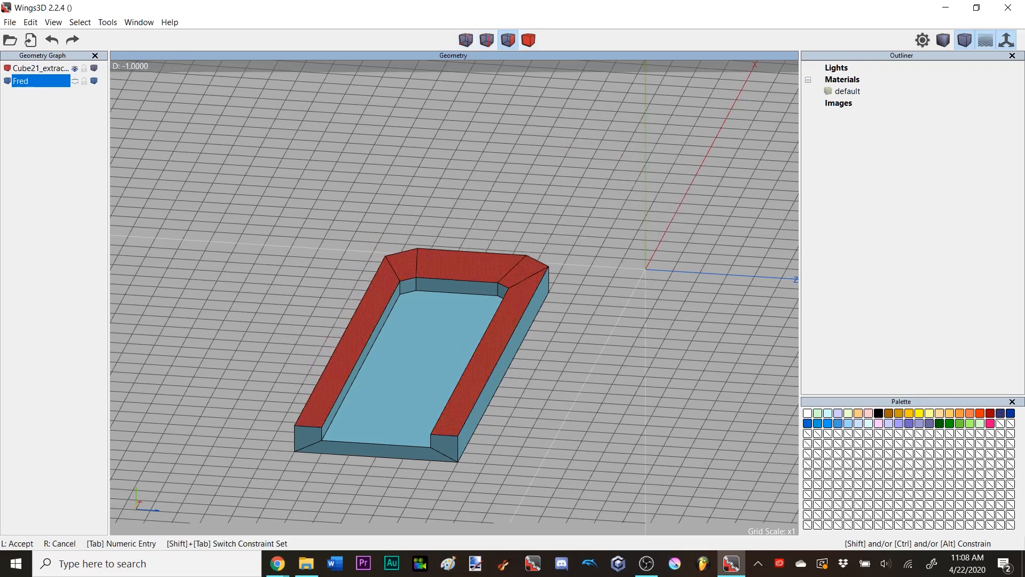
pyautogui.click(563, 174)
pyautogui.press('space')
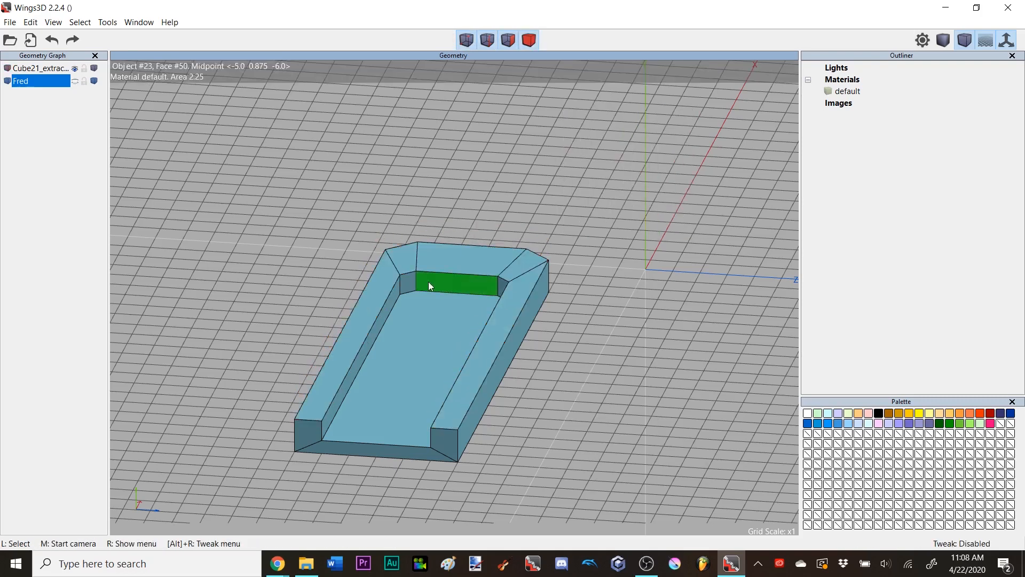
# - Bevel the five inner edges where the trough floor meets its walls by about 0.3, and clear the selection
pyautogui.click(404, 292)
pyautogui.click(393, 311)
pyautogui.click(447, 297)
pyautogui.middleClick(448, 297)
pyautogui.click(448, 297)
pyautogui.click(491, 288)
pyautogui.click(509, 295)
pyautogui.middleClick(509, 294)
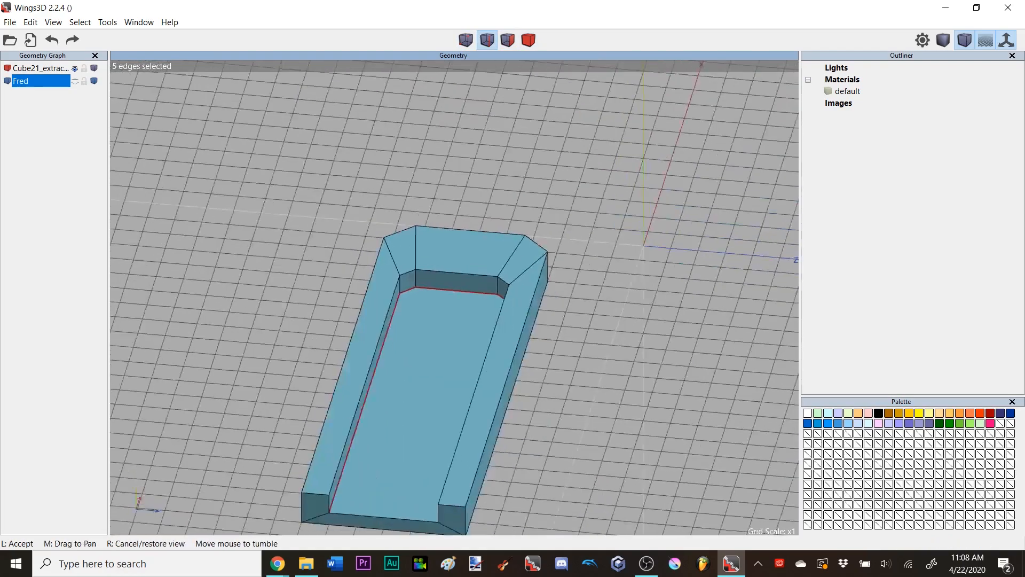
pyautogui.click(547, 247)
pyautogui.rightClick(549, 165)
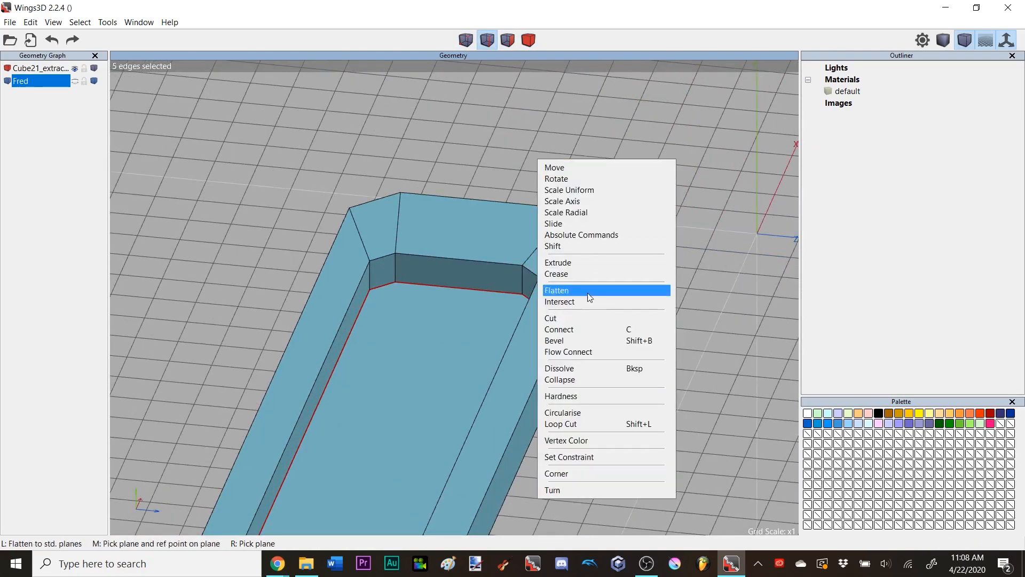
pyautogui.click(588, 339)
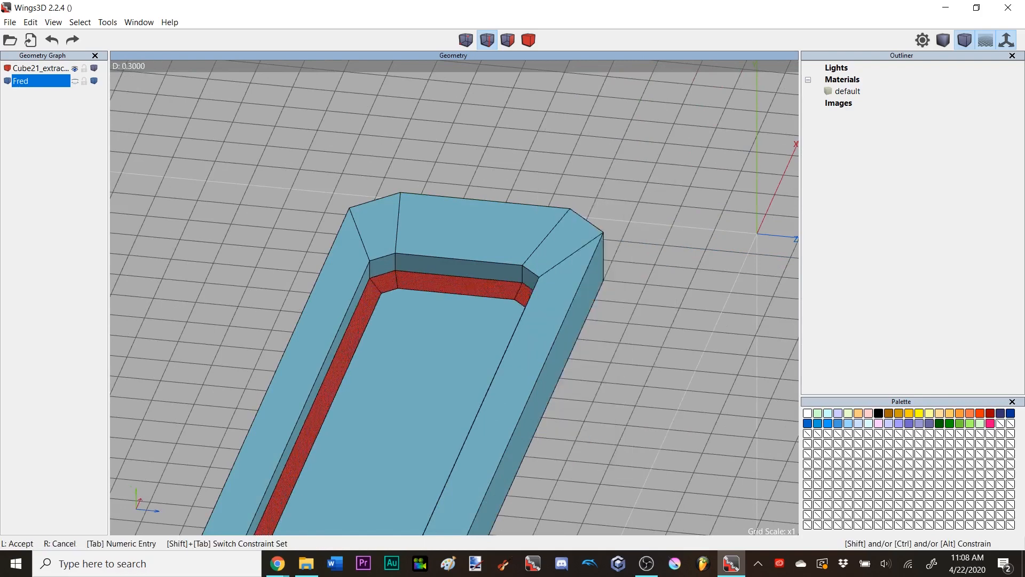
pyautogui.click(588, 338)
pyautogui.press('space')
# - Bevel the upper and lower edges of the sloped strip around the trough floor by about 0.13, and clear the selection
pyautogui.click(385, 277)
pyautogui.press('l')
pyautogui.moveTo(392, 272); pyautogui.dragTo(558, 353, button='middle')
pyautogui.click(589, 361)
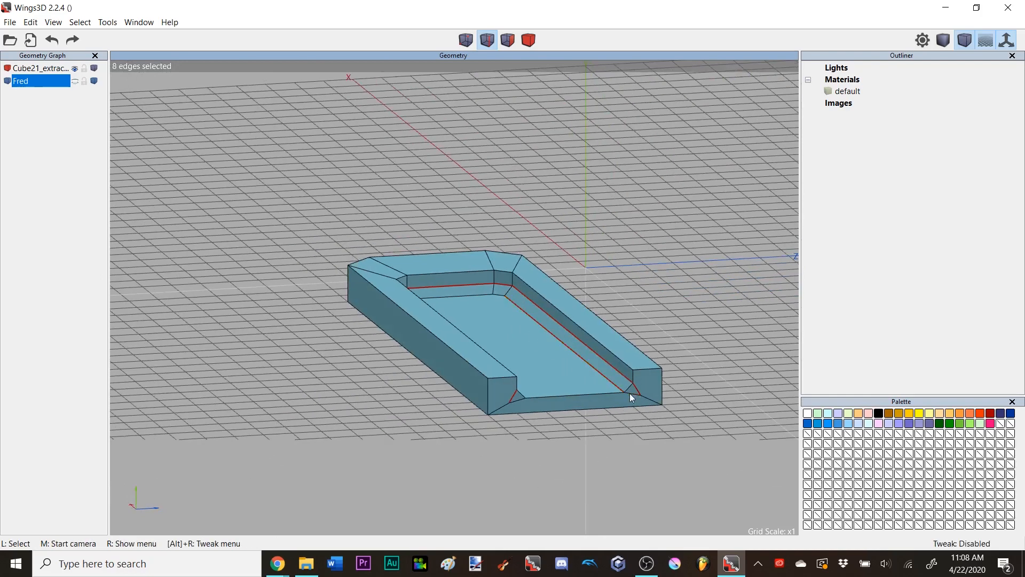
pyautogui.moveTo(519, 401); pyautogui.dragTo(473, 351, button='middle')
pyautogui.click(427, 295)
pyautogui.click(437, 422)
pyautogui.moveTo(437, 423); pyautogui.dragTo(402, 448, button='middle')
pyautogui.click(401, 448)
pyautogui.moveTo(482, 365); pyautogui.dragTo(534, 286, button='middle')
pyautogui.rightClick(581, 138)
pyautogui.rightClick(603, 325)
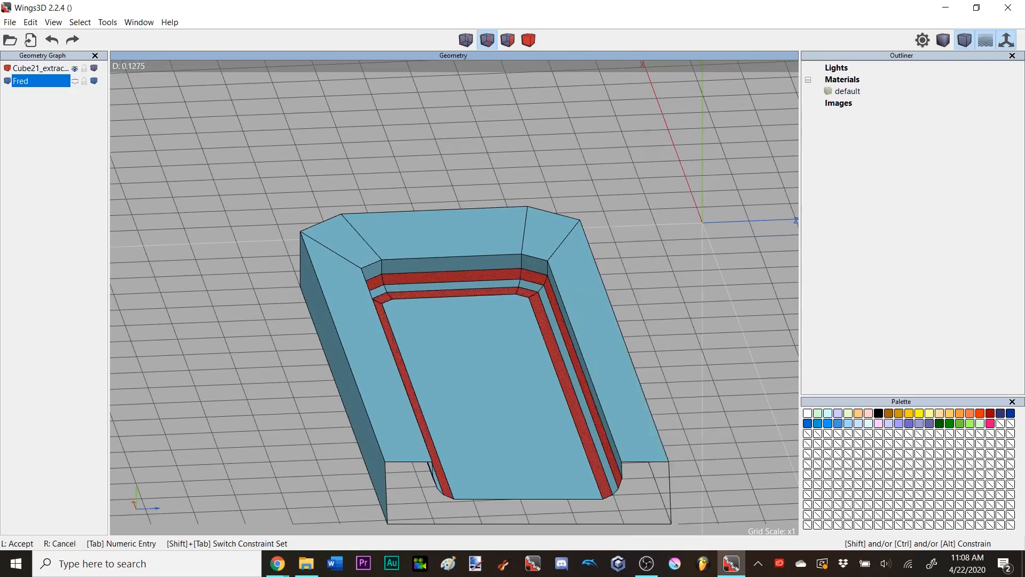
pyautogui.click(605, 317)
pyautogui.press('space')
# - Bevel the upright edges at the four inner corners of the trough's closed end by about 0.07
pyautogui.middleClick(636, 281)
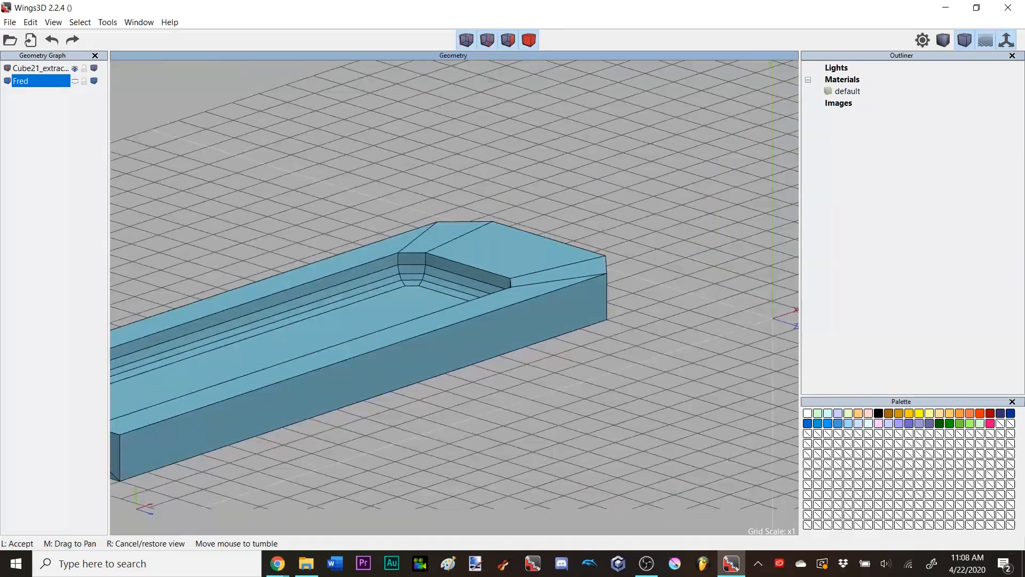
pyautogui.click(627, 281)
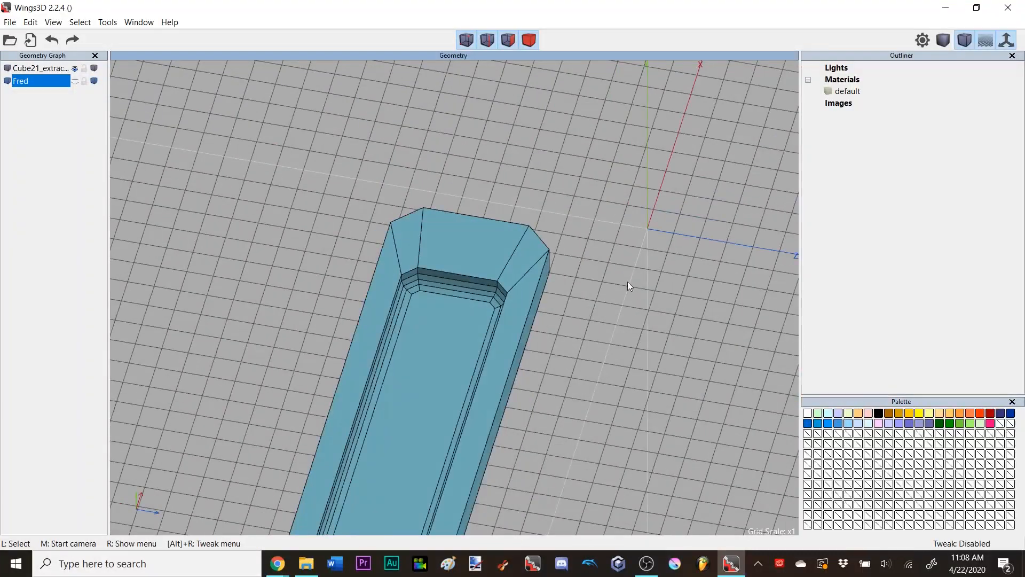
pyautogui.scroll(5, 480, 277)
pyautogui.click(341, 279)
pyautogui.click(333, 273)
pyautogui.click(327, 263)
pyautogui.click(326, 250)
pyautogui.click(366, 233)
pyautogui.click(366, 259)
pyautogui.click(369, 272)
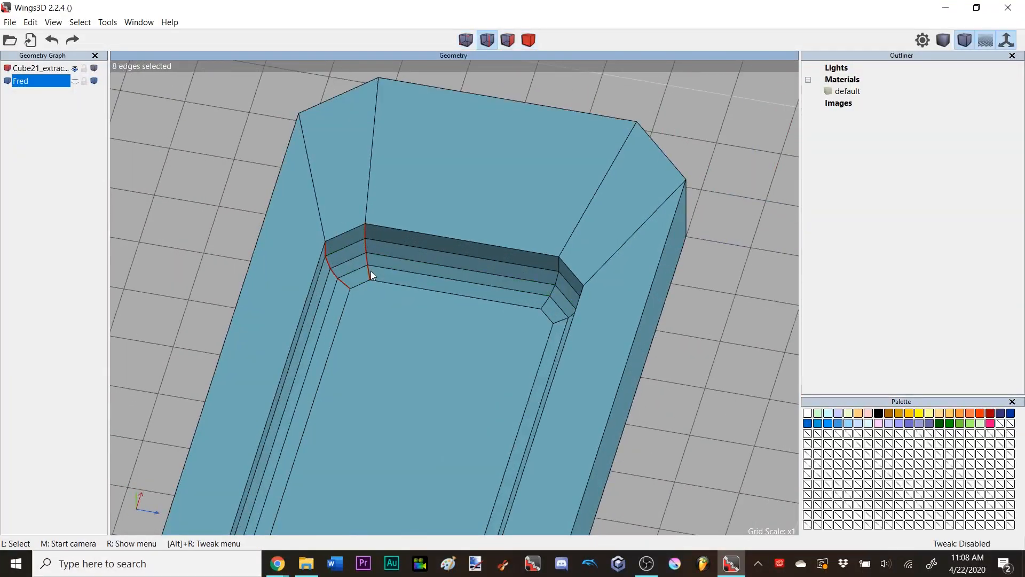
pyautogui.click(552, 295)
pyautogui.click(554, 281)
pyautogui.click(564, 281)
pyautogui.moveTo(564, 281); pyautogui.dragTo(561, 258, button='middle')
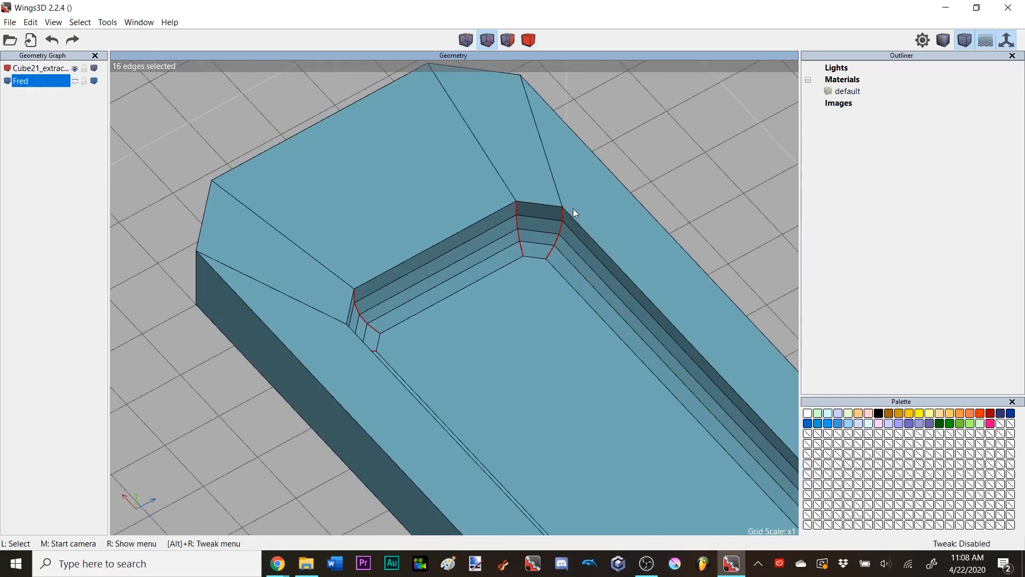
pyautogui.rightClick(645, 154)
pyautogui.click(667, 334)
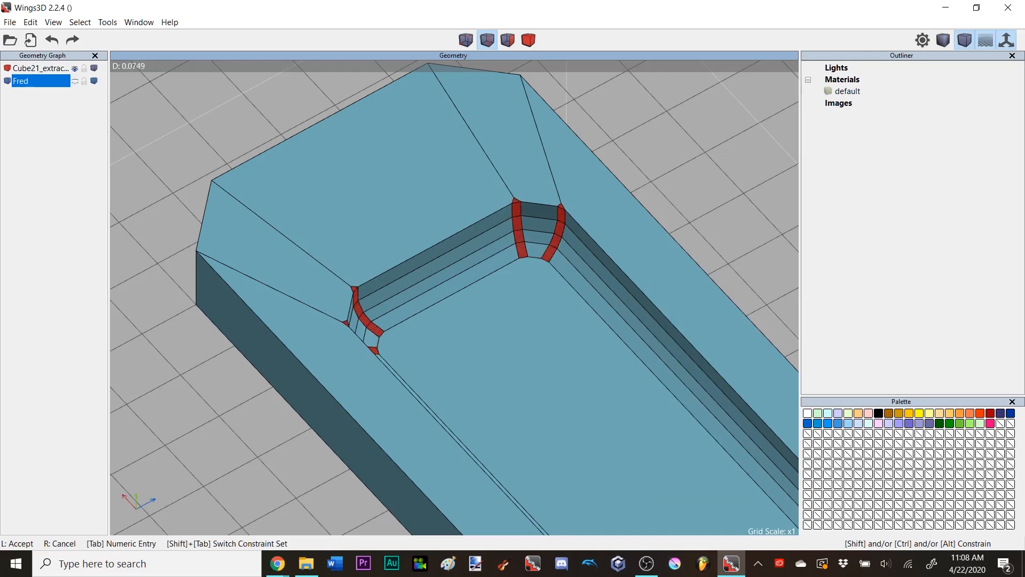
pyautogui.click(640, 334)
# - Delete the edges of the small triangles left by the bevel at the four inner corners of the top rim
pyautogui.moveTo(641, 334); pyautogui.dragTo(560, 268, button='middle')
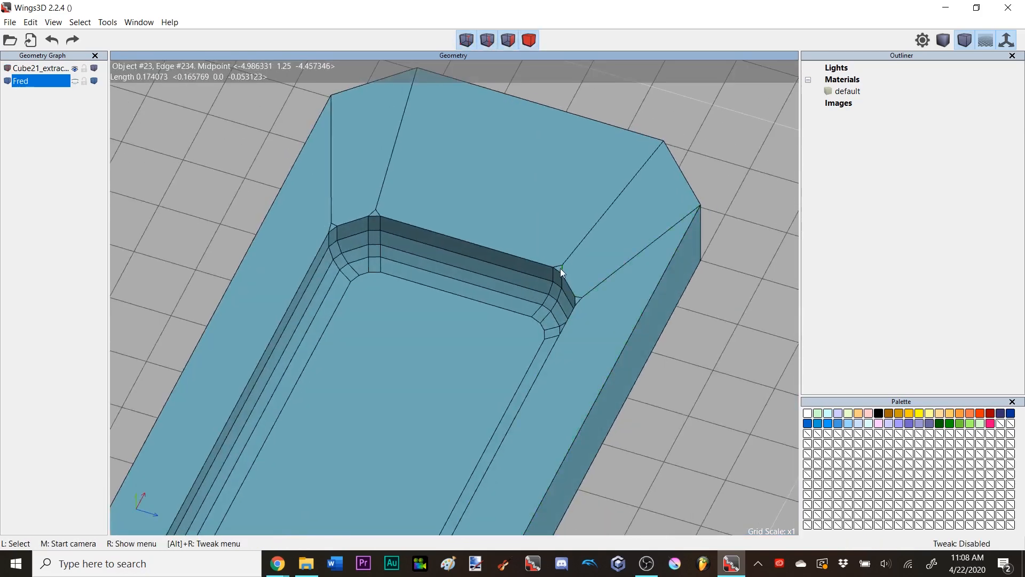
pyautogui.click(559, 267)
pyautogui.click(579, 297)
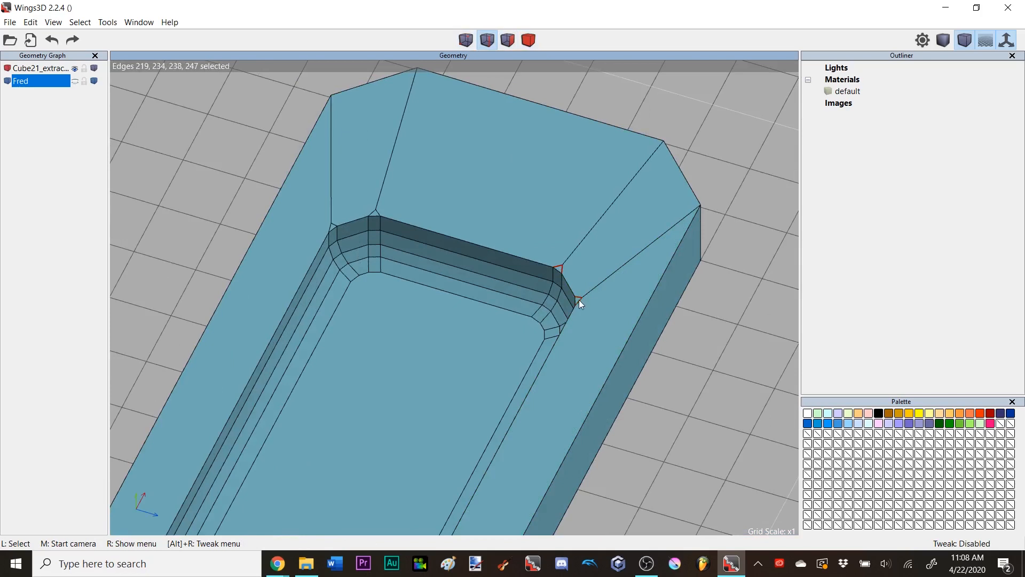
pyautogui.click(331, 228)
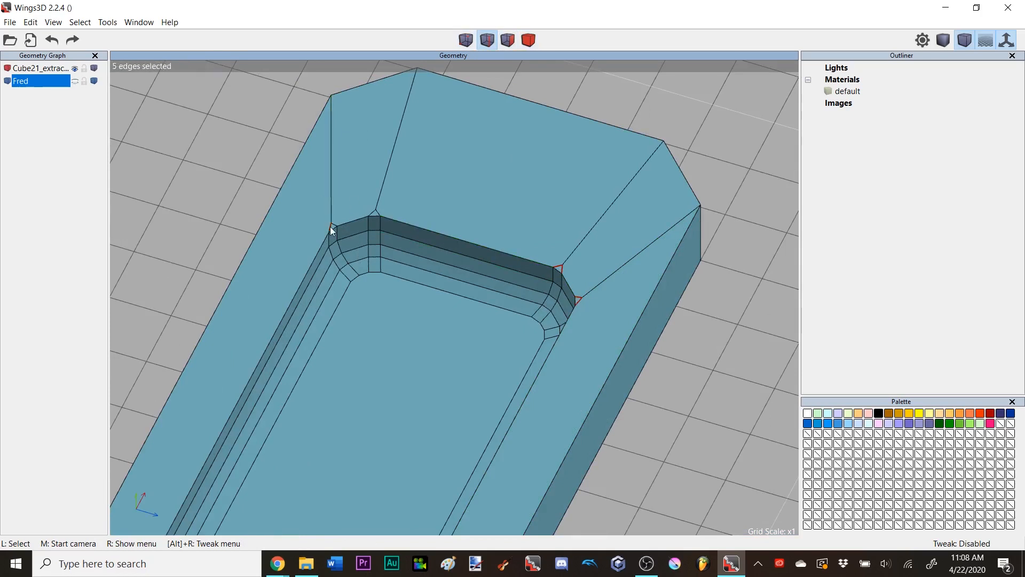
pyautogui.click(360, 217)
pyautogui.click(378, 213)
pyautogui.press('Delete')
# - Inspect the trough's open end and its rounded closed end up close, and clear the selection
pyautogui.middleClick(425, 312)
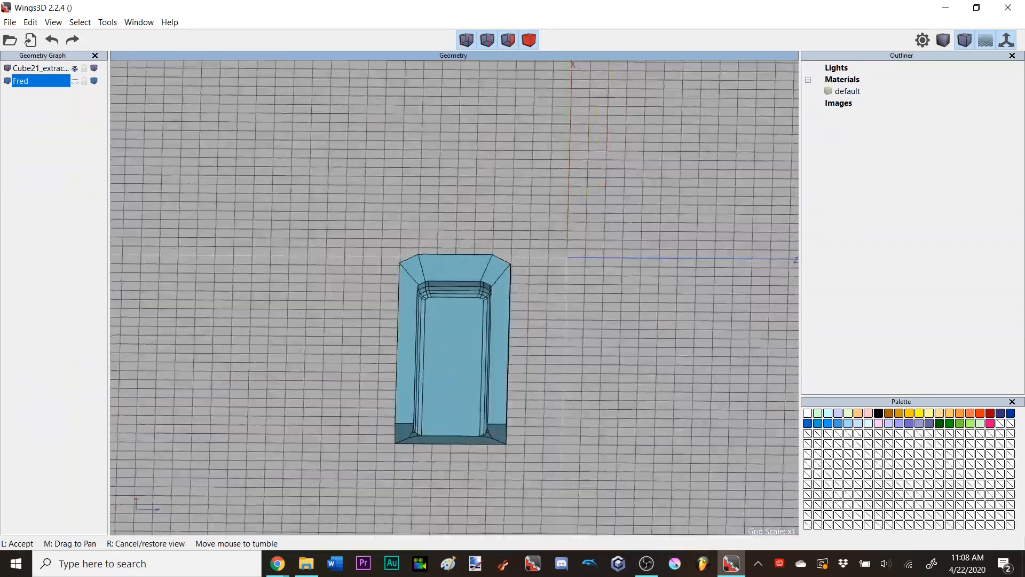
pyautogui.click(424, 422)
pyautogui.scroll(5, 491, 413)
pyautogui.middleClick(513, 372)
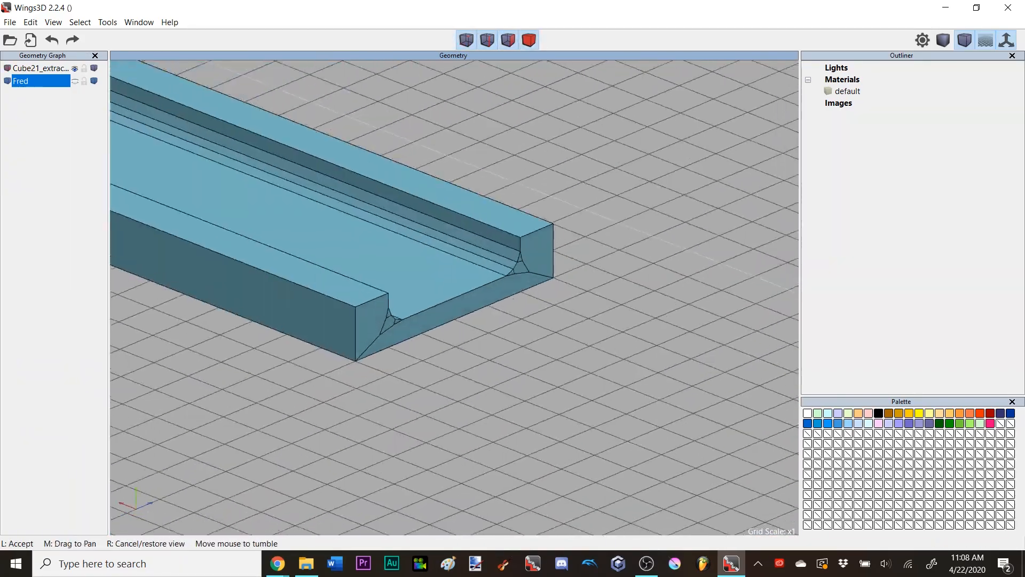
pyautogui.click(563, 309)
pyautogui.click(578, 155)
pyautogui.press('a')
pyautogui.scroll(4, 578, 159)
pyautogui.middleClick(578, 160)
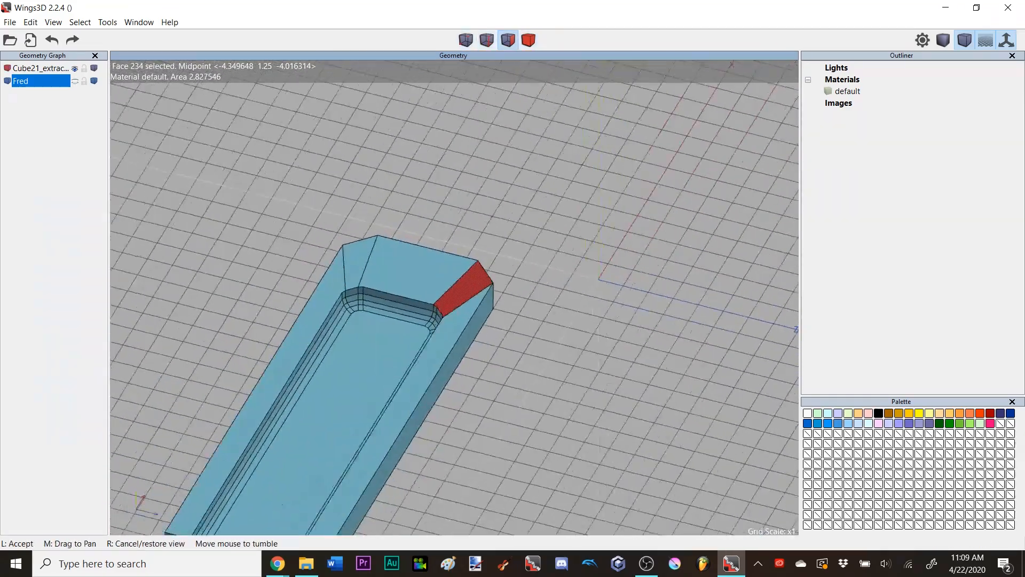
pyautogui.click(490, 229)
pyautogui.scroll(-4, 490, 229)
pyautogui.click(429, 330)
pyautogui.press('a')
pyautogui.press('space')
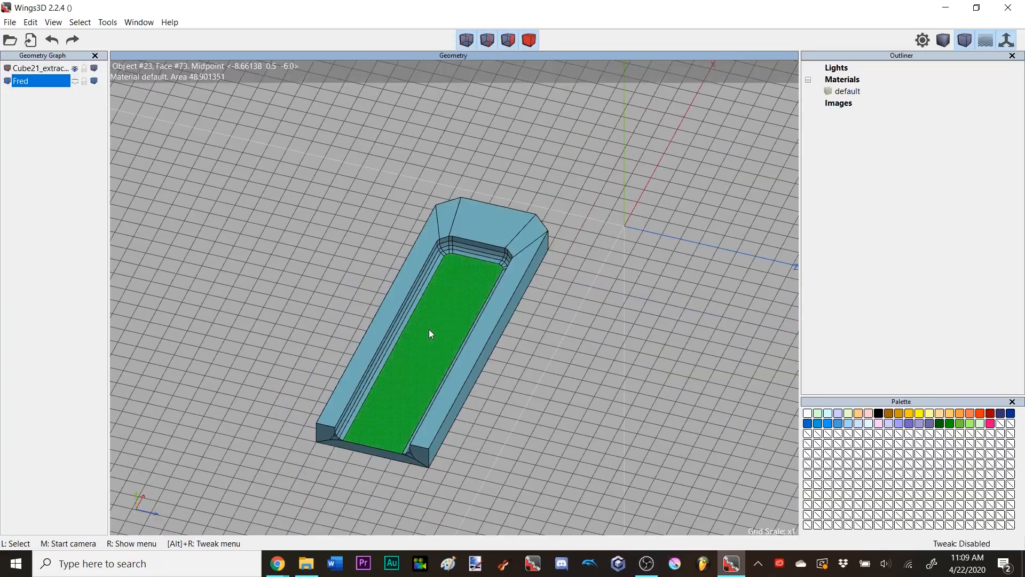
# - Examine the whole walkway piece from several angles to check its overall shape
pyautogui.middleClick(429, 329)
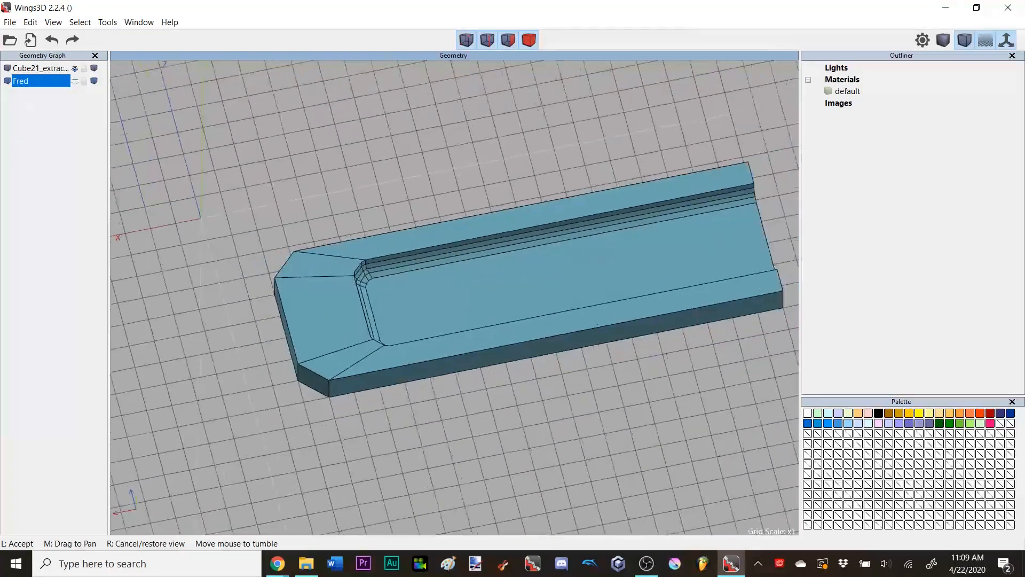
pyautogui.click(428, 329)
pyautogui.click(425, 329)
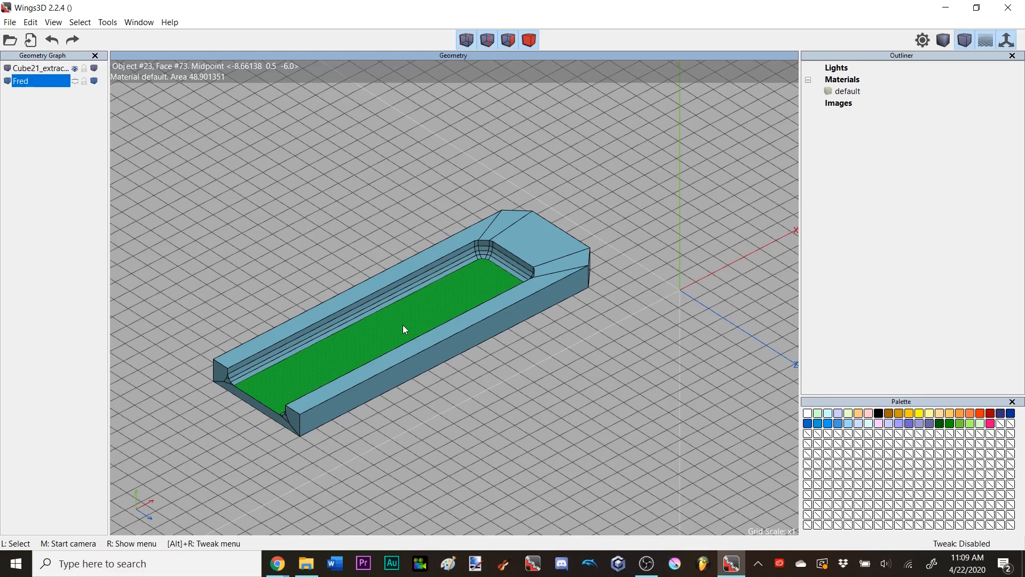
pyautogui.click(403, 325)
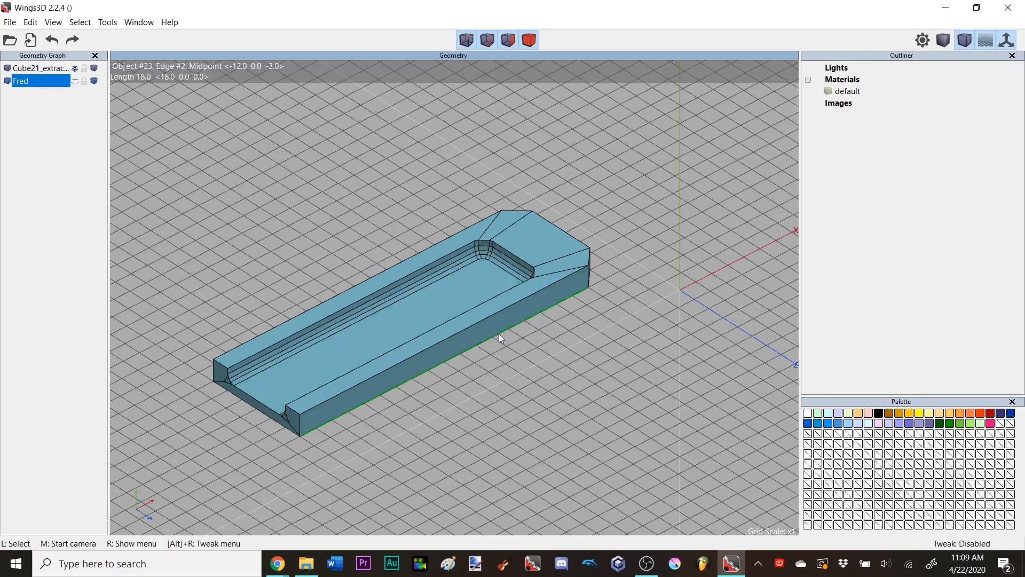
pyautogui.middleClick(498, 333)
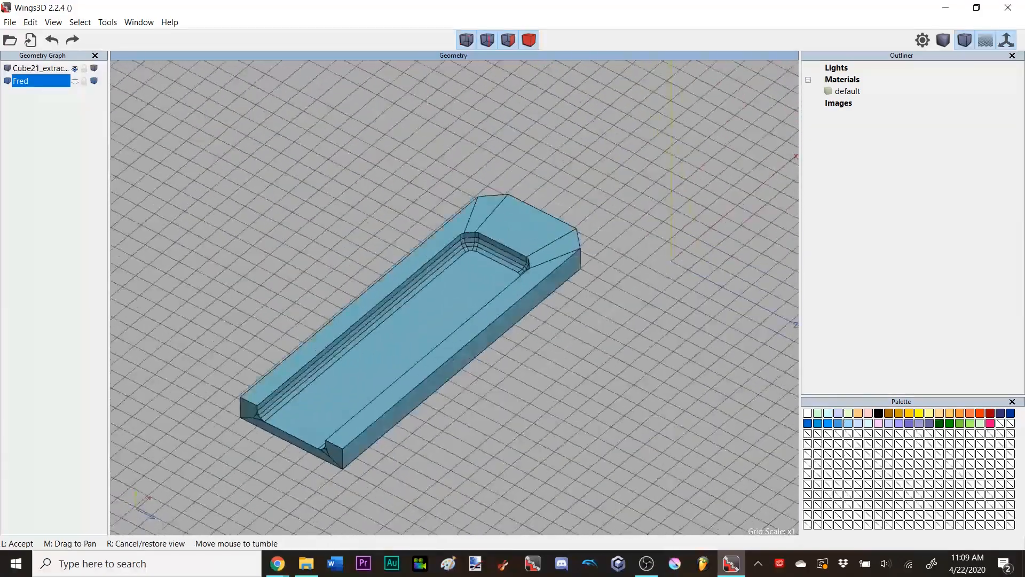
pyautogui.click(510, 355)
pyautogui.press('Right')
pyautogui.press('Up')
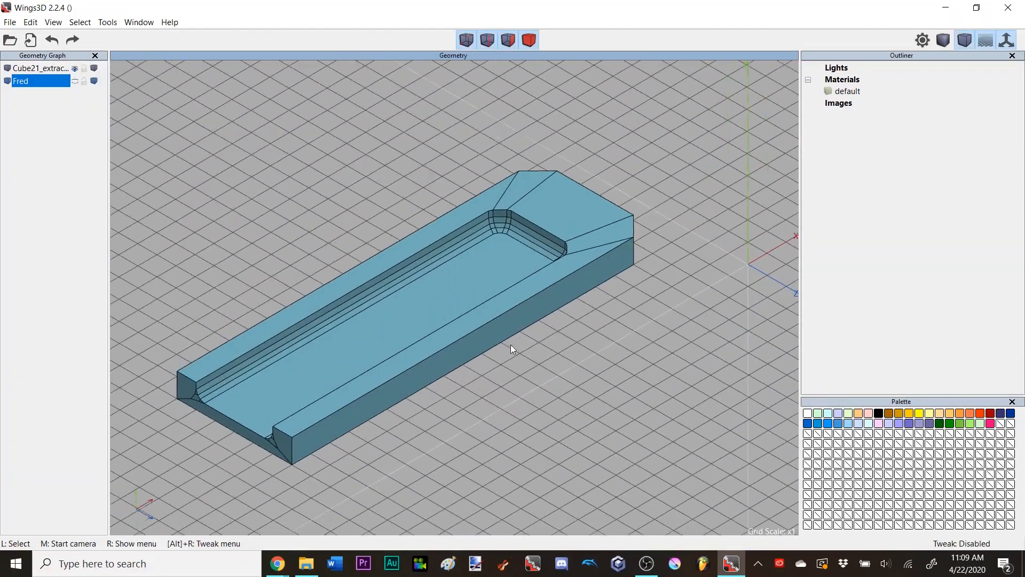
pyautogui.press('Right')
pyautogui.press('Right')
pyautogui.press('Up')
pyautogui.press('Right')
pyautogui.press('Up')
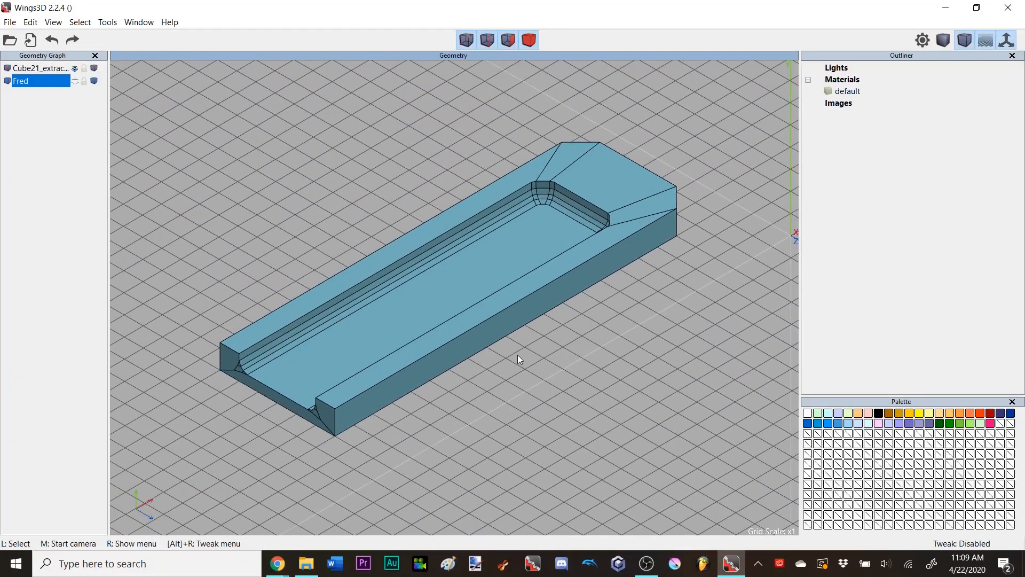